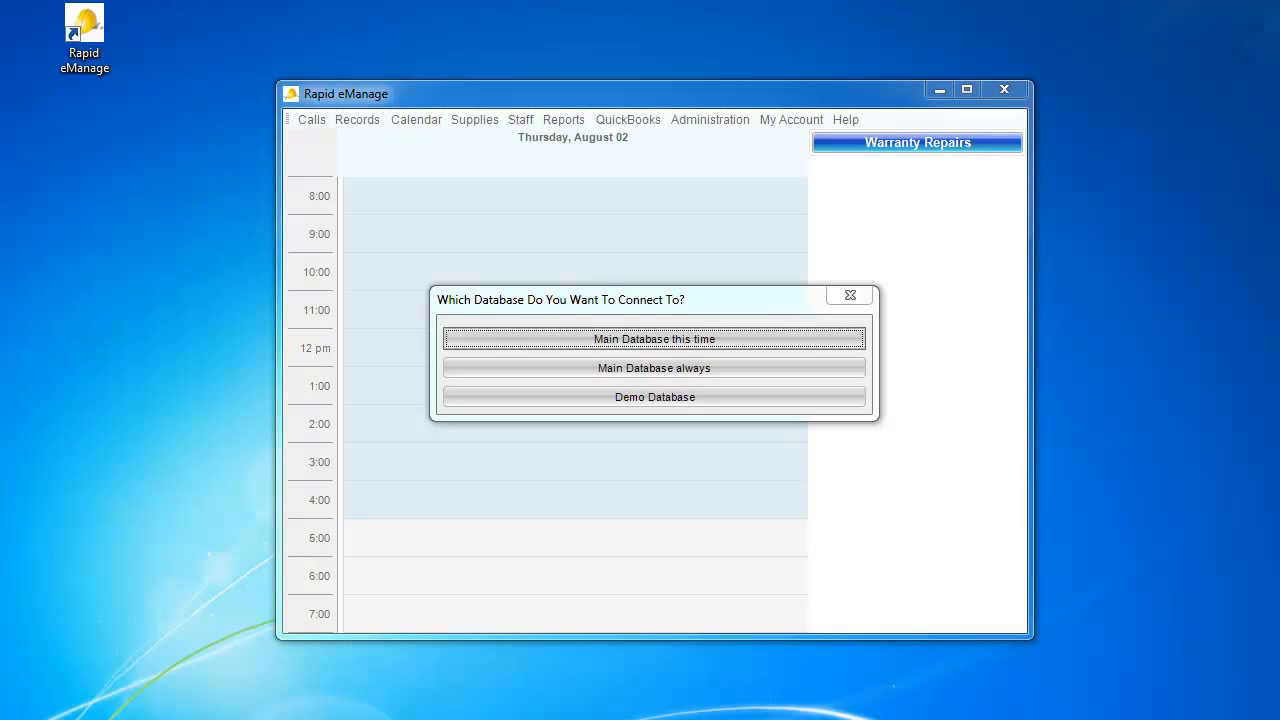
Connect to the main database for this session and log in as administrator with the account password.
{"action": "left_click", "coordinate": [764, 496]}
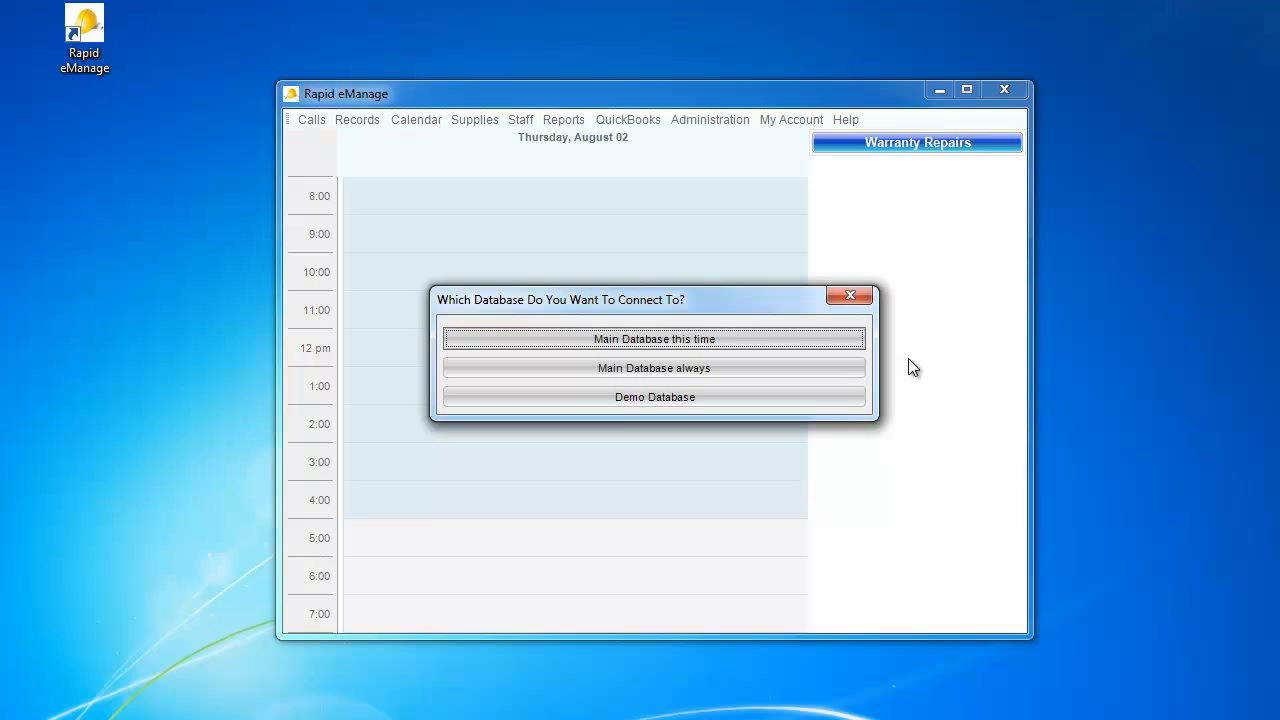
{"action": "left_click", "coordinate": [718, 340]}
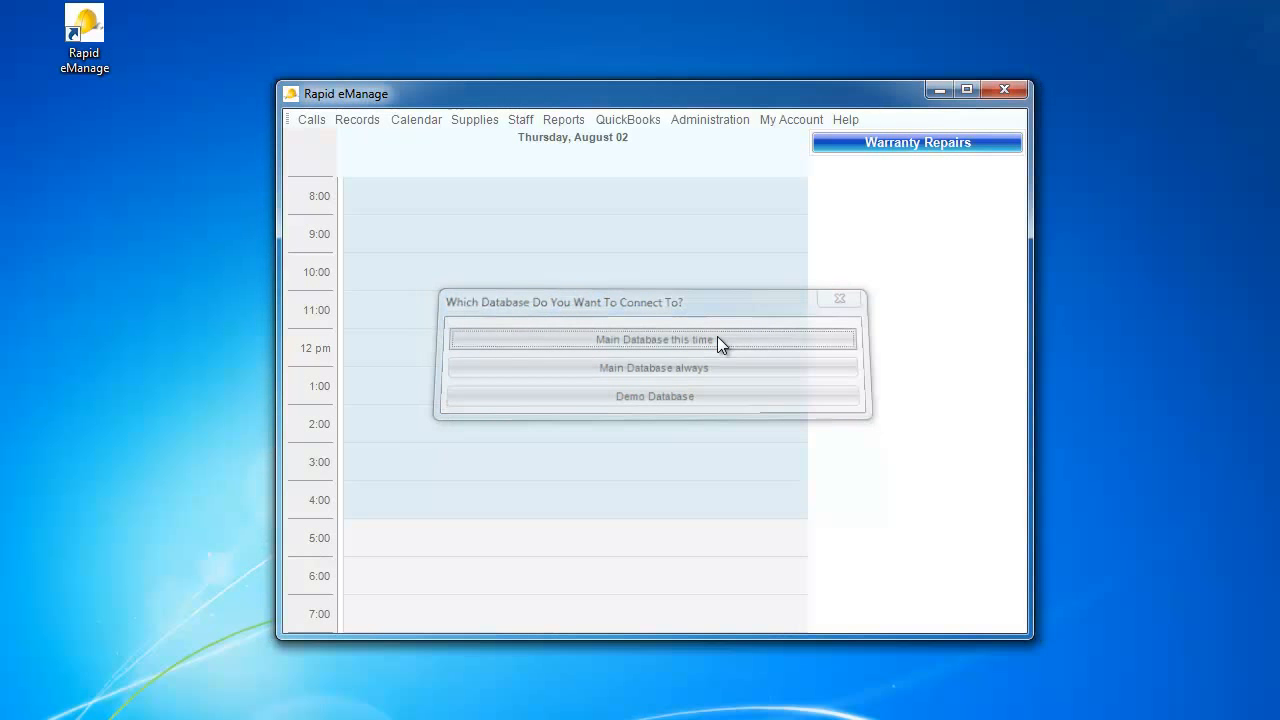
{"action": "type", "text": "a"}
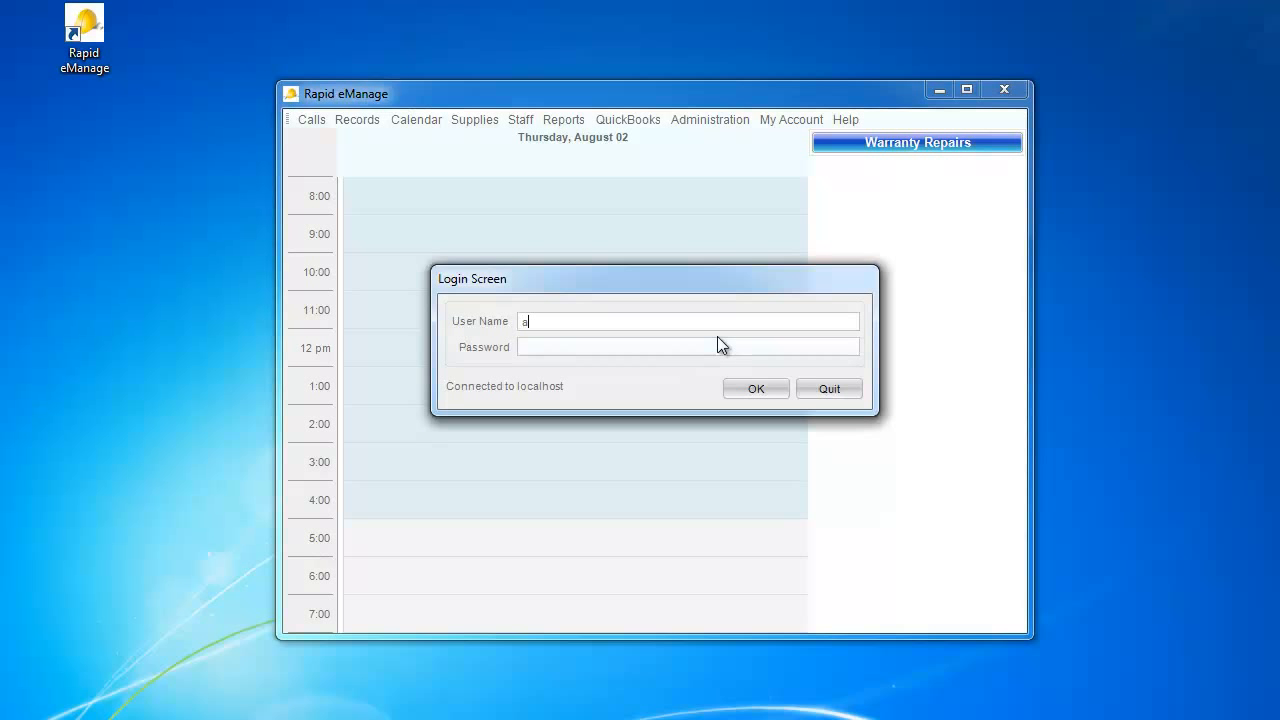
{"action": "type", "text": "dministrator"}
{"action": "left_click", "coordinate": [632, 347]}
{"action": "type", "text": "########"}
{"action": "left_click", "coordinate": [755, 391]}
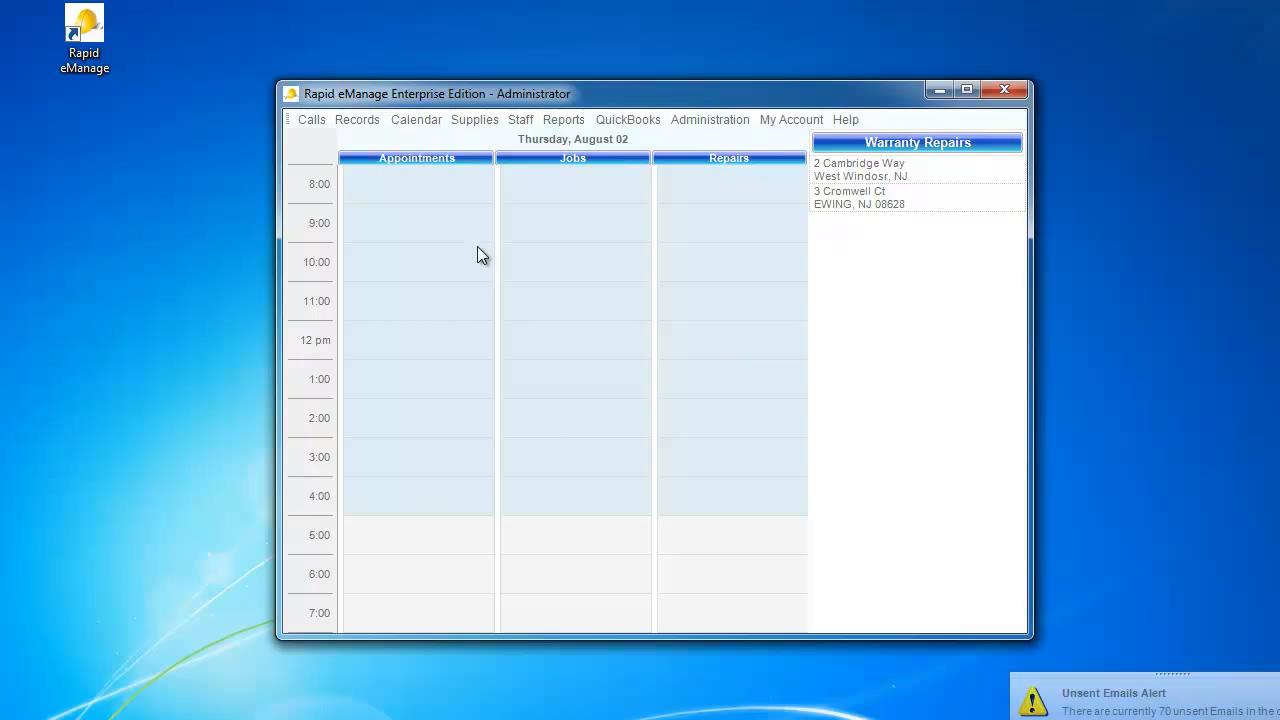
Open the appointments calendar, display July 25, 2012, and close the calendar window.
{"action": "left_click", "coordinate": [416, 124]}
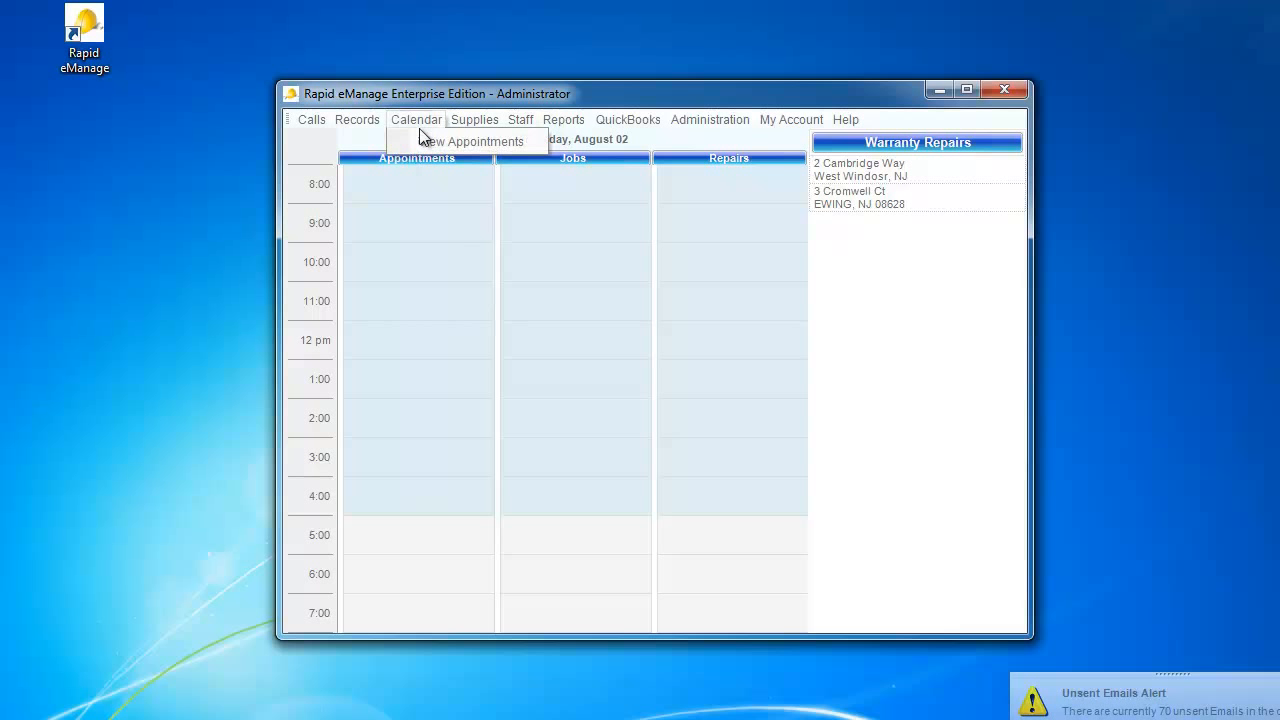
{"action": "left_click", "coordinate": [425, 141]}
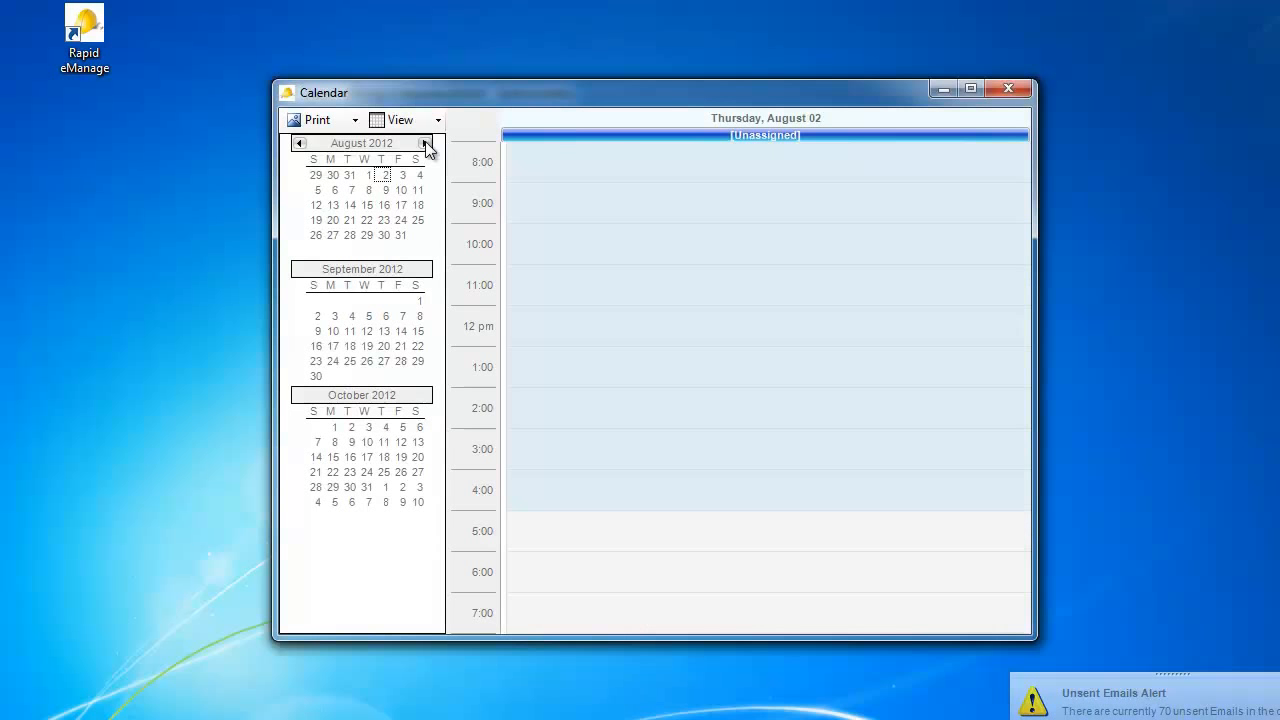
{"action": "left_click", "coordinate": [298, 143]}
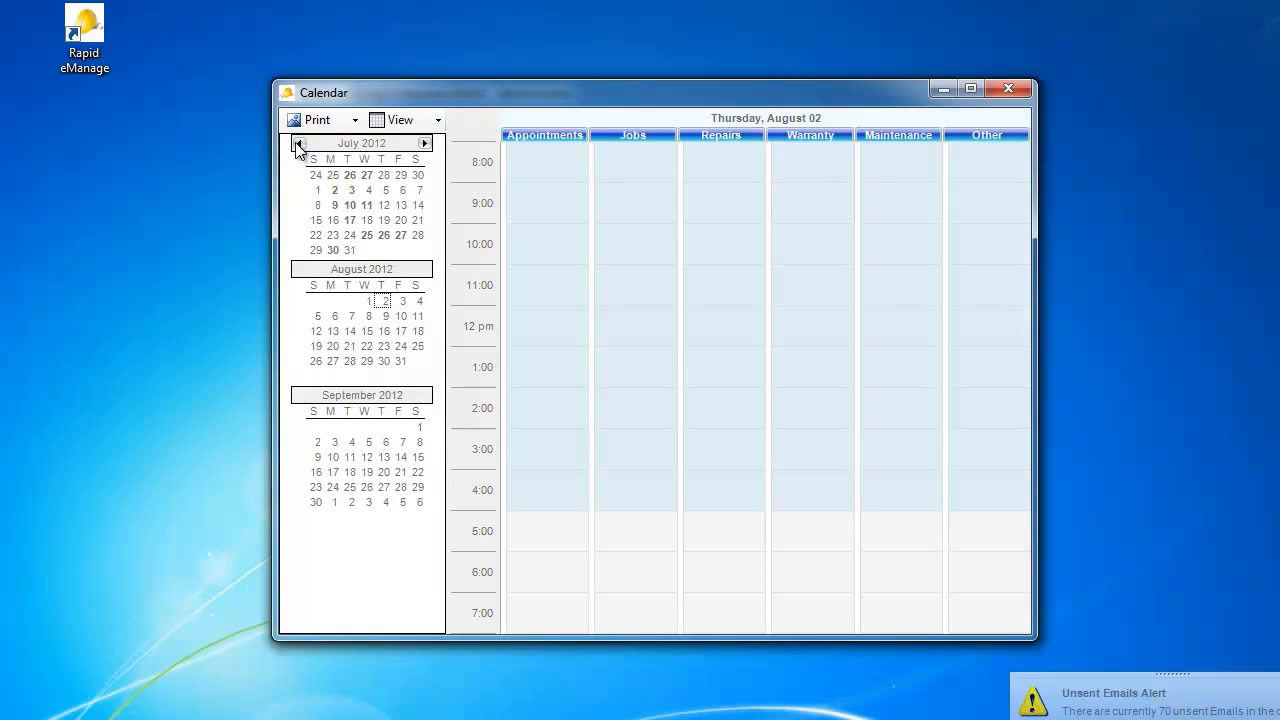
{"action": "left_click", "coordinate": [366, 236]}
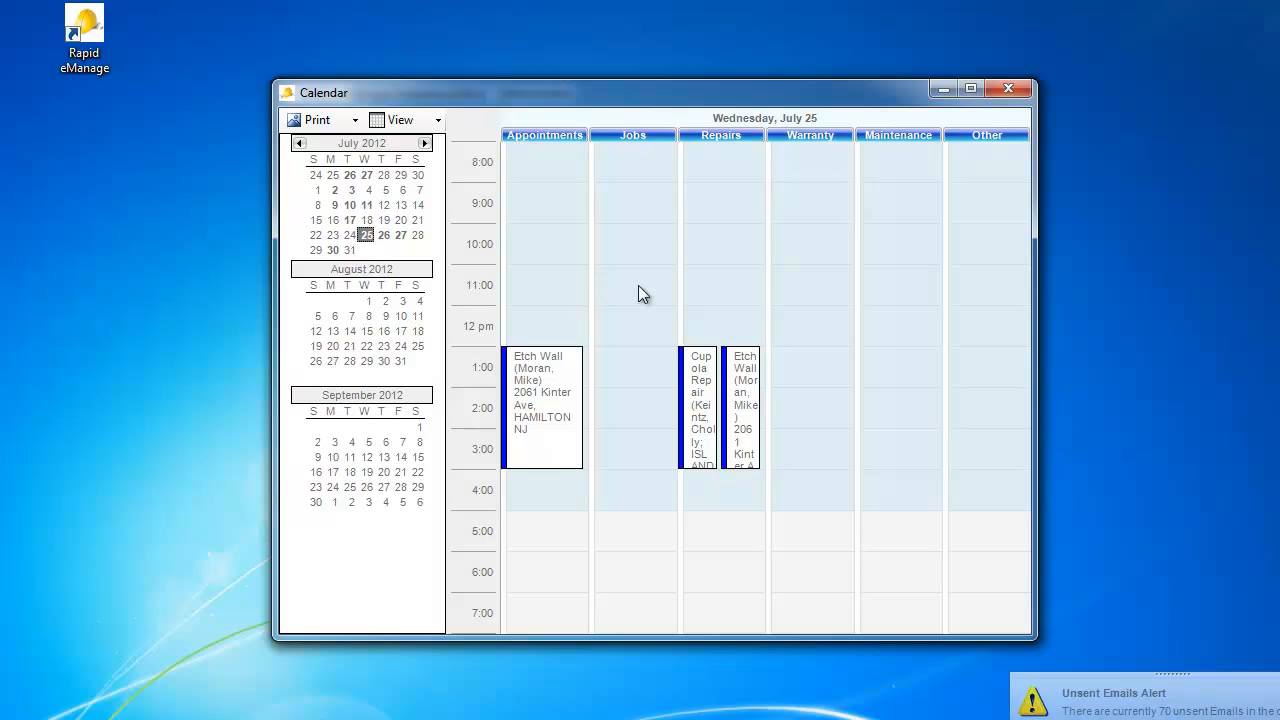
{"action": "mouse_move", "coordinate": [679, 358]}
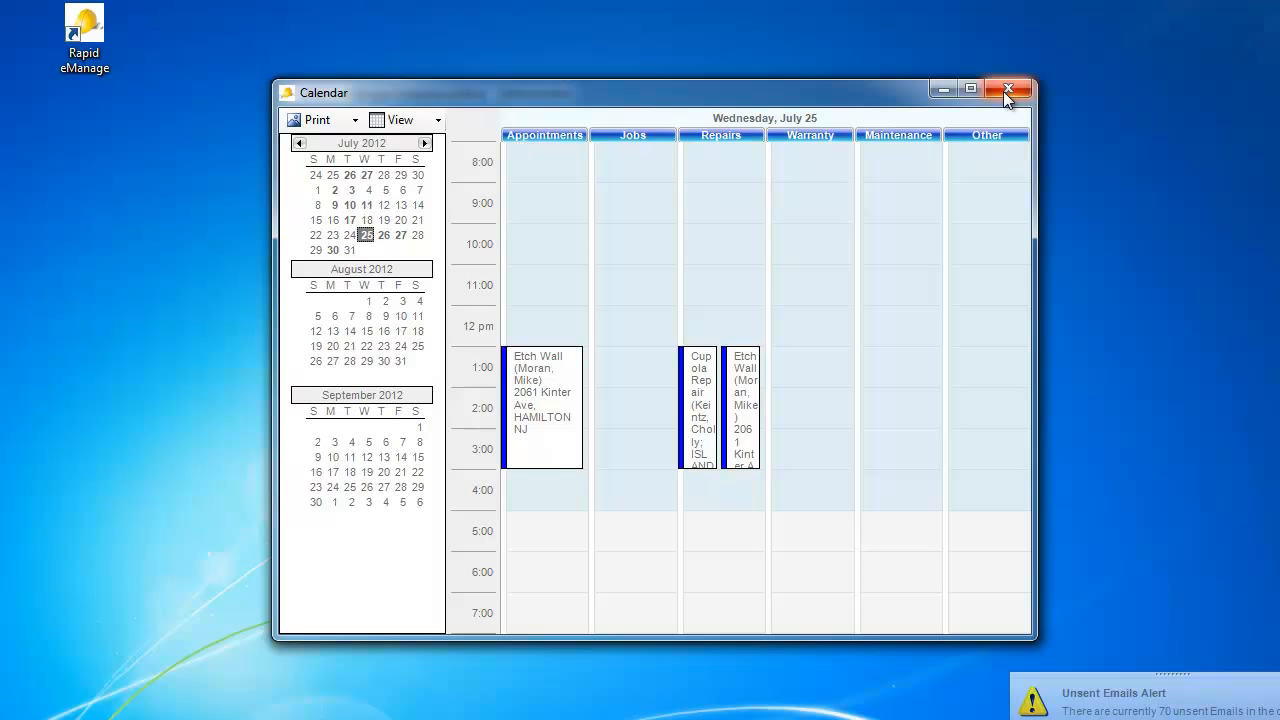
{"action": "left_click", "coordinate": [1007, 92]}
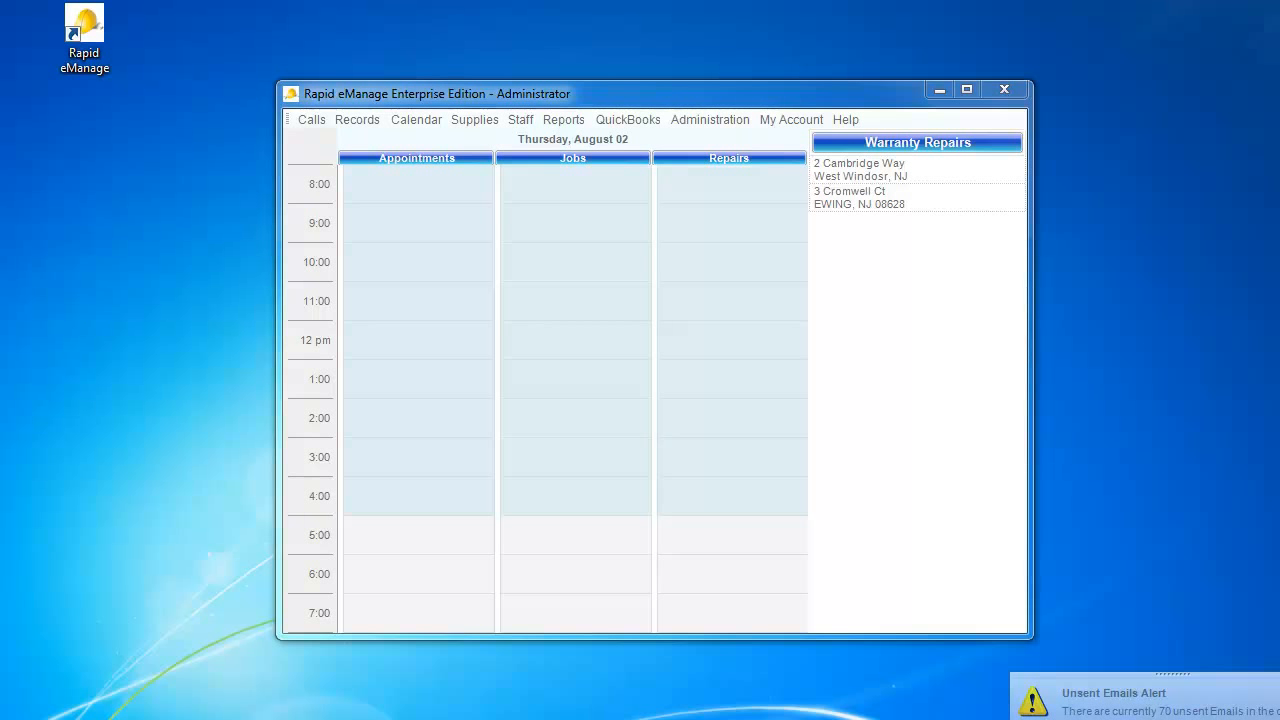
Reopen the calendar on July 25, 2012, view the Etch Wall appointment's call details, and close both windows.
{"action": "left_click", "coordinate": [405, 121]}
{"action": "left_click", "coordinate": [422, 145]}
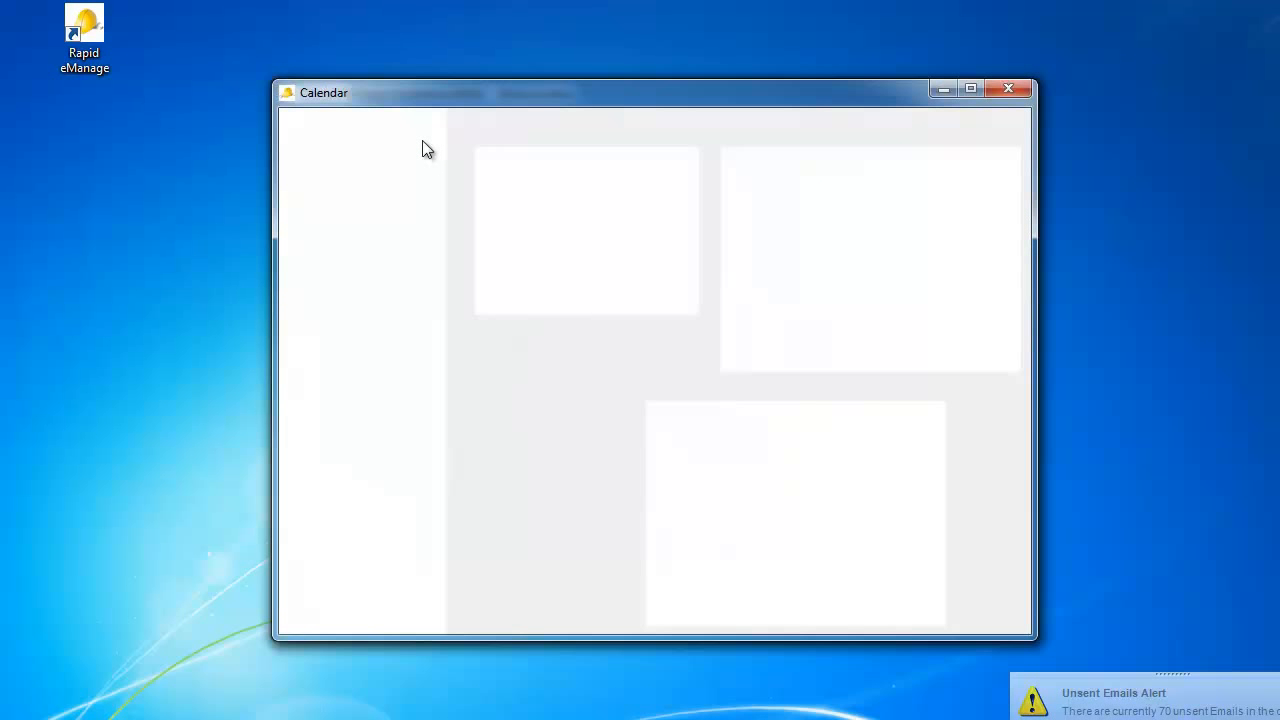
{"action": "left_click", "coordinate": [299, 144]}
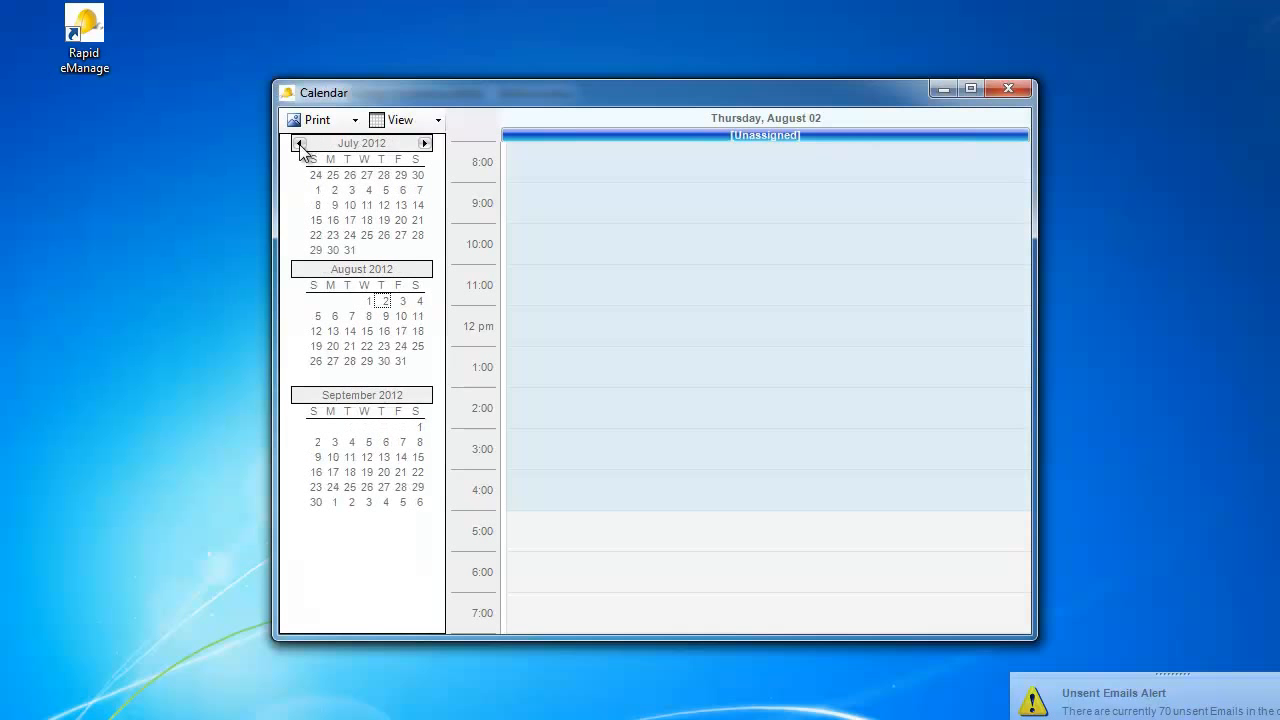
{"action": "left_click", "coordinate": [367, 236]}
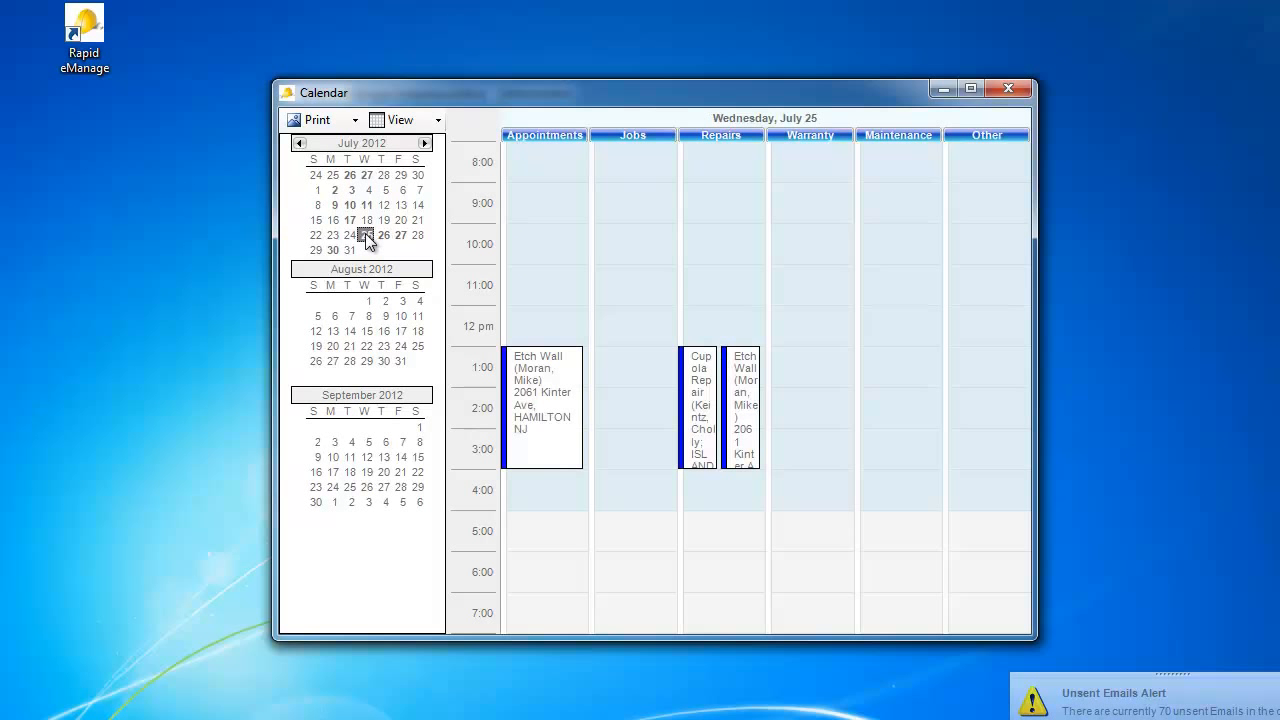
{"action": "double_click", "coordinate": [544, 391]}
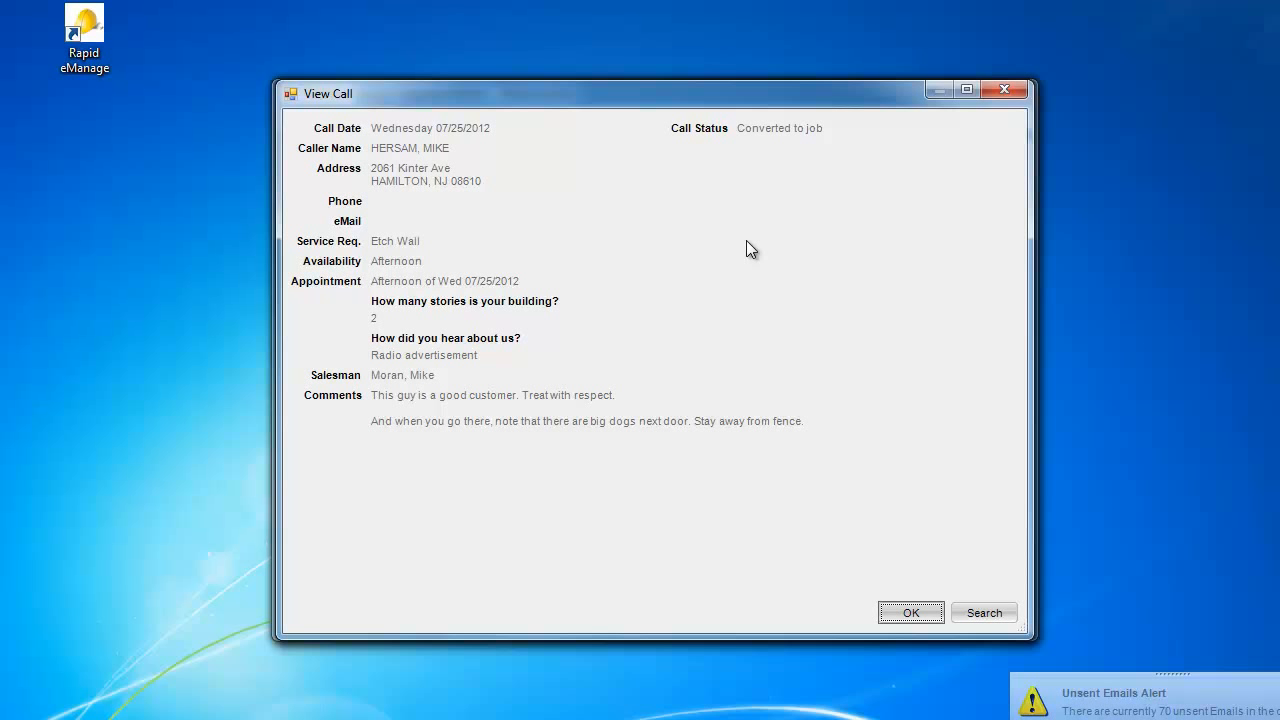
{"action": "left_click", "coordinate": [1000, 92]}
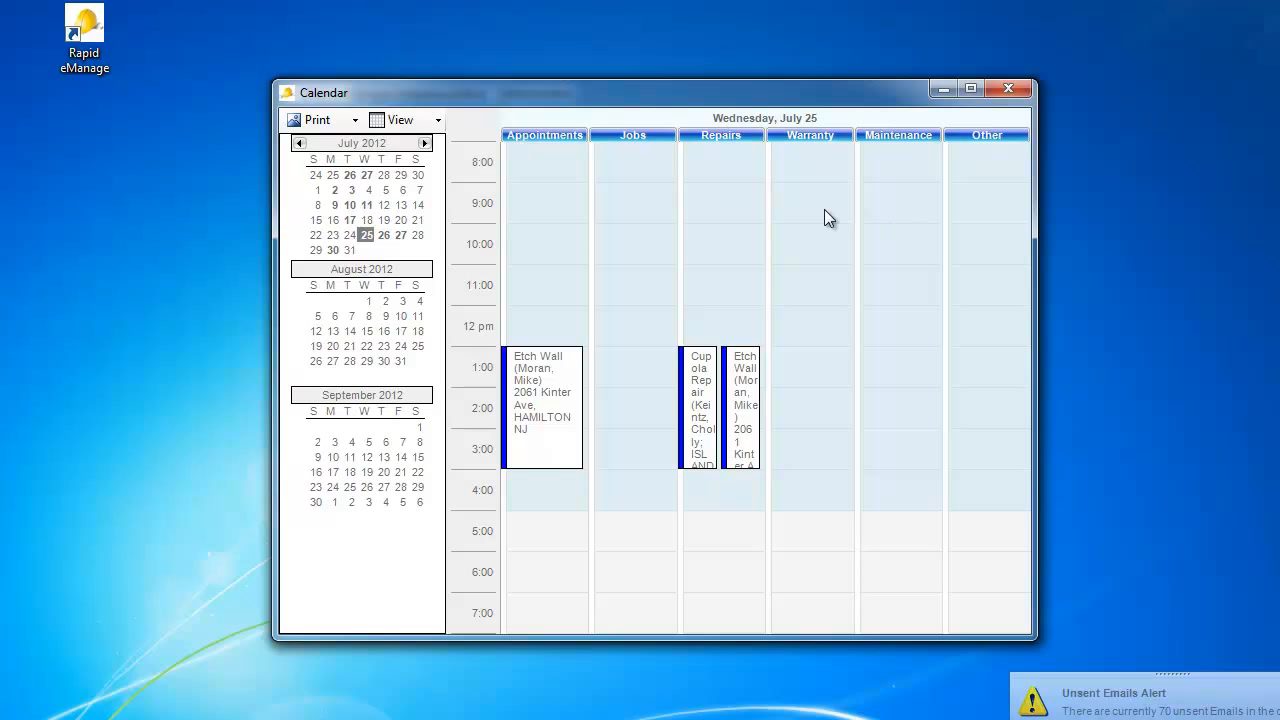
{"action": "left_click", "coordinate": [1007, 90]}
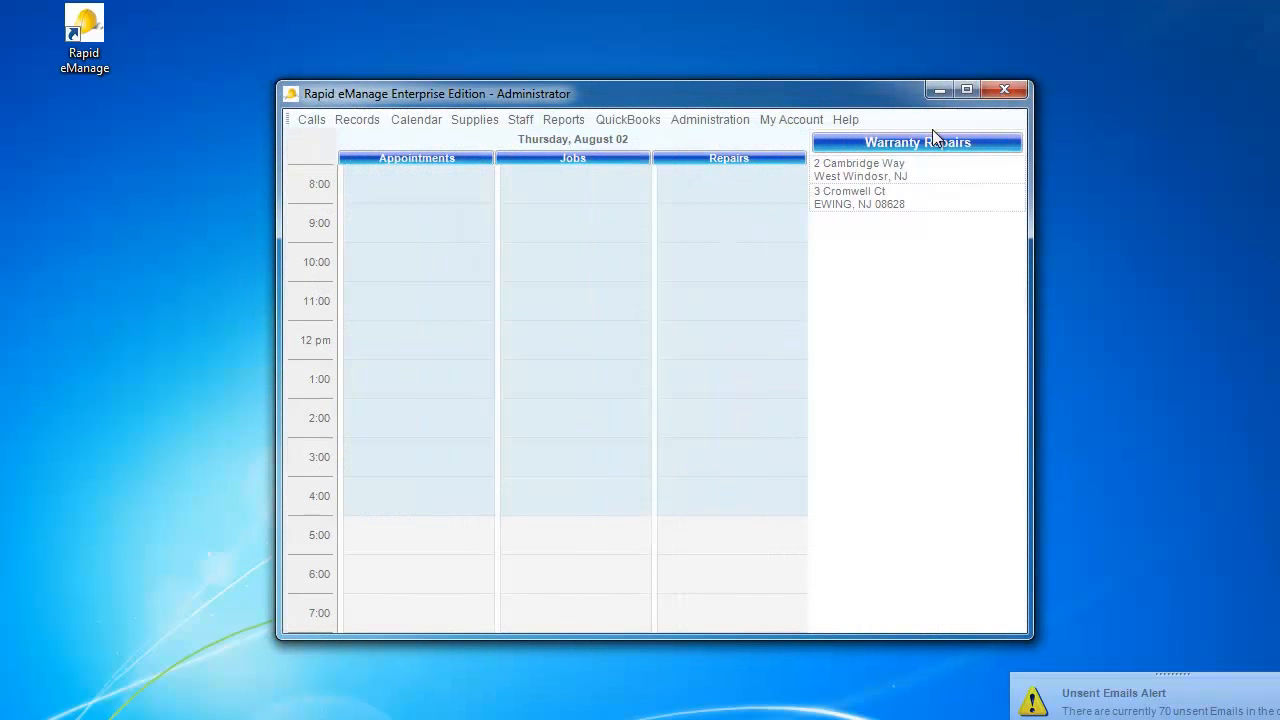
Open the New Call form to review its fields, then close it.
{"action": "left_click", "coordinate": [313, 123]}
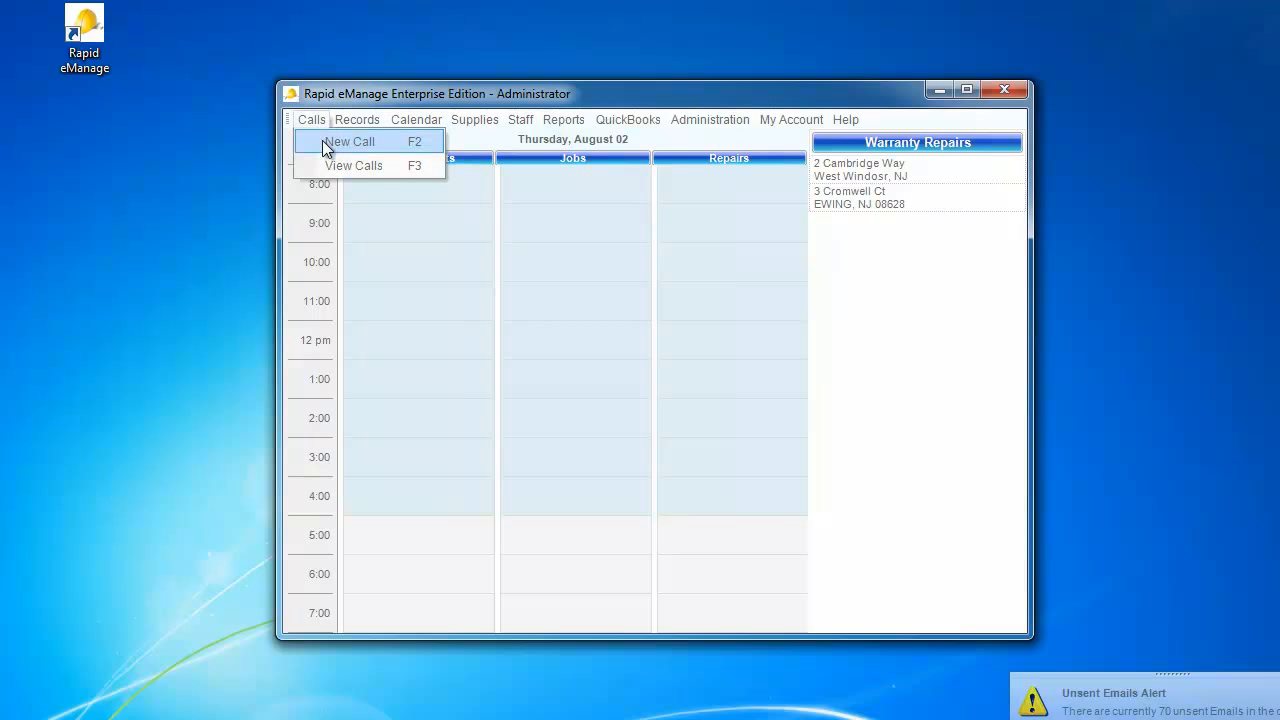
{"action": "left_click", "coordinate": [322, 143]}
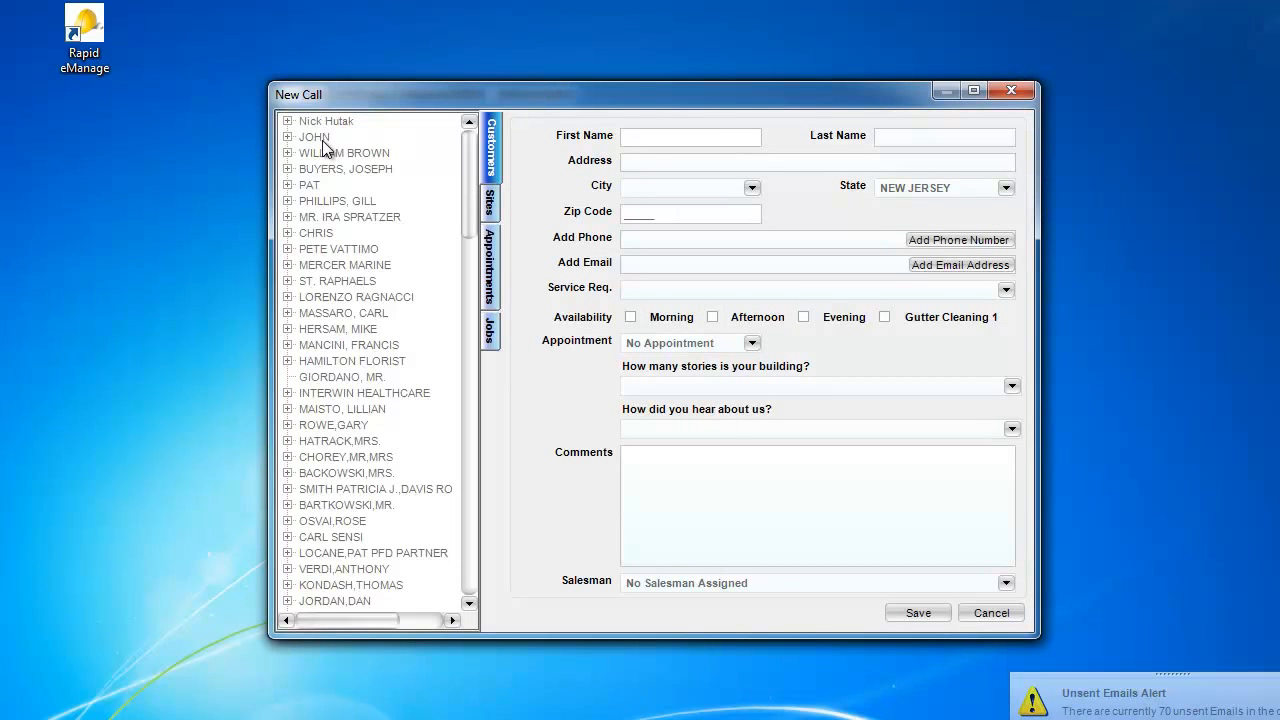
{"action": "left_click", "coordinate": [1008, 89]}
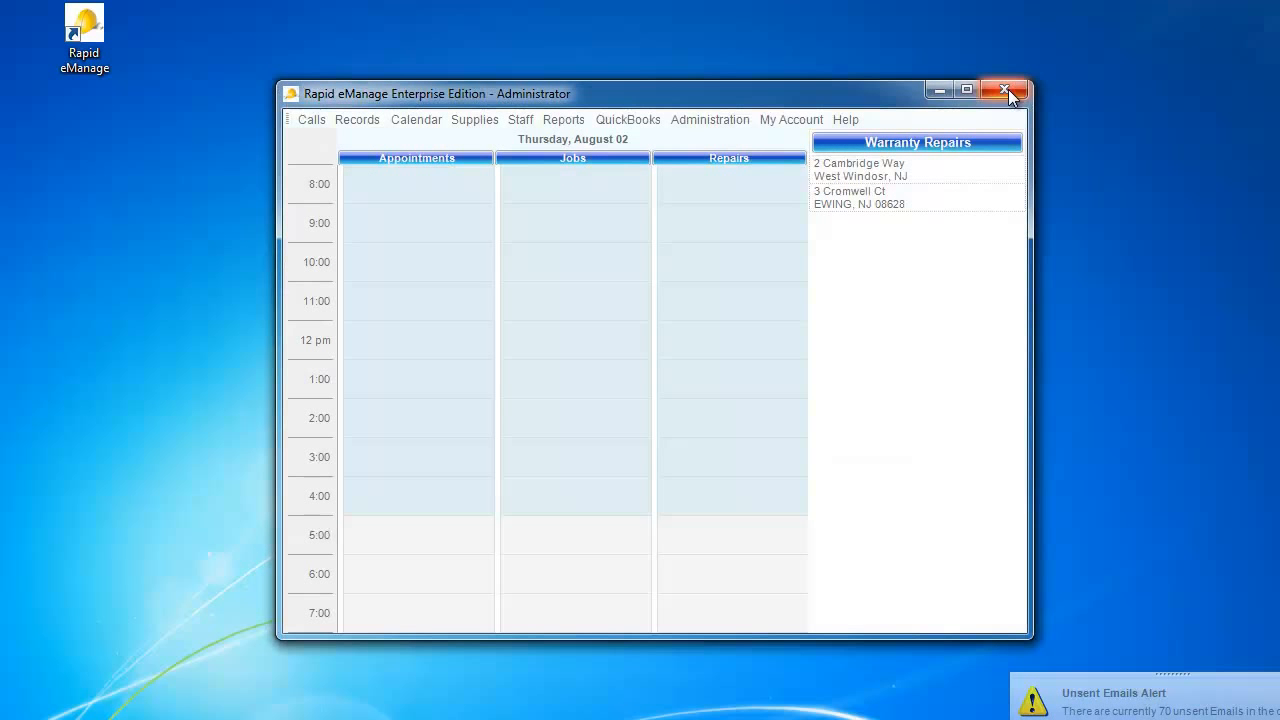
Open the Call Search window from View Calls, then close it.
{"action": "left_click", "coordinate": [306, 120]}
{"action": "left_click", "coordinate": [326, 170]}
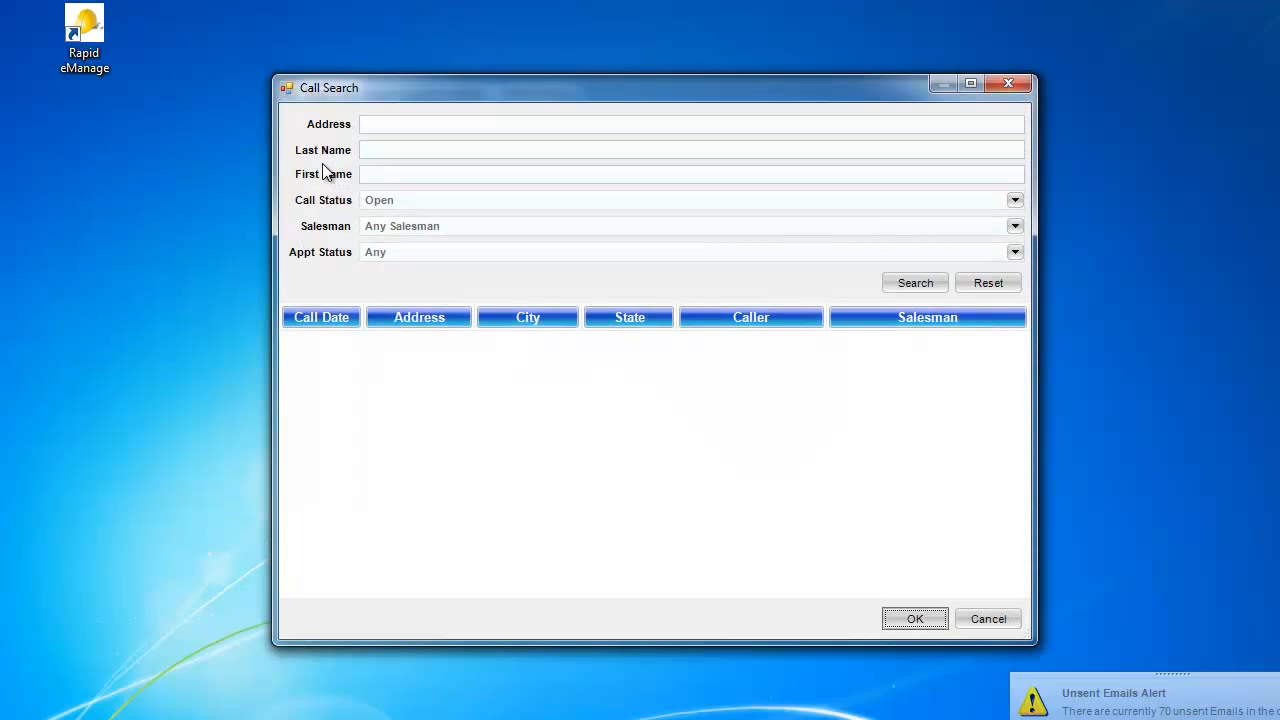
{"action": "left_click", "coordinate": [1009, 84]}
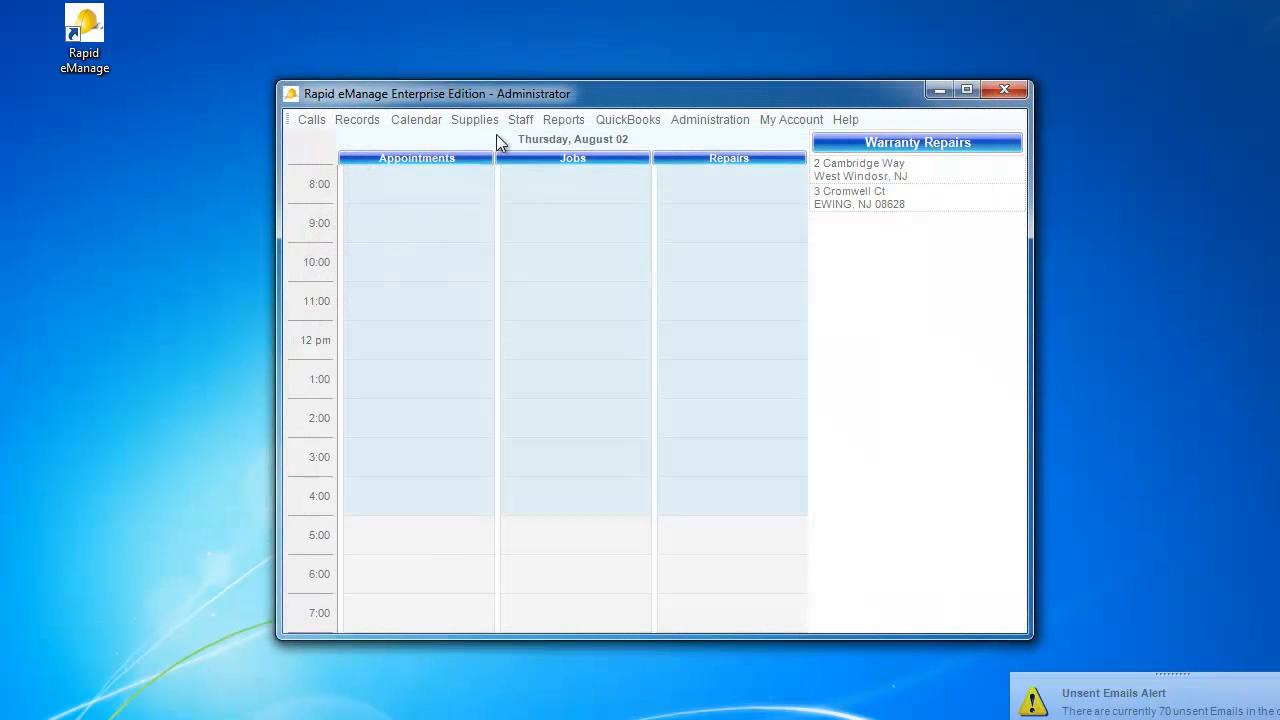
Open the Job Search window from View Jobs, then close it.
{"action": "left_click", "coordinate": [352, 120]}
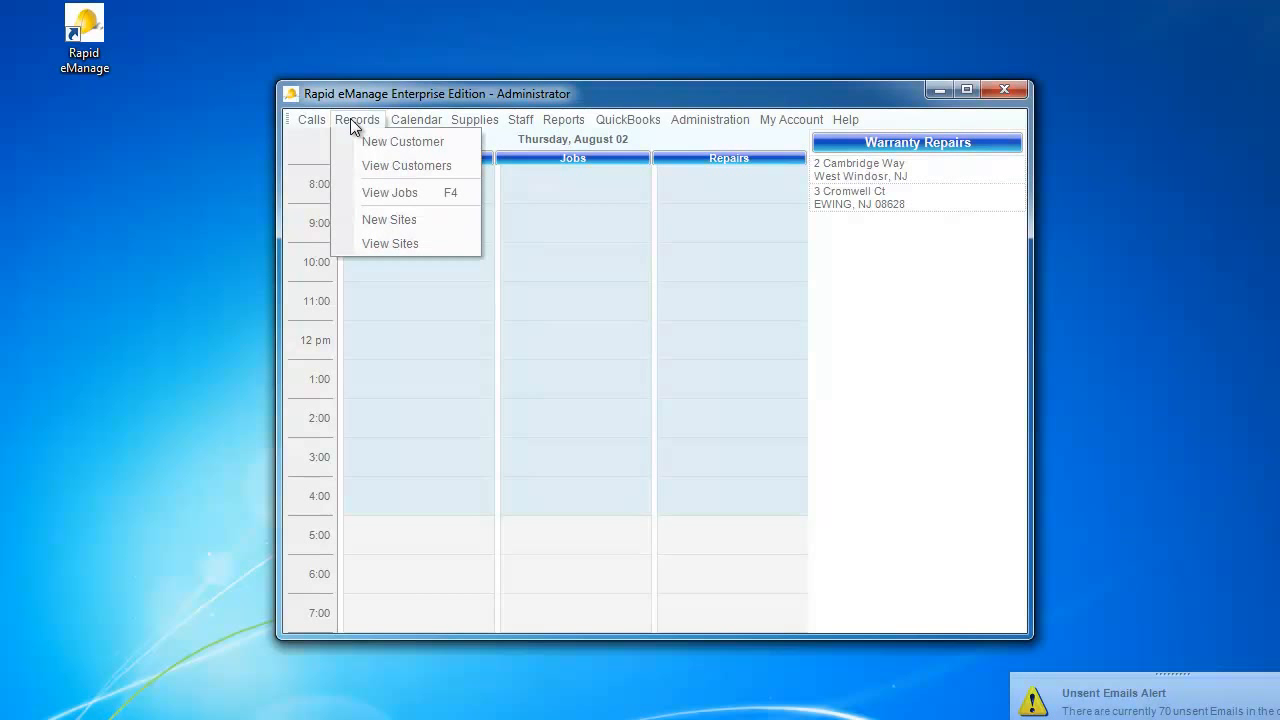
{"action": "left_click", "coordinate": [380, 198]}
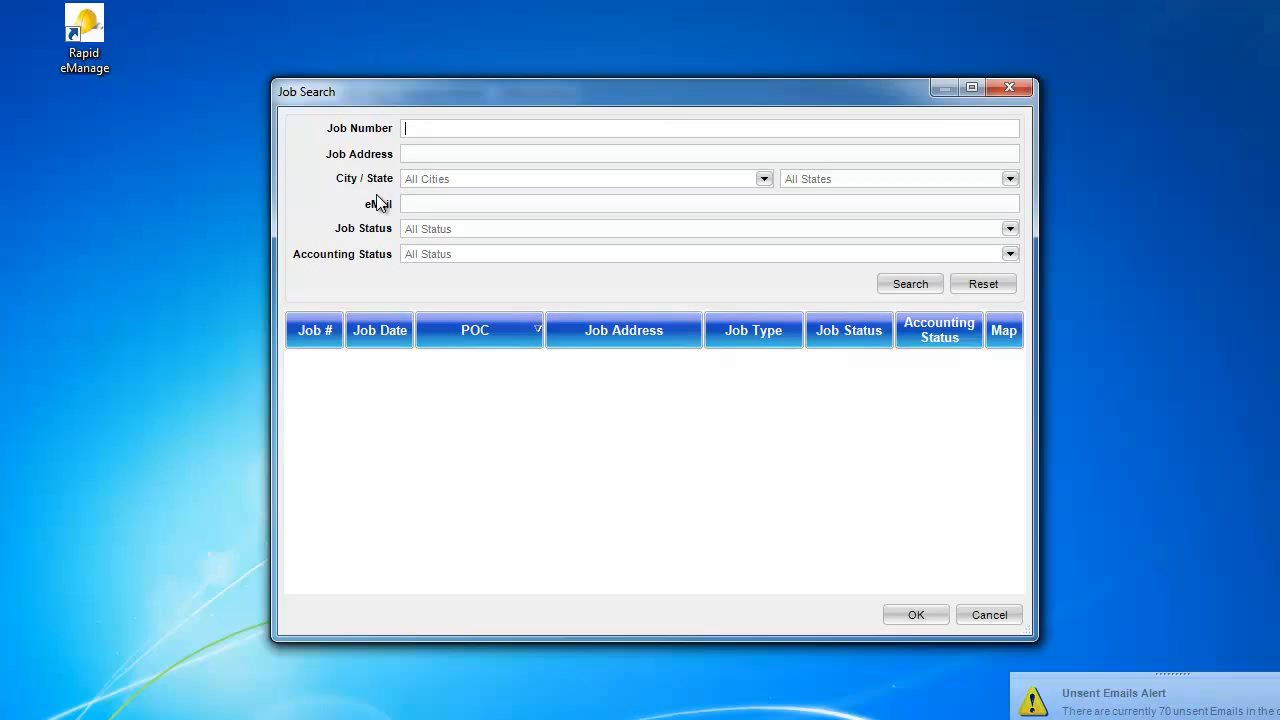
{"action": "left_click", "coordinate": [1007, 90]}
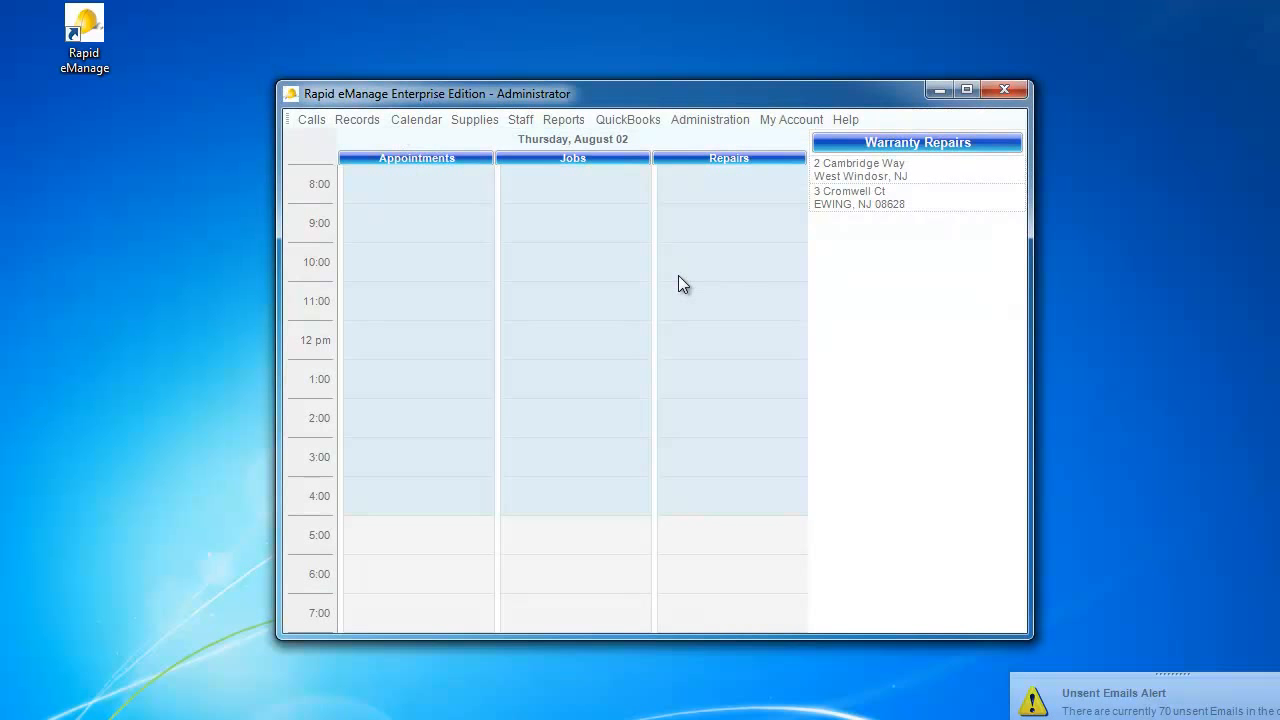
{"action": "left_click", "coordinate": [310, 118]}
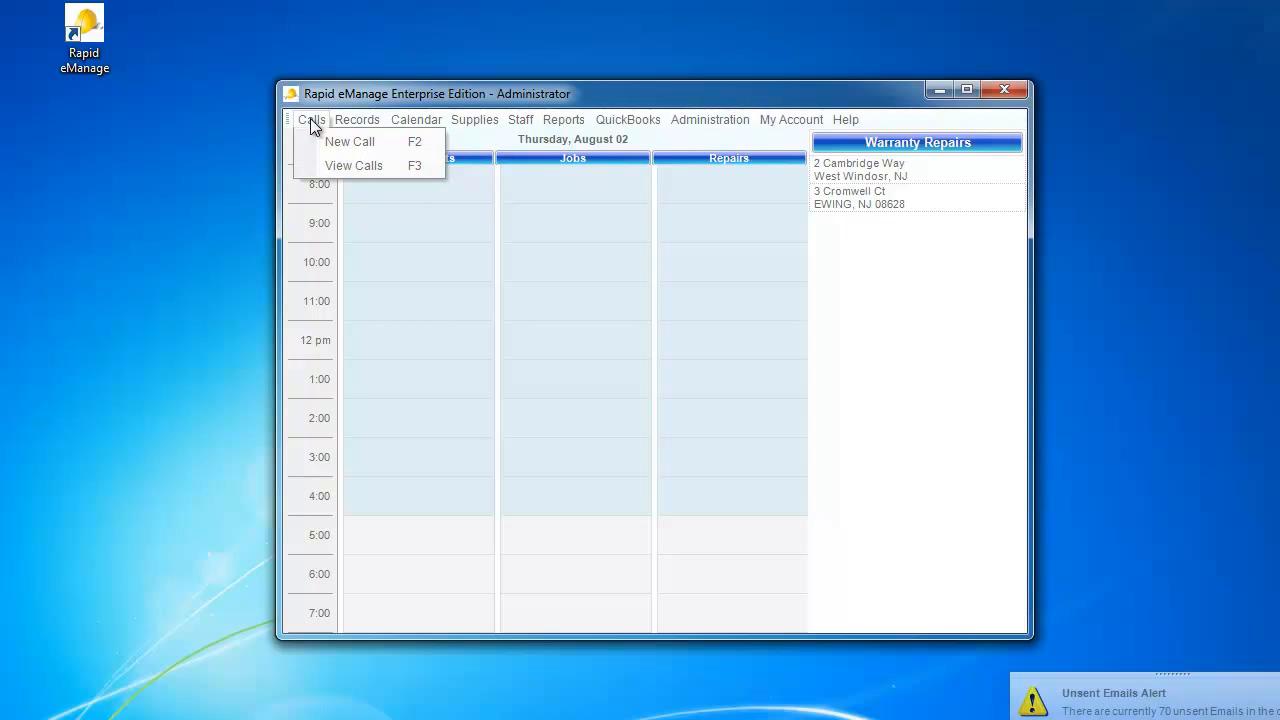
{"action": "mouse_move", "coordinate": [363, 124]}
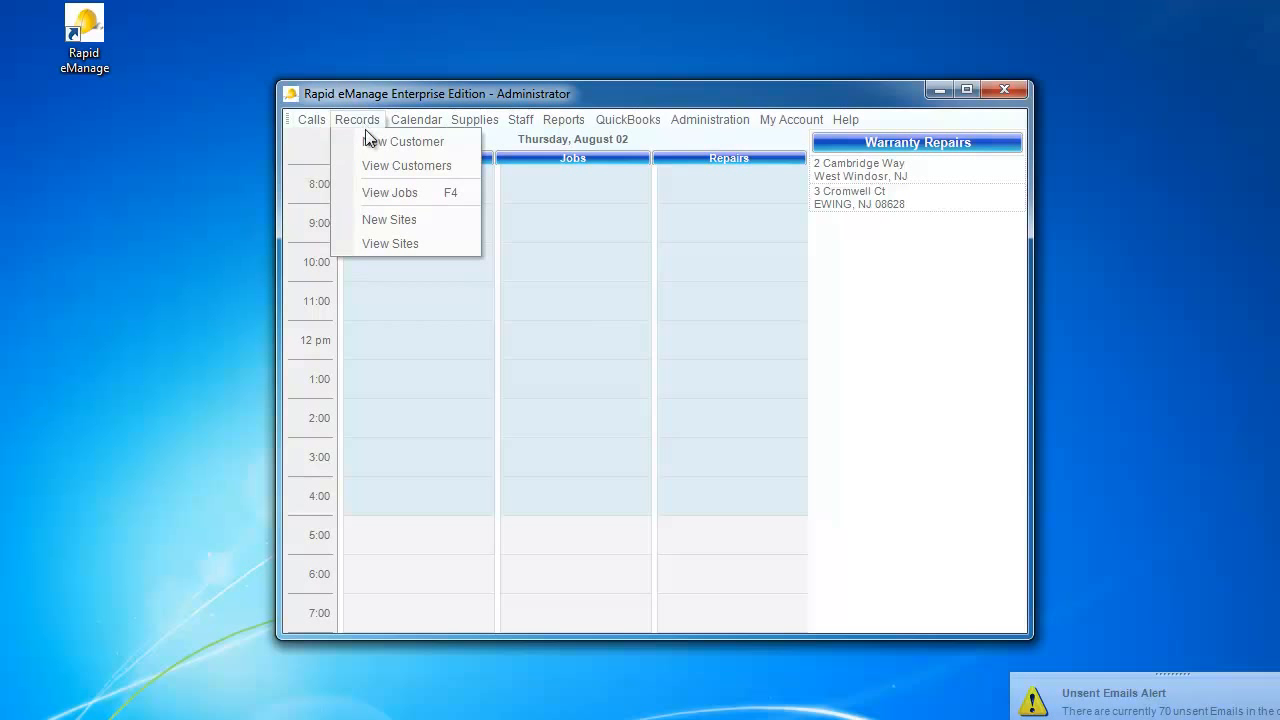
{"action": "left_click", "coordinate": [876, 330]}
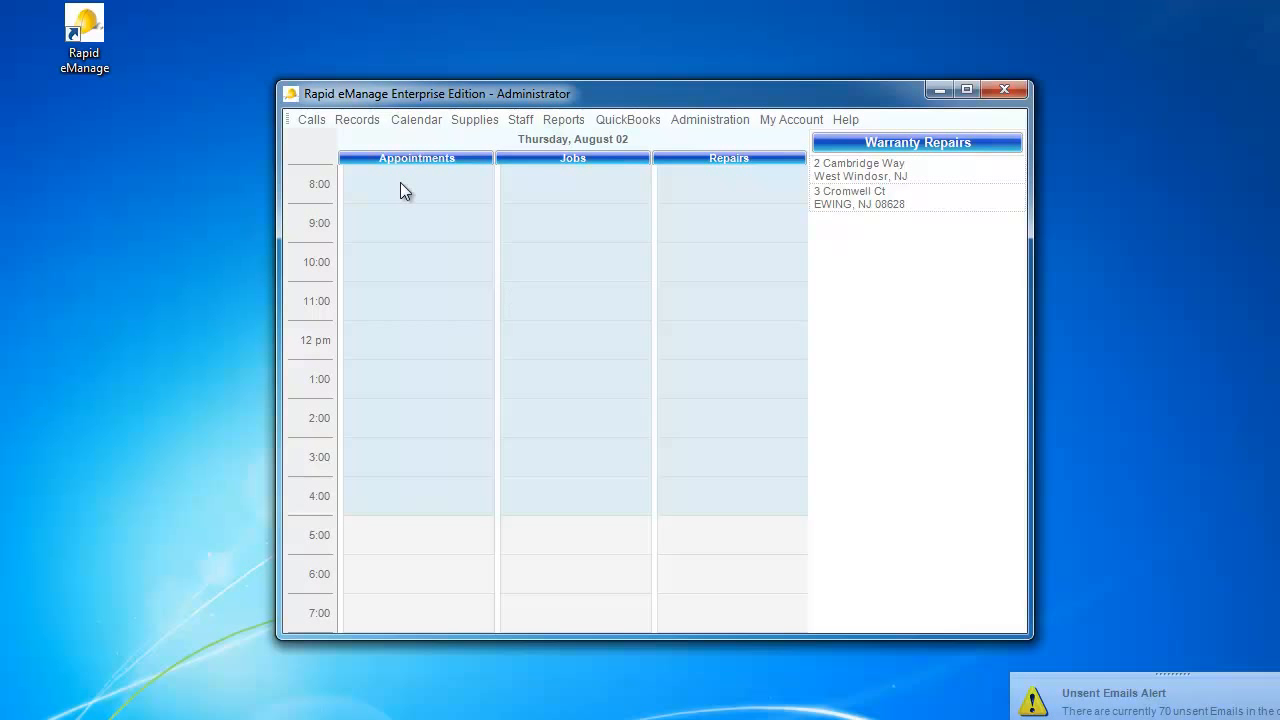
Reopen the Call Search window to show its search filters, then close it.
{"action": "left_click", "coordinate": [311, 122]}
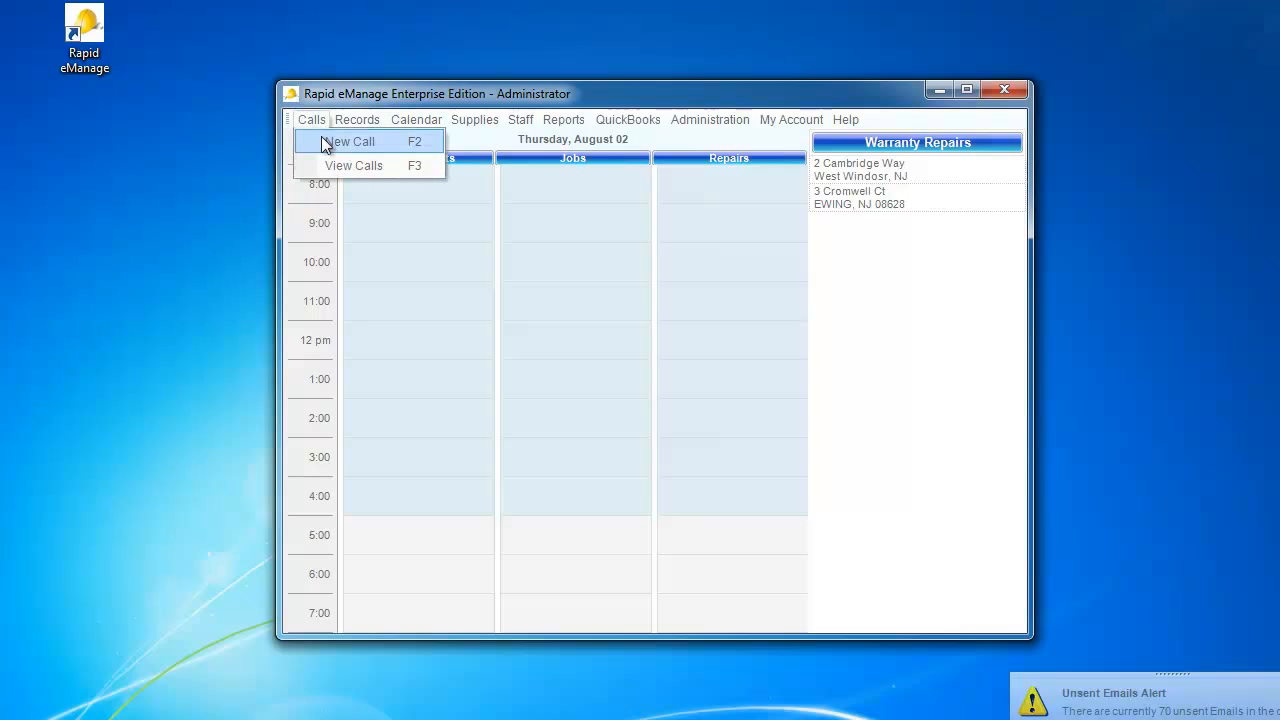
{"action": "left_click", "coordinate": [337, 170]}
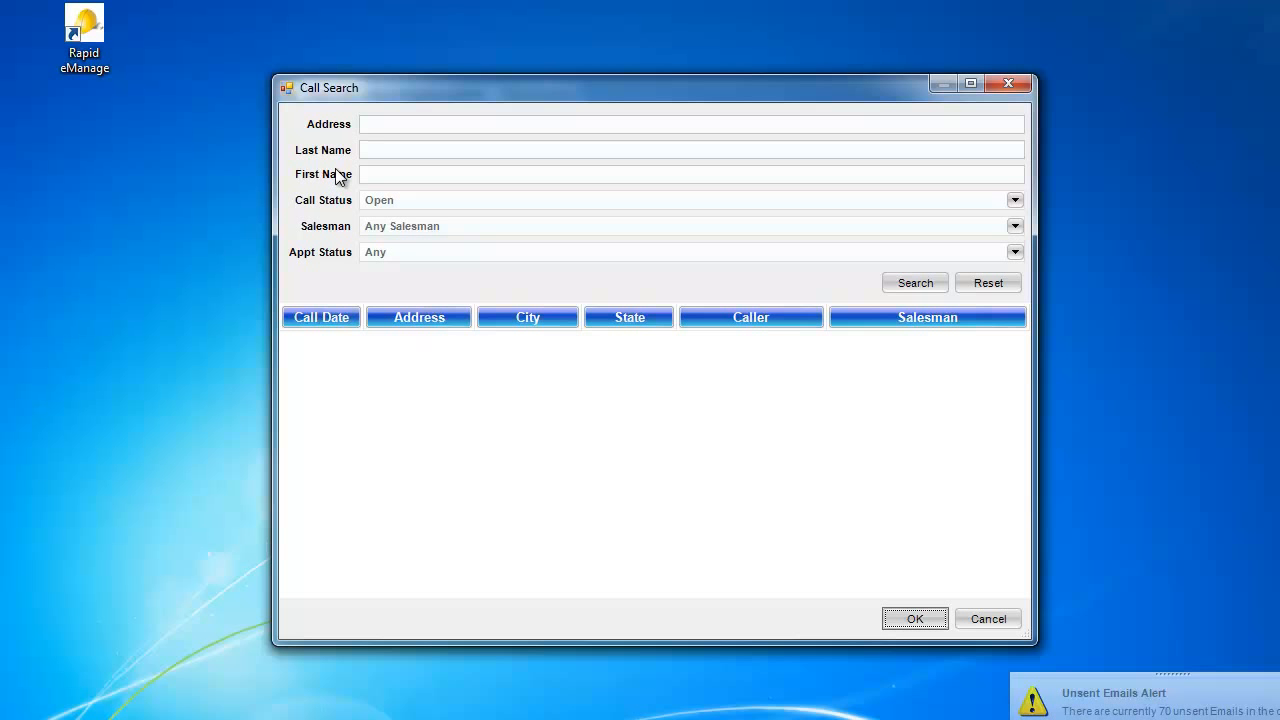
{"action": "left_click", "coordinate": [1008, 86]}
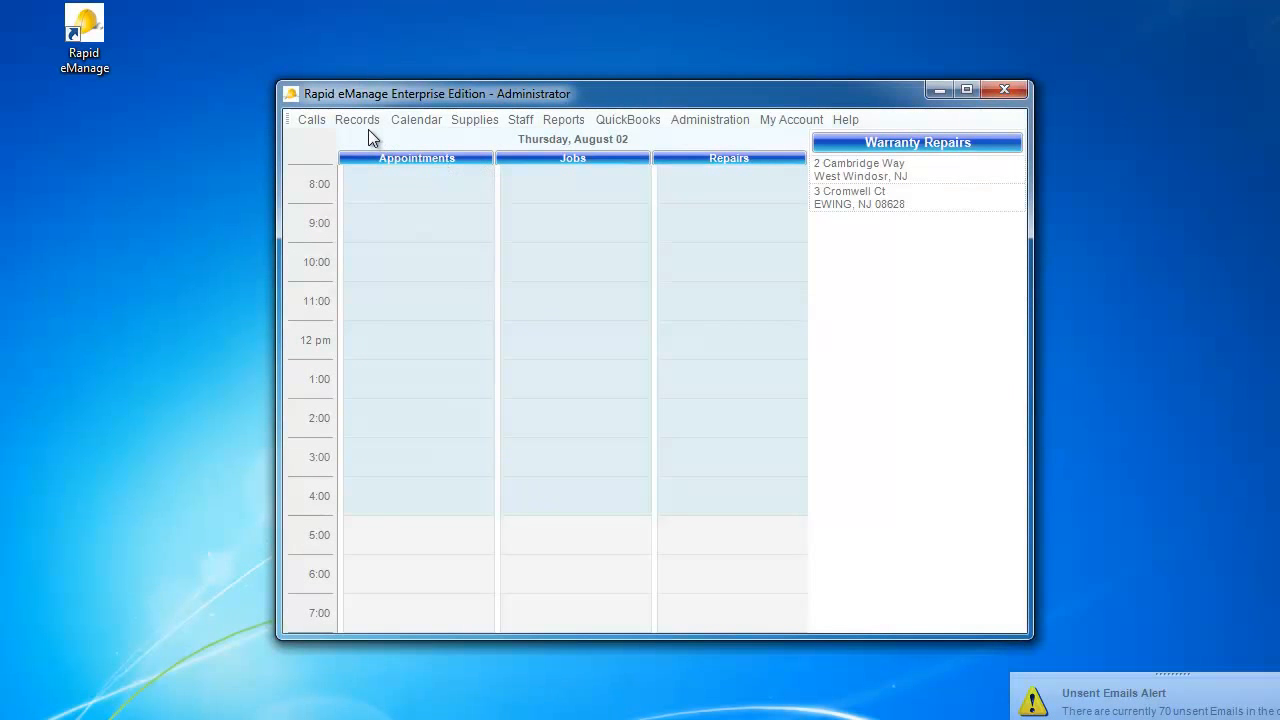
Open the Customer Search window from View Customers, then close it.
{"action": "left_click", "coordinate": [365, 125]}
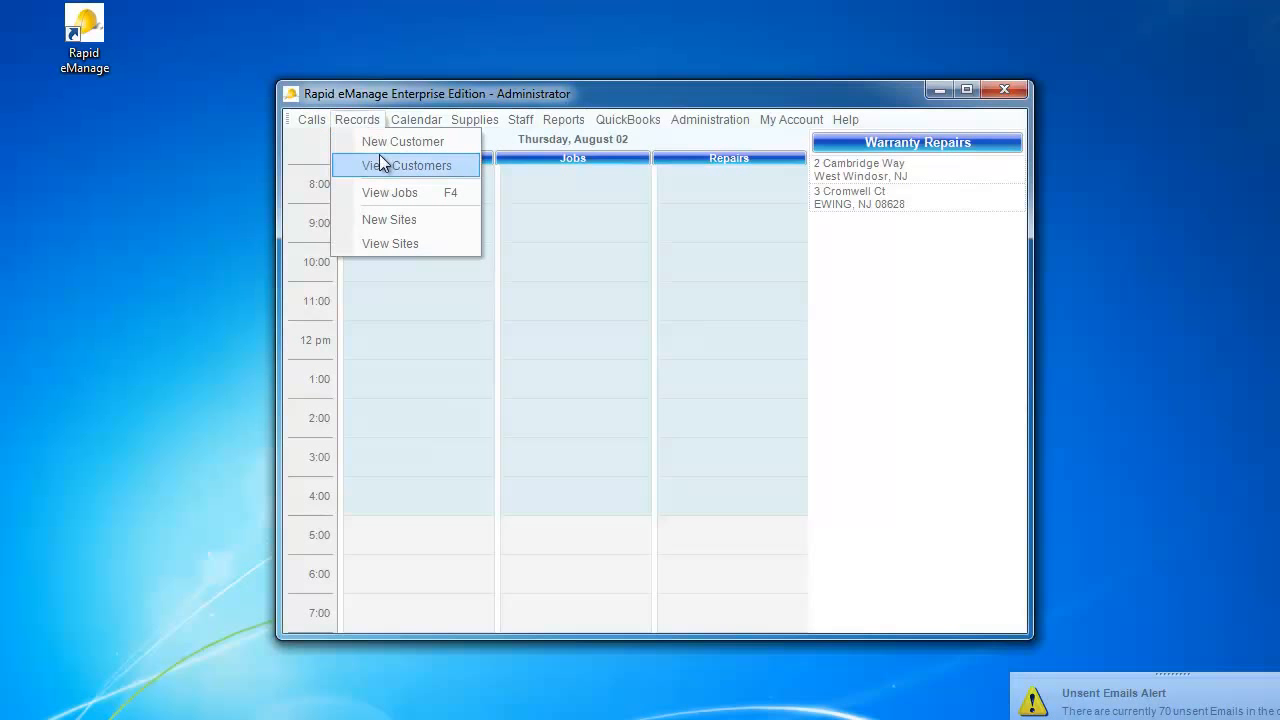
{"action": "left_click", "coordinate": [384, 165]}
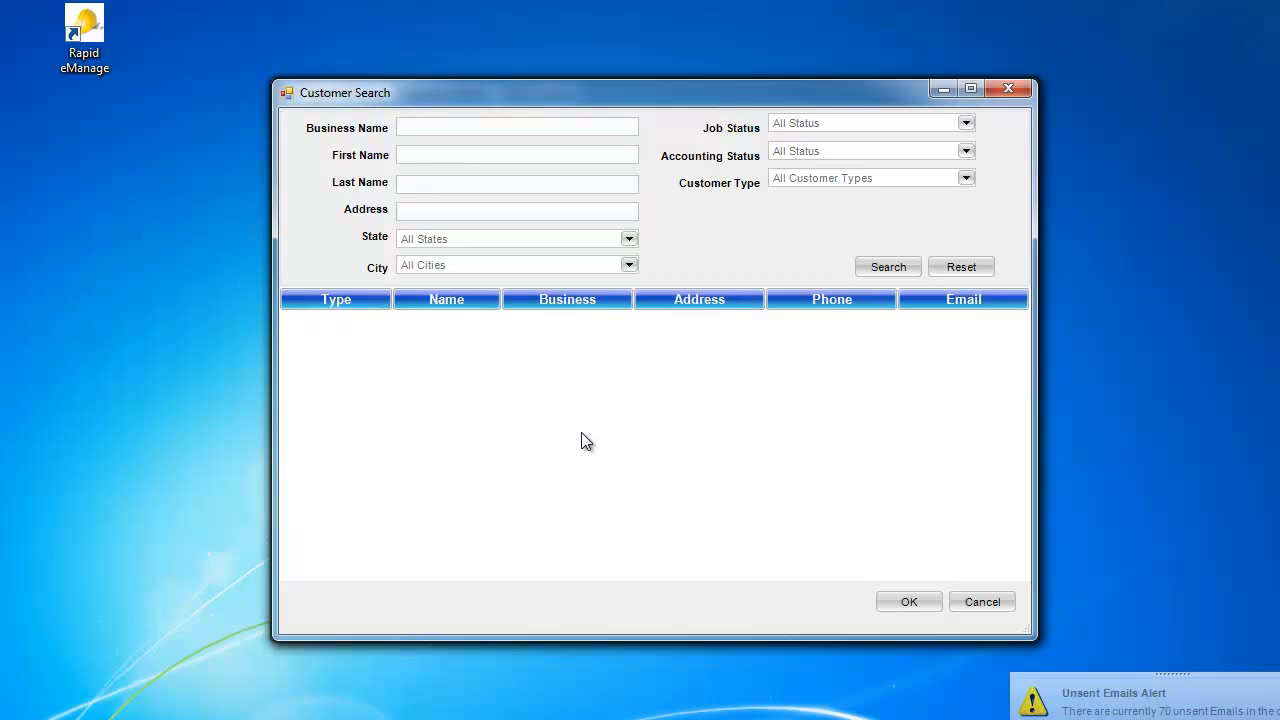
{"action": "left_click", "coordinate": [1008, 90]}
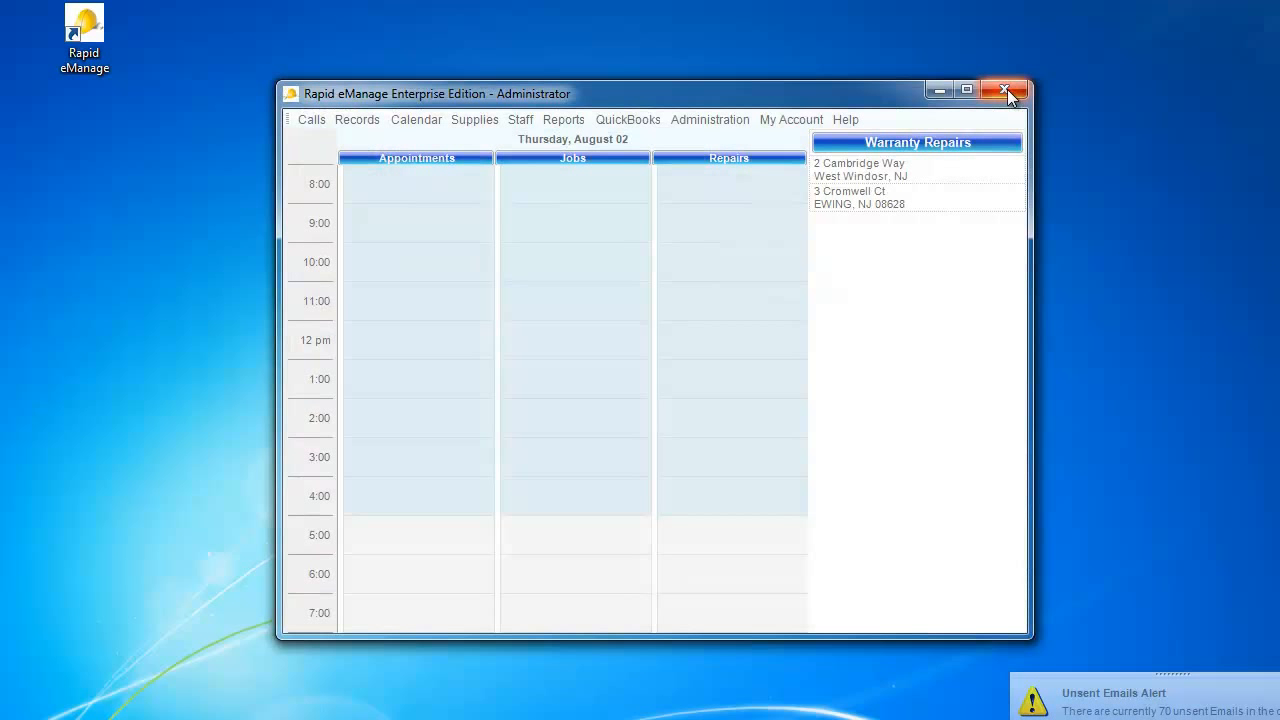
Open the Job Search window from View Jobs, list all jobs, sort them by POC, then close it.
{"action": "left_click", "coordinate": [367, 123]}
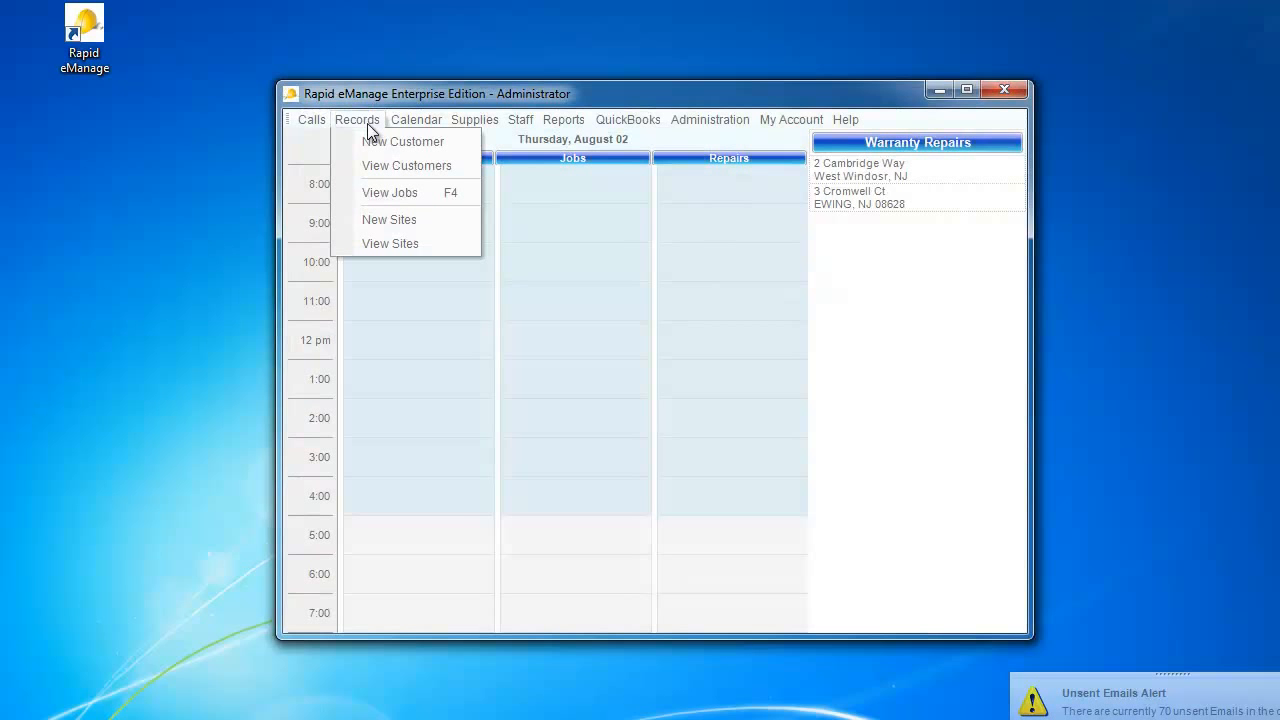
{"action": "left_click", "coordinate": [393, 199]}
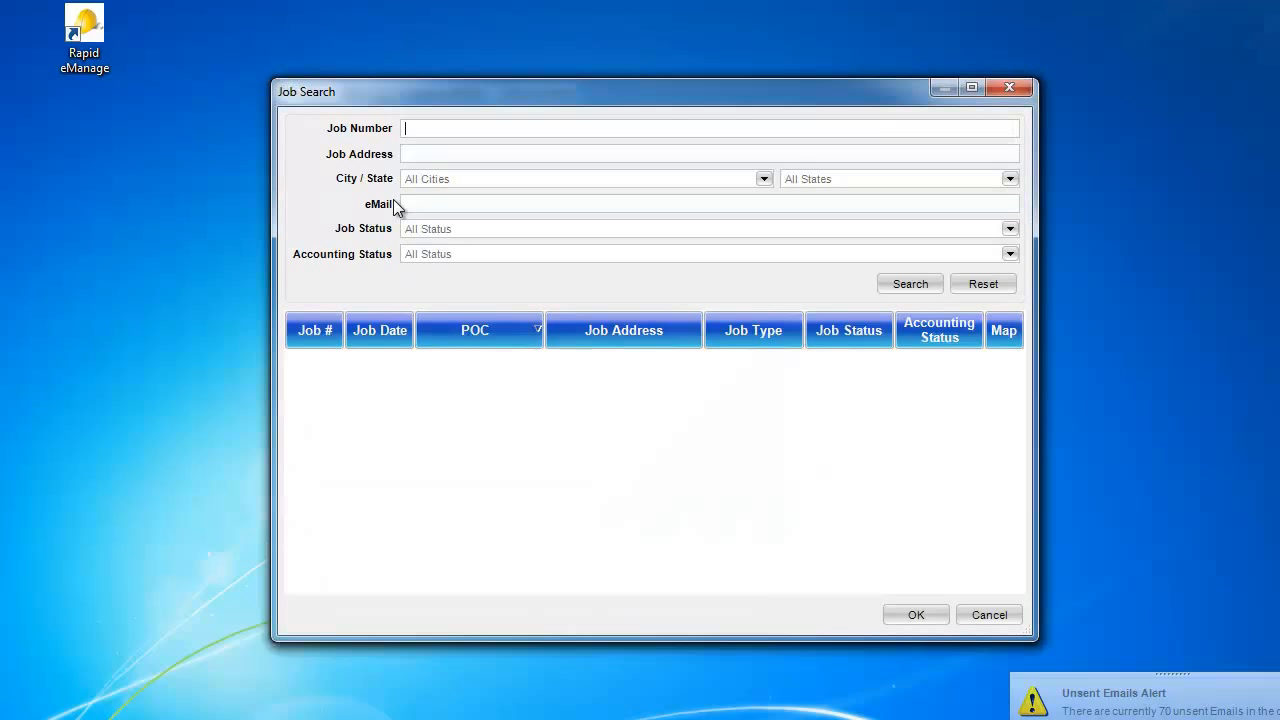
{"action": "left_click", "coordinate": [914, 287]}
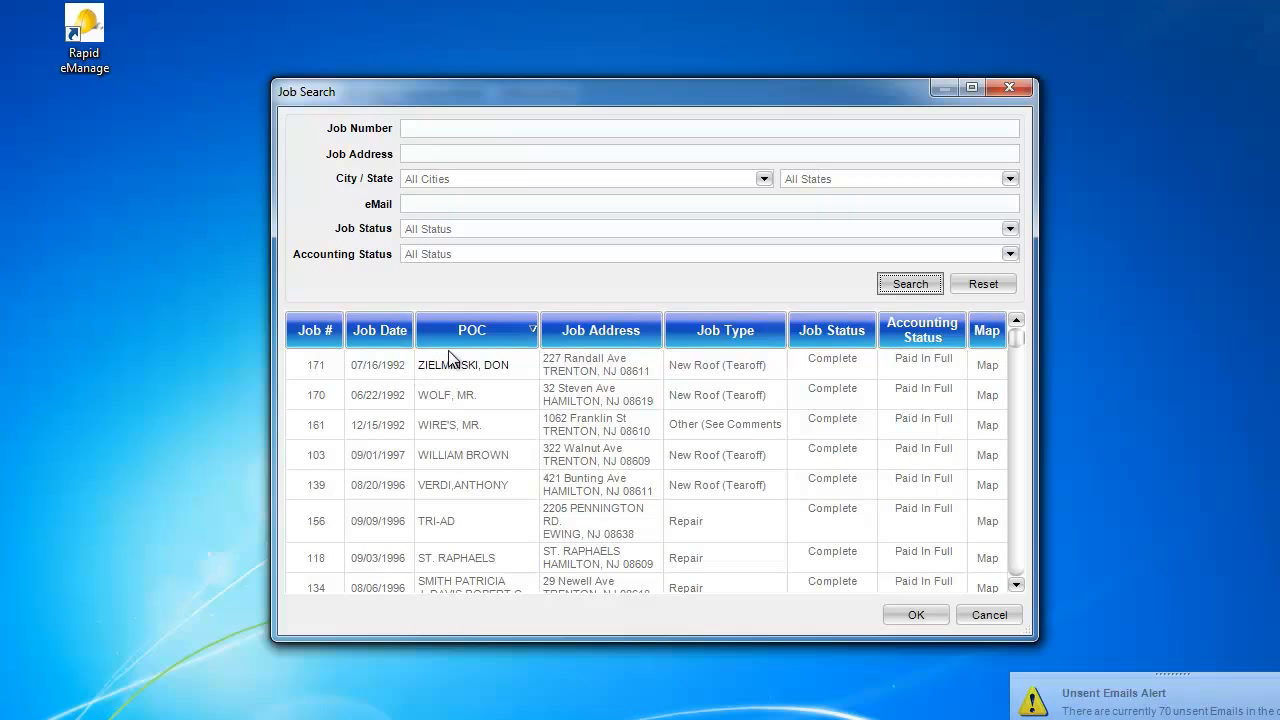
{"action": "left_click", "coordinate": [535, 334]}
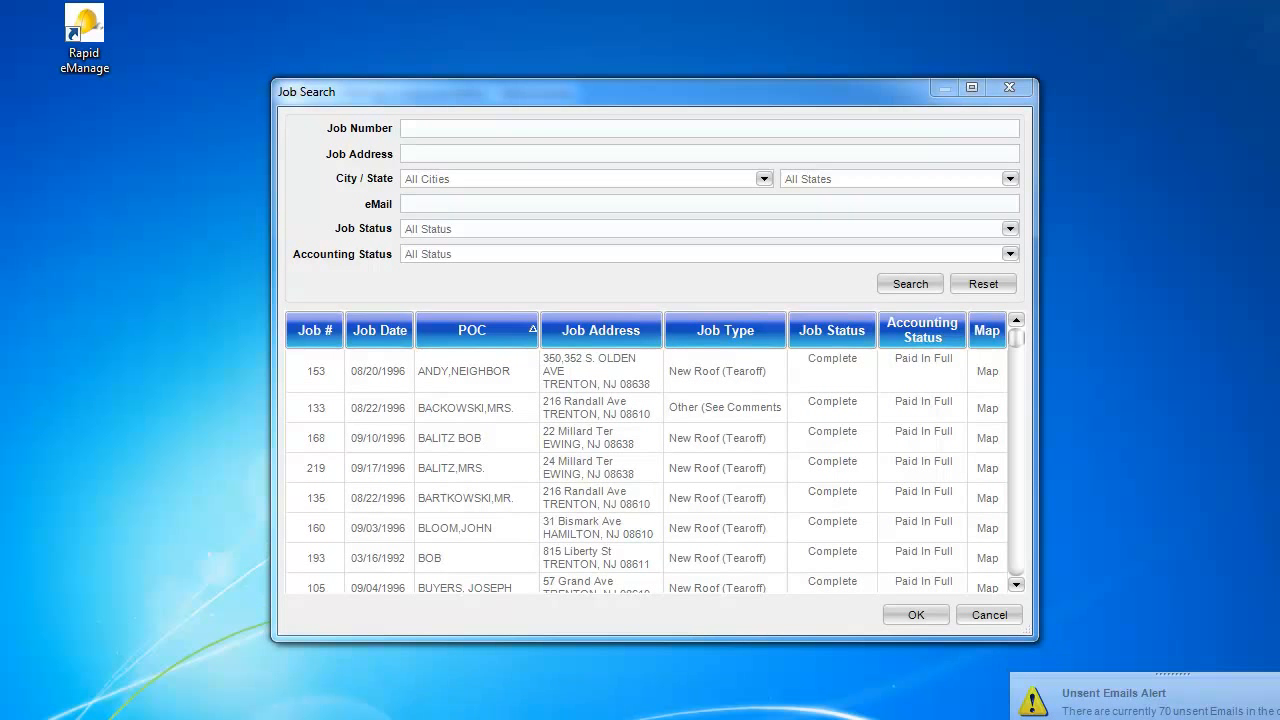
{"action": "left_click", "coordinate": [1009, 88]}
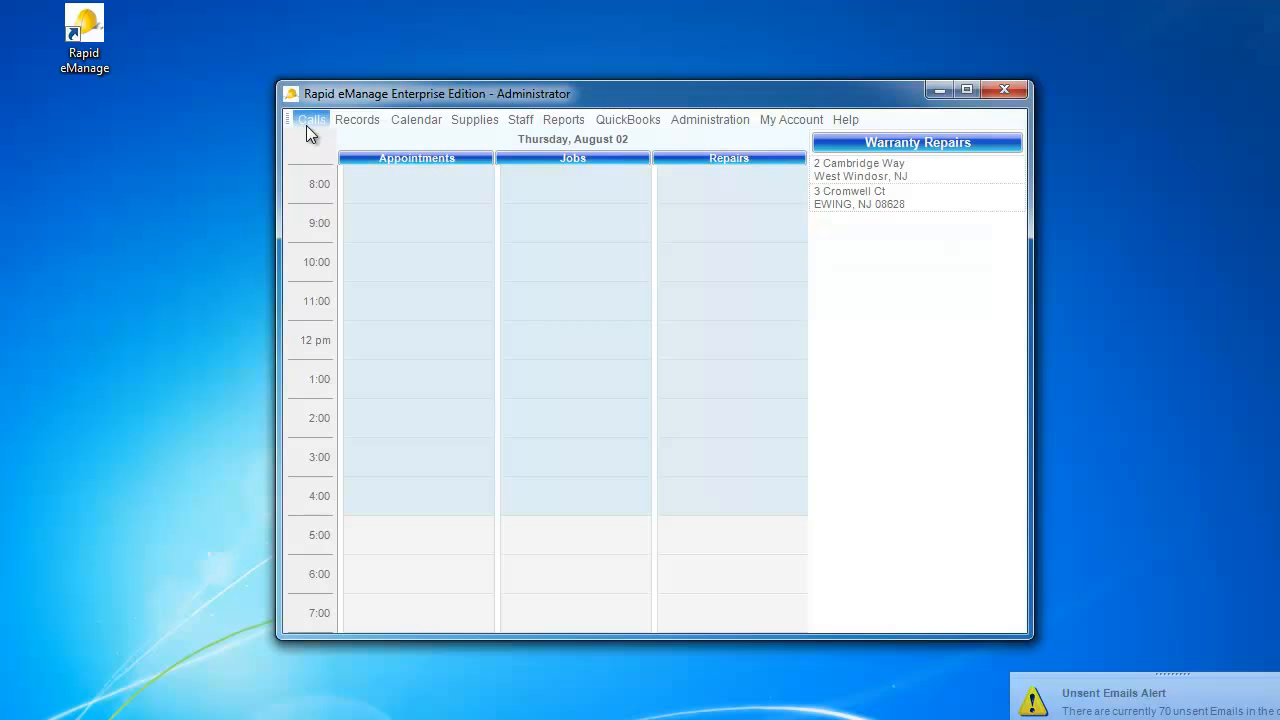
Open a New Call window, browse its Sites, Appointments and Jobs side tabs, resize the list panel, then close it.
{"action": "left_click", "coordinate": [308, 126]}
{"action": "left_click", "coordinate": [330, 142]}
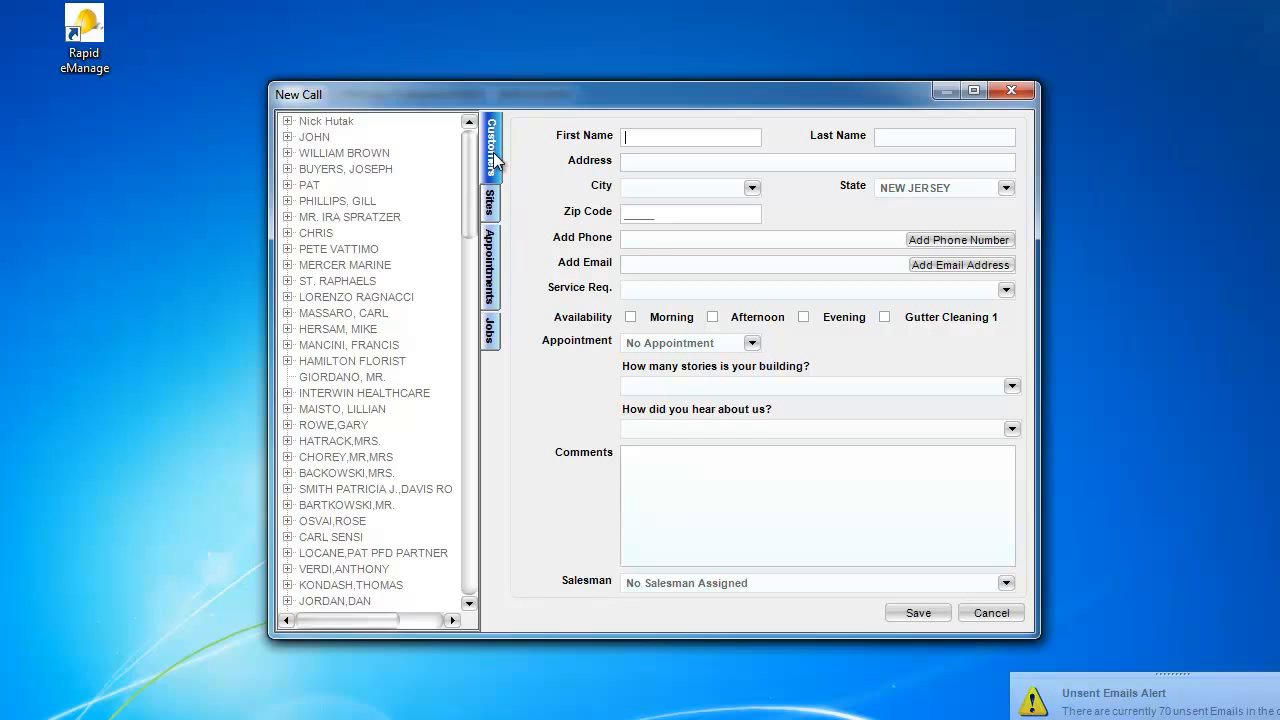
{"action": "left_click", "coordinate": [490, 205]}
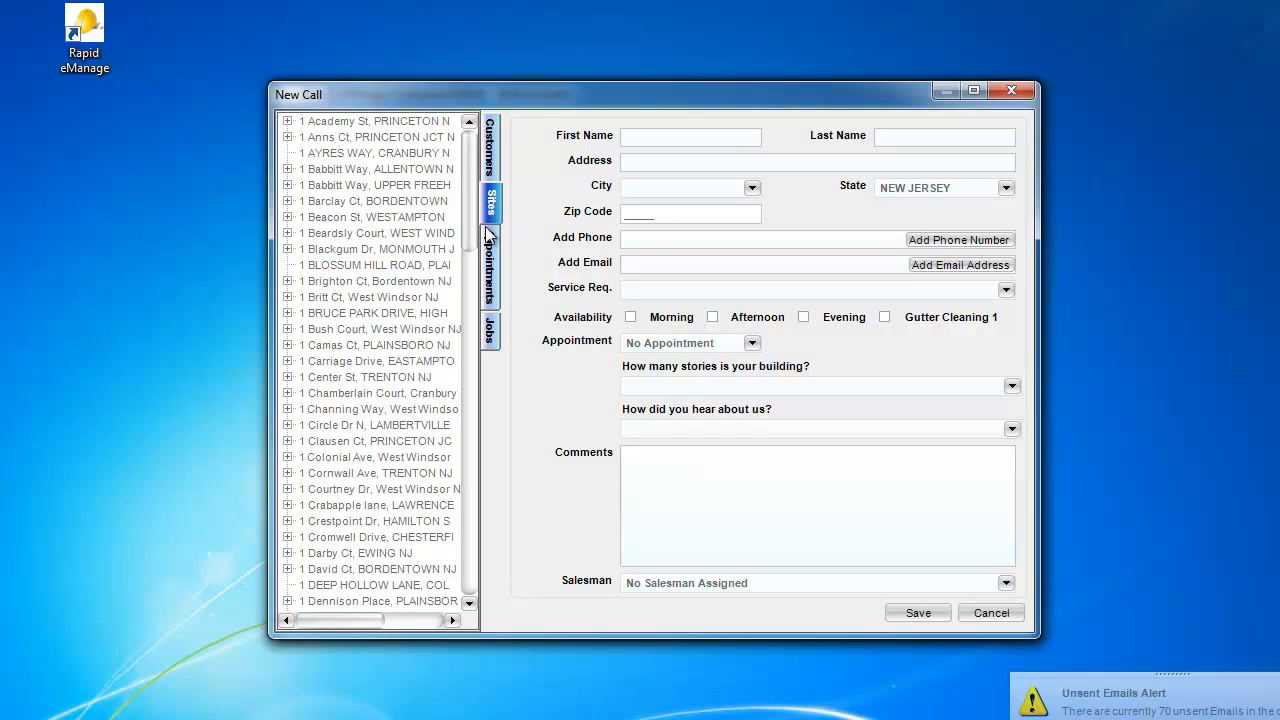
{"action": "left_click", "coordinate": [490, 280]}
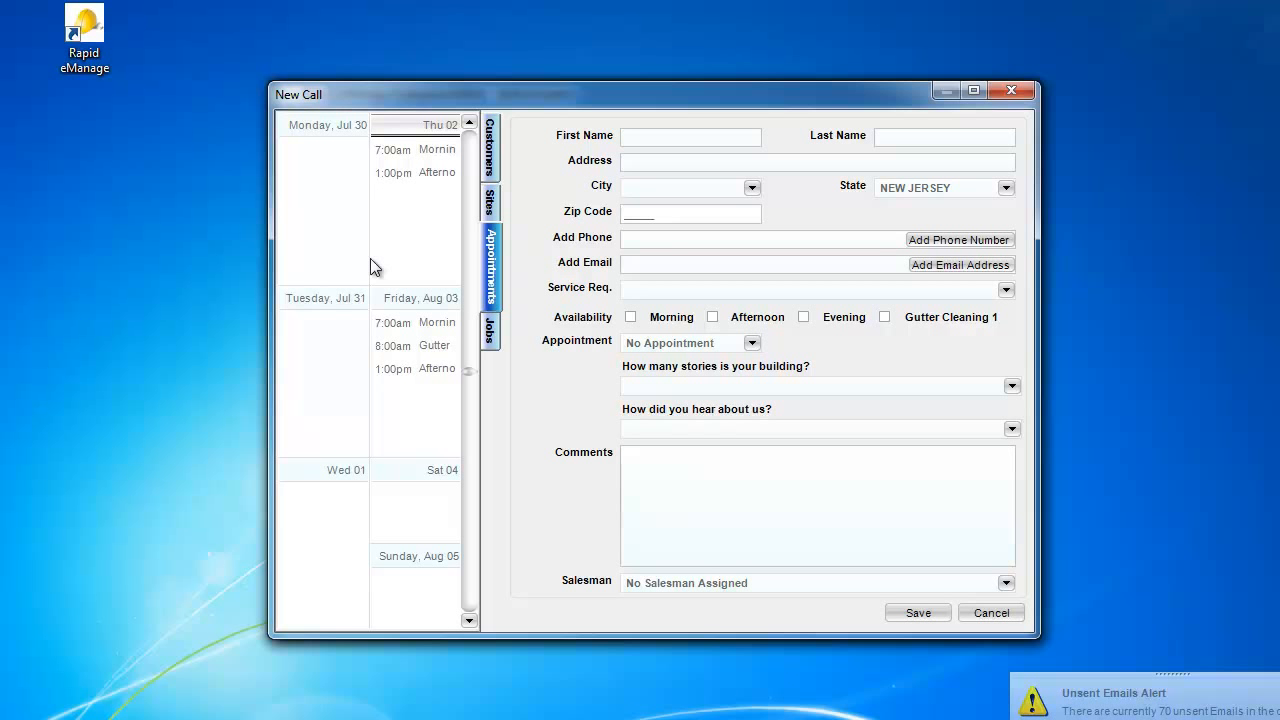
{"action": "left_click", "coordinate": [491, 334]}
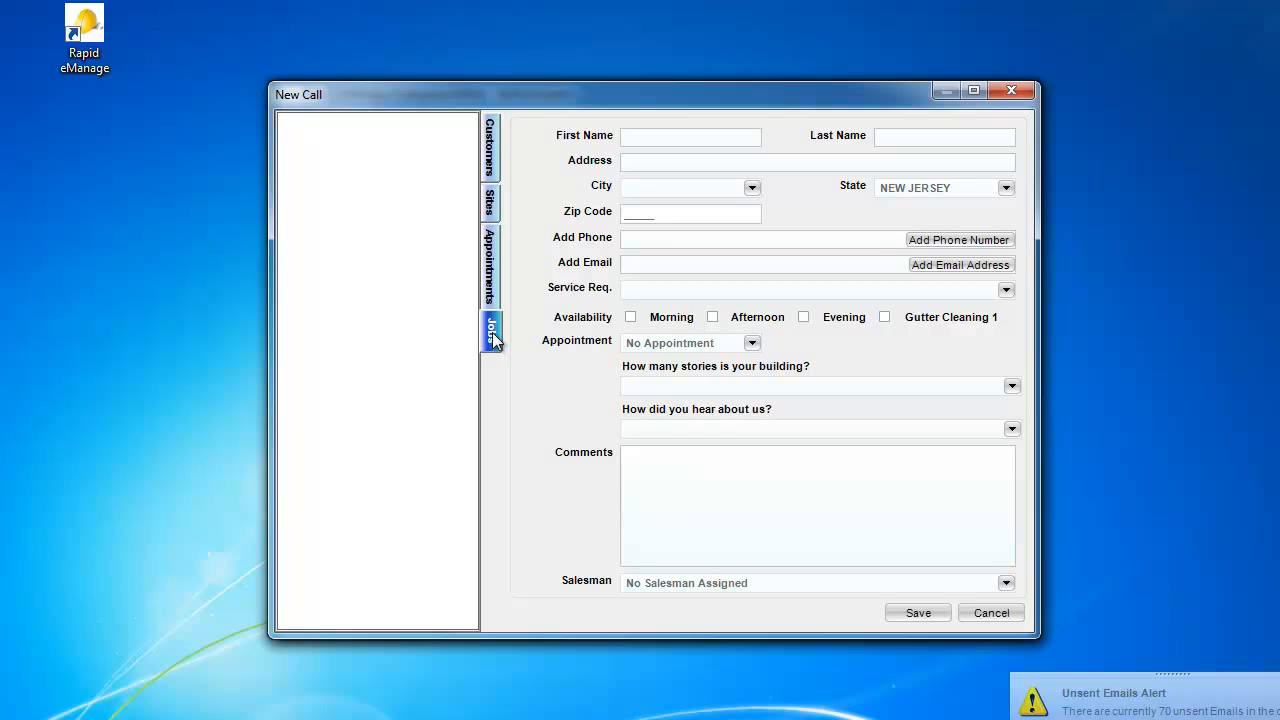
{"action": "left_click", "coordinate": [492, 268]}
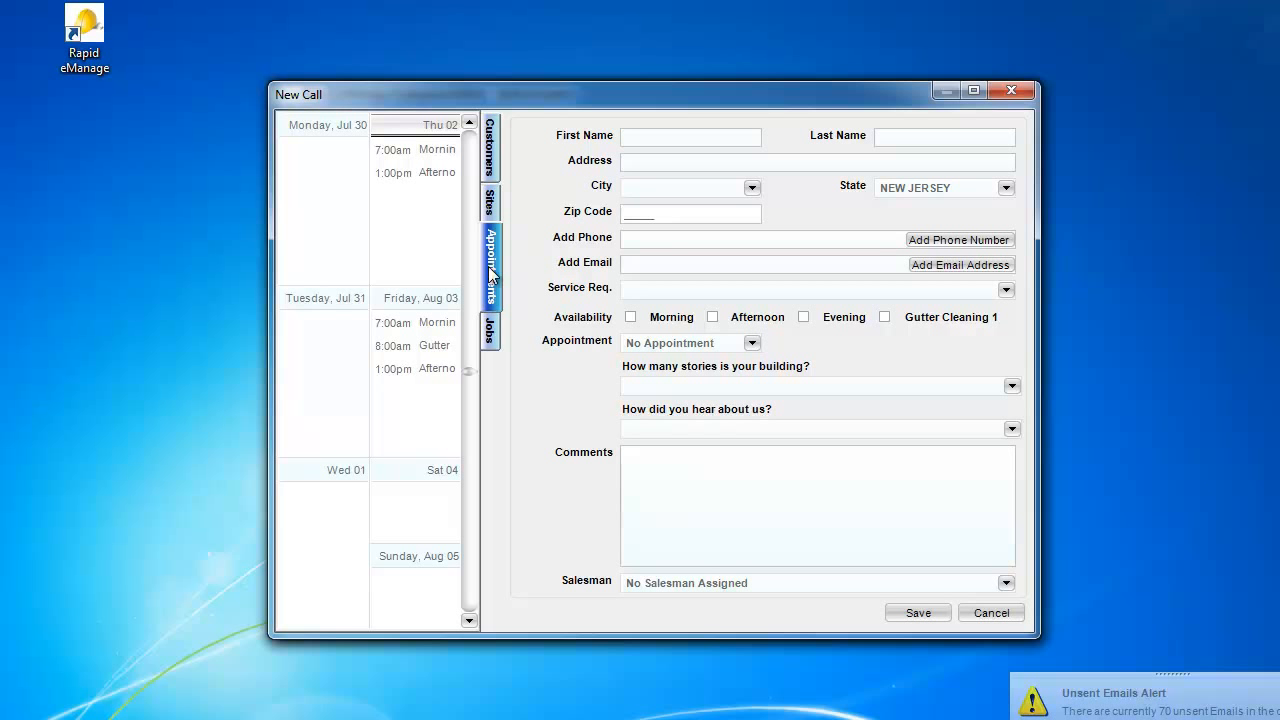
{"action": "left_click_drag", "start_coordinate": [490, 275], "coordinate": [620, 287]}
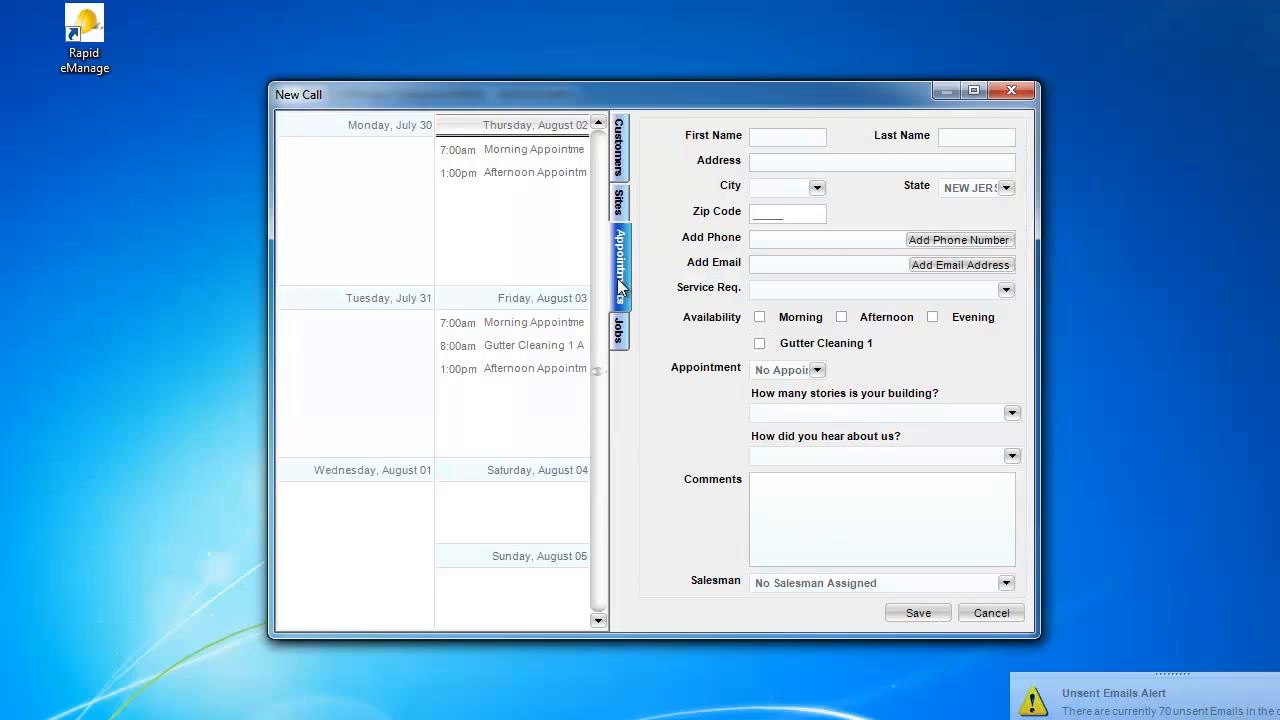
{"action": "left_click_drag", "start_coordinate": [619, 282], "coordinate": [511, 282]}
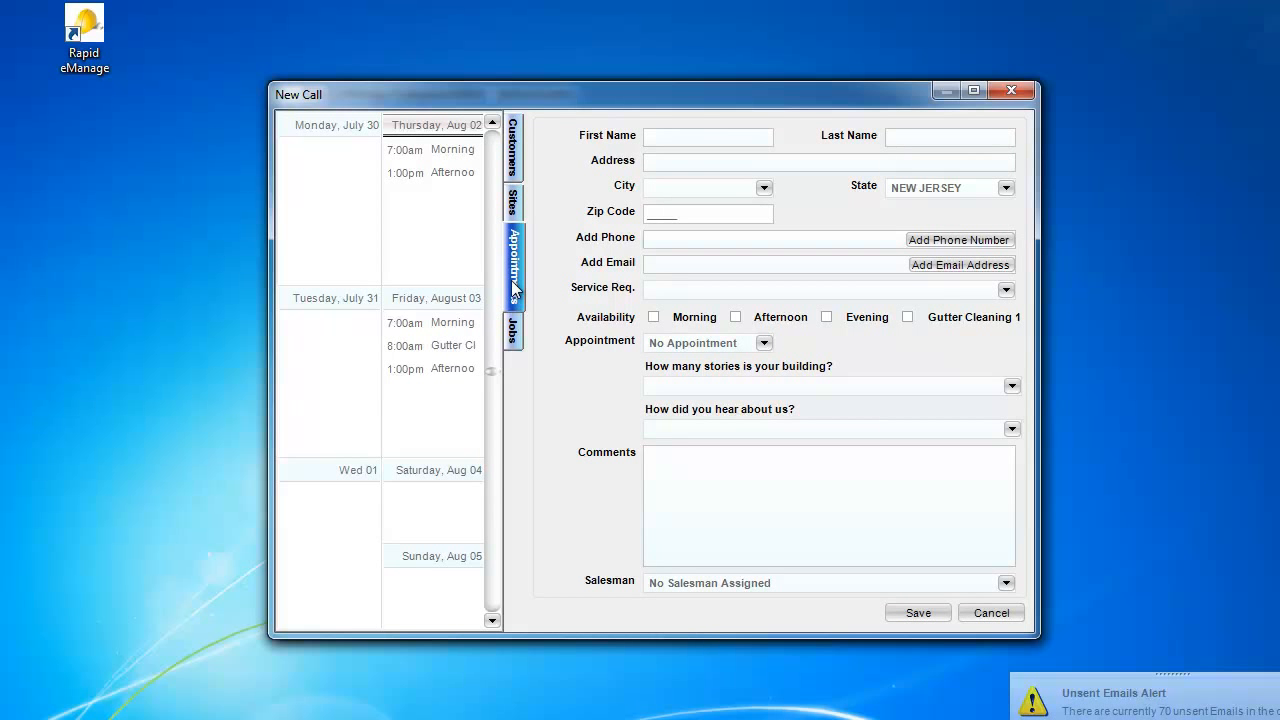
{"action": "left_click", "coordinate": [1012, 93]}
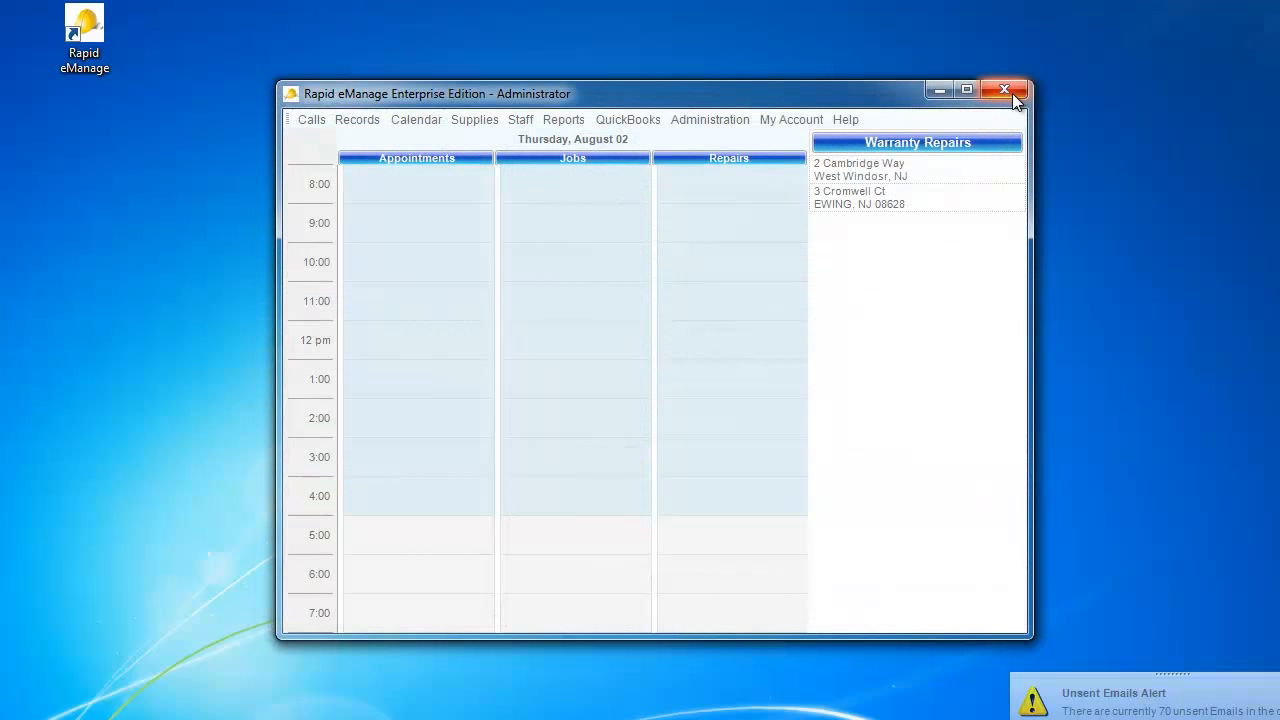
Open the appointments calendar and go to July 25, 2012.
{"action": "left_click", "coordinate": [422, 125]}
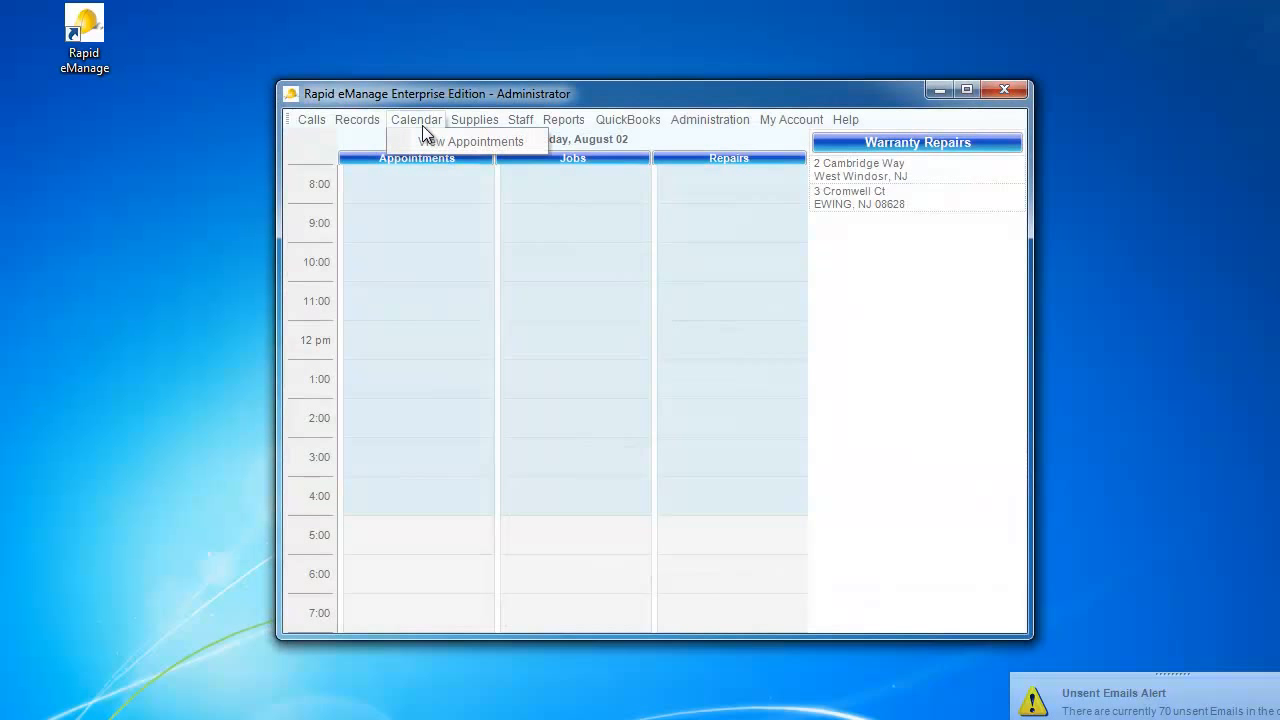
{"action": "left_click", "coordinate": [429, 143]}
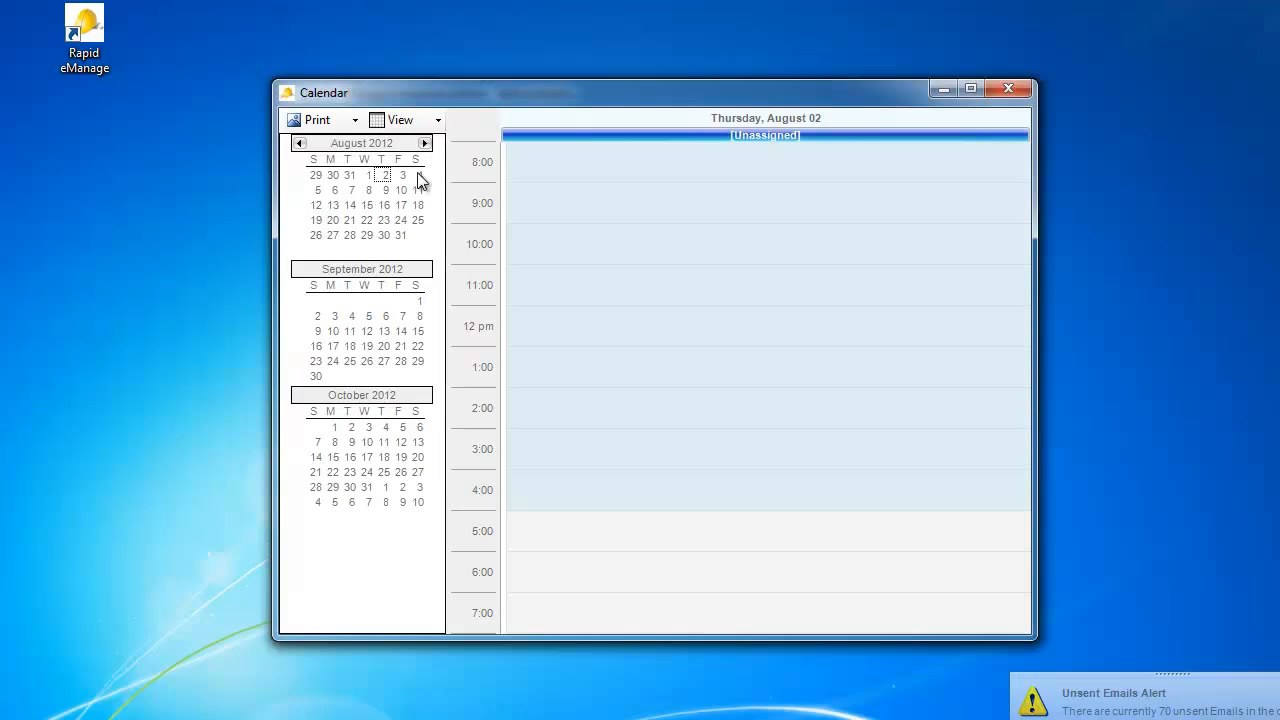
{"action": "left_click", "coordinate": [299, 144]}
{"action": "left_click", "coordinate": [366, 235]}
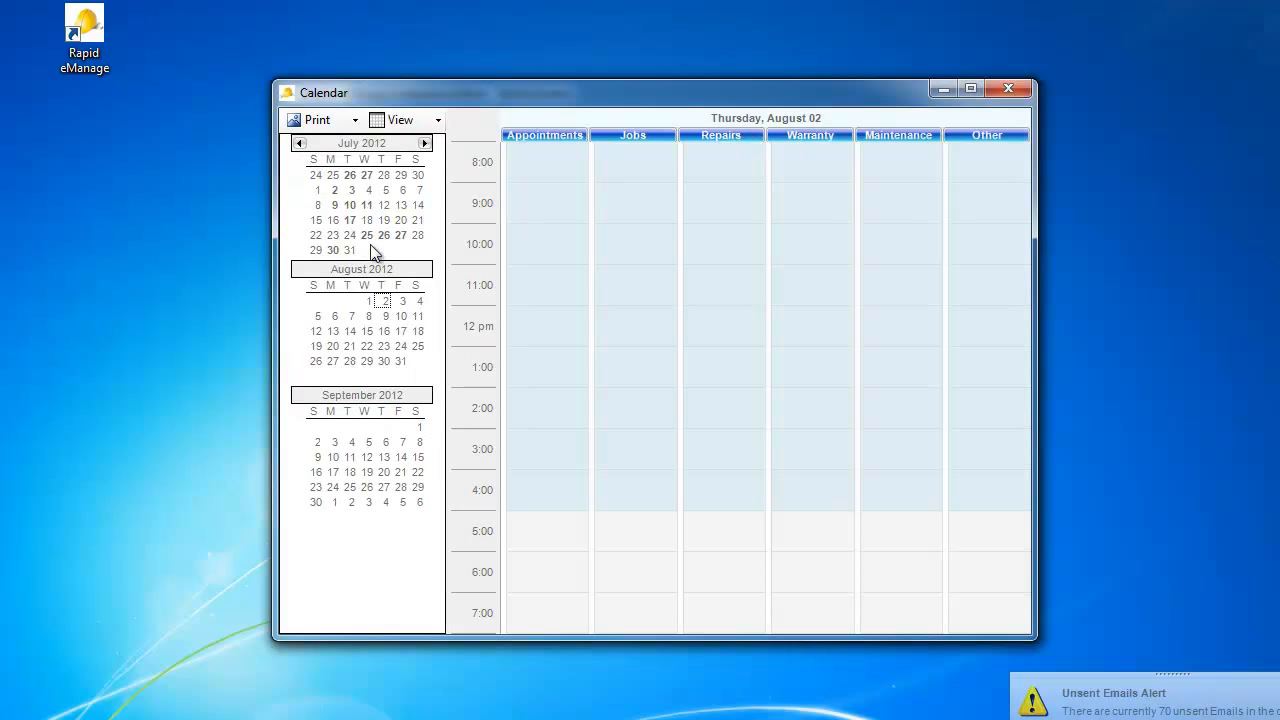
Open the Etch Wall appointment's call and view its linked job from the call's context options.
{"action": "double_click", "coordinate": [542, 370]}
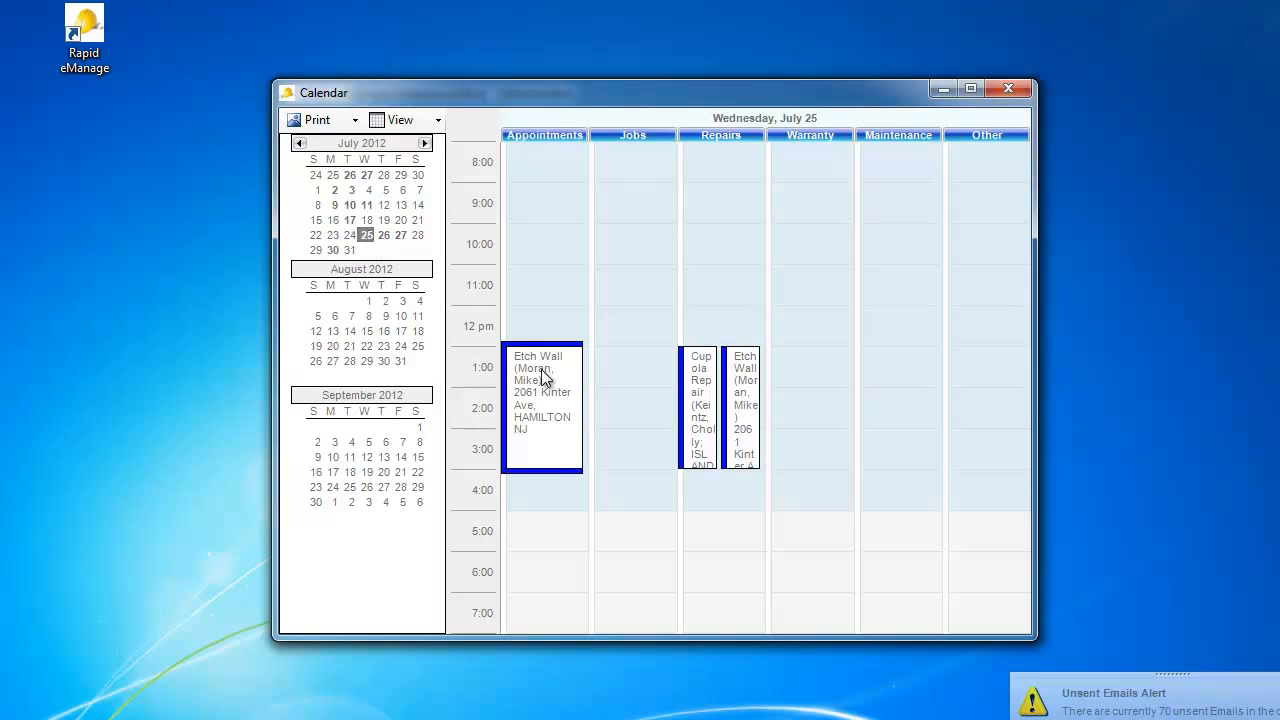
{"action": "right_click", "coordinate": [762, 286]}
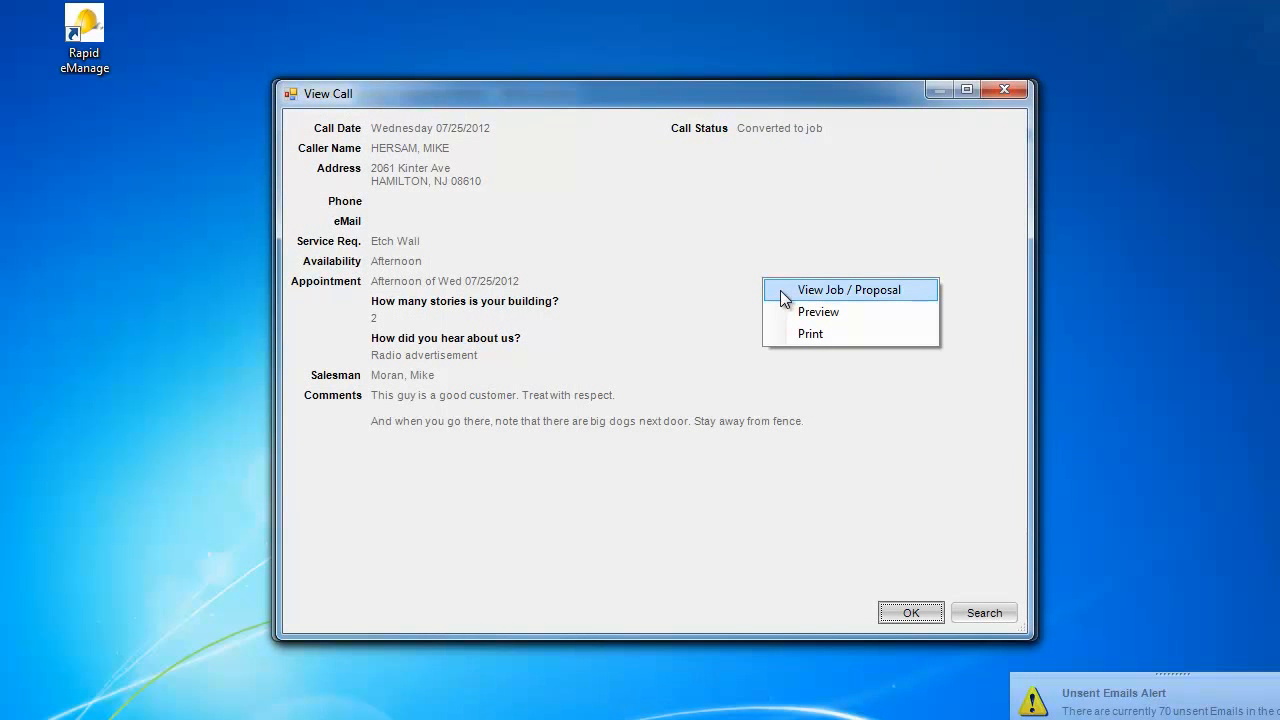
{"action": "left_click", "coordinate": [782, 294]}
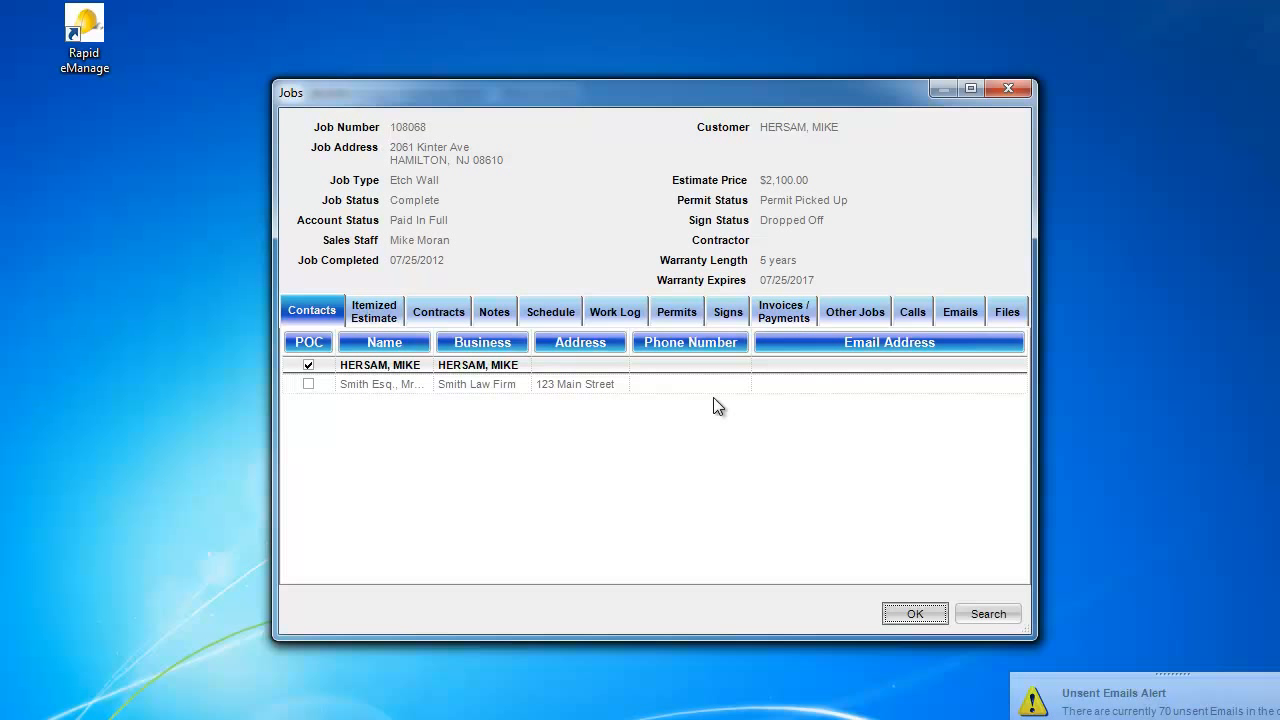
Review the job's Contracts, Invoices / Payments and Itemized Estimate tabs, sorting contracts by date.
{"action": "left_click", "coordinate": [440, 310]}
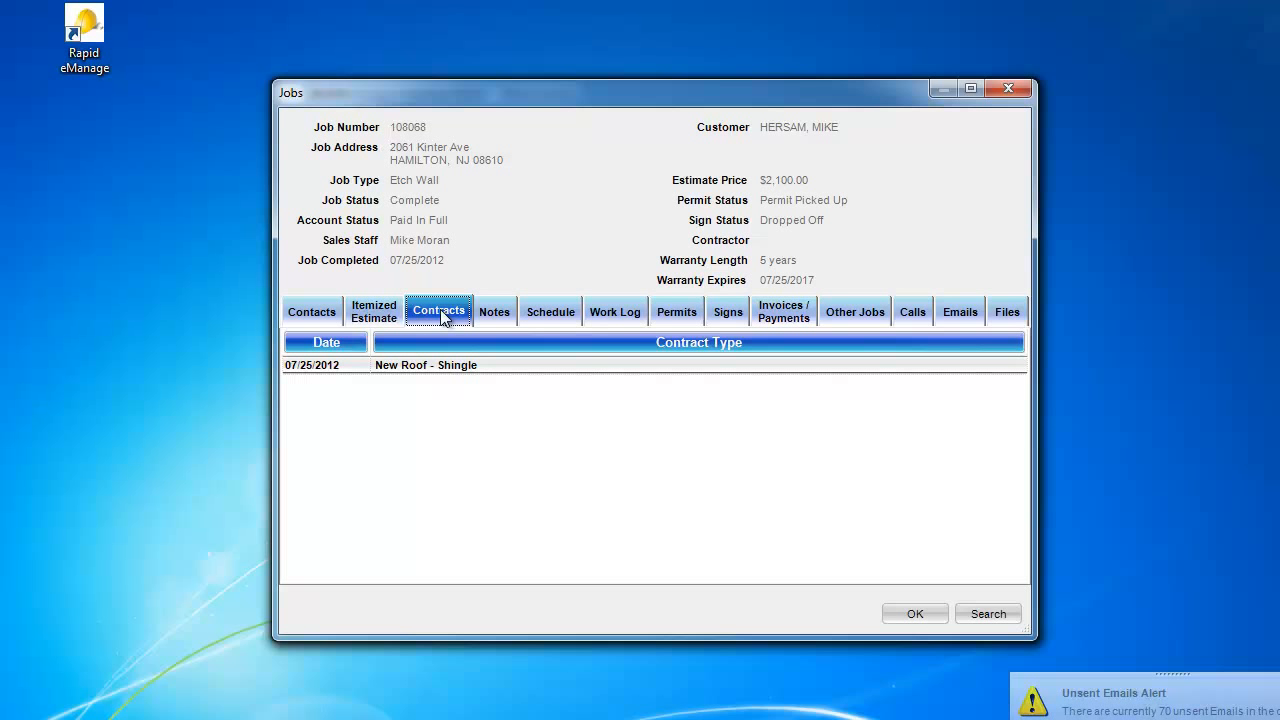
{"action": "left_click", "coordinate": [784, 313]}
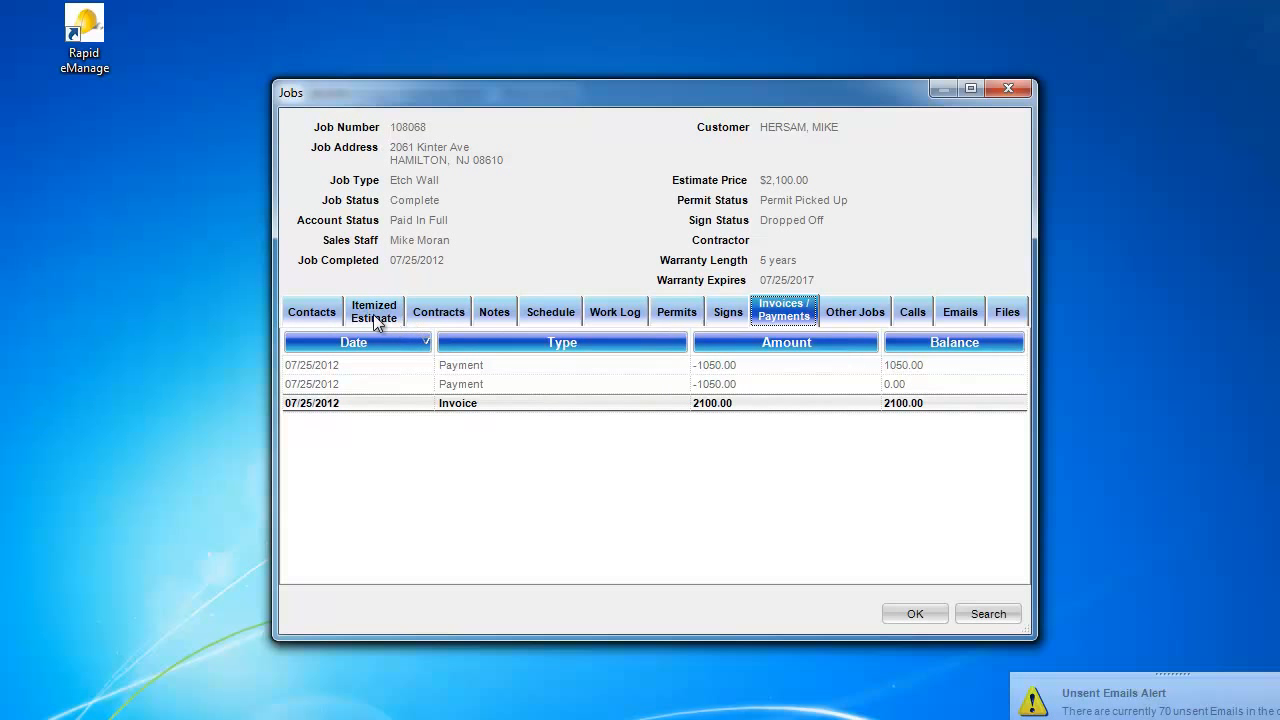
{"action": "left_click", "coordinate": [319, 311]}
{"action": "left_click", "coordinate": [376, 313]}
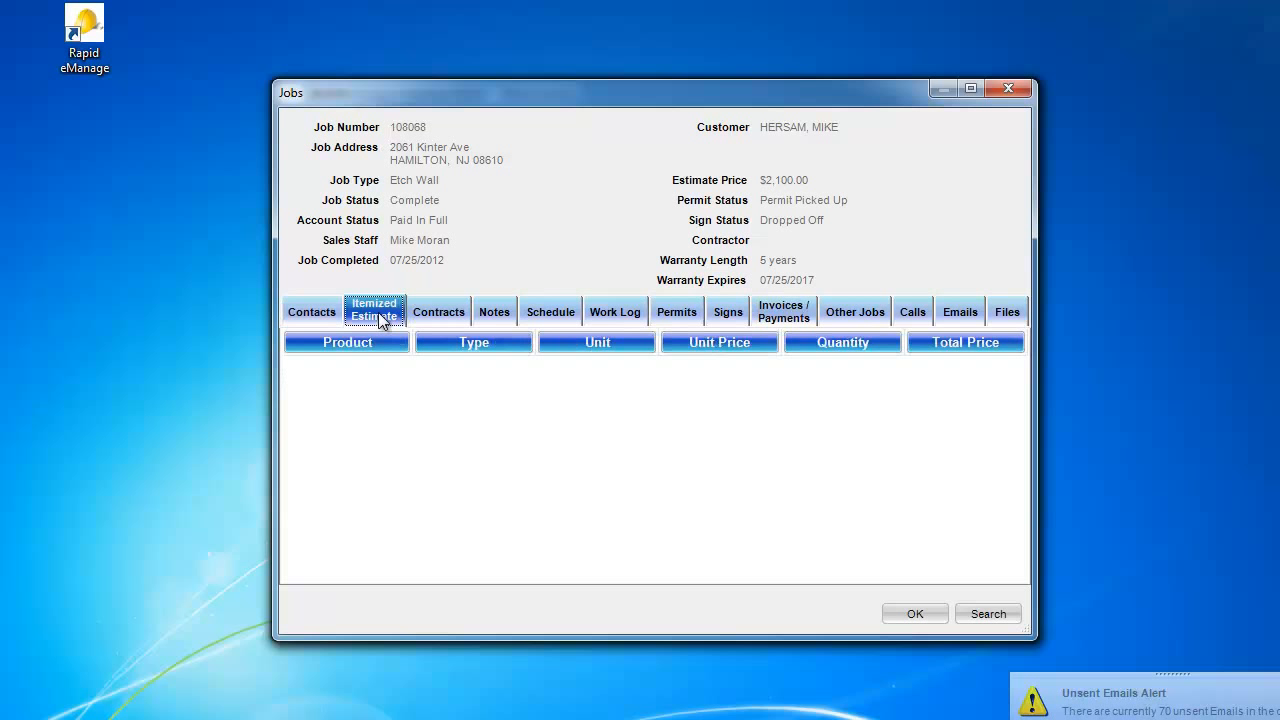
{"action": "left_click", "coordinate": [436, 313]}
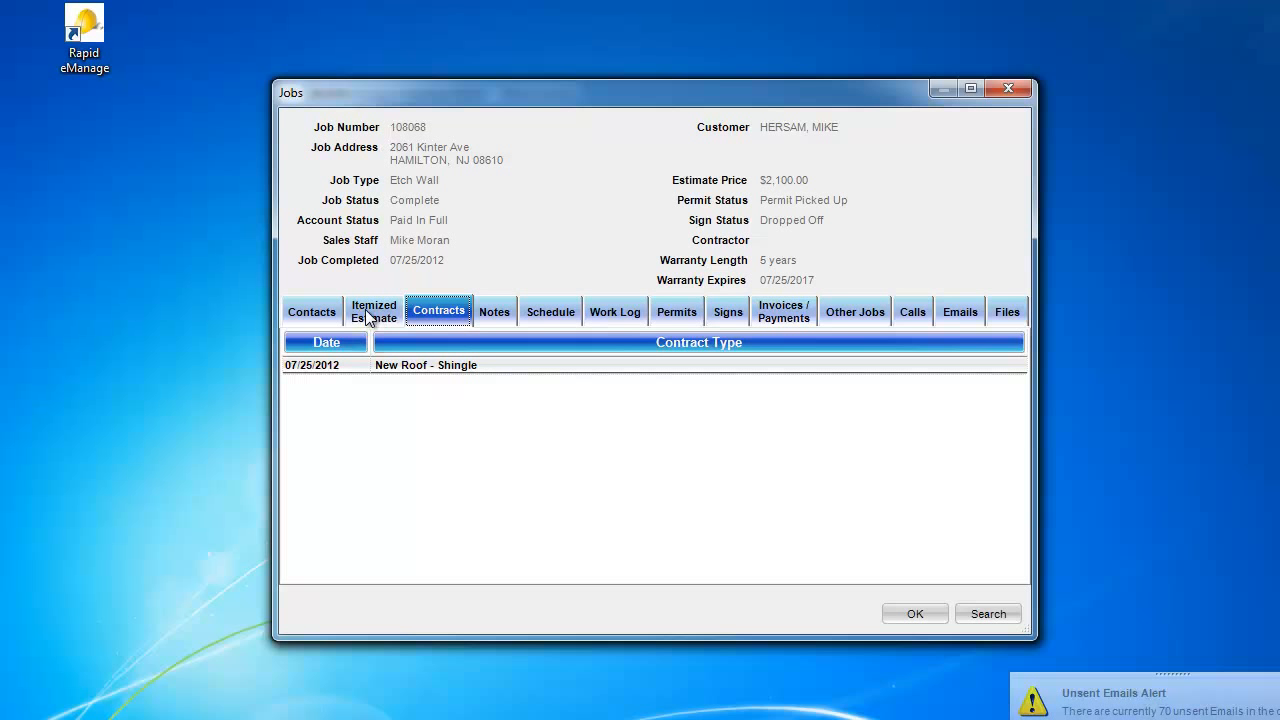
{"action": "left_click", "coordinate": [327, 341]}
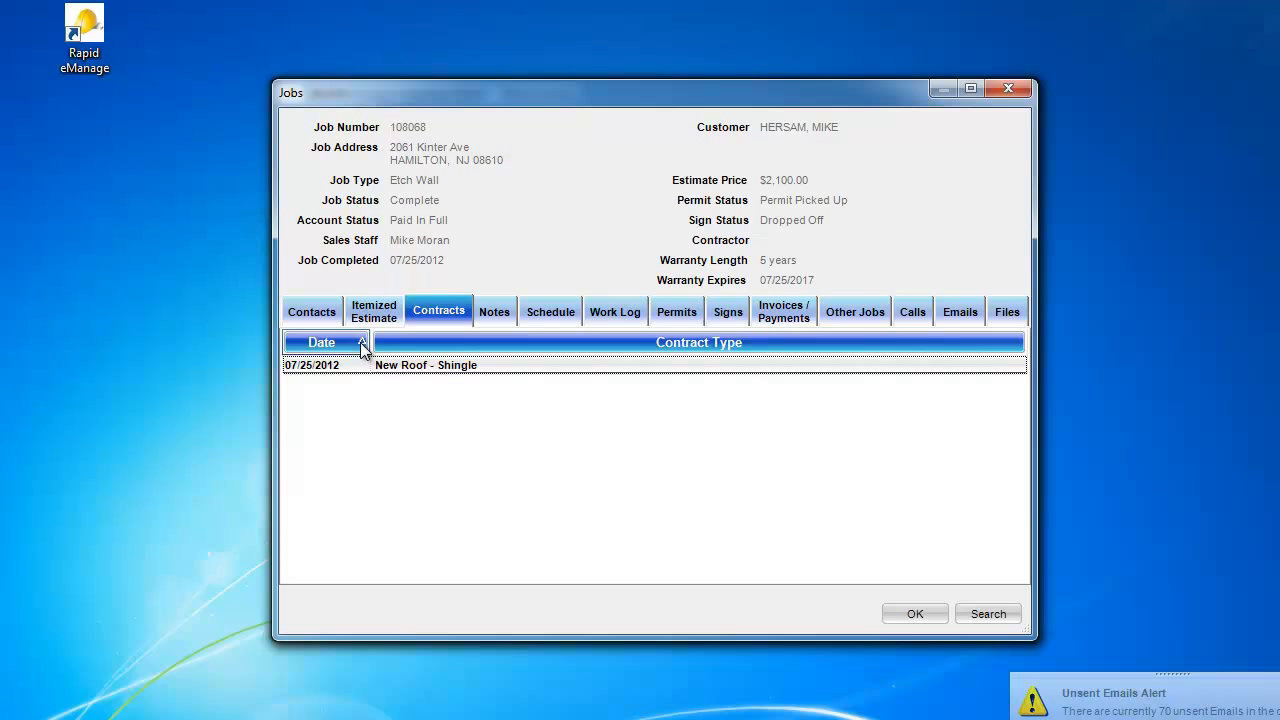
Browse through the job's remaining tabs, including Schedule, Work Log, Permits, Signs, Files and Notes.
{"action": "left_click", "coordinate": [314, 312]}
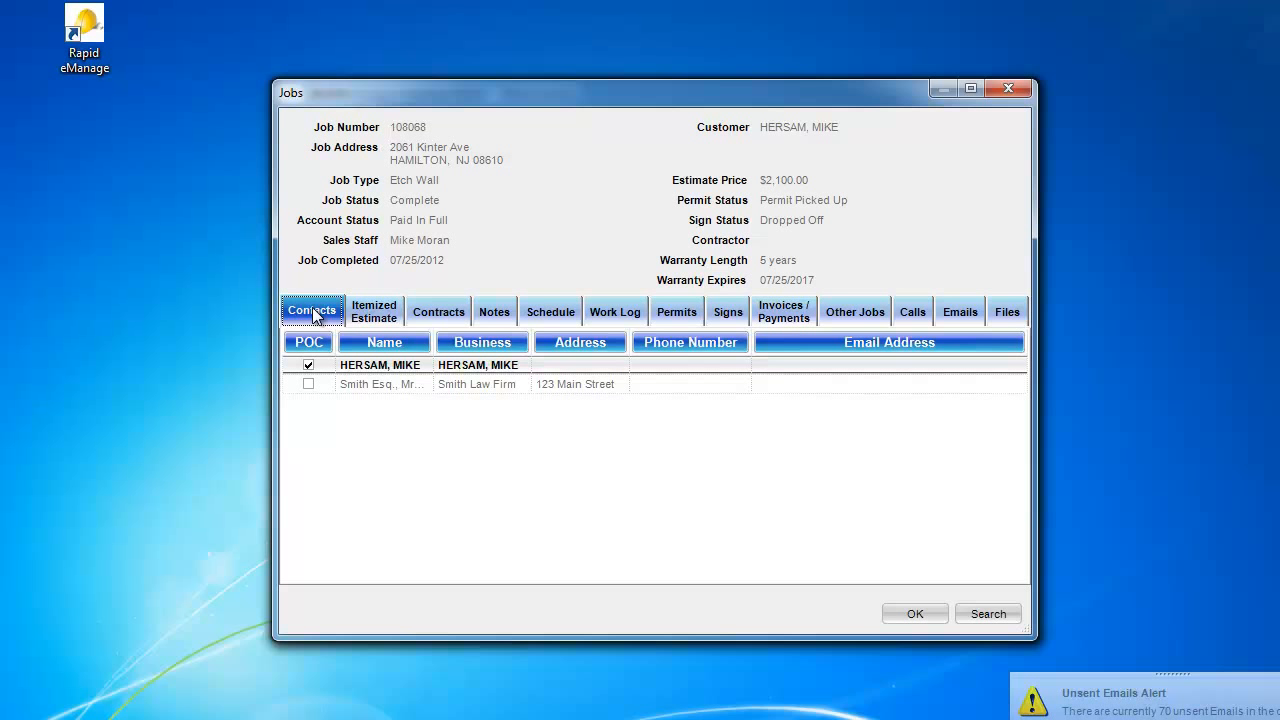
{"action": "left_click", "coordinate": [370, 312]}
{"action": "left_click", "coordinate": [441, 318]}
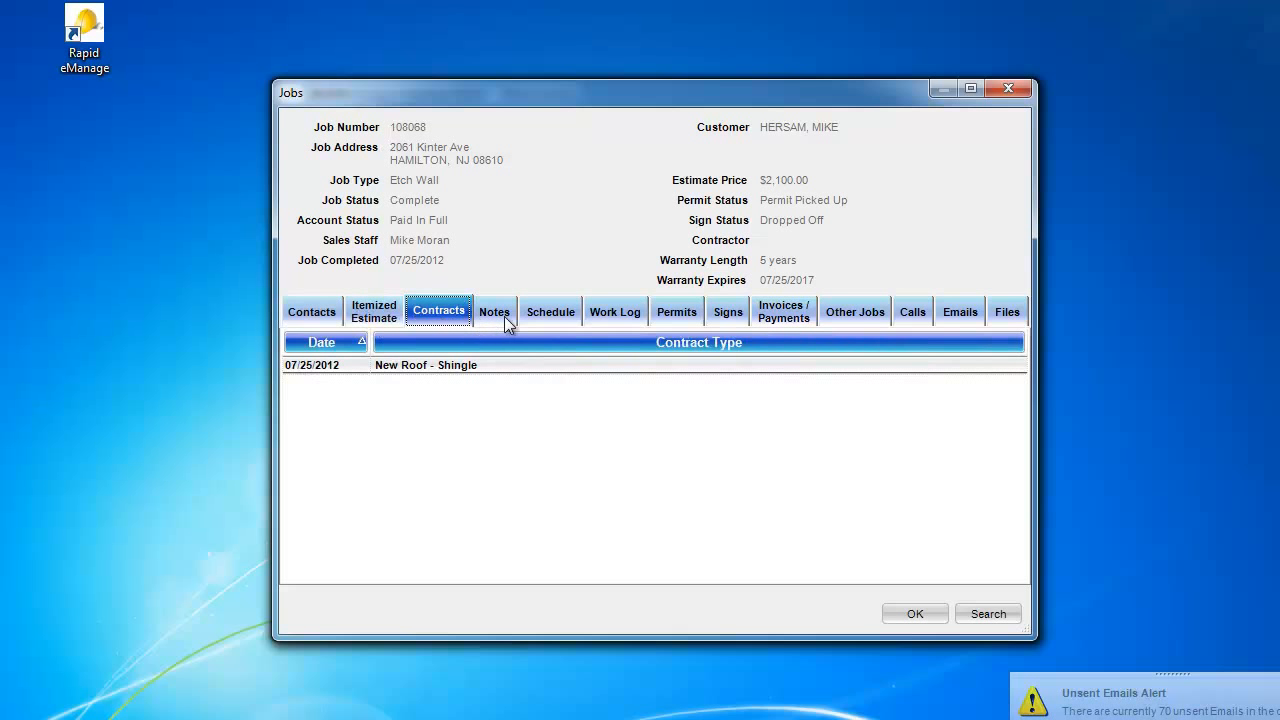
{"action": "left_click", "coordinate": [502, 316]}
{"action": "left_click", "coordinate": [566, 319]}
{"action": "left_click", "coordinate": [610, 315]}
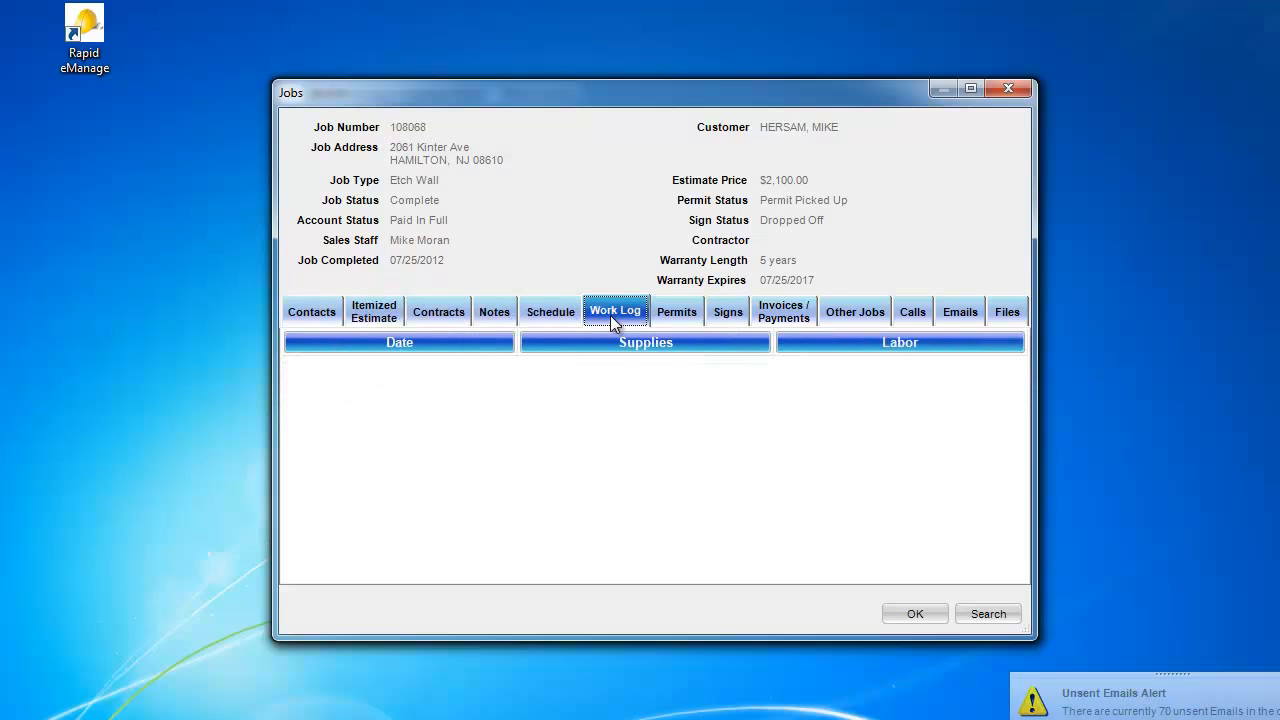
{"action": "left_click", "coordinate": [678, 314]}
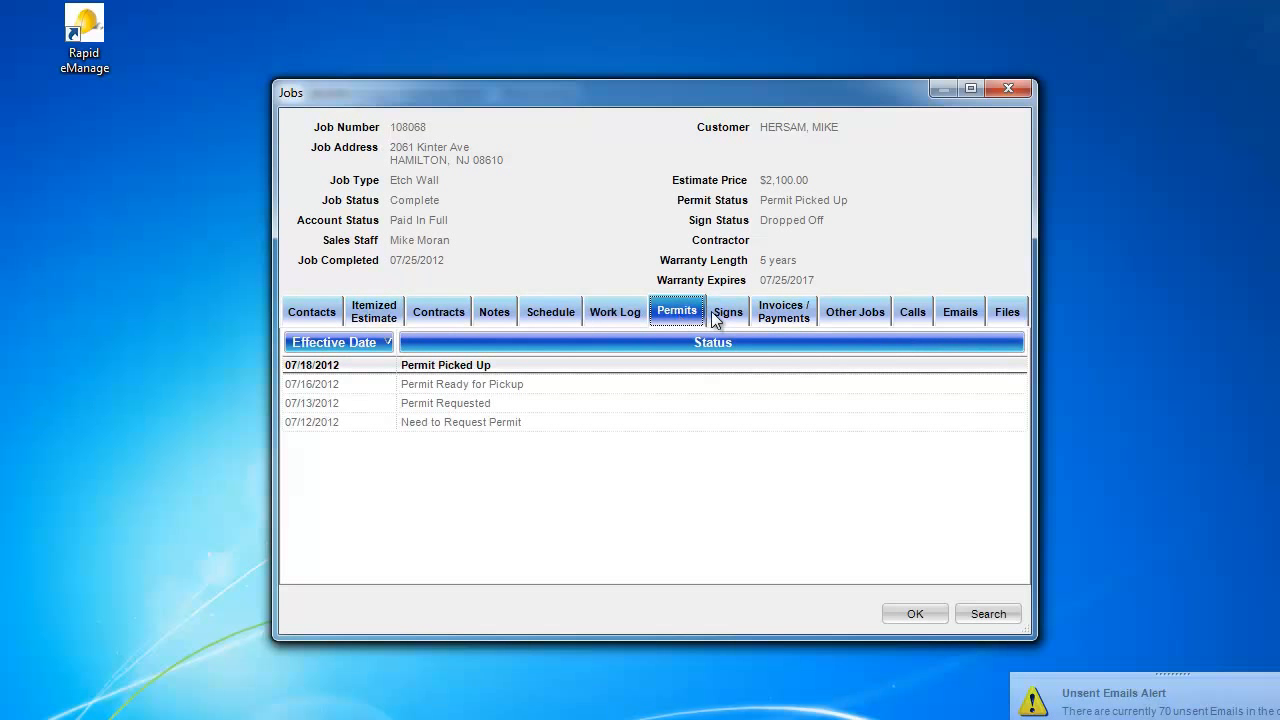
{"action": "left_click", "coordinate": [724, 313]}
{"action": "left_click", "coordinate": [790, 315]}
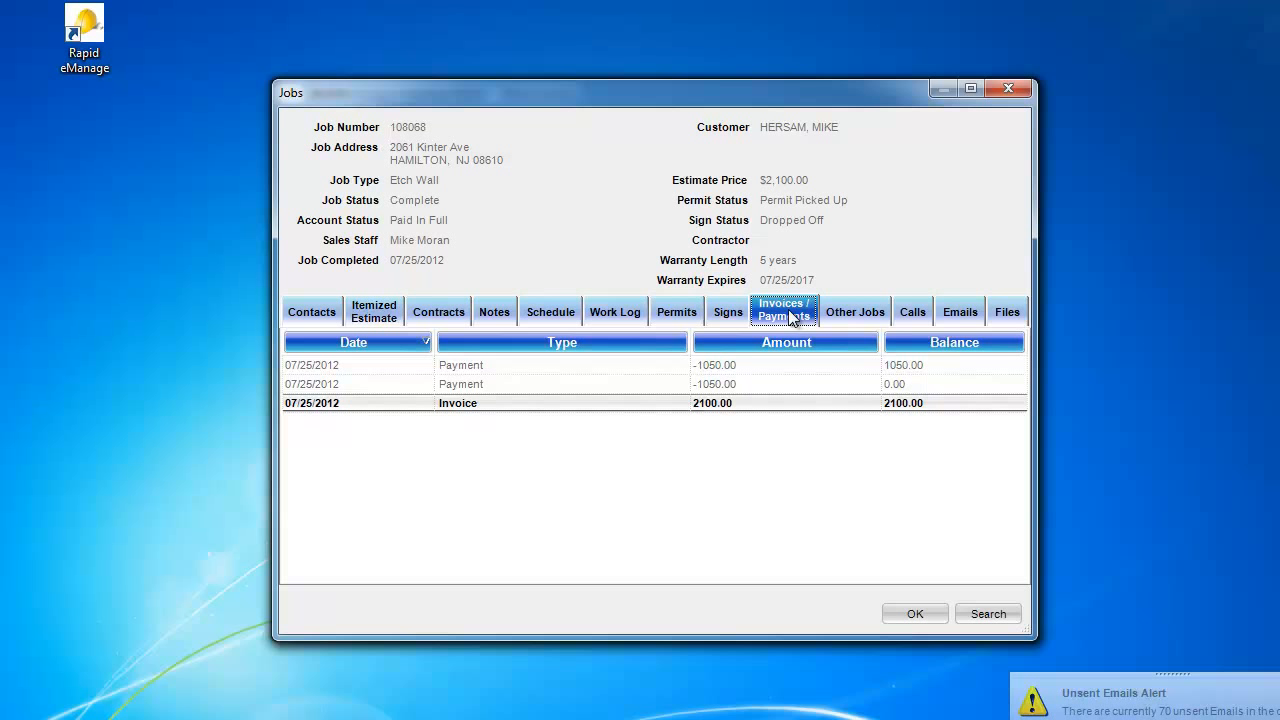
{"action": "left_click", "coordinate": [323, 314]}
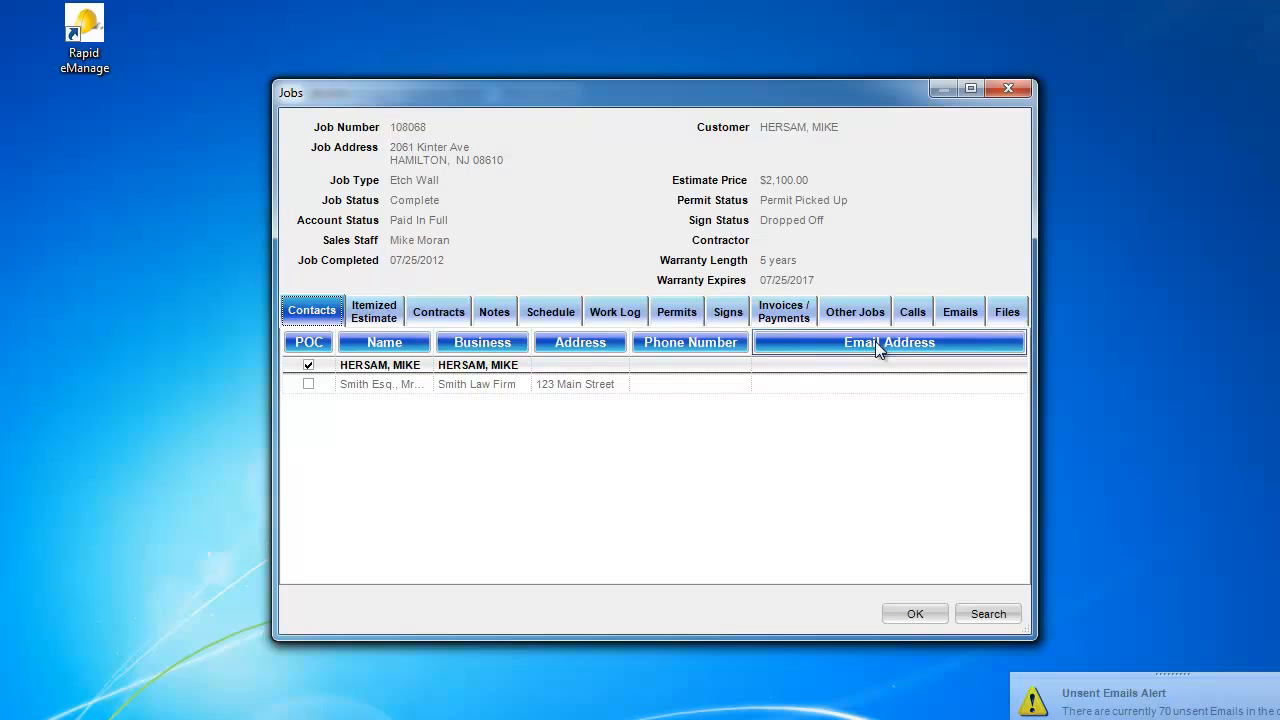
{"action": "left_click", "coordinate": [1007, 313]}
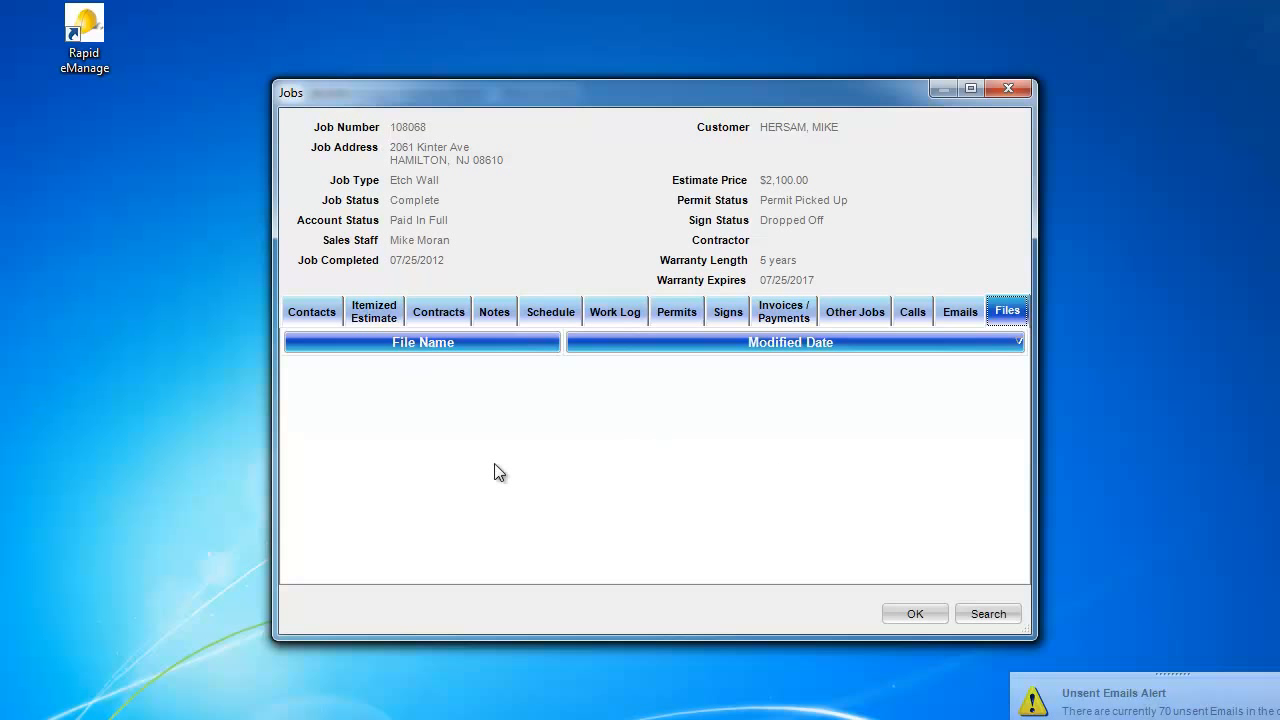
{"action": "left_click", "coordinate": [495, 314]}
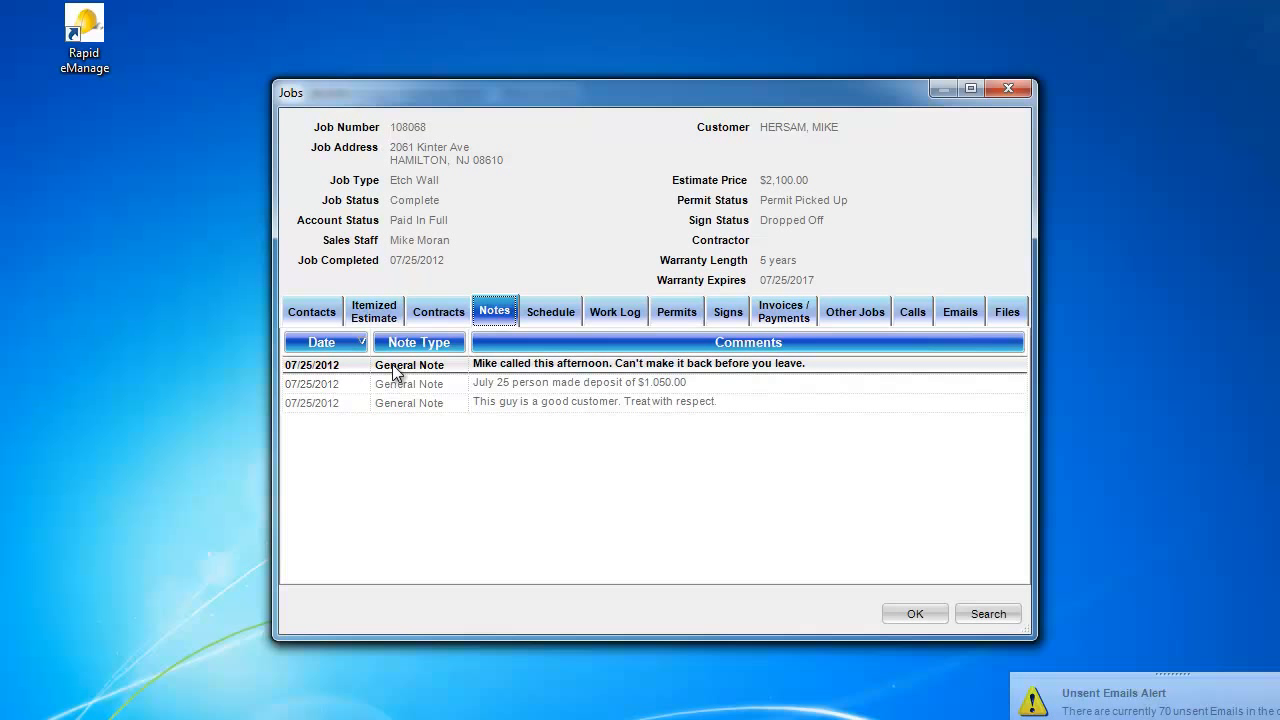
Open the job's context menu to examine its available actions, then dismiss it.
{"action": "right_click", "coordinate": [548, 203]}
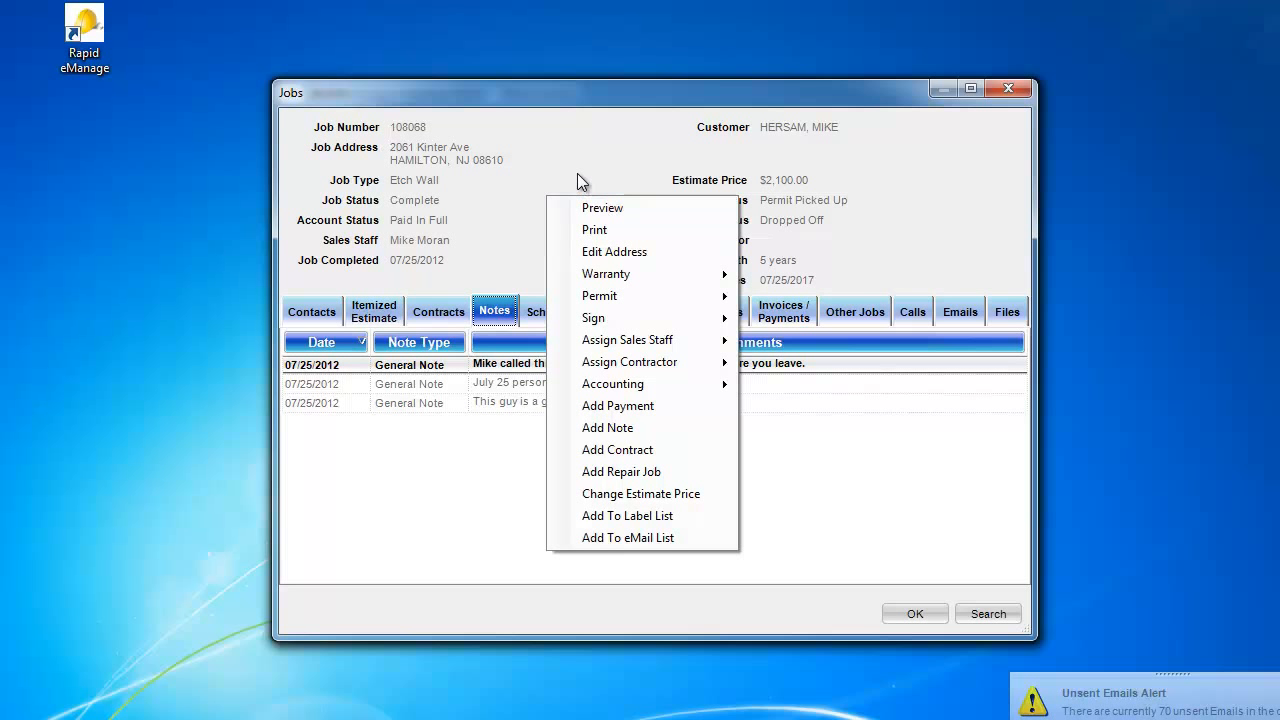
{"action": "left_click", "coordinate": [800, 461]}
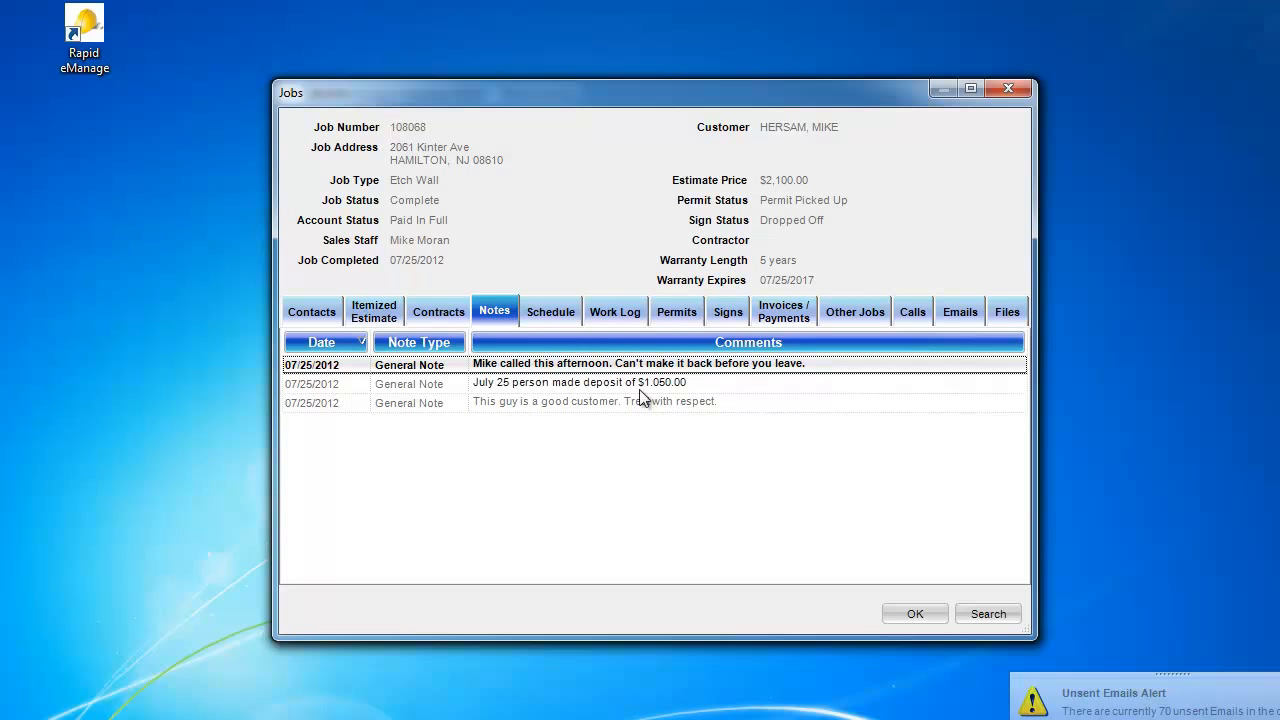
{"action": "mouse_move", "coordinate": [690, 410]}
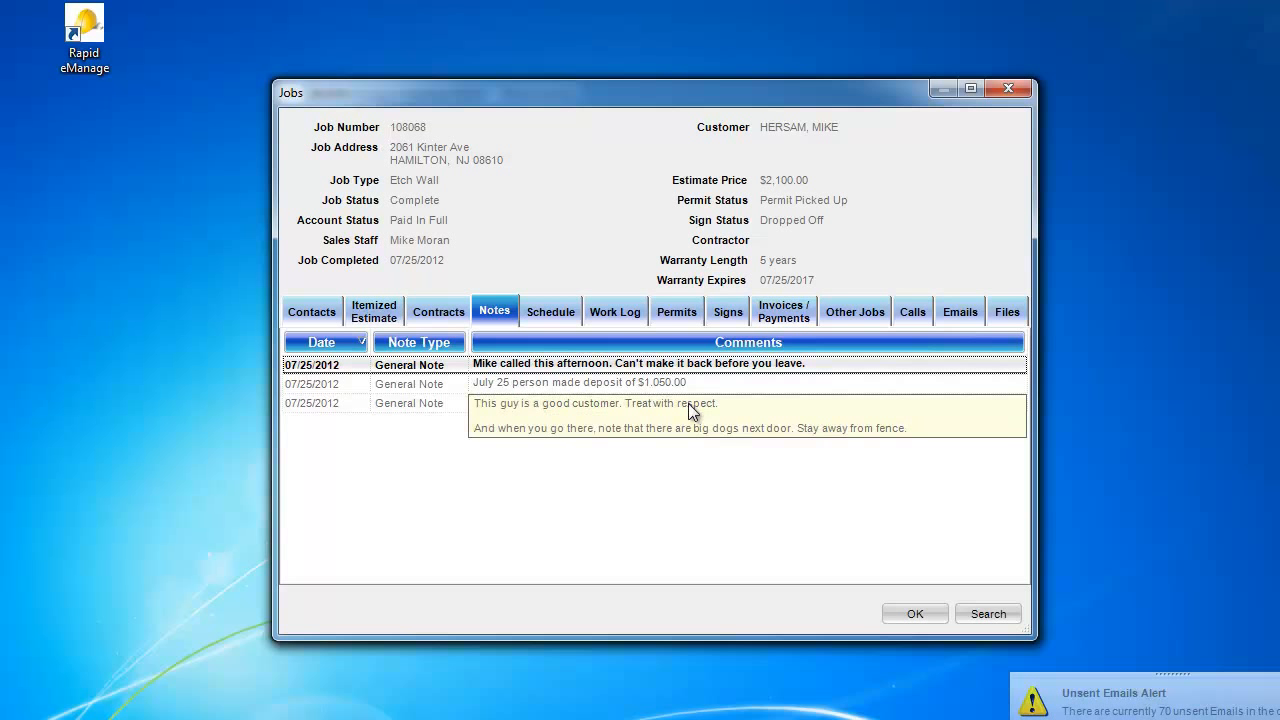
Check the context options available on the job's Contacts, Schedule and Invoices / Payments tabs, dismissing each menu.
{"action": "left_click", "coordinate": [323, 311]}
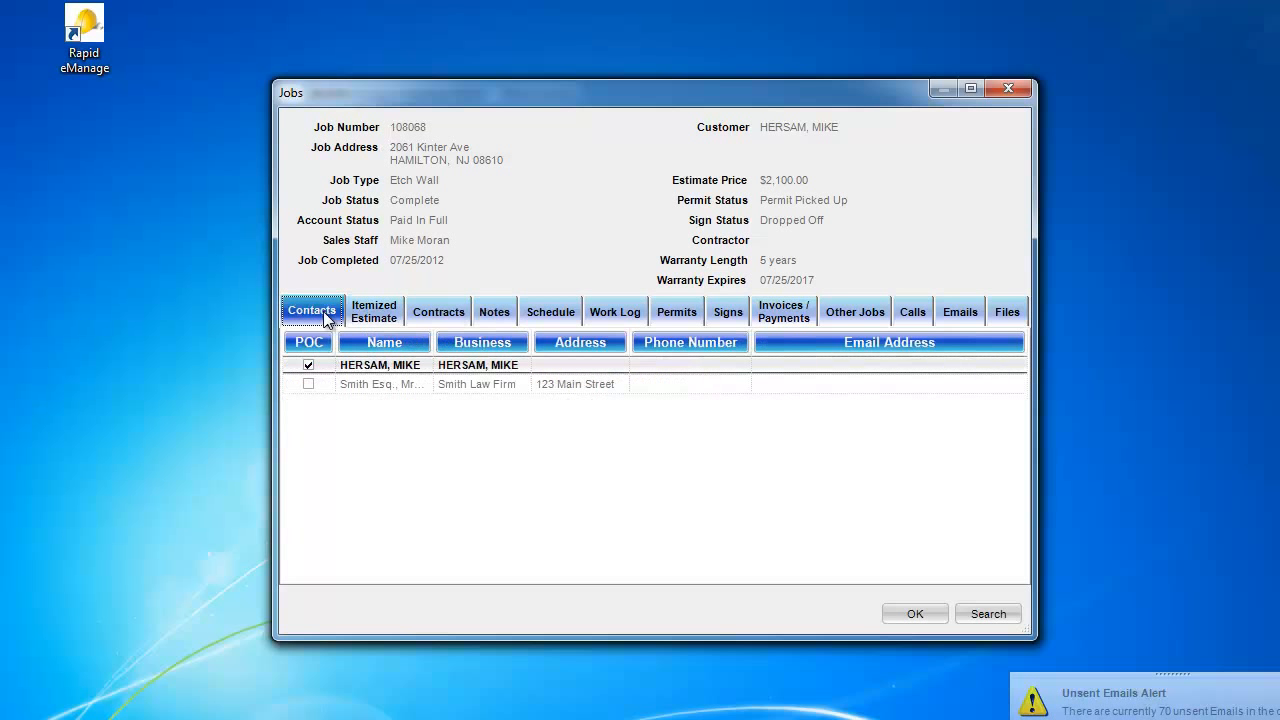
{"action": "right_click", "coordinate": [674, 452]}
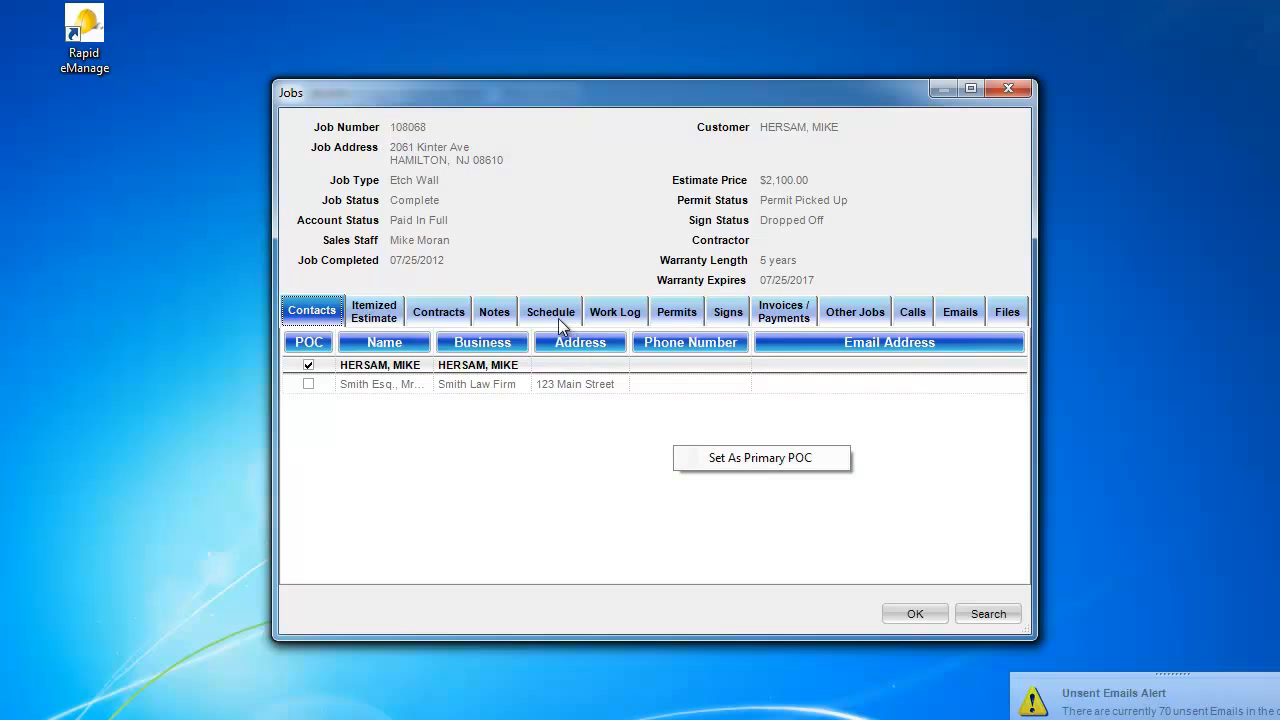
{"action": "left_click", "coordinate": [558, 318]}
{"action": "right_click", "coordinate": [686, 478]}
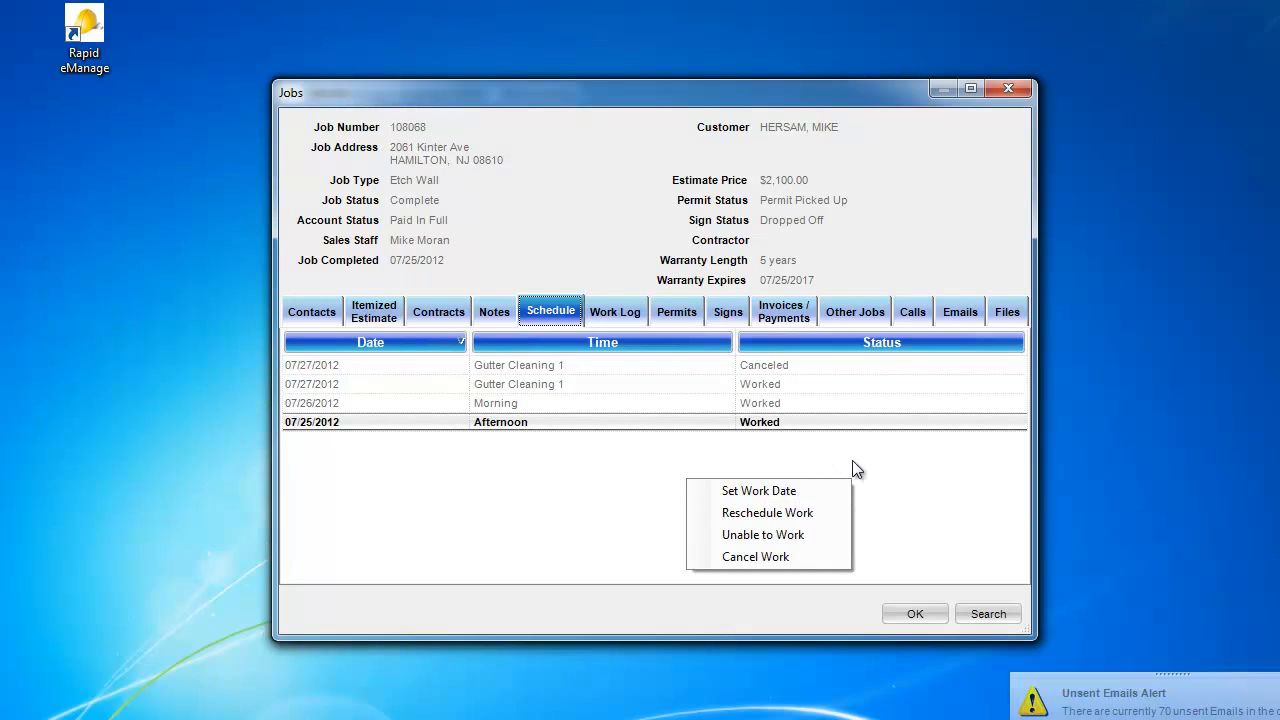
{"action": "left_click", "coordinate": [795, 318]}
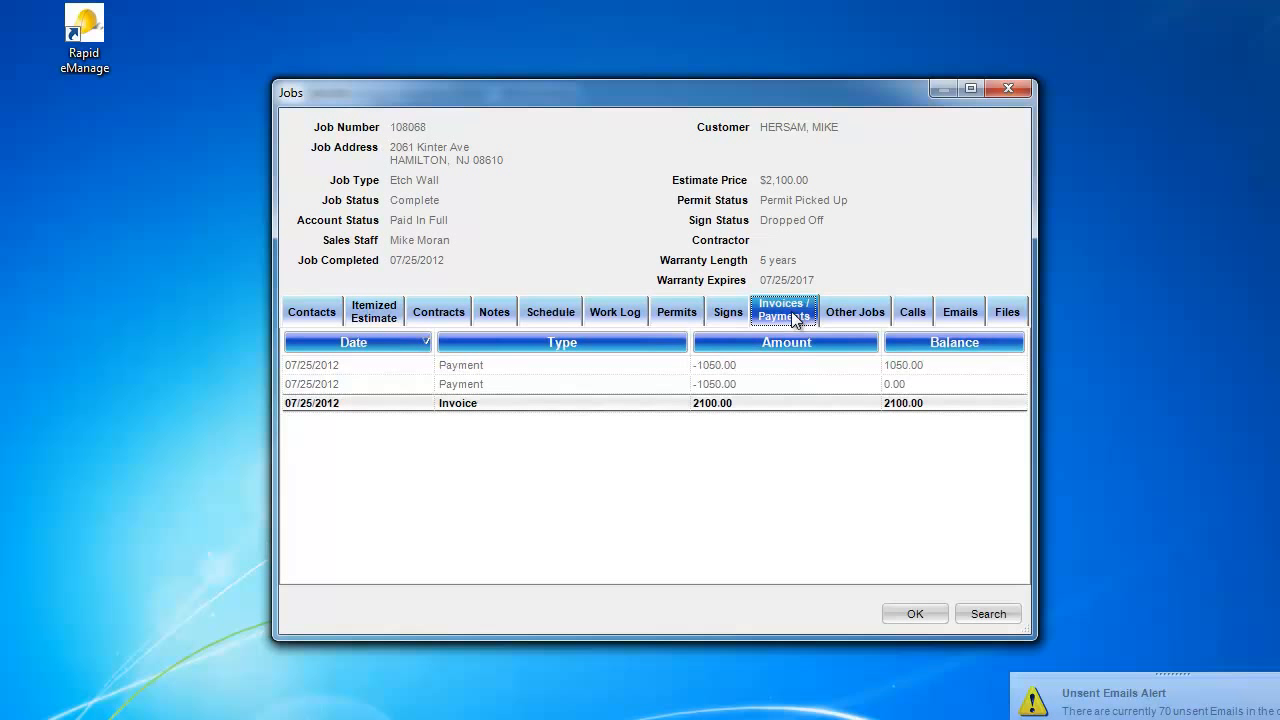
{"action": "right_click", "coordinate": [819, 441]}
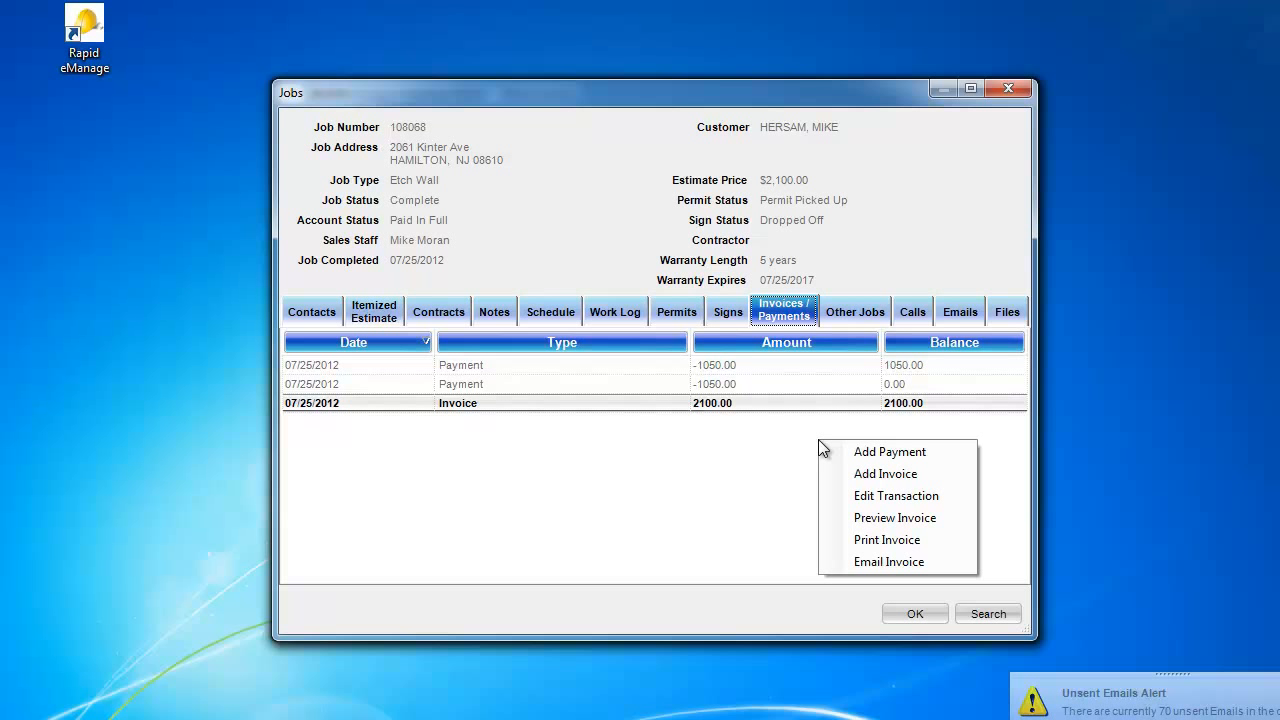
{"action": "left_click", "coordinate": [662, 469]}
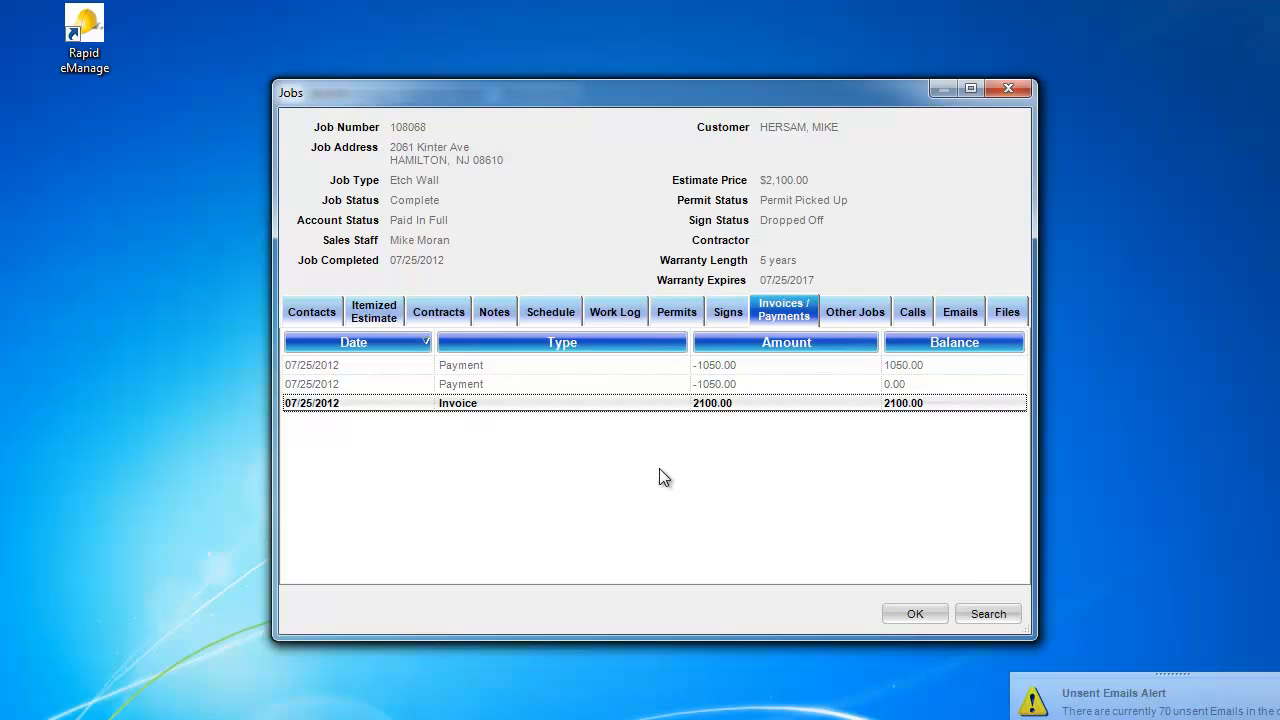
{"action": "left_click", "coordinate": [305, 313]}
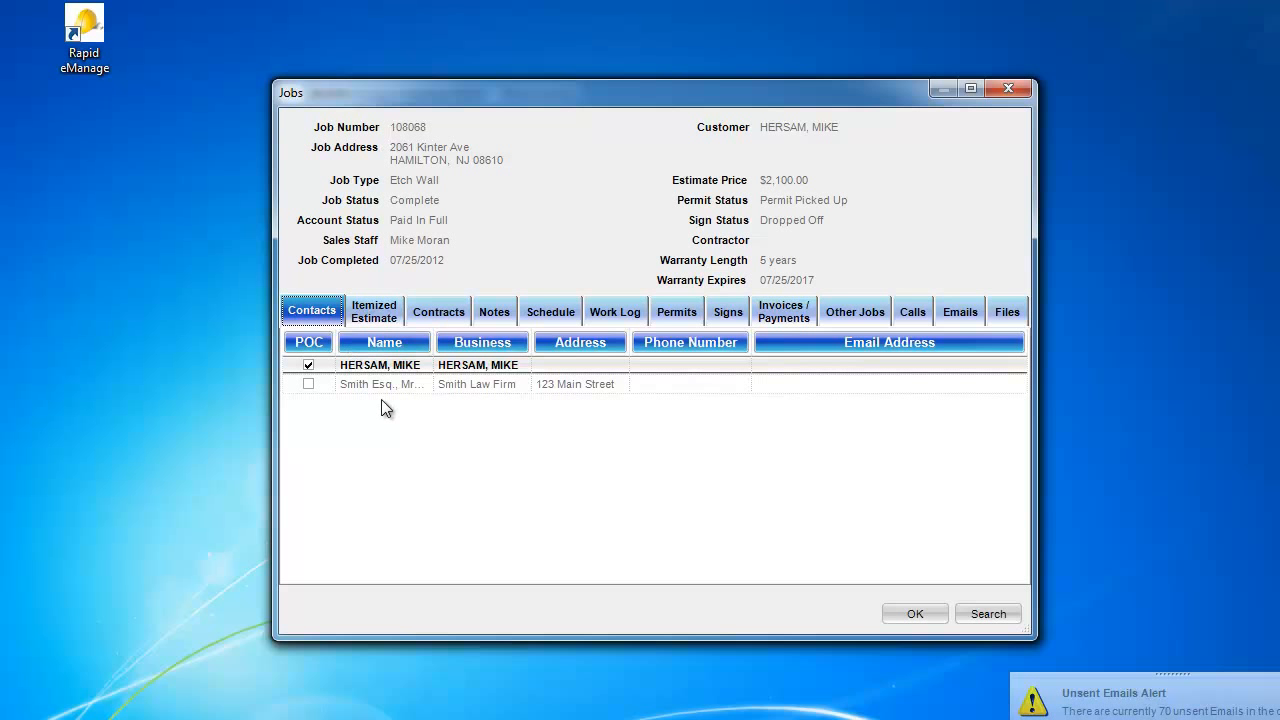
{"action": "left_click", "coordinate": [383, 370]}
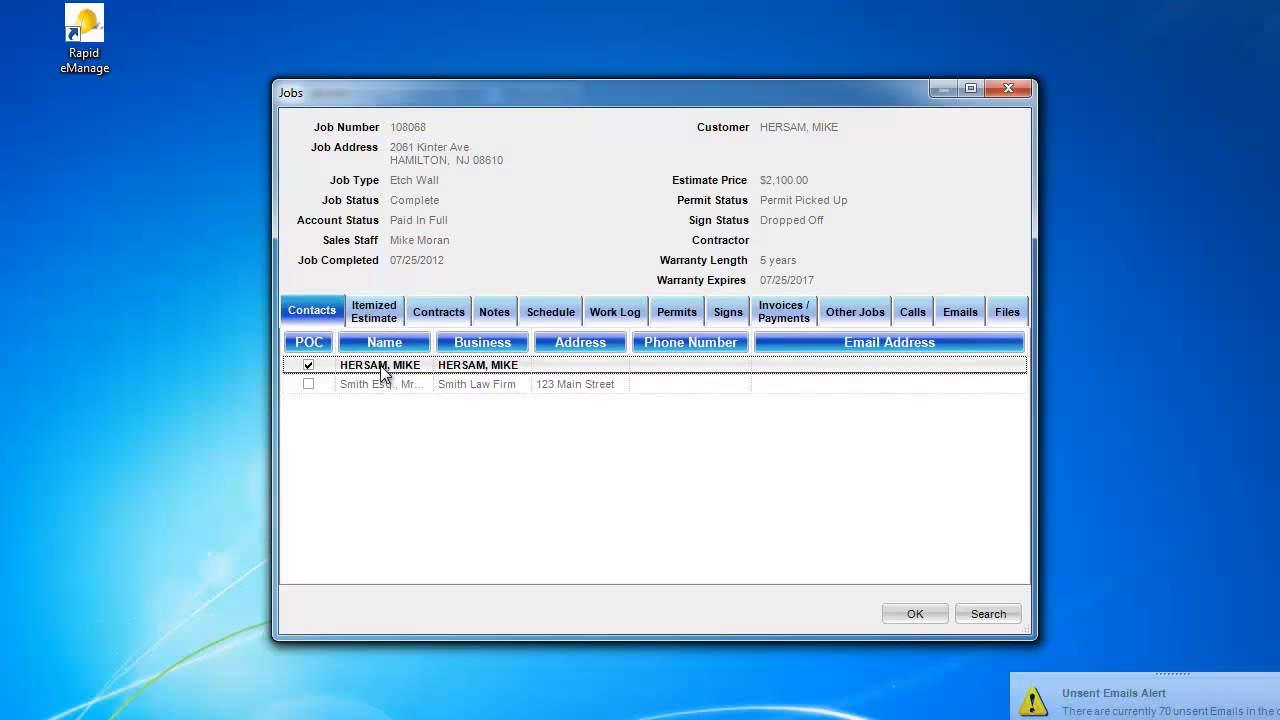
{"action": "double_click", "coordinate": [383, 368]}
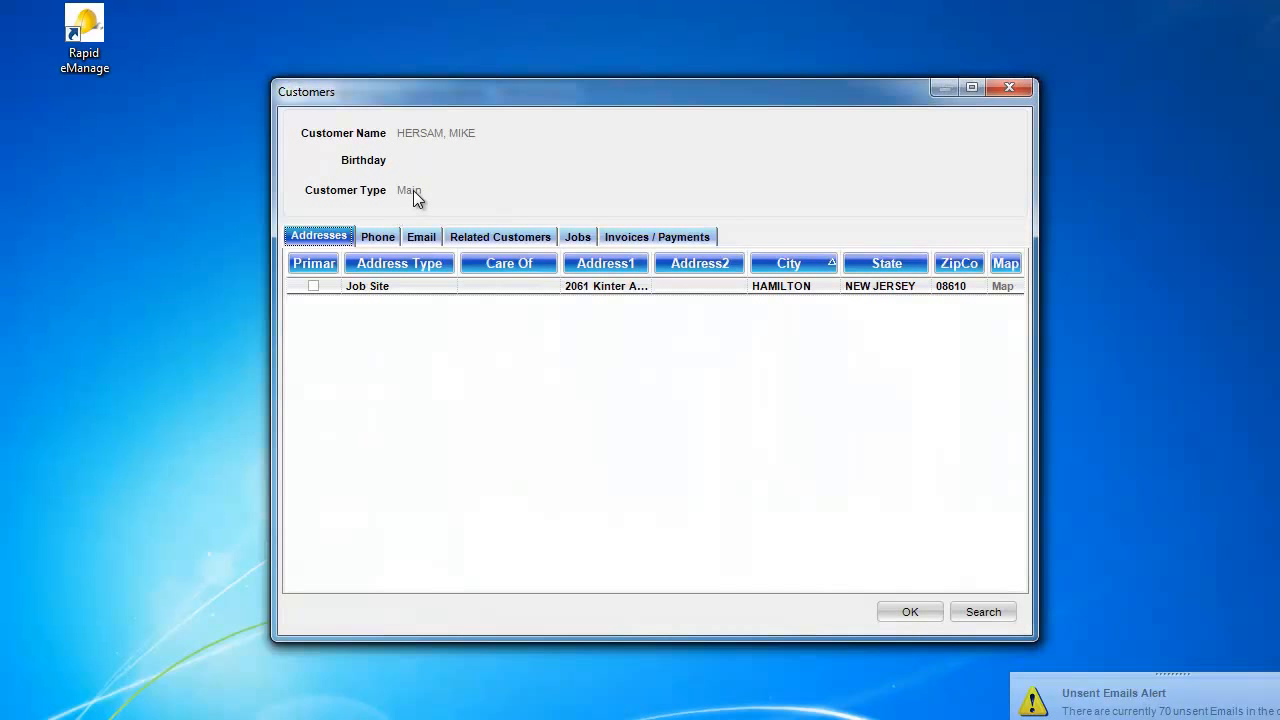
{"action": "left_click", "coordinate": [1013, 86]}
Reopen the Etch Wall appointment's call from the calendar and view its linked job.
{"action": "left_click", "coordinate": [549, 393]}
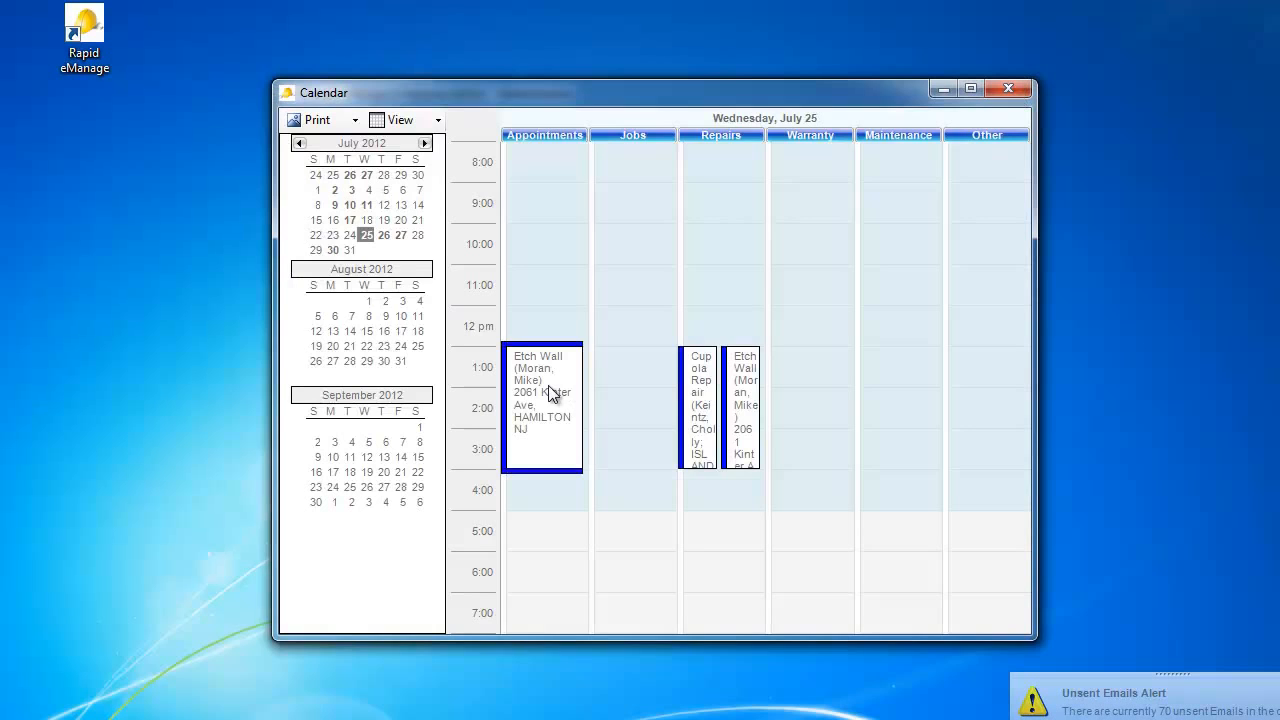
{"action": "double_click", "coordinate": [549, 393]}
{"action": "right_click", "coordinate": [790, 287]}
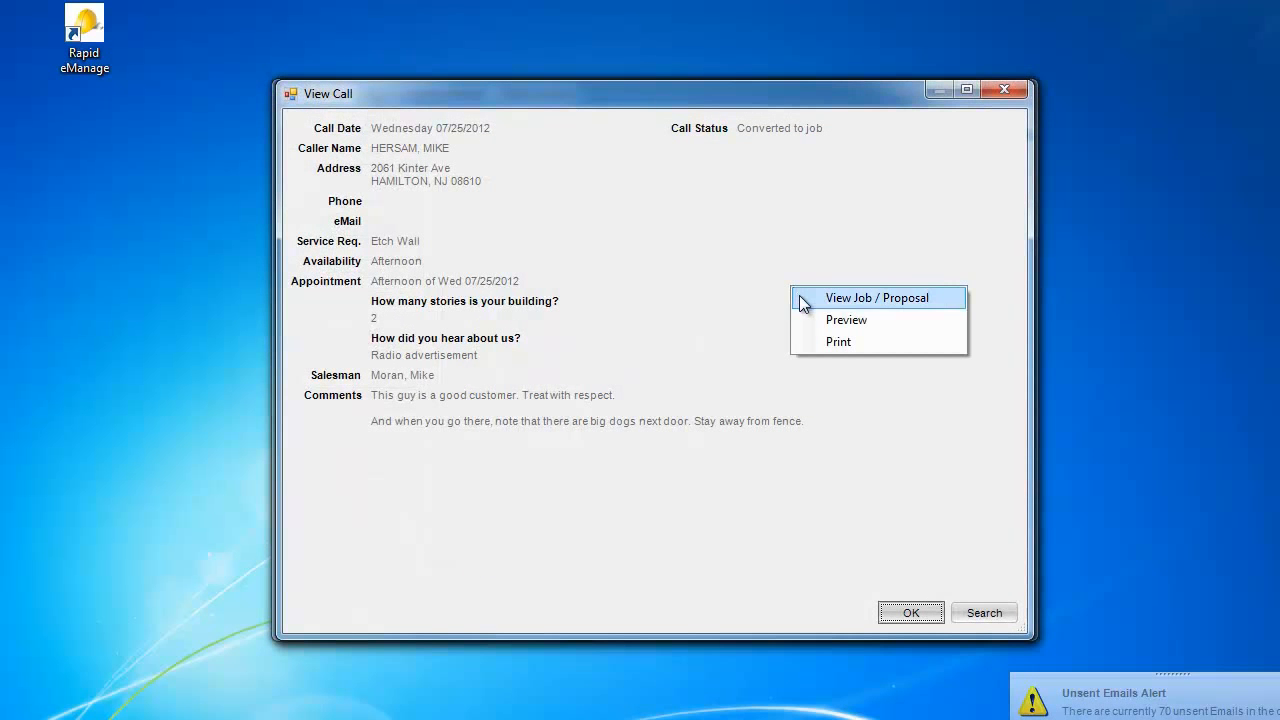
{"action": "left_click", "coordinate": [803, 299]}
Open the related Smith Law Firm contact's customer record from the job's Contacts tab, then close it.
{"action": "left_click", "coordinate": [420, 392]}
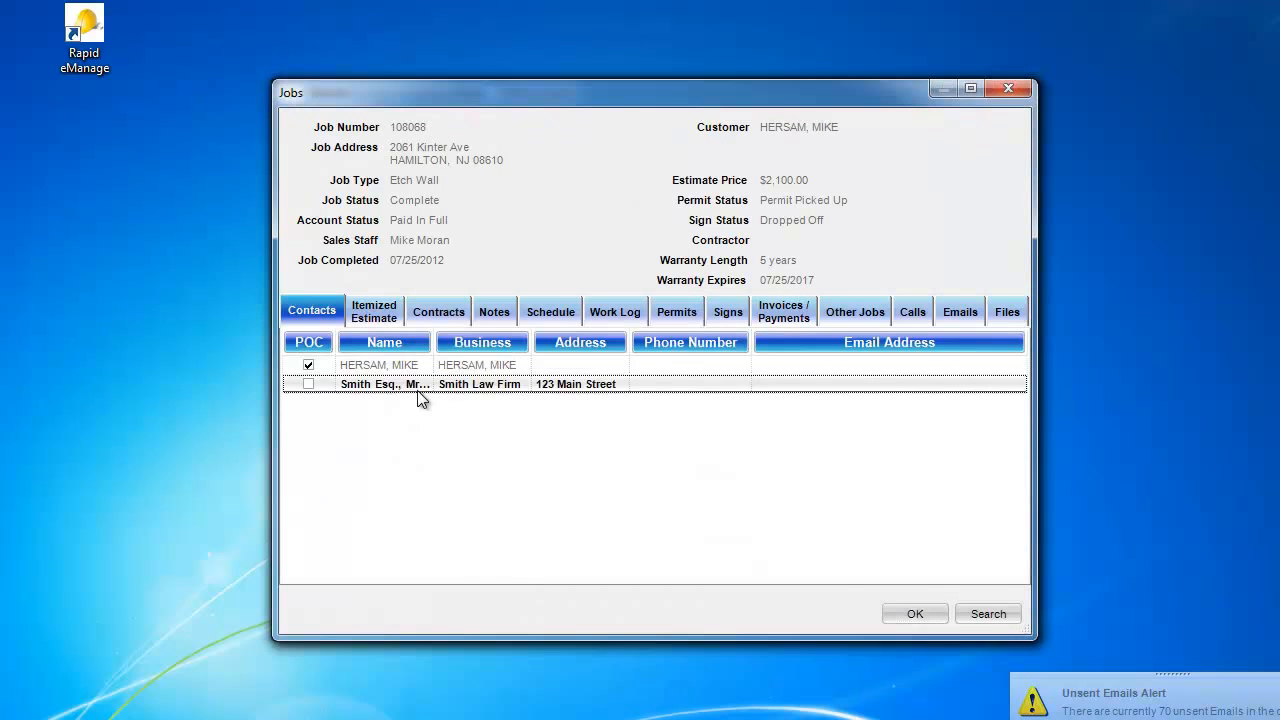
{"action": "double_click", "coordinate": [418, 391]}
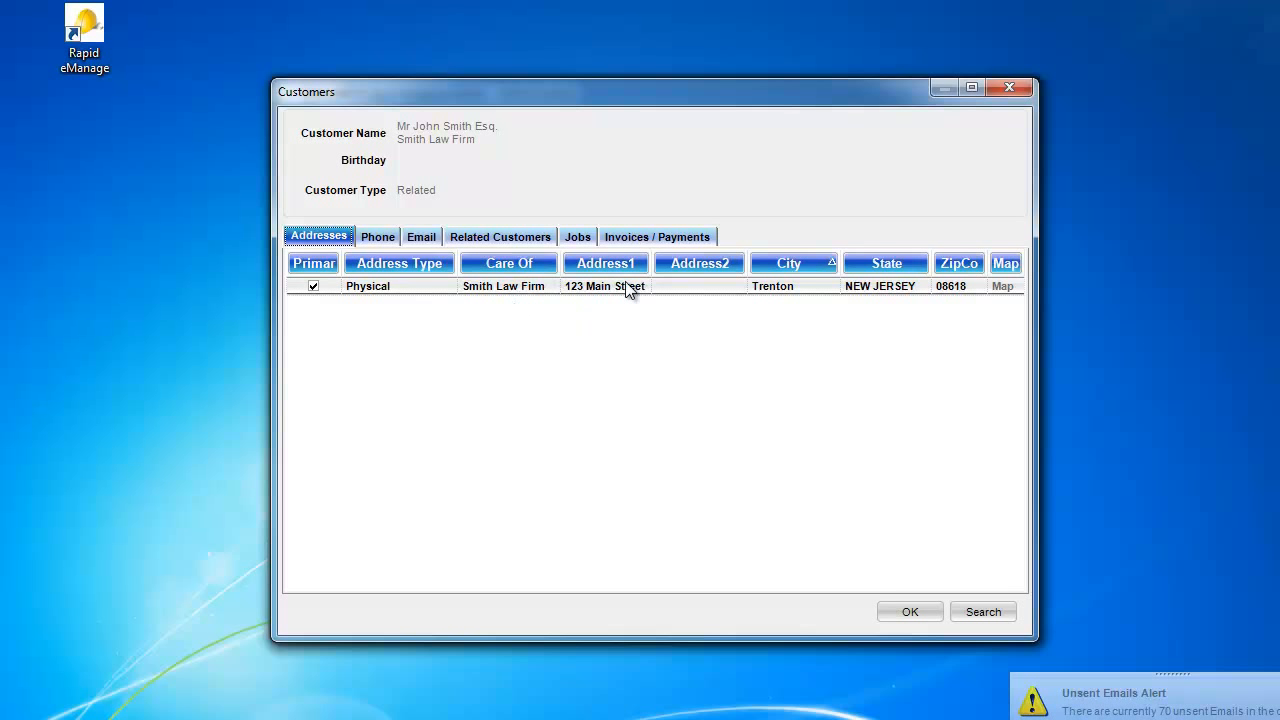
{"action": "left_click", "coordinate": [1008, 90]}
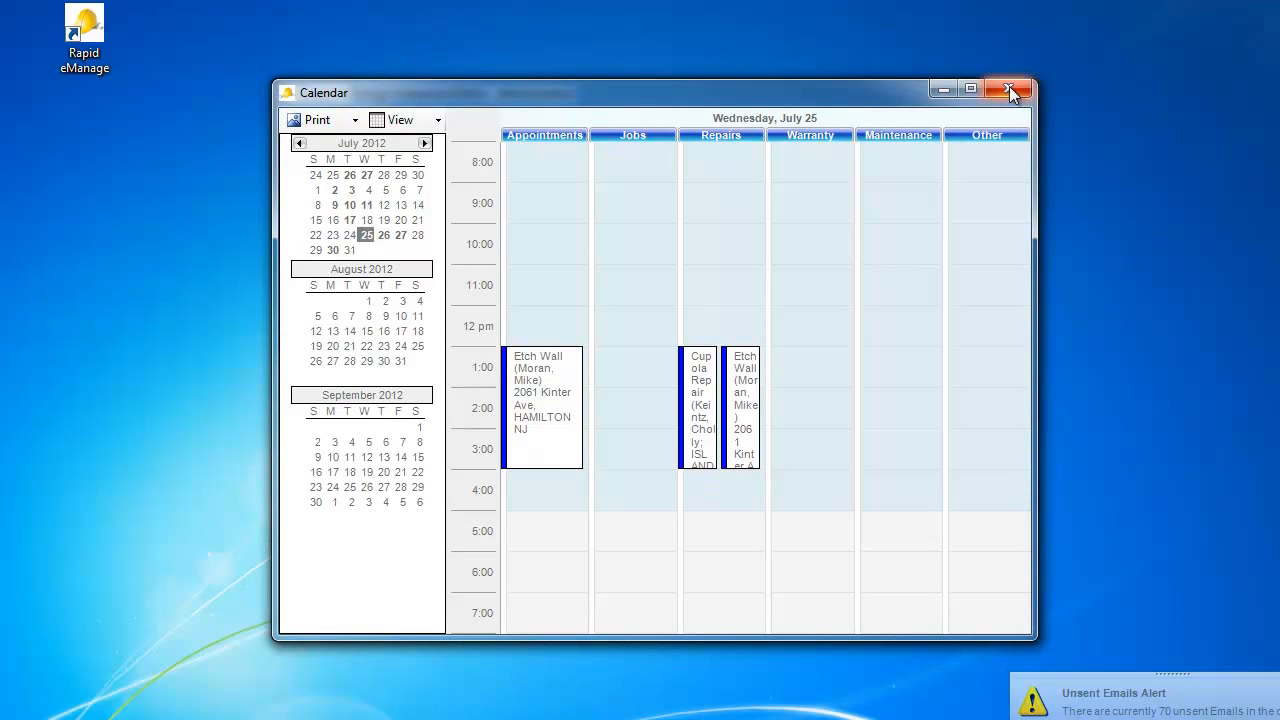
Close the calendar and open System Settings to view the Morning 2 appointment block, then save and close.
{"action": "left_click", "coordinate": [1008, 88]}
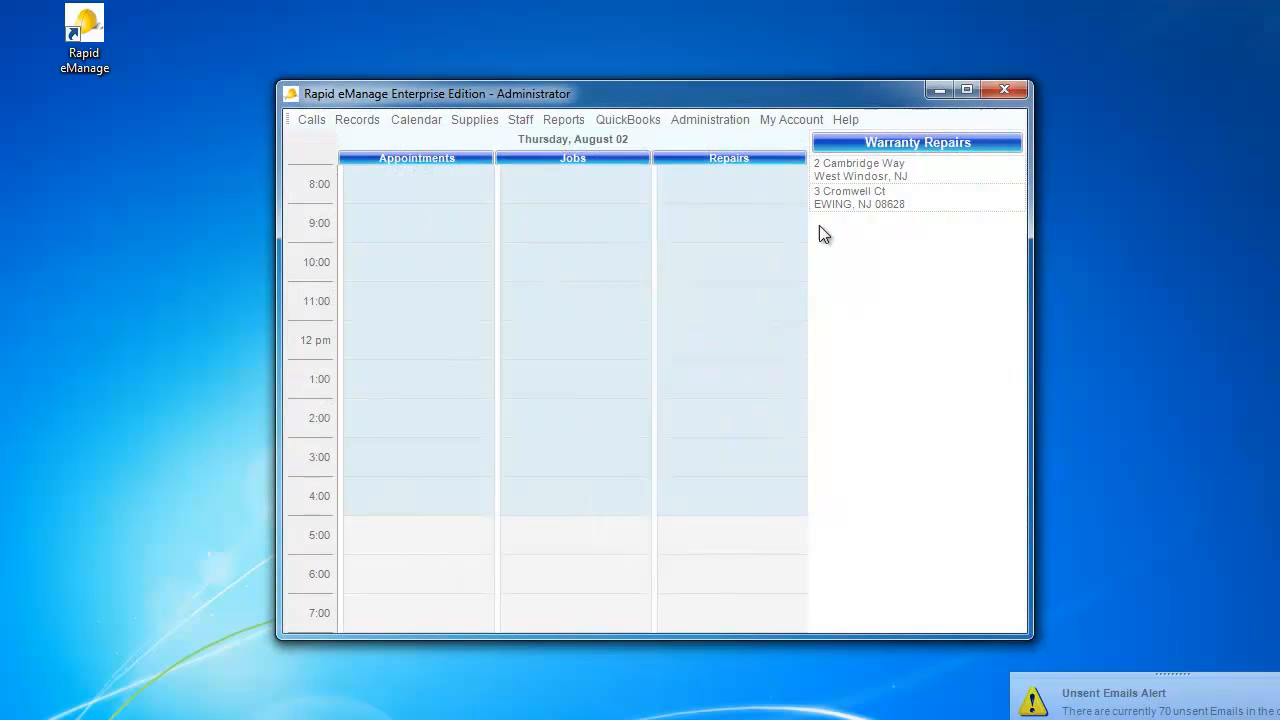
{"action": "left_click", "coordinate": [722, 123]}
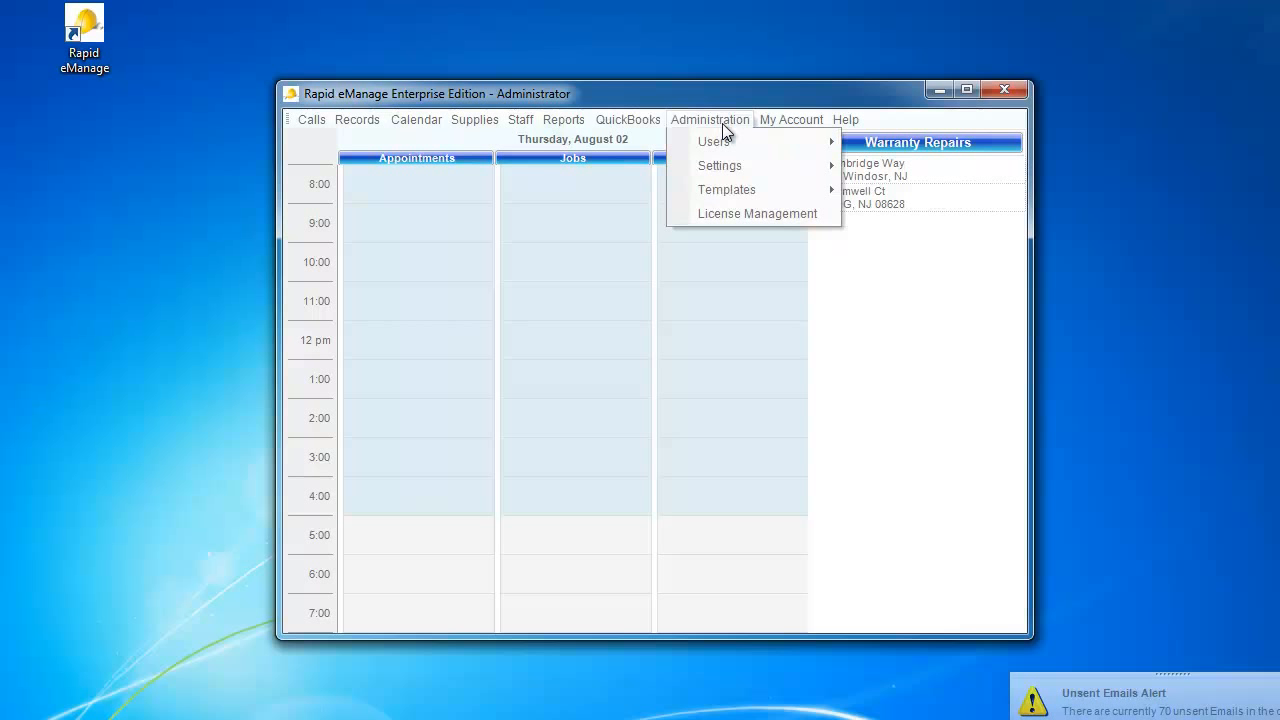
{"action": "mouse_move", "coordinate": [727, 165]}
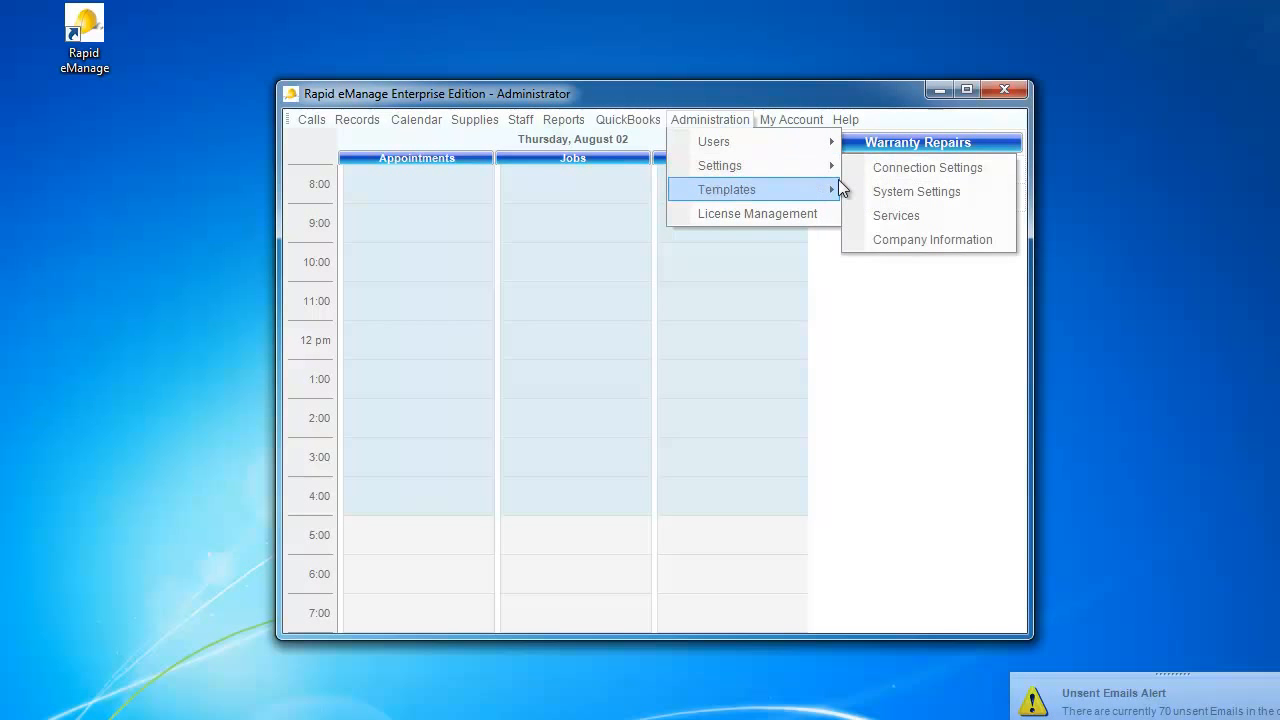
{"action": "left_click", "coordinate": [880, 195]}
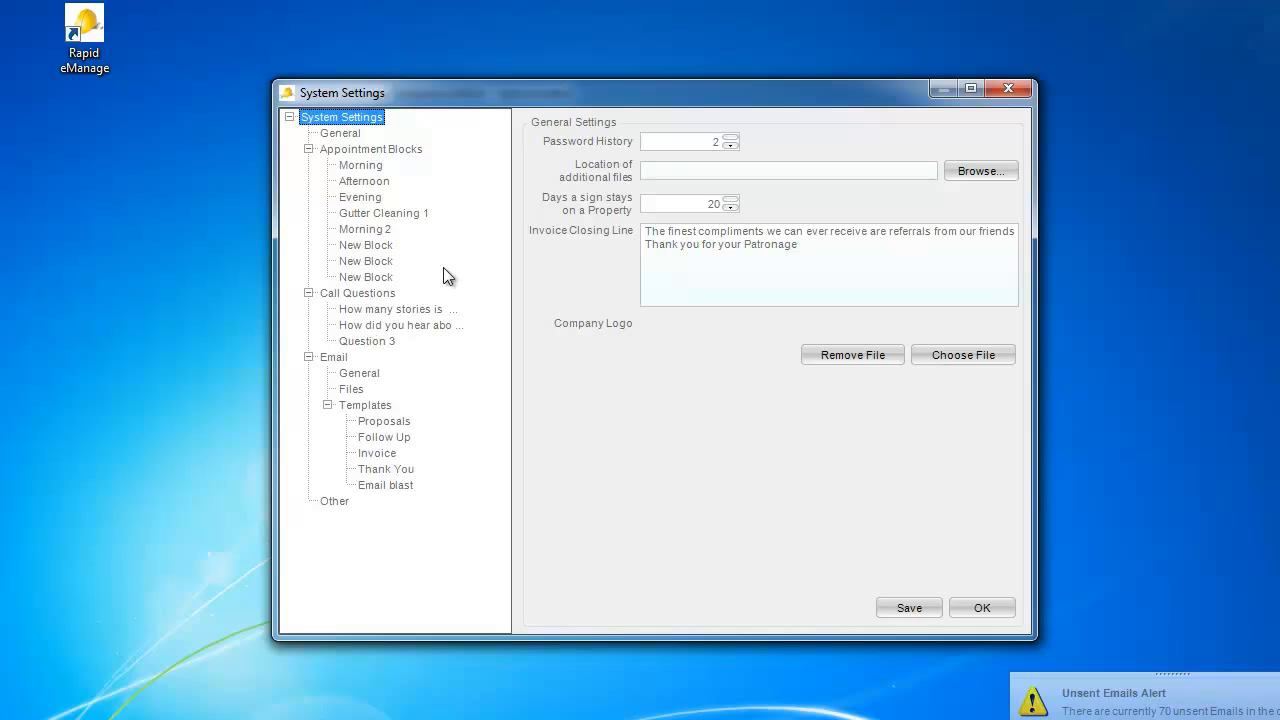
{"action": "left_click", "coordinate": [384, 233]}
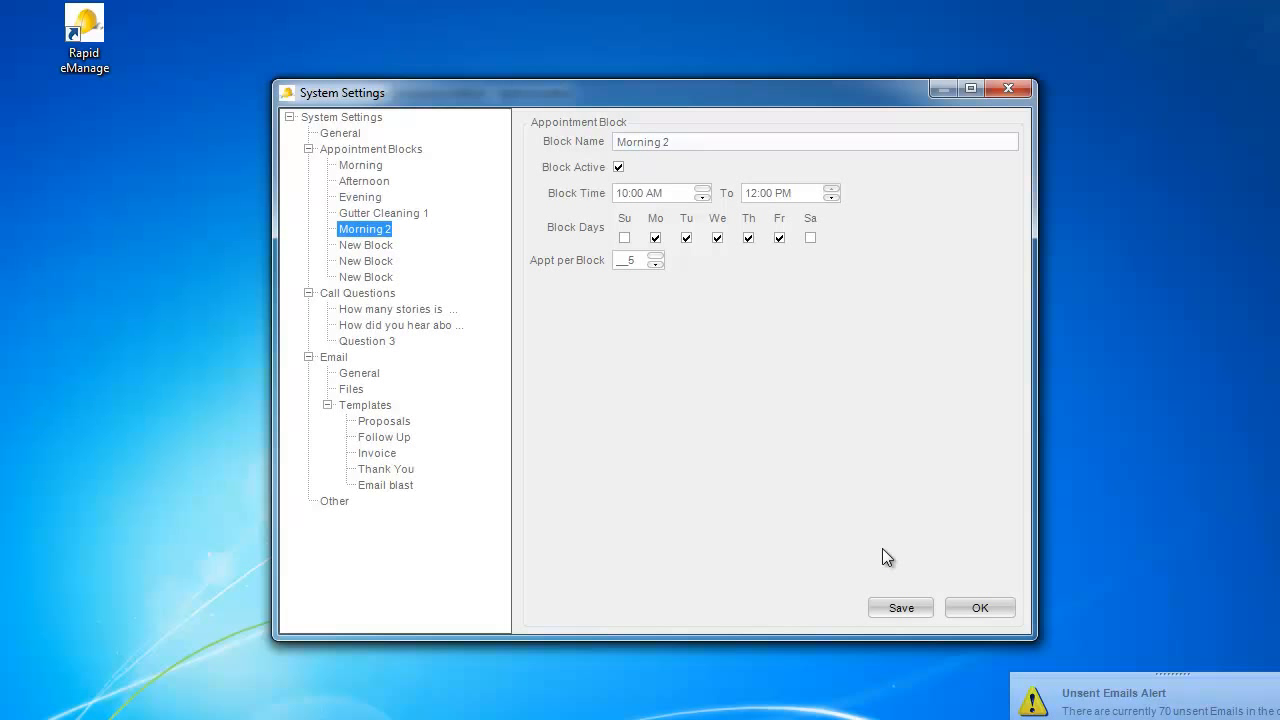
{"action": "left_click", "coordinate": [893, 610]}
{"action": "left_click", "coordinate": [1010, 89]}
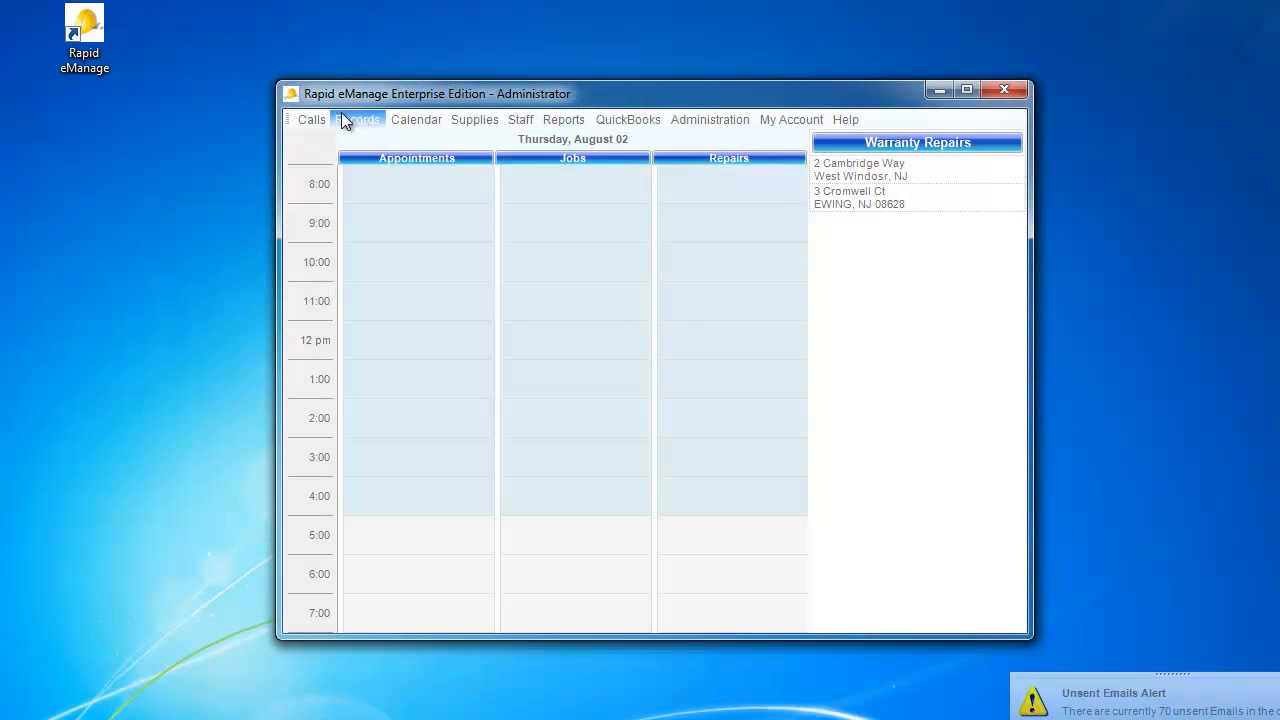
Open a new call form to check its availability options, then close it.
{"action": "left_click", "coordinate": [311, 119]}
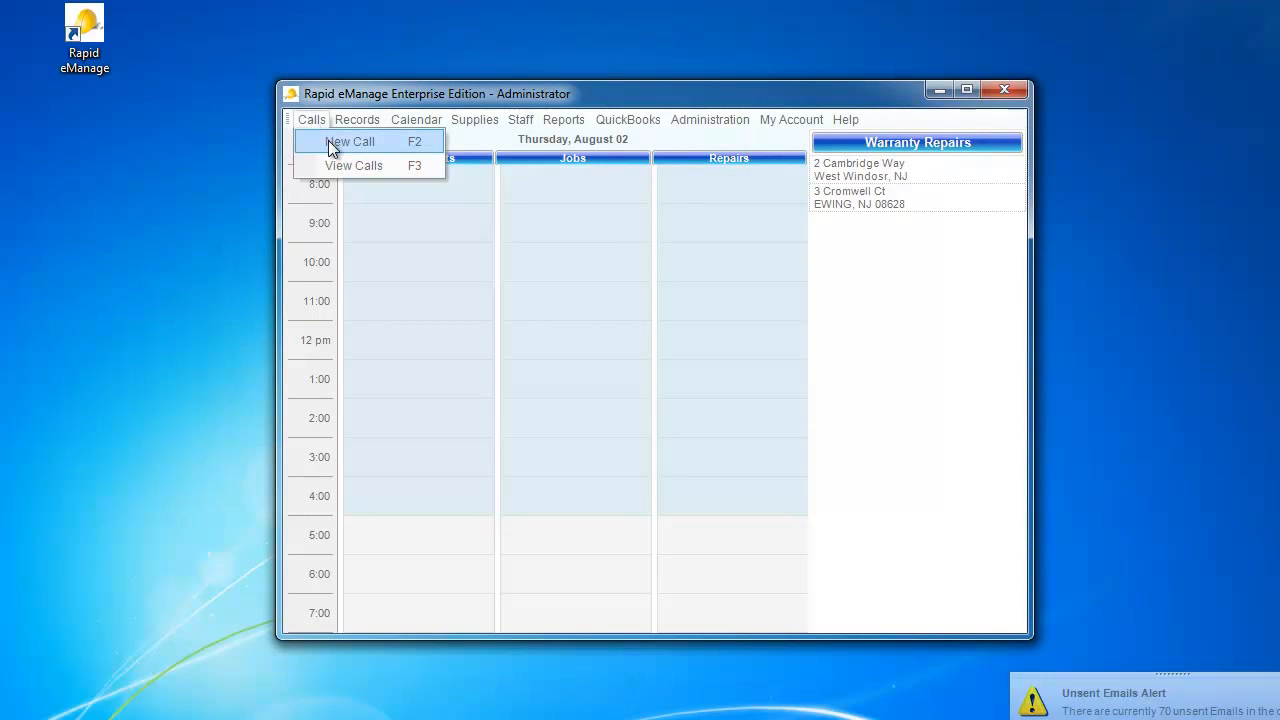
{"action": "left_click", "coordinate": [330, 143]}
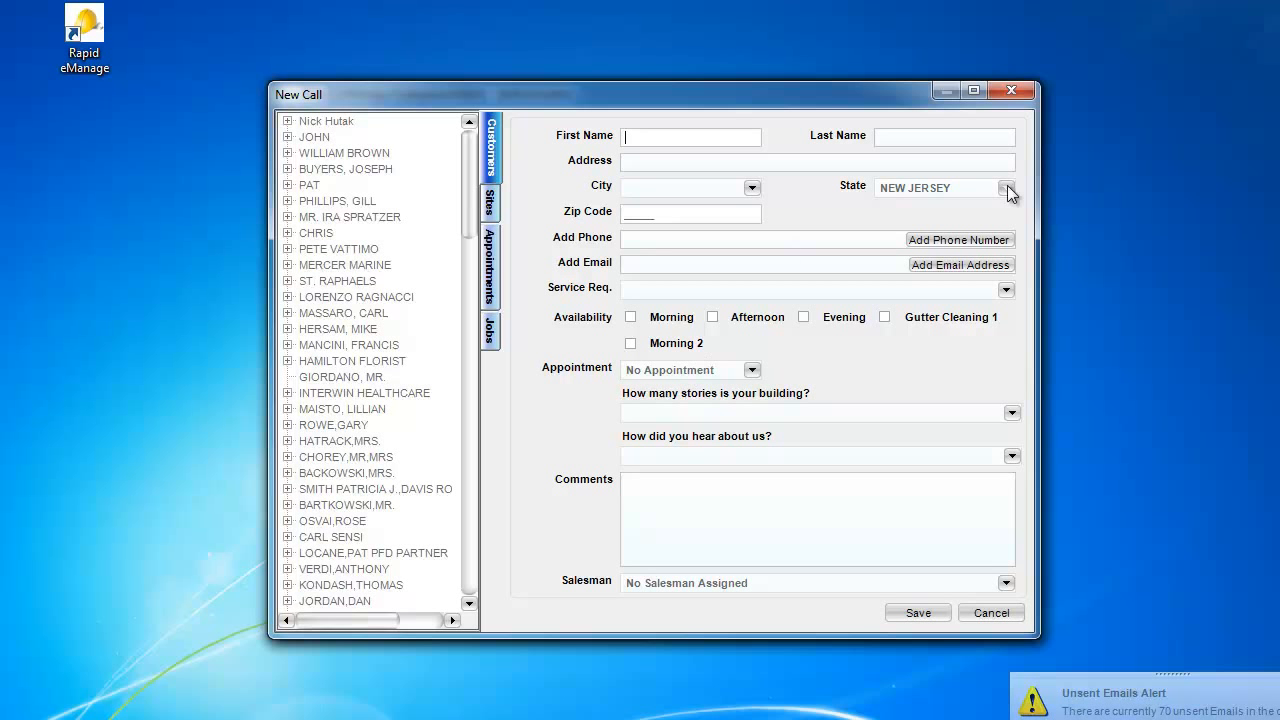
{"action": "left_click", "coordinate": [1003, 95]}
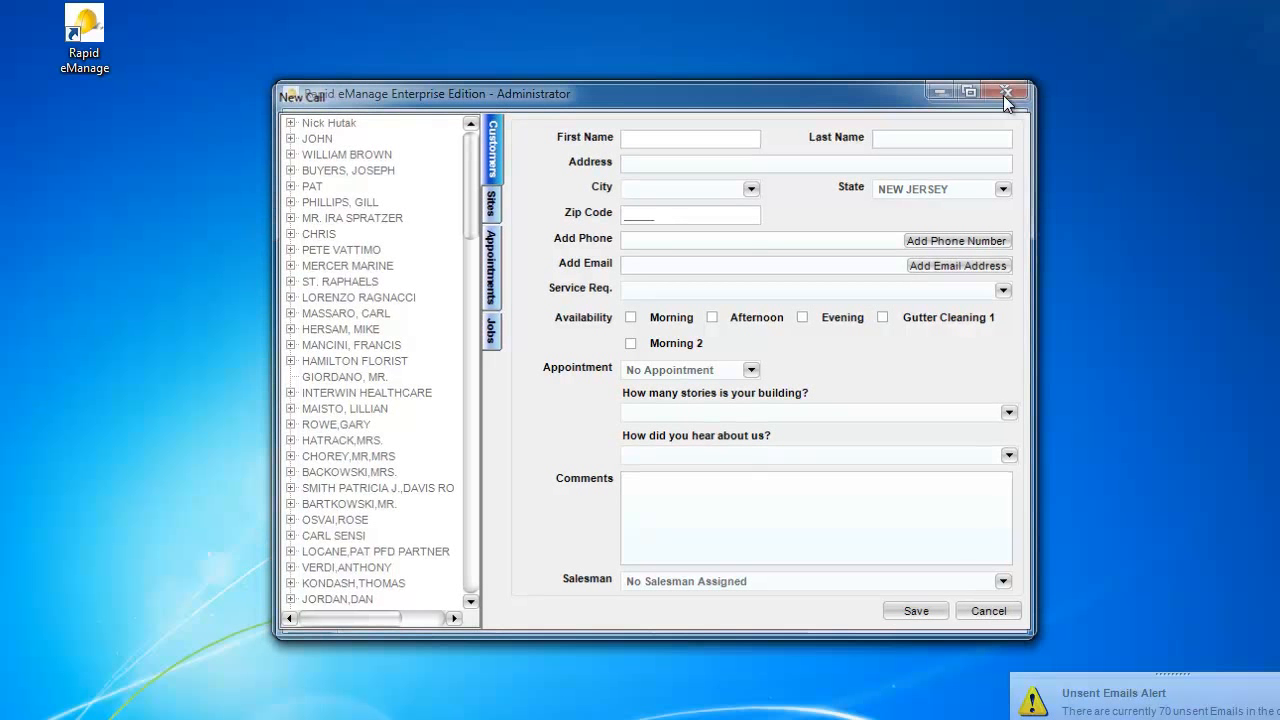
Deactivate the Morning 2 appointment block in System Settings and close the dialog.
{"action": "left_click", "coordinate": [710, 122]}
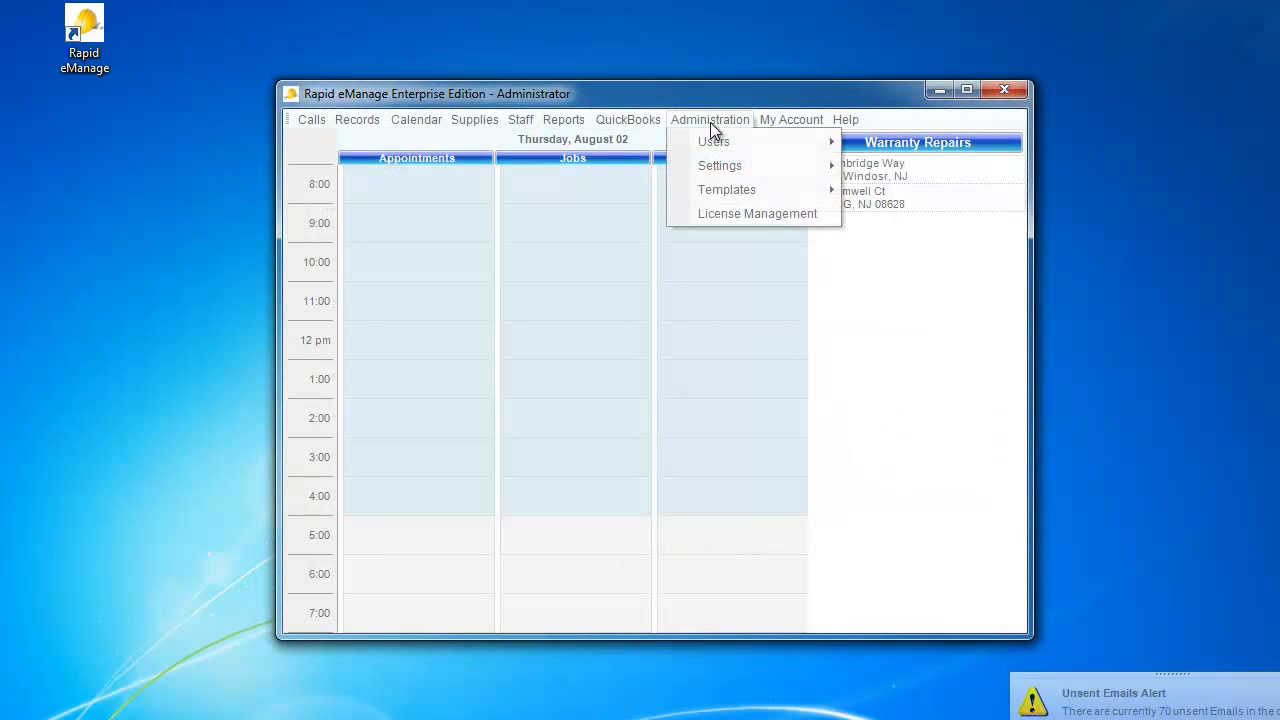
{"action": "mouse_move", "coordinate": [731, 167]}
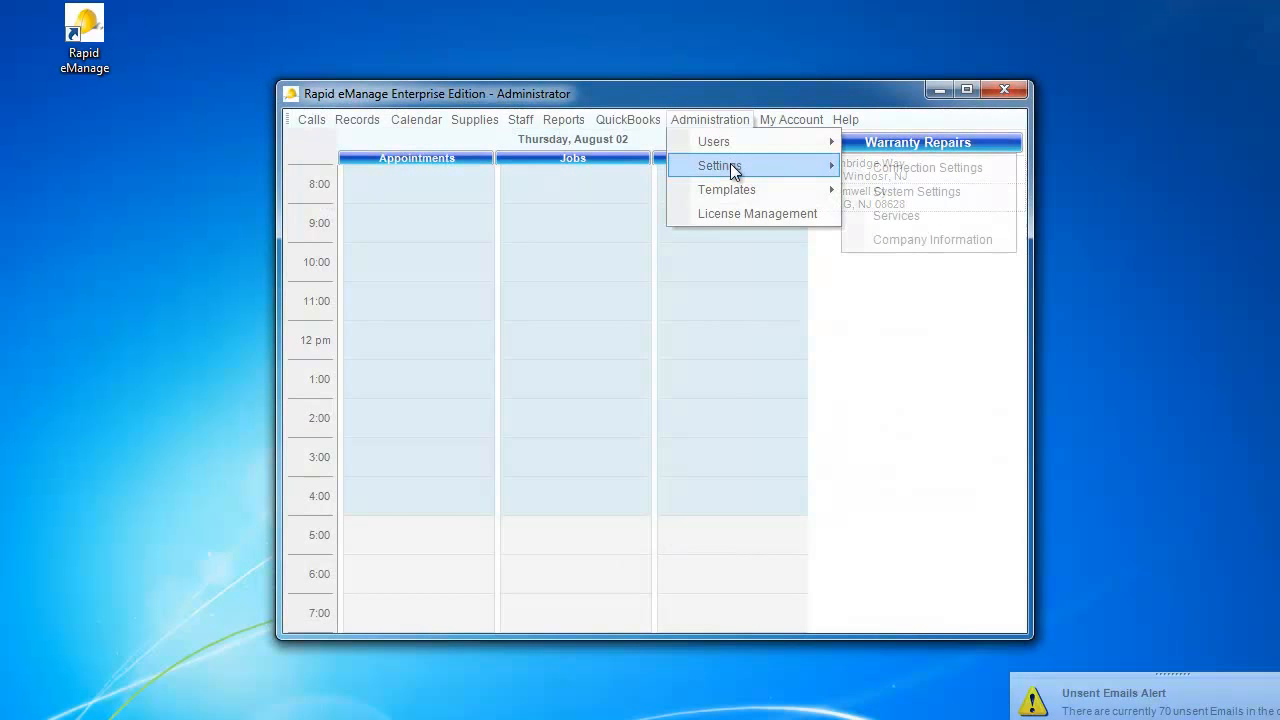
{"action": "left_click", "coordinate": [886, 192]}
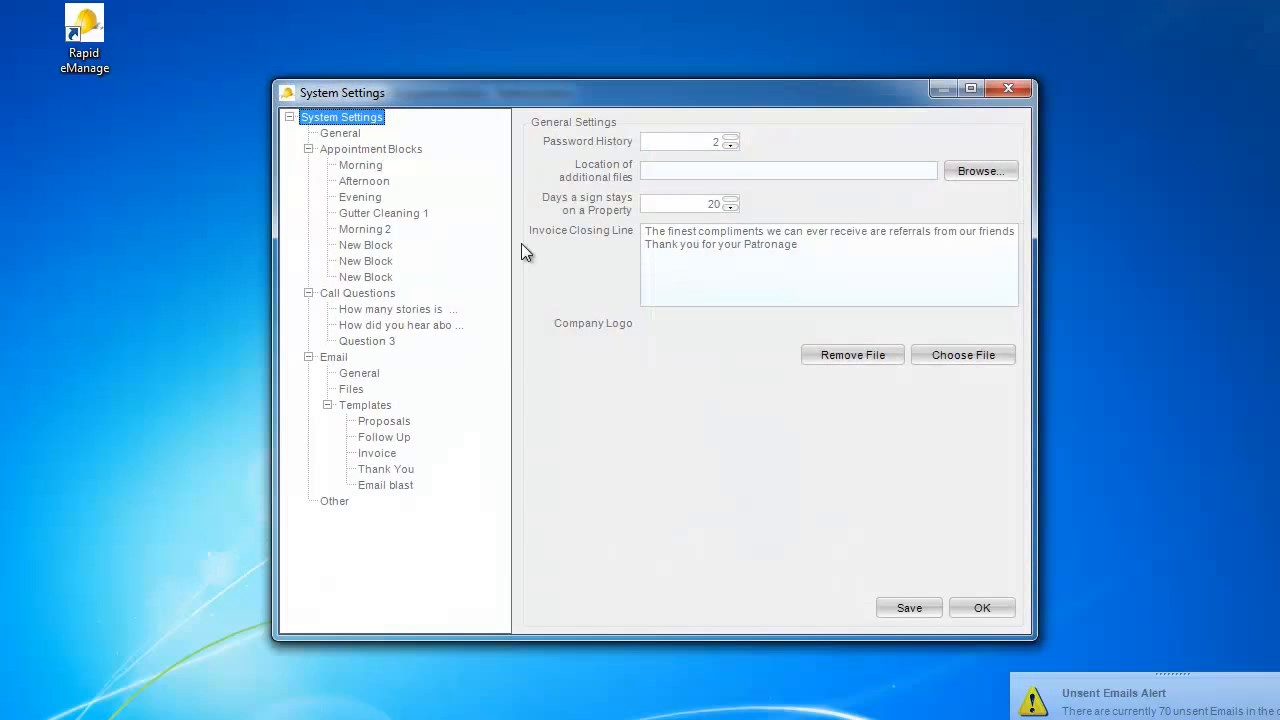
{"action": "left_click", "coordinate": [369, 232]}
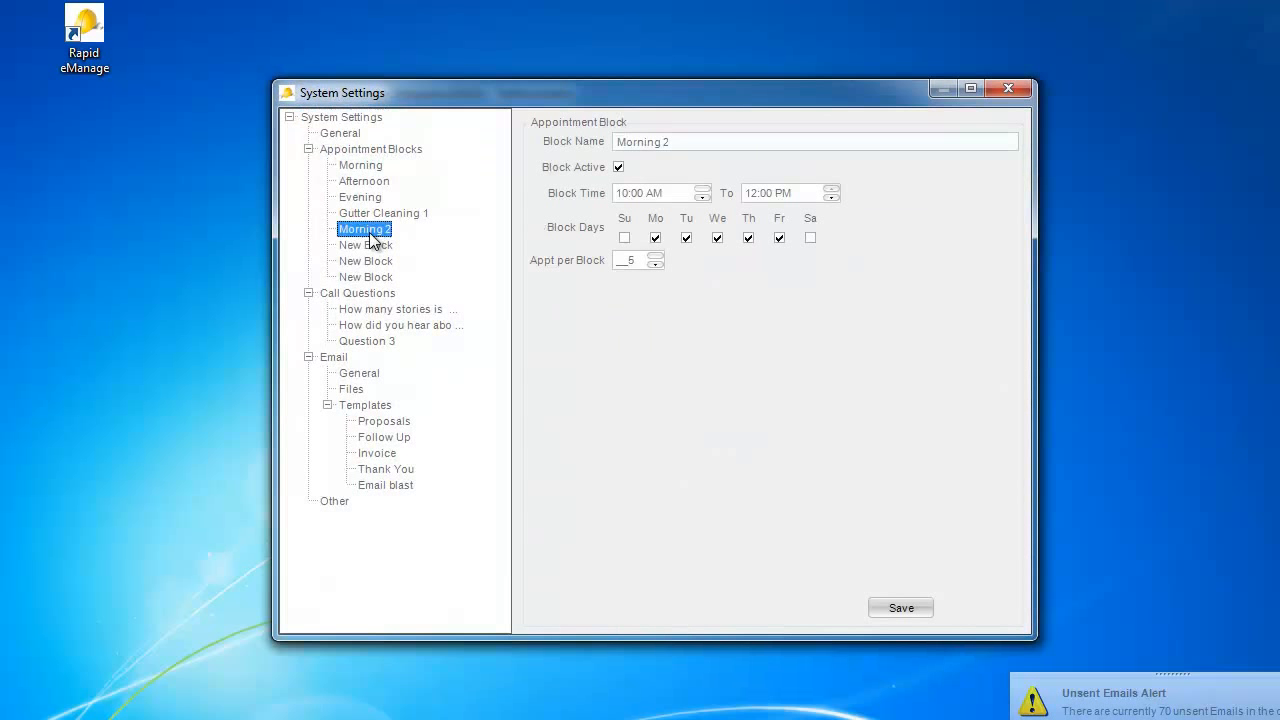
{"action": "left_click", "coordinate": [619, 168]}
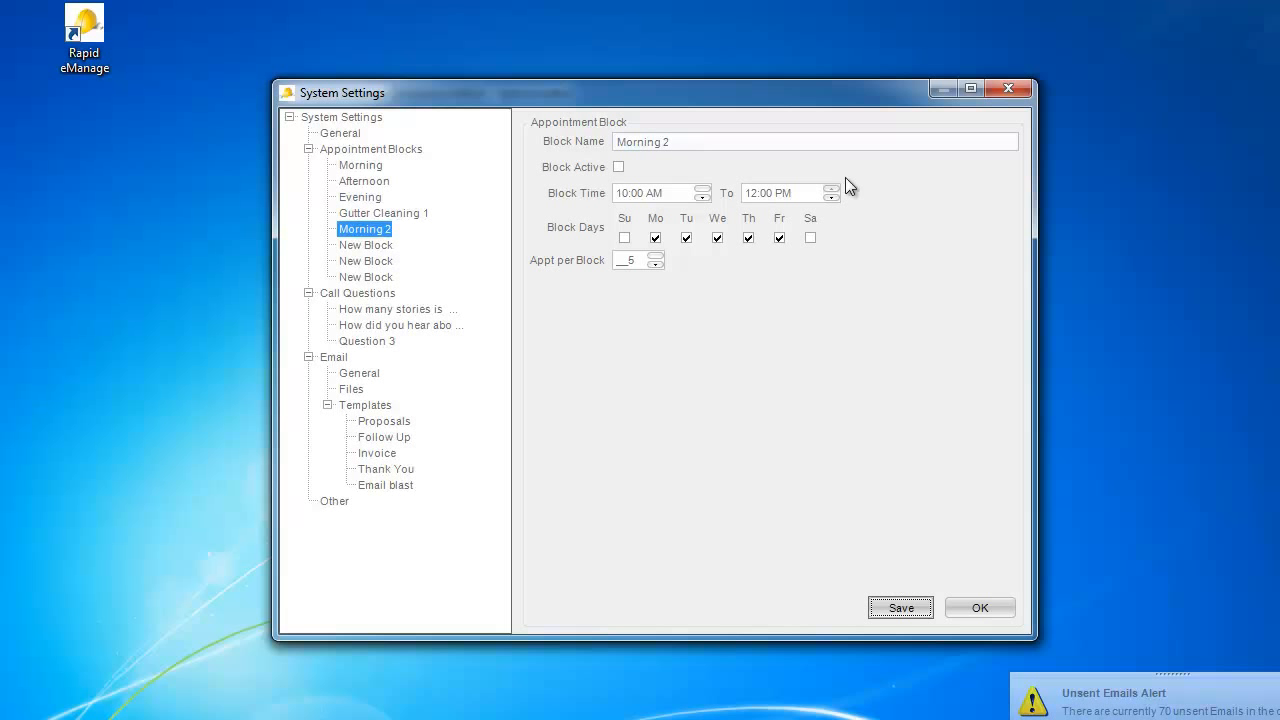
{"action": "left_click", "coordinate": [1007, 91]}
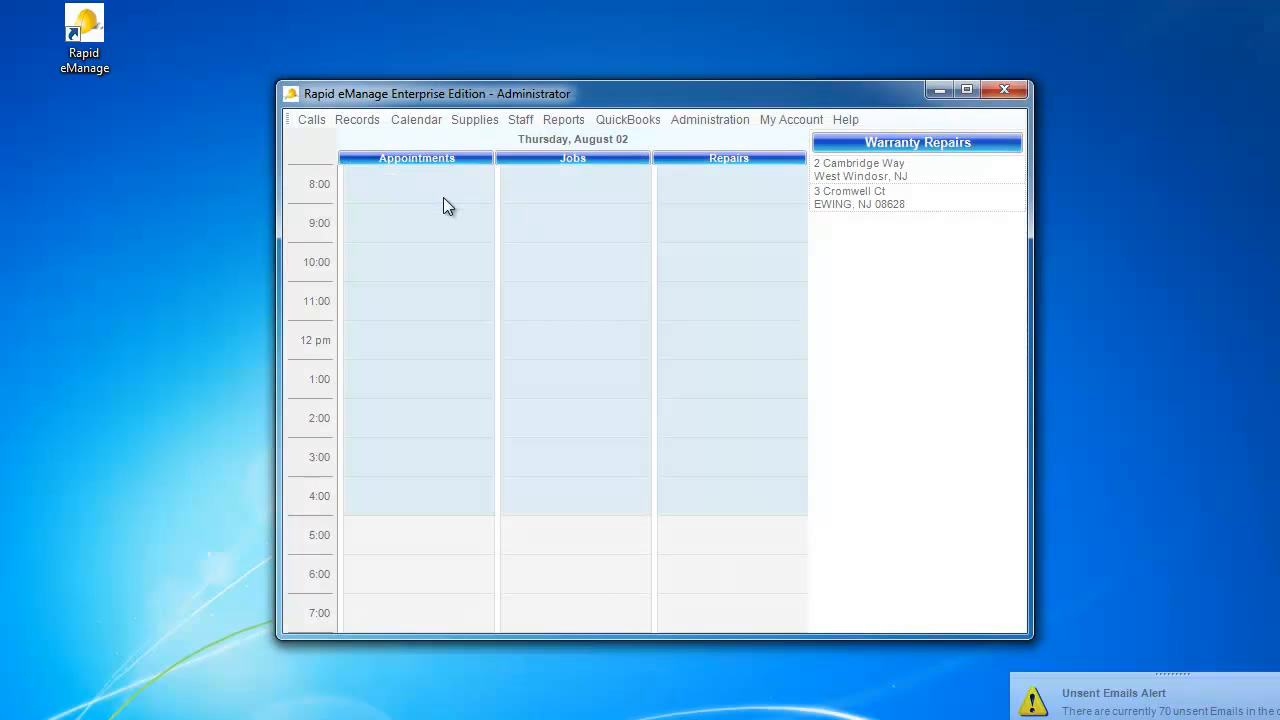
Open a new call form again to review the availability choices, then close it.
{"action": "left_click", "coordinate": [313, 120]}
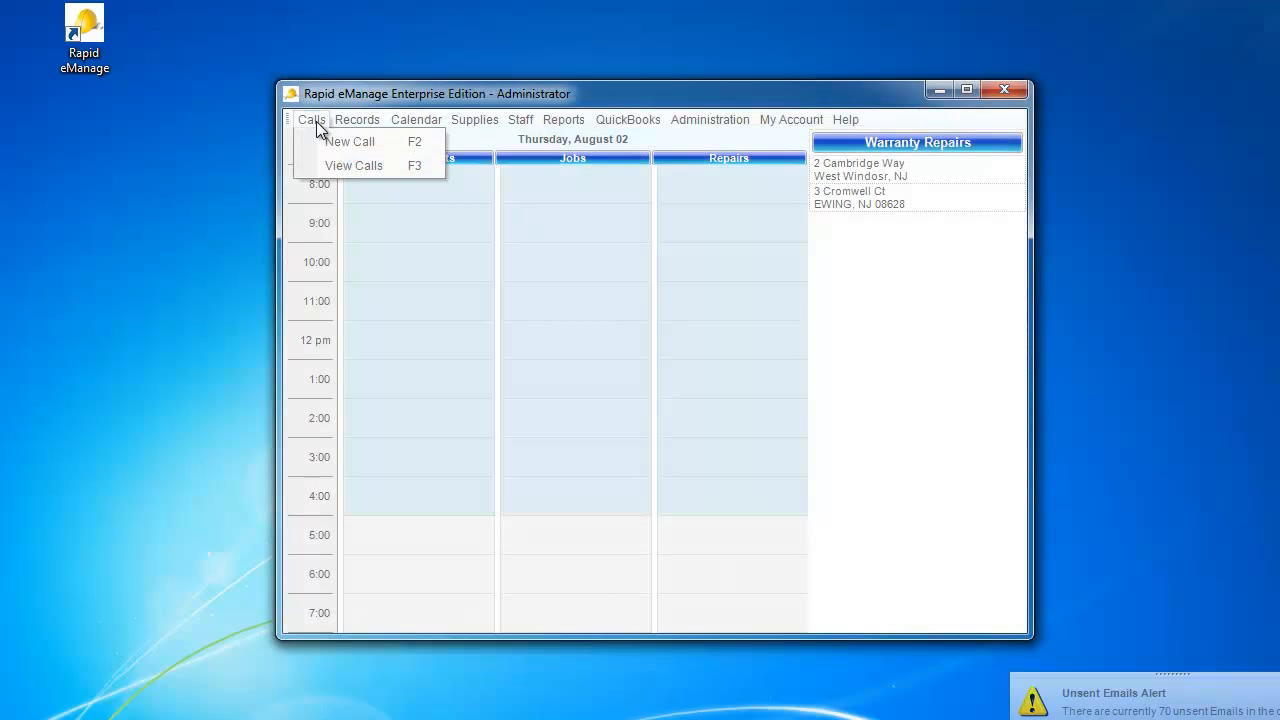
{"action": "left_click", "coordinate": [323, 144]}
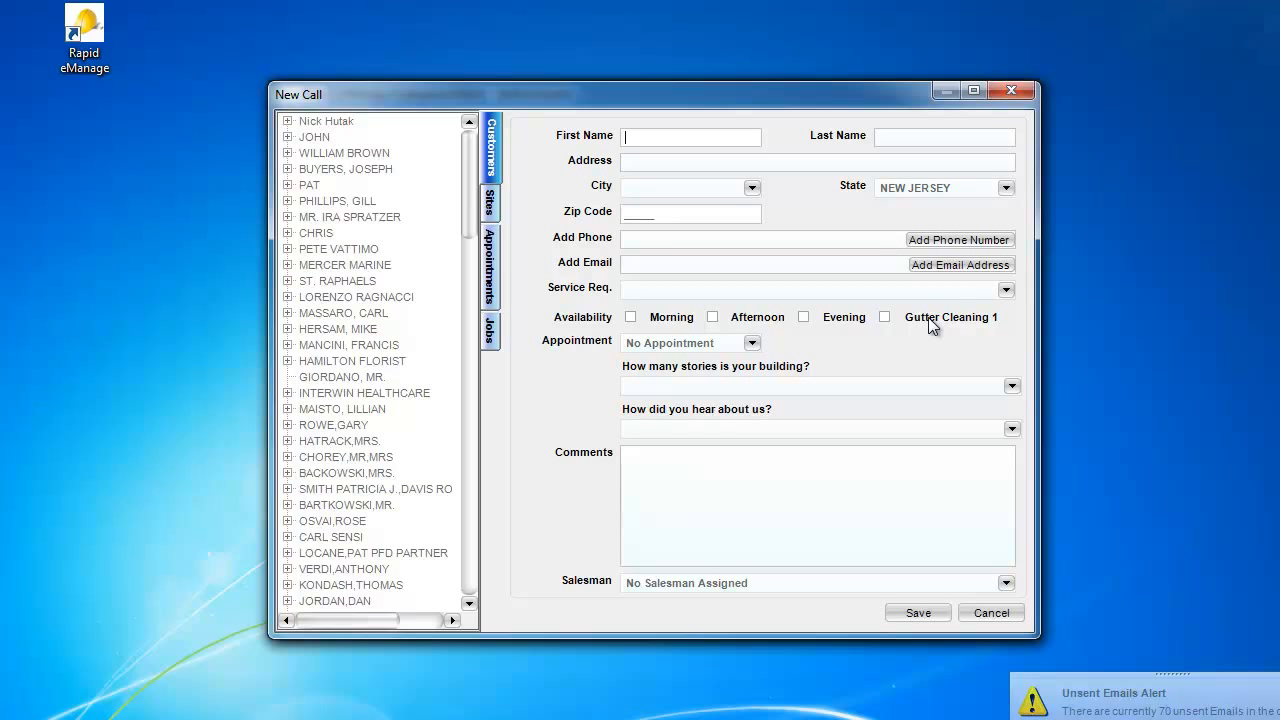
{"action": "left_click", "coordinate": [999, 92]}
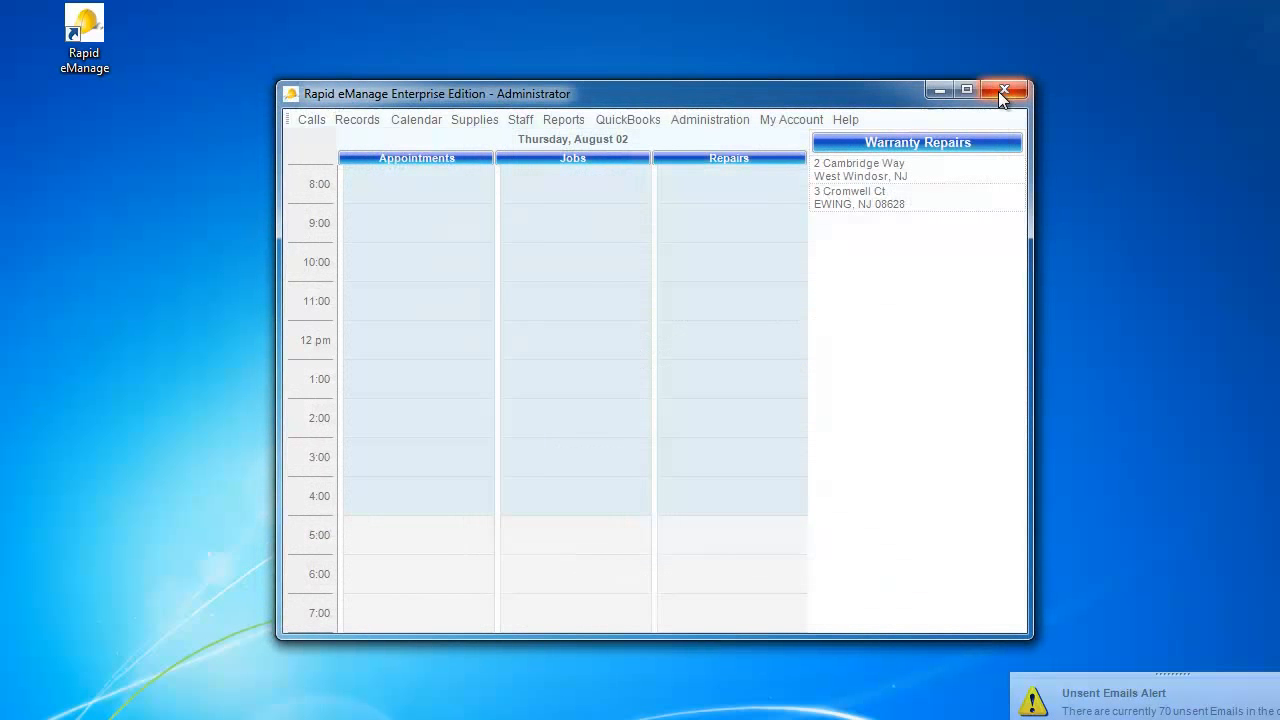
Open System Settings and change the text of call question 3 to "What is your favorite color?".
{"action": "left_click", "coordinate": [707, 121]}
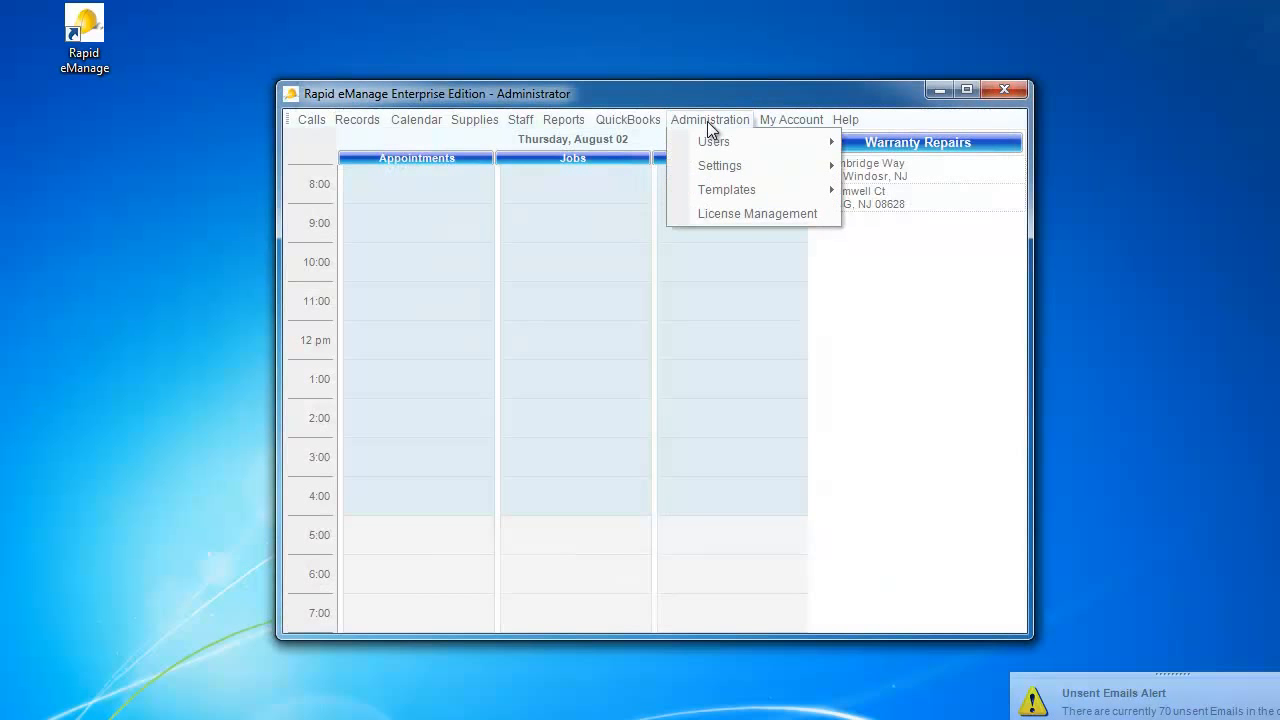
{"action": "mouse_move", "coordinate": [719, 174]}
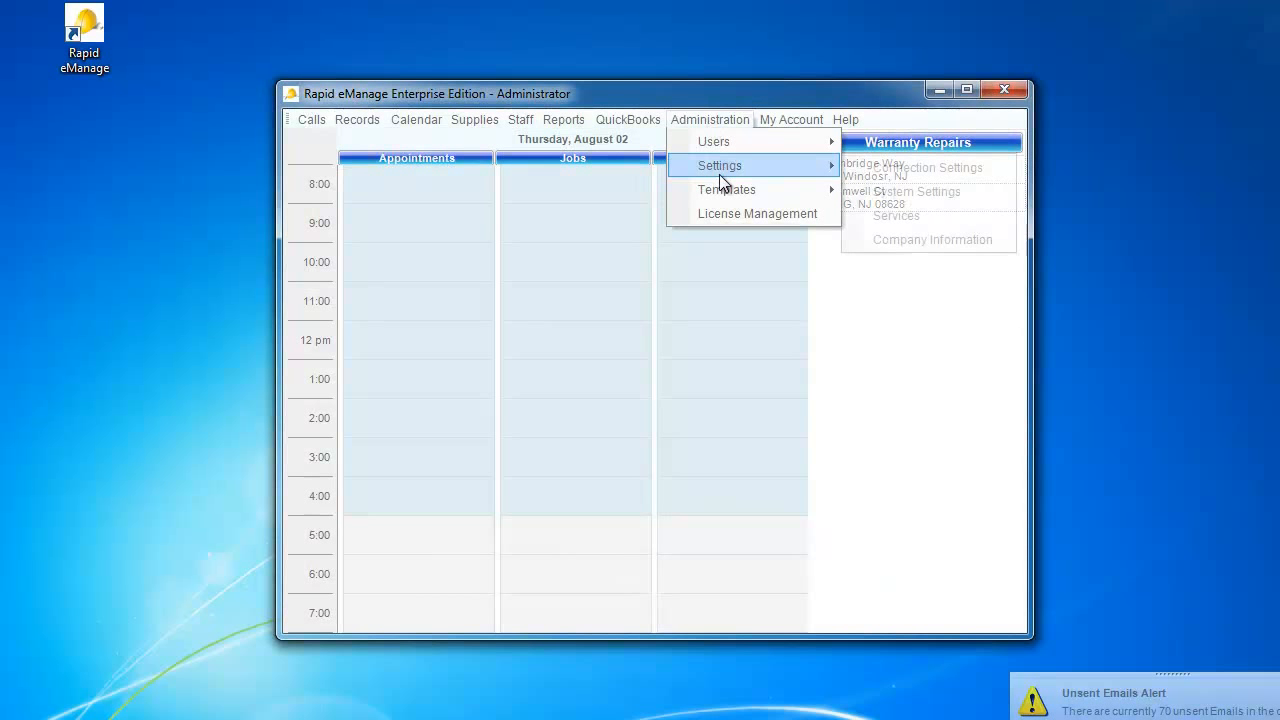
{"action": "left_click", "coordinate": [903, 194]}
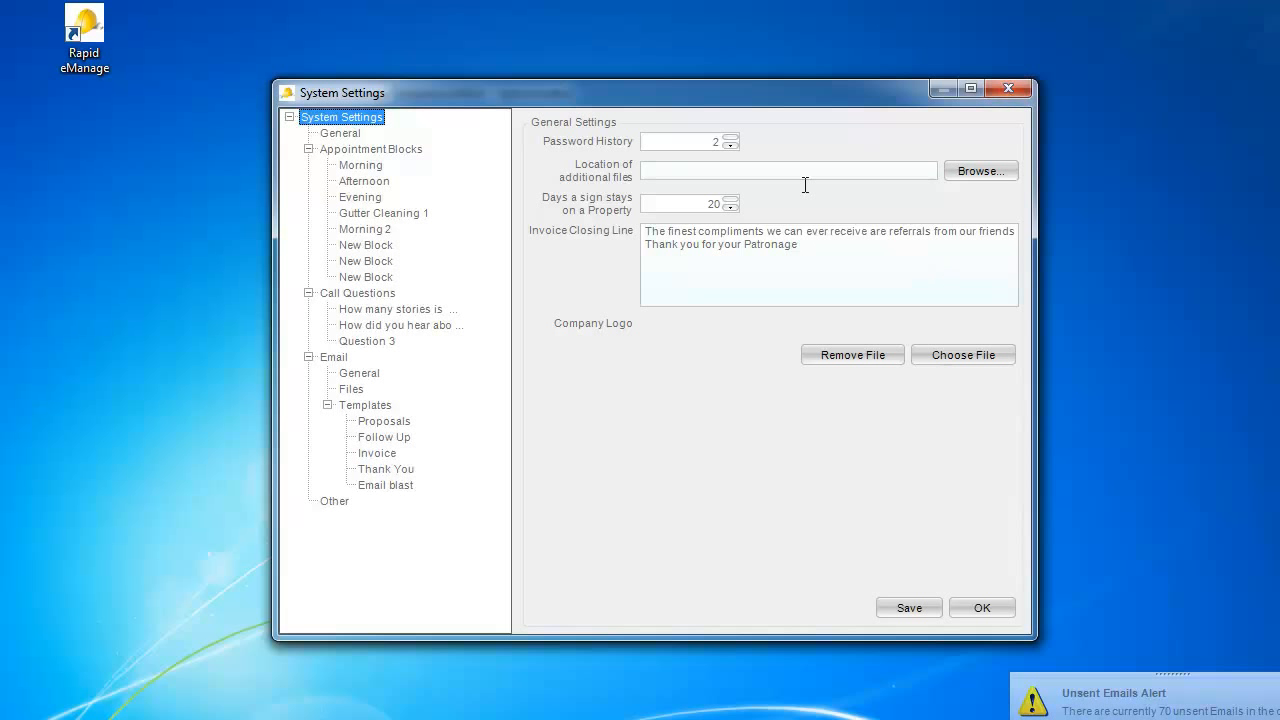
{"action": "left_click", "coordinate": [381, 345]}
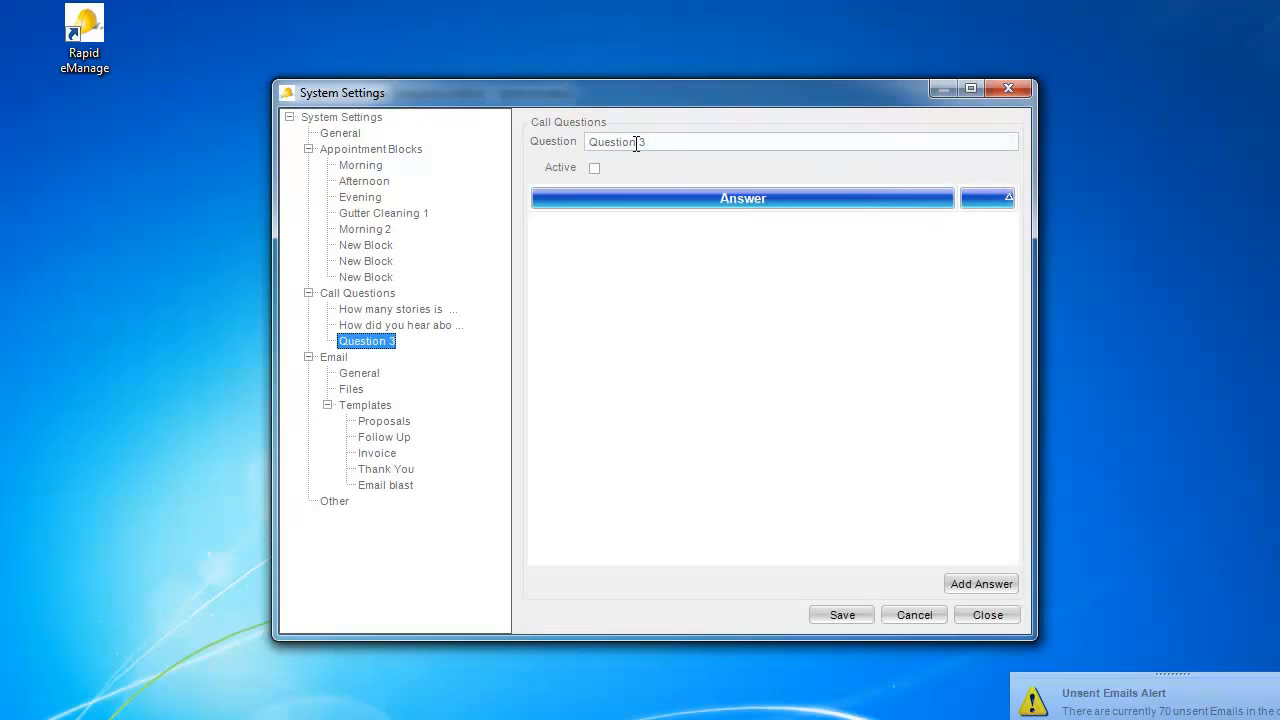
{"action": "left_click", "coordinate": [591, 146]}
{"action": "type", "text": "What is your favorite color?"}
{"action": "key", "text": "shift+End"}
{"action": "key", "text": "Delete"}
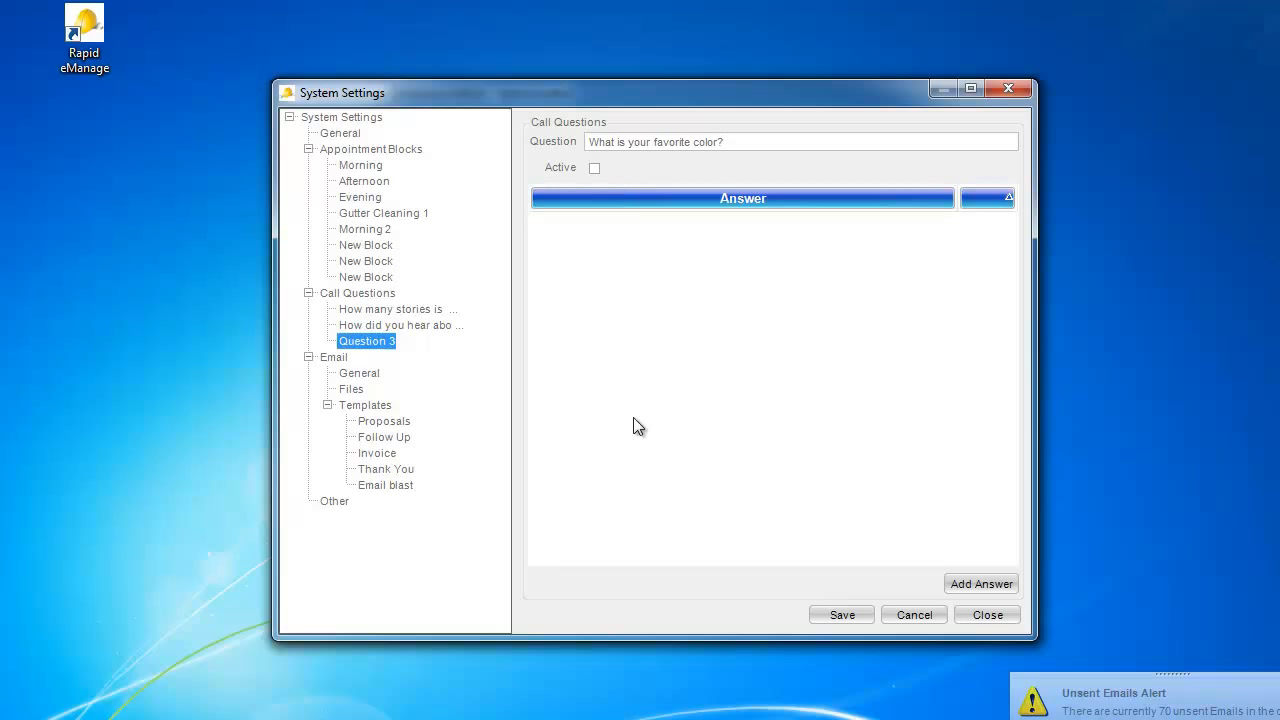
Add three answers to the favorite color question: Yellow, Red and Green.
{"action": "left_click", "coordinate": [965, 586]}
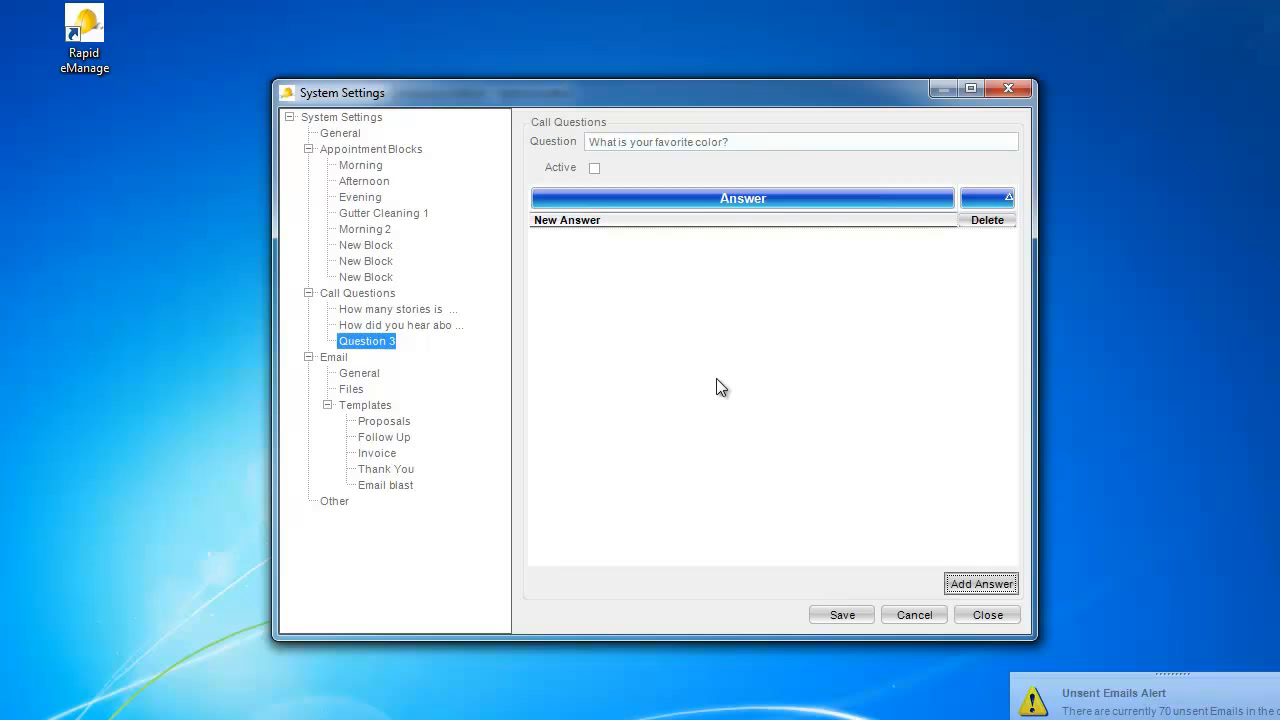
{"action": "double_click", "coordinate": [540, 221]}
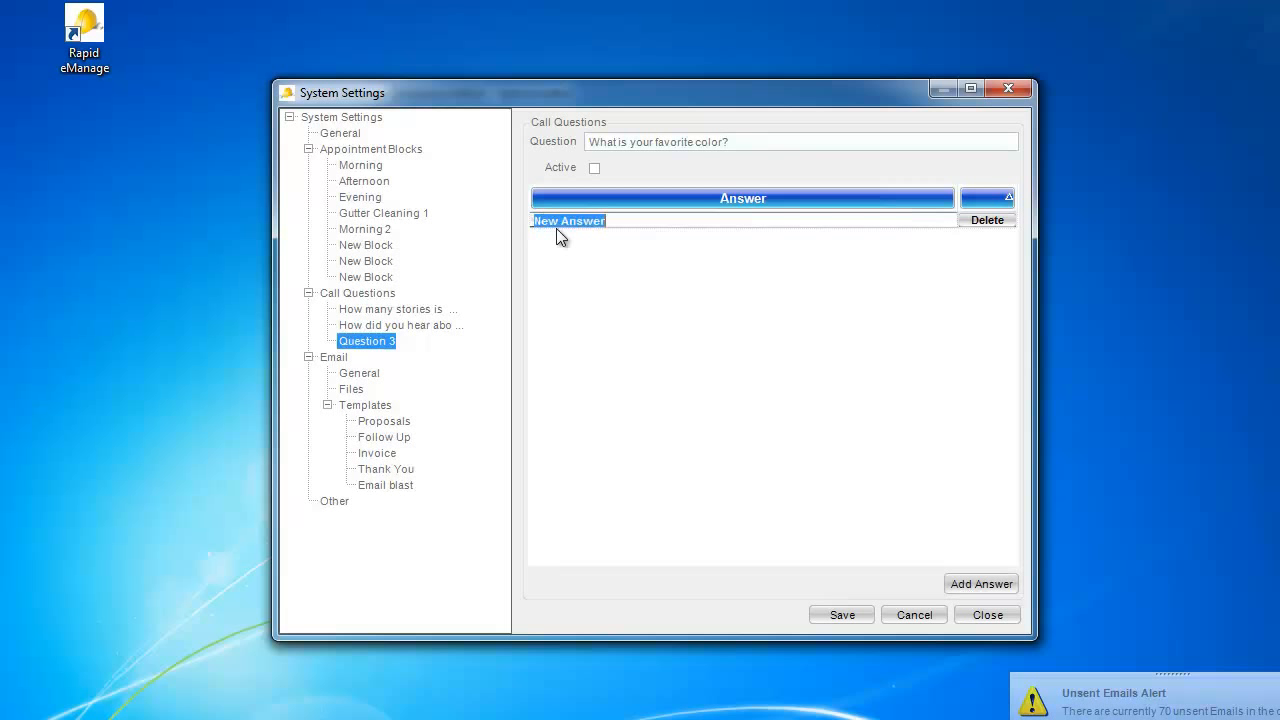
{"action": "type", "text": "Yellow"}
{"action": "key", "text": "Return"}
{"action": "left_click", "coordinate": [969, 585]}
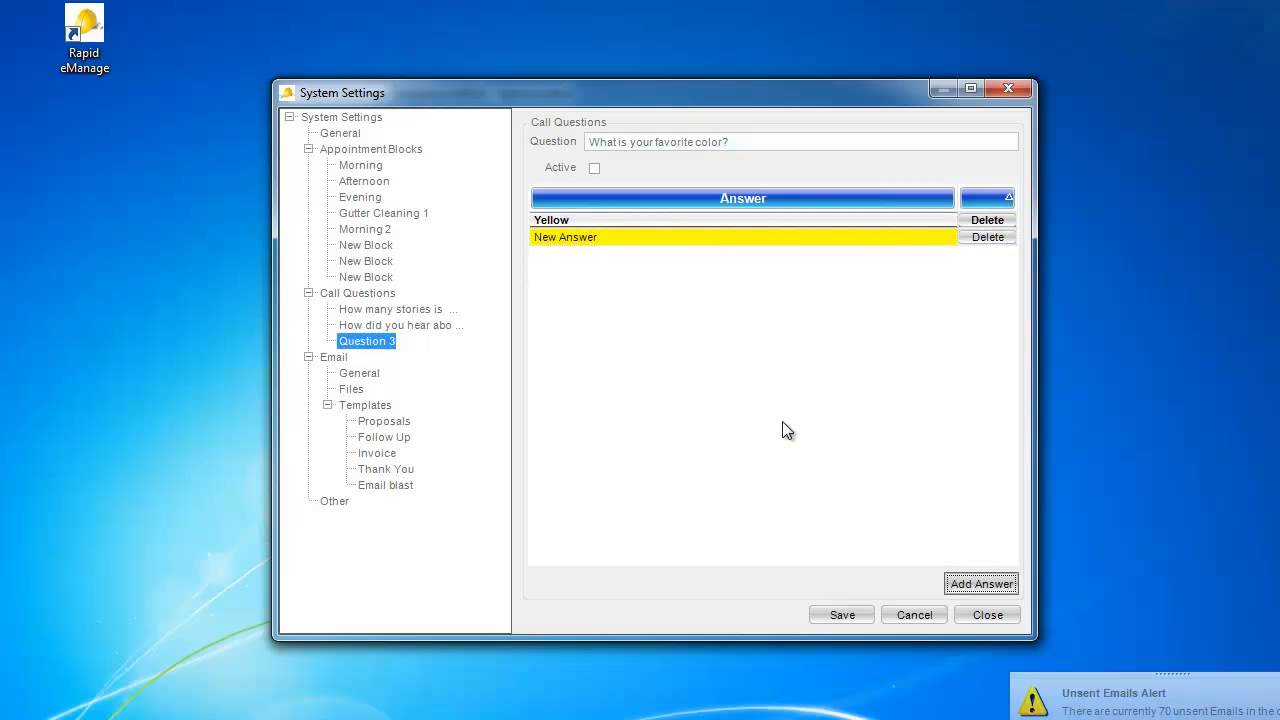
{"action": "double_click", "coordinate": [537, 238]}
{"action": "type", "text": "Red"}
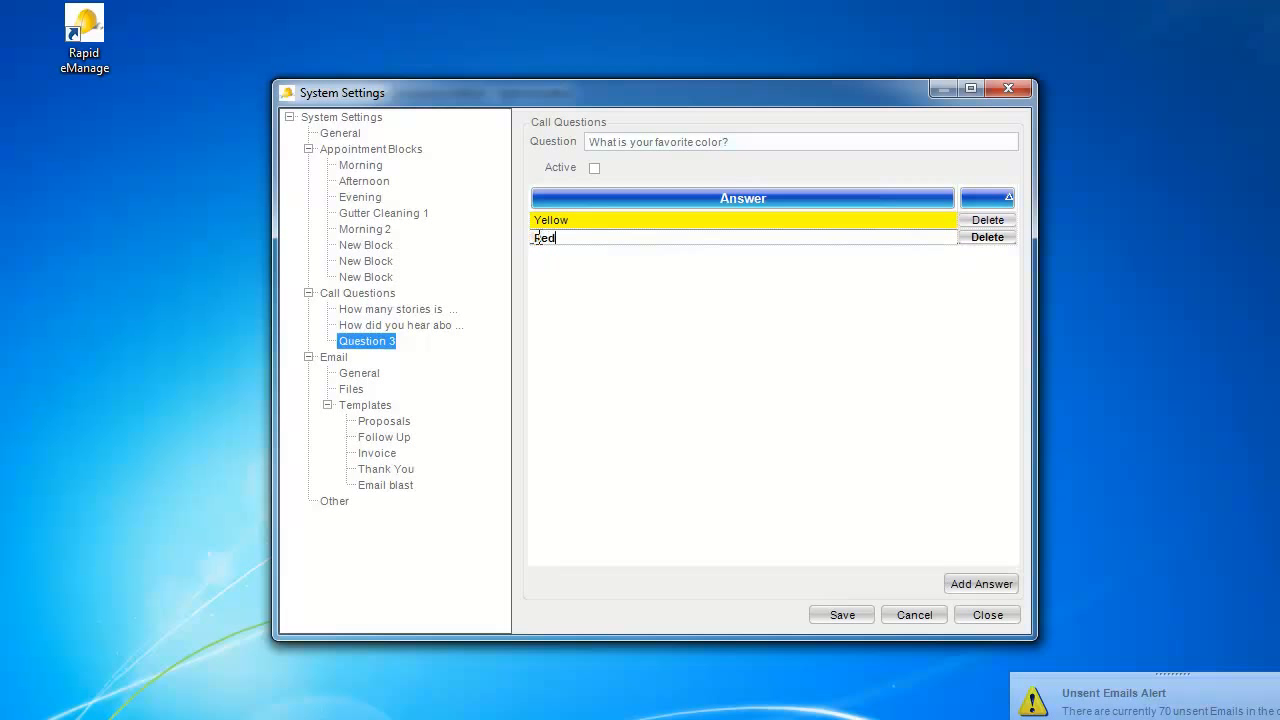
{"action": "left_click", "coordinate": [986, 587]}
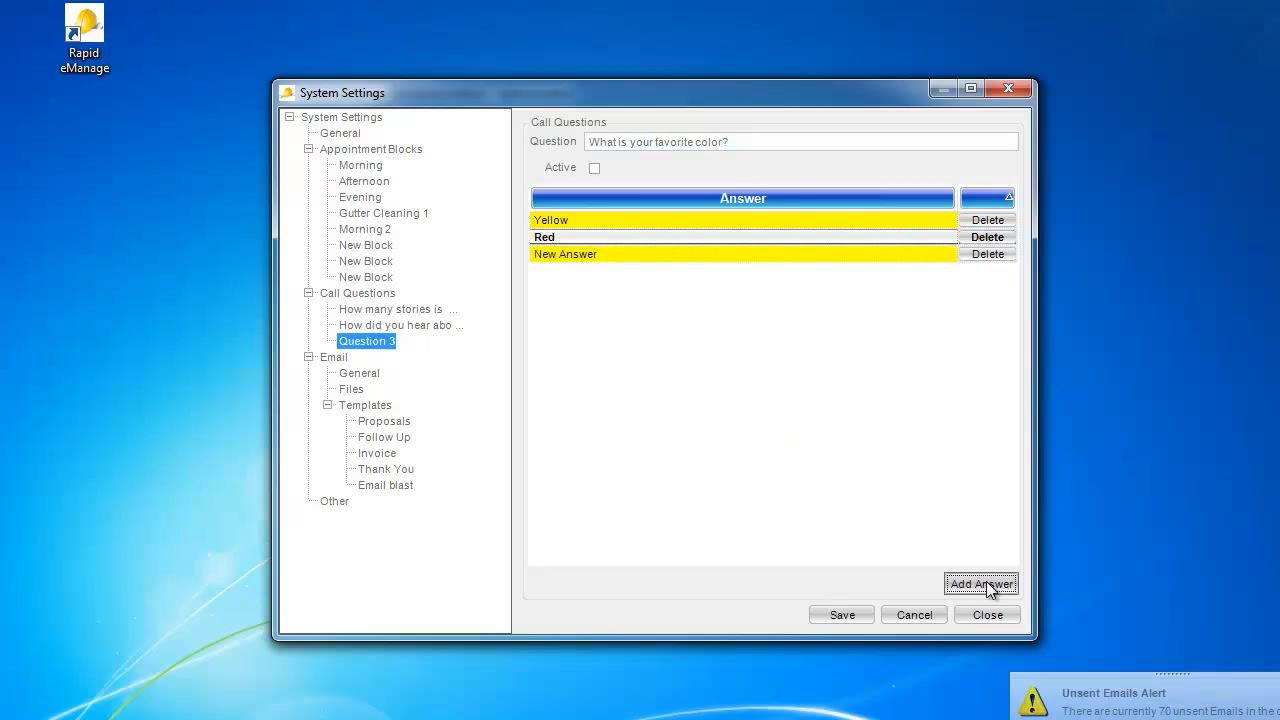
{"action": "double_click", "coordinate": [535, 255]}
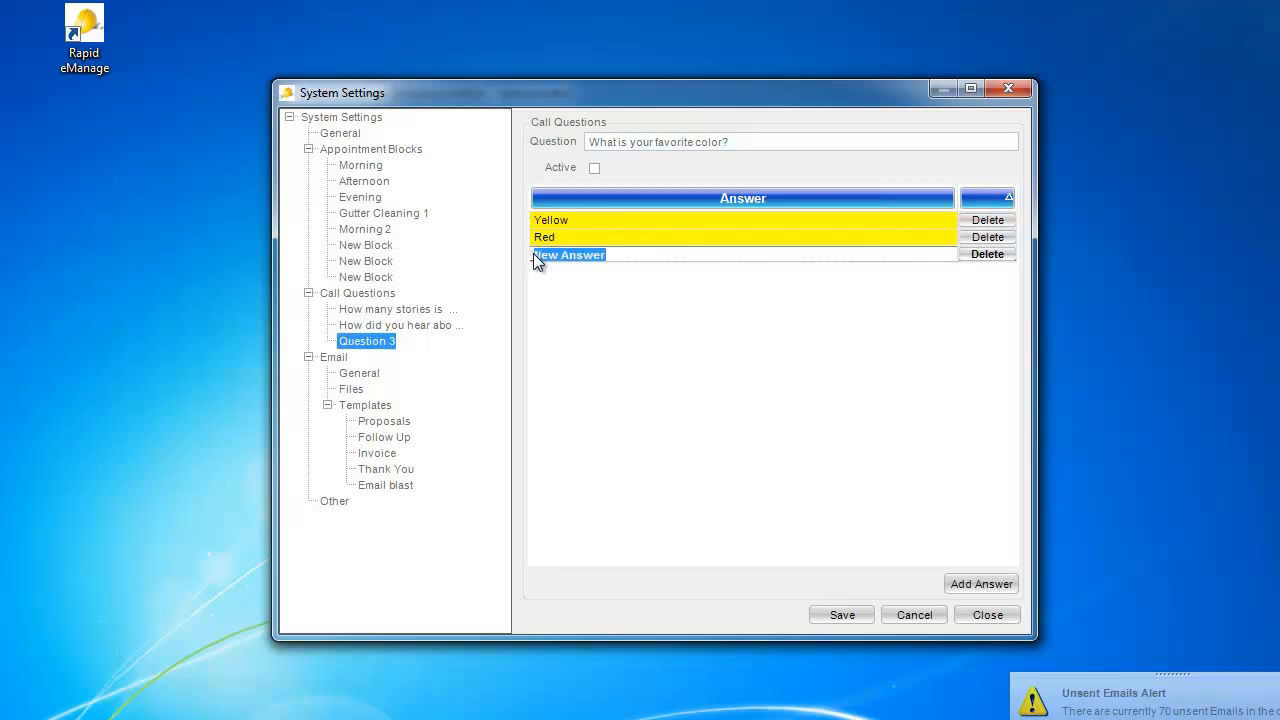
{"action": "type", "text": "Green"}
Mark the favorite color question as active, save the changes and close System Settings.
{"action": "left_click", "coordinate": [594, 169]}
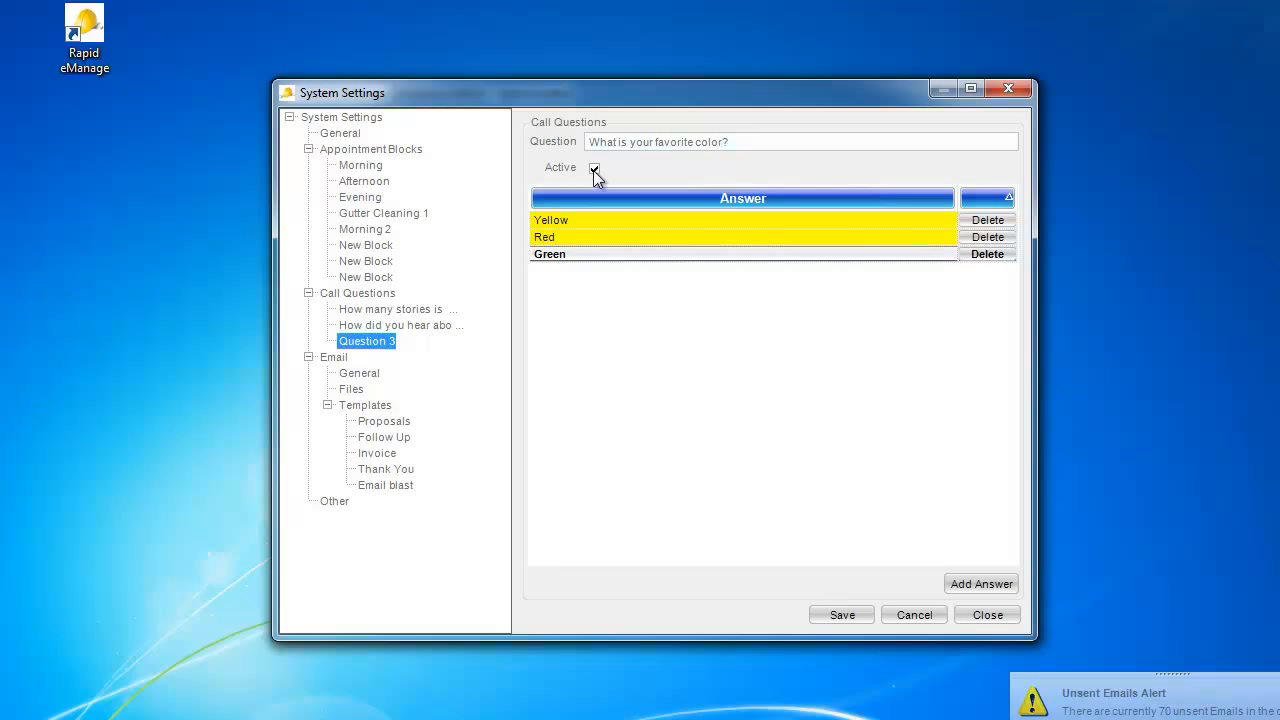
{"action": "left_click", "coordinate": [844, 613]}
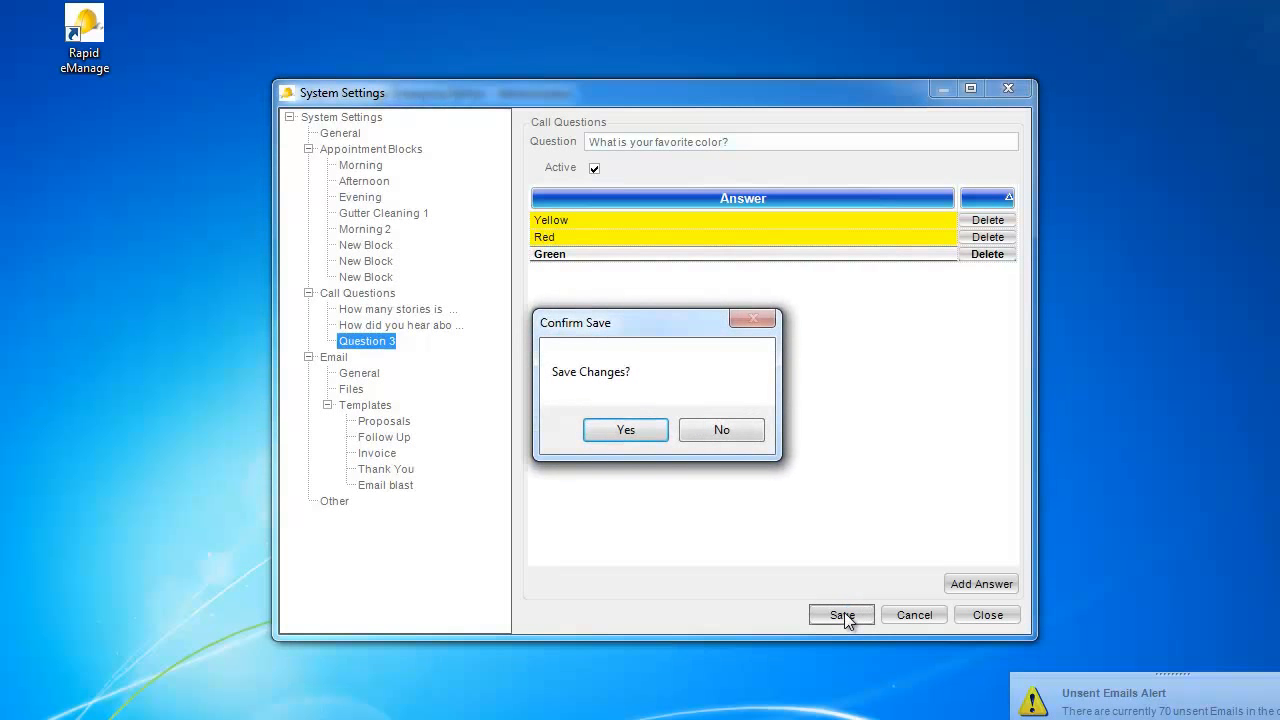
{"action": "left_click", "coordinate": [625, 430]}
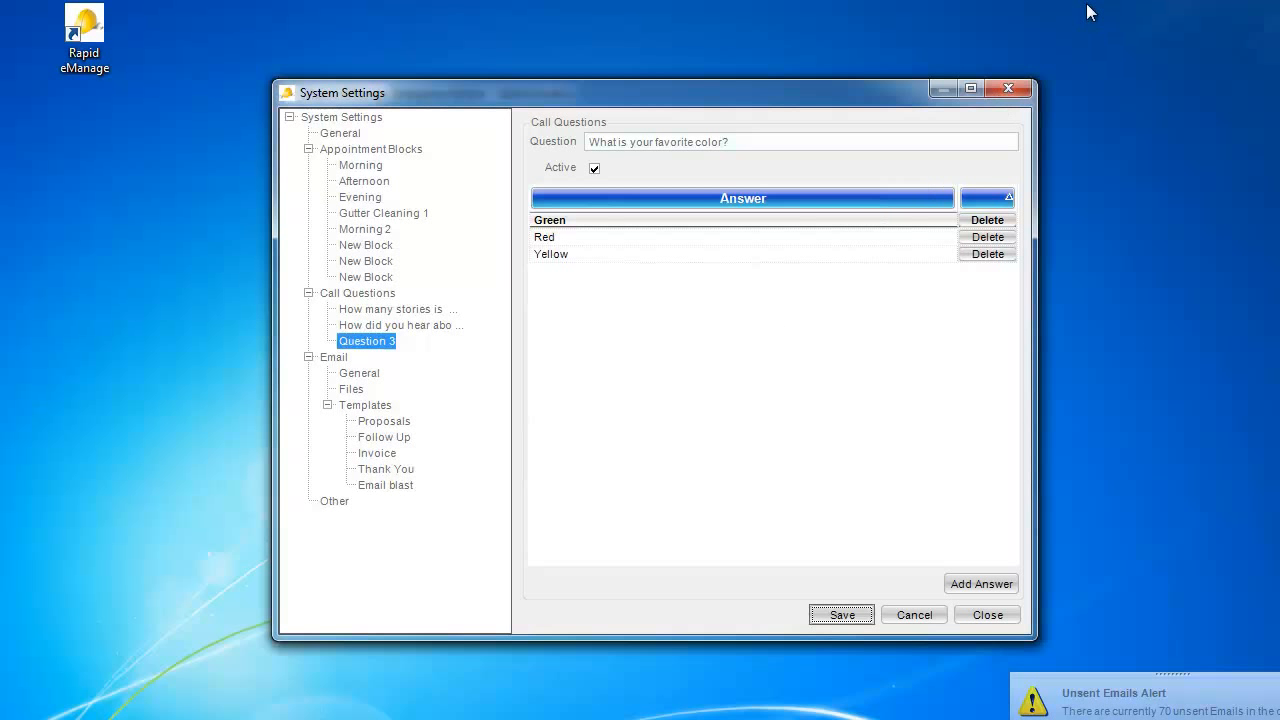
{"action": "left_click", "coordinate": [1008, 89]}
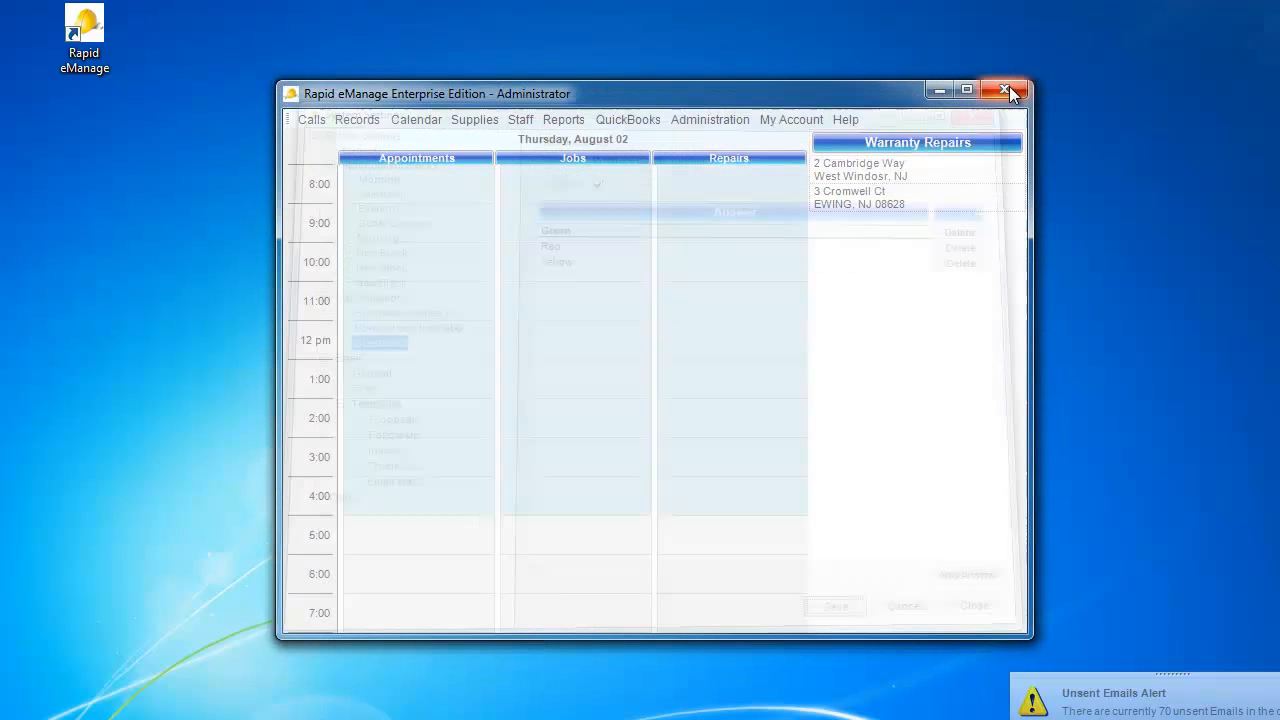
Open a new call form, check the favorite color question's answer list, then close the form.
{"action": "left_click", "coordinate": [302, 119]}
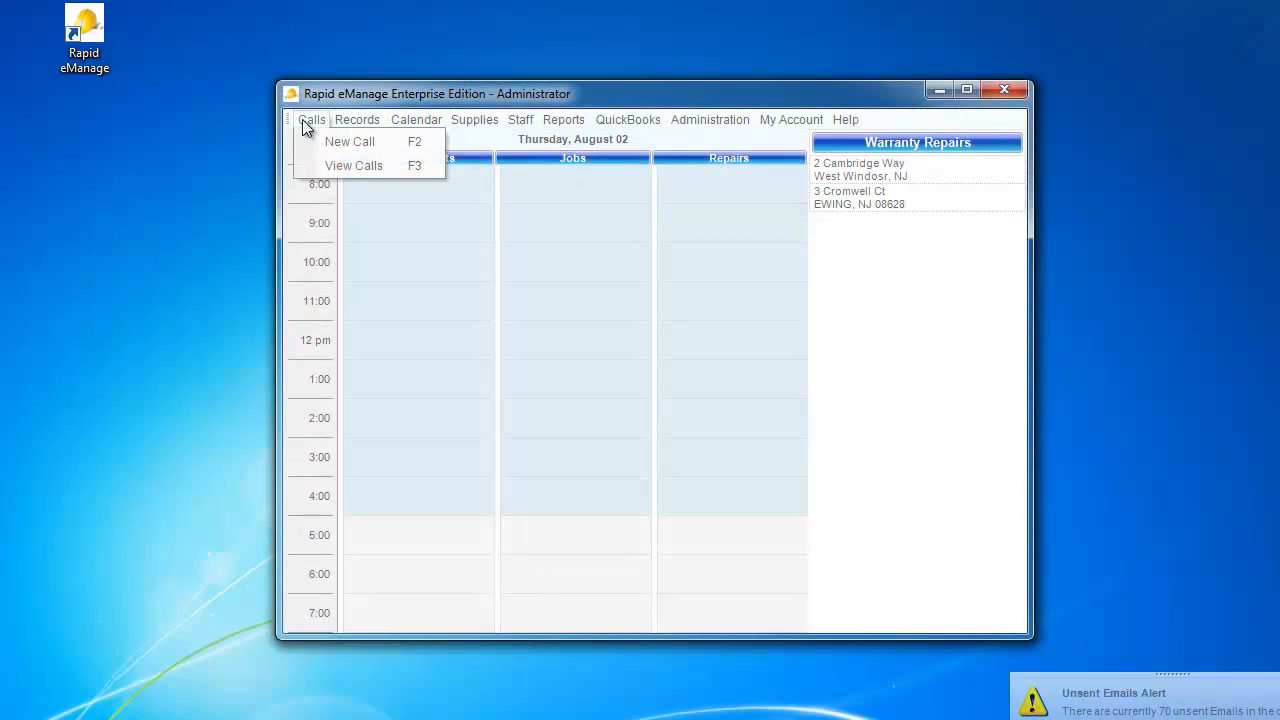
{"action": "left_click", "coordinate": [317, 141]}
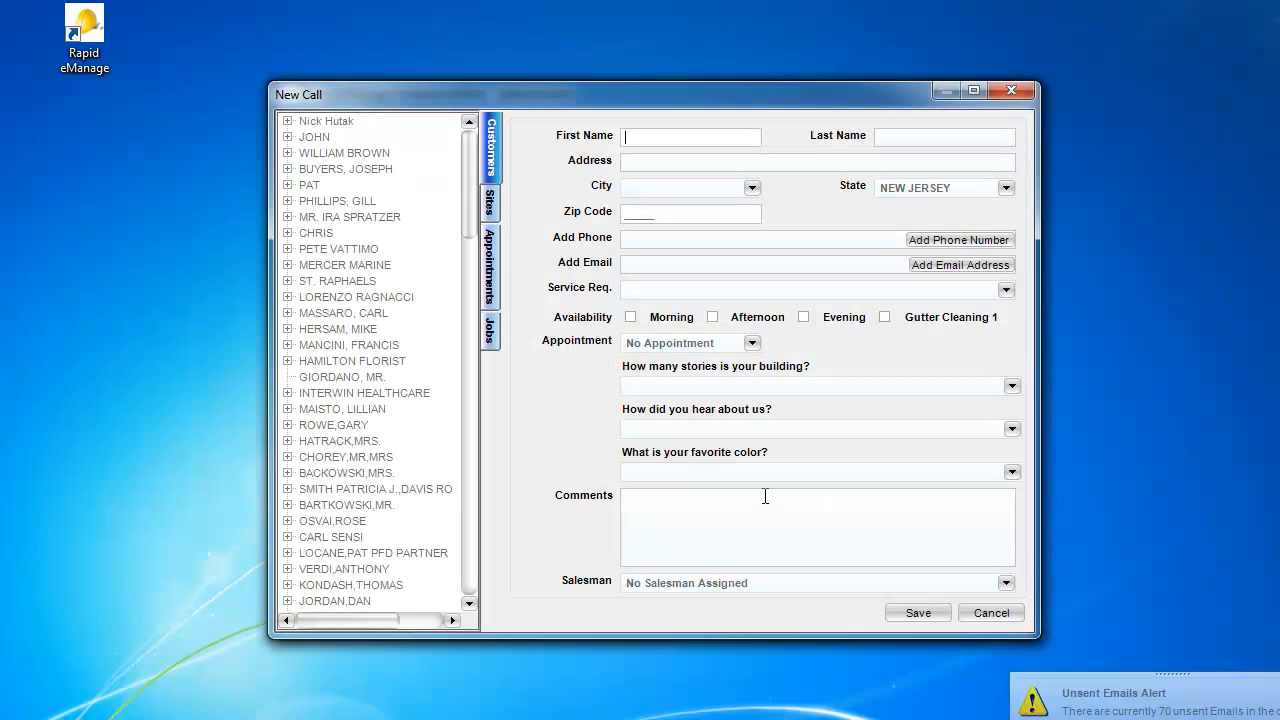
{"action": "left_click", "coordinate": [1013, 472]}
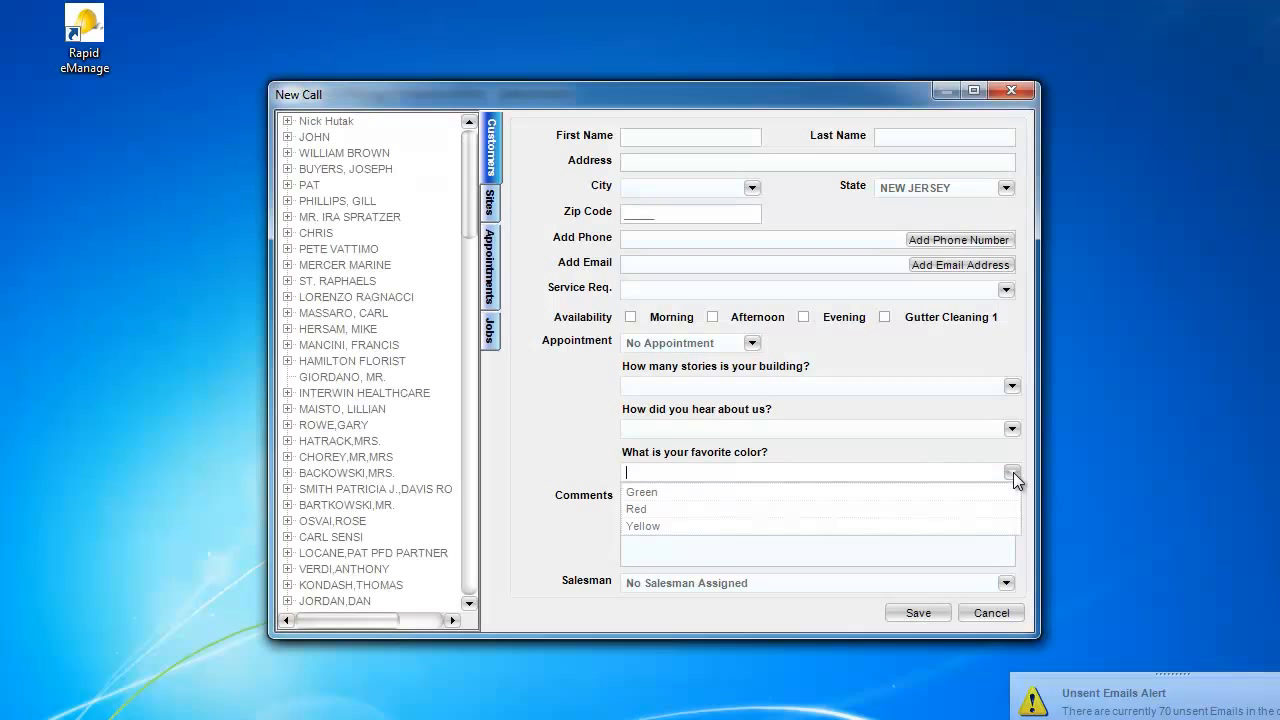
{"action": "left_click", "coordinate": [1005, 90]}
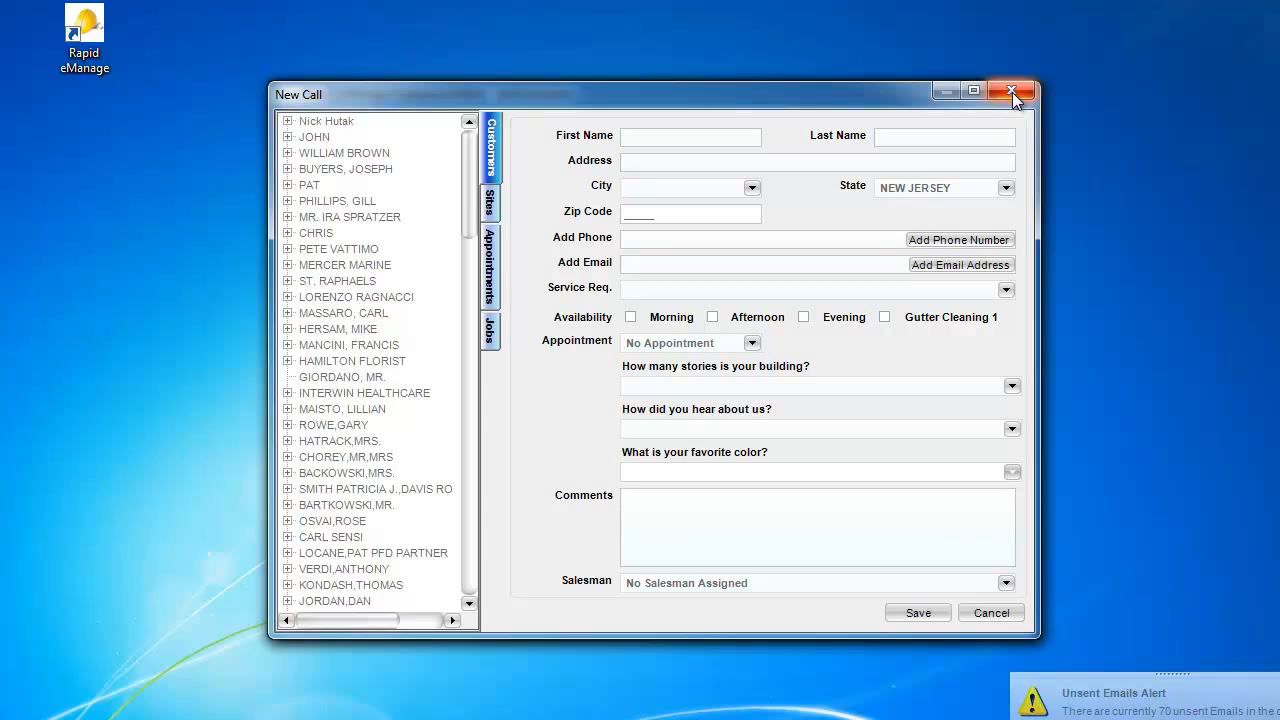
{"action": "left_click", "coordinate": [1012, 92]}
Reopen System Settings and deactivate the favorite color call question, saving the change.
{"action": "left_click", "coordinate": [705, 121]}
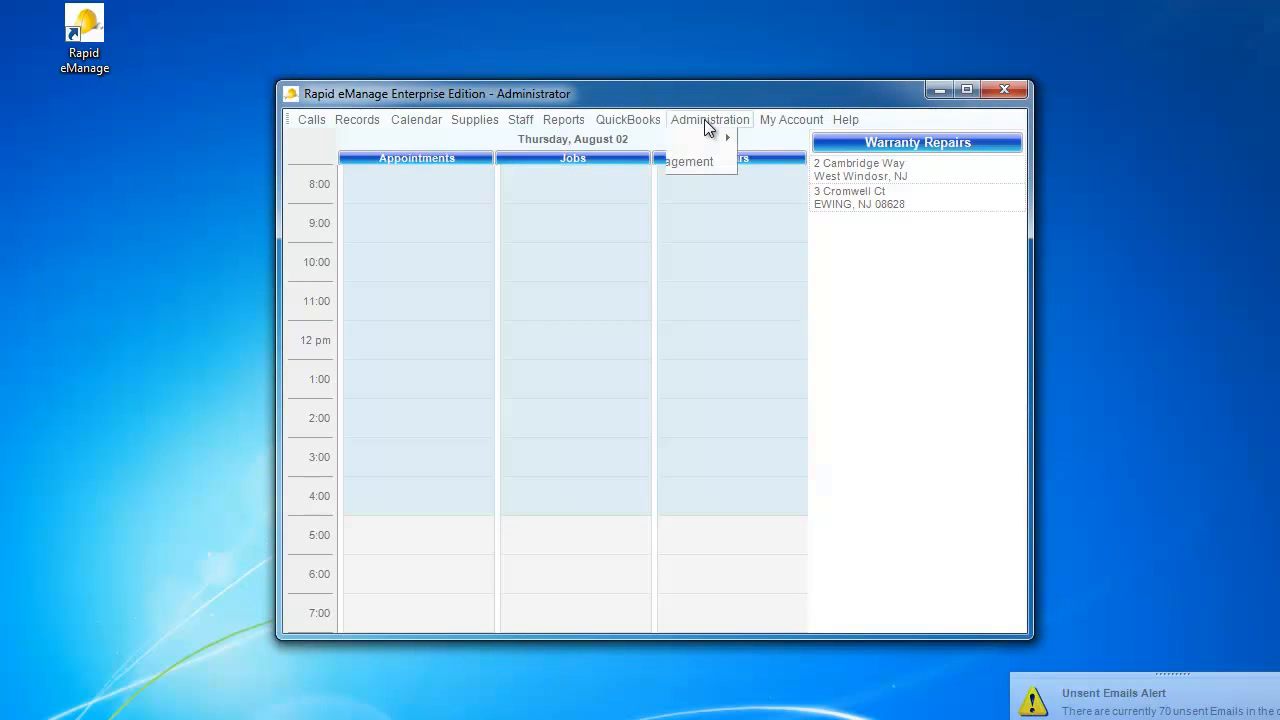
{"action": "mouse_move", "coordinate": [724, 164]}
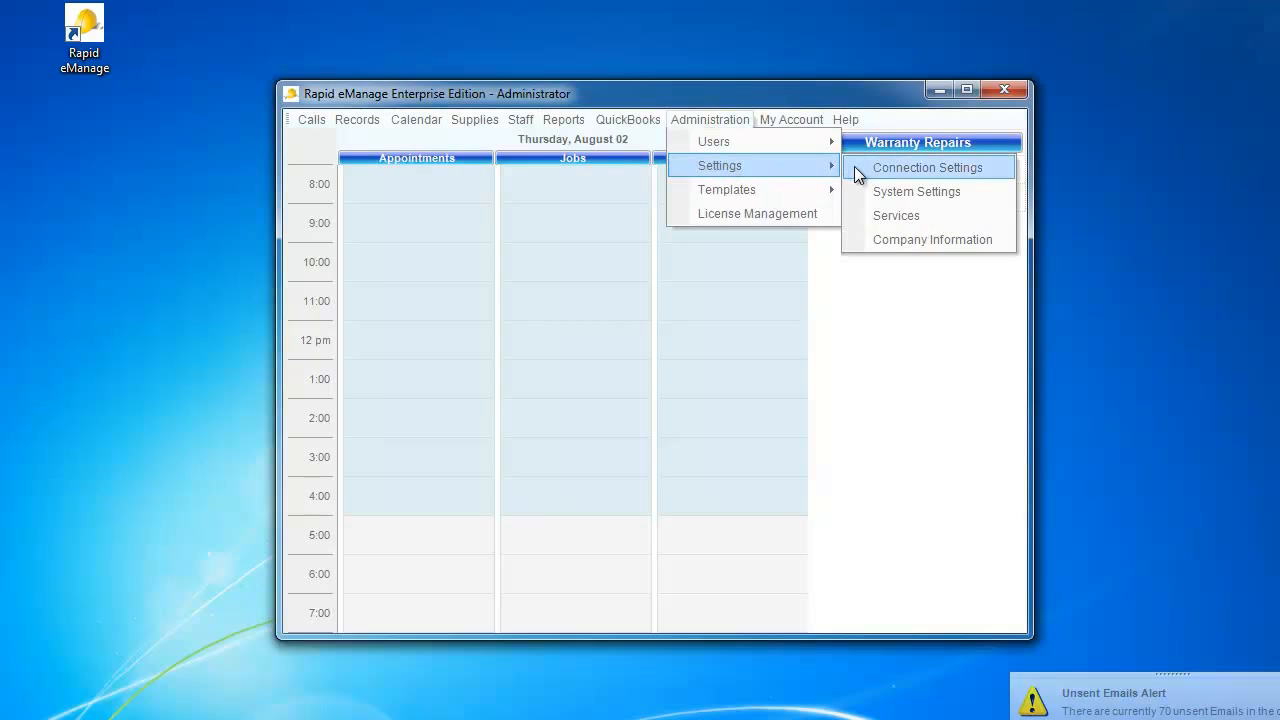
{"action": "left_click", "coordinate": [874, 191]}
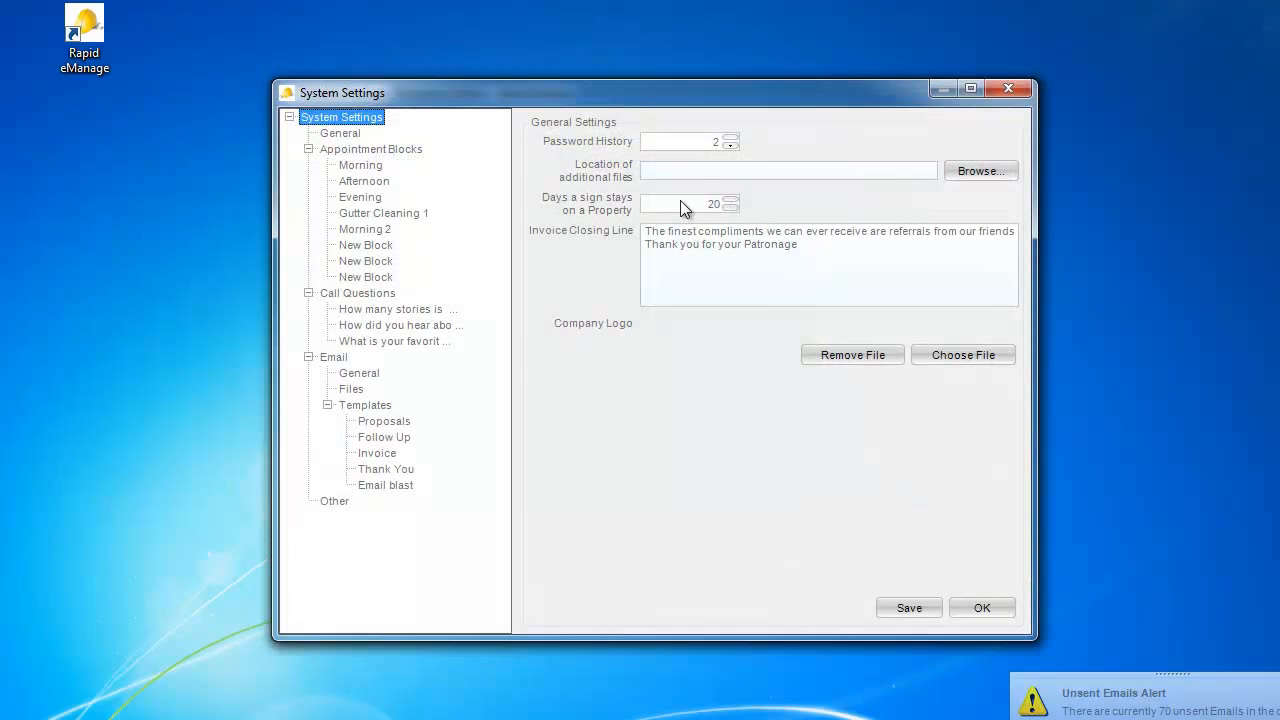
{"action": "left_click", "coordinate": [411, 342]}
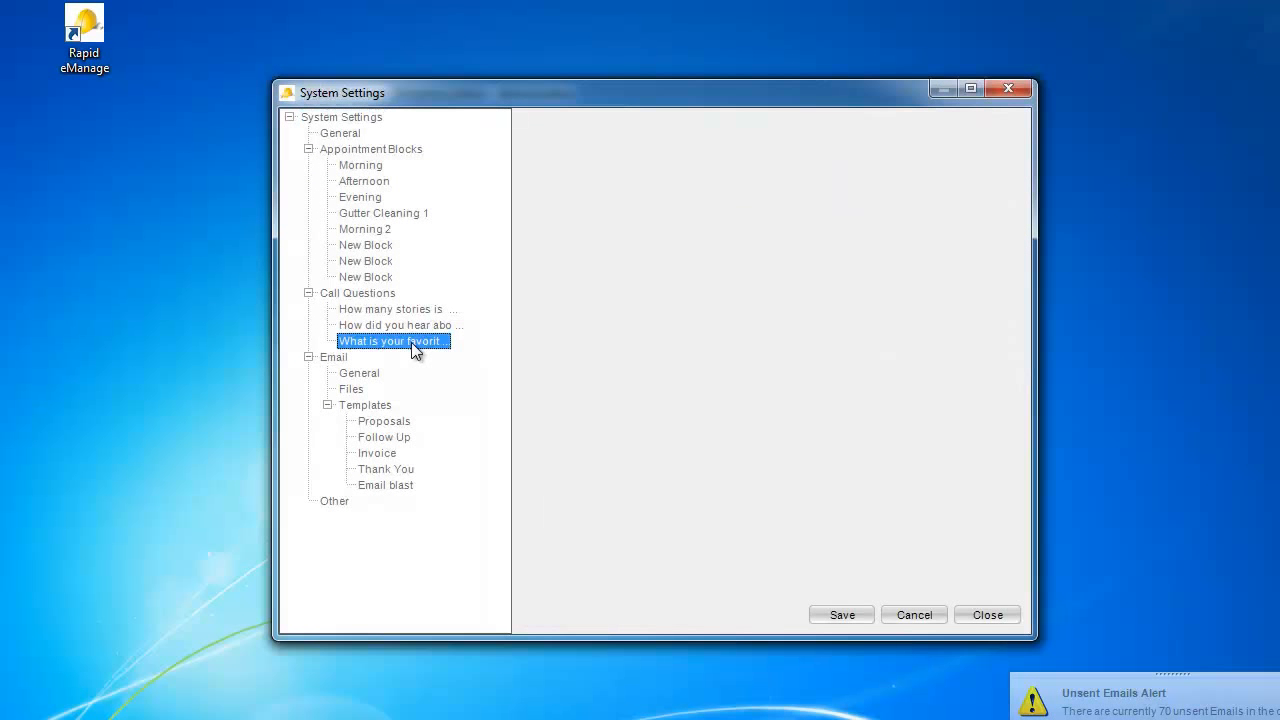
{"action": "left_click", "coordinate": [594, 169]}
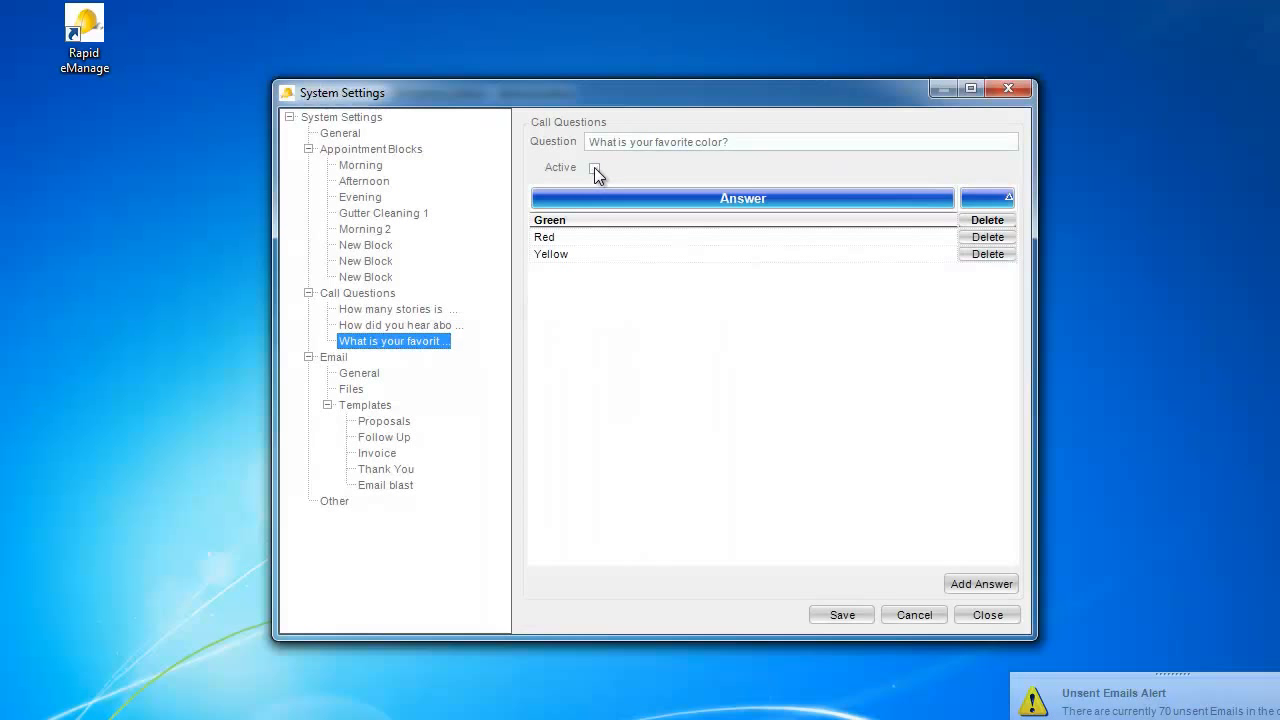
{"action": "left_click", "coordinate": [839, 613]}
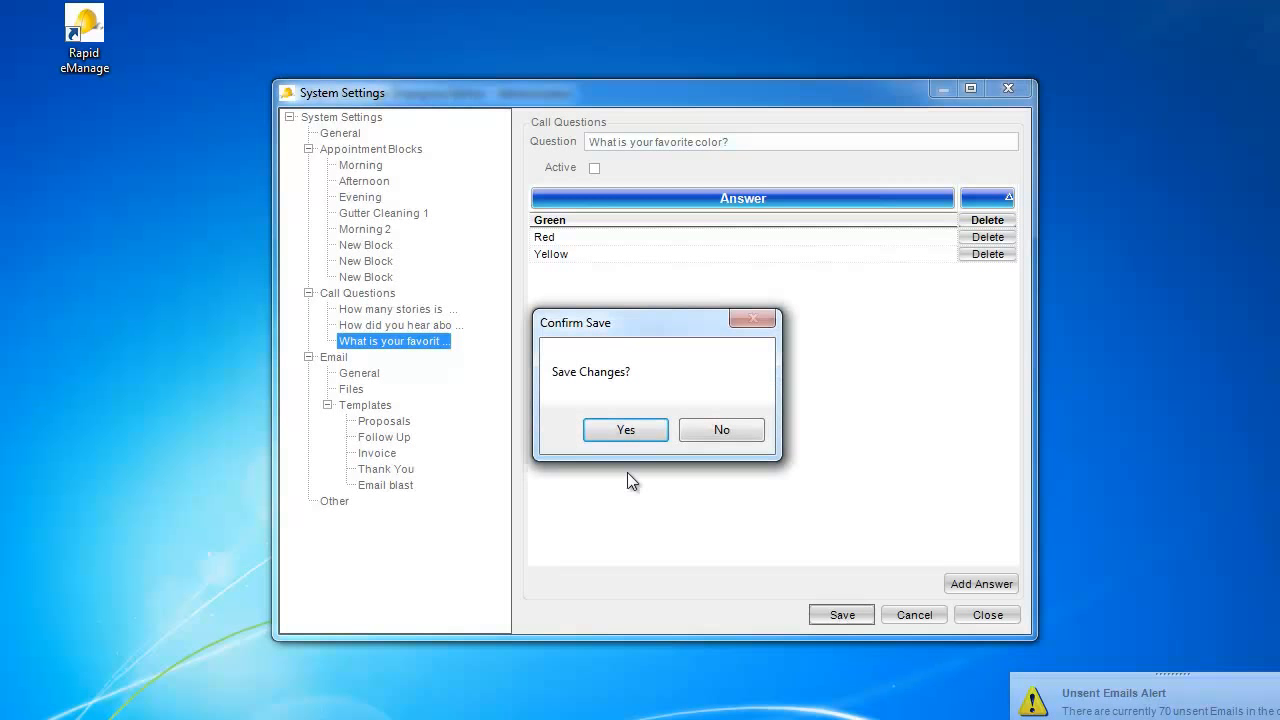
{"action": "left_click", "coordinate": [625, 430]}
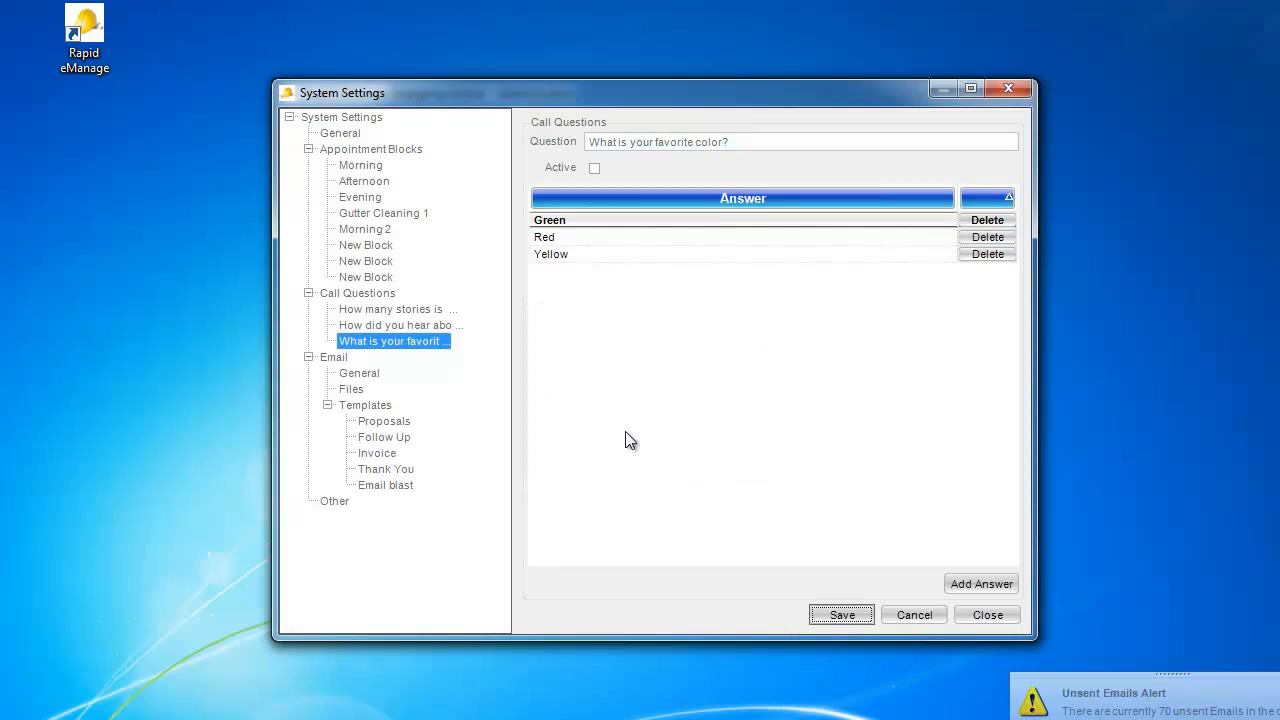
{"action": "left_click", "coordinate": [1004, 88]}
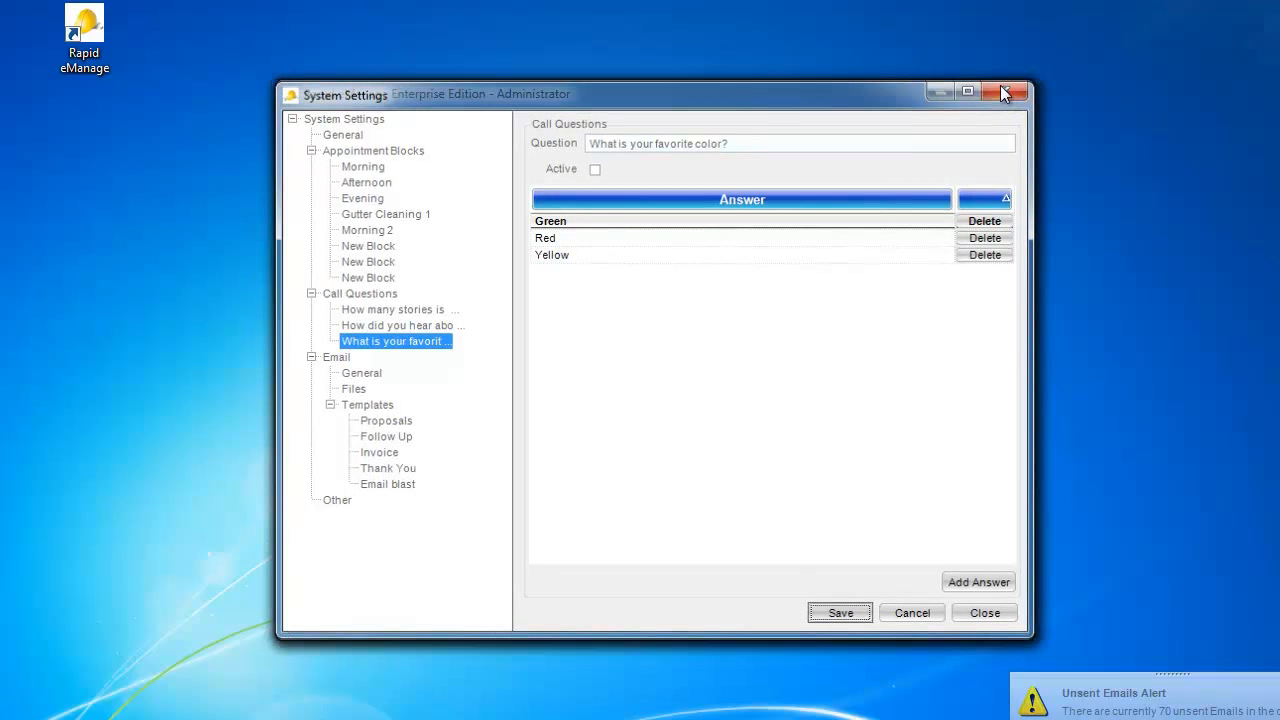
Close System Settings, open a new call form to review its questions, then close it.
{"action": "left_click", "coordinate": [303, 119]}
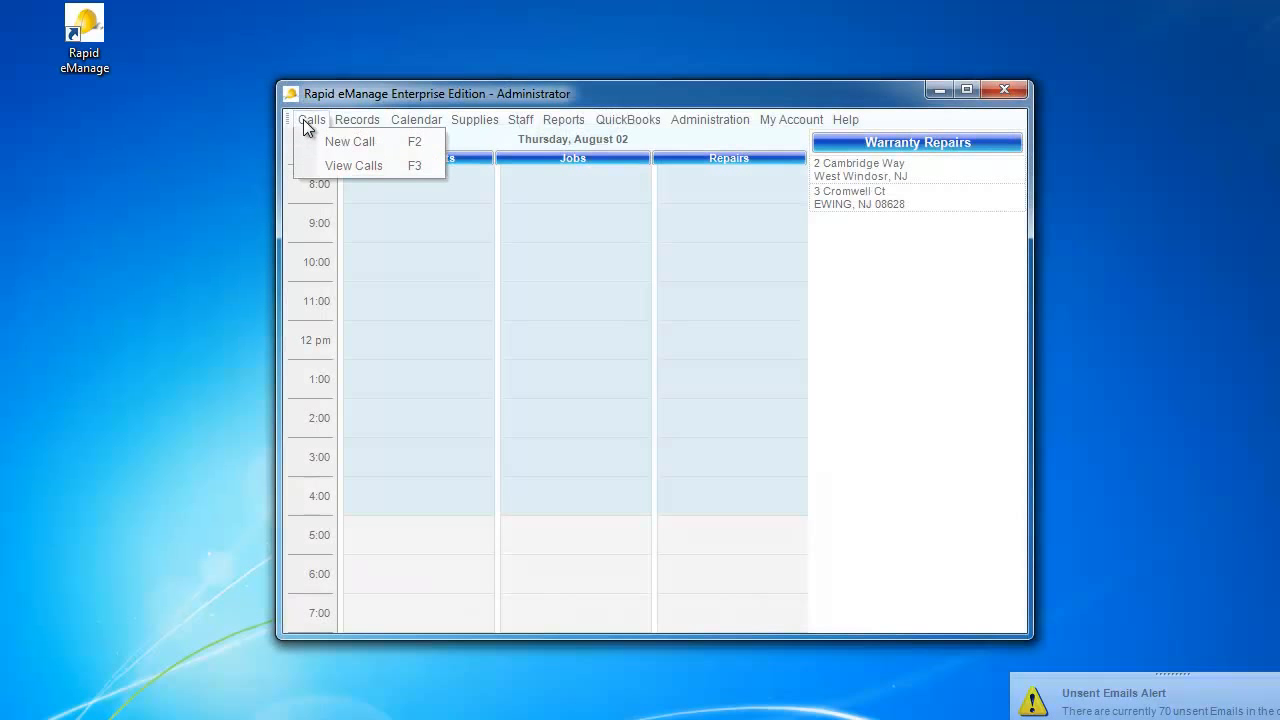
{"action": "left_click", "coordinate": [324, 141]}
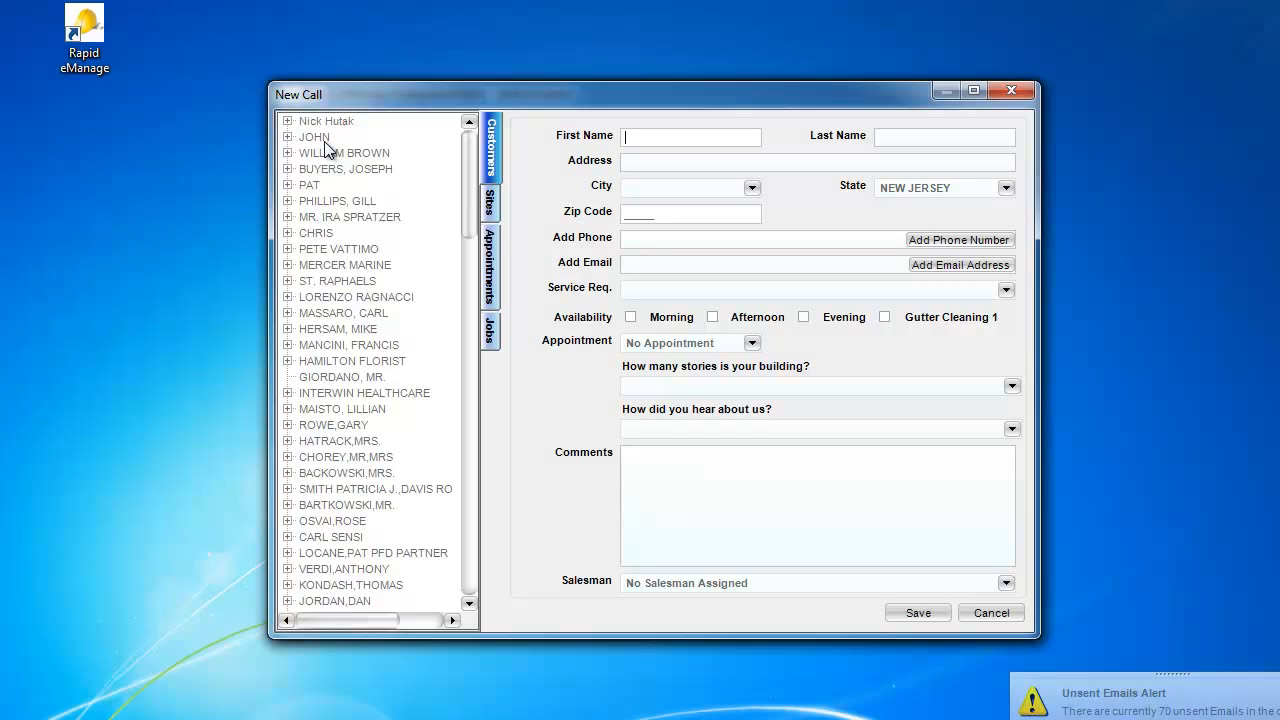
{"action": "left_click", "coordinate": [1008, 92]}
Open System Settings and review the Proposals and Email blast email templates.
{"action": "left_click", "coordinate": [704, 120]}
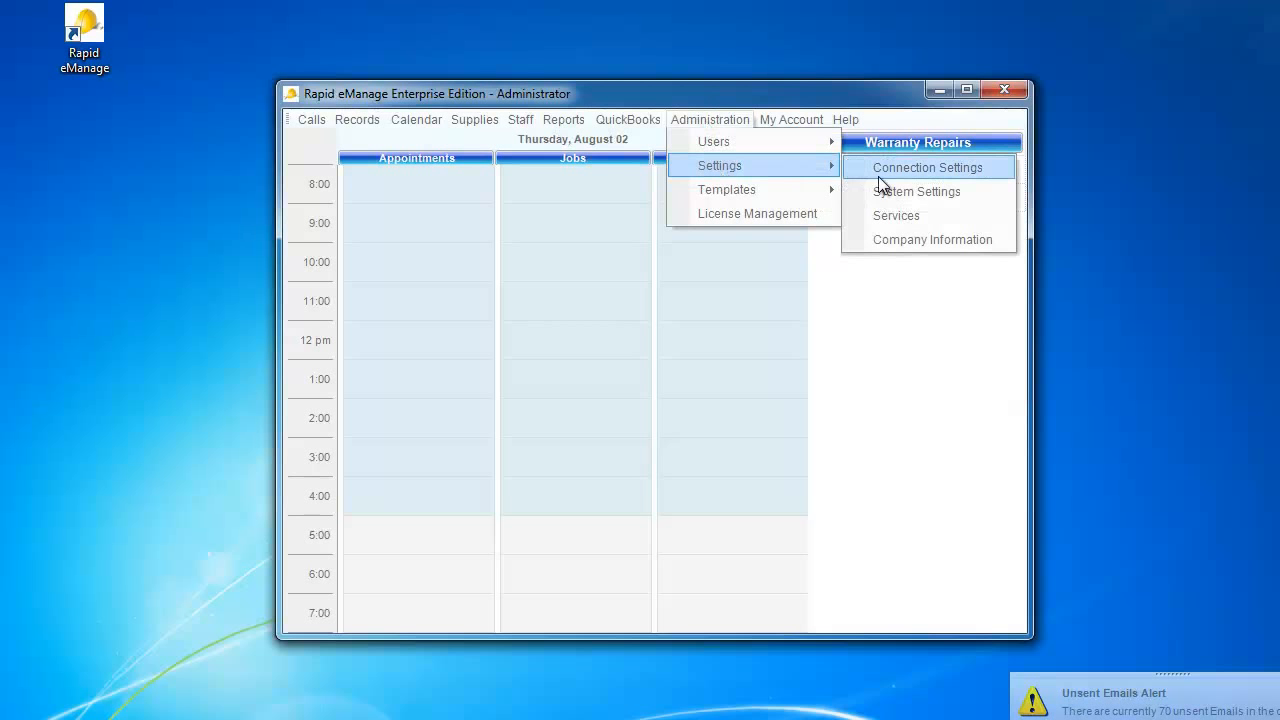
{"action": "left_click", "coordinate": [883, 193]}
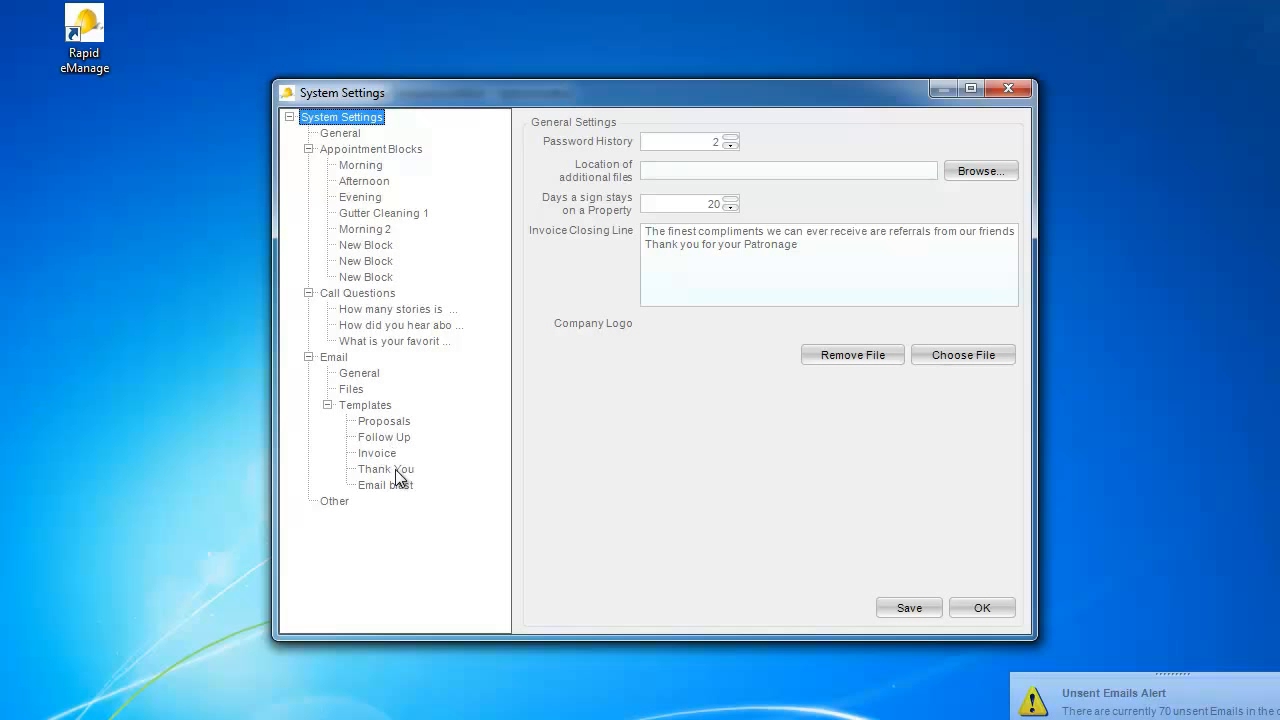
{"action": "left_click", "coordinate": [385, 424]}
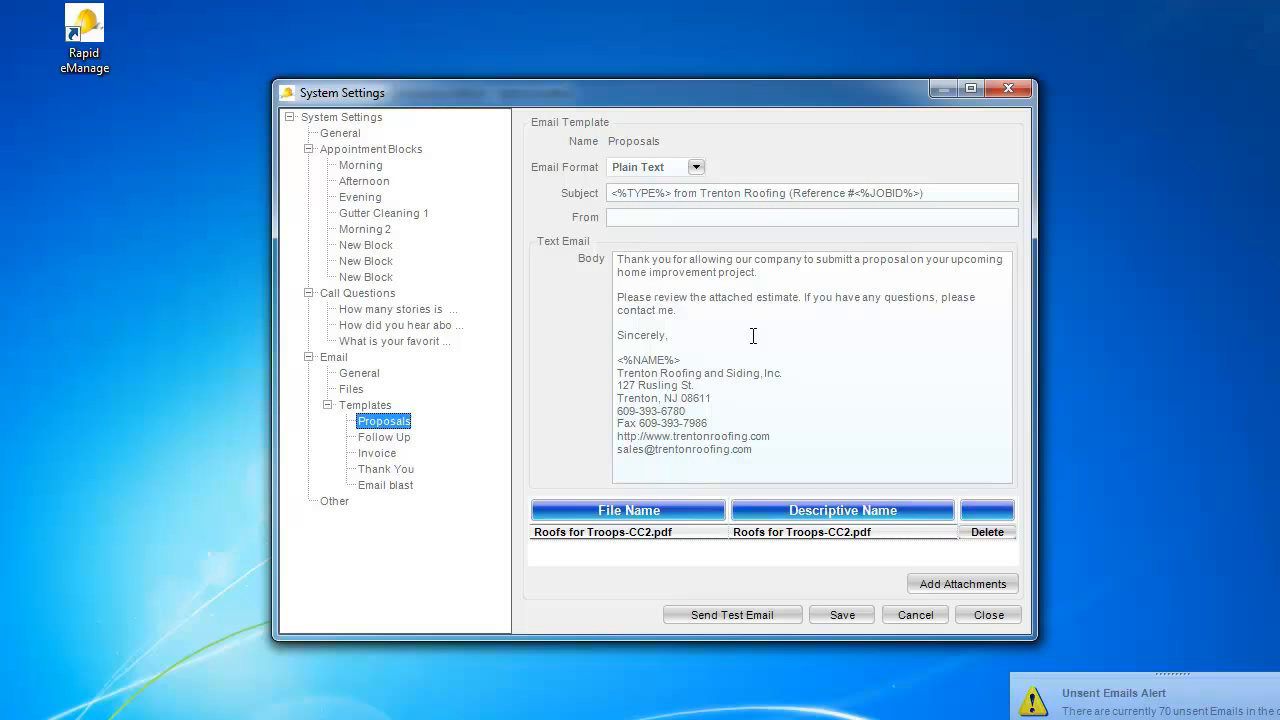
{"action": "left_click", "coordinate": [383, 485]}
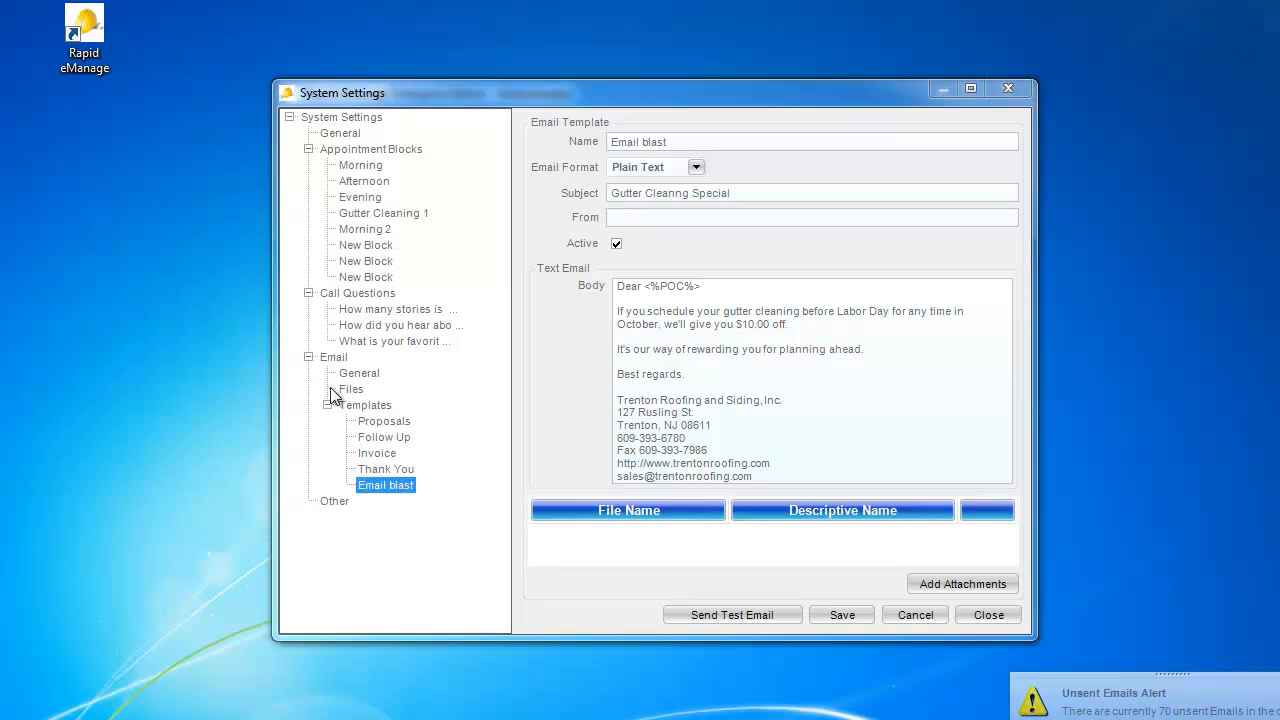
Add a new email template named "New template".
{"action": "left_click", "coordinate": [366, 406]}
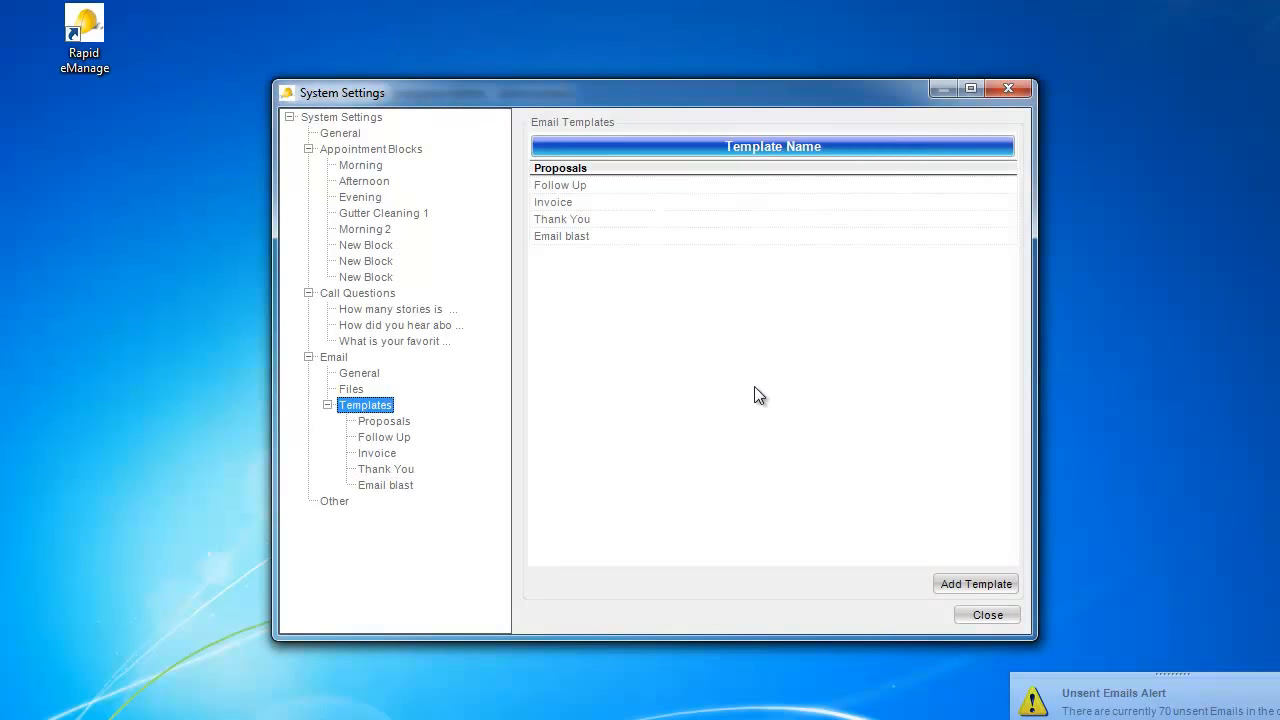
{"action": "left_click", "coordinate": [960, 583]}
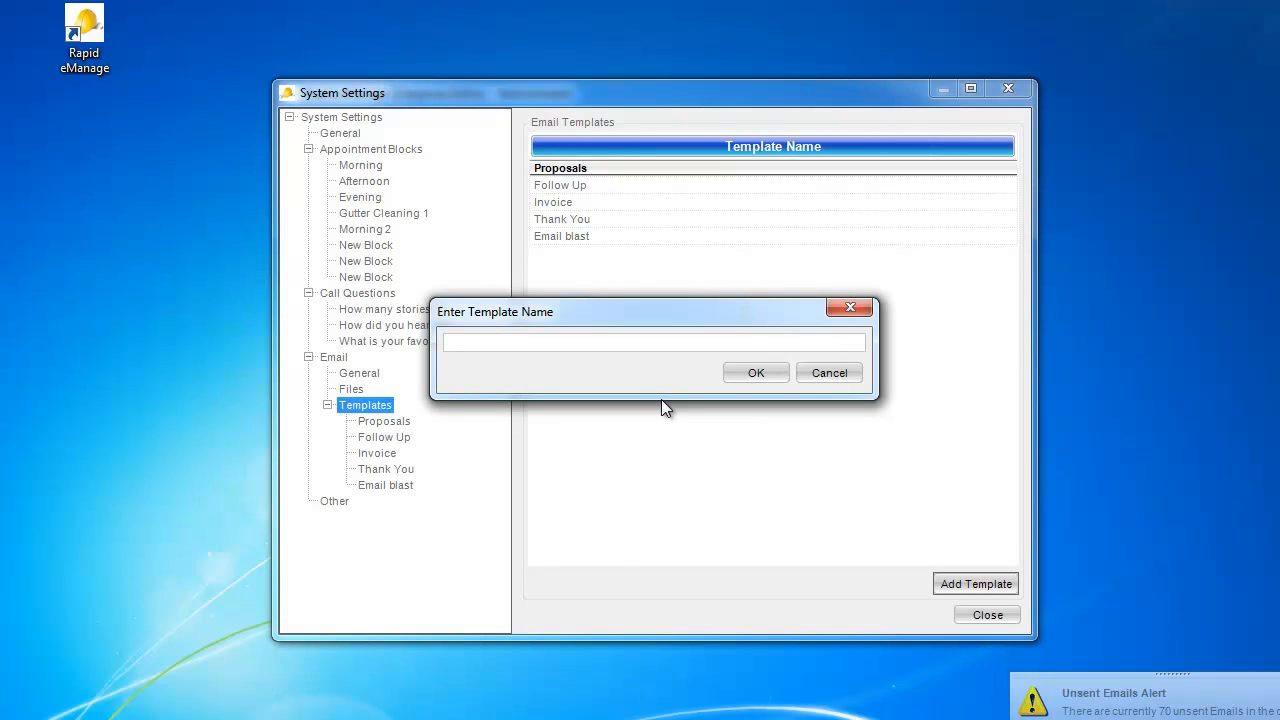
{"action": "type", "text": "New template"}
{"action": "left_click", "coordinate": [755, 373]}
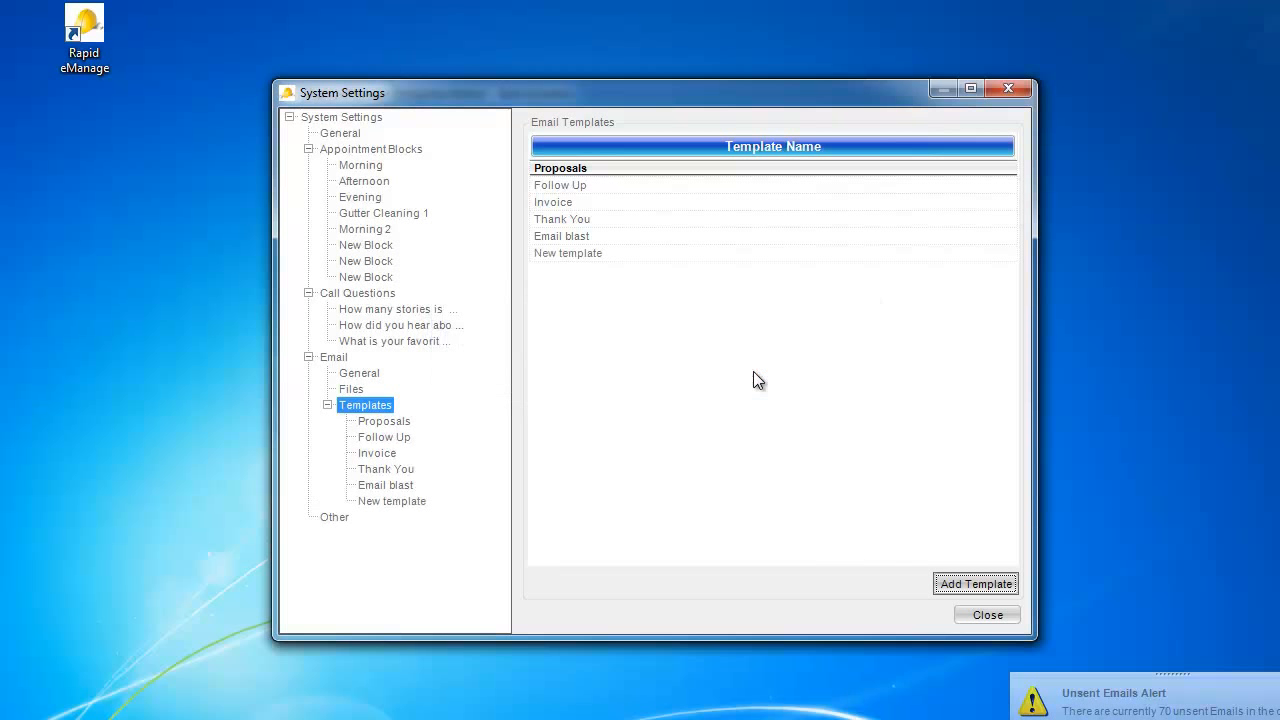
Open the New template for editing and start adding an attachment to it.
{"action": "left_click", "coordinate": [605, 256]}
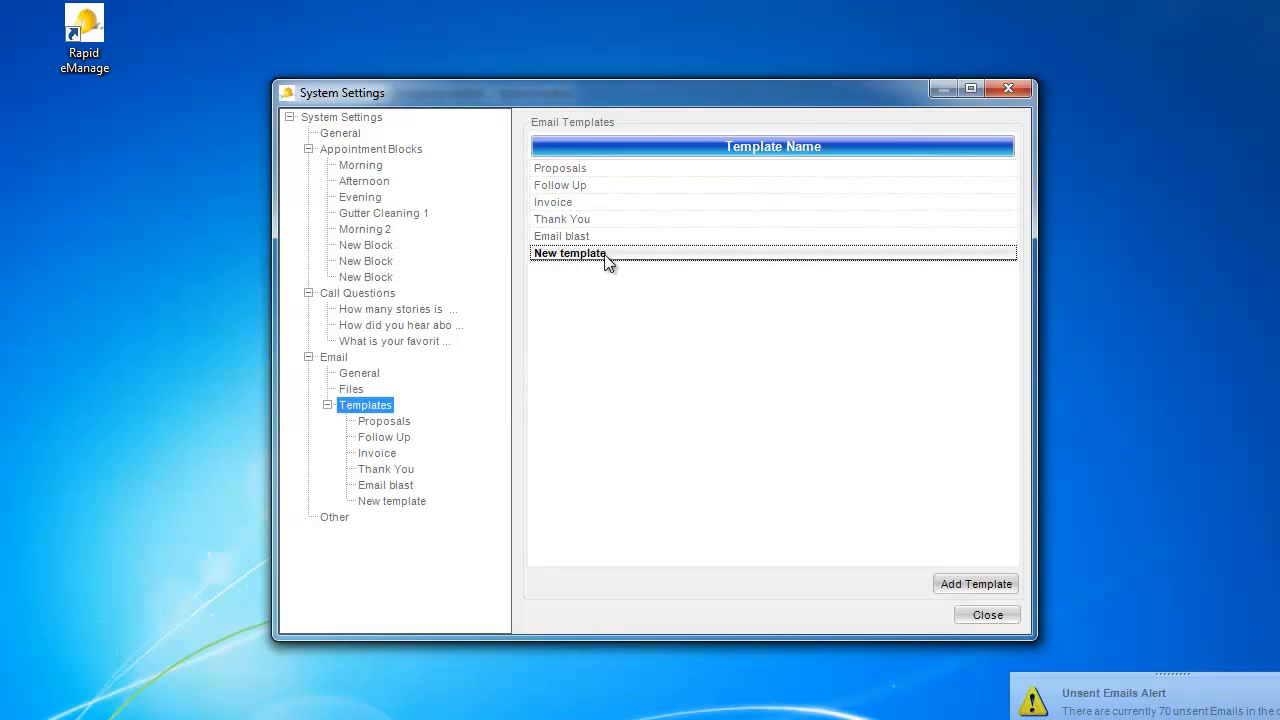
{"action": "double_click", "coordinate": [605, 254]}
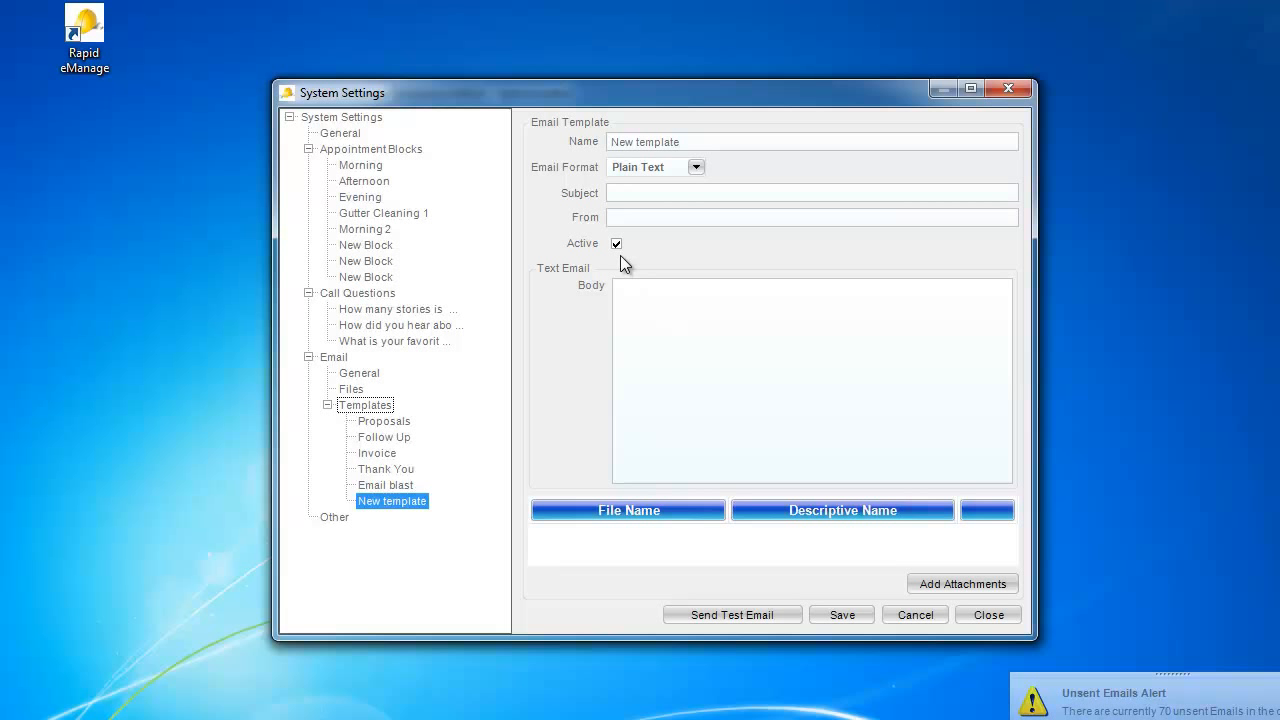
{"action": "left_click", "coordinate": [938, 584]}
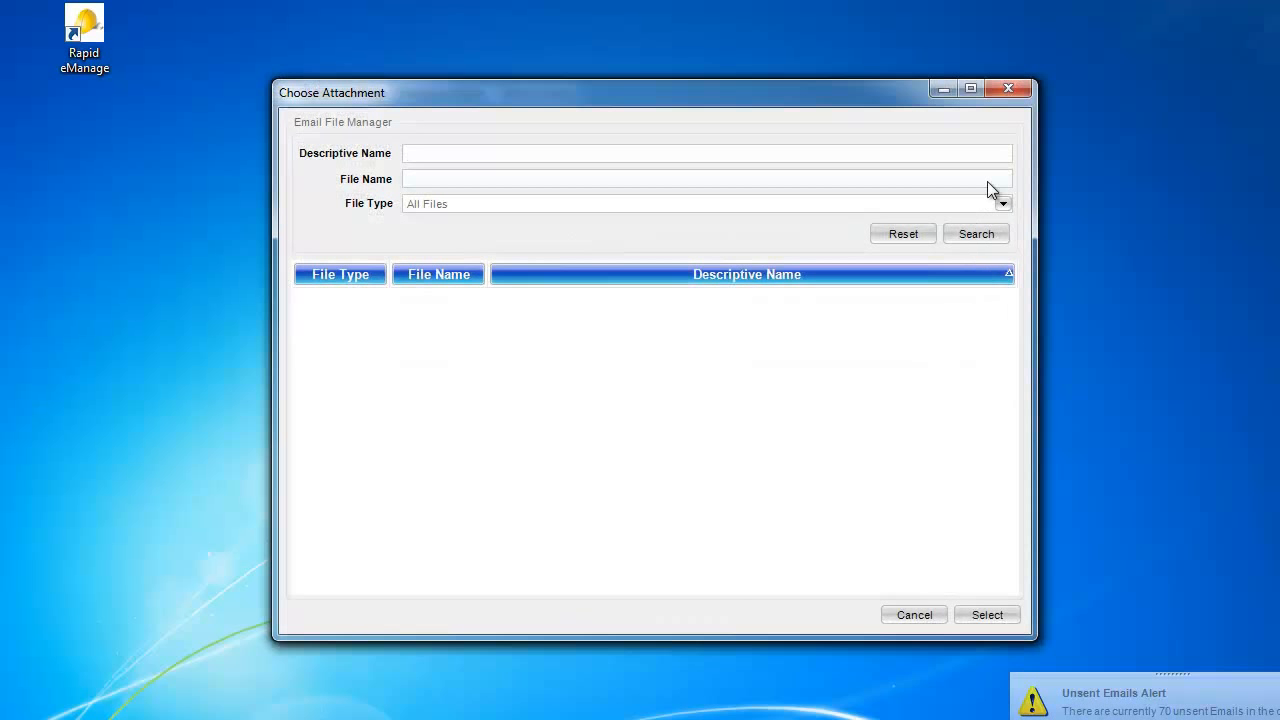
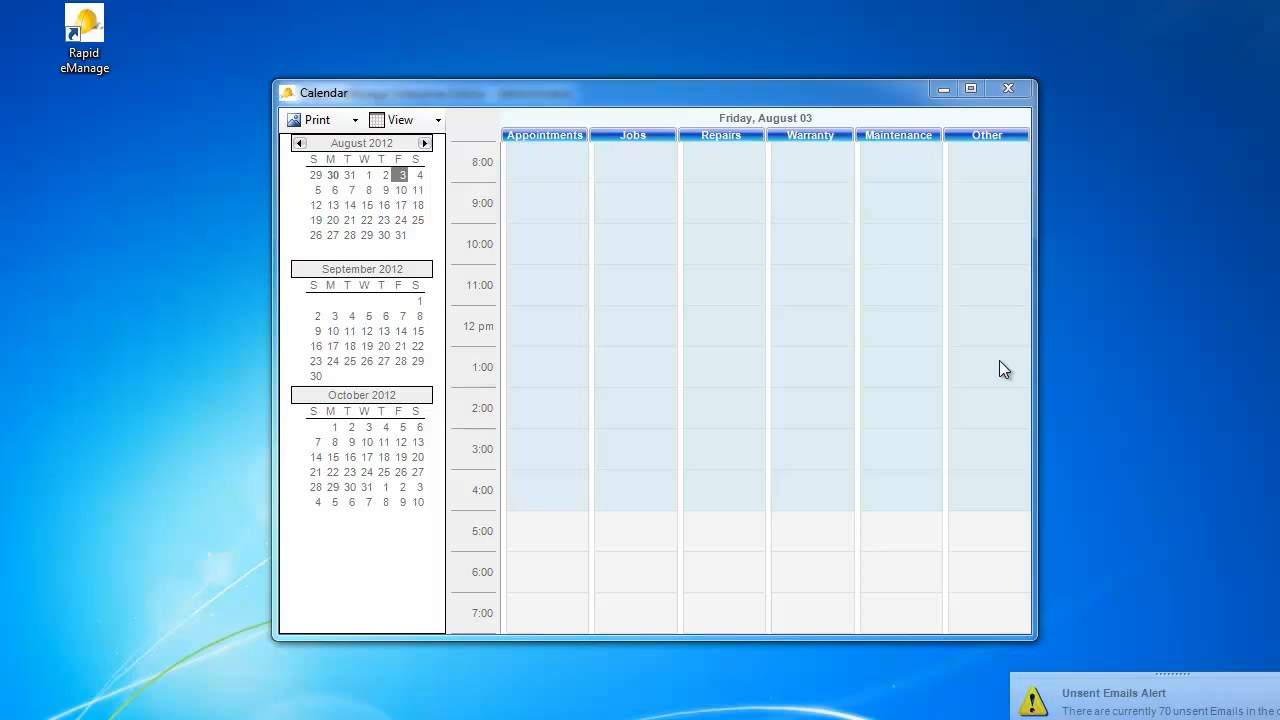
Close the calendar window and open a new call form.
{"action": "left_click", "coordinate": [1008, 88]}
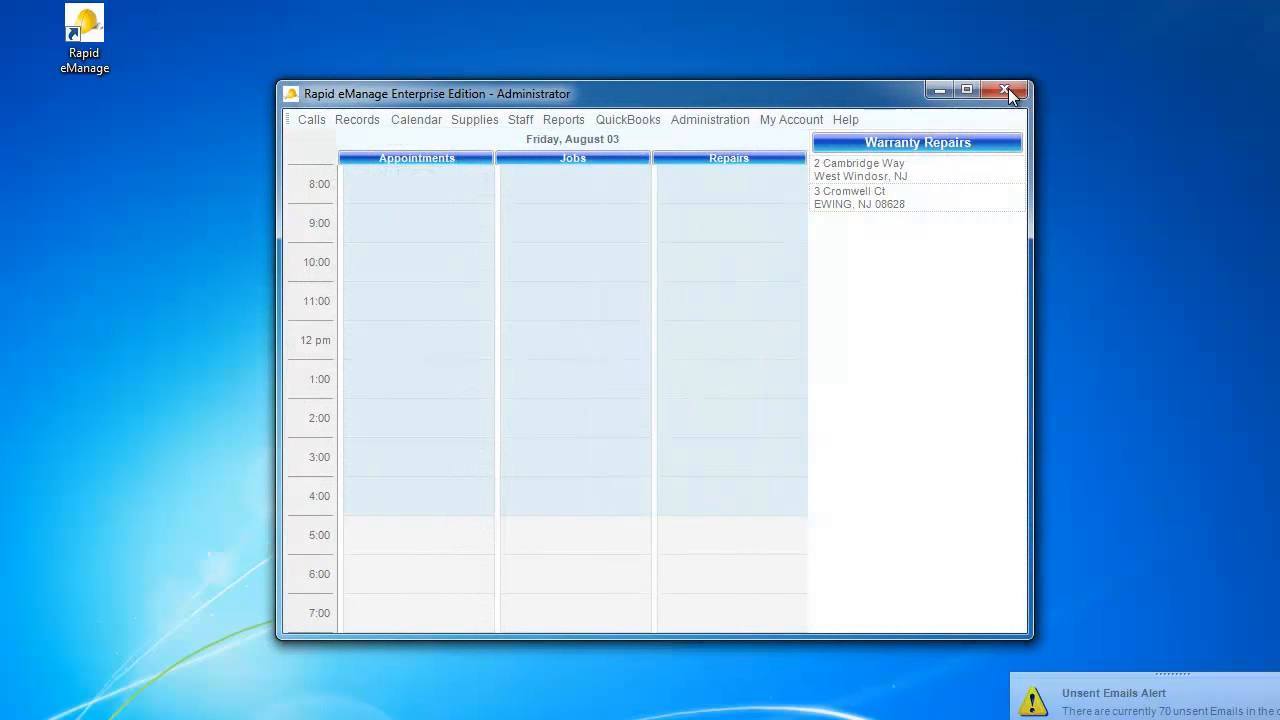
{"action": "left_click", "coordinate": [1002, 146]}
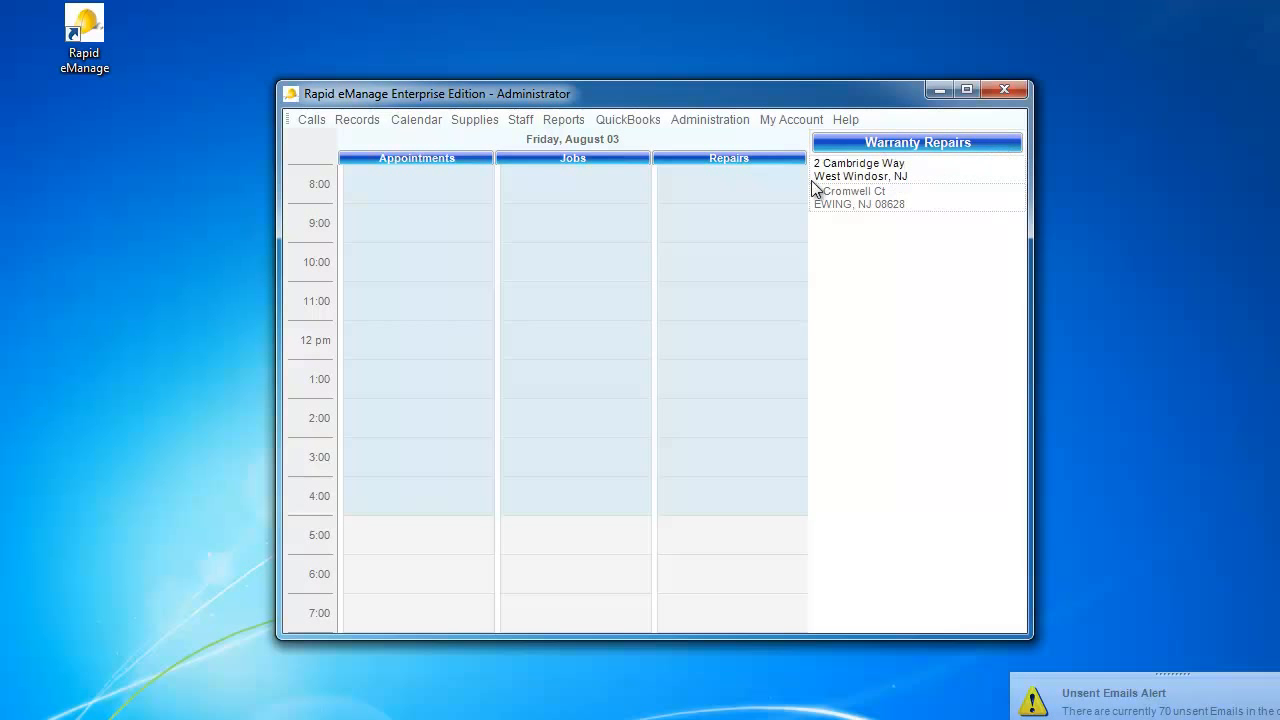
{"action": "left_click", "coordinate": [312, 120]}
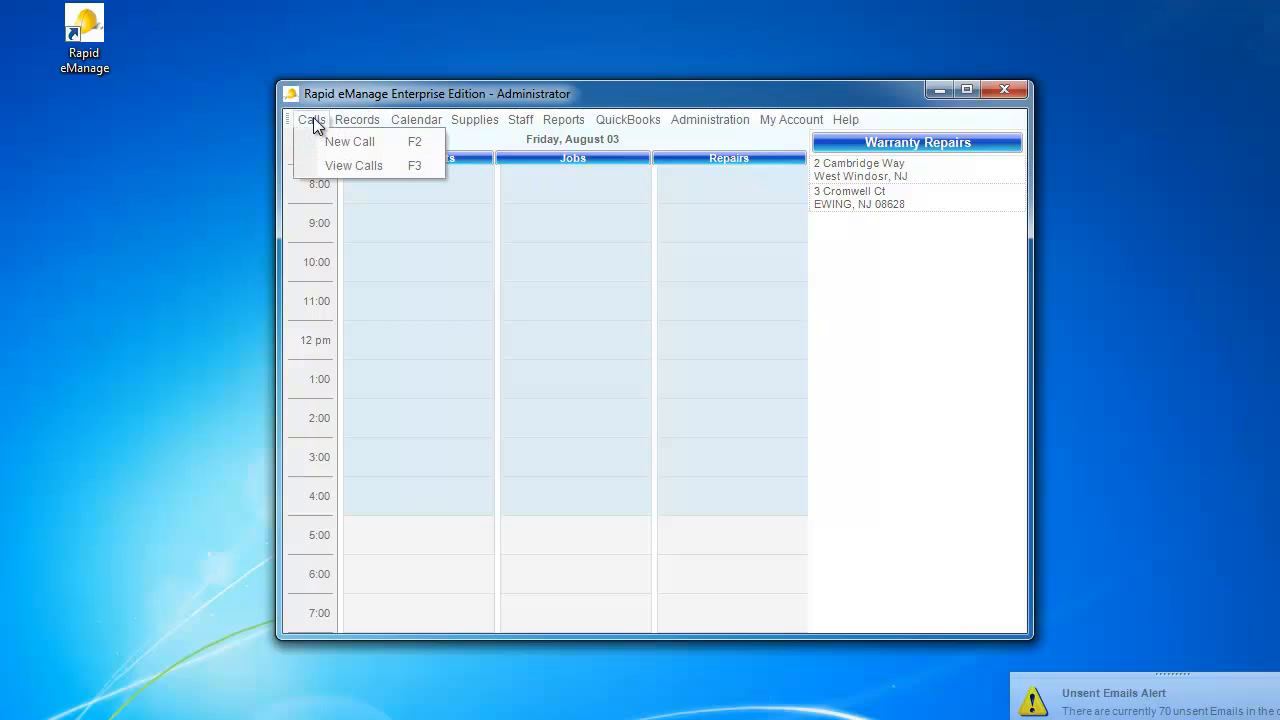
{"action": "left_click", "coordinate": [332, 146]}
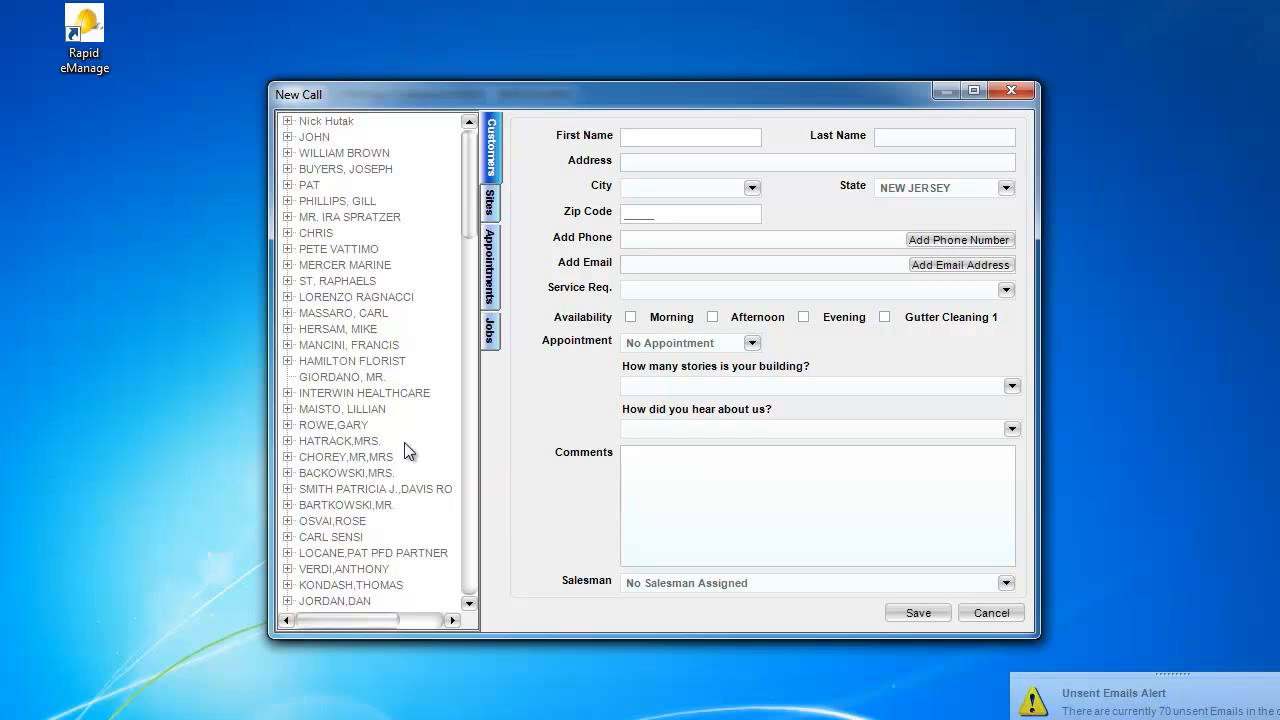
Search the sites list by the customer's house number and load the first customer at that site.
{"action": "left_click", "coordinate": [488, 206]}
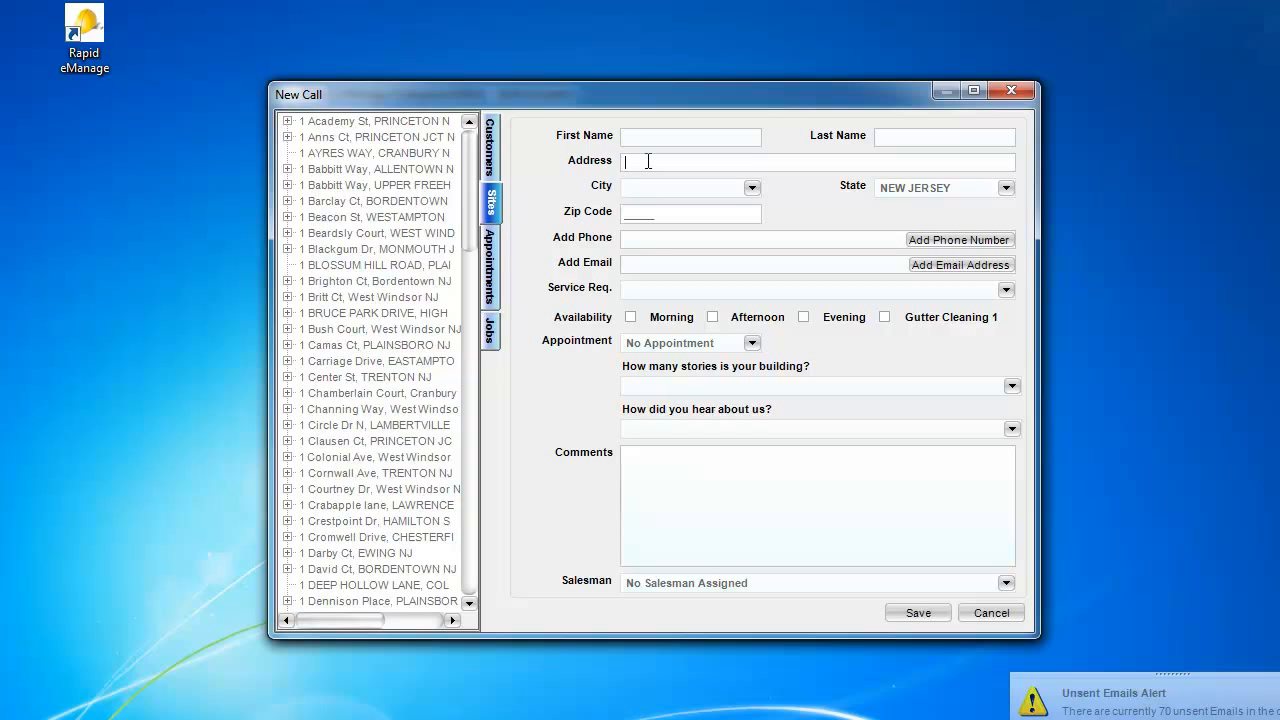
{"action": "type", "text": "2"}
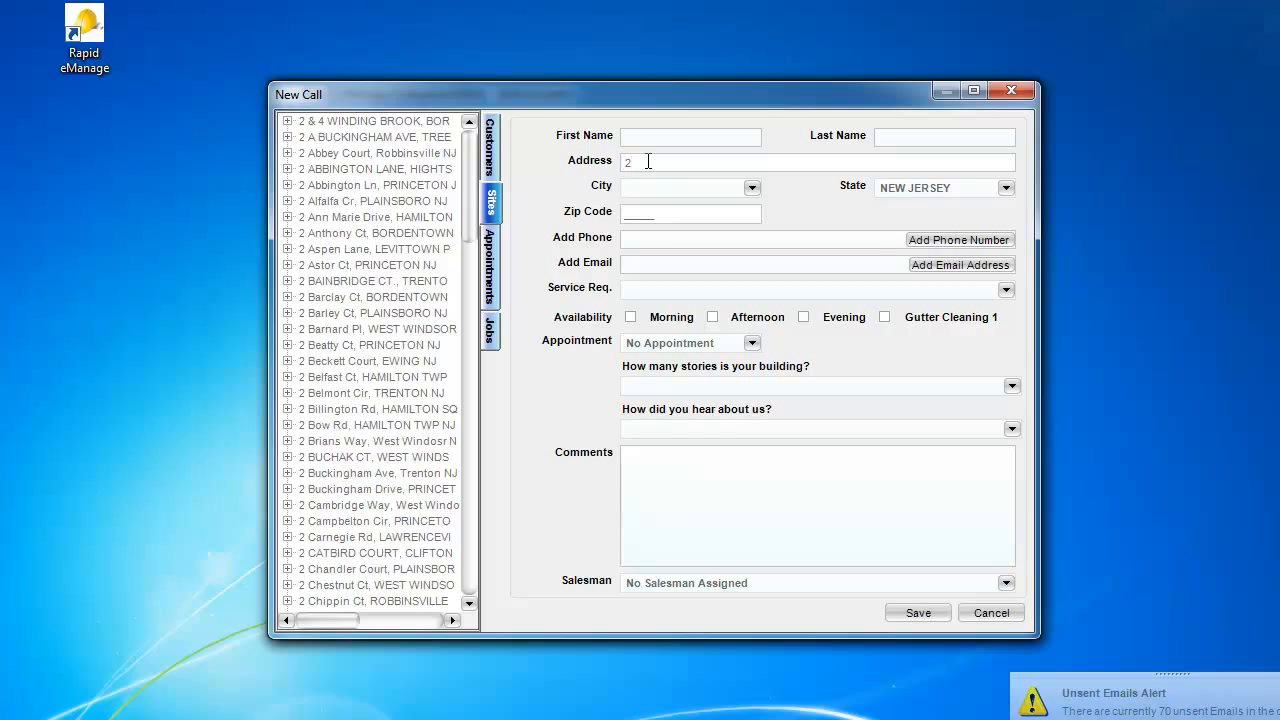
{"action": "type", "text": "0"}
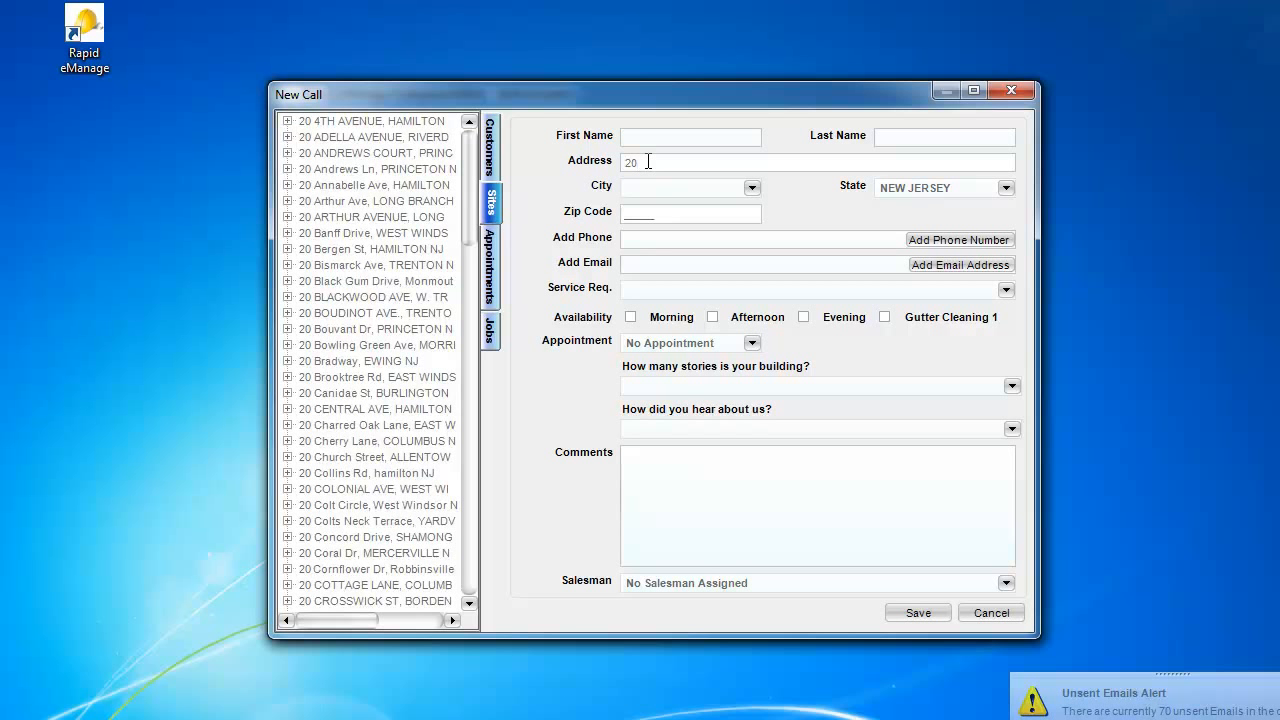
{"action": "type", "text": "61"}
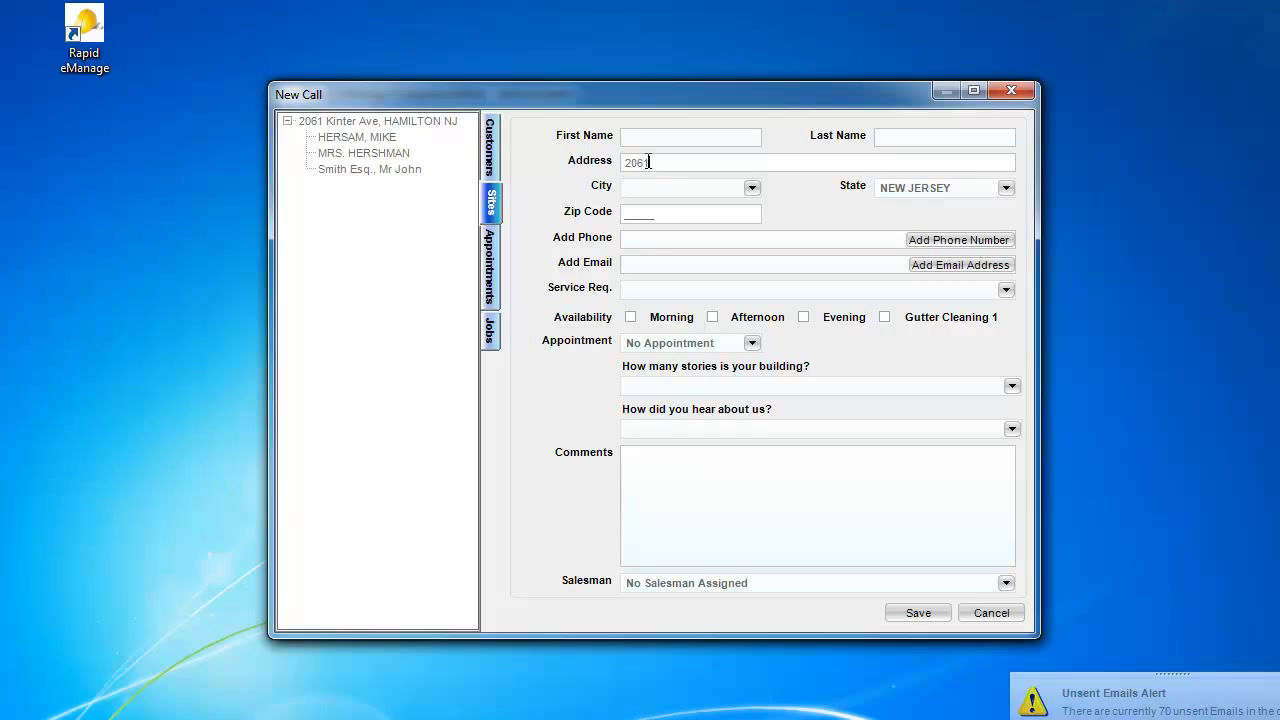
{"action": "left_click", "coordinate": [350, 137]}
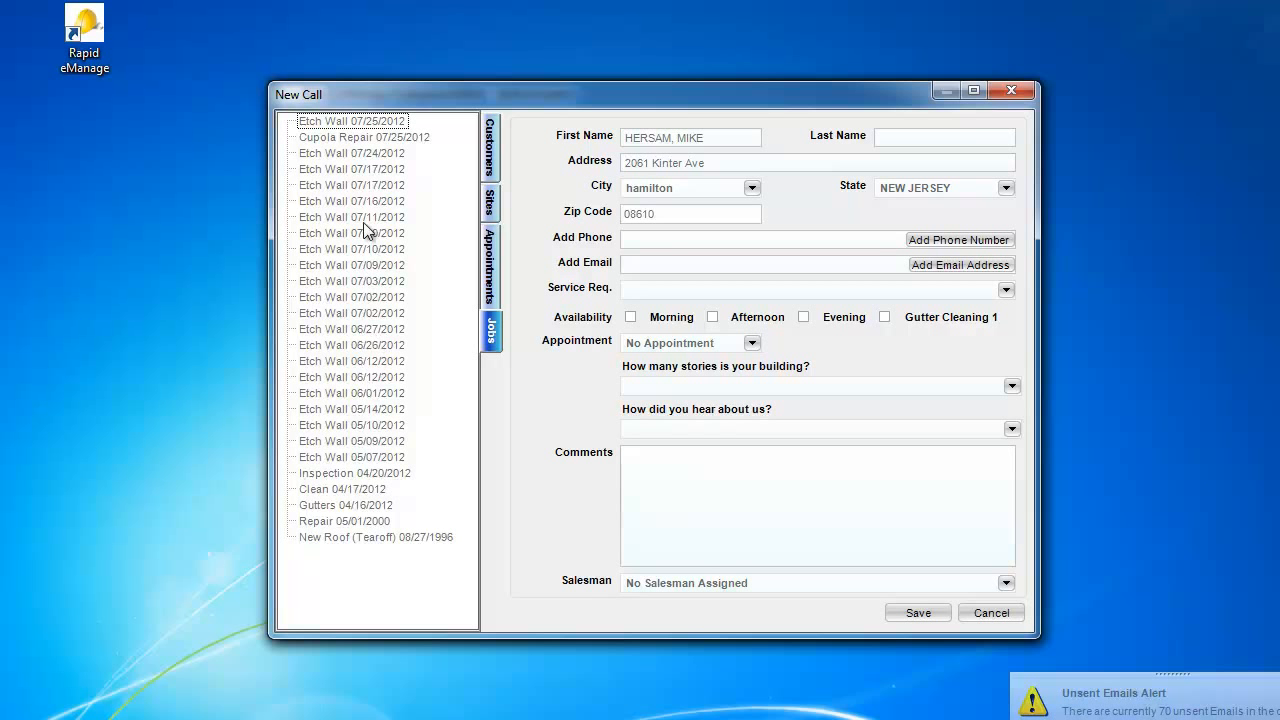
Open the Etch Wall 07/17/2012 job as a warranty repair, then close the call form.
{"action": "double_click", "coordinate": [369, 185]}
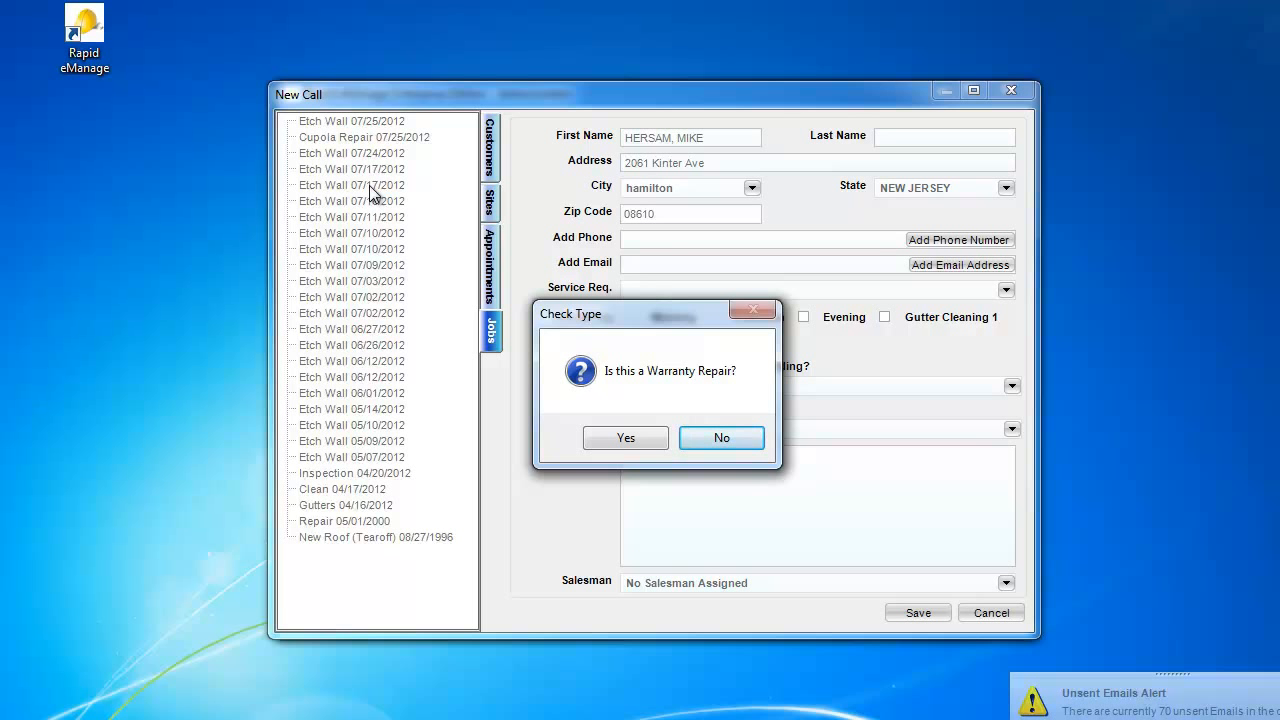
{"action": "left_click", "coordinate": [619, 441]}
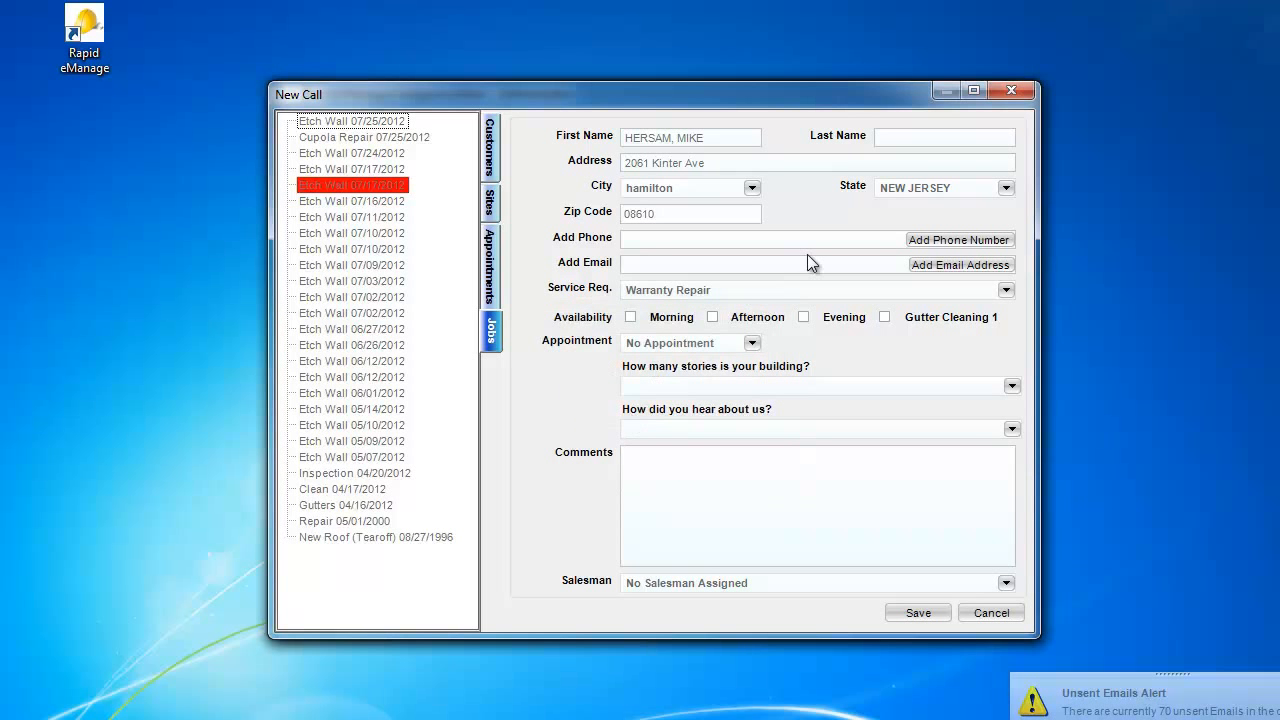
{"action": "left_click", "coordinate": [1006, 89]}
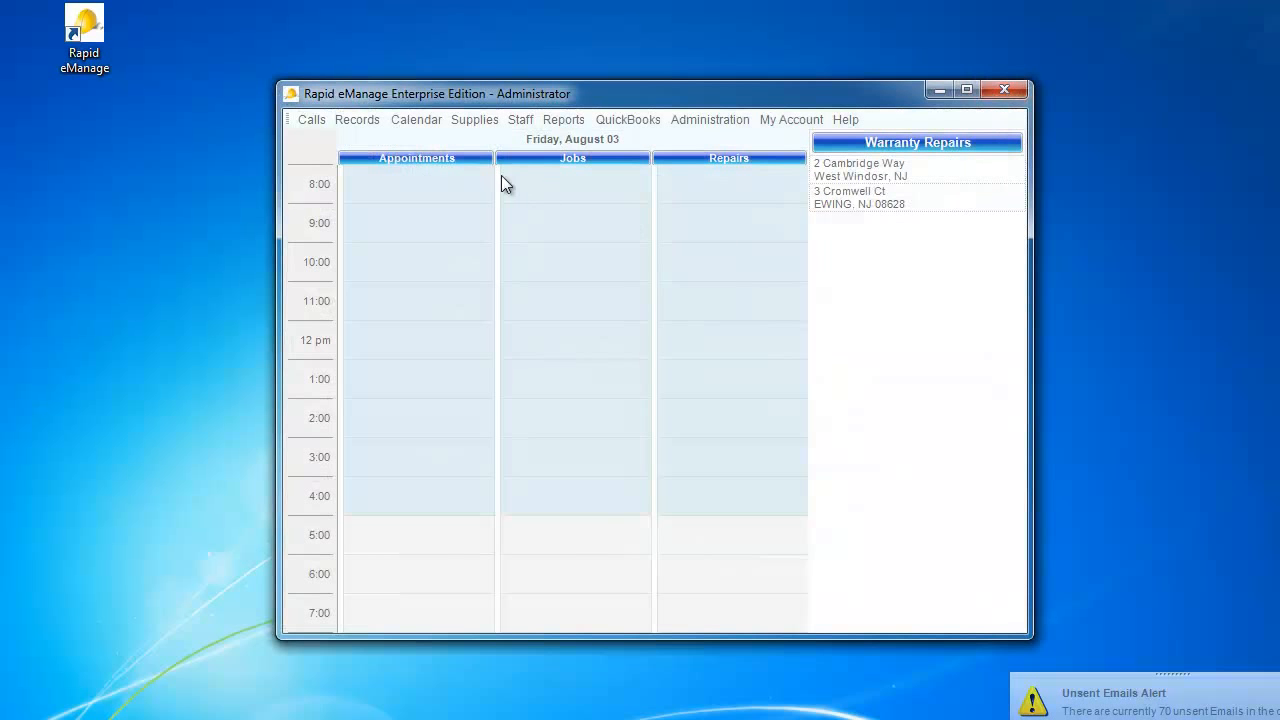
Start another new call and load the same site's customer through the sites search by house number.
{"action": "left_click", "coordinate": [312, 120]}
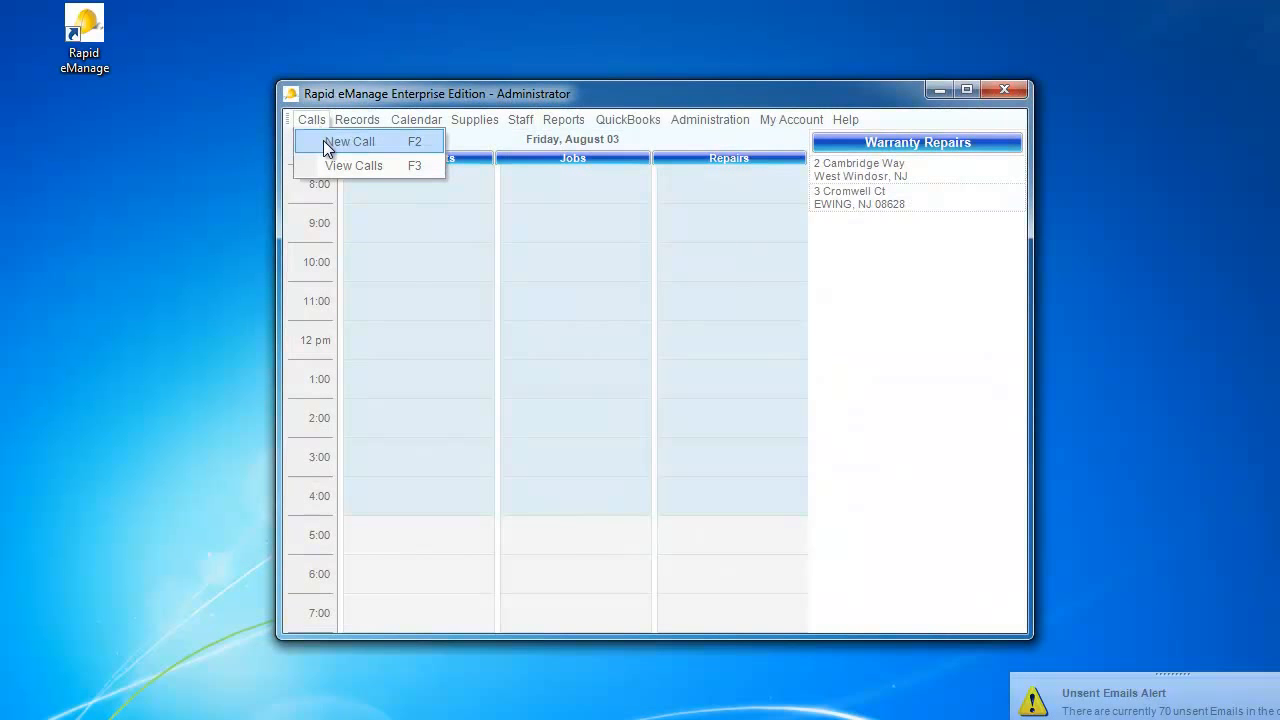
{"action": "left_click", "coordinate": [323, 140]}
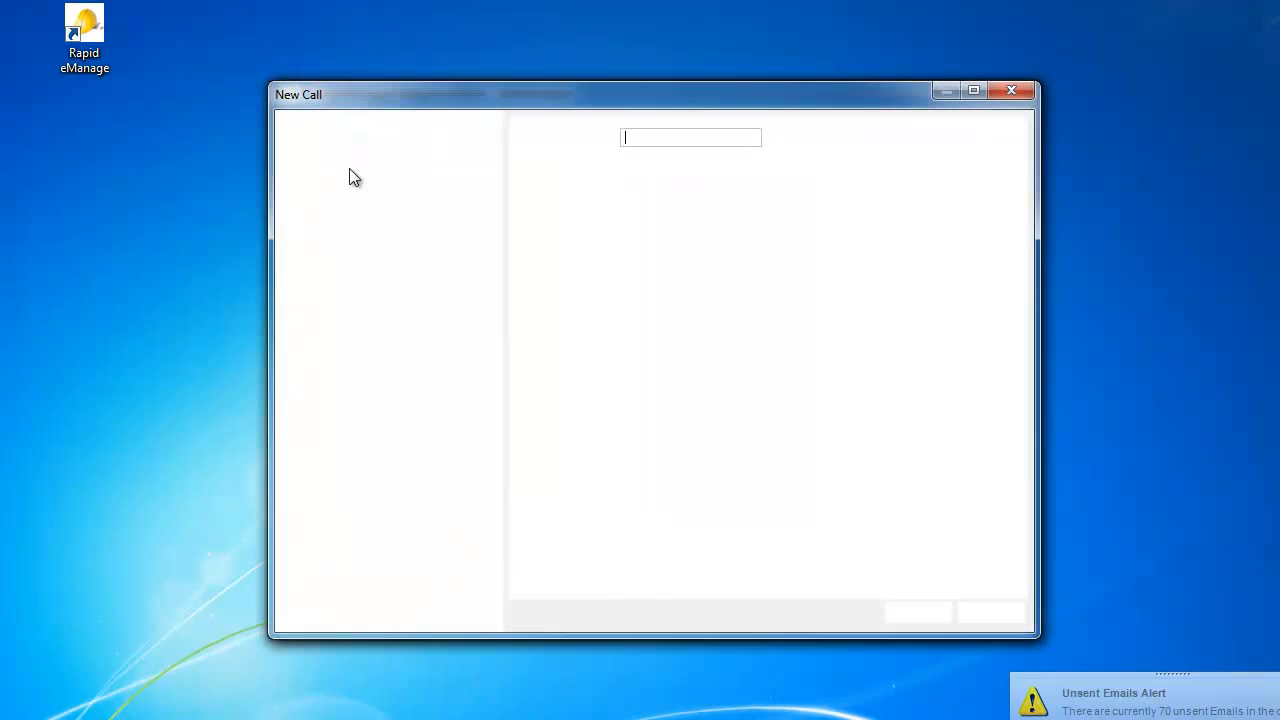
{"action": "left_click", "coordinate": [491, 204]}
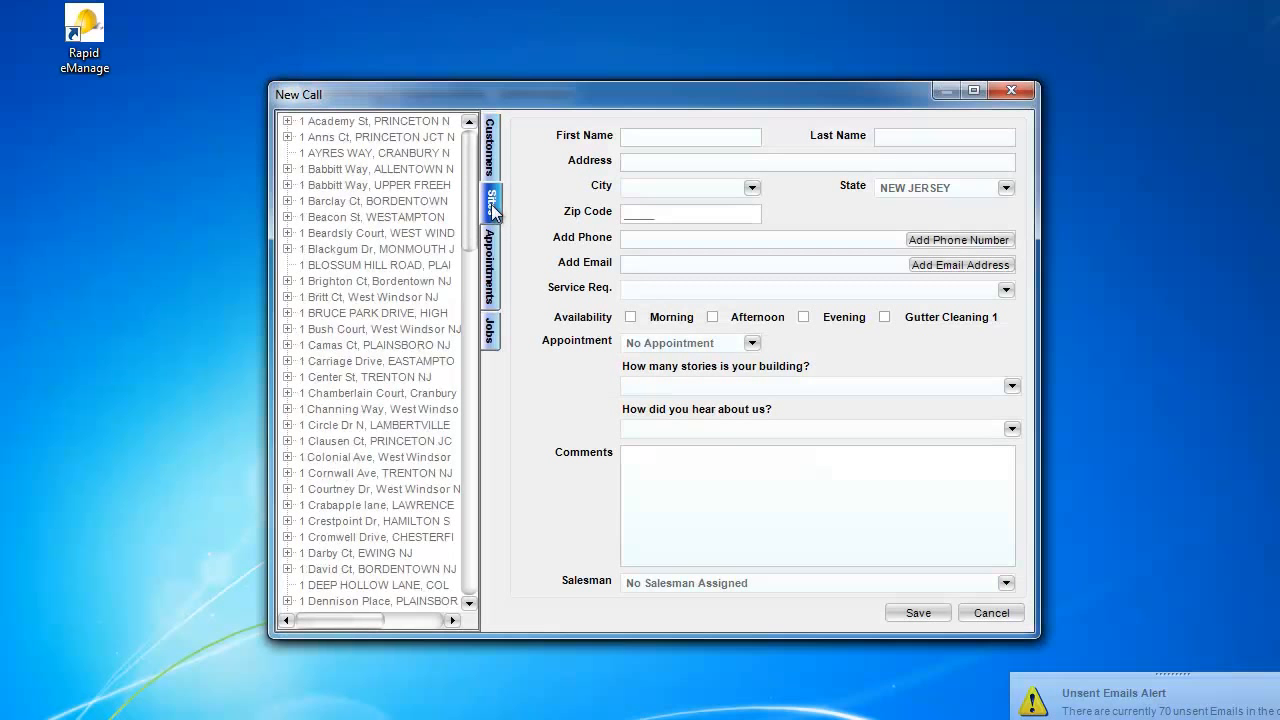
{"action": "left_click", "coordinate": [692, 163]}
{"action": "type", "text": "2061"}
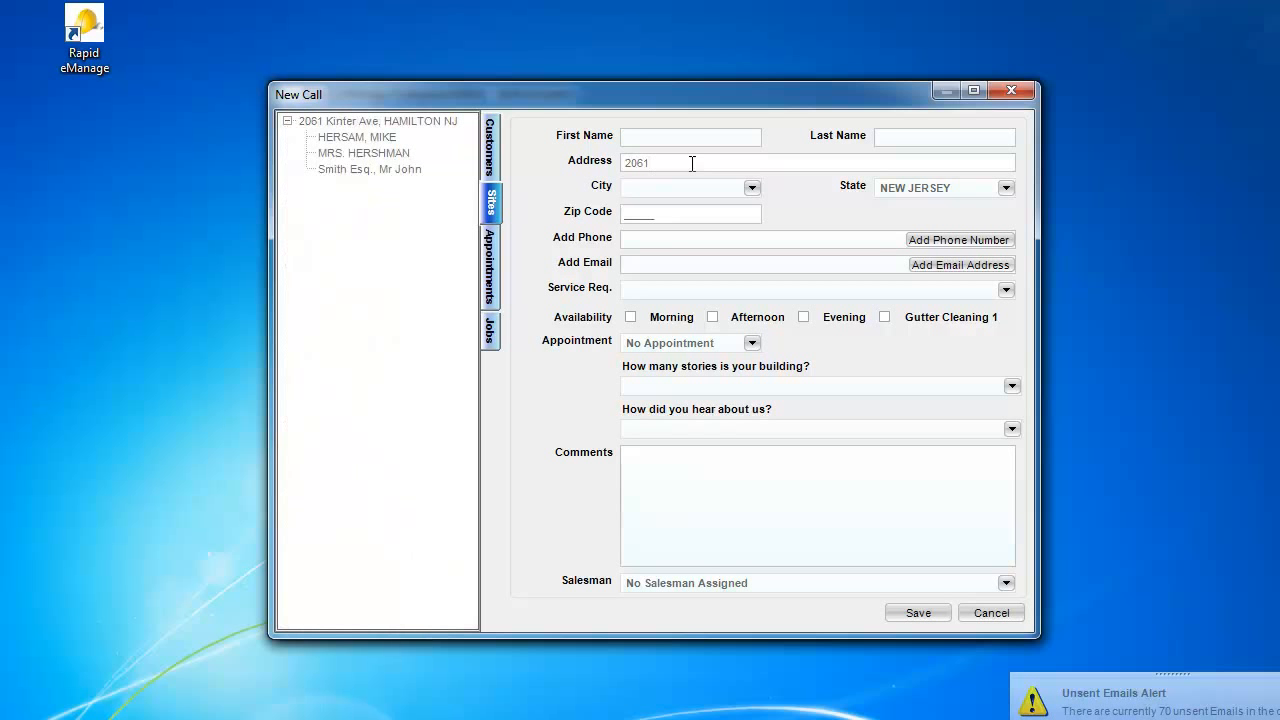
{"action": "double_click", "coordinate": [378, 139]}
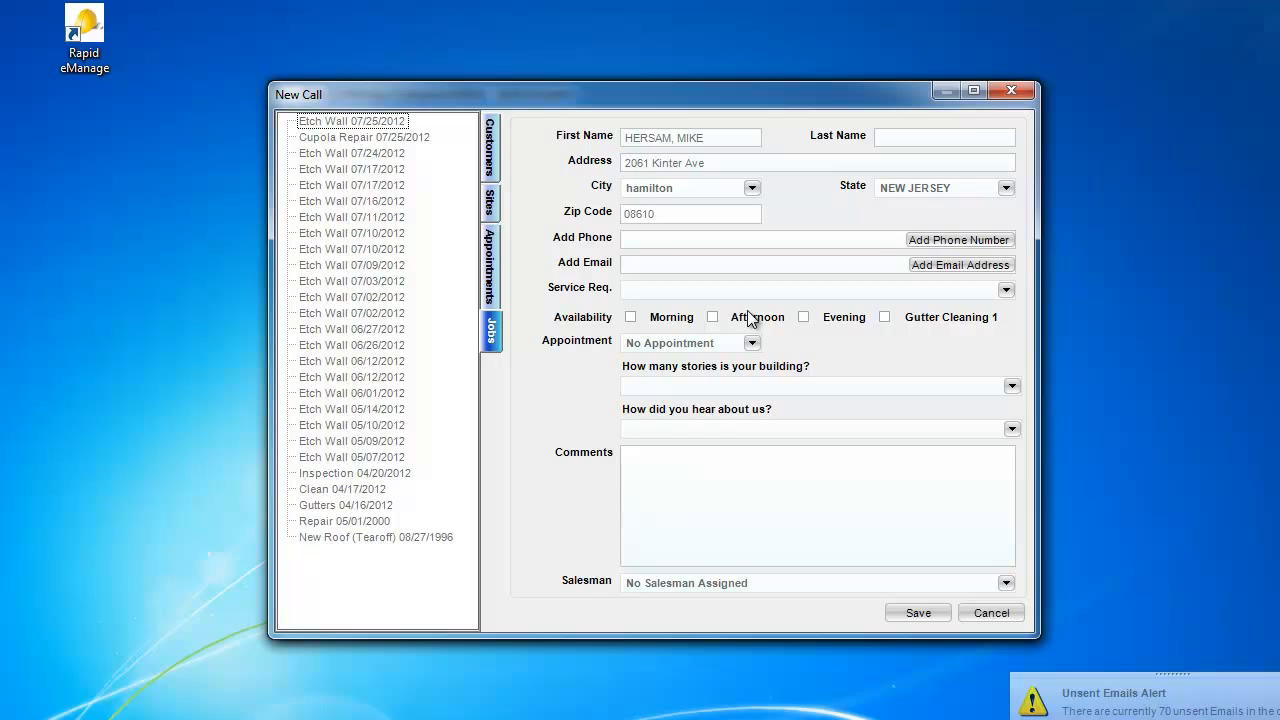
Set the service requested to Etch Wall.
{"action": "left_click", "coordinate": [1007, 290]}
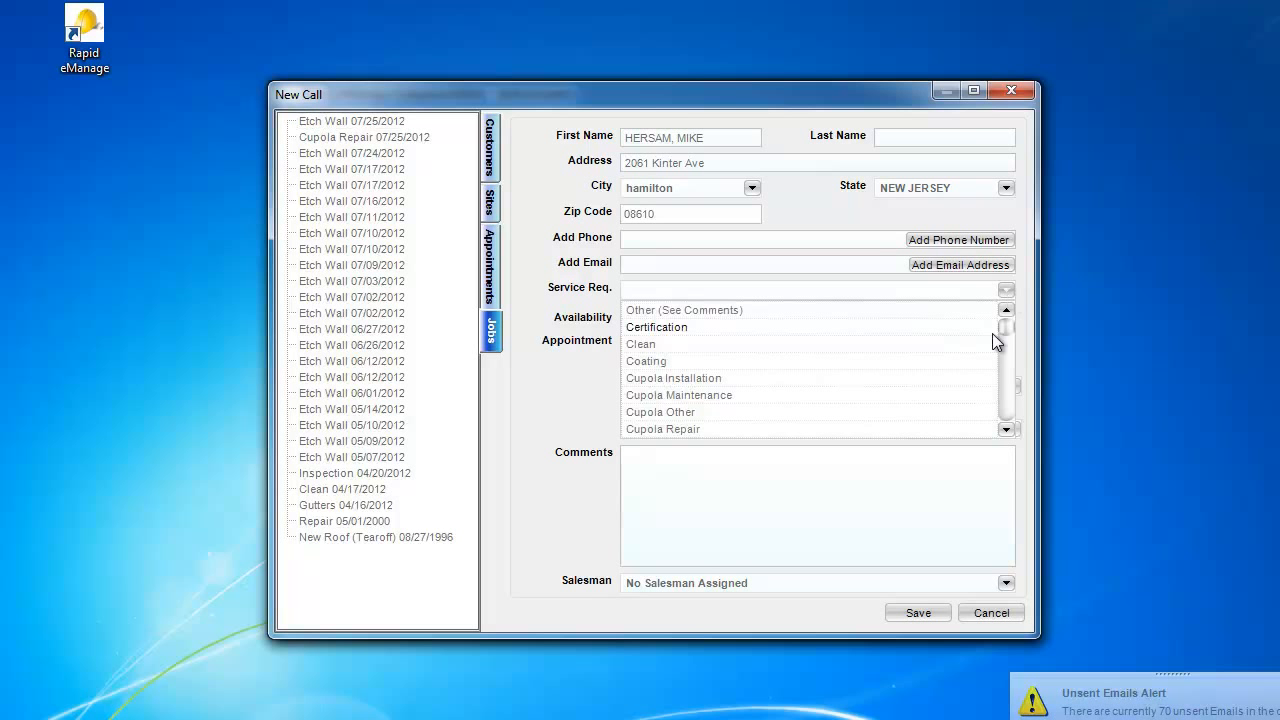
{"action": "left_click", "coordinate": [1006, 434]}
{"action": "left_click", "coordinate": [1006, 434]}
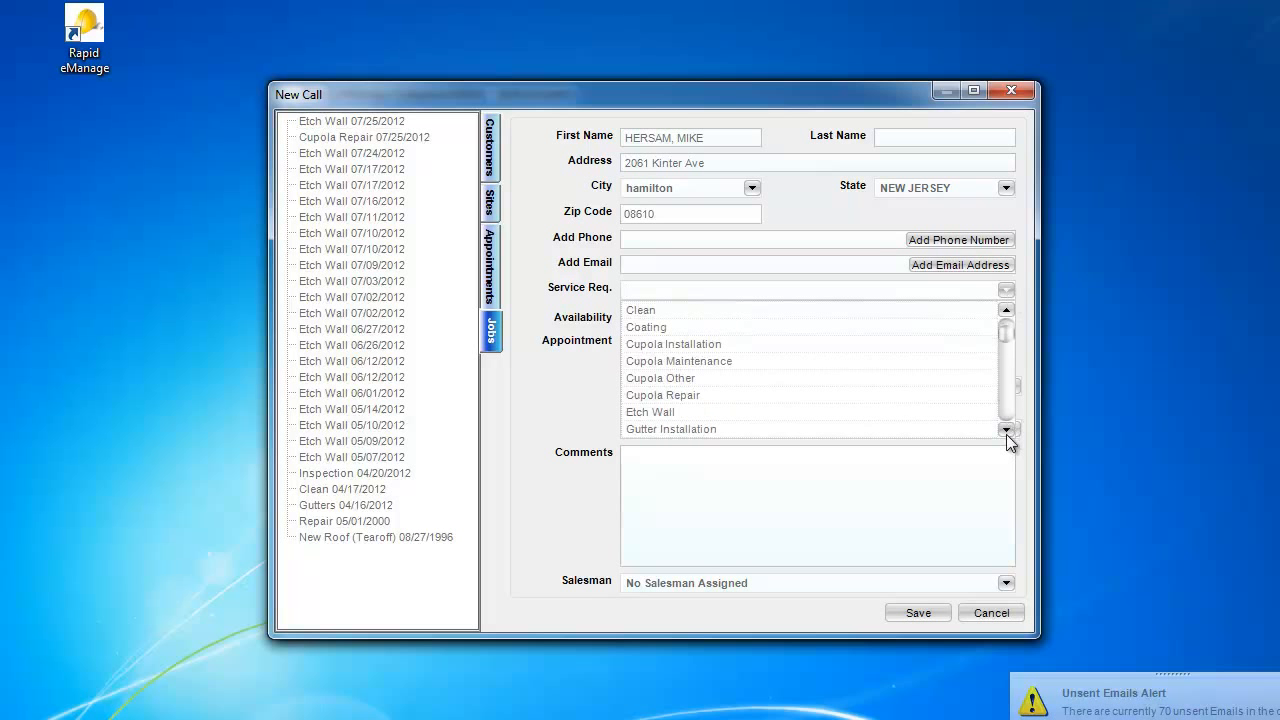
{"action": "left_click", "coordinate": [766, 411]}
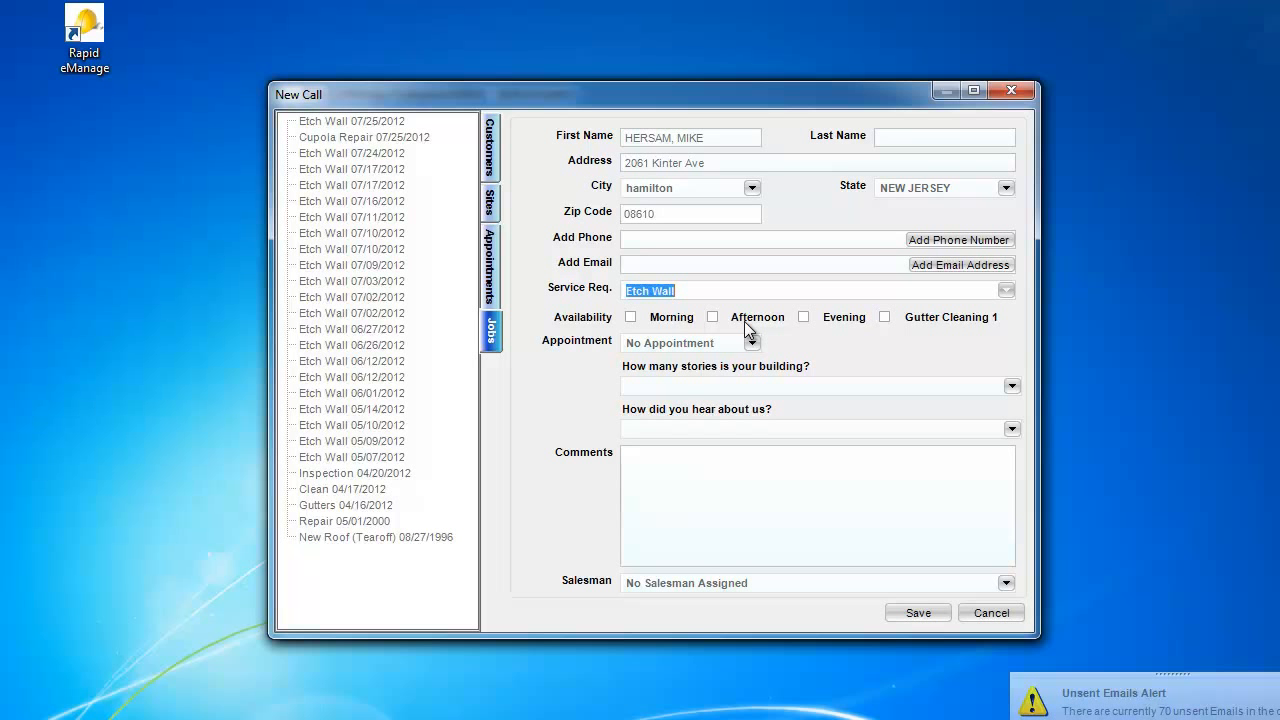
{"action": "left_click", "coordinate": [804, 318]}
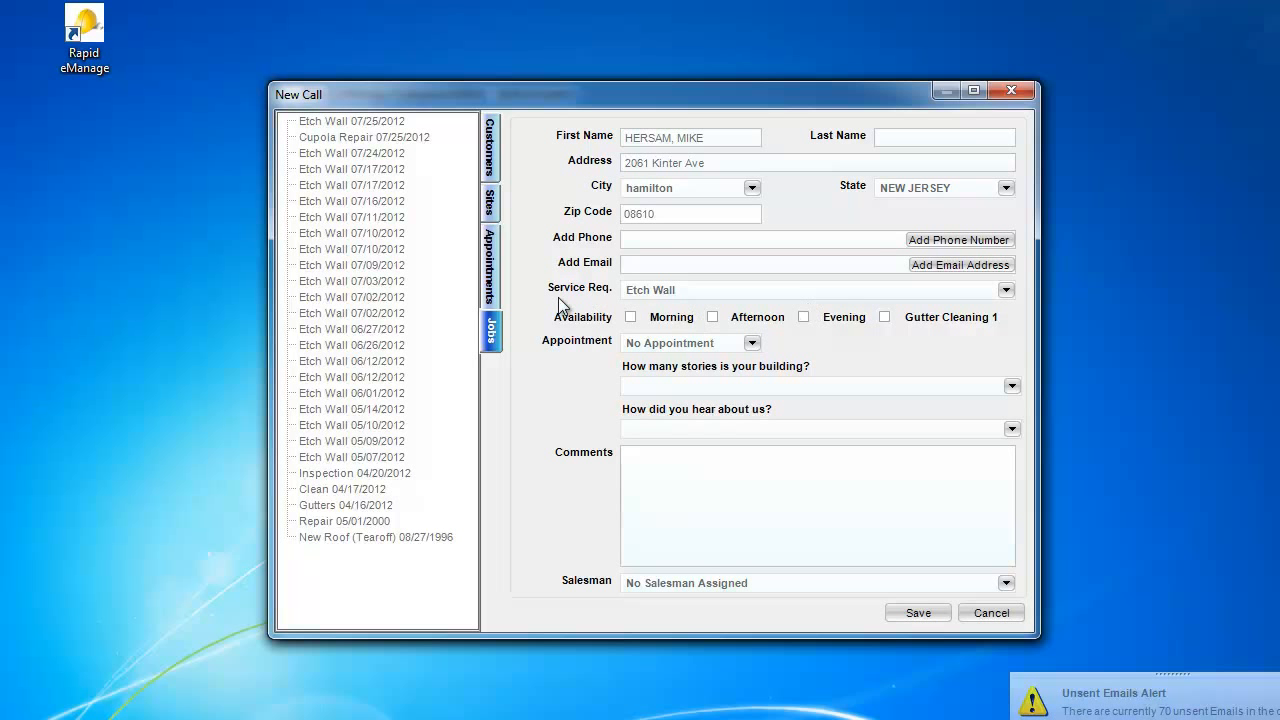
Show the appointments calendar beside the form and tick Evening availability.
{"action": "left_click", "coordinate": [491, 283]}
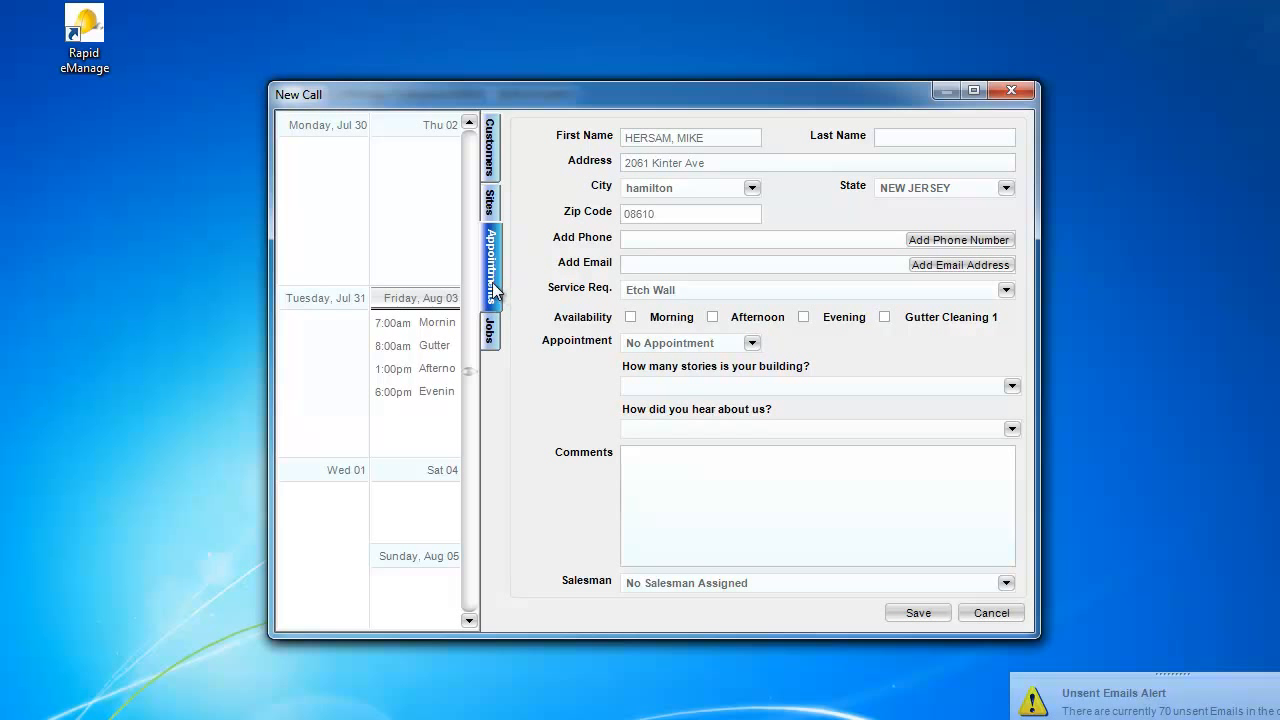
{"action": "left_click_drag", "start_coordinate": [494, 289], "coordinate": [556, 289]}
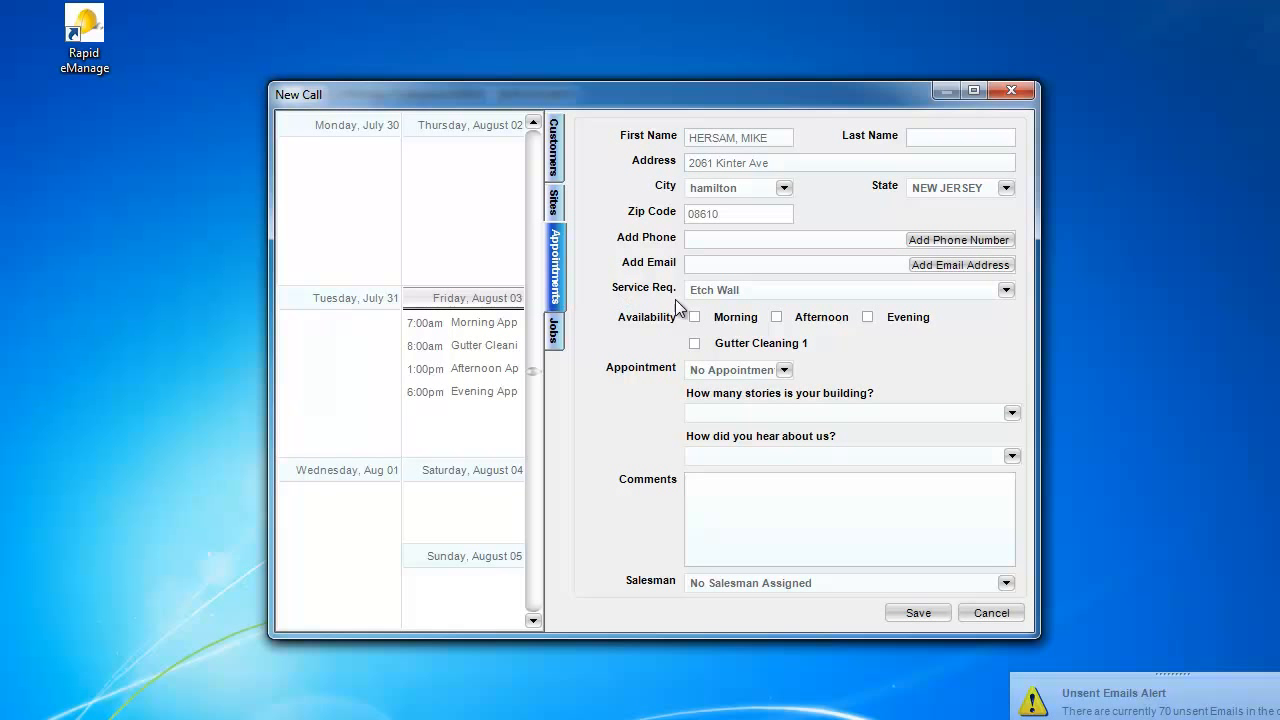
{"action": "left_click", "coordinate": [867, 318]}
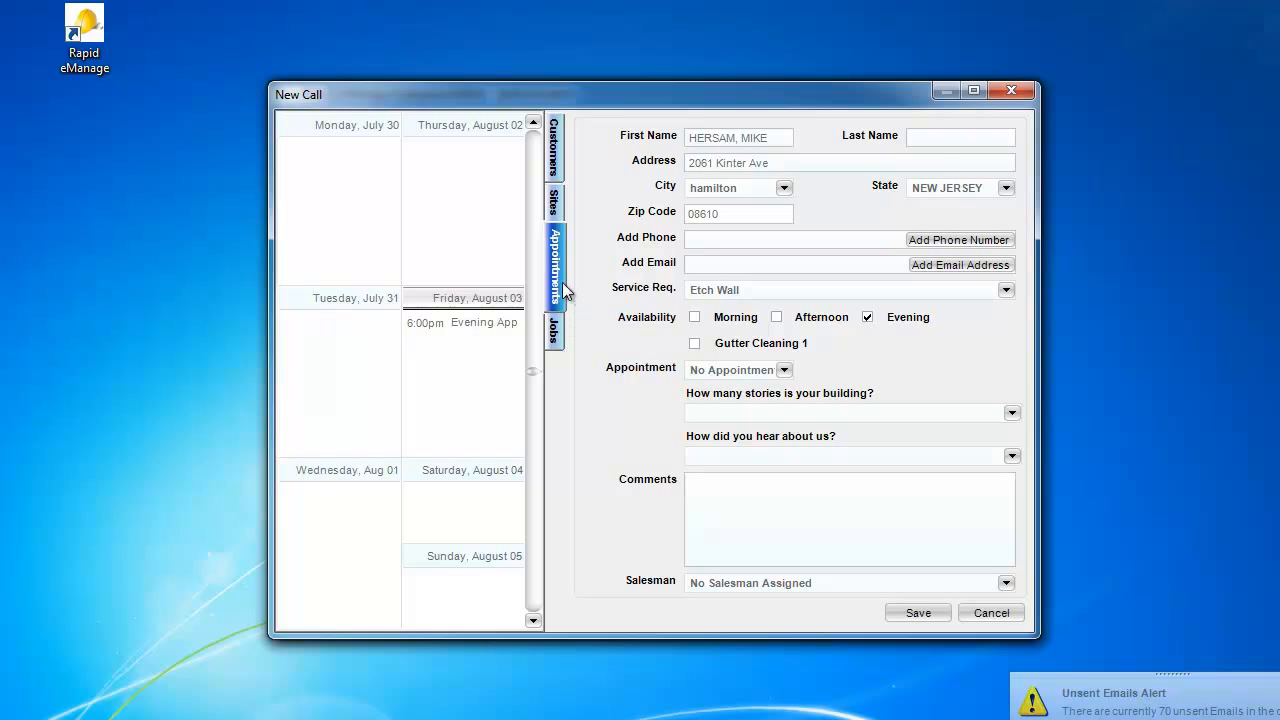
Select the Friday, August 03 evening appointment block in the appointments calendar.
{"action": "left_click_drag", "start_coordinate": [557, 288], "coordinate": [478, 300]}
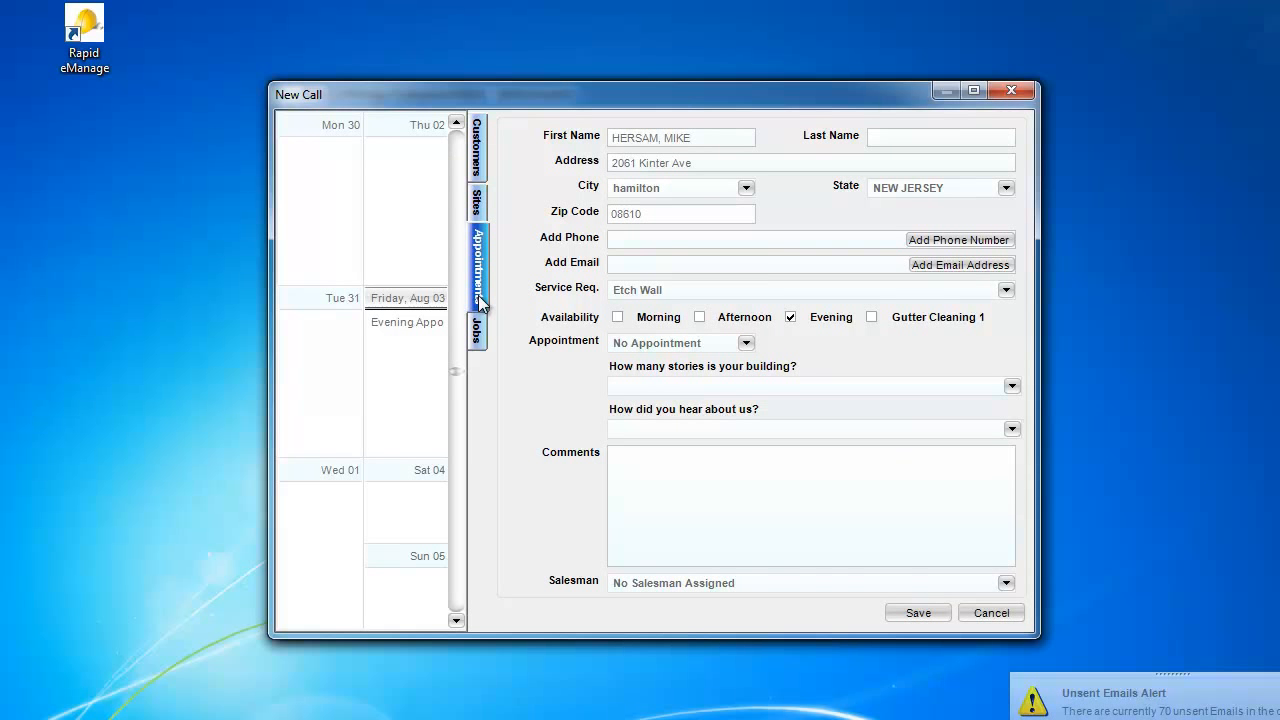
{"action": "left_click", "coordinate": [391, 325]}
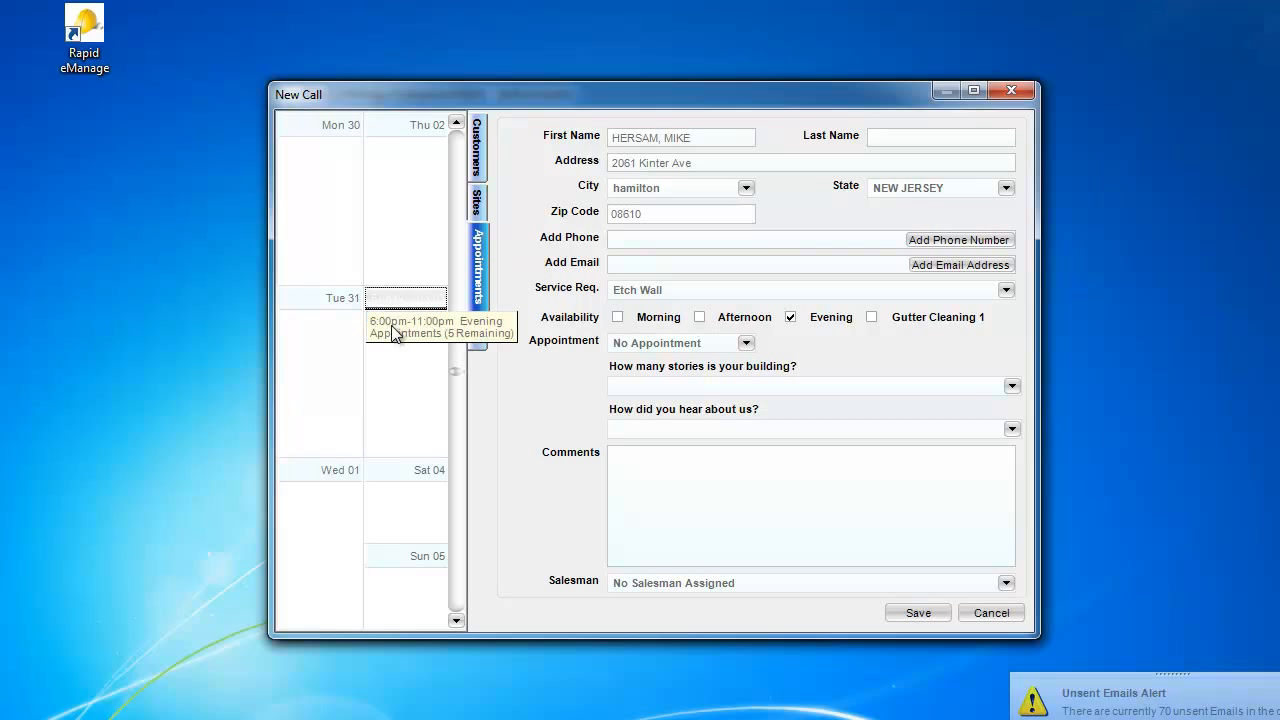
{"action": "left_click", "coordinate": [395, 328]}
{"action": "left_click", "coordinate": [407, 328]}
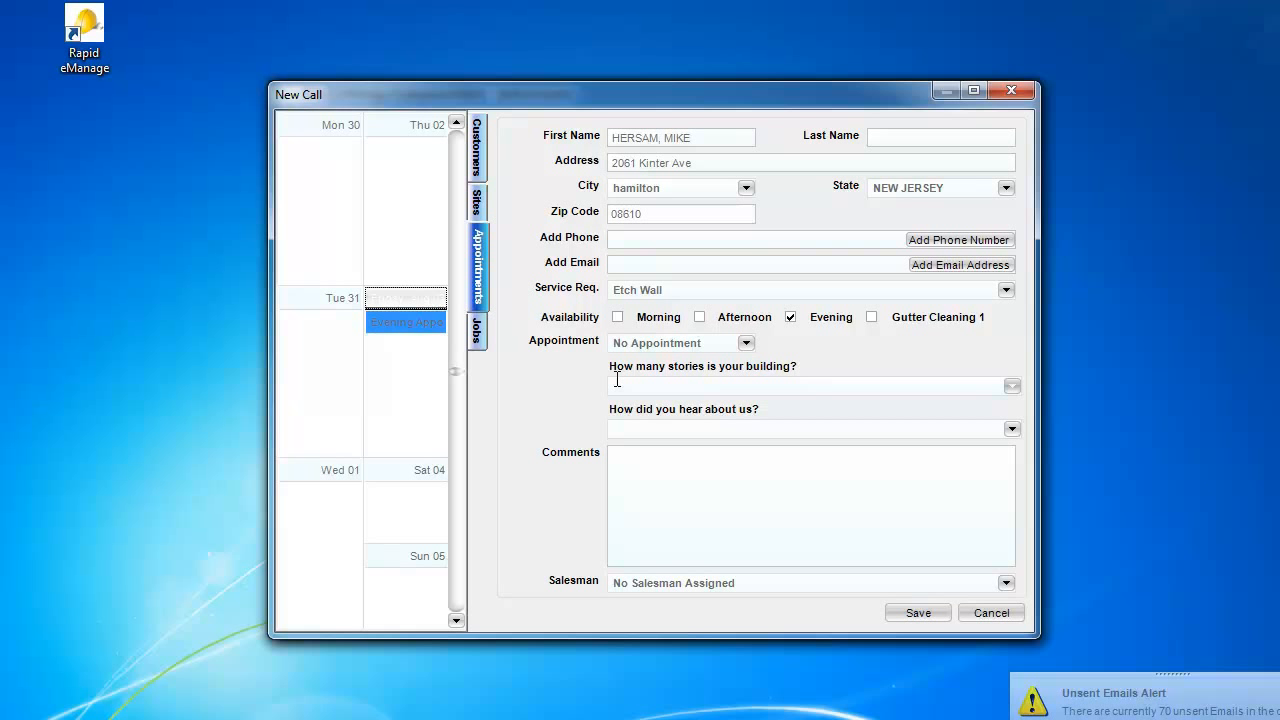
Set the appointment to Manual Appointment, then close the call form.
{"action": "left_click", "coordinate": [747, 343]}
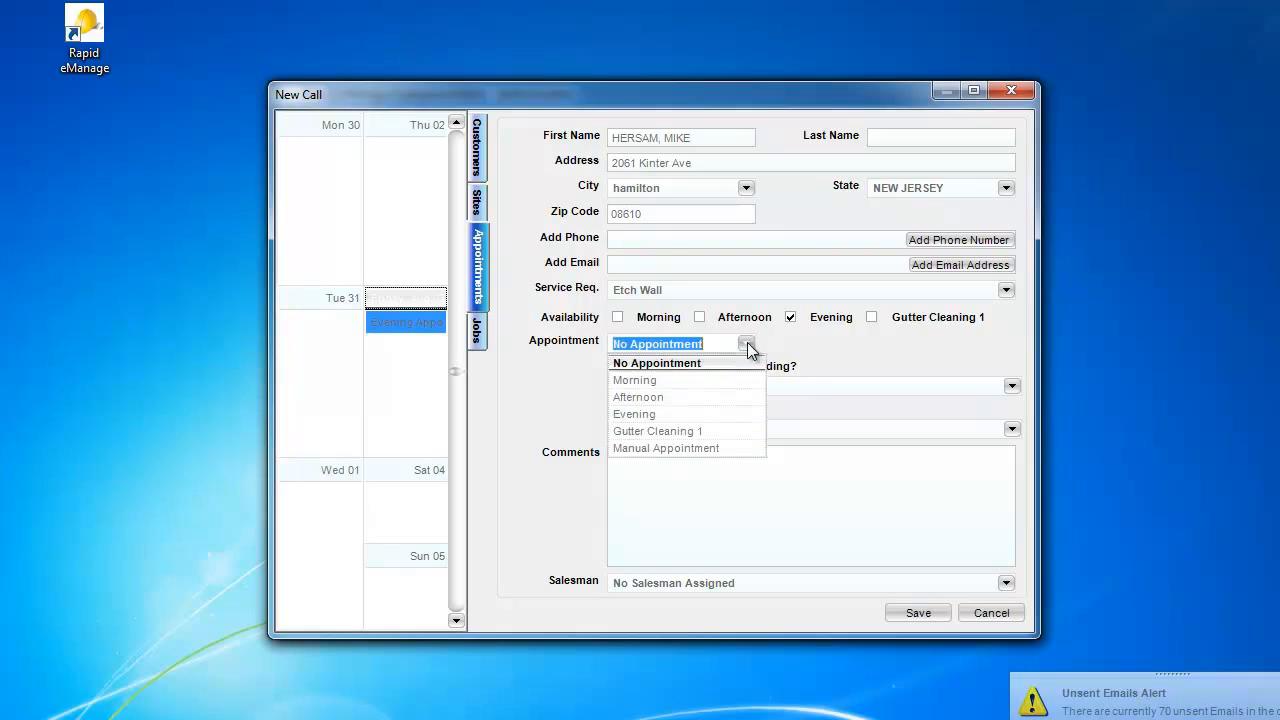
{"action": "left_click", "coordinate": [730, 448]}
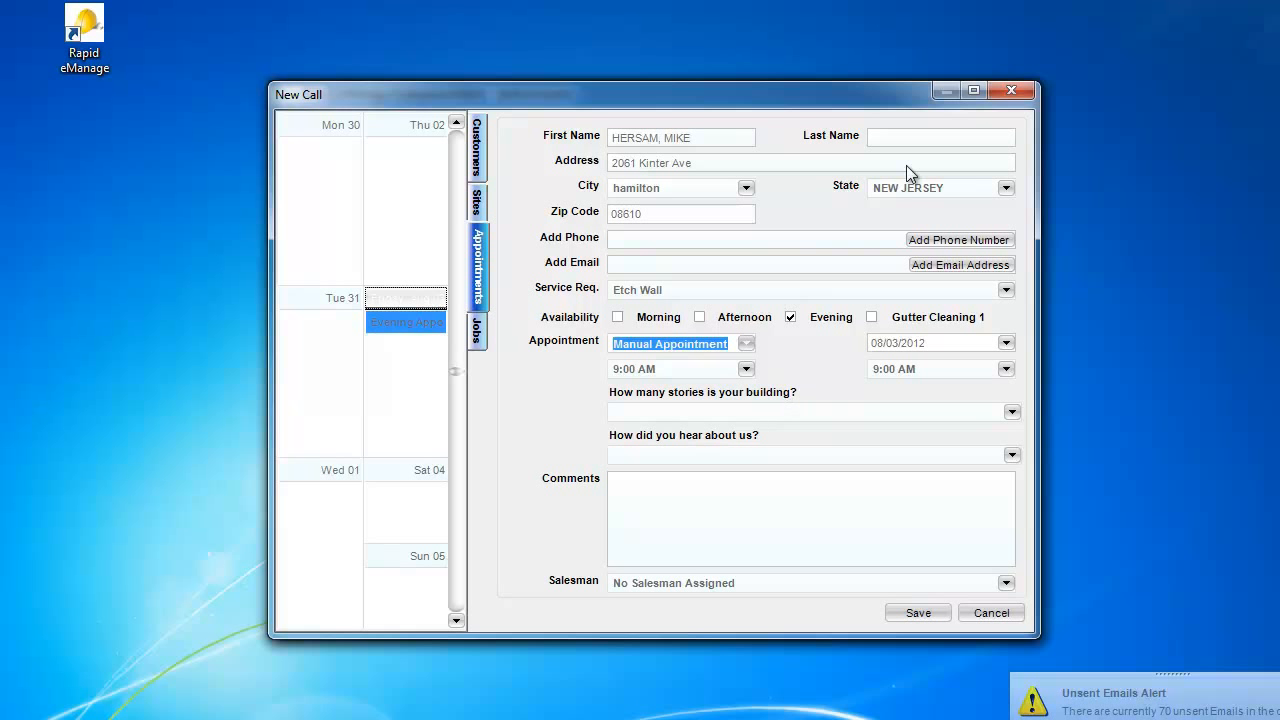
{"action": "left_click", "coordinate": [1007, 91]}
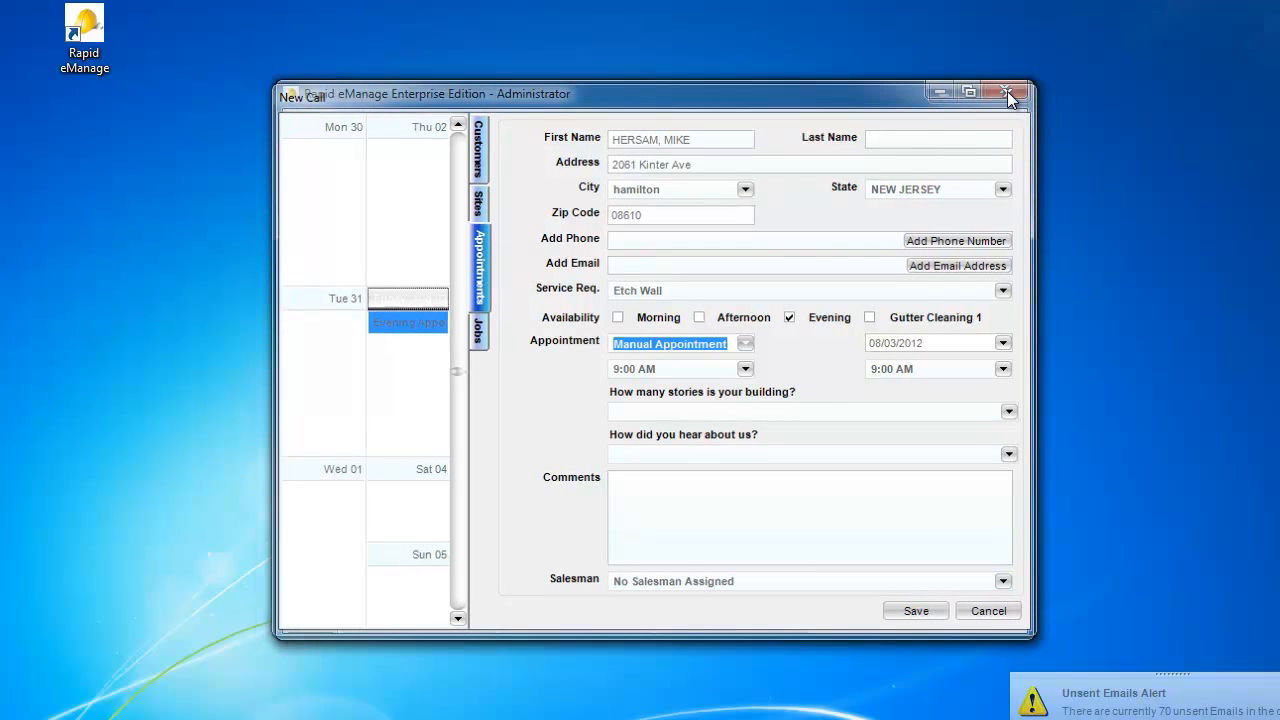
Start a new call, look up the site by its street number and pick its listed customer to fill the caller details.
{"action": "left_click", "coordinate": [309, 120]}
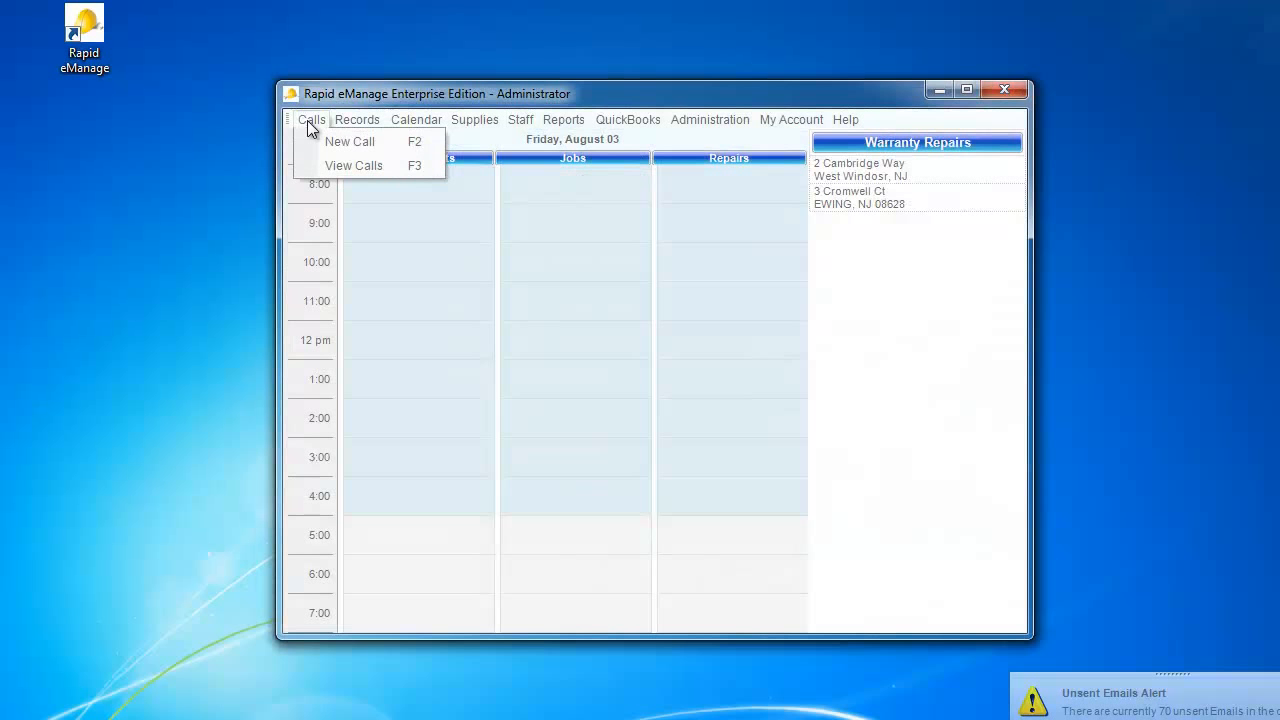
{"action": "left_click", "coordinate": [318, 140]}
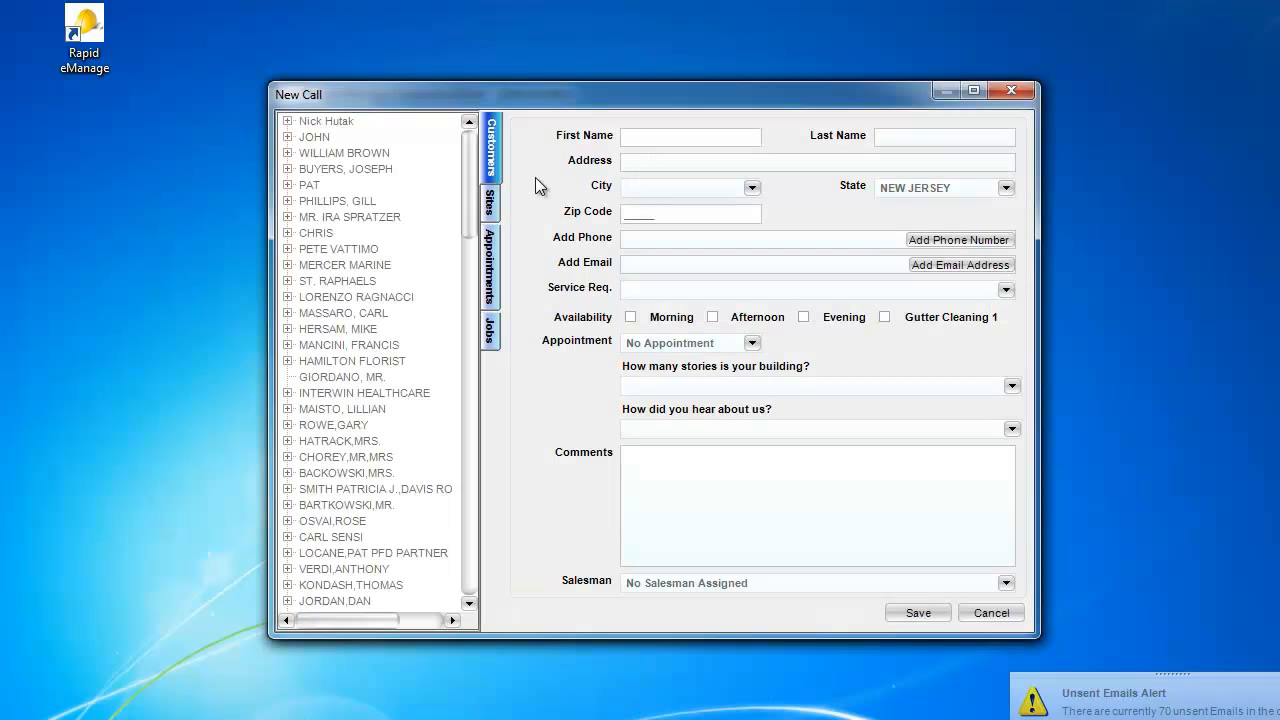
{"action": "left_click", "coordinate": [490, 203]}
{"action": "left_click", "coordinate": [676, 165]}
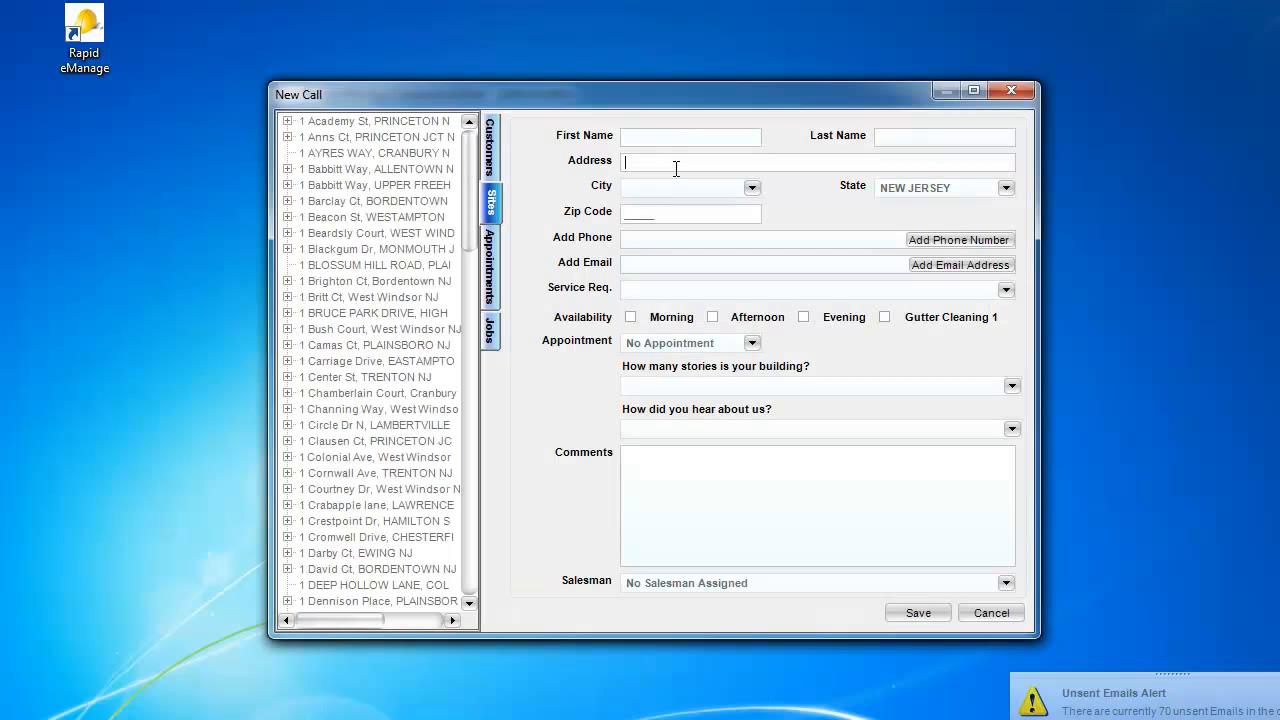
{"action": "type", "text": "2061"}
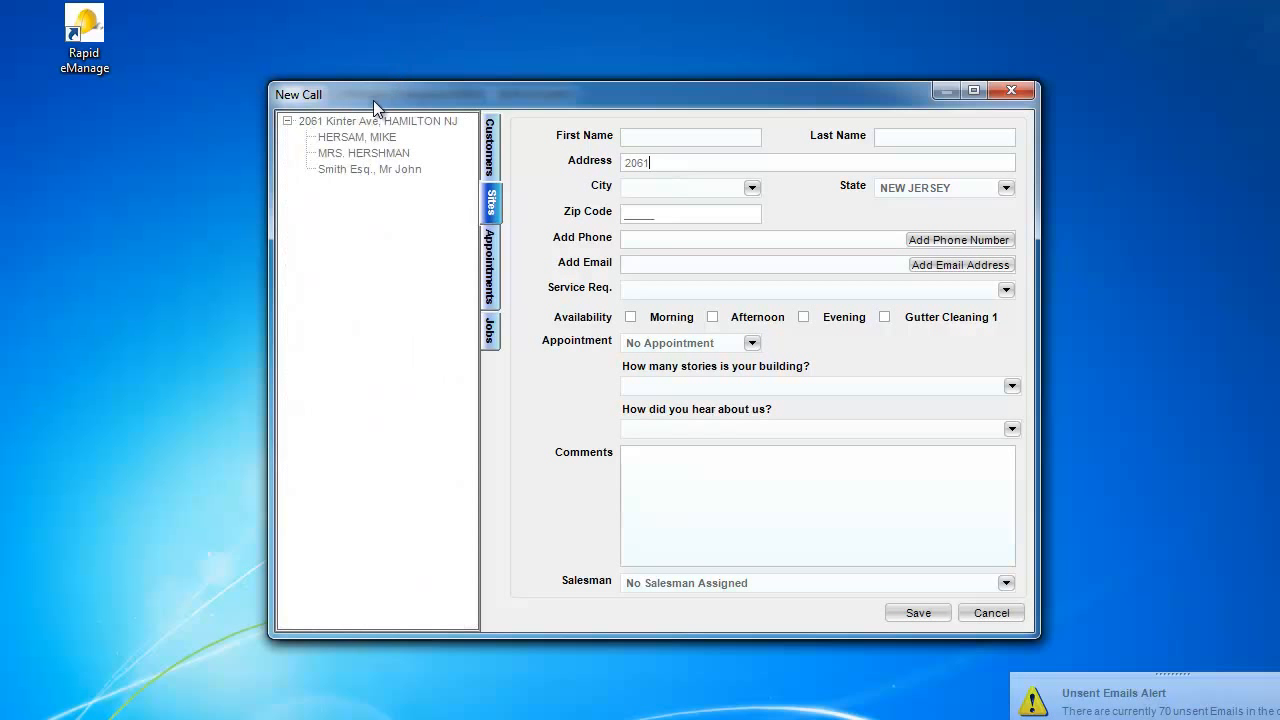
{"action": "double_click", "coordinate": [374, 137]}
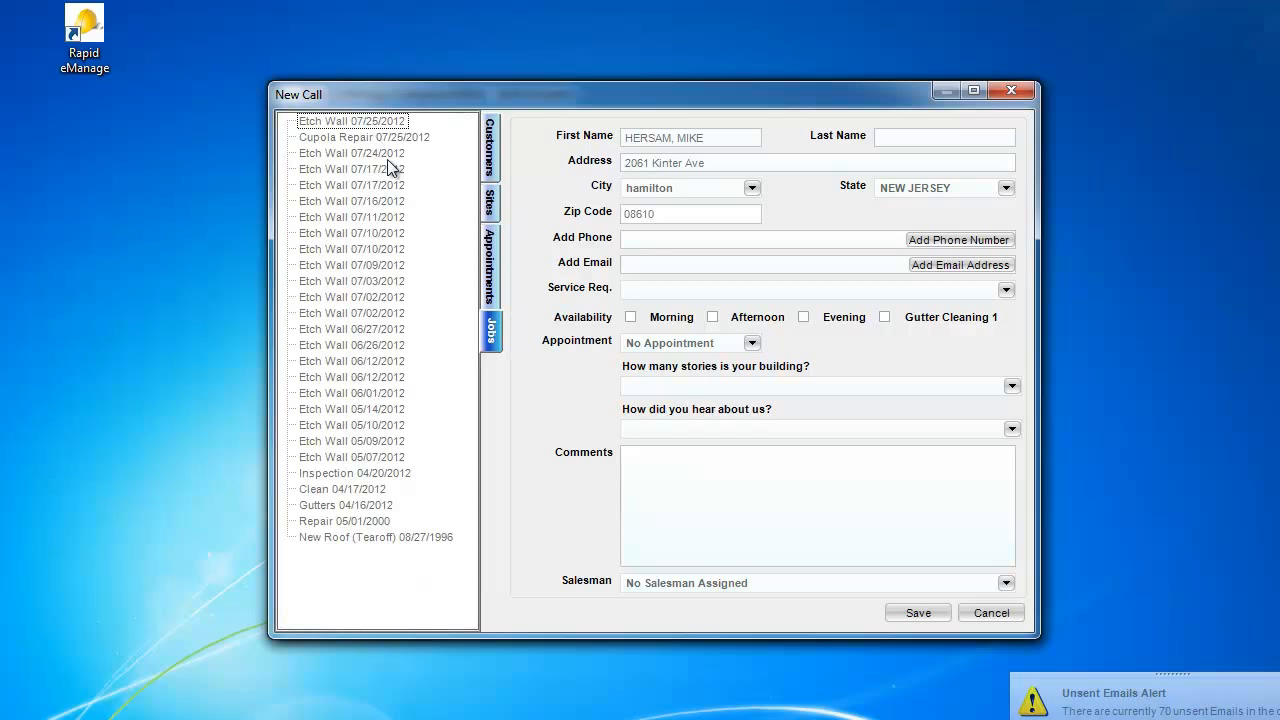
Set the service requested to Etch Wall.
{"action": "left_click", "coordinate": [1006, 289]}
{"action": "left_click", "coordinate": [1008, 428]}
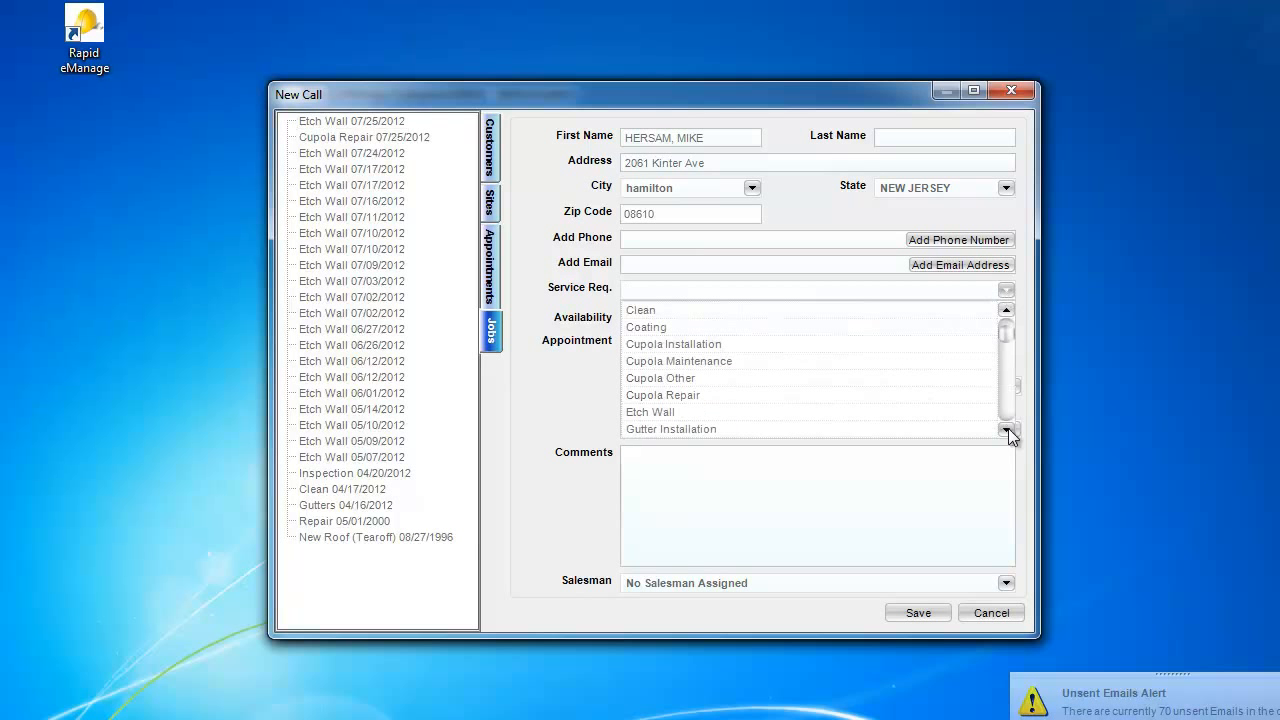
{"action": "left_click", "coordinate": [738, 413]}
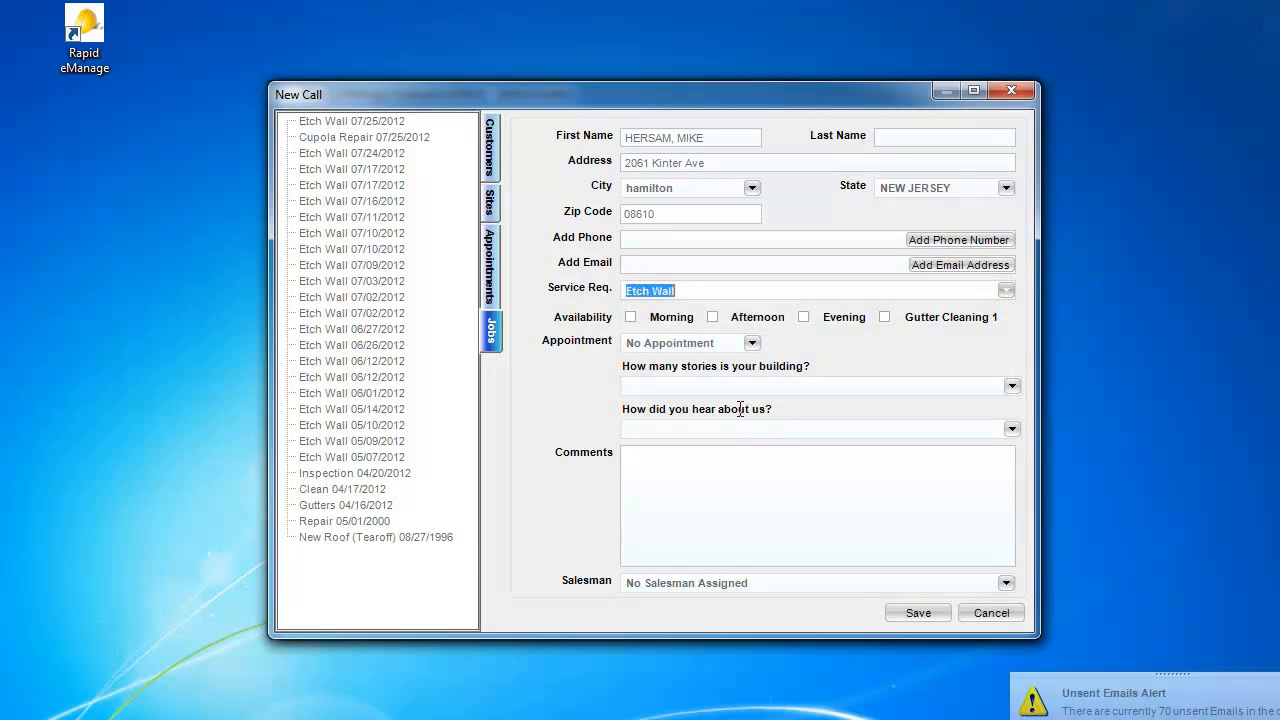
Tick Evening availability and select the Friday, August 03 evening appointment block.
{"action": "left_click", "coordinate": [804, 318]}
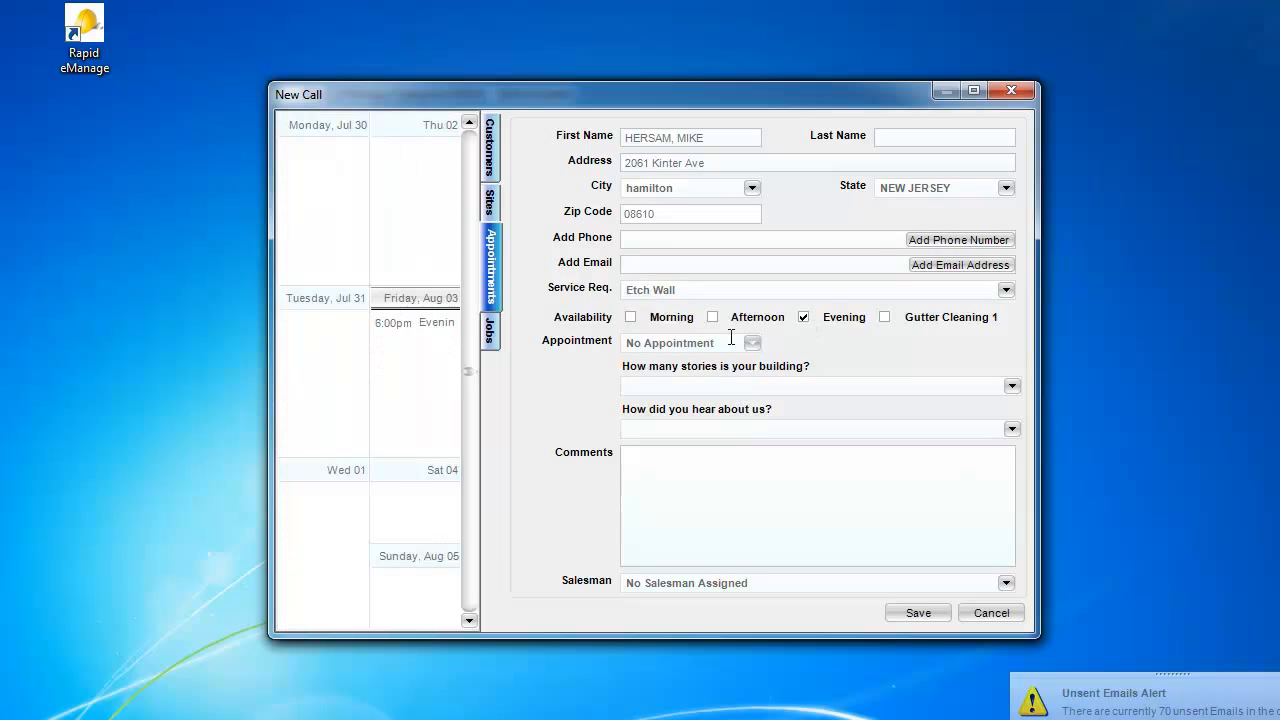
{"action": "left_click", "coordinate": [422, 323]}
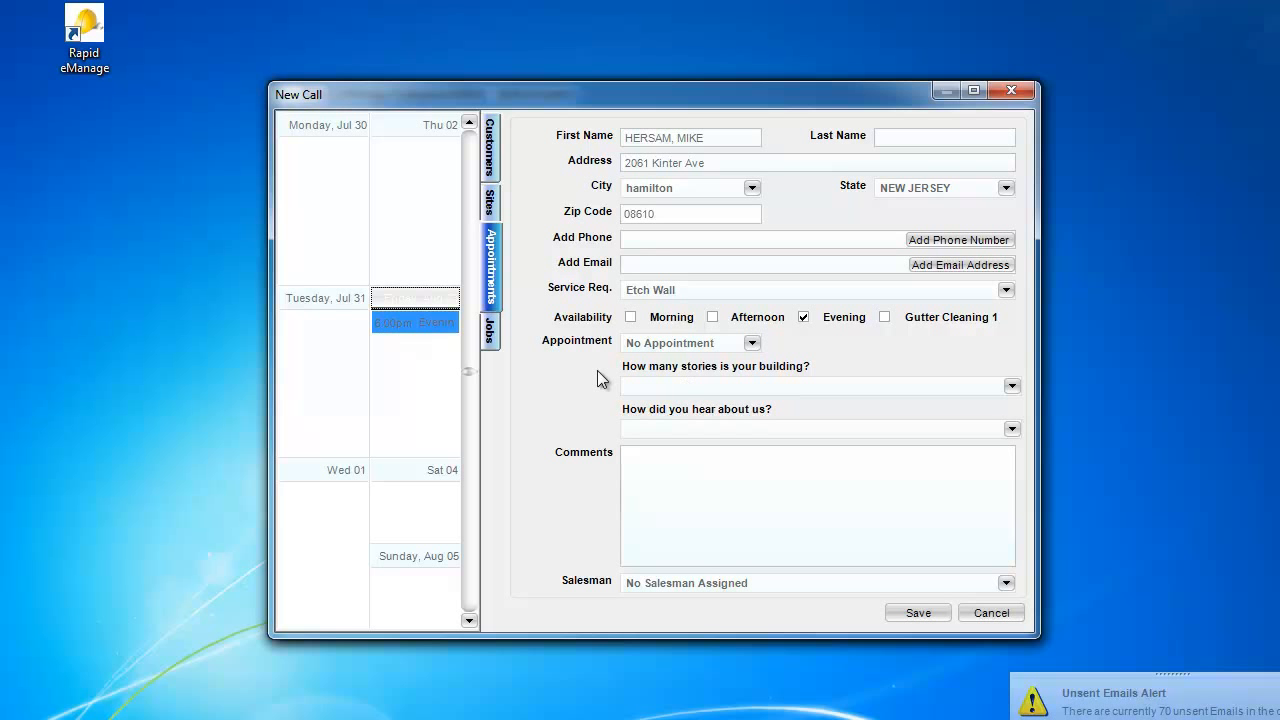
{"action": "left_click", "coordinate": [416, 324]}
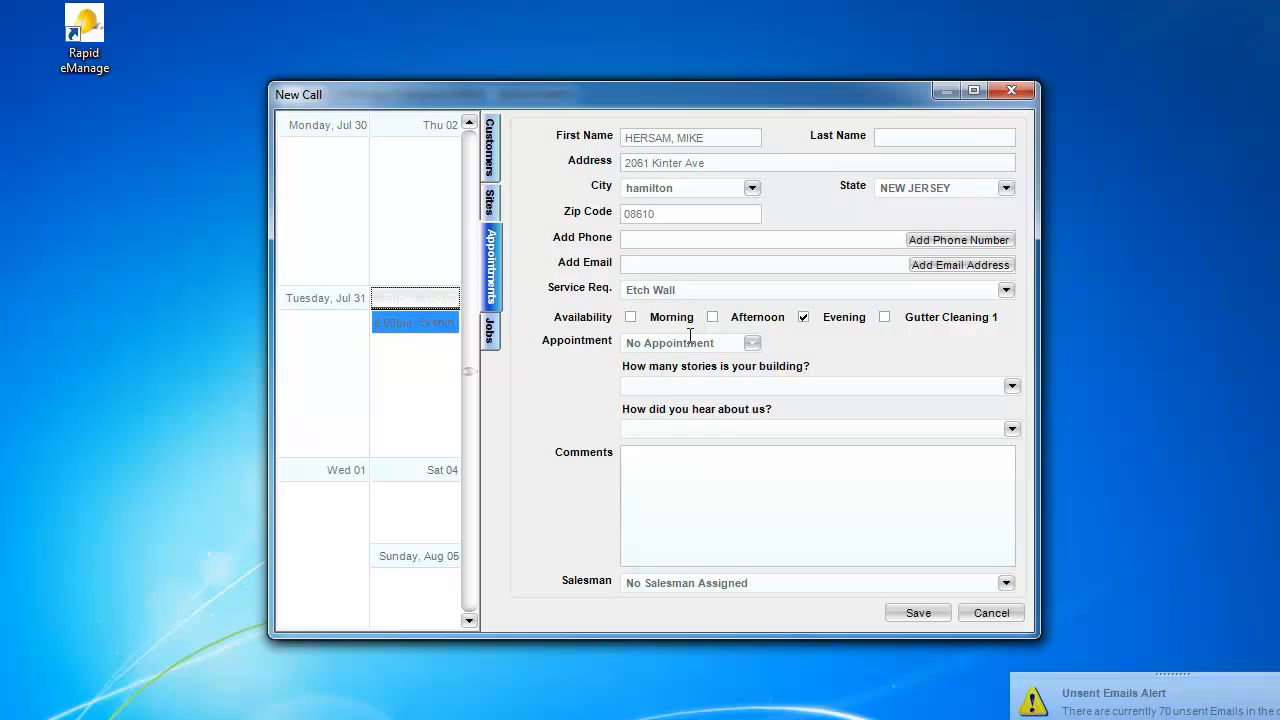
Answer the stories question with 3 or more and the referral question with word of mouth.
{"action": "left_click", "coordinate": [1012, 386]}
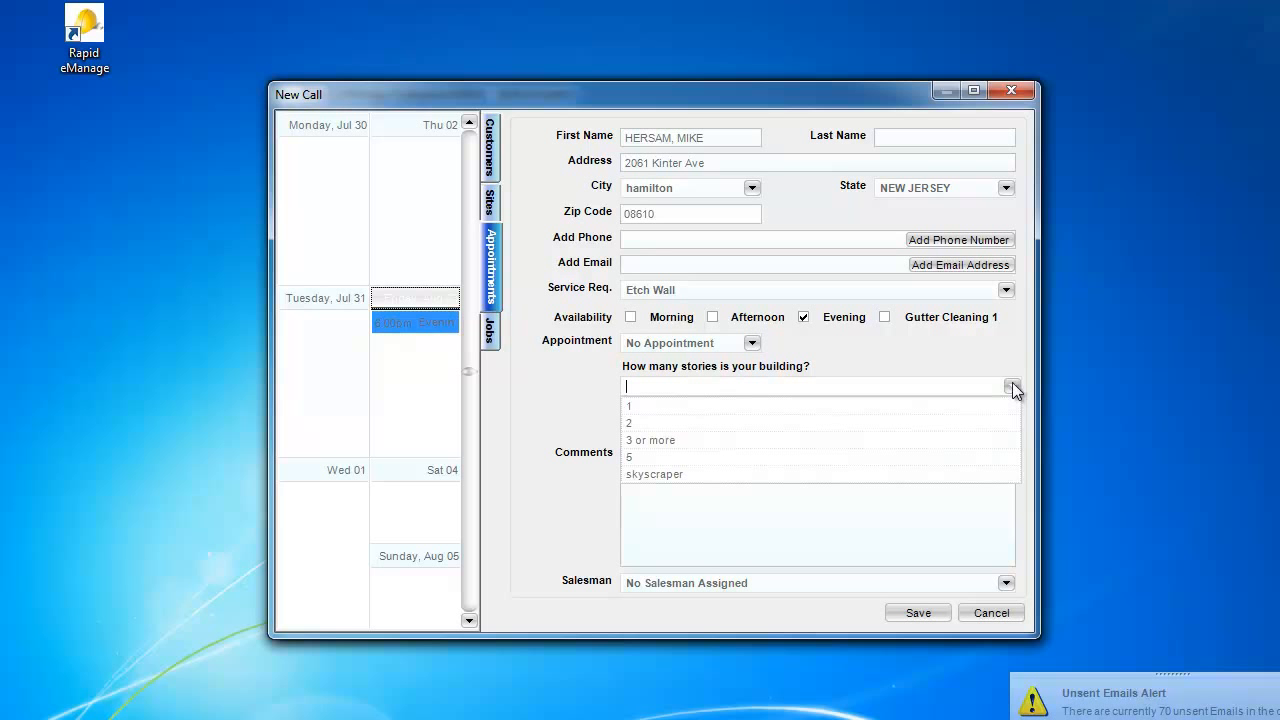
{"action": "left_click", "coordinate": [917, 440]}
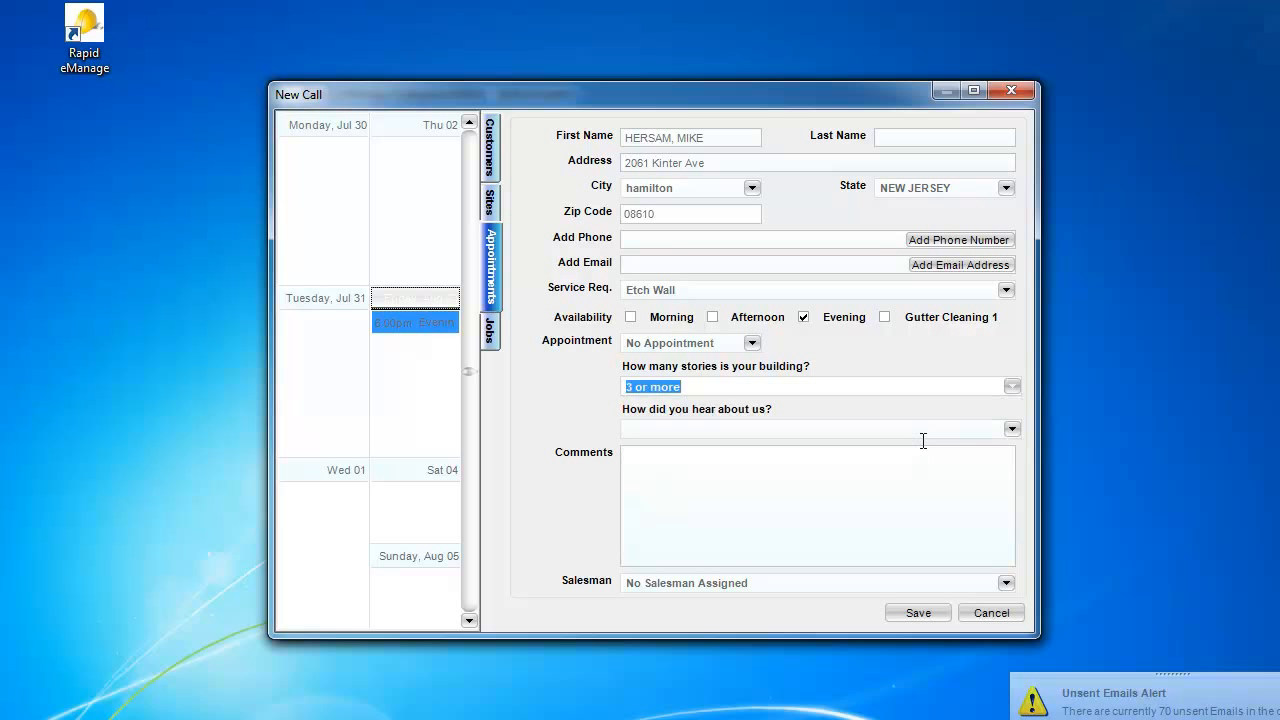
{"action": "left_click", "coordinate": [1012, 429]}
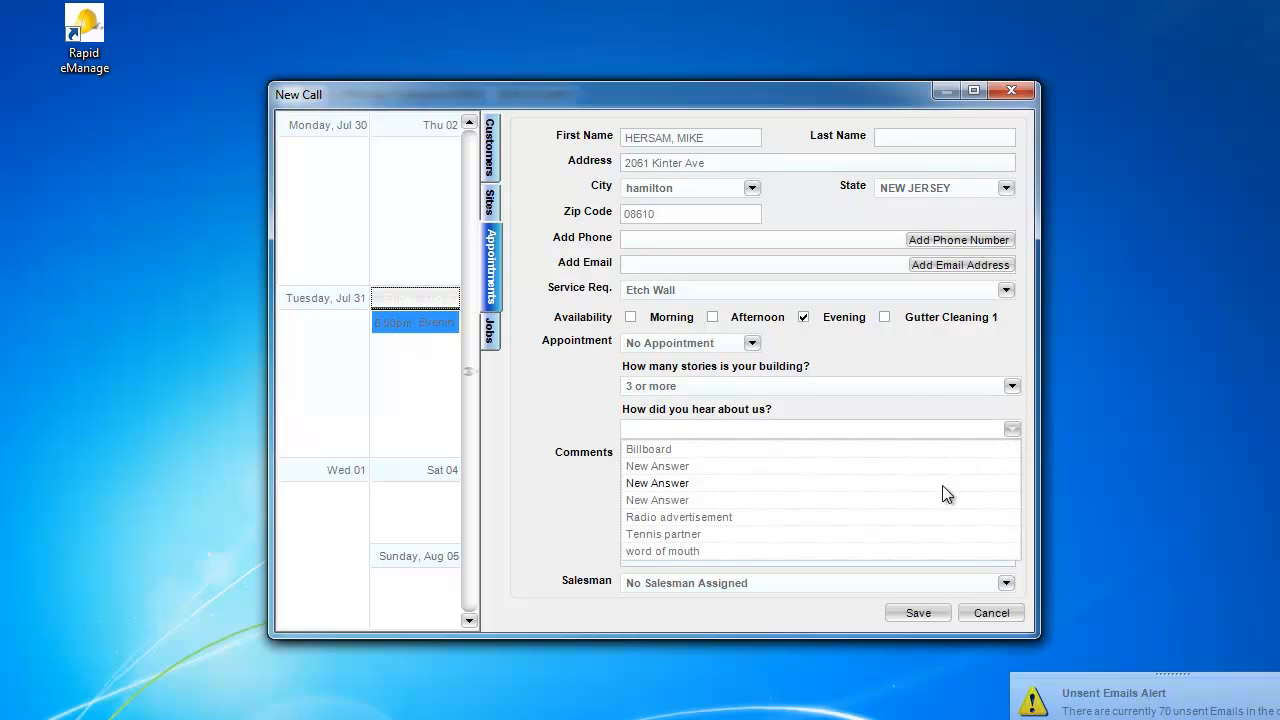
{"action": "left_click", "coordinate": [939, 550]}
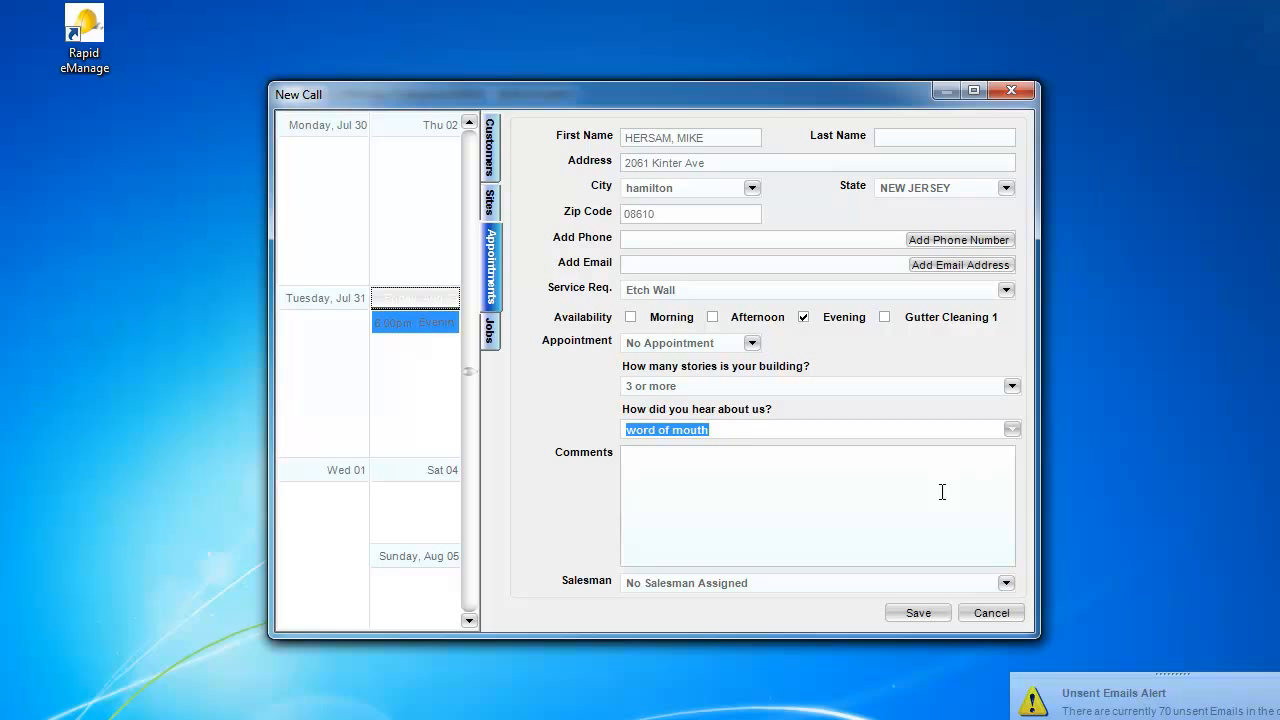
Enter the comment "This is a loyal customer. Treat with respect.".
{"action": "left_click", "coordinate": [734, 487]}
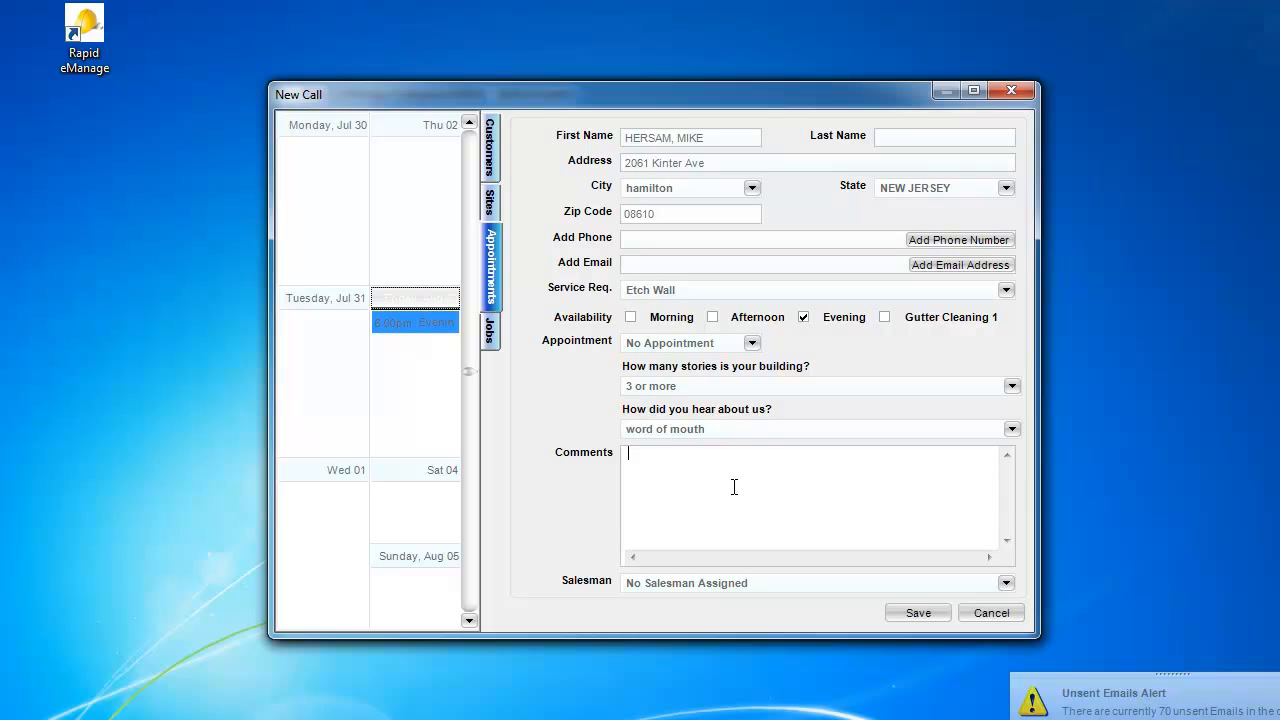
{"action": "type", "text": "This is a loyal customer. Treat with respect"}
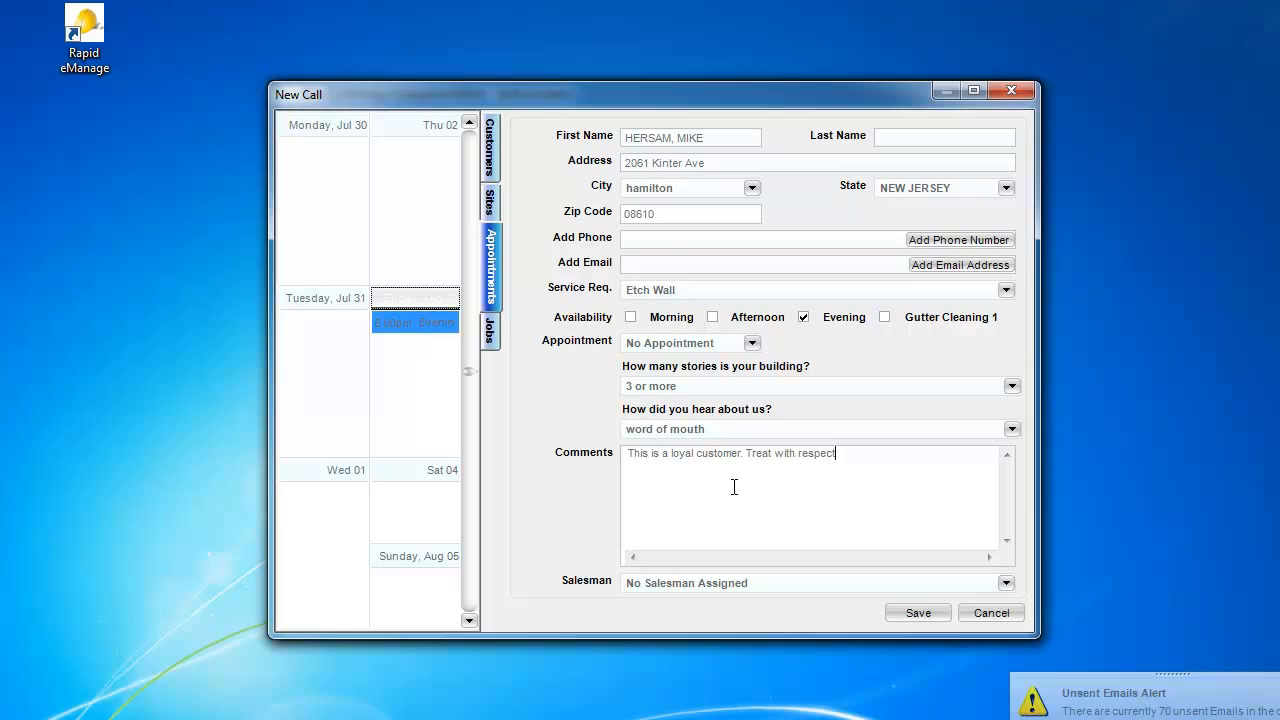
{"action": "type", "text": "."}
Add a second comment line "Neighbors have big dog next door. Stay away from fence" and save the call without printing.
{"action": "key", "text": "Return"}
{"action": "key", "text": "Return"}
{"action": "type", "text": "Neighbors have big dog next door. Stay aw"}
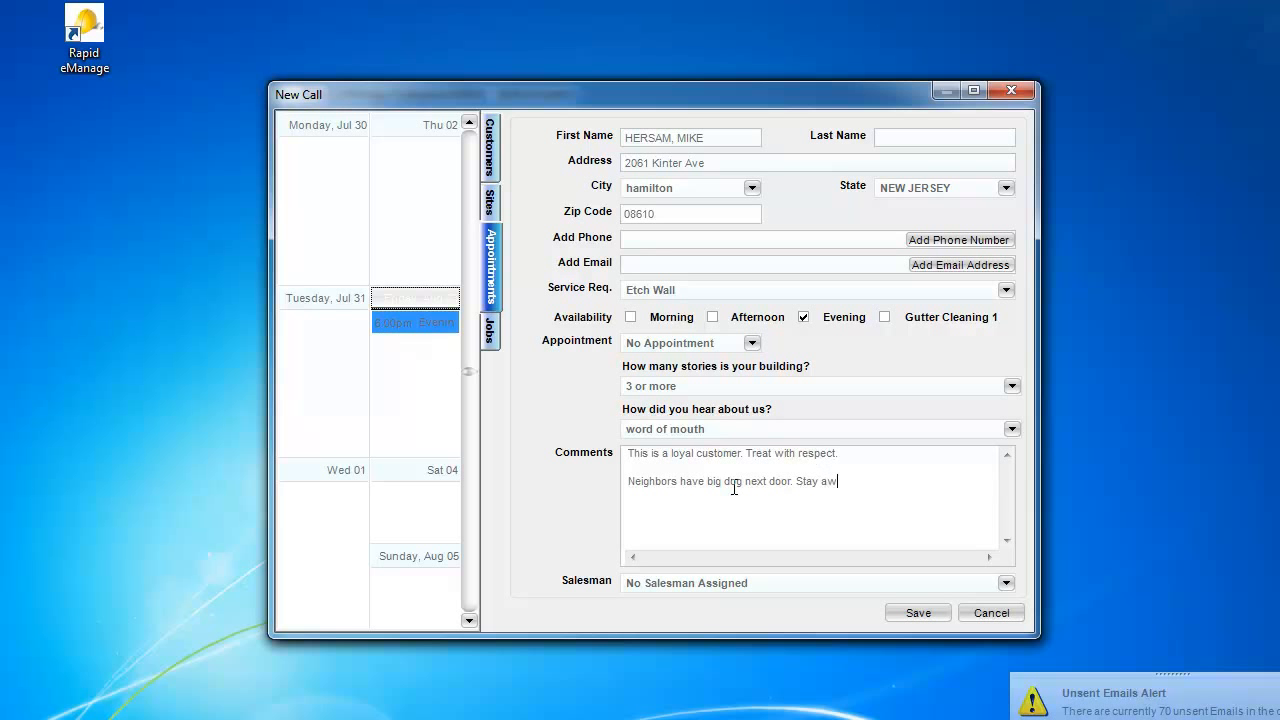
{"action": "type", "text": "ay from fence."}
{"action": "left_click", "coordinate": [904, 610]}
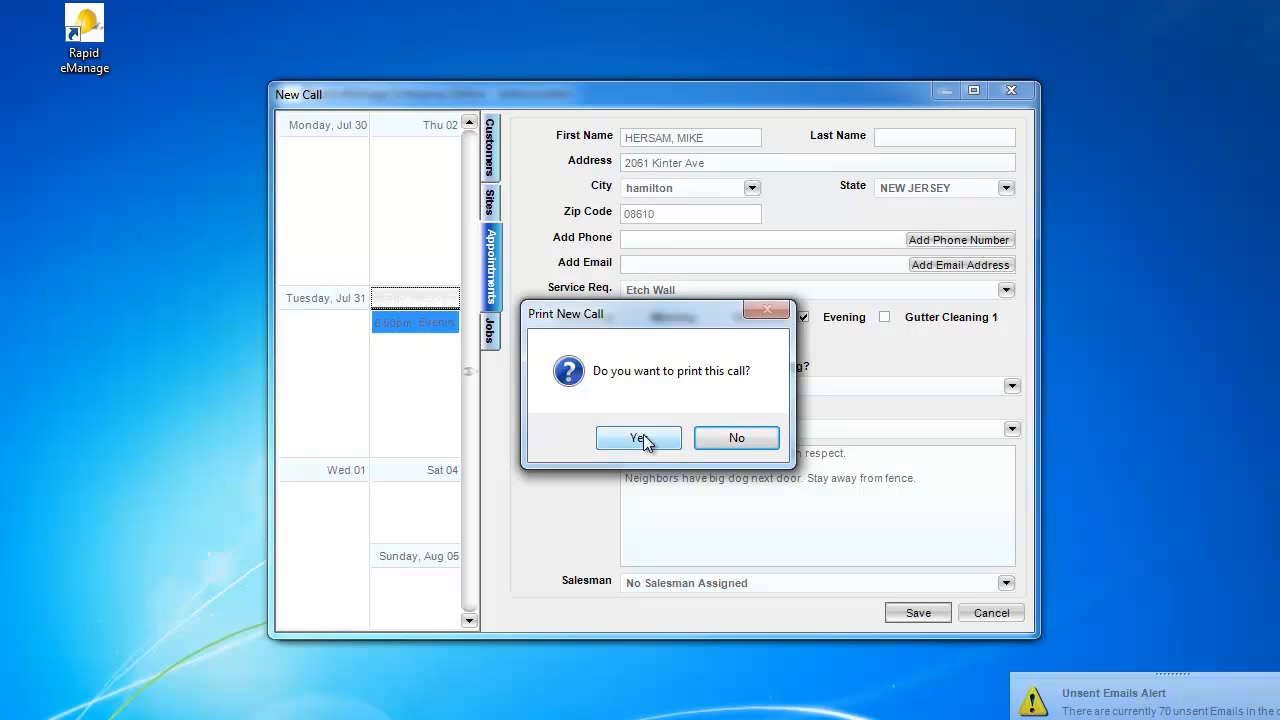
{"action": "left_click", "coordinate": [749, 442]}
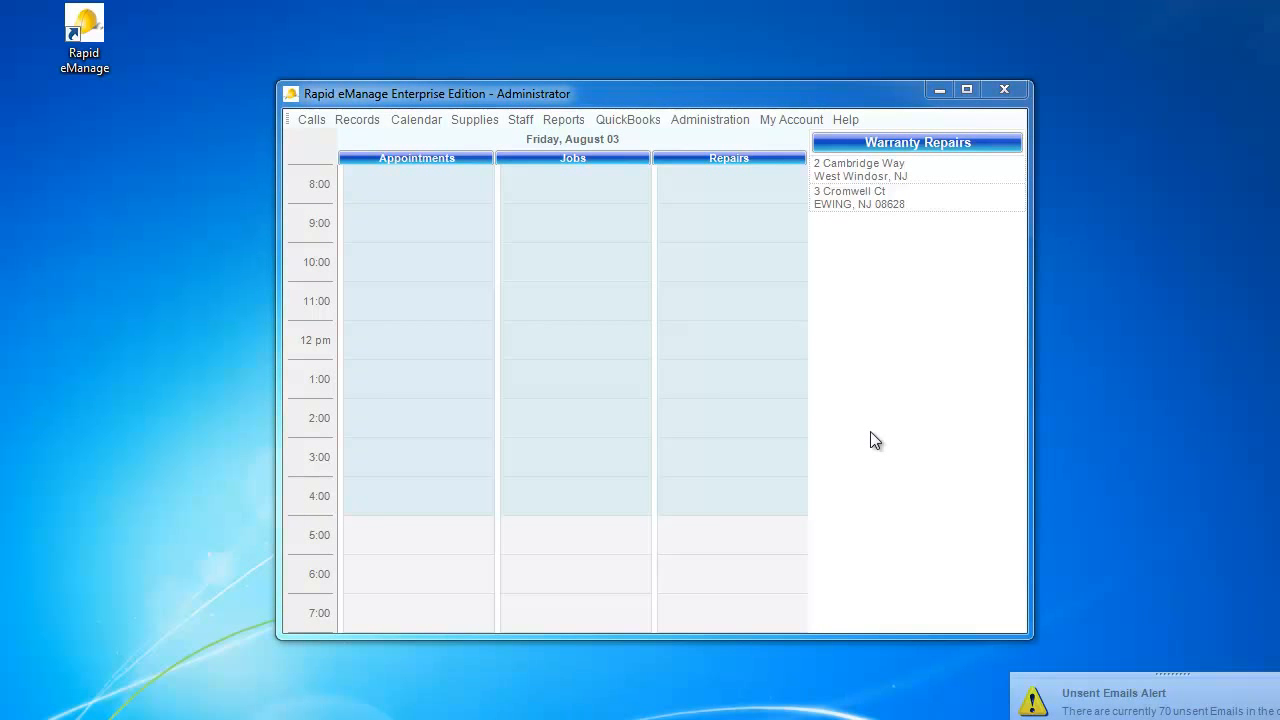
Open the call search, search by the site's street address, and open the 08/03/2012 call.
{"action": "left_click", "coordinate": [310, 121]}
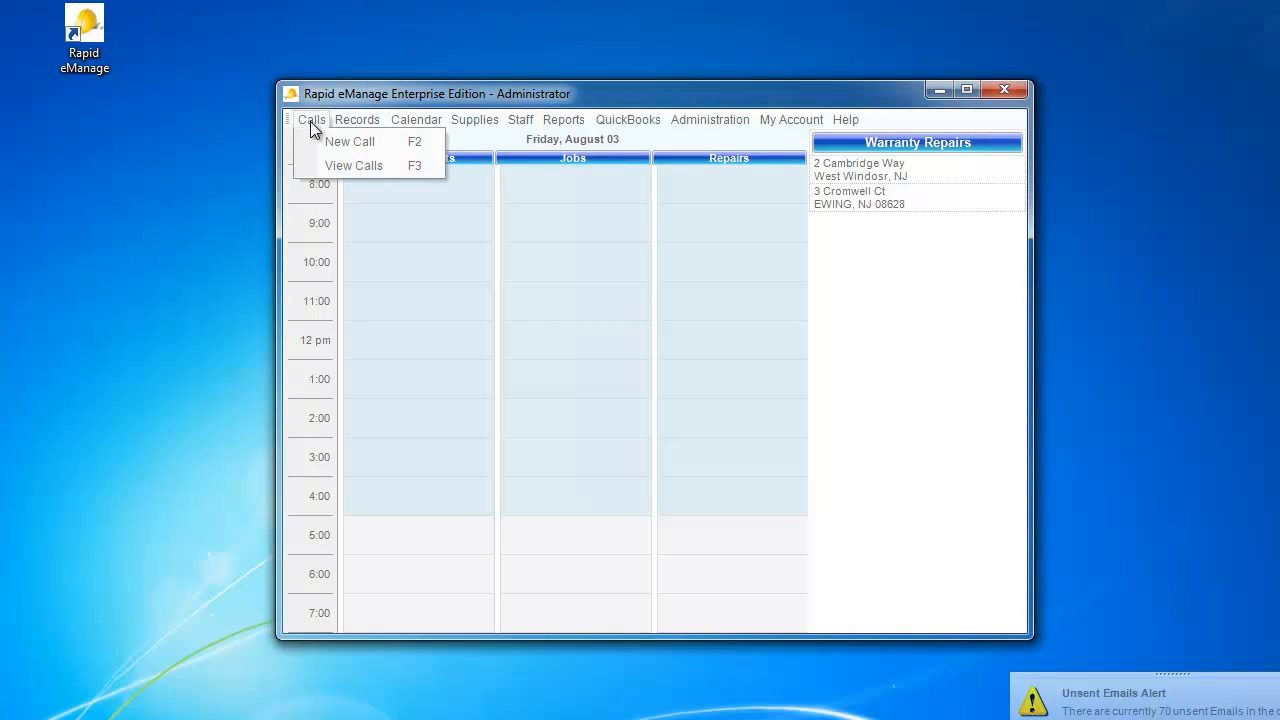
{"action": "left_click", "coordinate": [340, 166]}
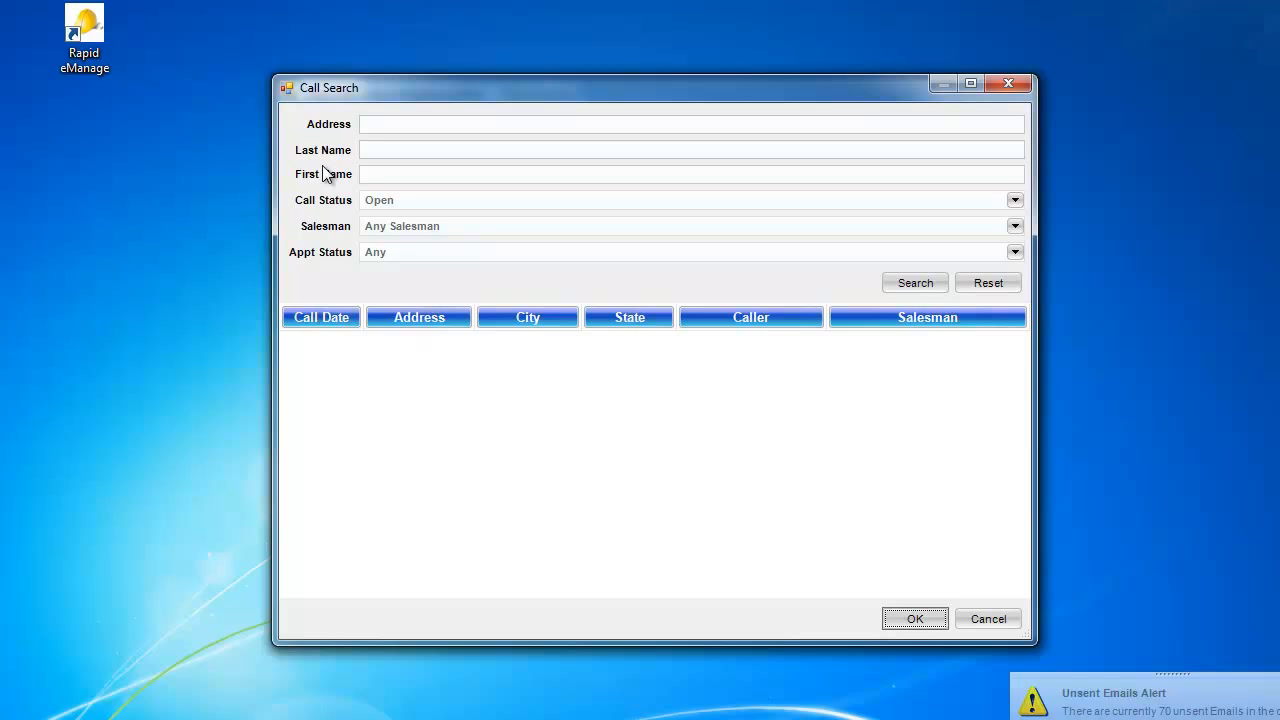
{"action": "left_click", "coordinate": [395, 128]}
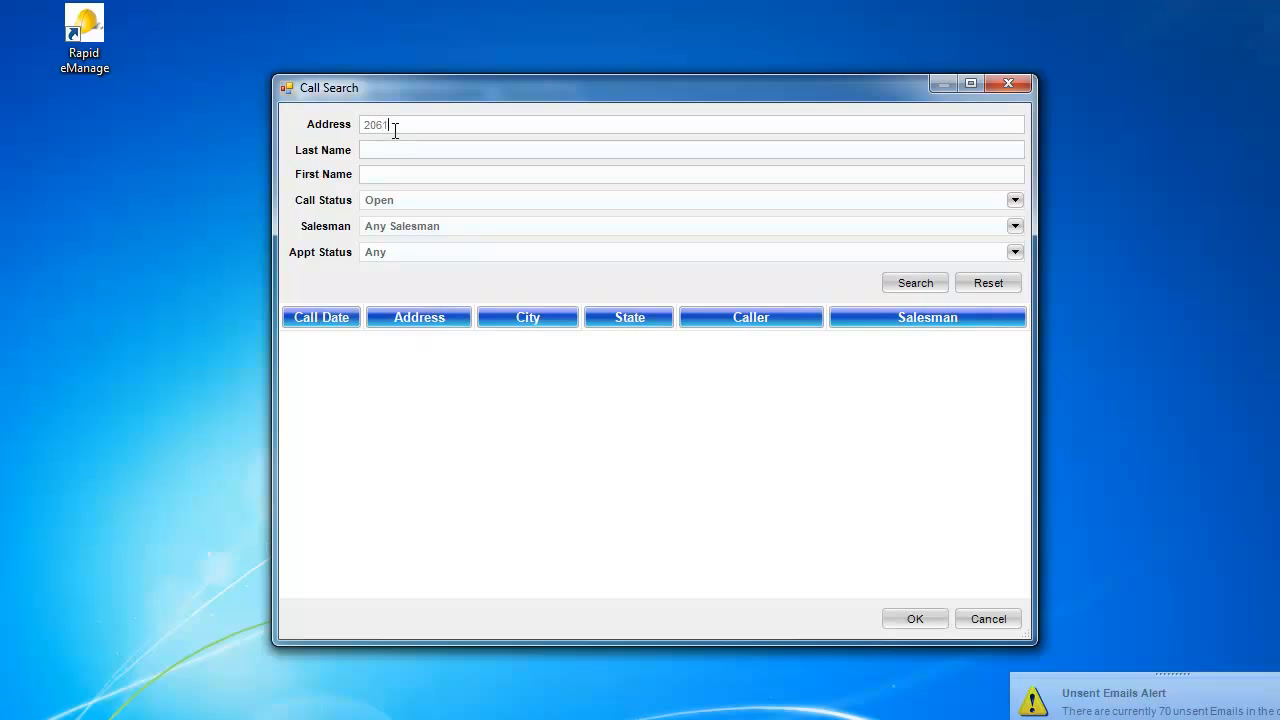
{"action": "left_click", "coordinate": [914, 283]}
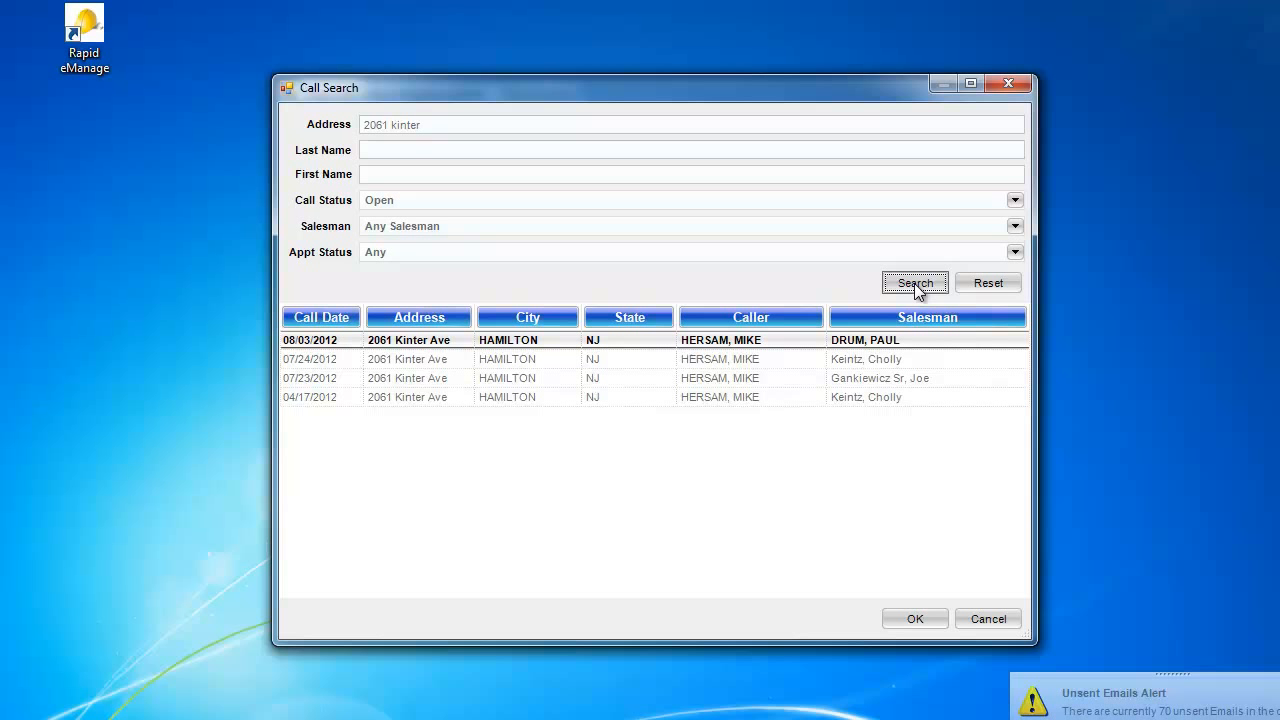
{"action": "double_click", "coordinate": [669, 341]}
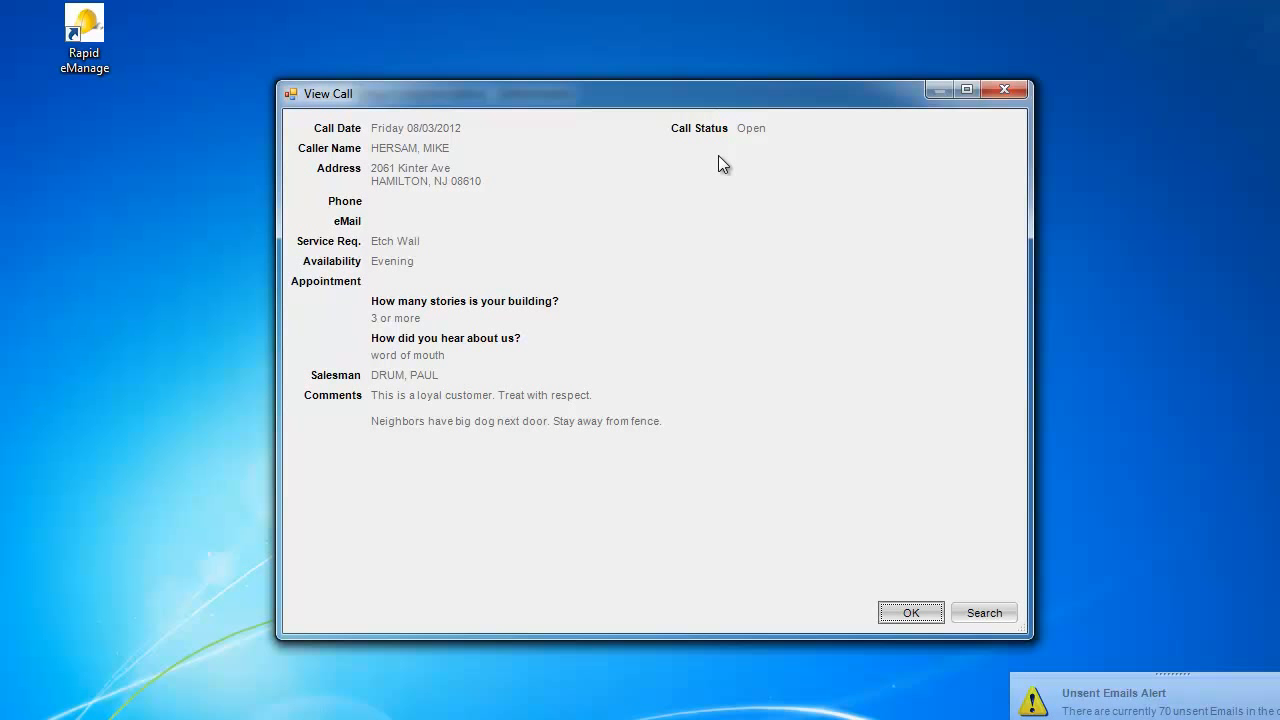
Assign a salesman from the staff list to the call.
{"action": "right_click", "coordinate": [827, 219]}
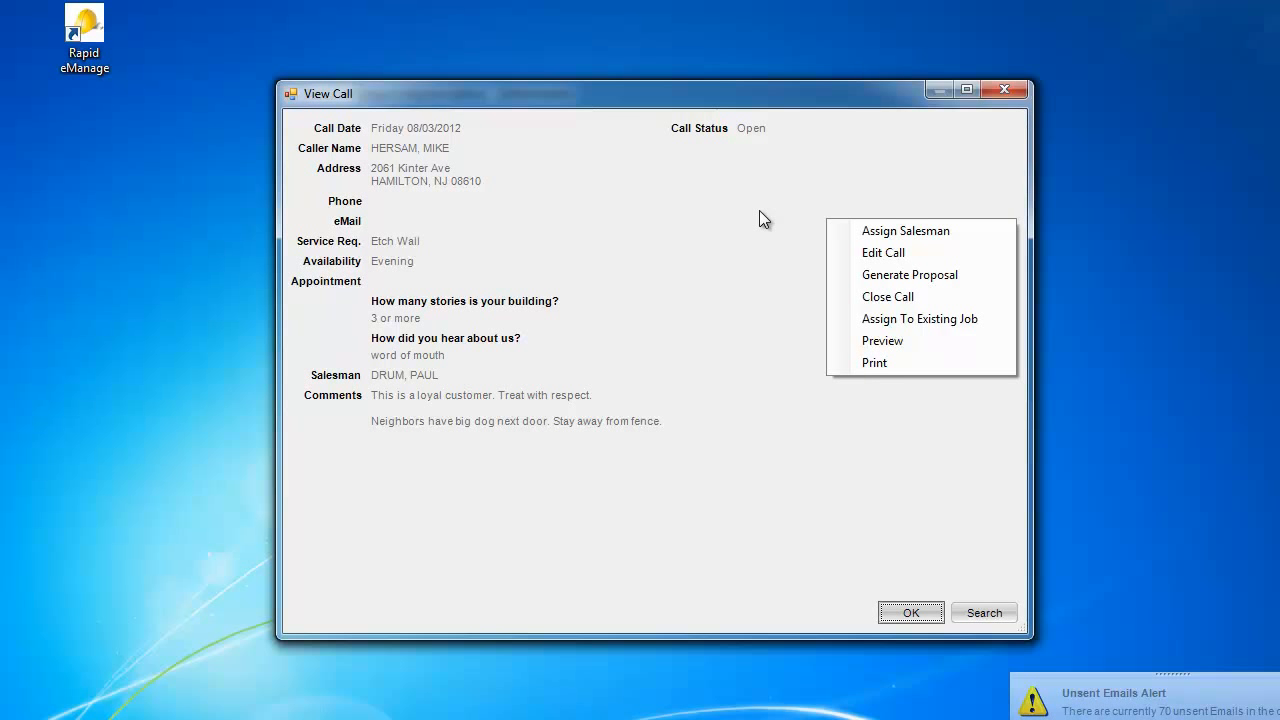
{"action": "left_click", "coordinate": [876, 231]}
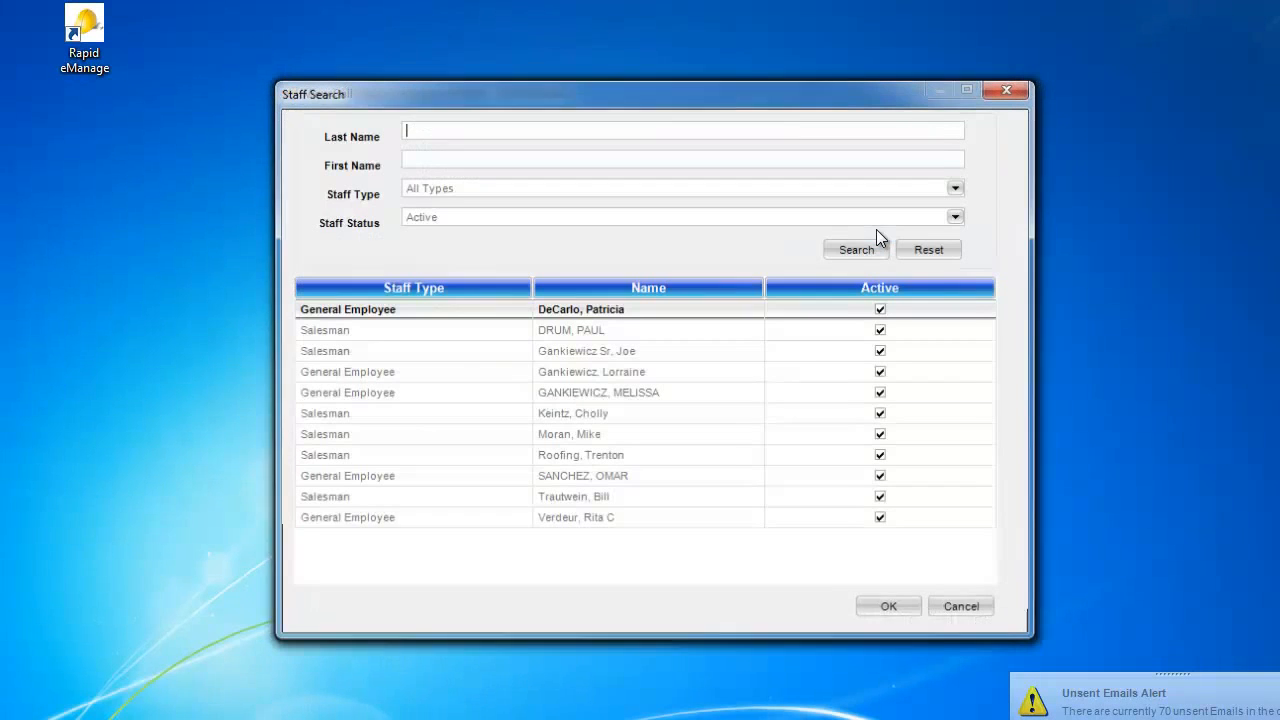
{"action": "left_click", "coordinate": [590, 331]}
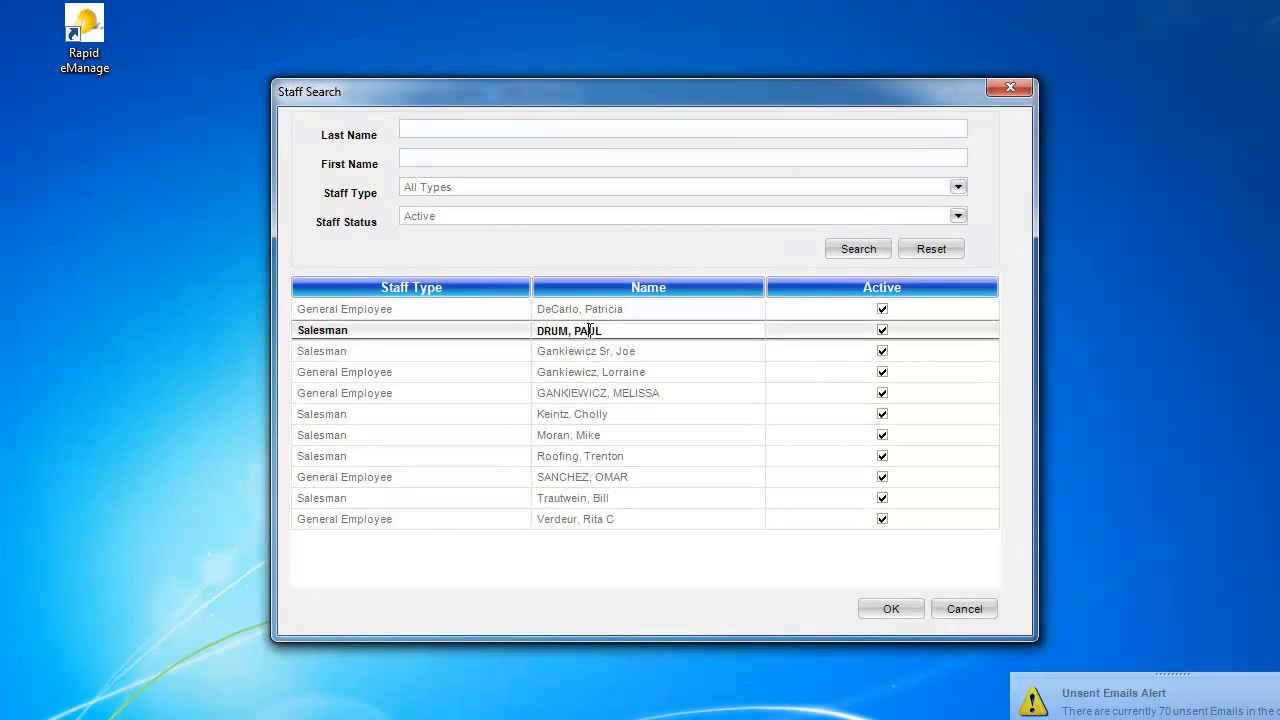
{"action": "double_click", "coordinate": [590, 331]}
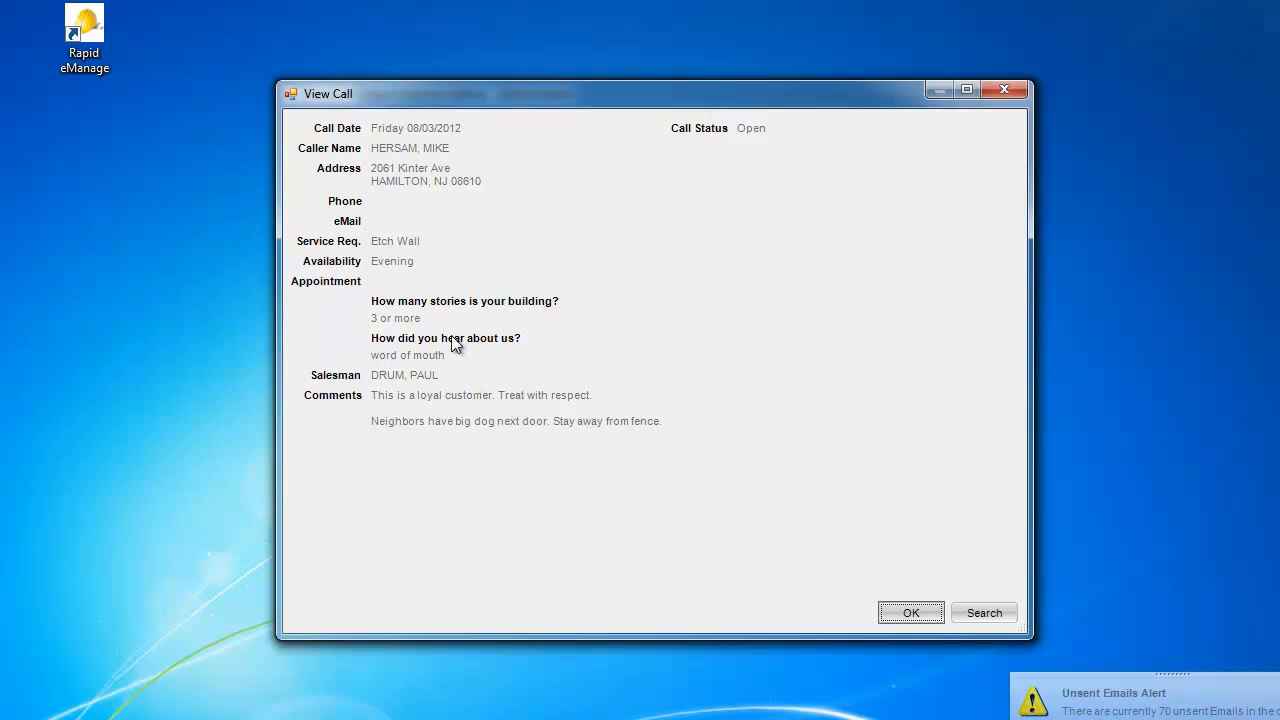
Close the call and confirm.
{"action": "right_click", "coordinate": [822, 241]}
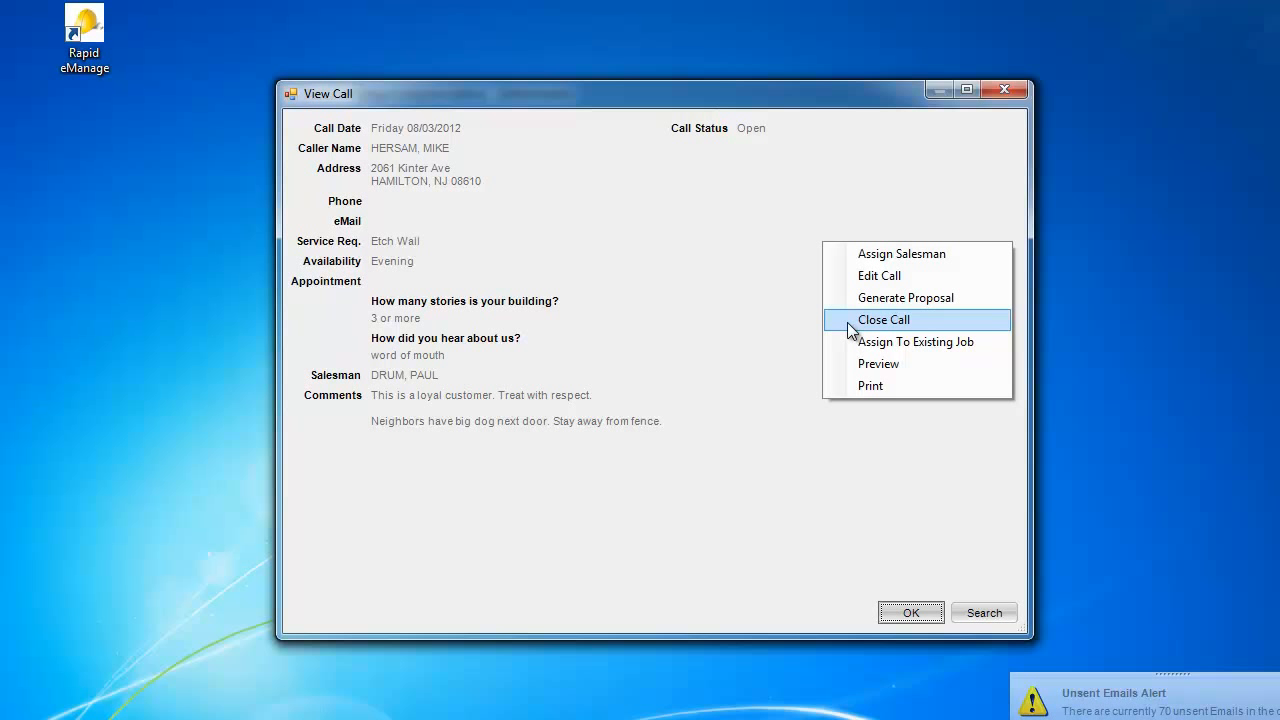
{"action": "left_click", "coordinate": [847, 322]}
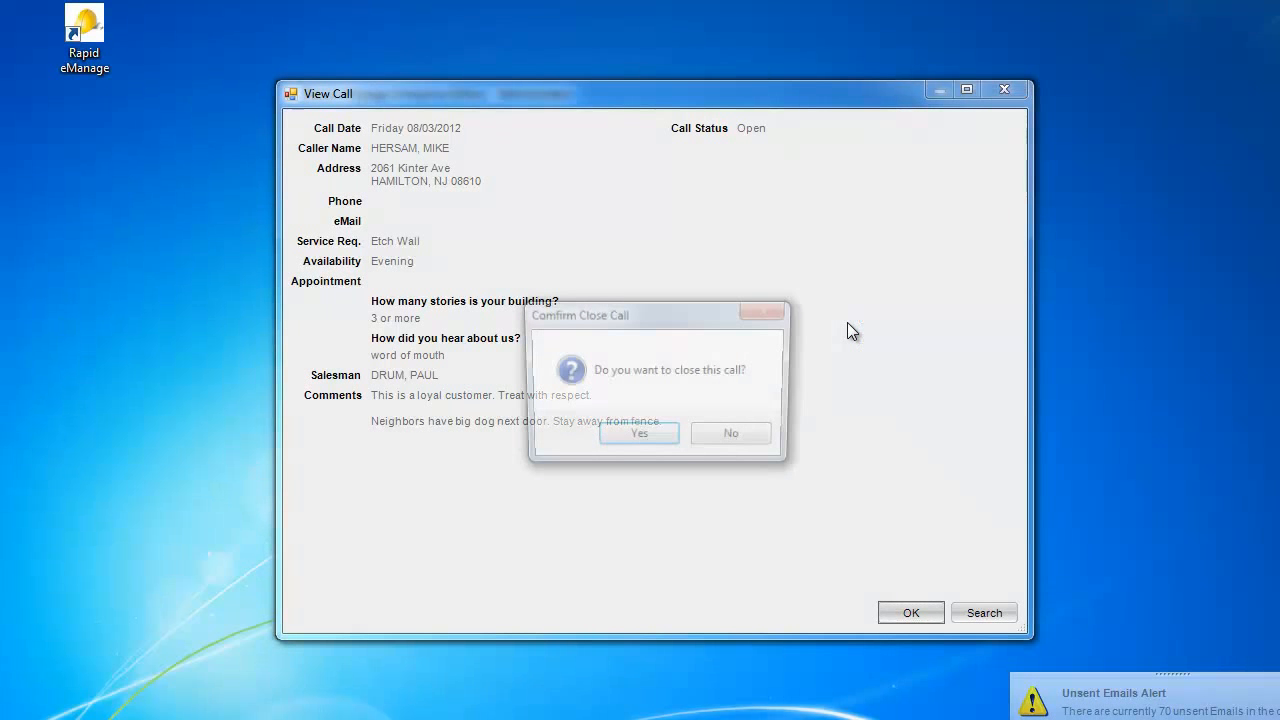
{"action": "left_click", "coordinate": [659, 437]}
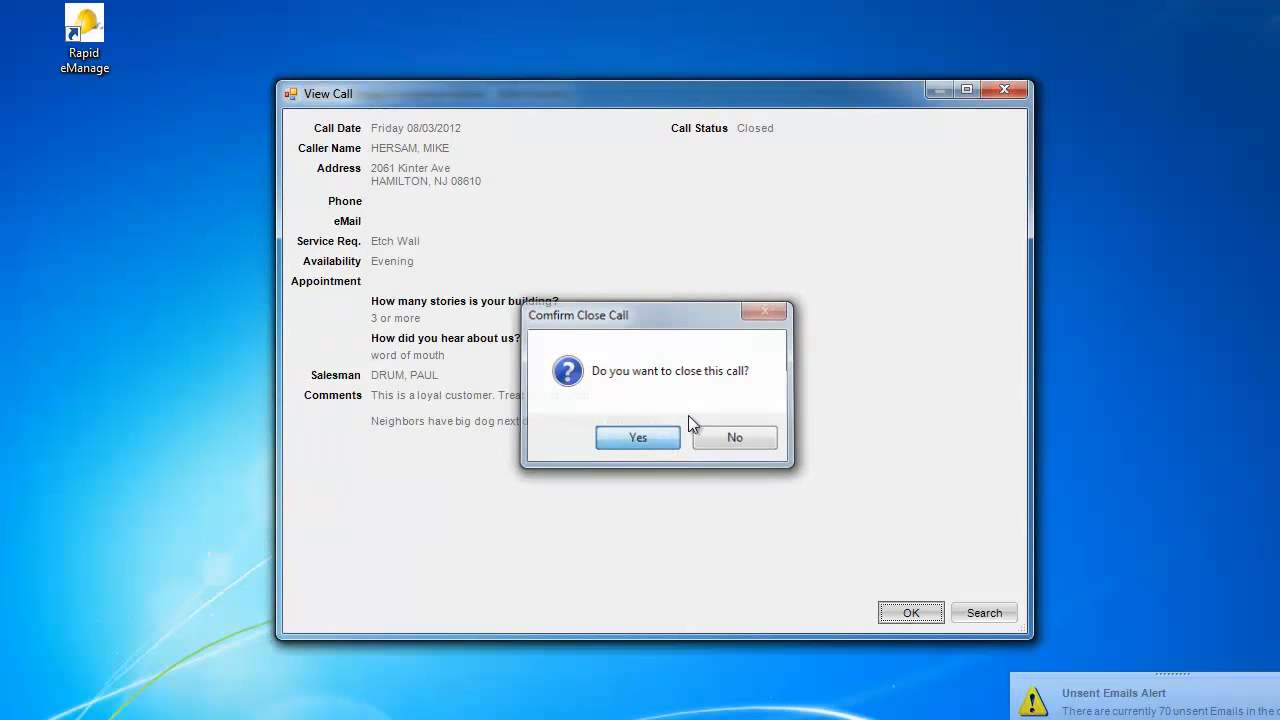
Reinstate the closed call and confirm.
{"action": "right_click", "coordinate": [893, 281]}
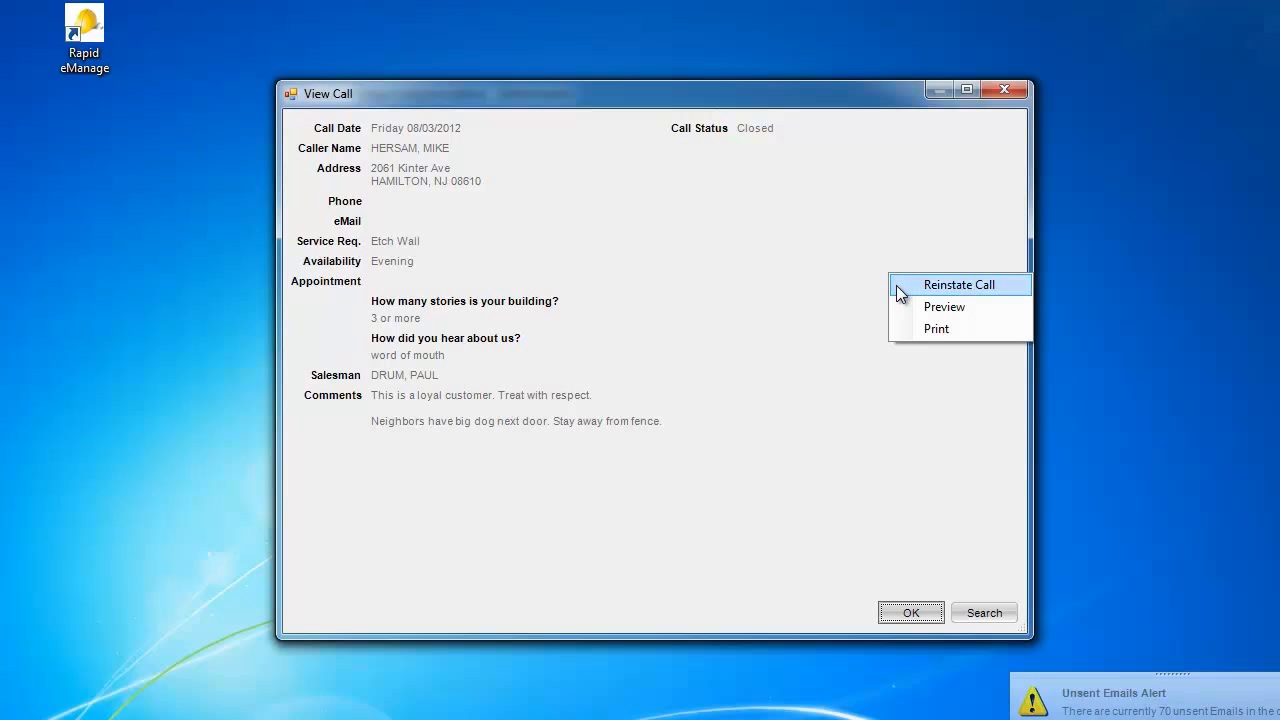
{"action": "left_click", "coordinate": [900, 290]}
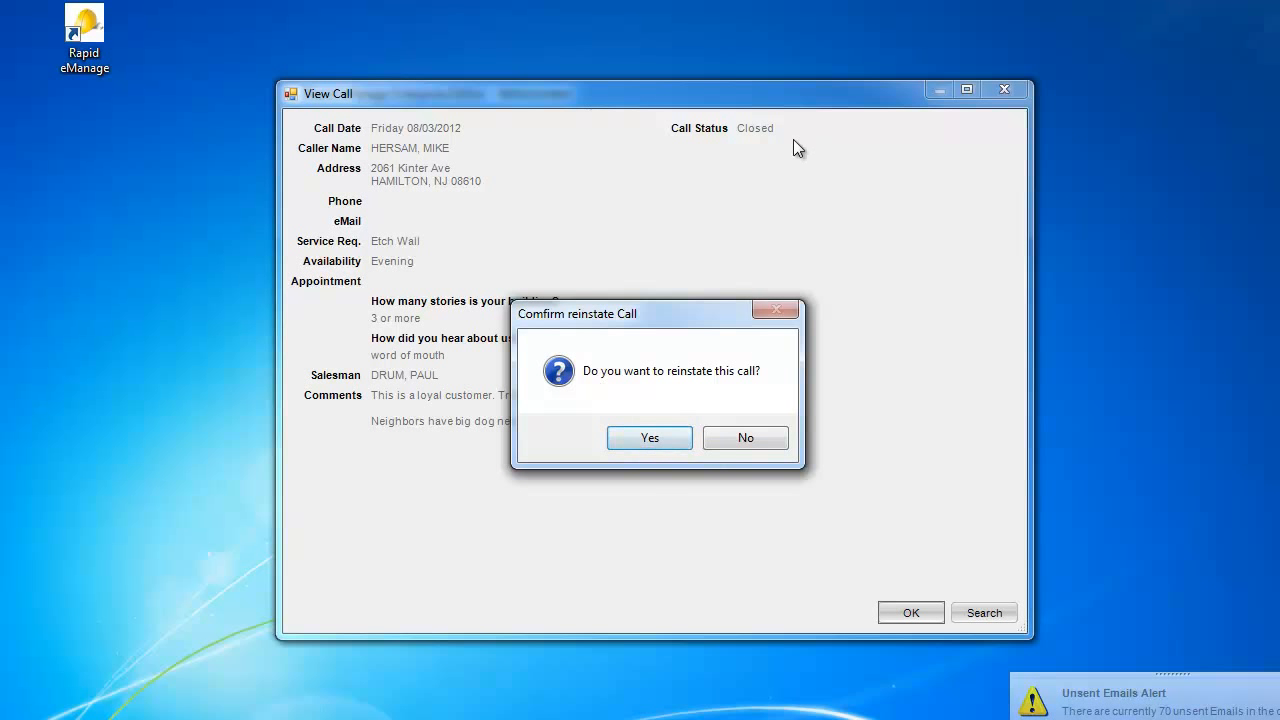
{"action": "left_click", "coordinate": [671, 448]}
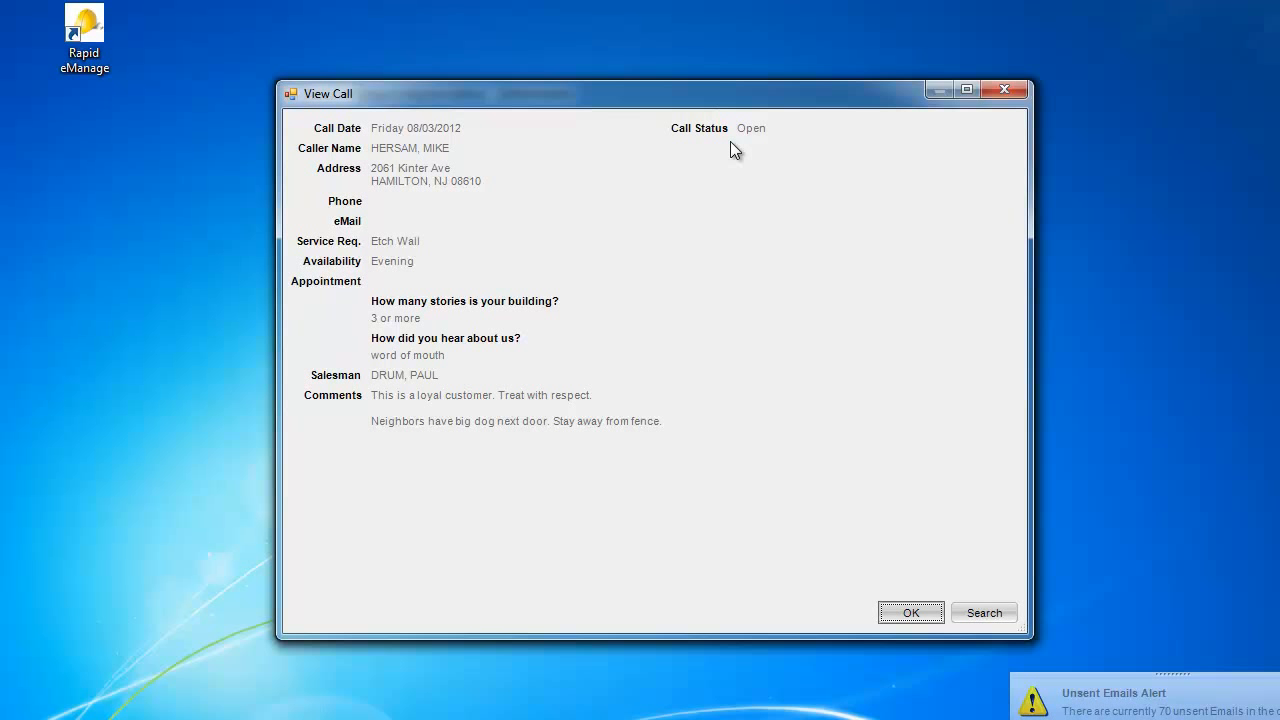
Preview the open call's details report, scroll through it, and close the preview.
{"action": "right_click", "coordinate": [799, 190]}
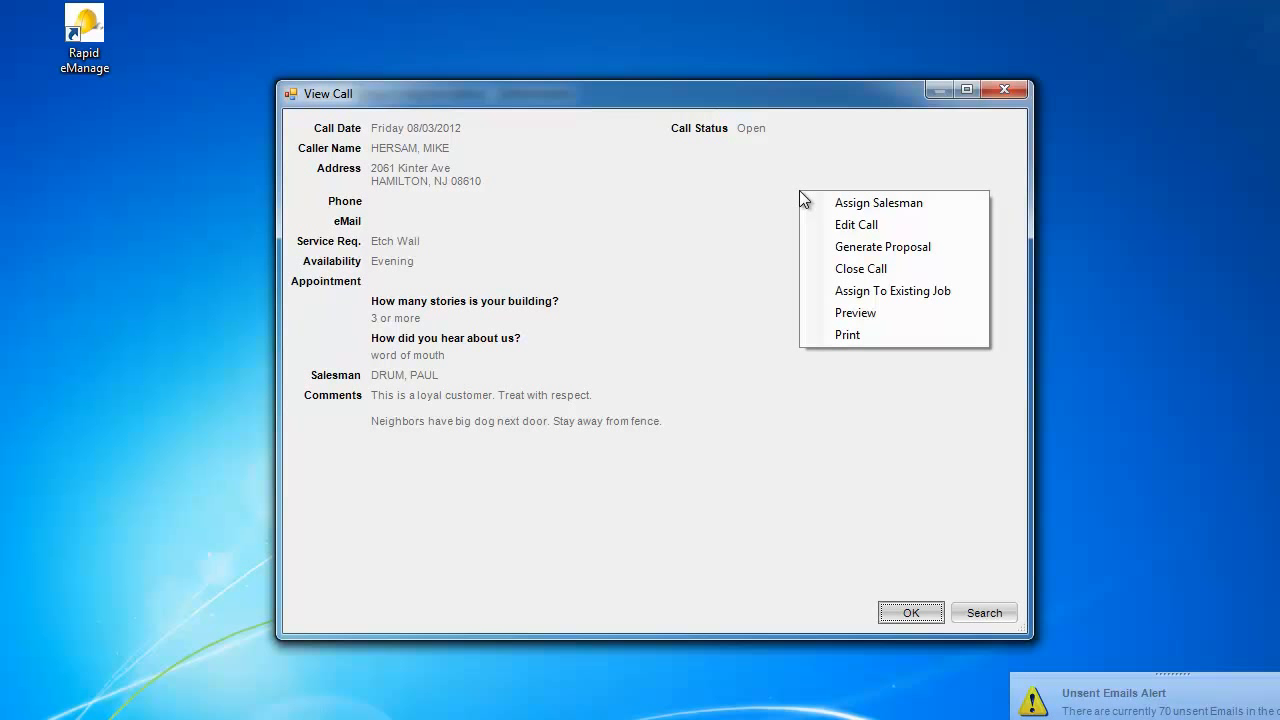
{"action": "left_click", "coordinate": [842, 315]}
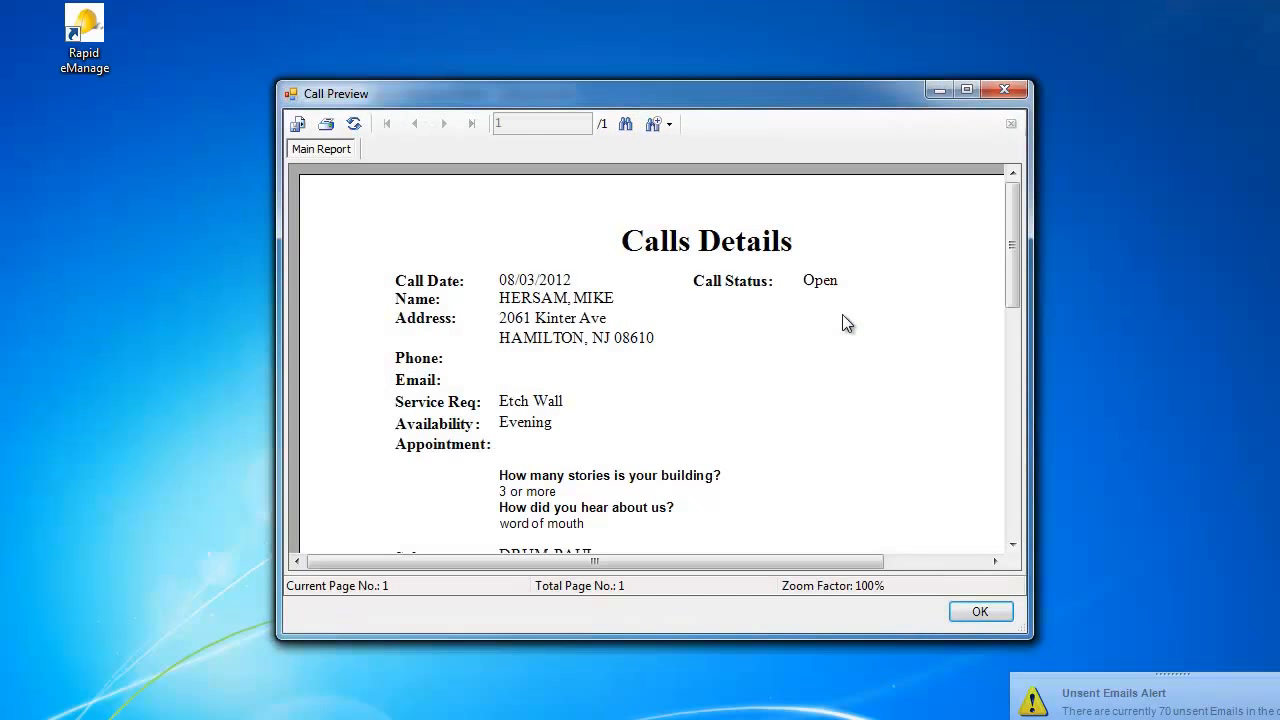
{"action": "left_click_drag", "start_coordinate": [1014, 214], "coordinate": [998, 276]}
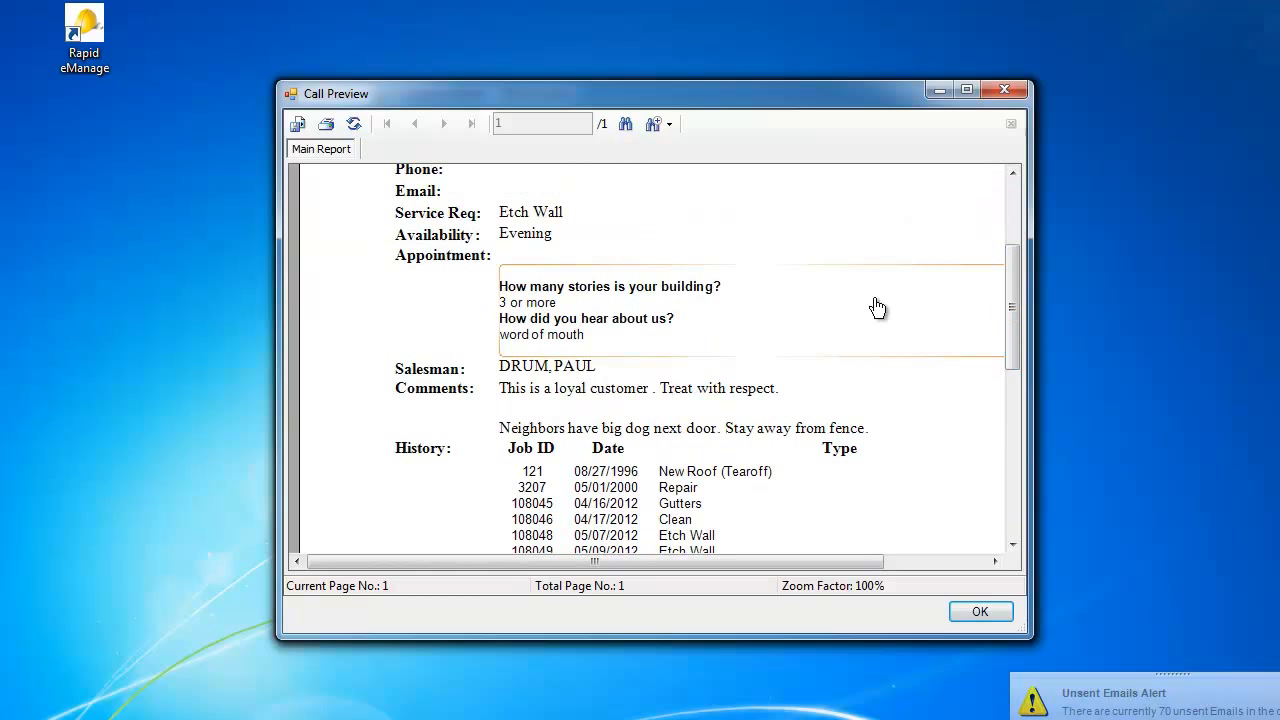
{"action": "left_click", "coordinate": [1004, 91]}
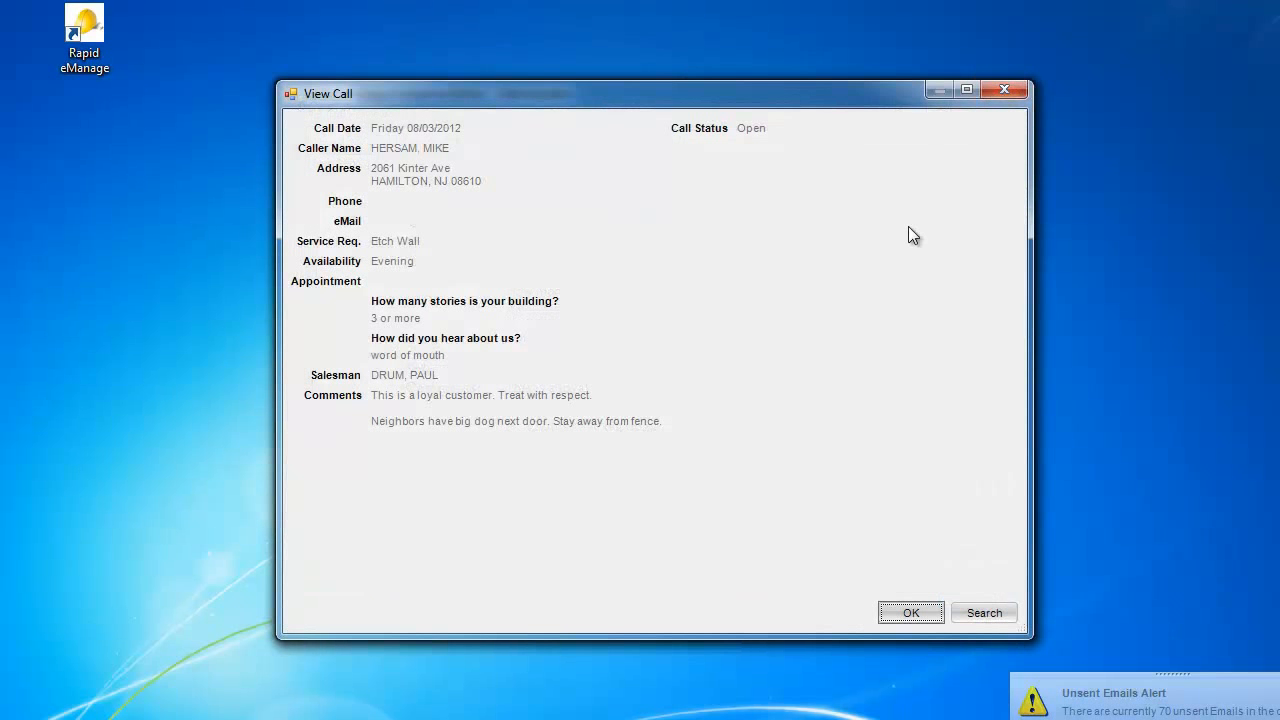
Open the print dialog for the call and cancel it.
{"action": "right_click", "coordinate": [897, 229]}
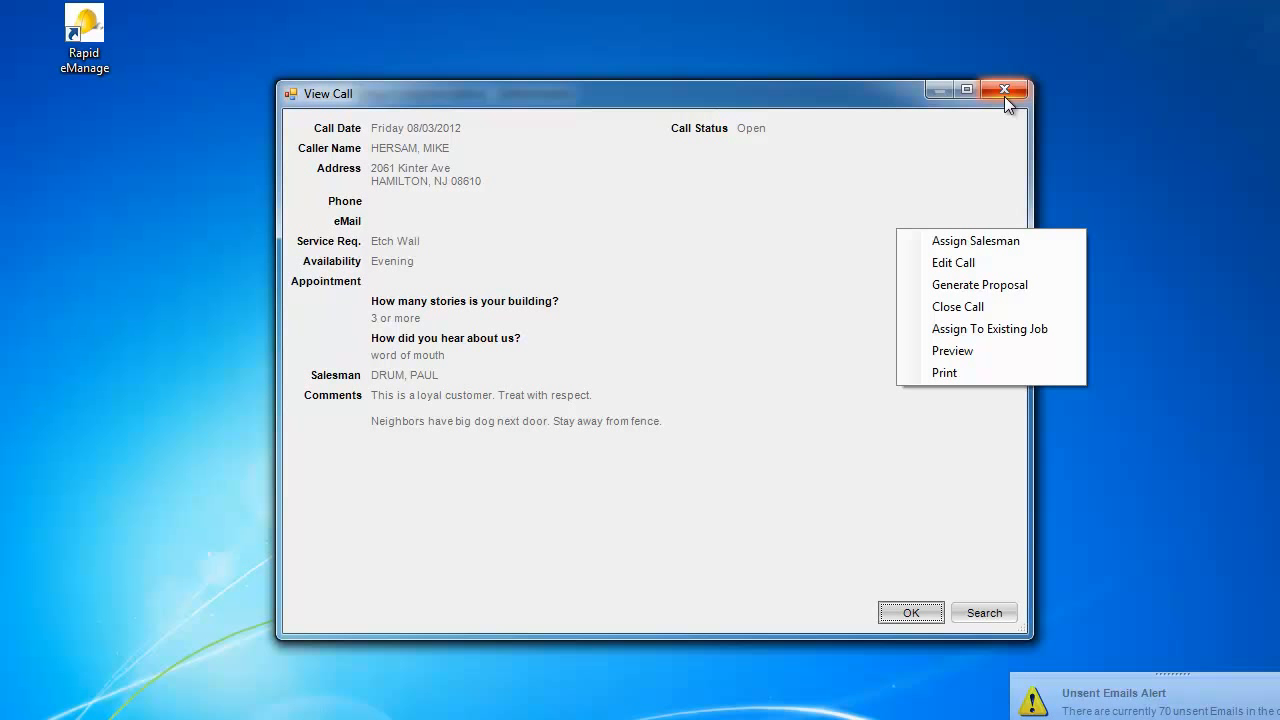
{"action": "left_click", "coordinate": [957, 379]}
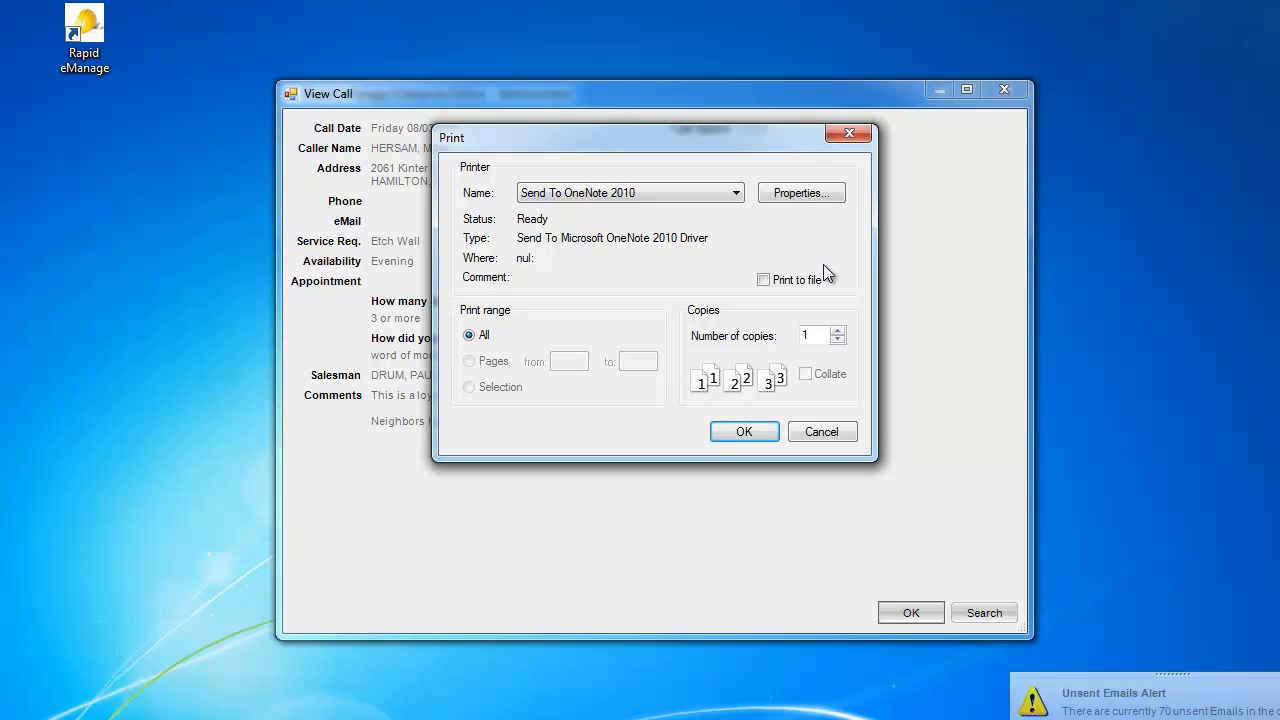
{"action": "left_click", "coordinate": [836, 434]}
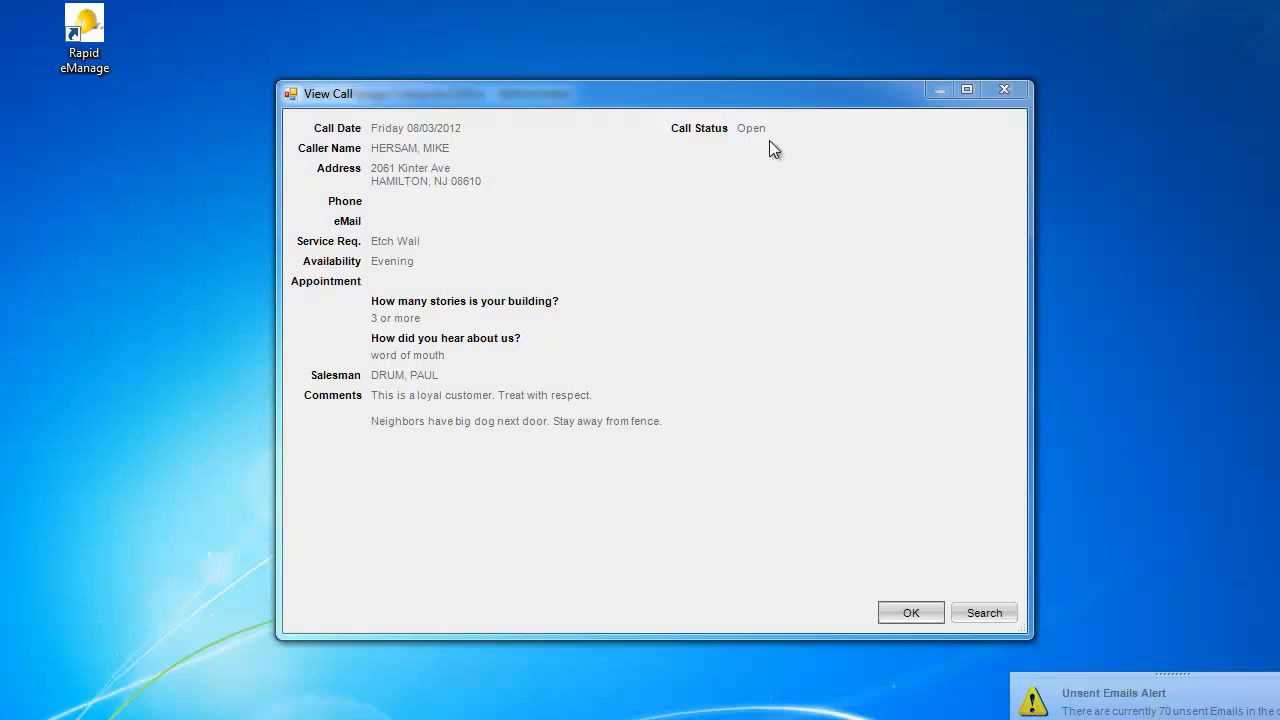
Search closed calls by the caller's last name, open the 08/03/2012 call, and view its options menu.
{"action": "left_click", "coordinate": [1004, 91]}
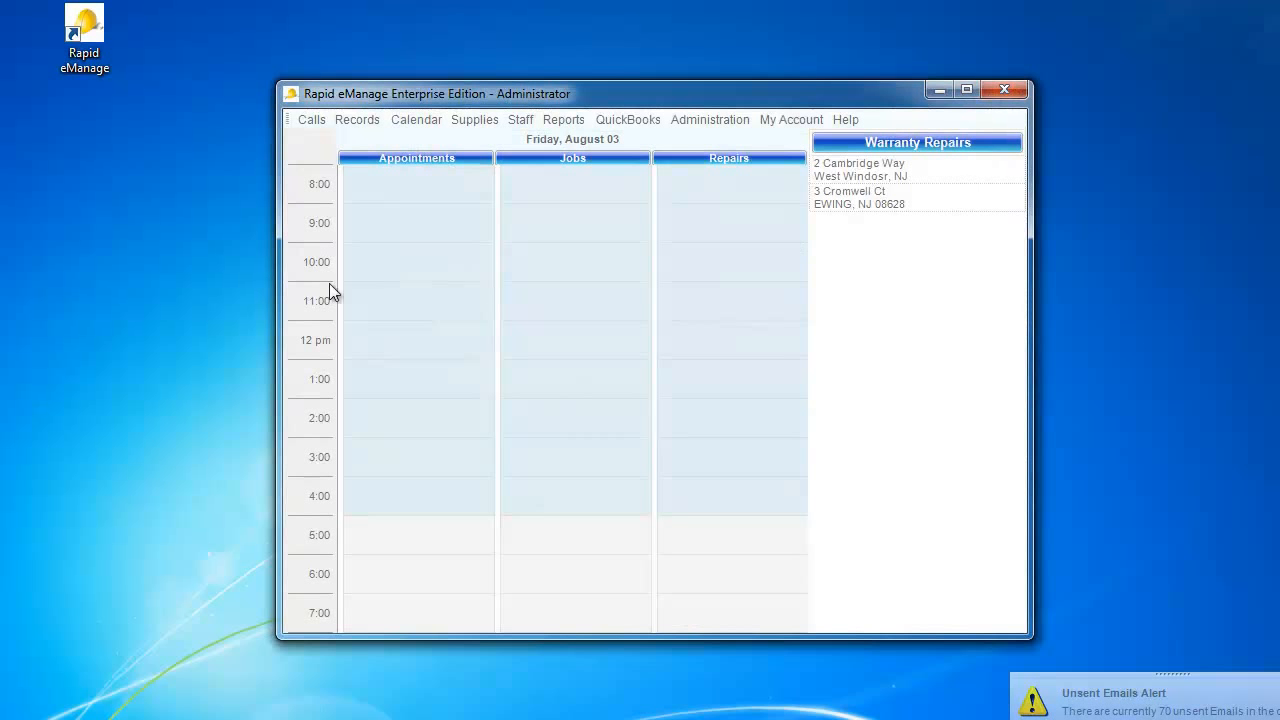
{"action": "left_click", "coordinate": [316, 126]}
{"action": "left_click", "coordinate": [327, 162]}
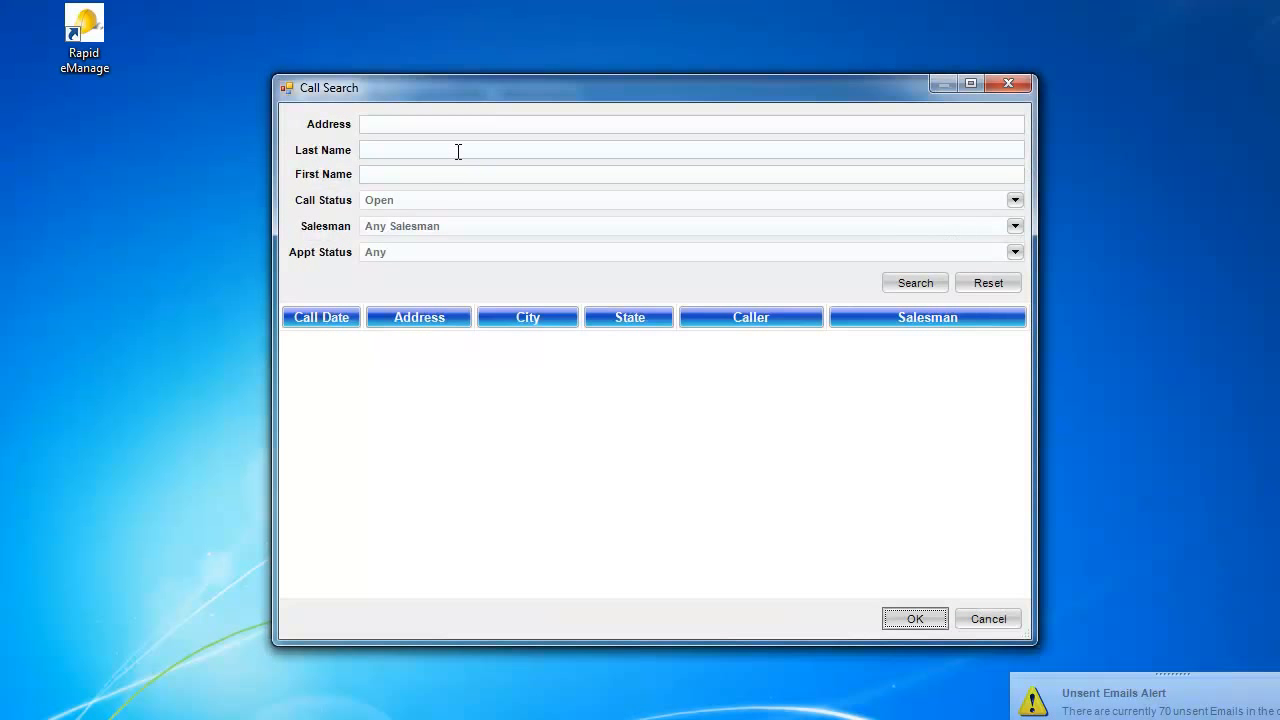
{"action": "type", "text": "chester"}
{"action": "left_click", "coordinate": [1015, 205]}
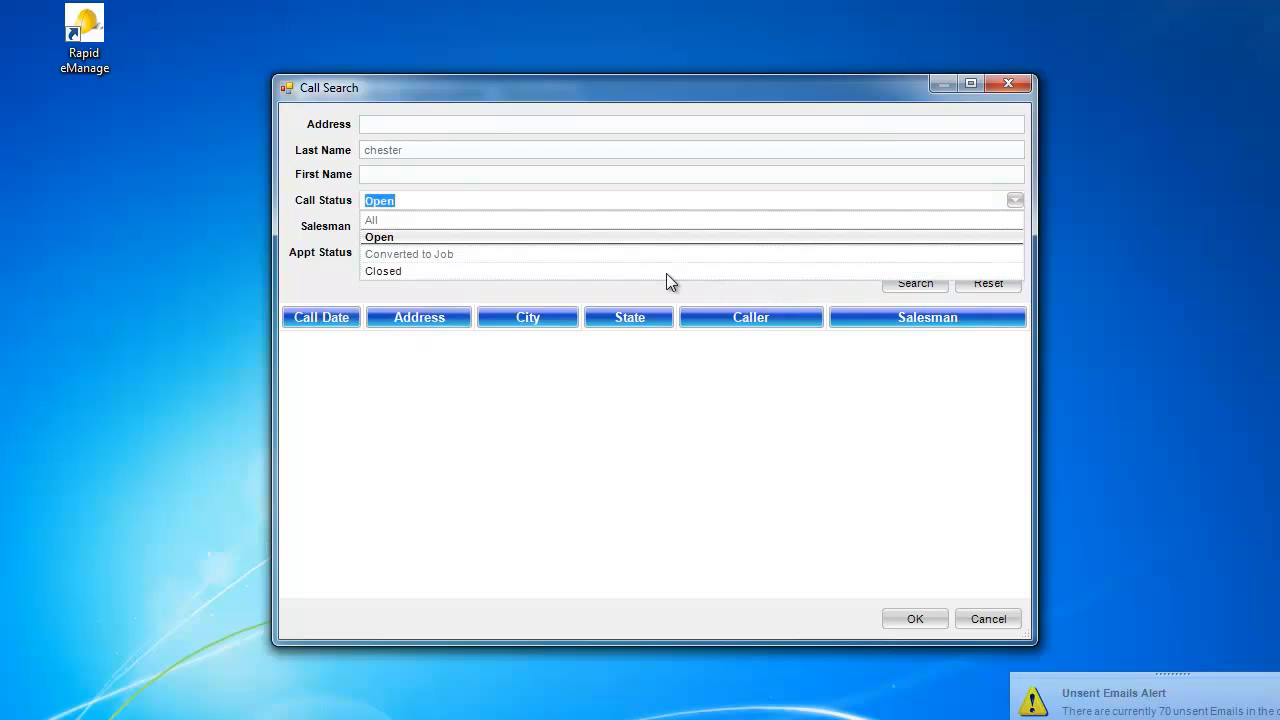
{"action": "left_click", "coordinate": [425, 270]}
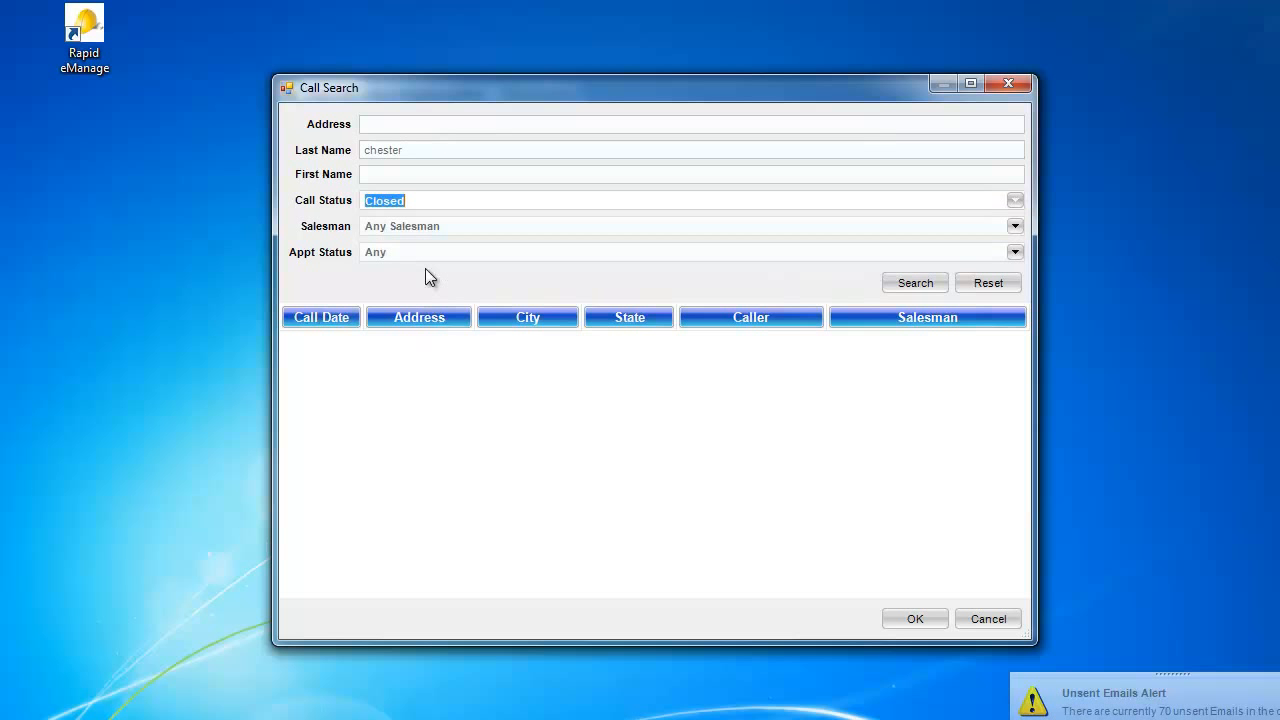
{"action": "left_click", "coordinate": [901, 284]}
{"action": "left_click", "coordinate": [511, 350]}
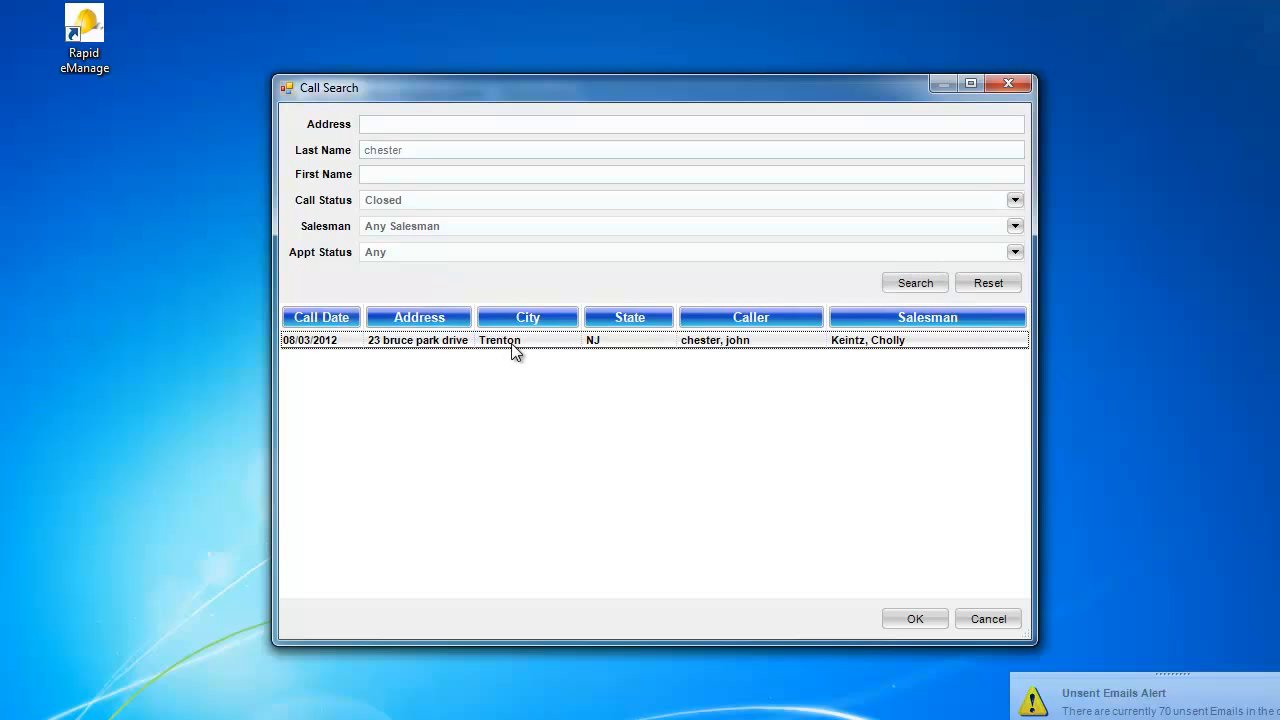
{"action": "double_click", "coordinate": [511, 344]}
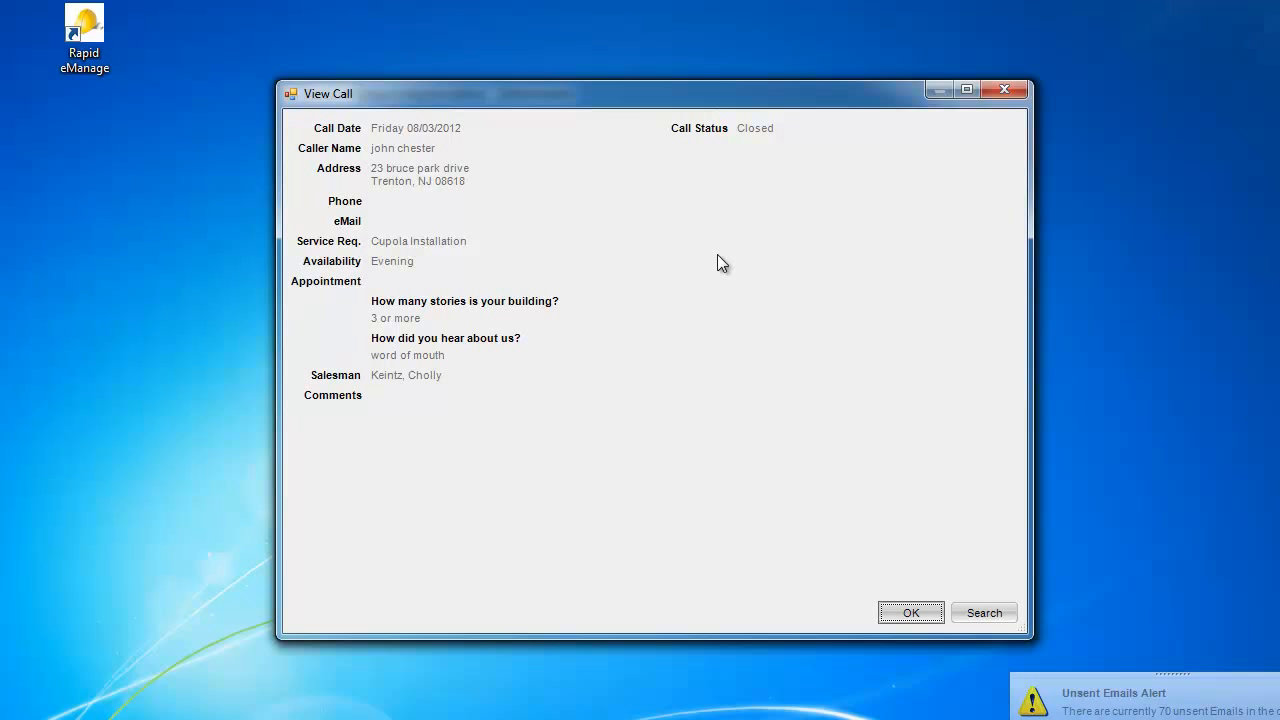
{"action": "right_click", "coordinate": [717, 255]}
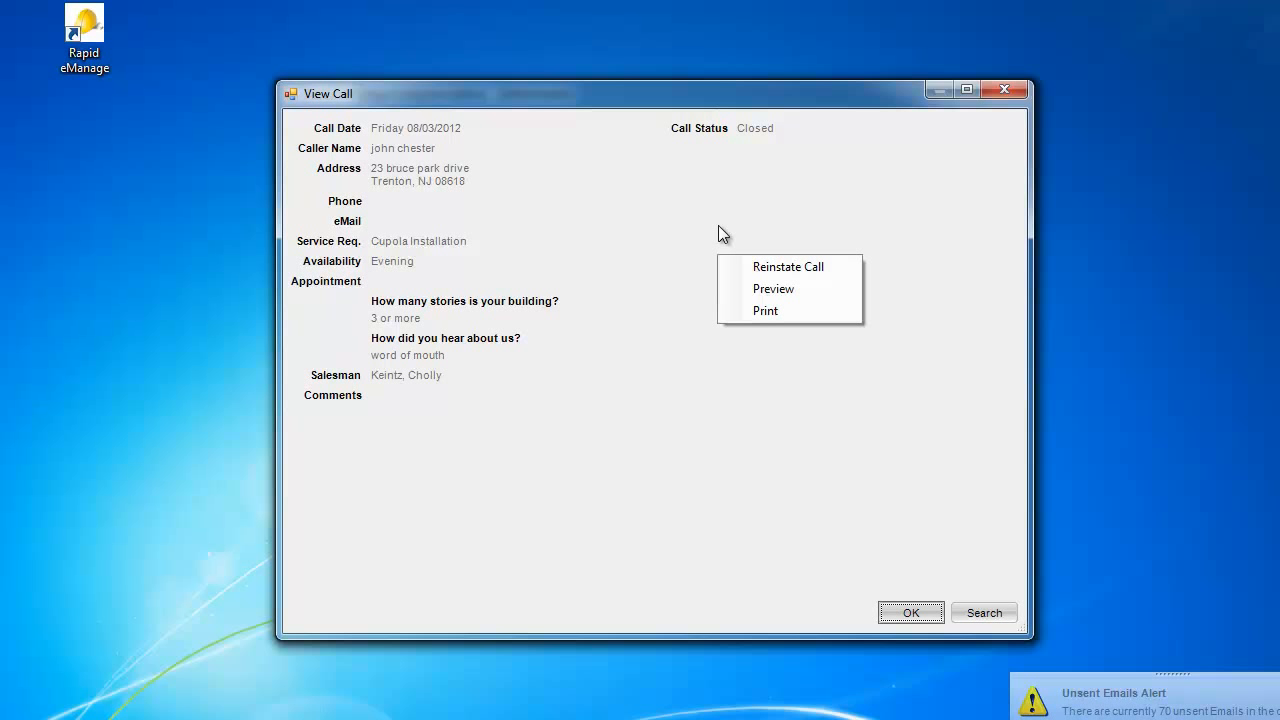
{"action": "left_click", "coordinate": [1004, 91]}
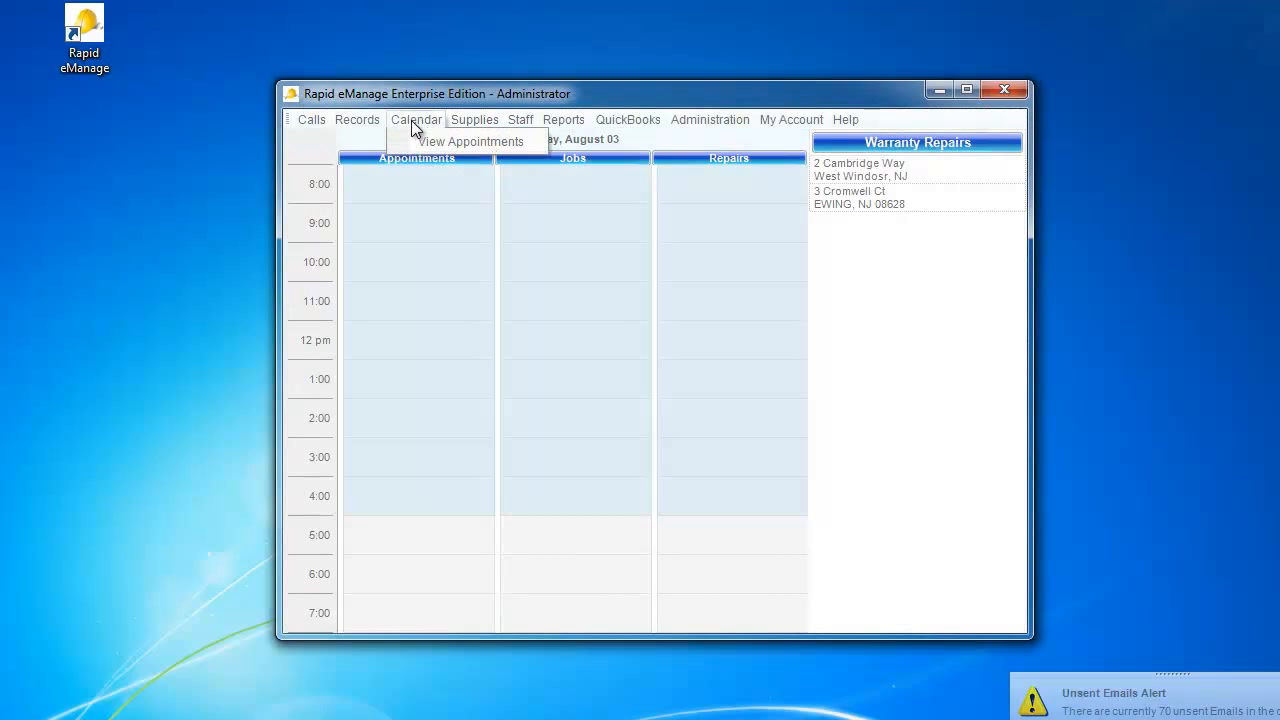
Open the appointments calendar, go to July 25, 2012, and open the Etch Wall appointment's call.
{"action": "left_click", "coordinate": [420, 137]}
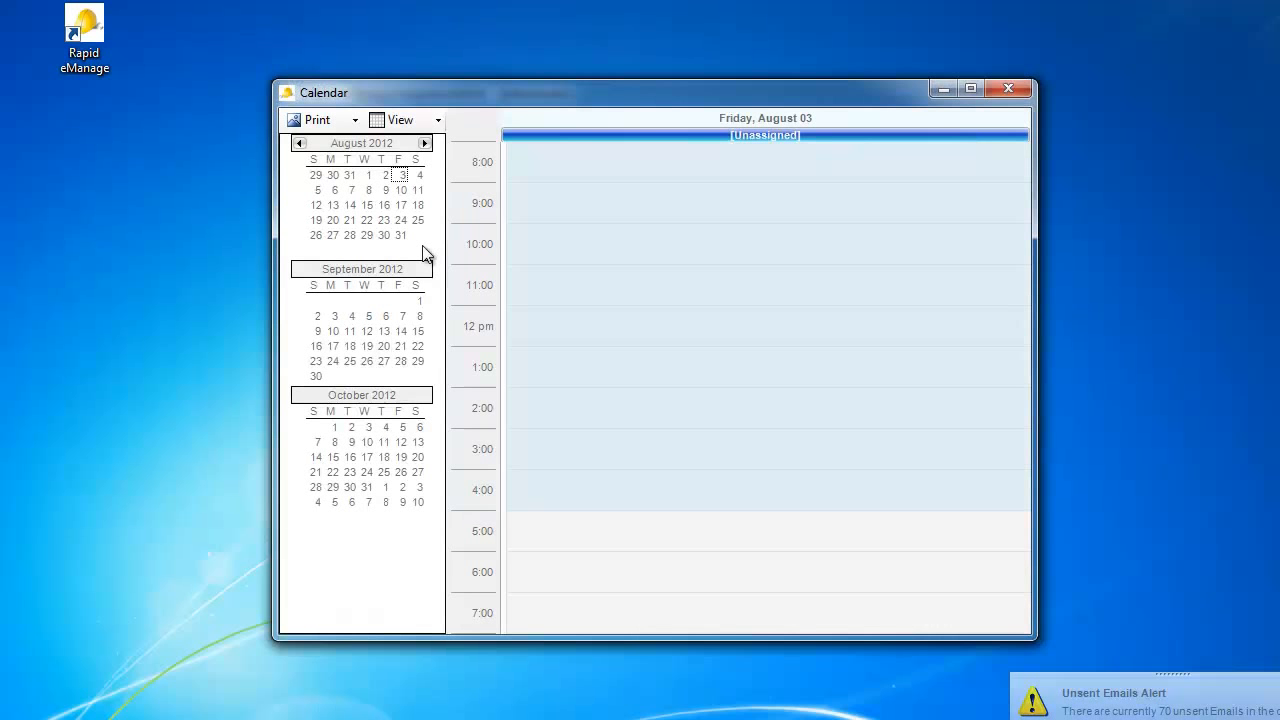
{"action": "left_click", "coordinate": [298, 144]}
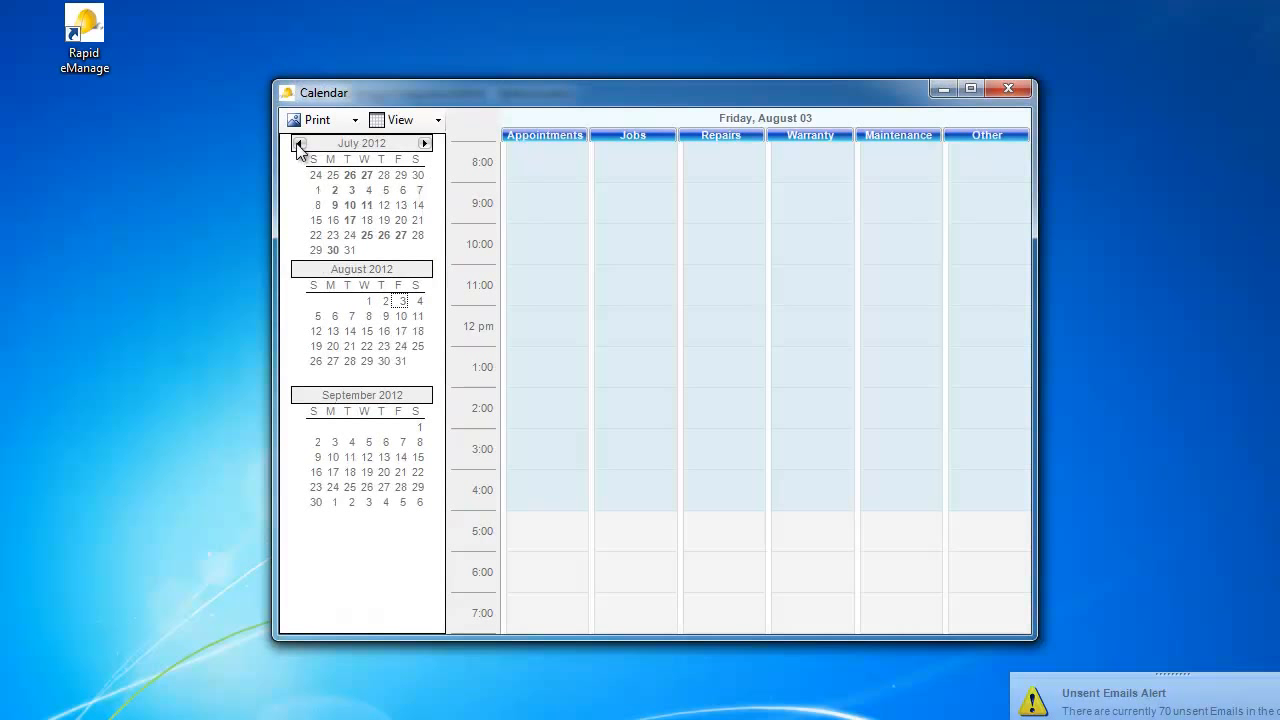
{"action": "left_click", "coordinate": [367, 236]}
{"action": "left_click", "coordinate": [536, 391]}
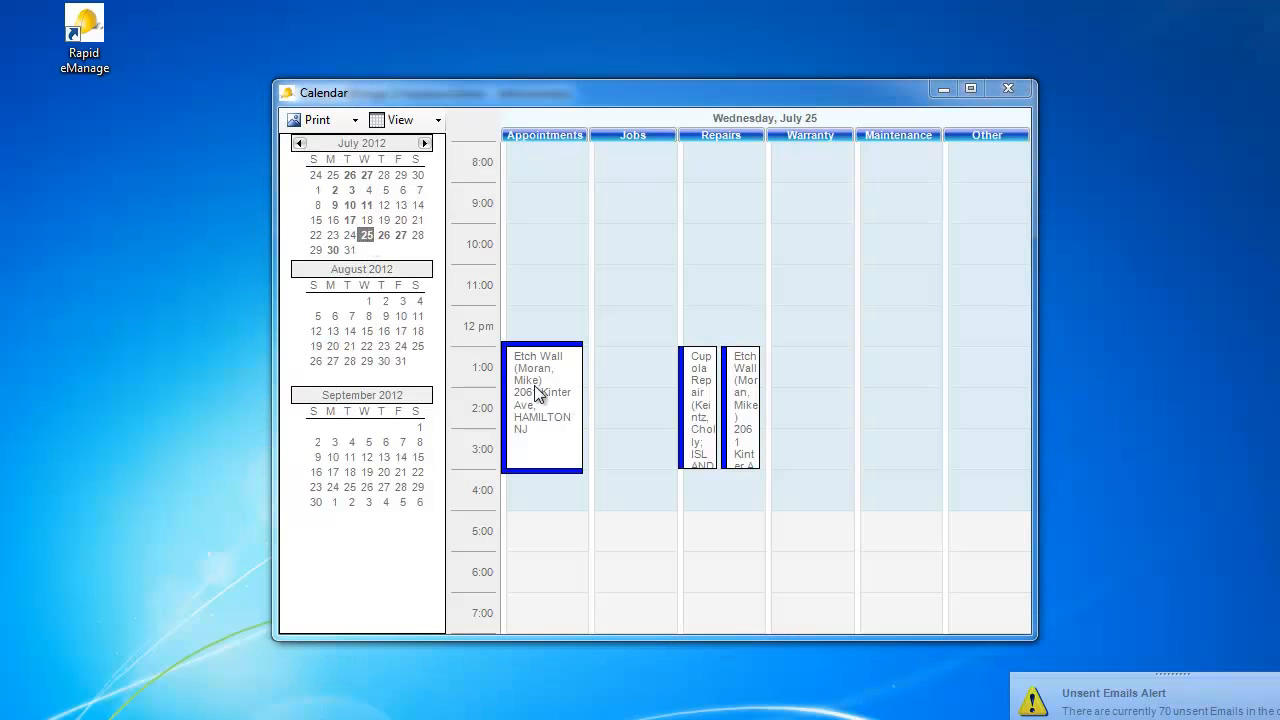
{"action": "double_click", "coordinate": [536, 391]}
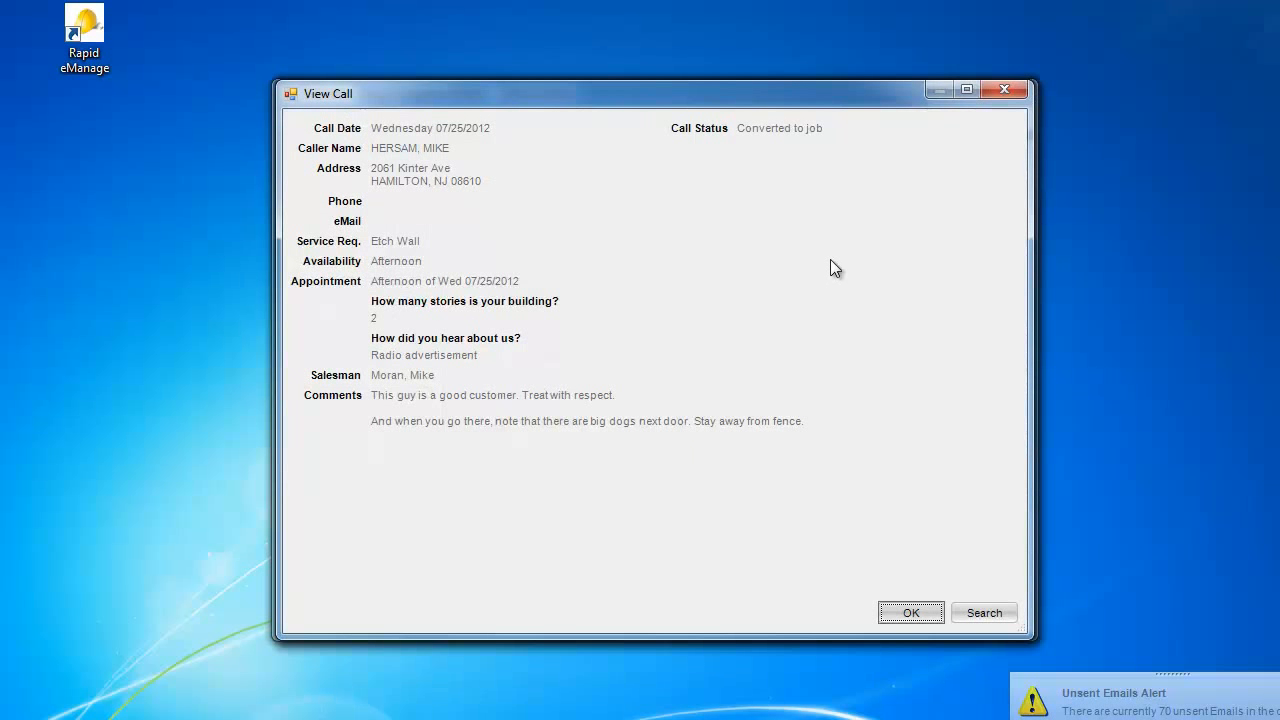
View the converted call's options menu, then close the call and calendar windows.
{"action": "right_click", "coordinate": [830, 259]}
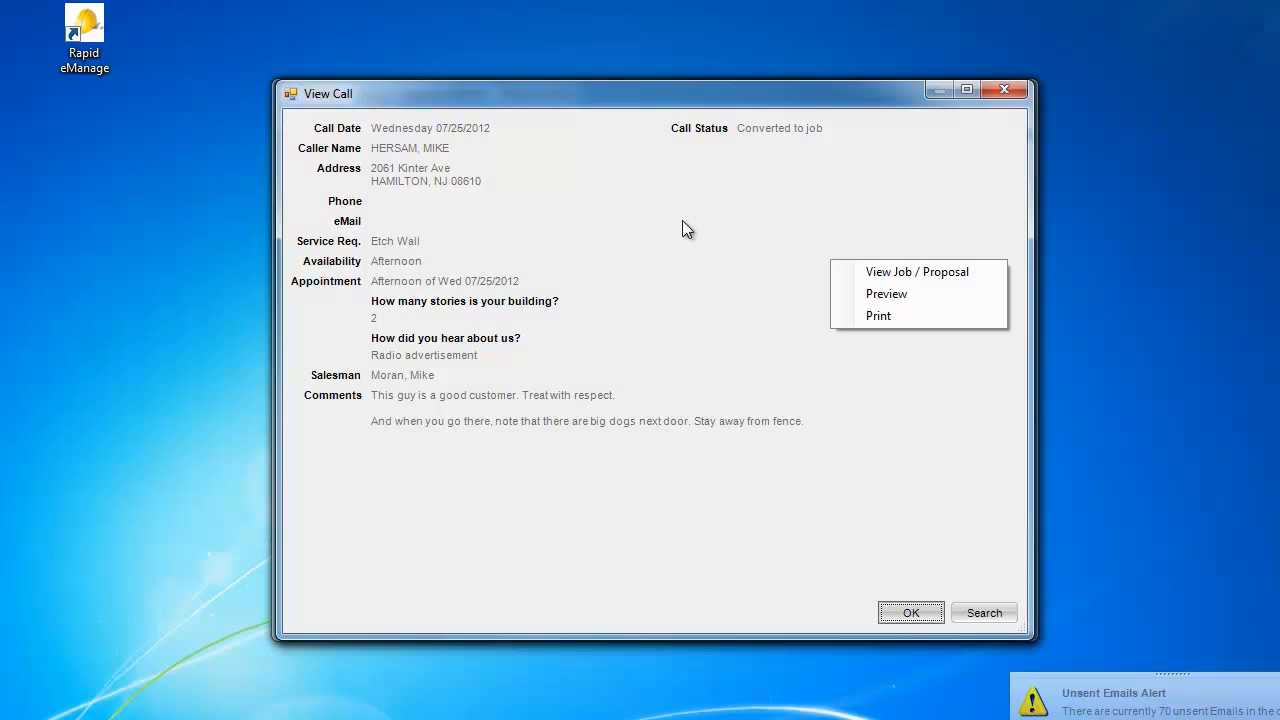
{"action": "left_click", "coordinate": [999, 87]}
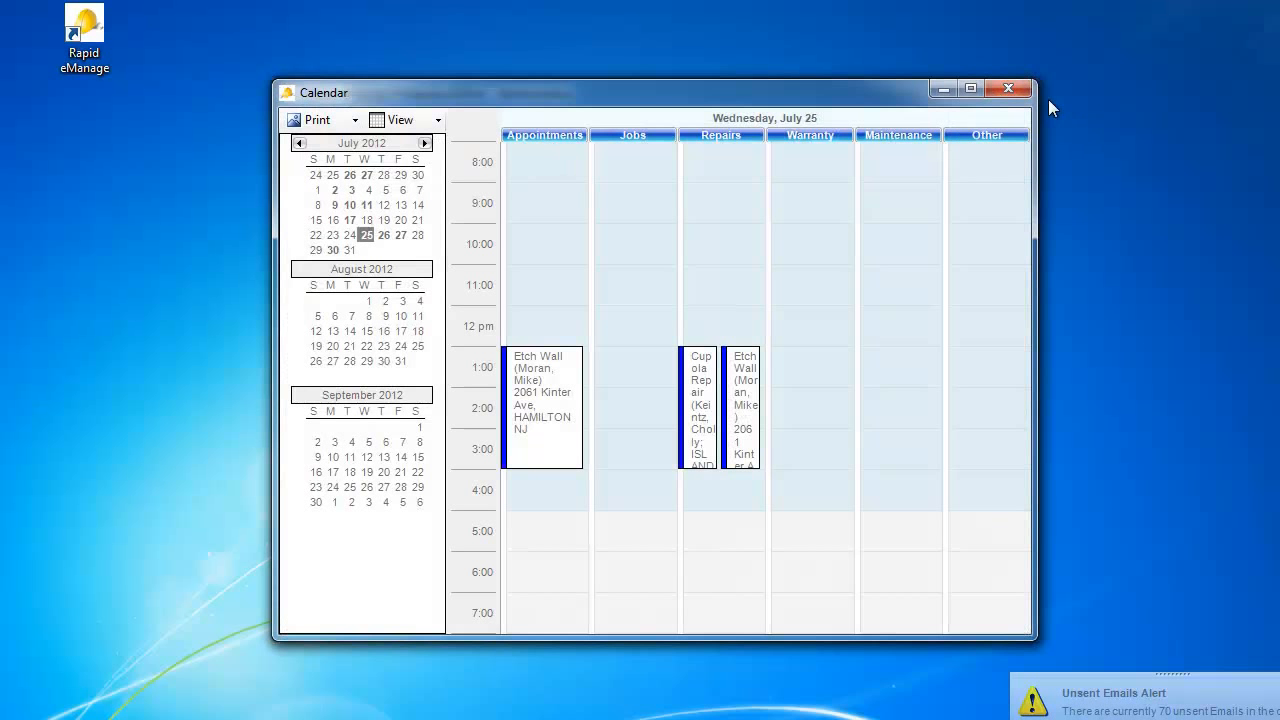
{"action": "left_click", "coordinate": [1006, 92]}
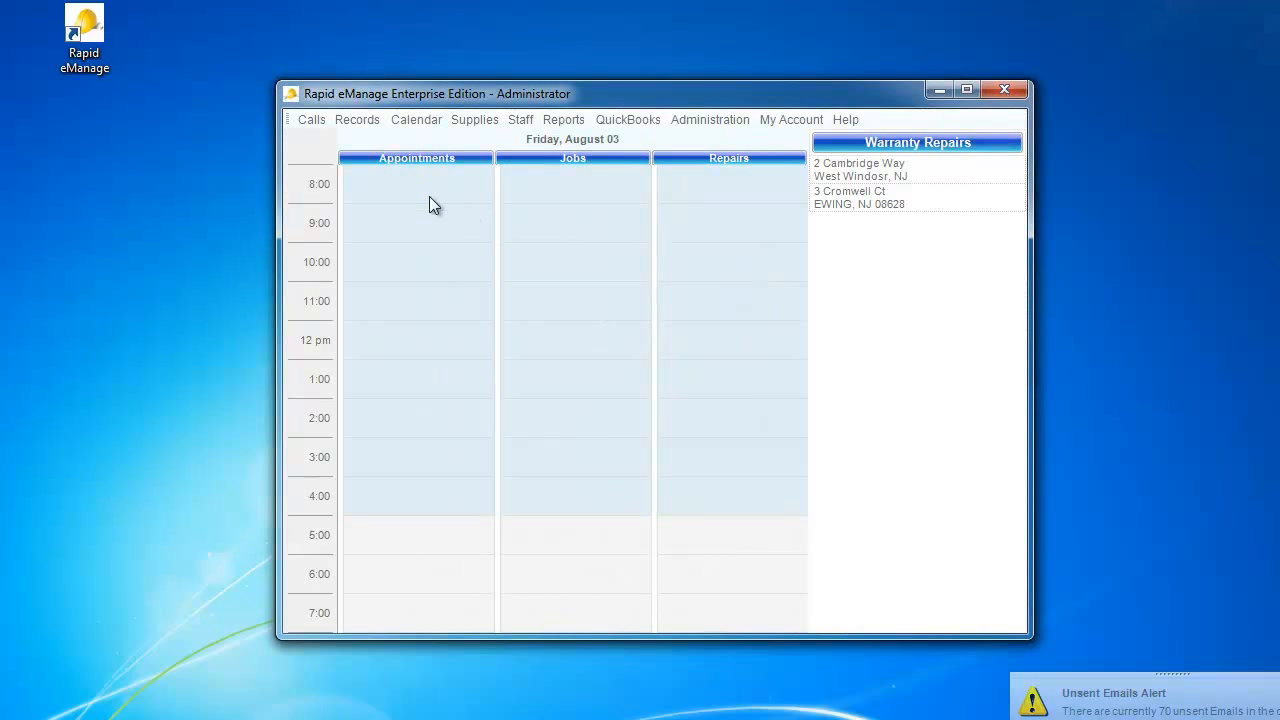
Search calls by the site's street address and open the open 08/03/2012 call.
{"action": "left_click", "coordinate": [313, 124]}
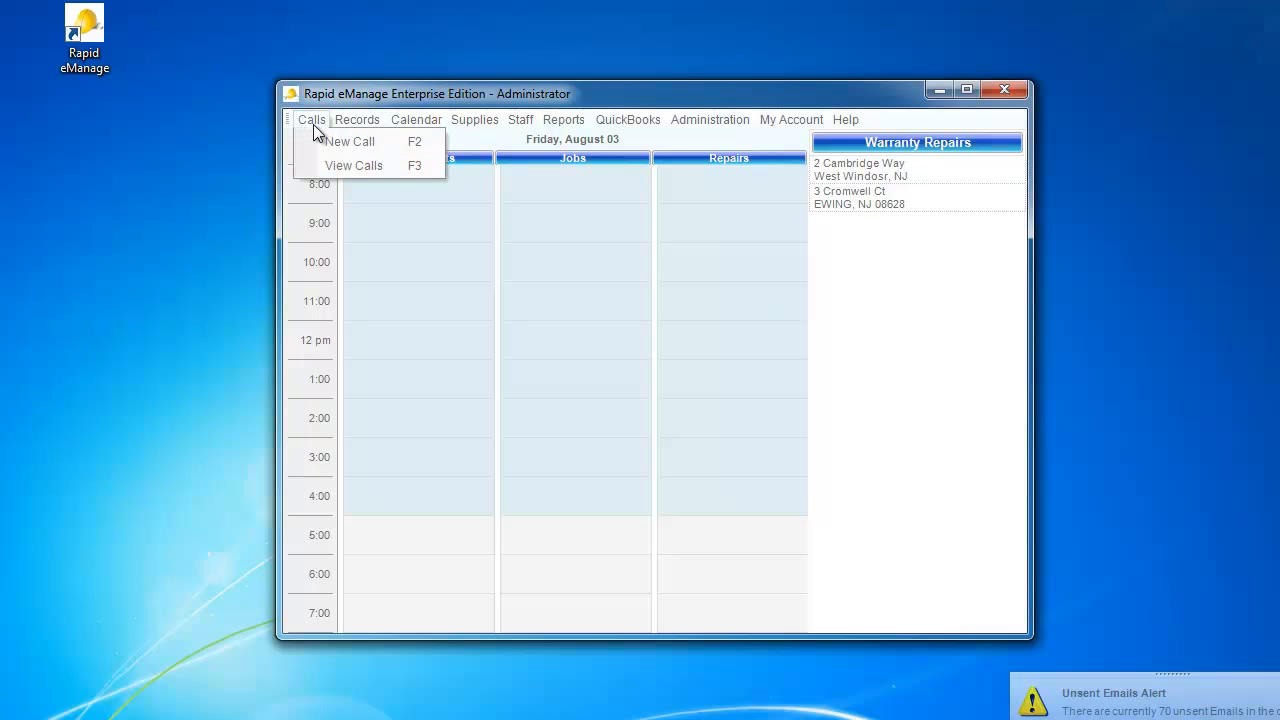
{"action": "left_click", "coordinate": [330, 167]}
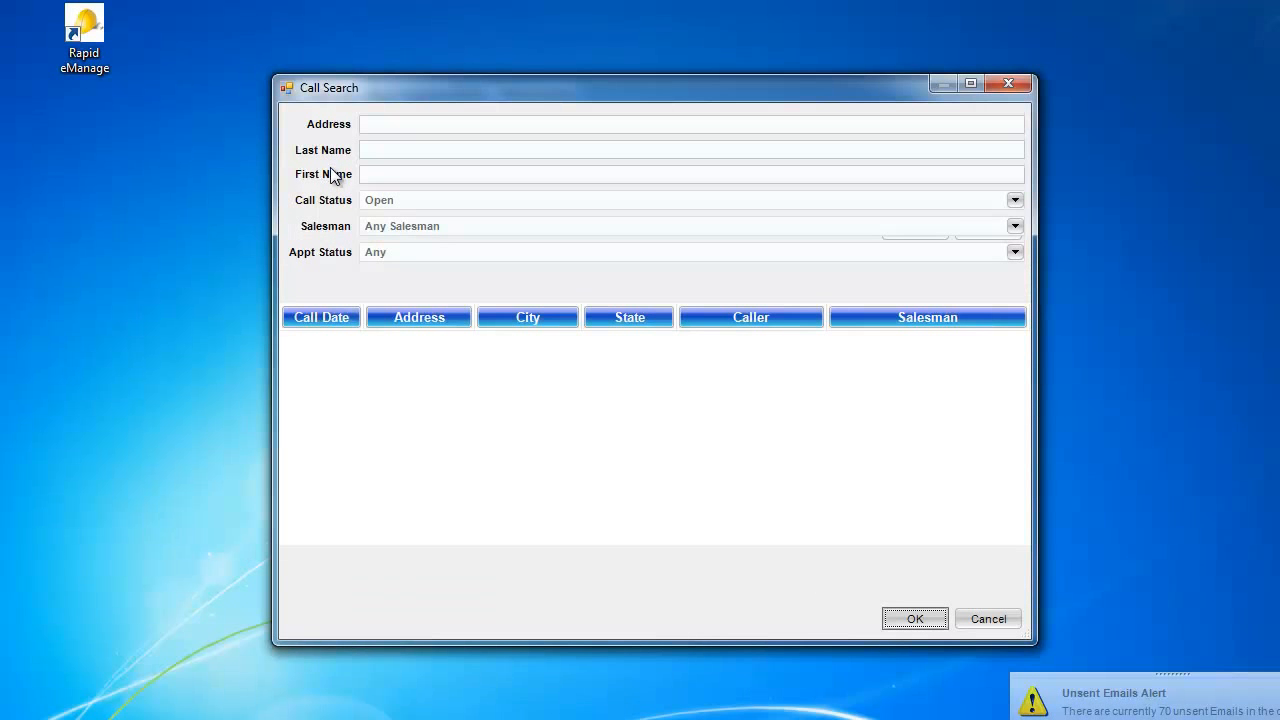
{"action": "left_click", "coordinate": [503, 124]}
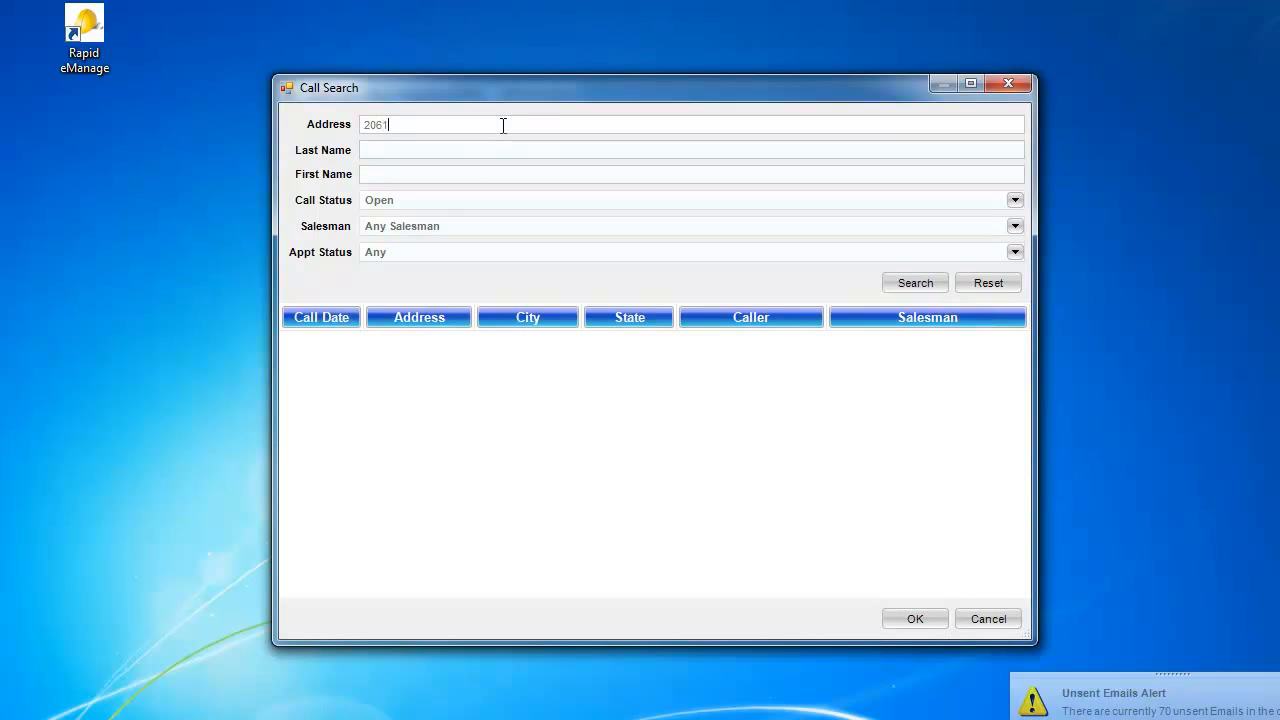
{"action": "left_click", "coordinate": [907, 282]}
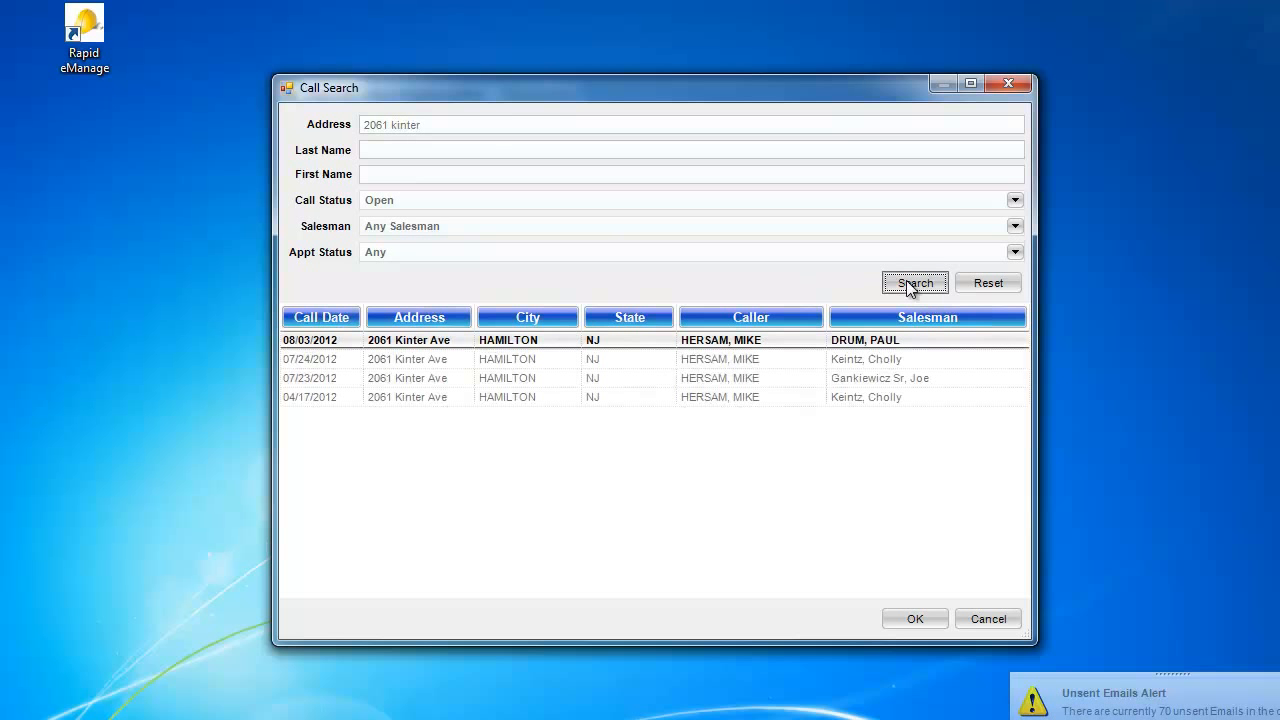
{"action": "double_click", "coordinate": [694, 340]}
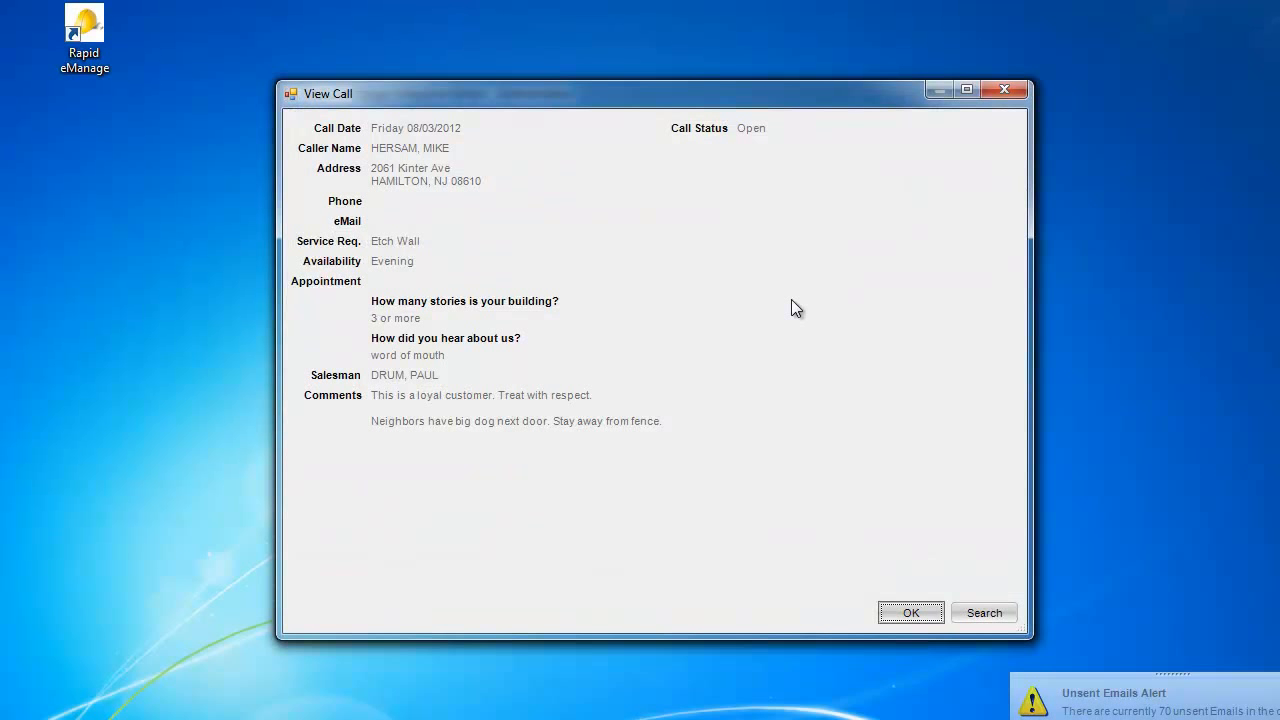
Generate a proposal from the call and confirm.
{"action": "right_click", "coordinate": [791, 300]}
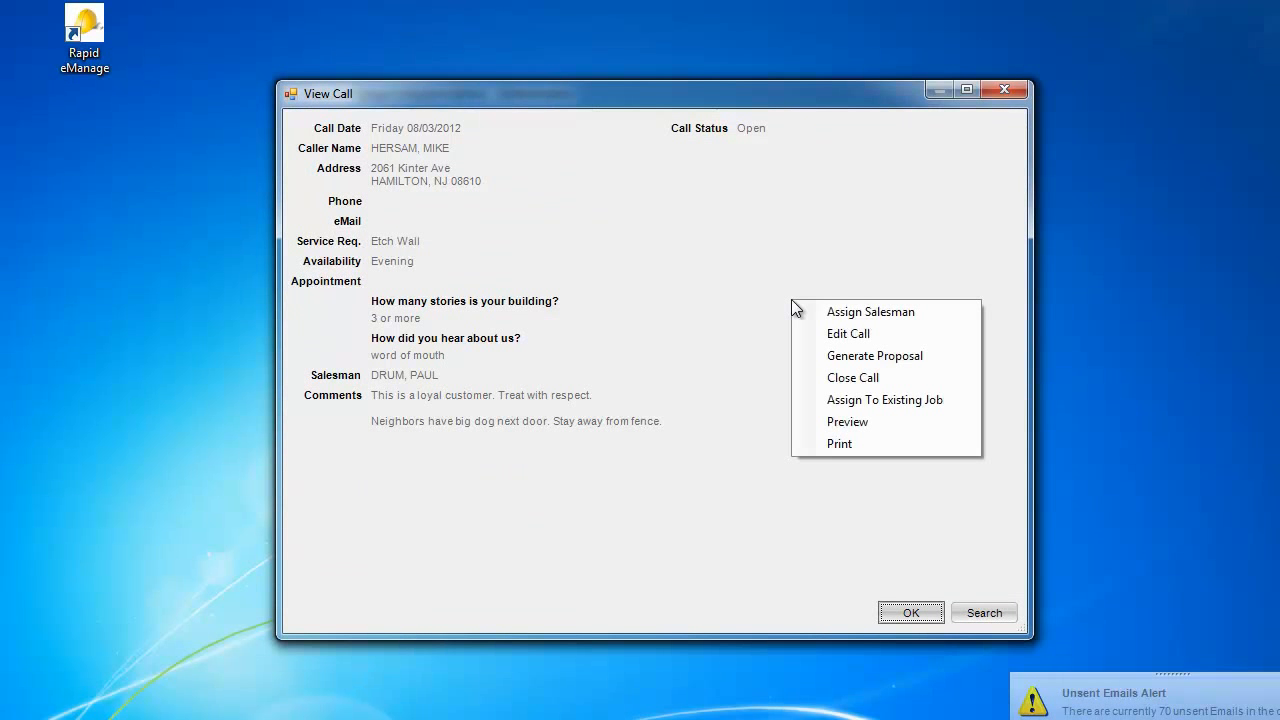
{"action": "left_click", "coordinate": [827, 358]}
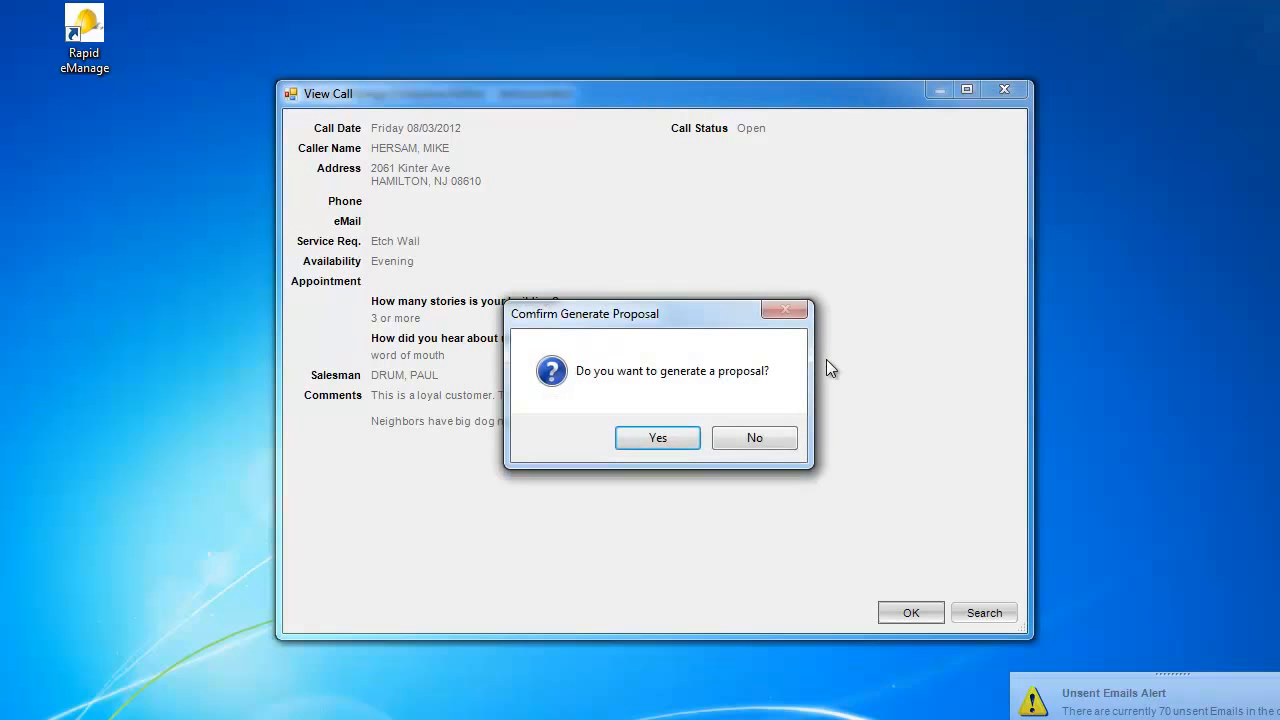
{"action": "left_click", "coordinate": [656, 438]}
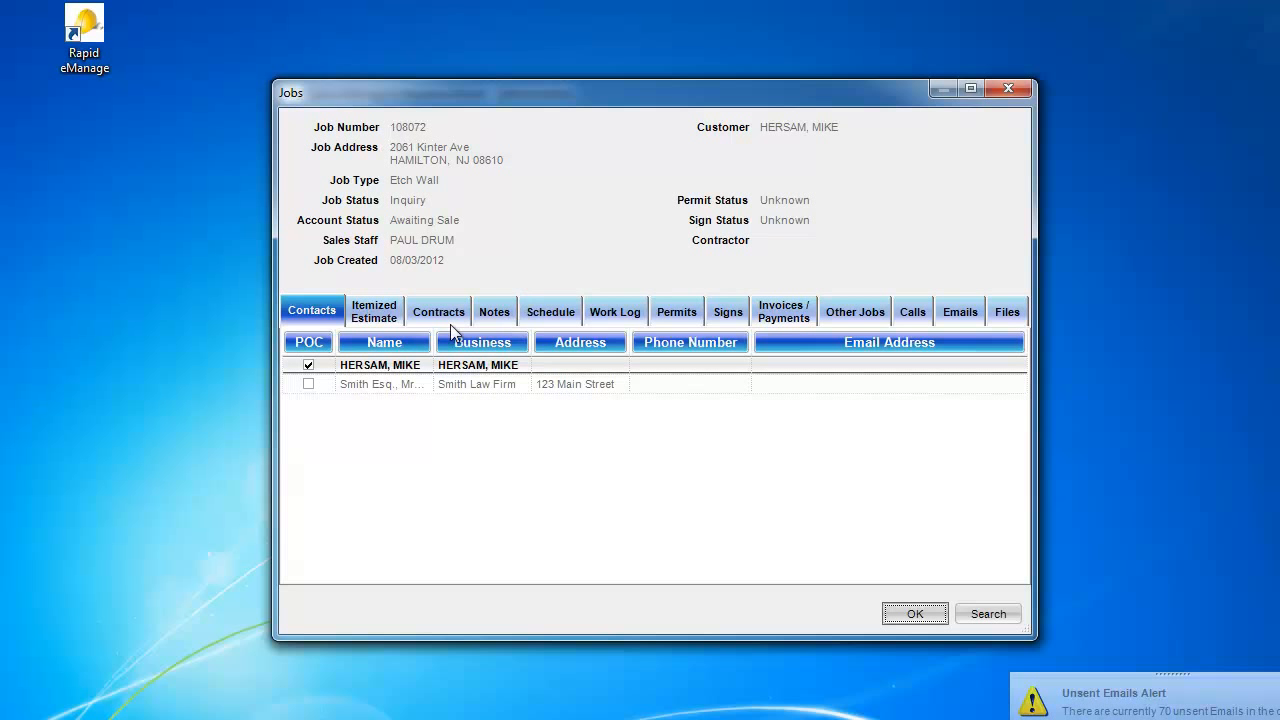
Browse the new job's Itemized Estimate, Contracts and Contacts tabs.
{"action": "left_click", "coordinate": [352, 312]}
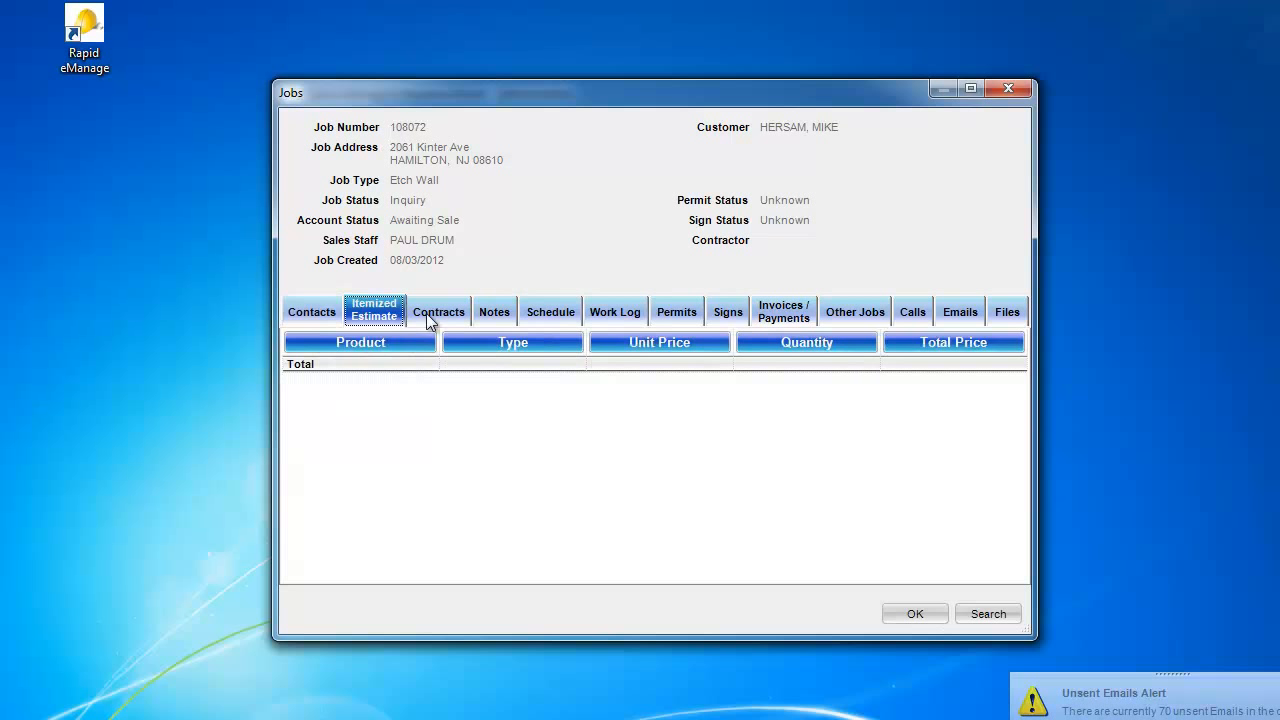
{"action": "left_click", "coordinate": [426, 313]}
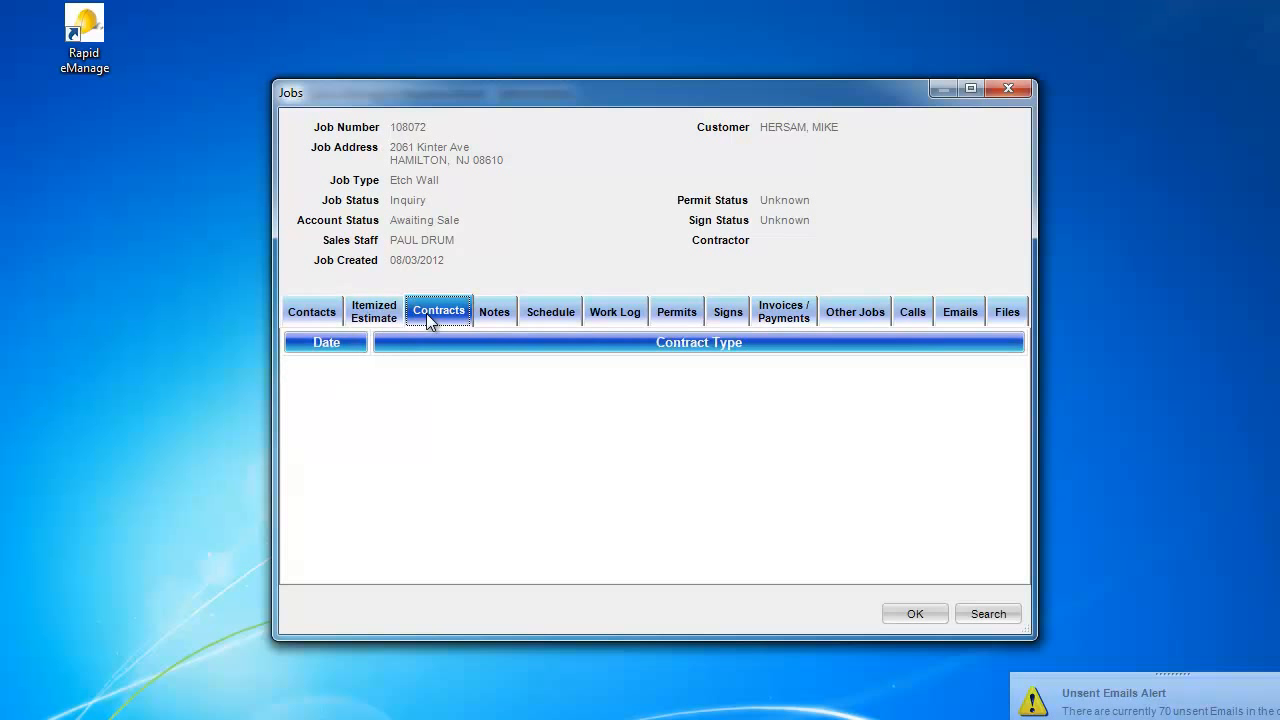
{"action": "left_click", "coordinate": [333, 342]}
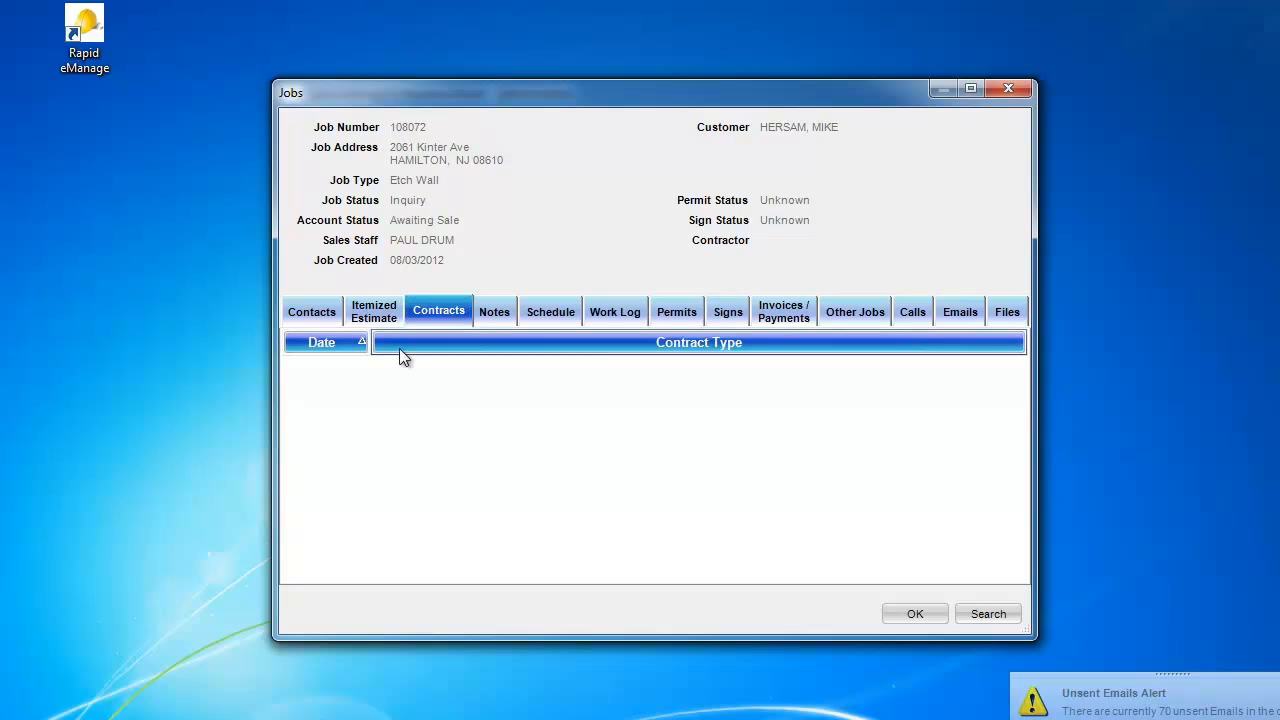
{"action": "left_click", "coordinate": [316, 316]}
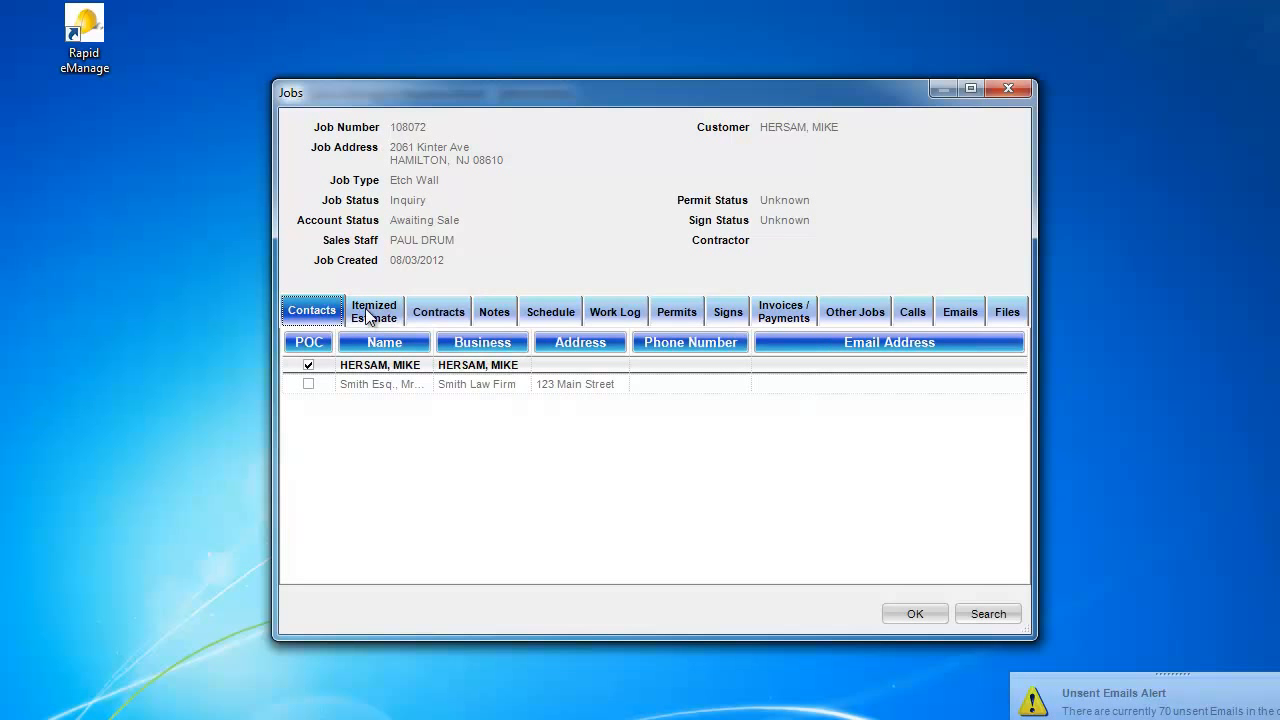
{"action": "left_click", "coordinate": [316, 346]}
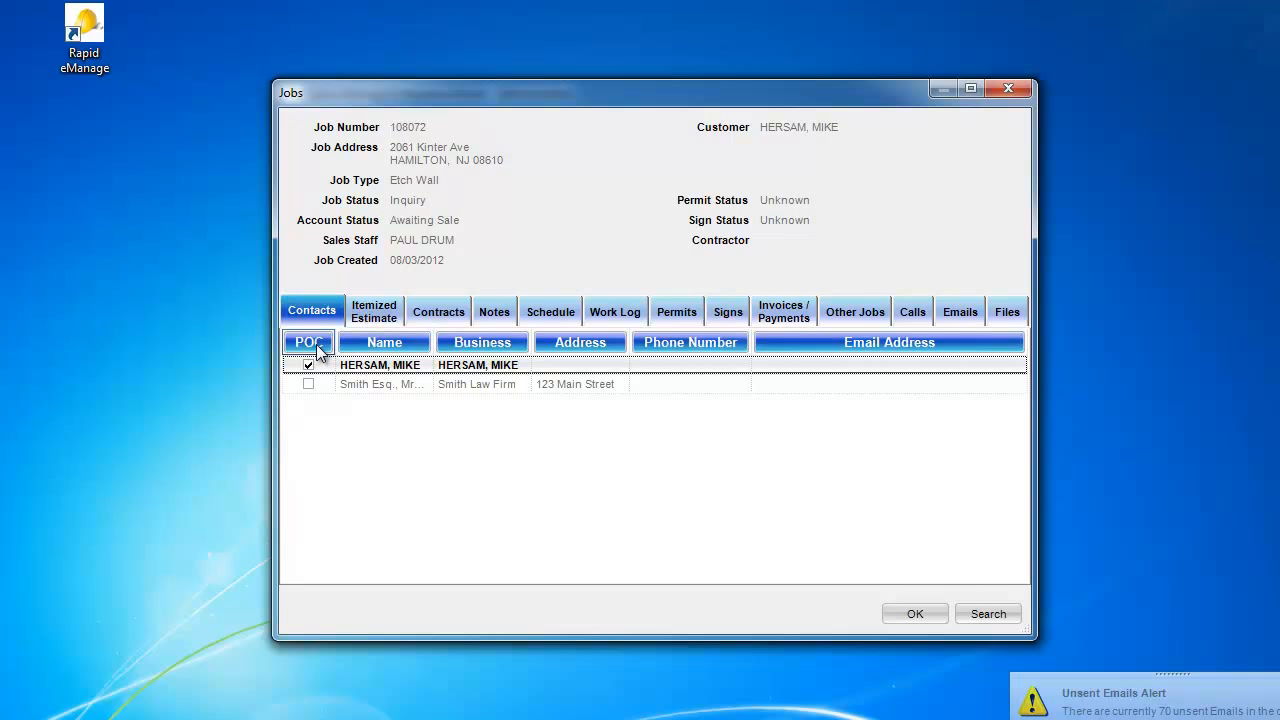
Browse the job's Contracts, Notes, Schedule and Contacts tabs.
{"action": "left_click", "coordinate": [441, 311]}
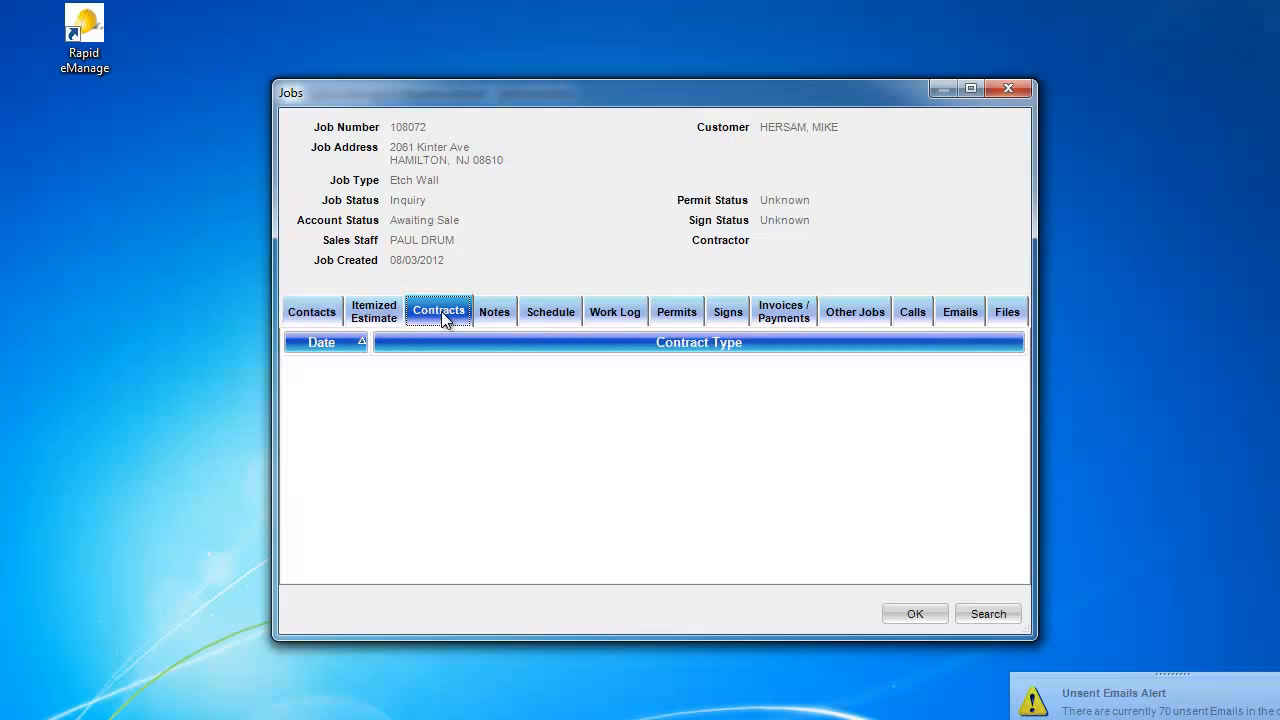
{"action": "left_click", "coordinate": [504, 315]}
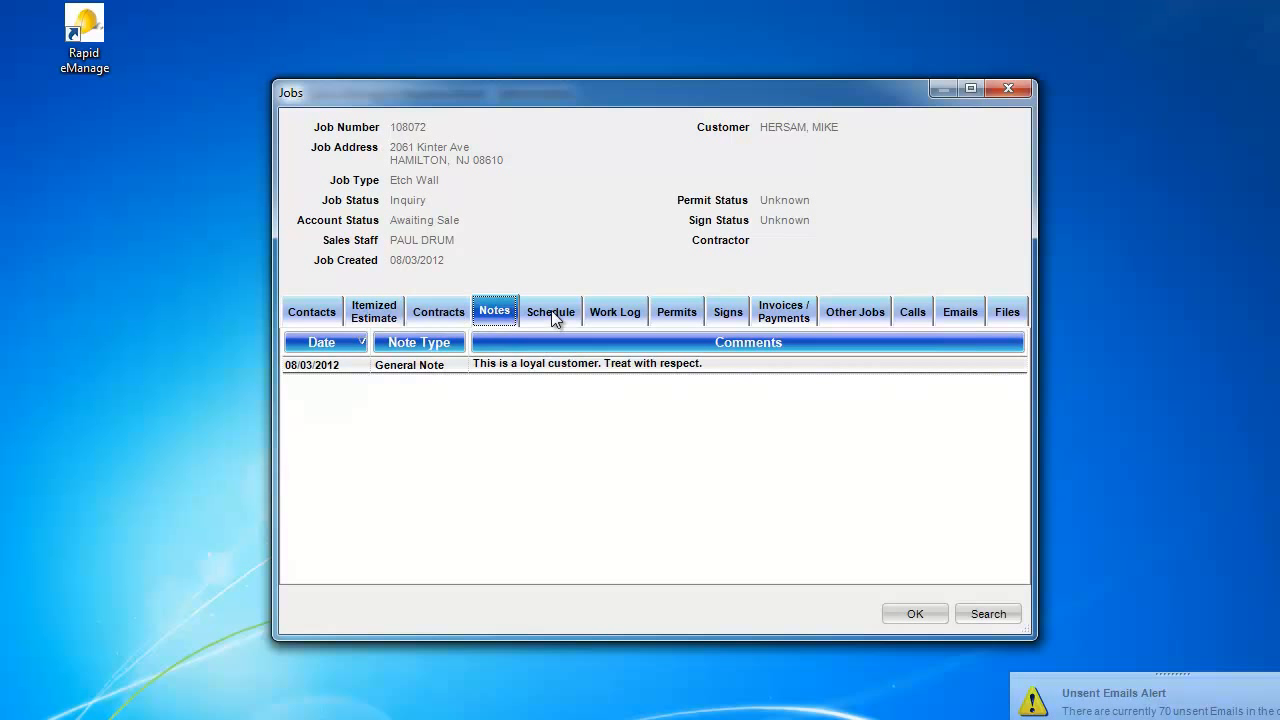
{"action": "left_click", "coordinate": [552, 315]}
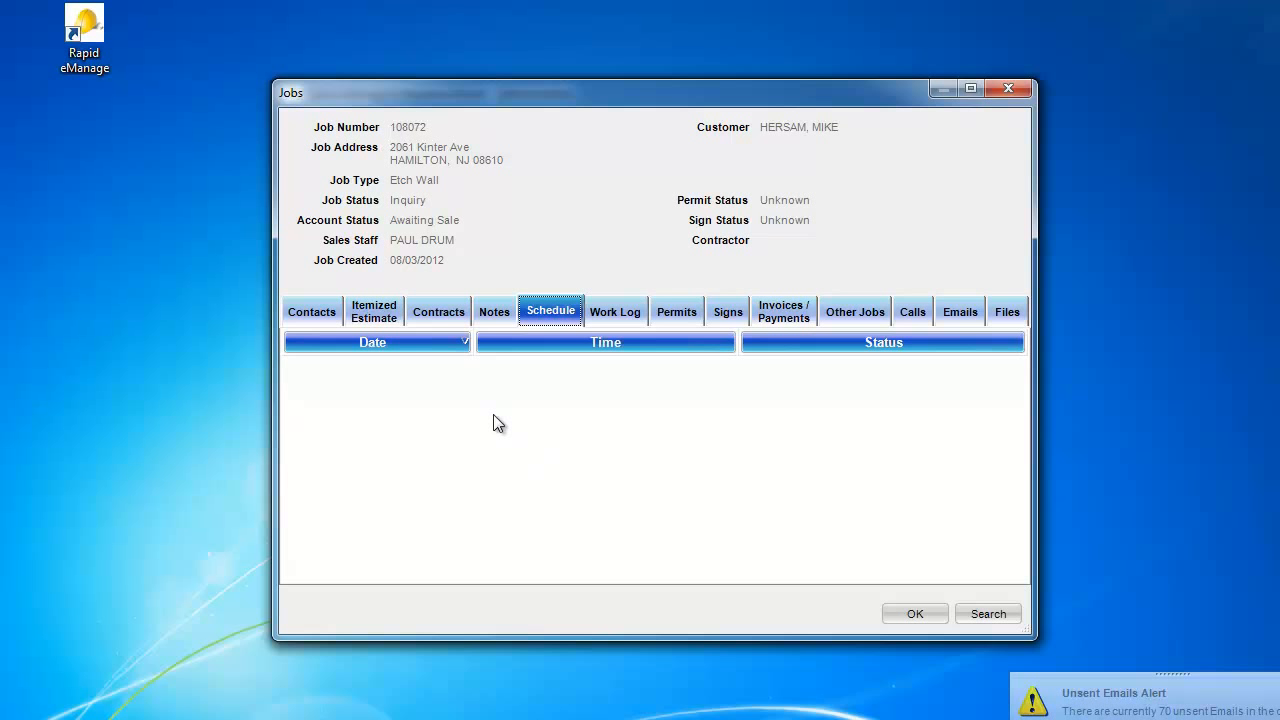
{"action": "left_click", "coordinate": [320, 310]}
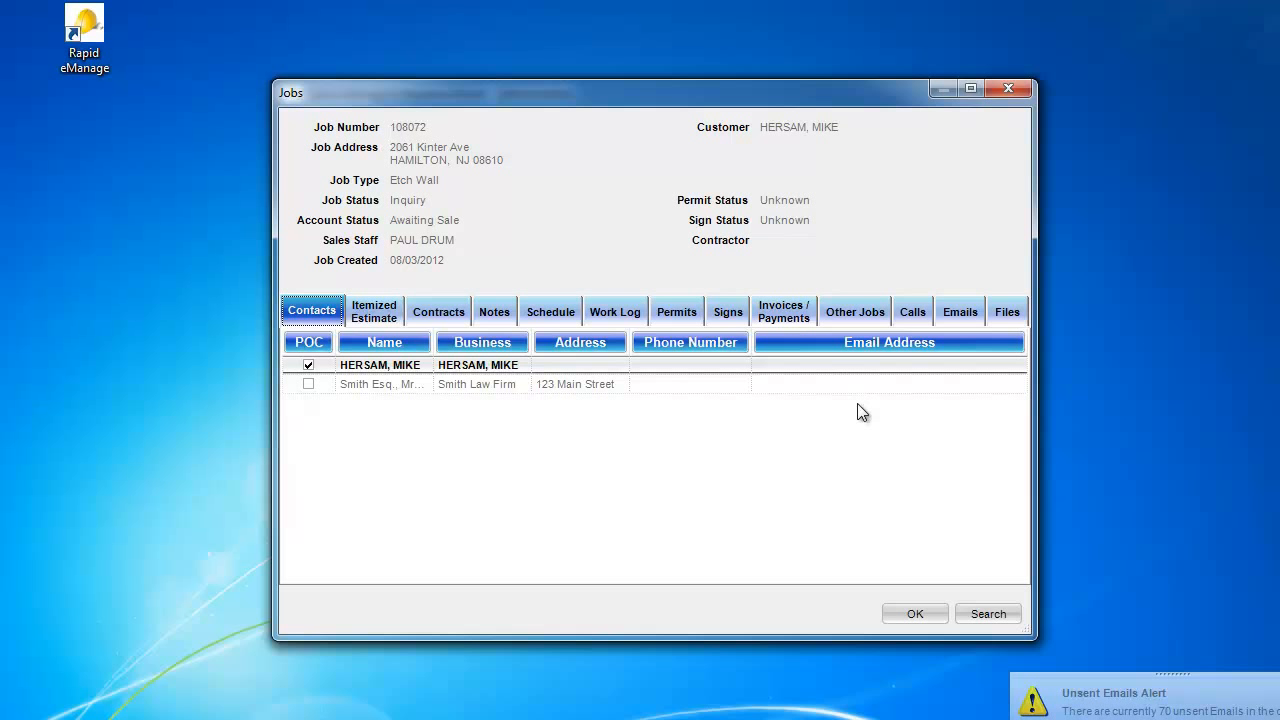
Open the job's options menu and examine its Update Job Status and Update Job Type submenus.
{"action": "right_click", "coordinate": [580, 189]}
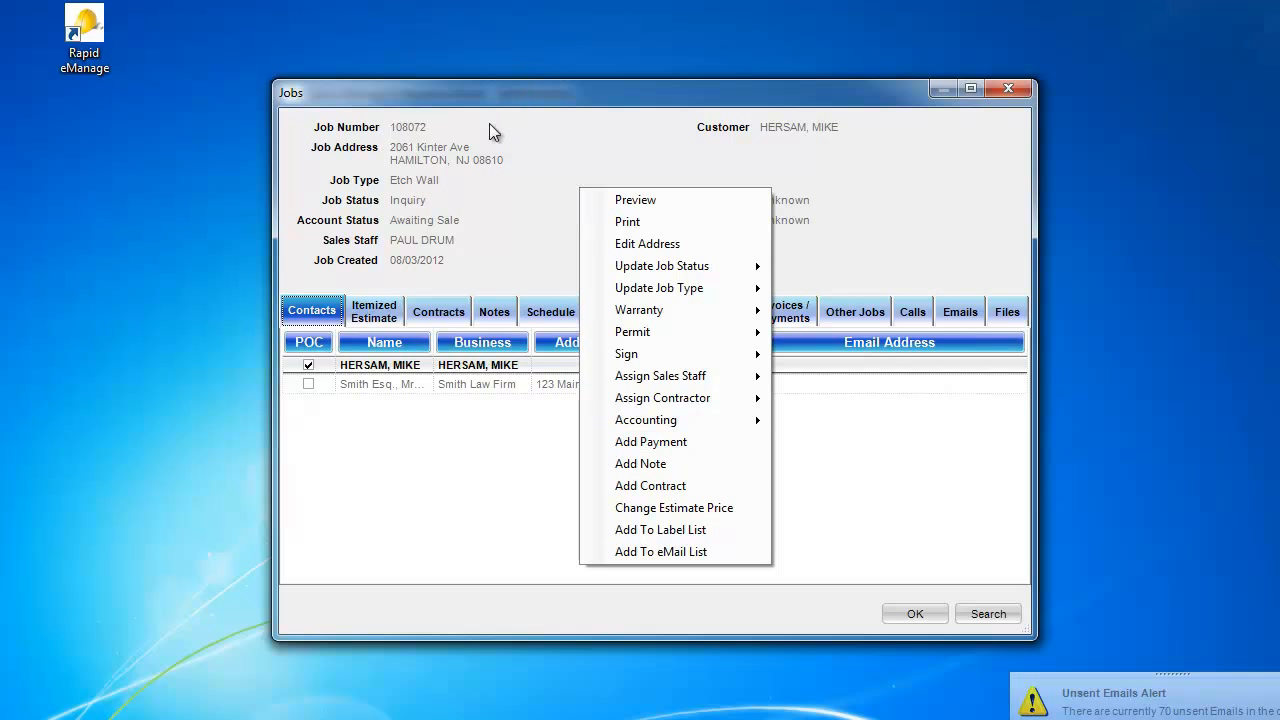
{"action": "mouse_move", "coordinate": [666, 266]}
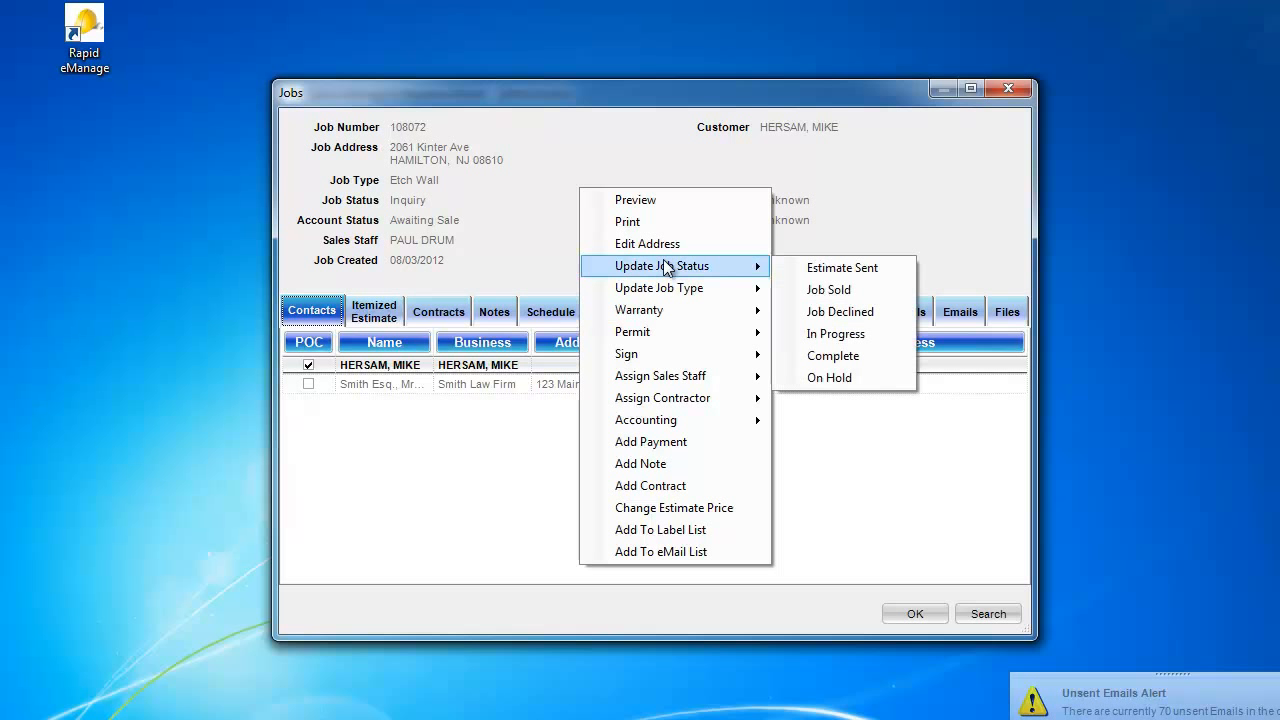
{"action": "mouse_move", "coordinate": [738, 292]}
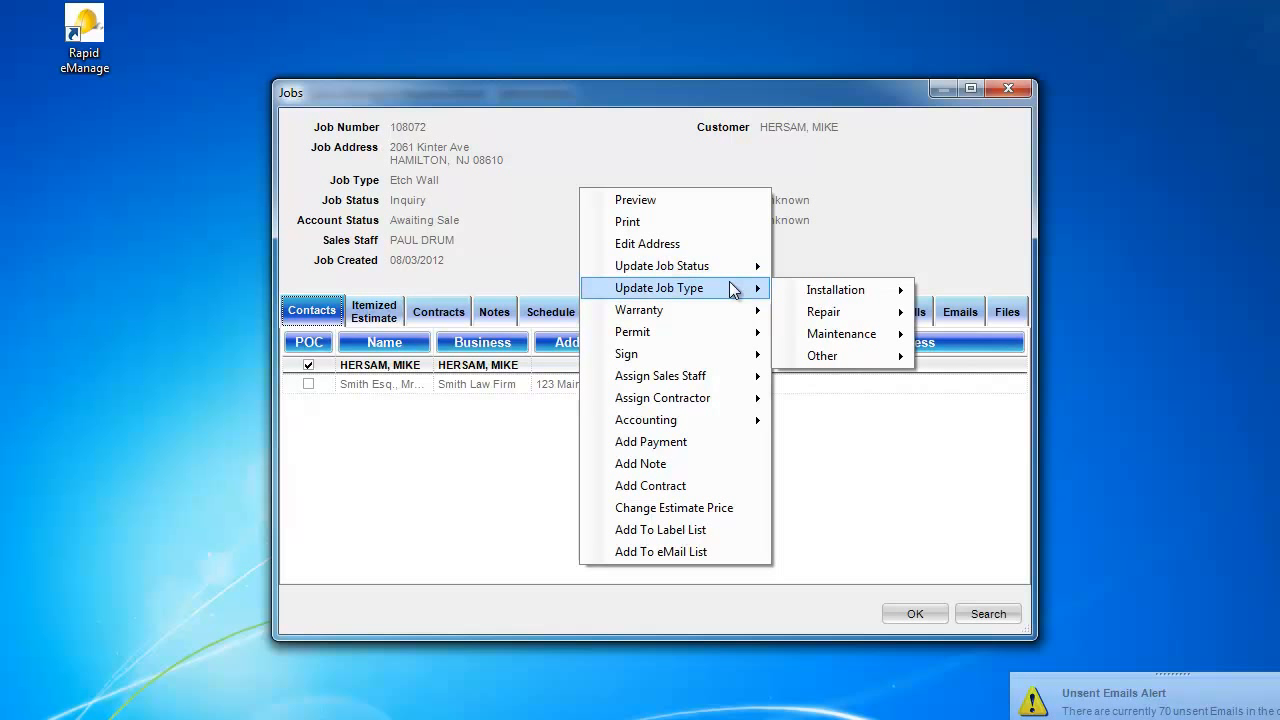
{"action": "mouse_move", "coordinate": [815, 296]}
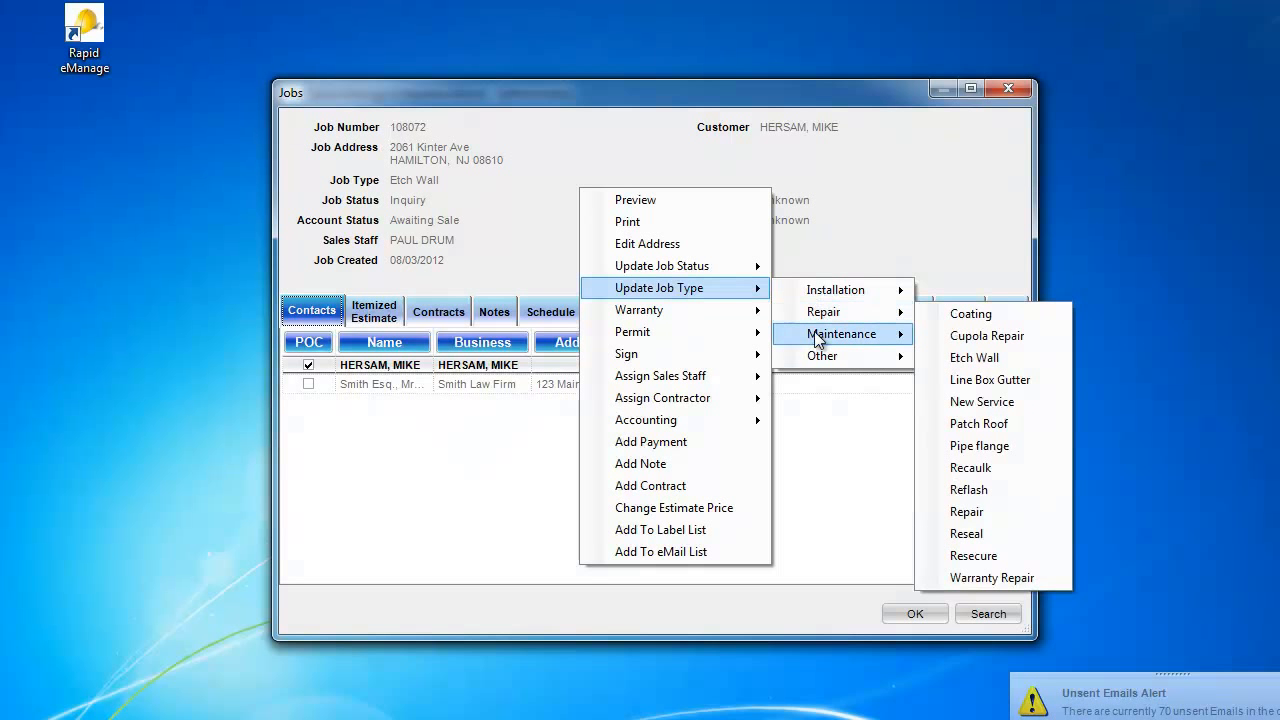
{"action": "mouse_move", "coordinate": [820, 362]}
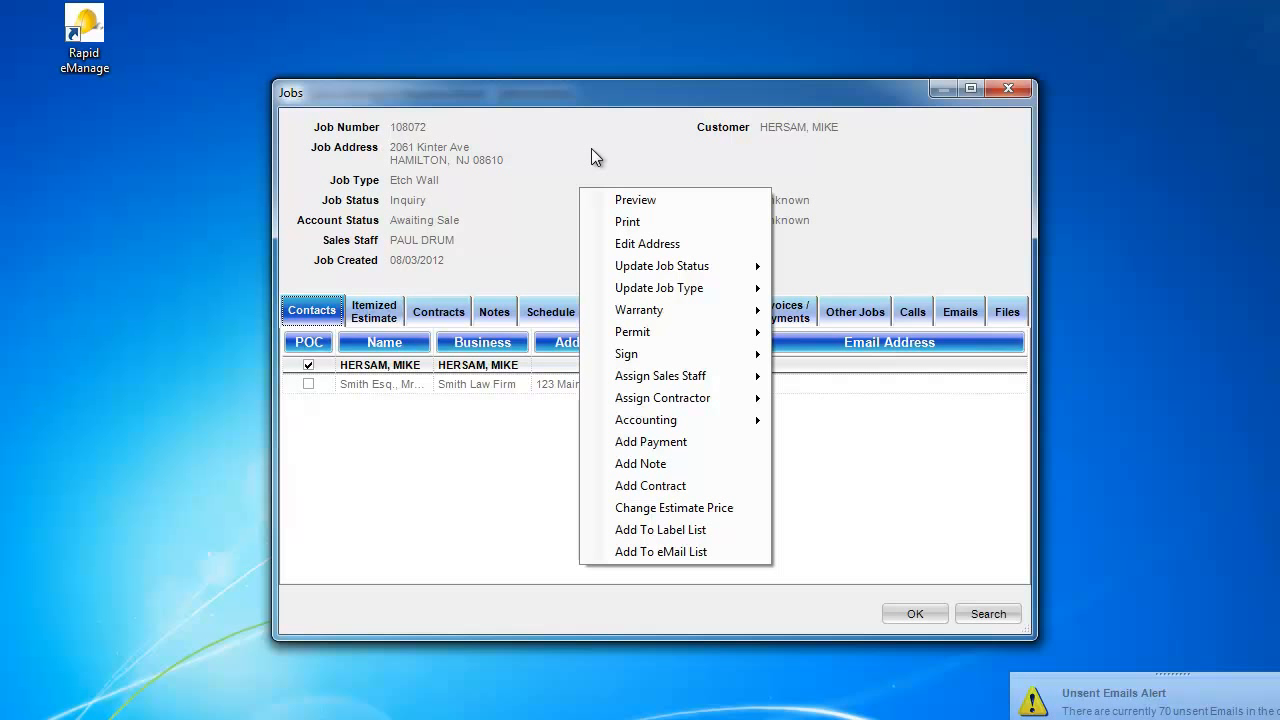
{"action": "left_click", "coordinate": [516, 443]}
{"action": "right_click", "coordinate": [516, 443]}
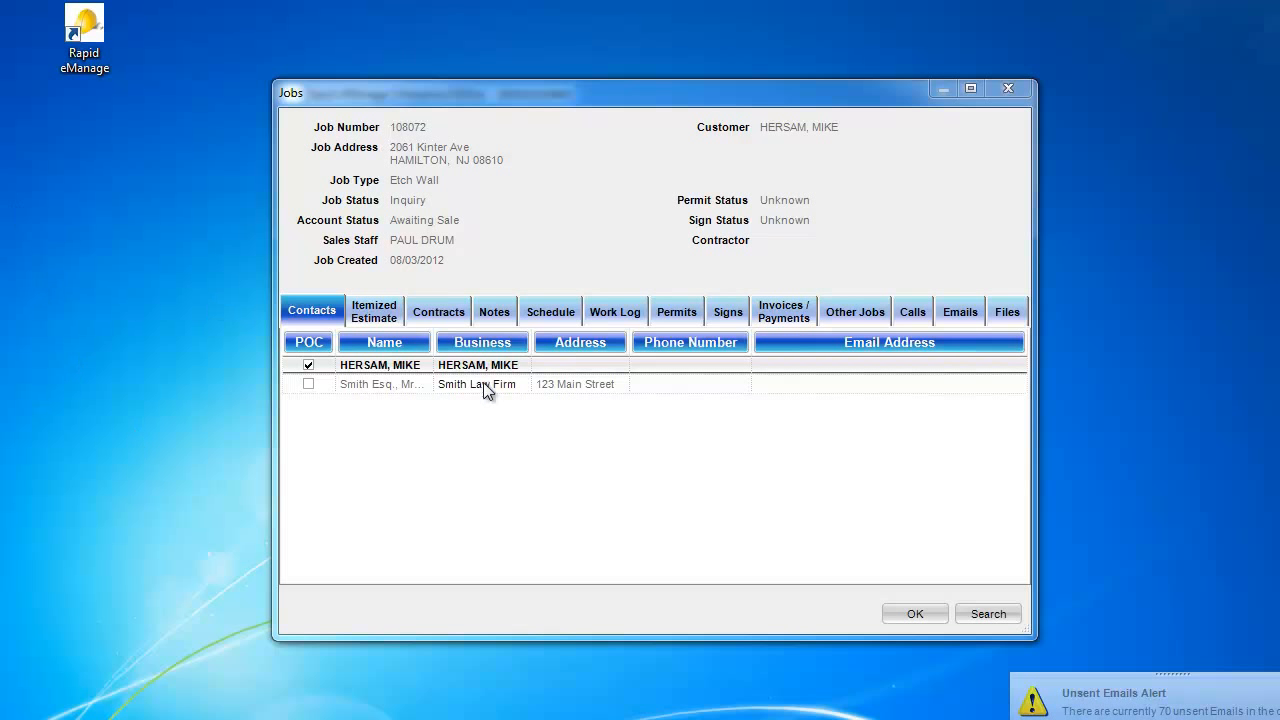
Add an item to the Itemized Estimate and search the product list for the Shingles Lifetime type.
{"action": "left_click", "coordinate": [370, 311]}
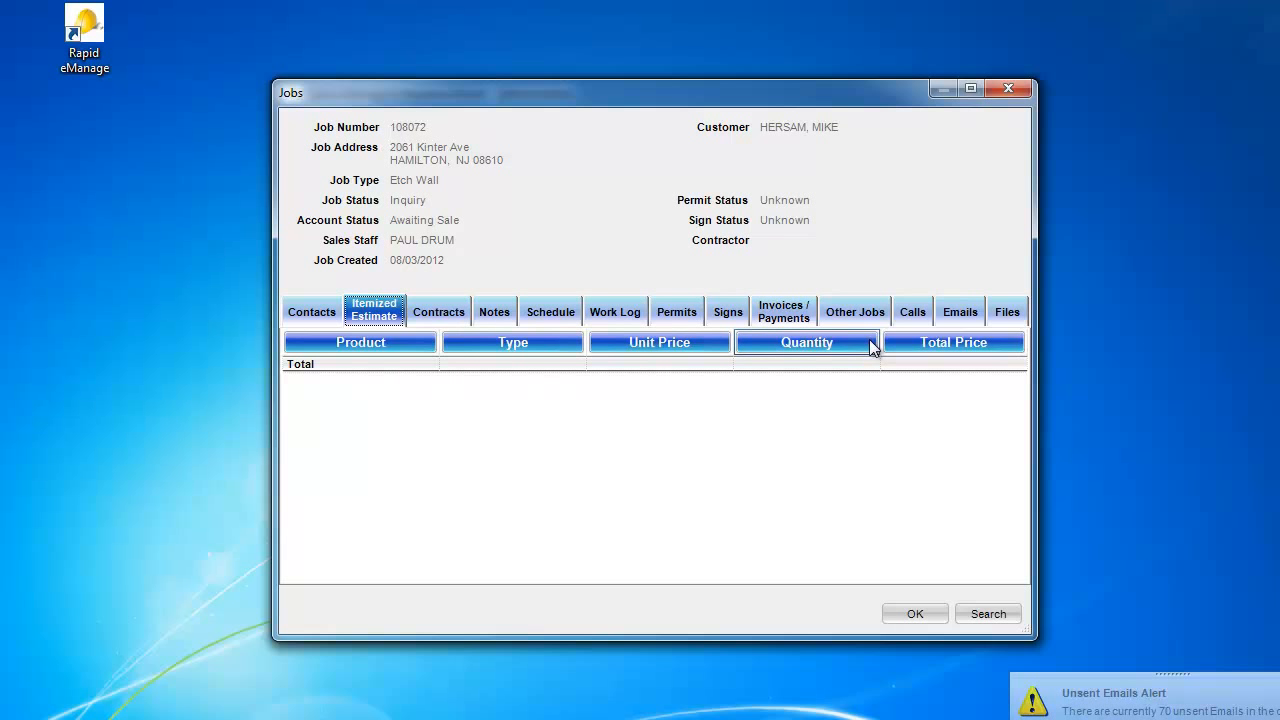
{"action": "right_click", "coordinate": [840, 430]}
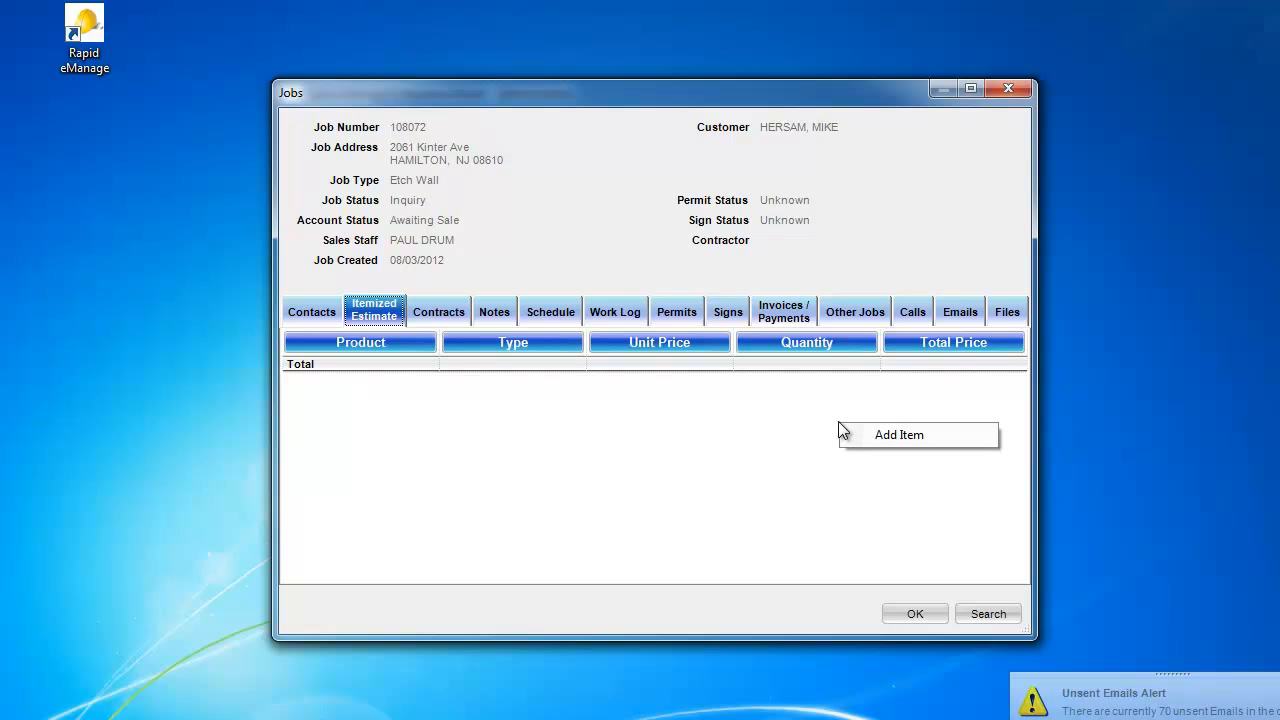
{"action": "left_click", "coordinate": [847, 439]}
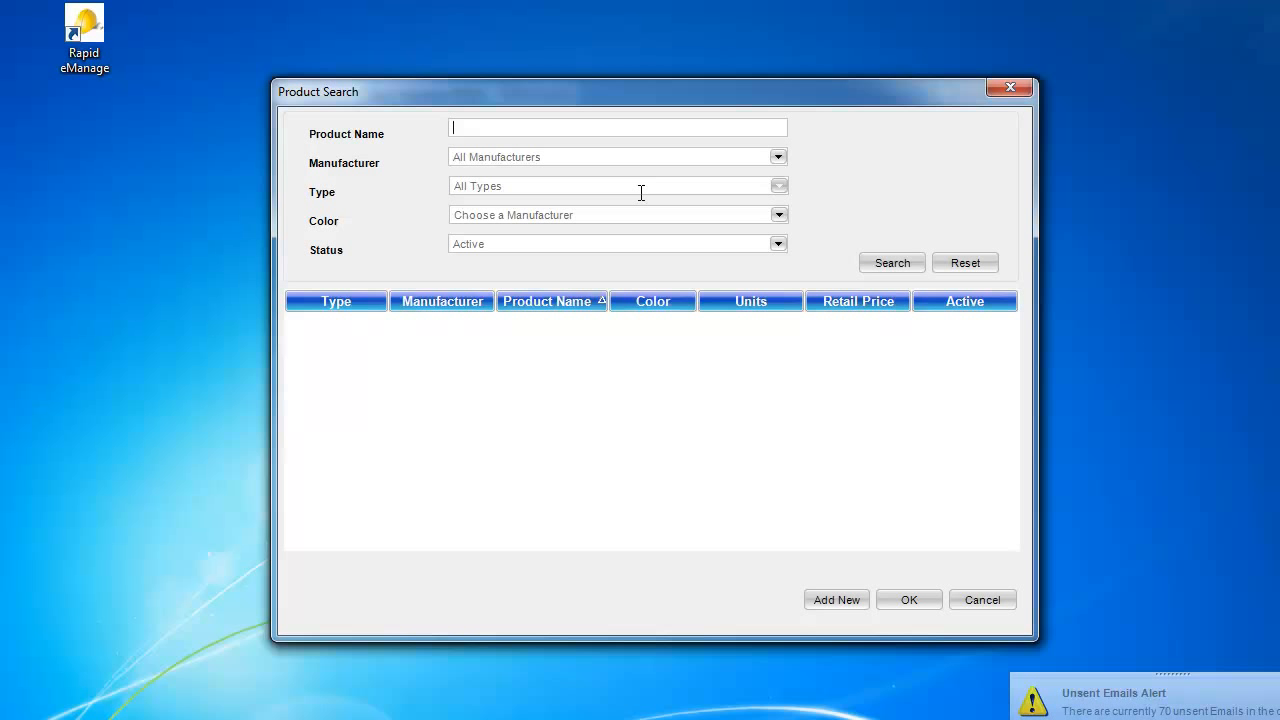
{"action": "left_click", "coordinate": [778, 188]}
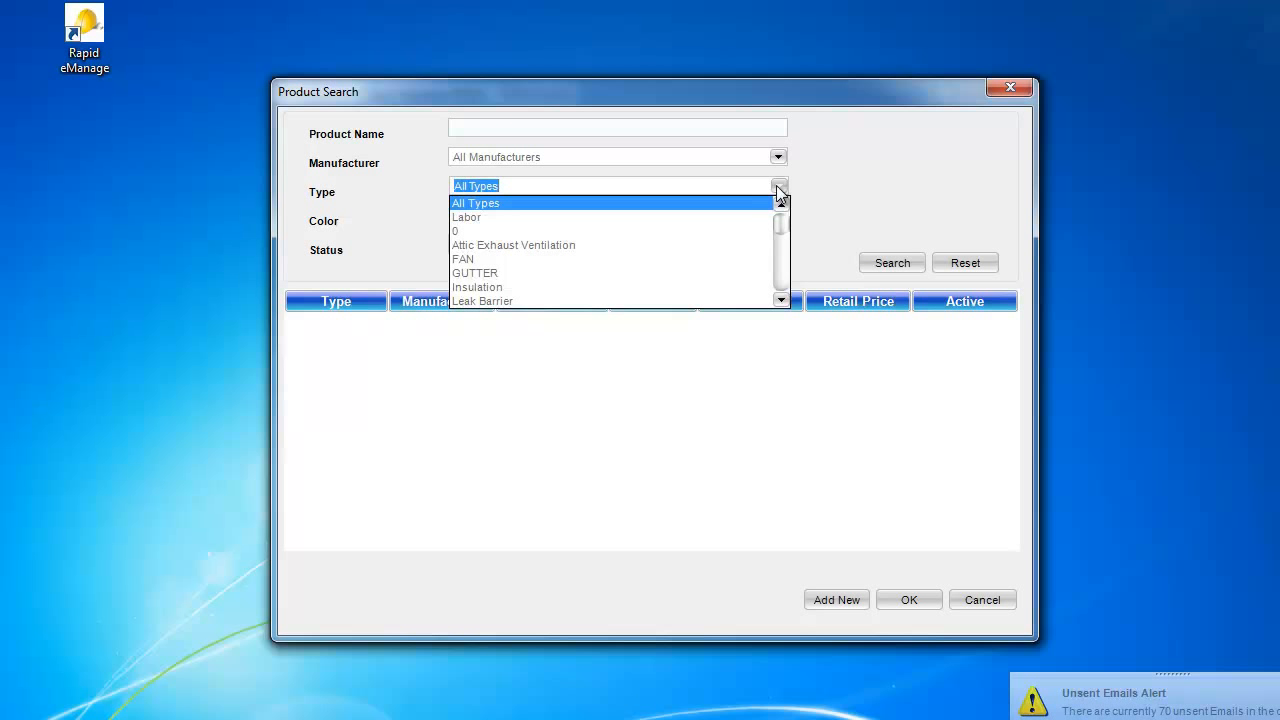
{"action": "left_click_drag", "start_coordinate": [781, 228], "coordinate": [781, 278]}
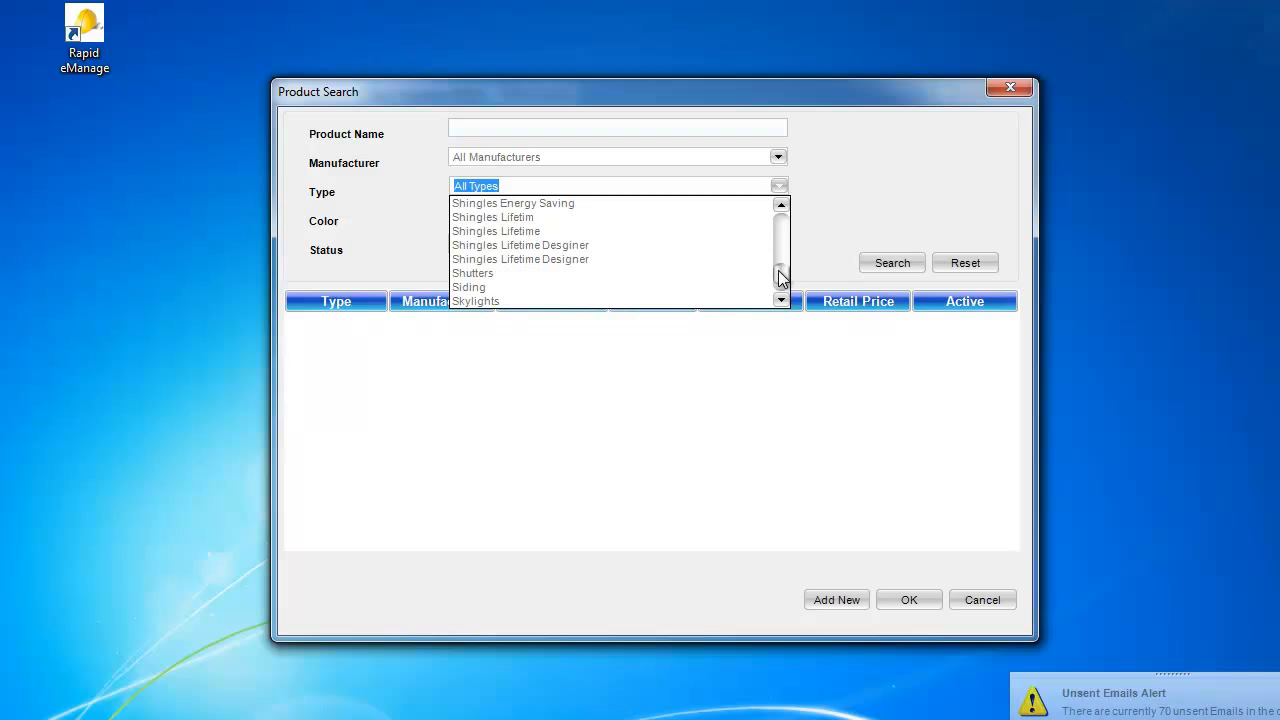
{"action": "left_click", "coordinate": [611, 231]}
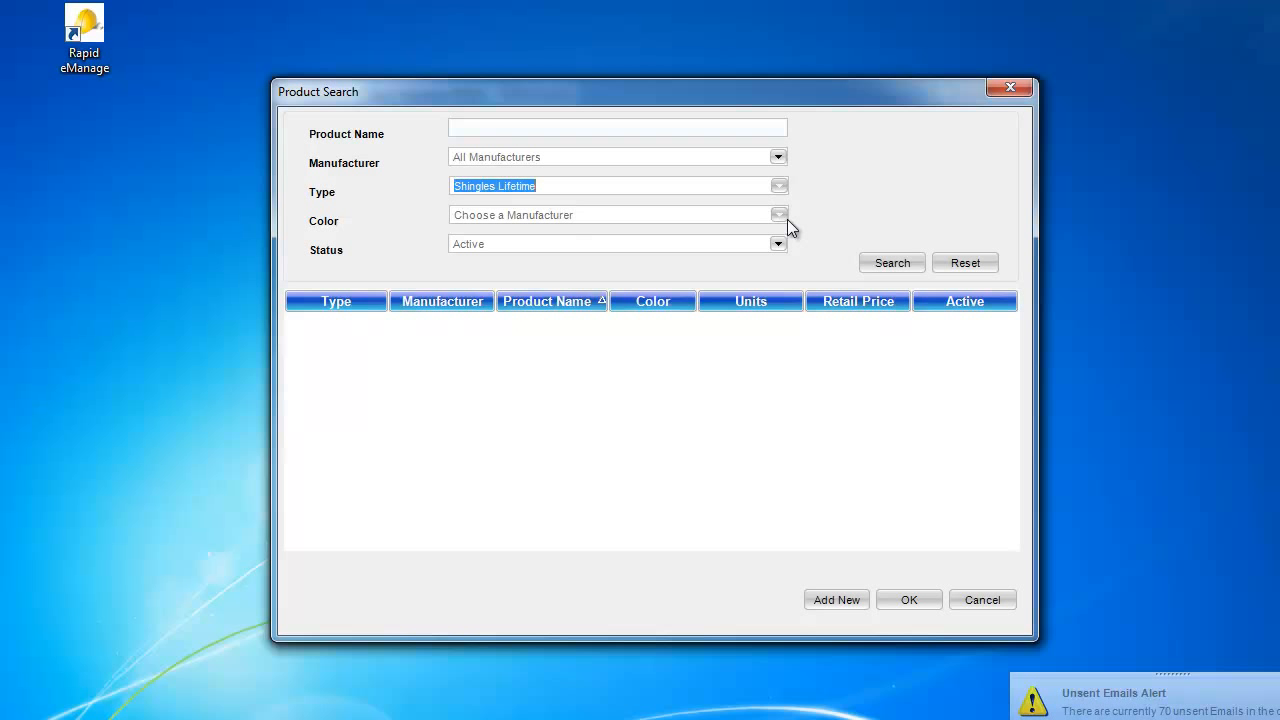
{"action": "left_click", "coordinate": [884, 263]}
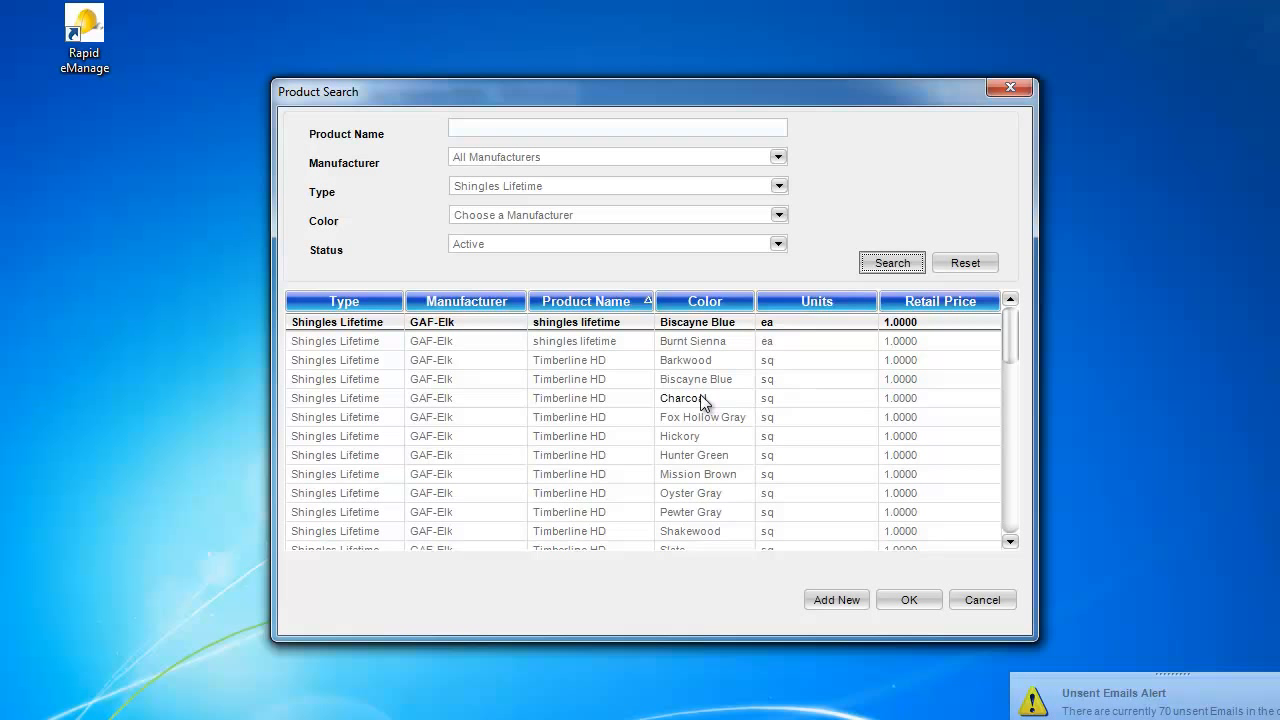
Scroll through the shingle results and narrow the search to manufacturer GAF-Elk.
{"action": "left_click", "coordinate": [1009, 334]}
{"action": "left_click_drag", "start_coordinate": [1009, 334], "coordinate": [1004, 362]}
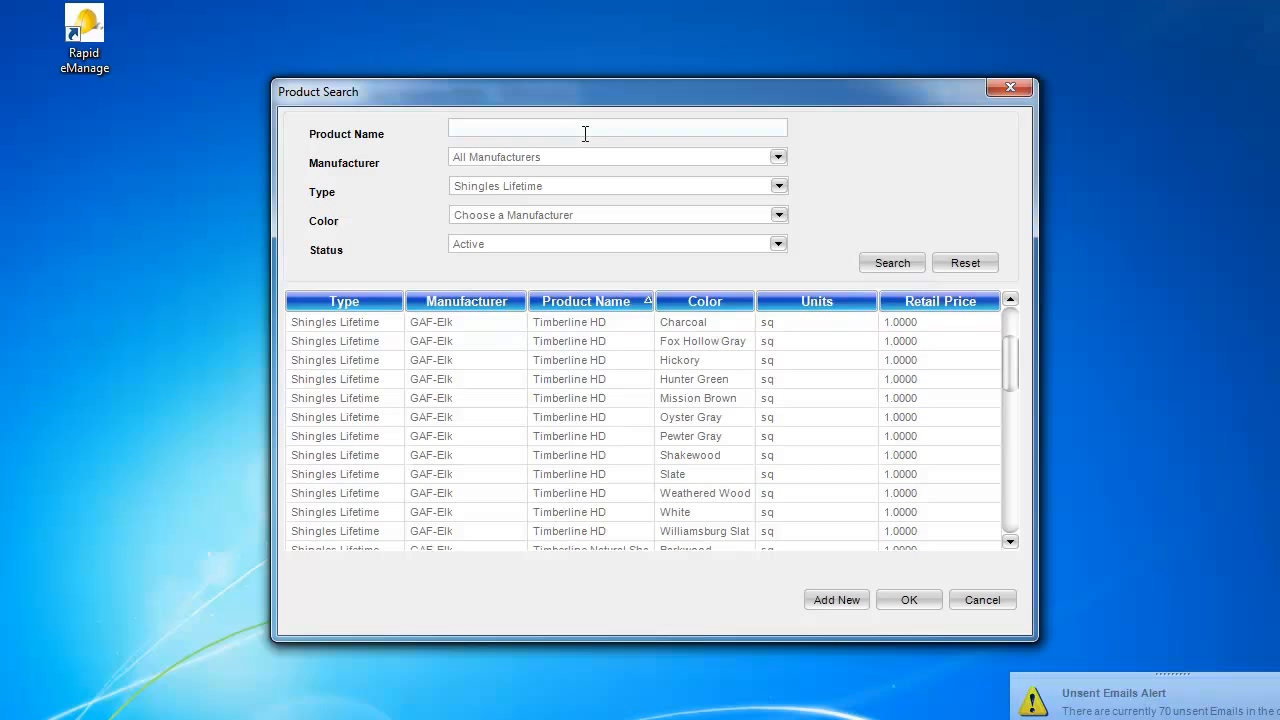
{"action": "left_click", "coordinate": [778, 157]}
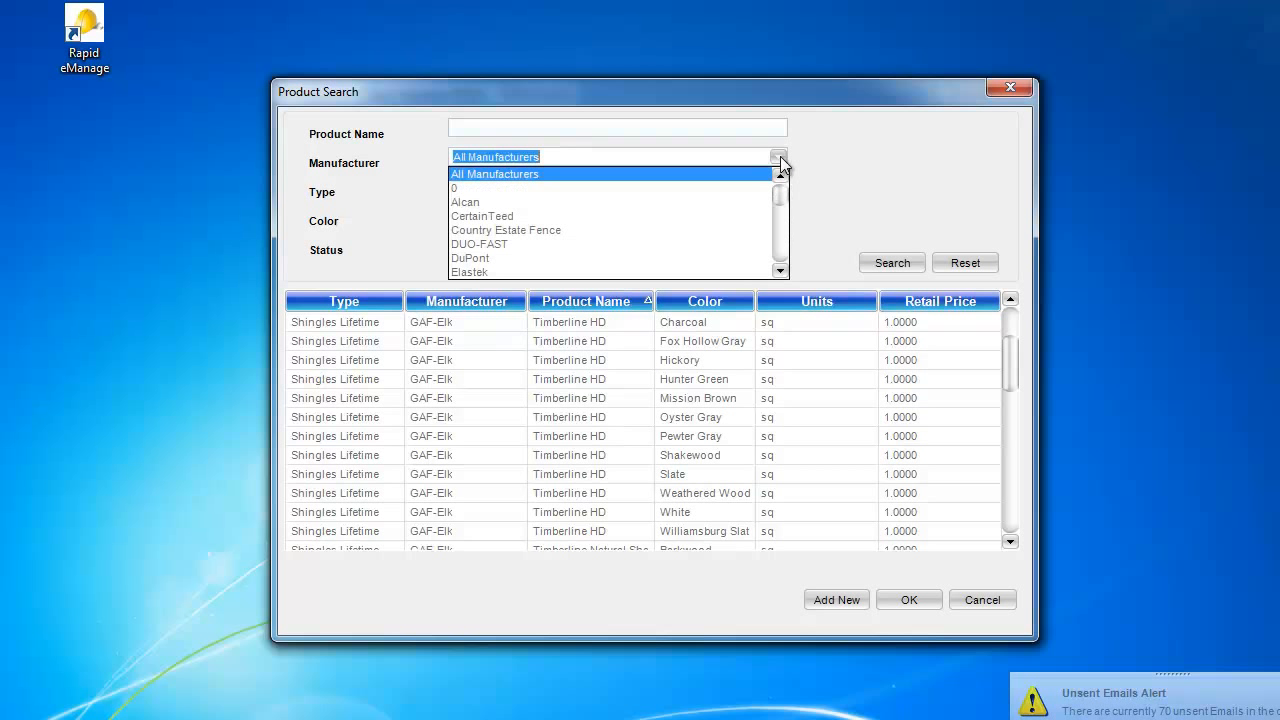
{"action": "left_click", "coordinate": [779, 271]}
{"action": "left_click", "coordinate": [779, 271]}
{"action": "left_click", "coordinate": [779, 271]}
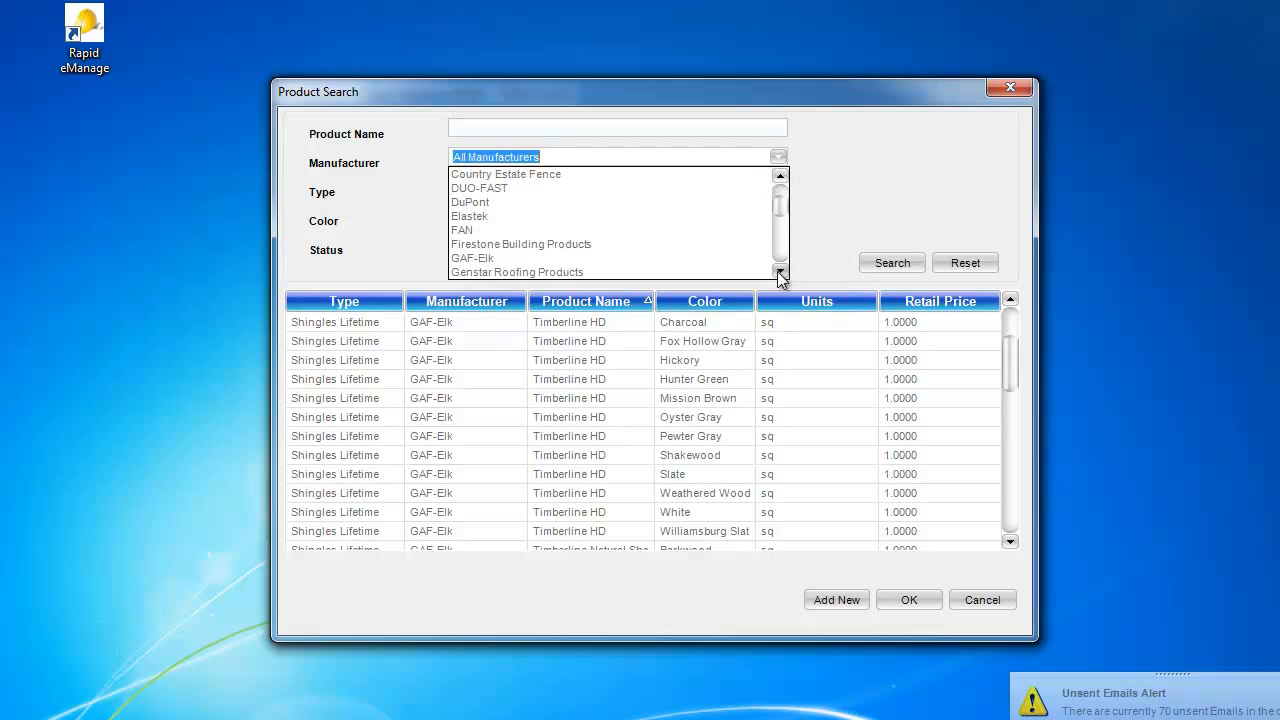
{"action": "left_click", "coordinate": [667, 258]}
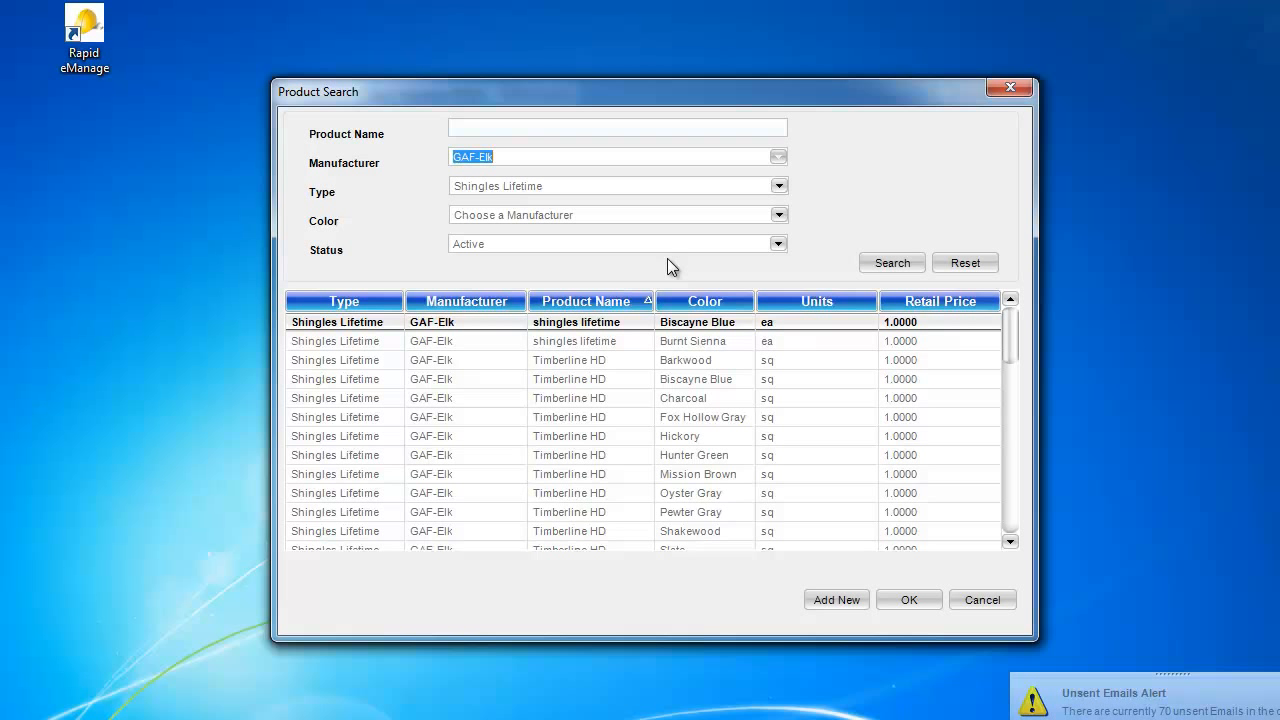
Search all GAF-Elk product types, browse the results, and close the product search without adding anything.
{"action": "left_click", "coordinate": [780, 188]}
{"action": "left_click_drag", "start_coordinate": [784, 282], "coordinate": [783, 215]}
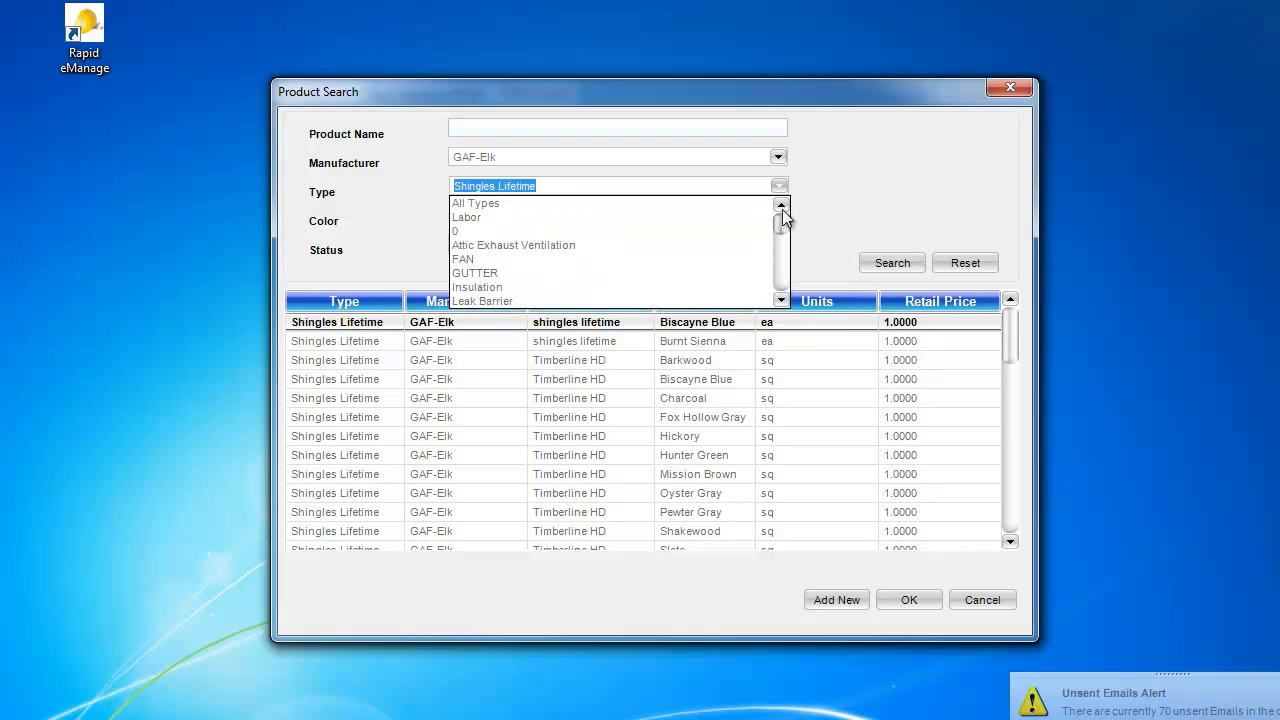
{"action": "left_click", "coordinate": [633, 204]}
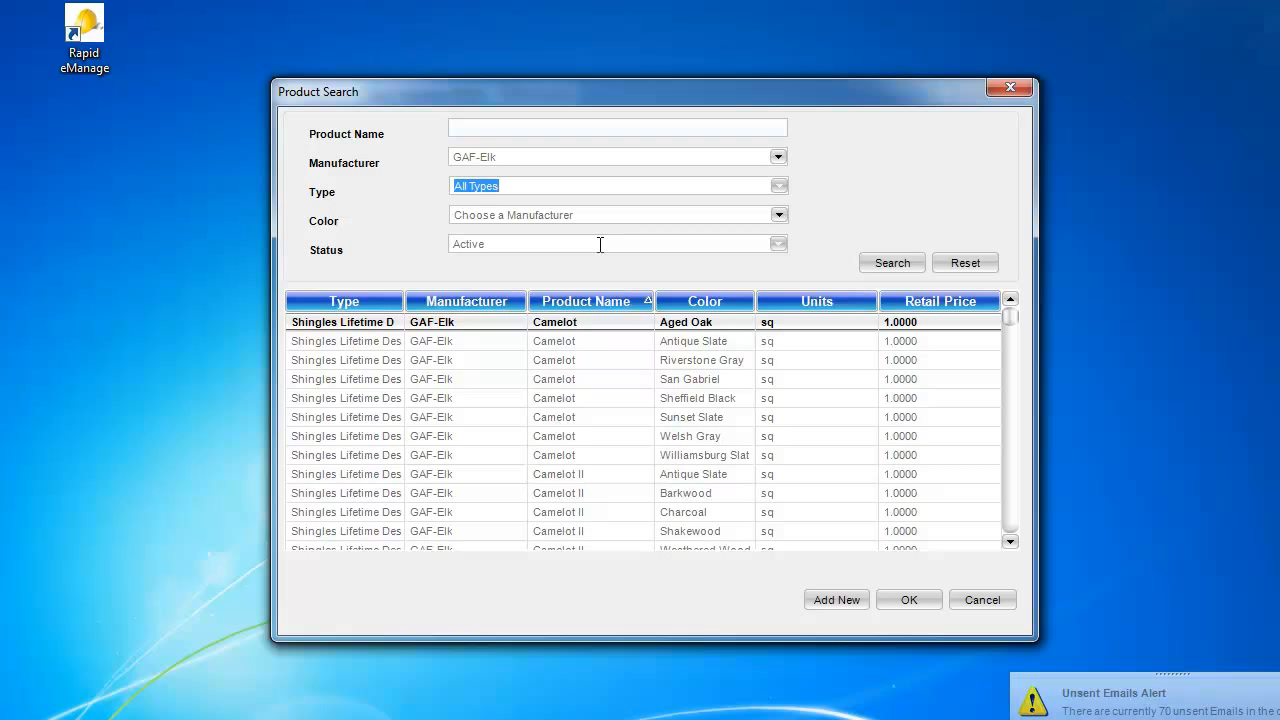
{"action": "left_click", "coordinate": [889, 263]}
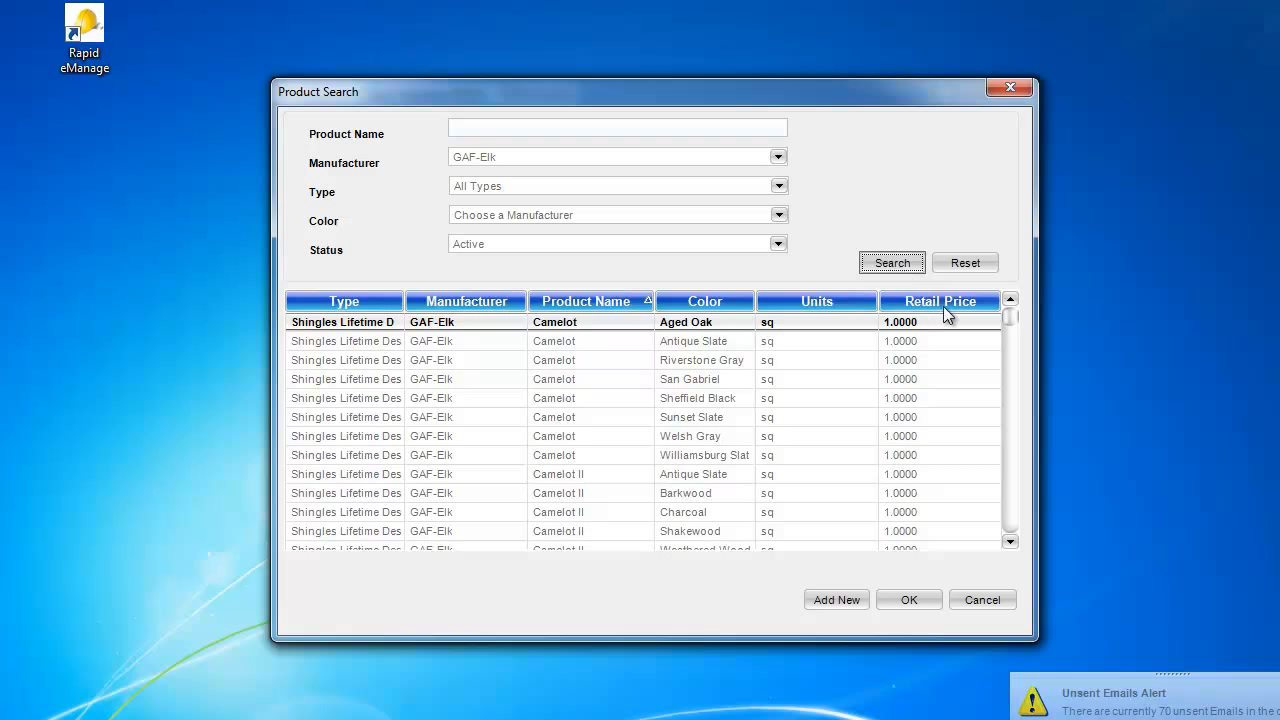
{"action": "left_click_drag", "start_coordinate": [1011, 314], "coordinate": [1017, 514]}
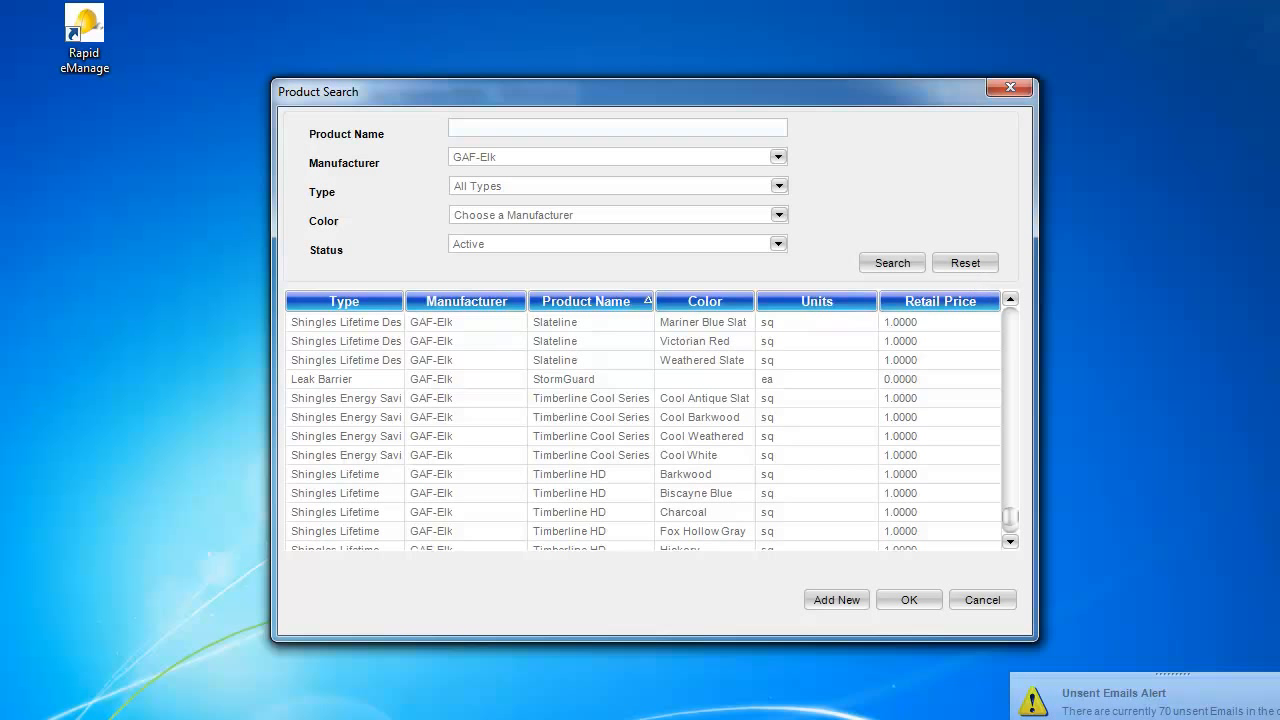
{"action": "scroll", "coordinate": [643, 430], "scroll_direction": "up", "scroll_amount": 2}
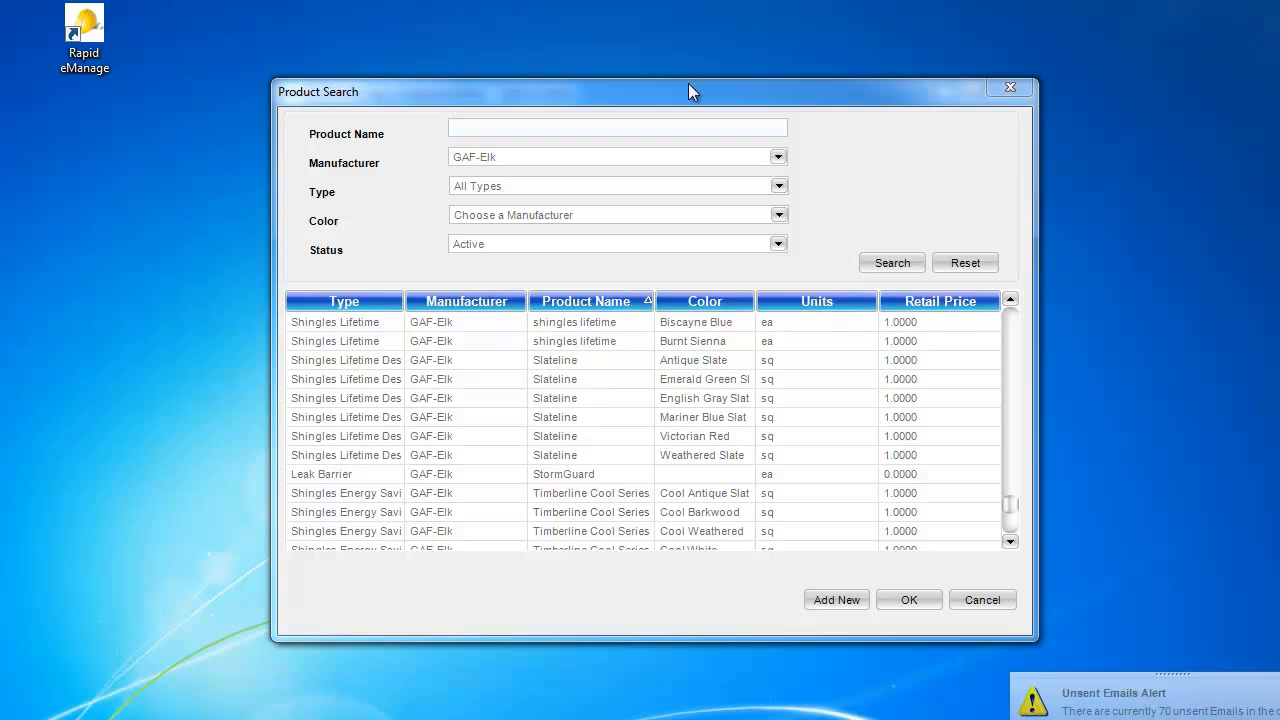
{"action": "left_click", "coordinate": [1007, 88]}
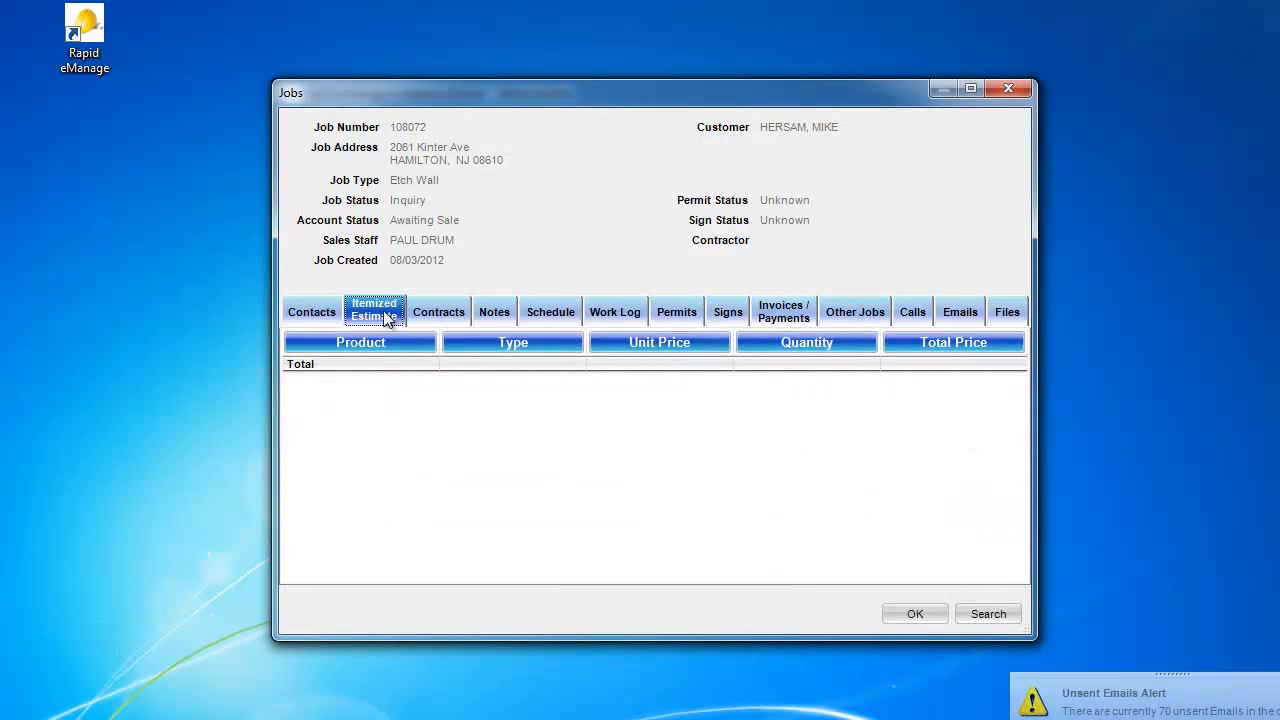
Add a Labor product to the job's Itemized Estimate by searching for the Labor type.
{"action": "right_click", "coordinate": [560, 410]}
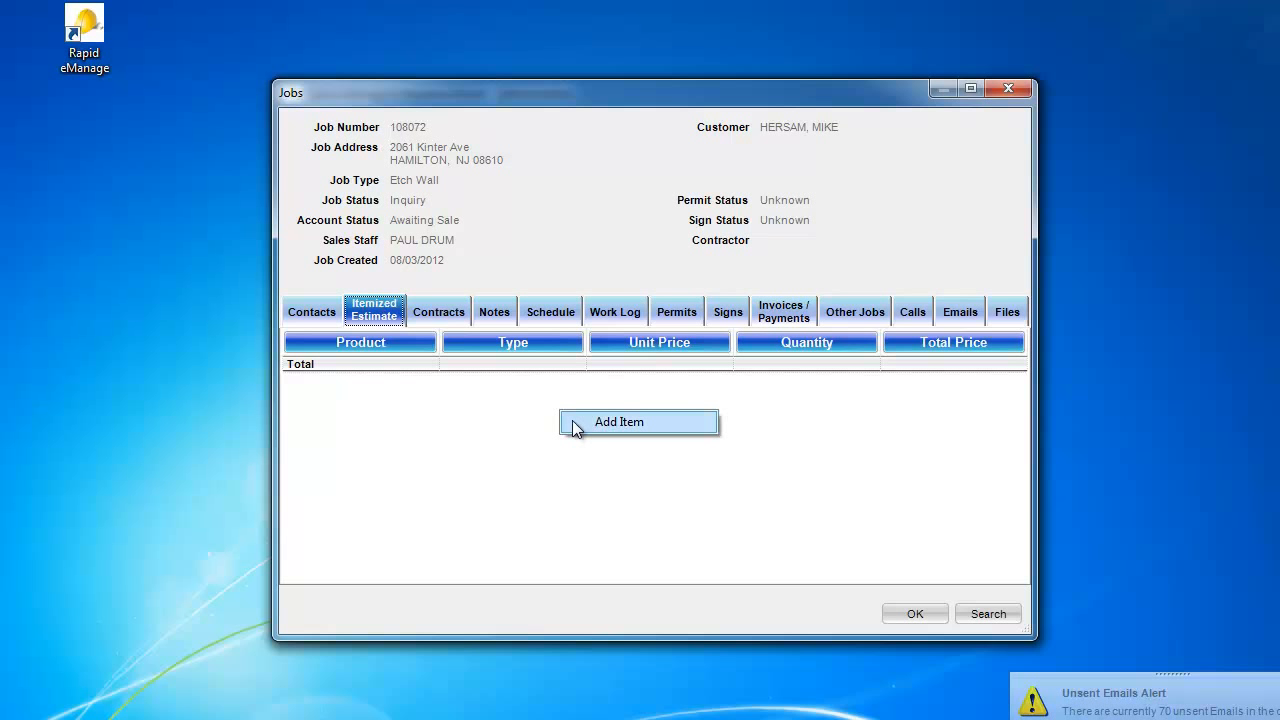
{"action": "left_click", "coordinate": [576, 427]}
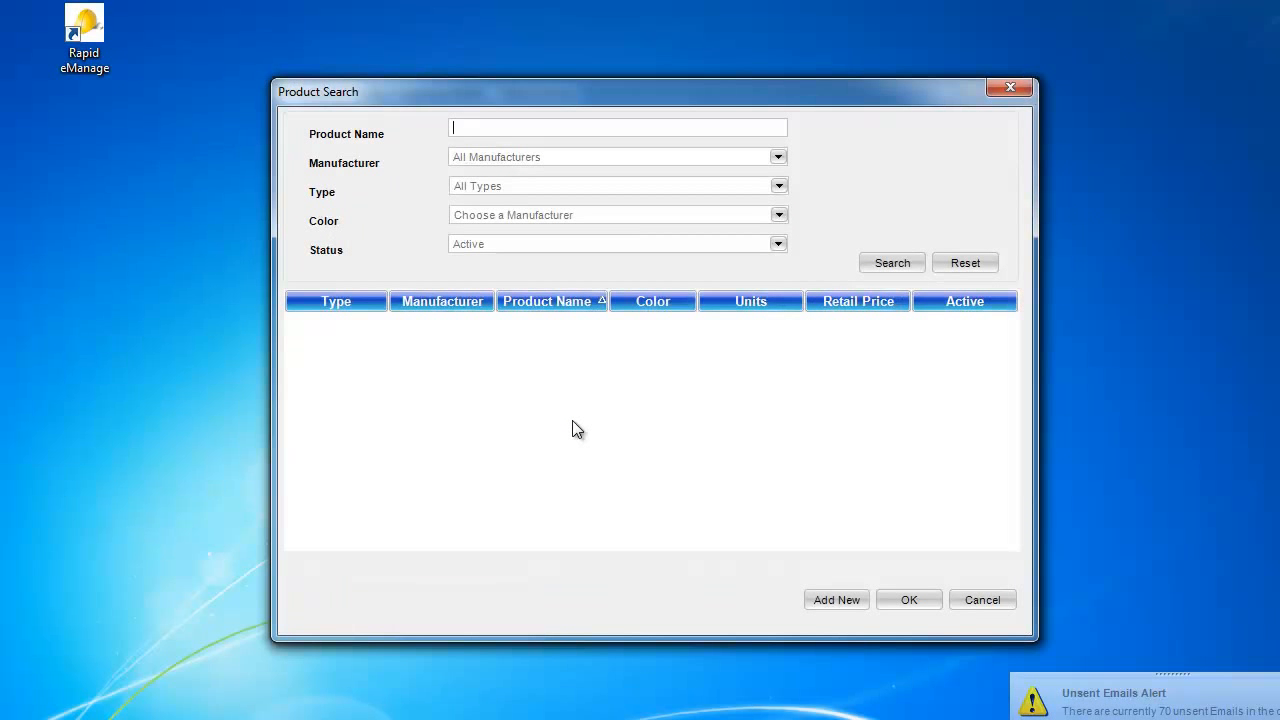
{"action": "left_click", "coordinate": [779, 187]}
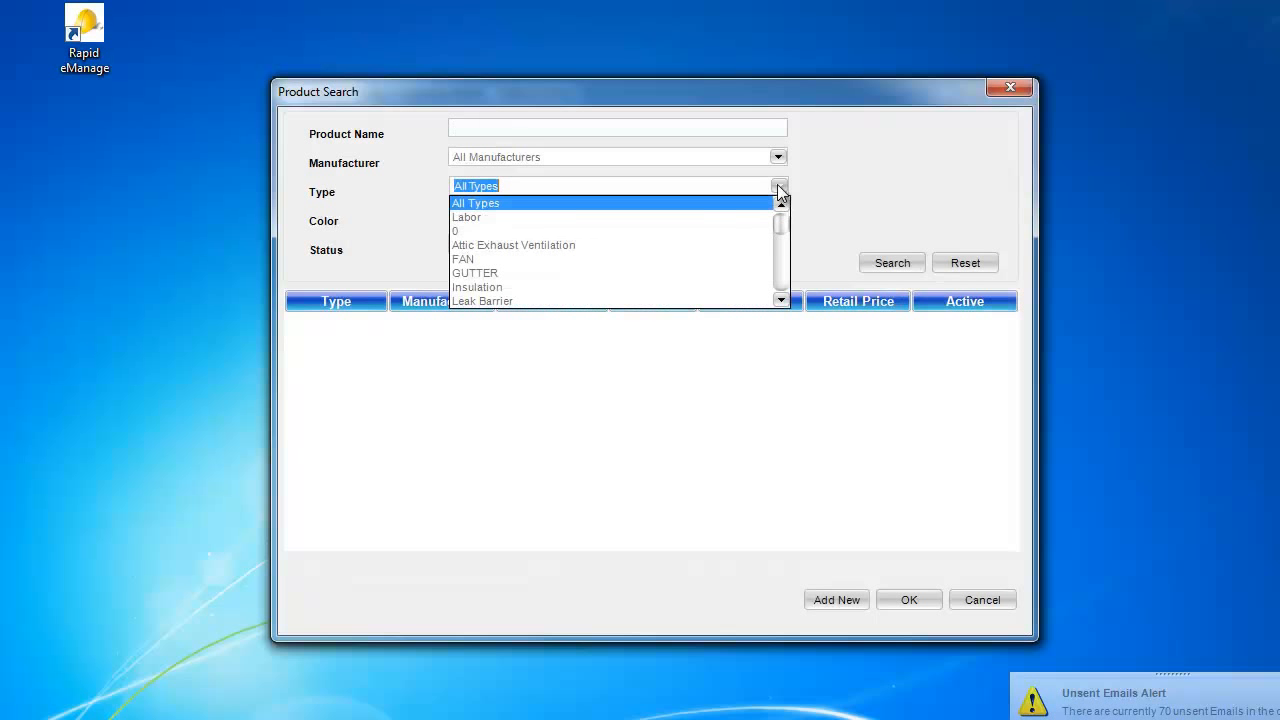
{"action": "left_click", "coordinate": [765, 217]}
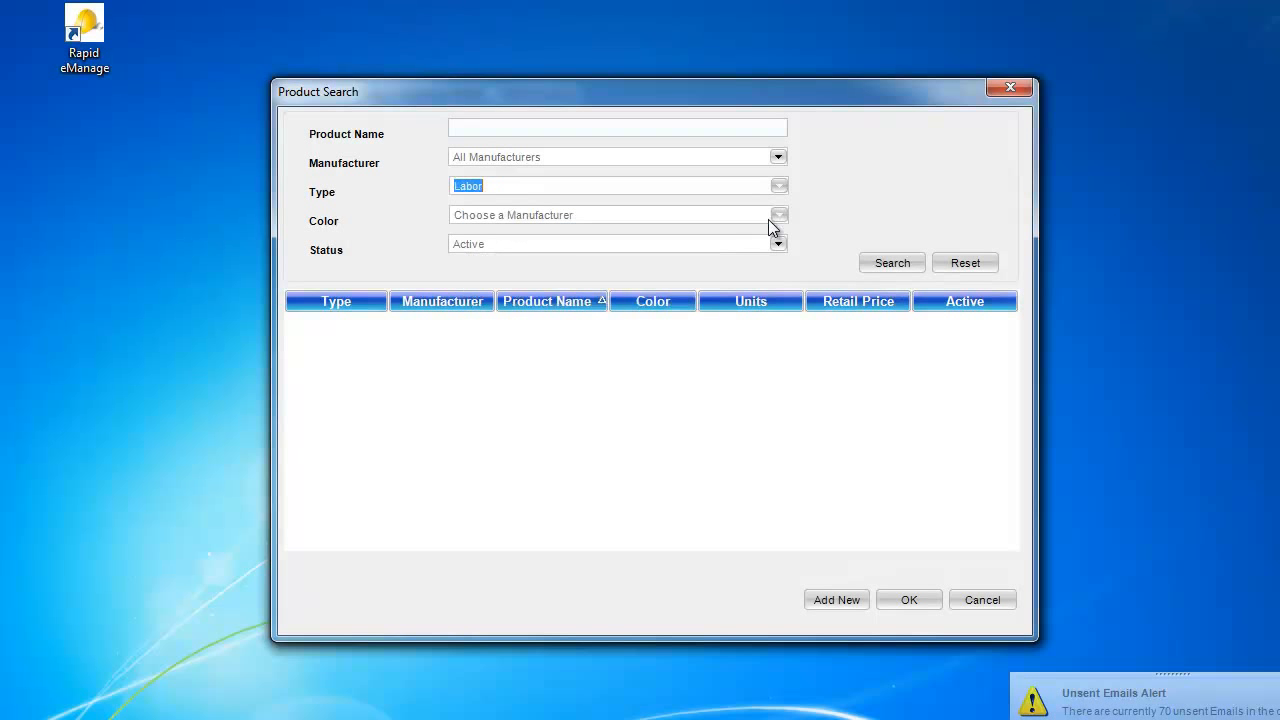
{"action": "left_click", "coordinate": [887, 262]}
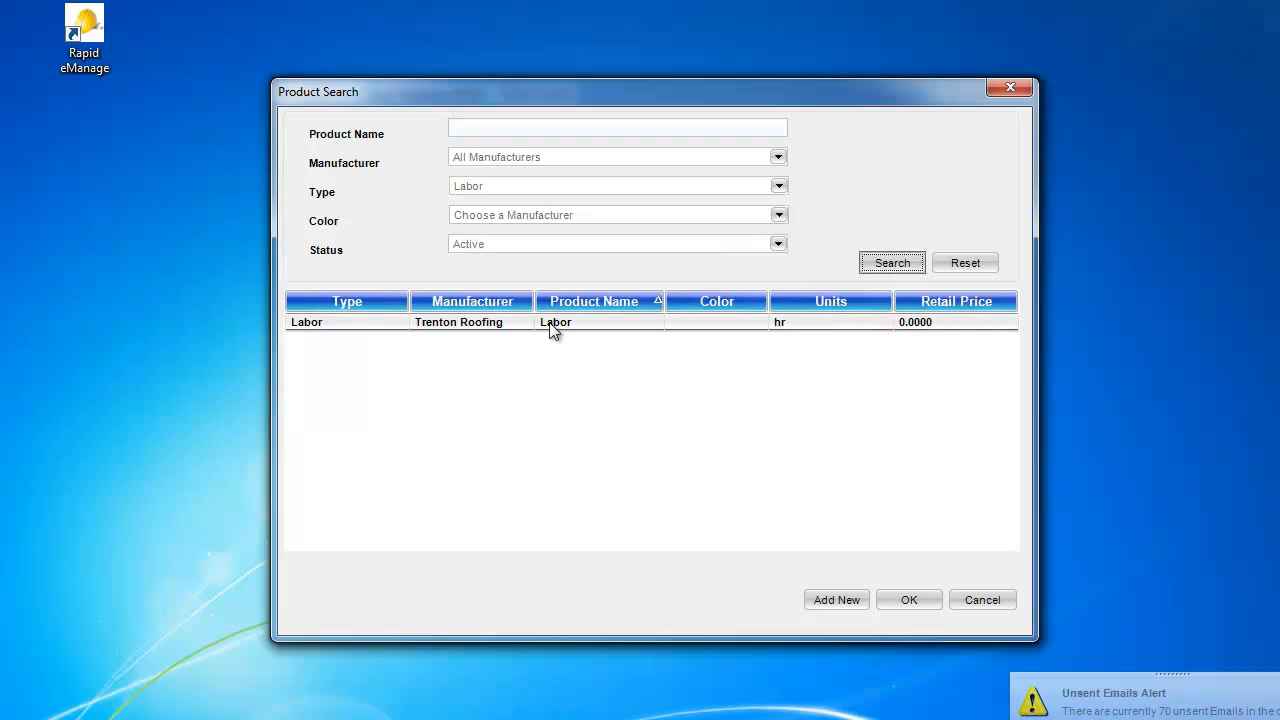
{"action": "double_click", "coordinate": [549, 322]}
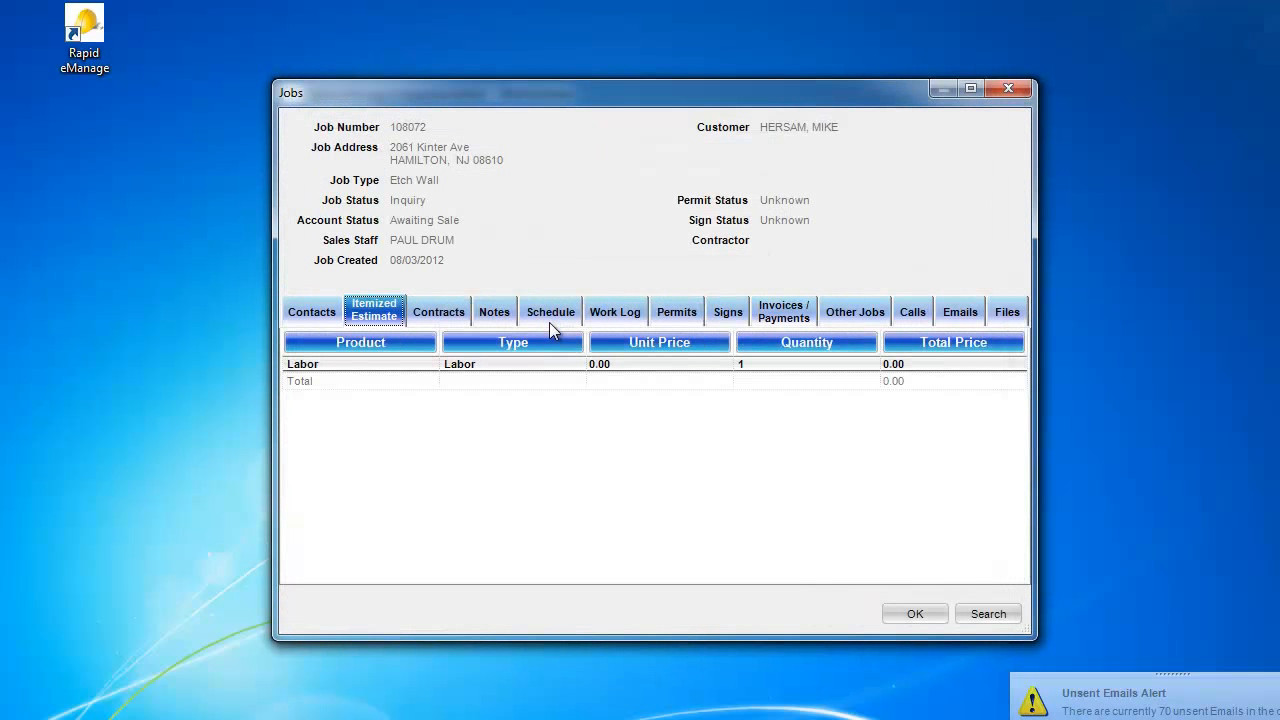
Add the GAF-Elk Timberline HD Biscayne Blue shingle to the estimate by searching the Shingles Lifetime type.
{"action": "right_click", "coordinate": [606, 415]}
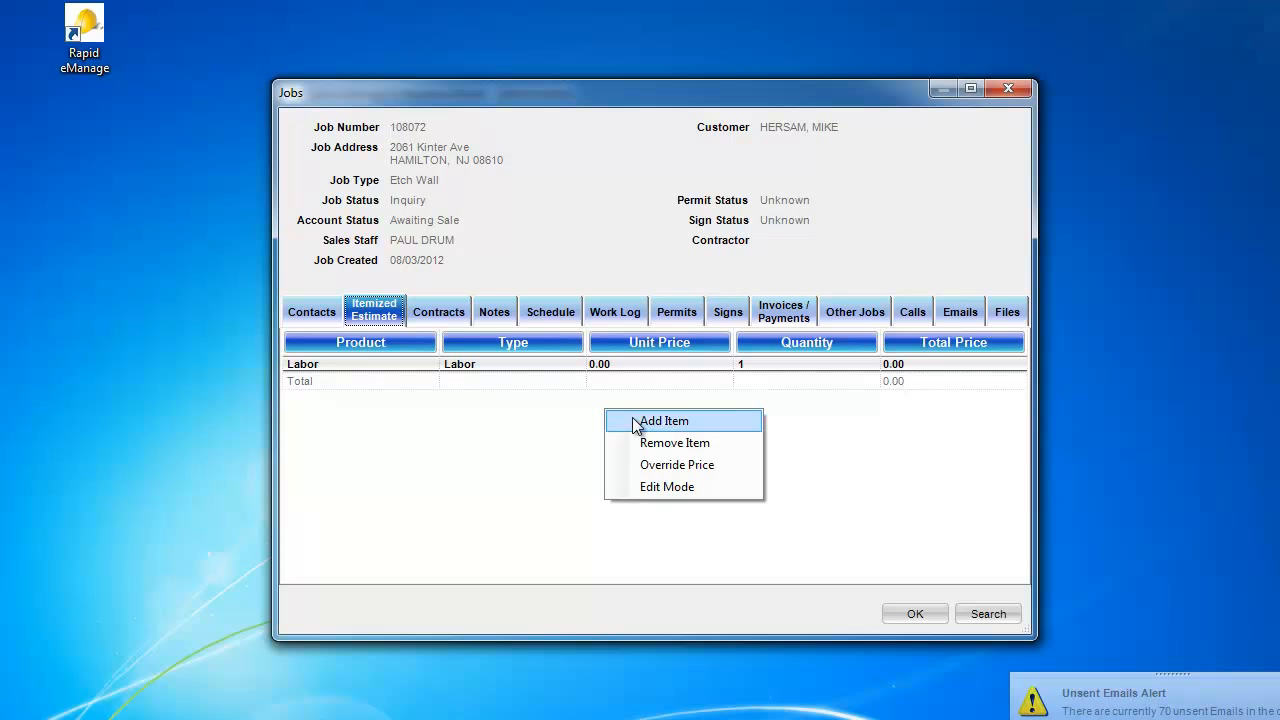
{"action": "left_click", "coordinate": [640, 421]}
{"action": "left_click", "coordinate": [781, 186]}
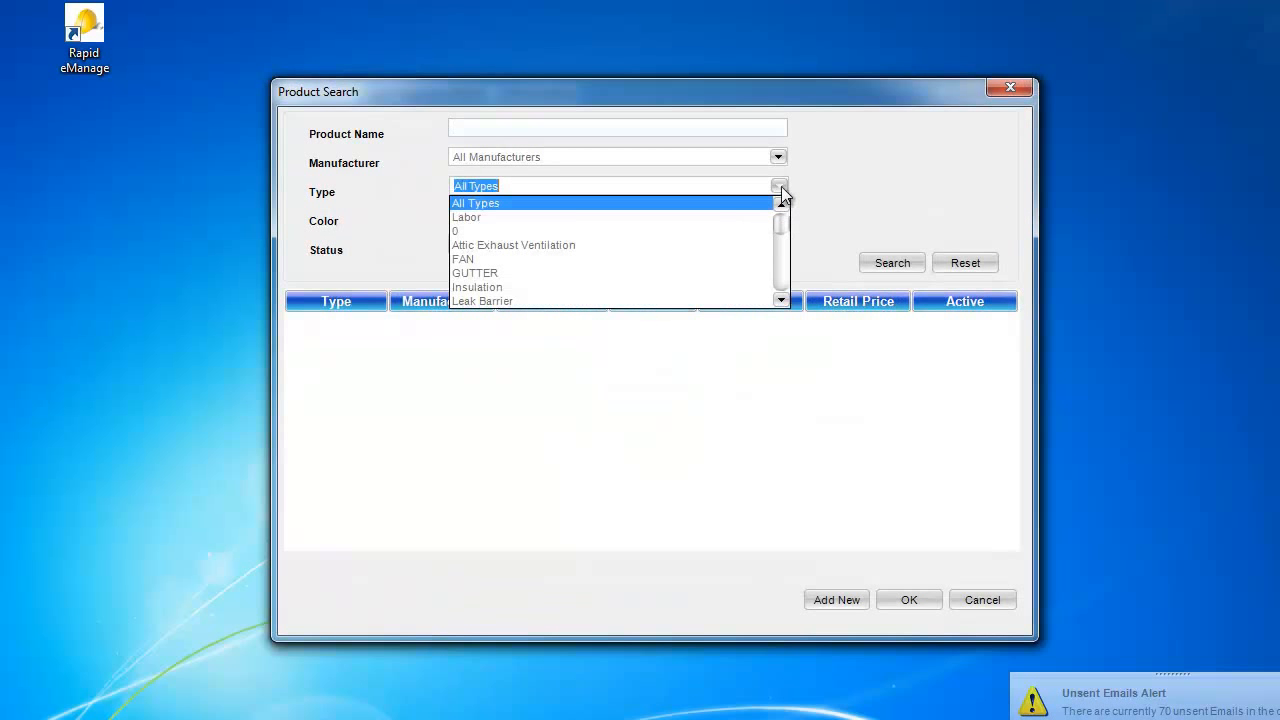
{"action": "left_click", "coordinate": [783, 245]}
{"action": "left_click_drag", "start_coordinate": [782, 238], "coordinate": [783, 249]}
{"action": "left_click", "coordinate": [783, 302]}
{"action": "left_click", "coordinate": [783, 302]}
{"action": "left_click", "coordinate": [783, 302]}
{"action": "left_click", "coordinate": [783, 302]}
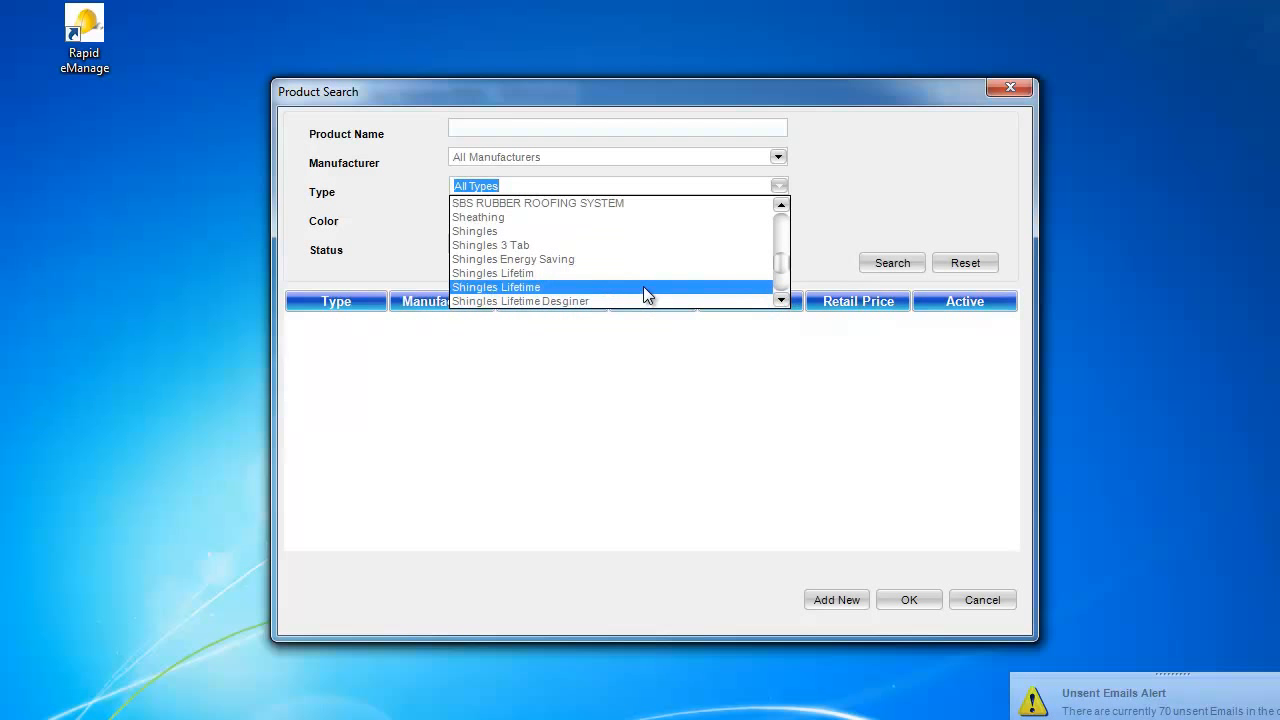
{"action": "left_click", "coordinate": [643, 286]}
{"action": "left_click", "coordinate": [880, 264]}
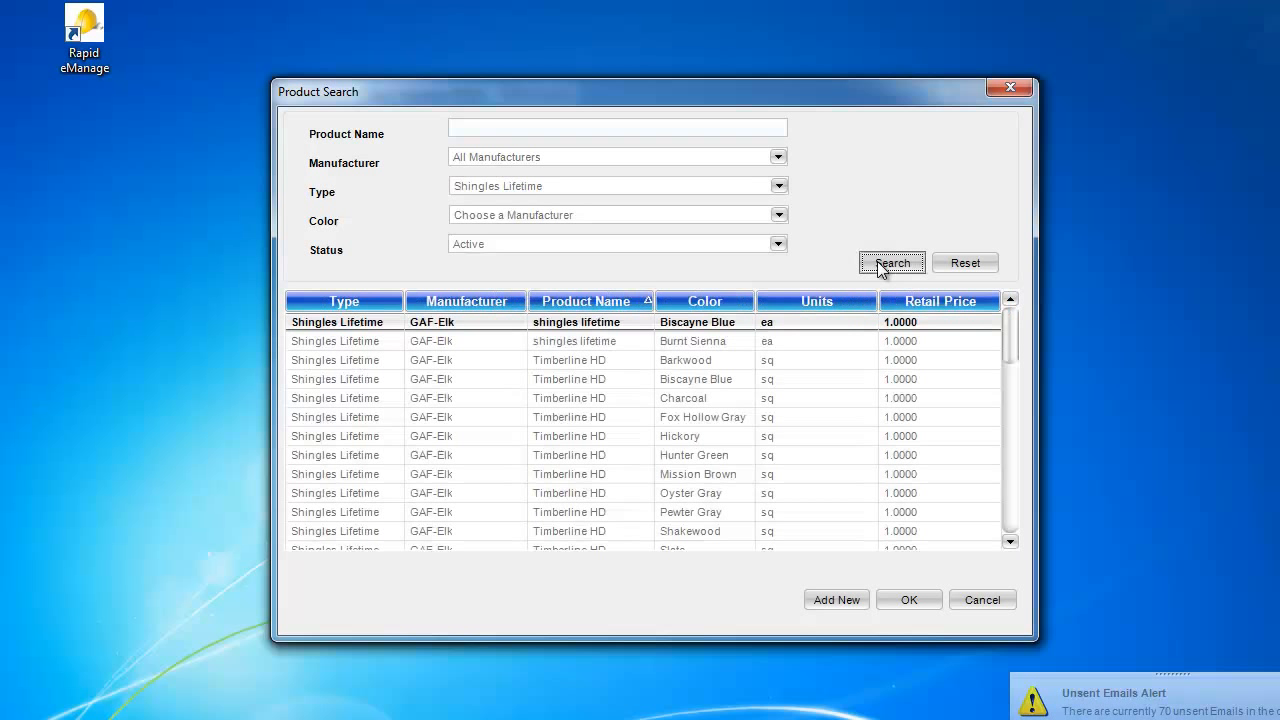
{"action": "double_click", "coordinate": [705, 380]}
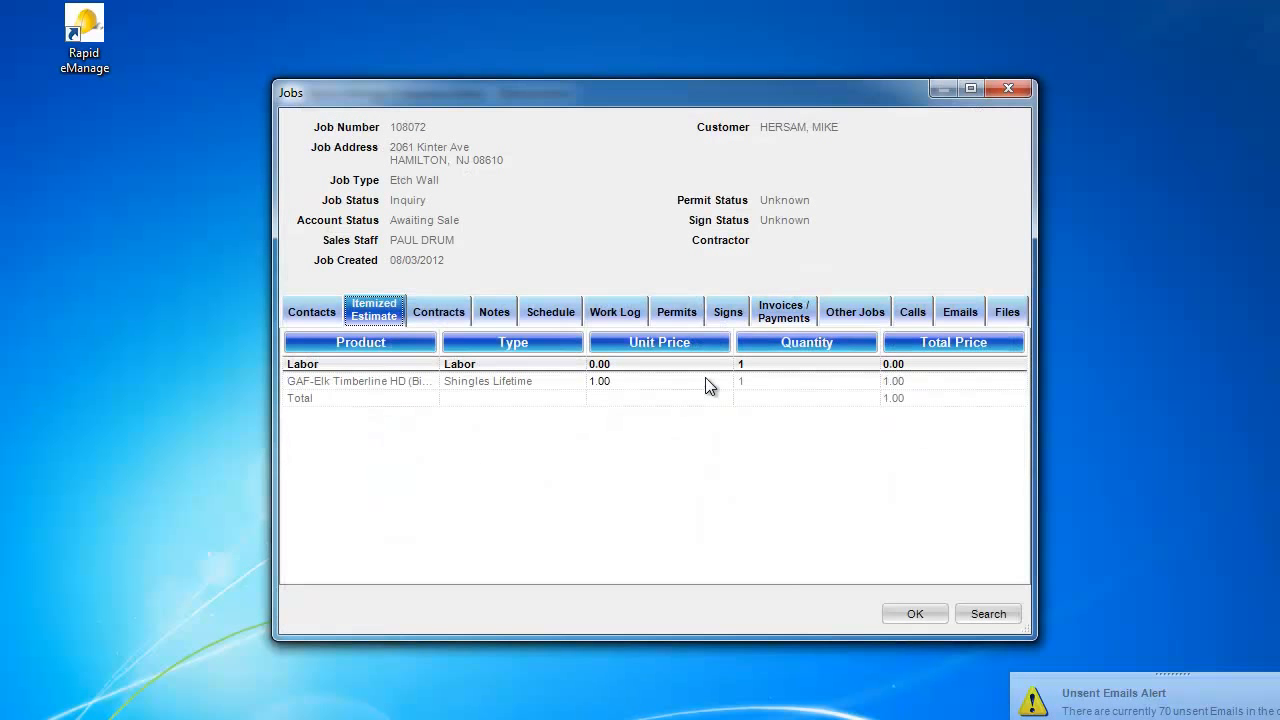
Add the GAF-Elk Weatherwatch product to the estimate by searching the Leak Barrier type.
{"action": "right_click", "coordinate": [671, 424]}
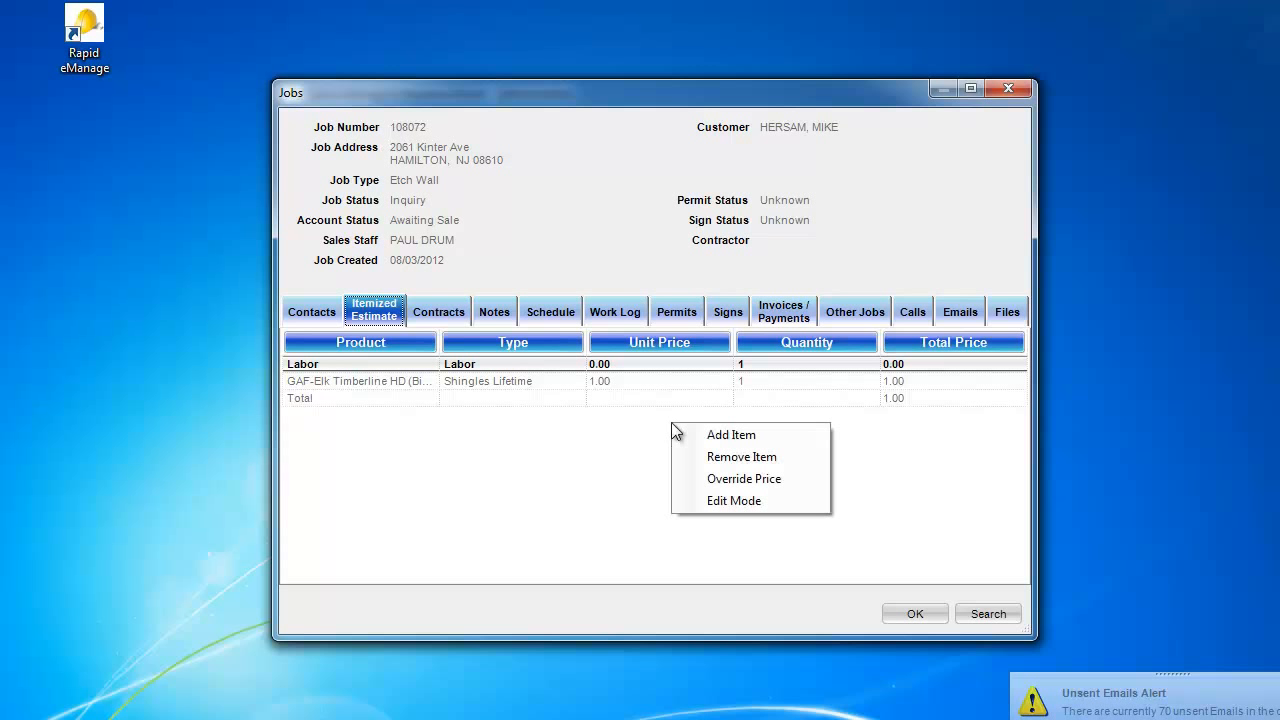
{"action": "left_click", "coordinate": [689, 436]}
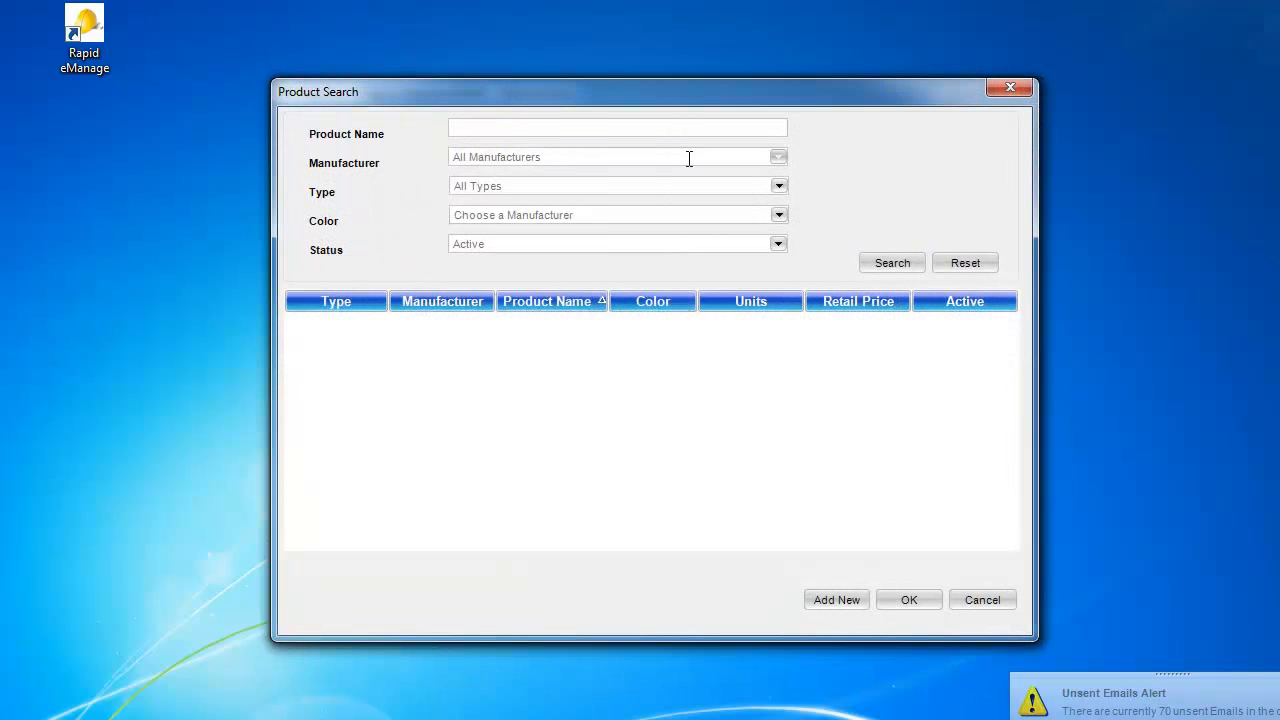
{"action": "left_click", "coordinate": [779, 186]}
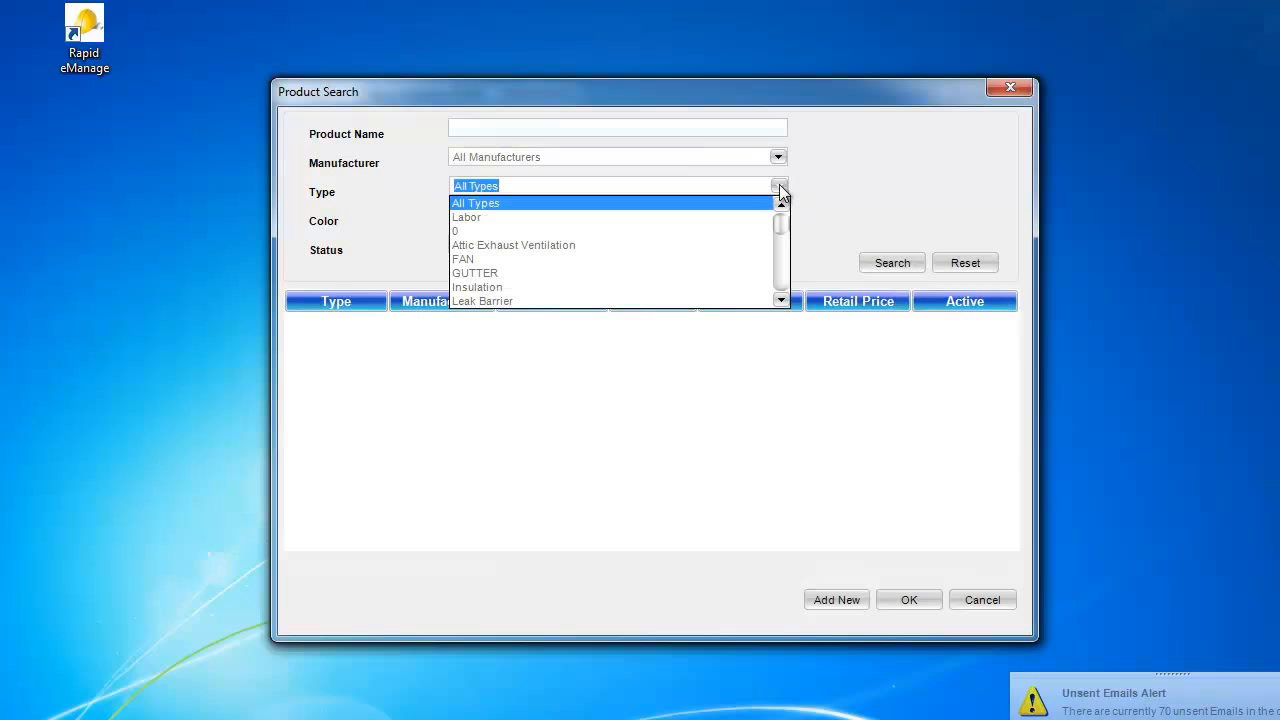
{"action": "left_click", "coordinate": [755, 302]}
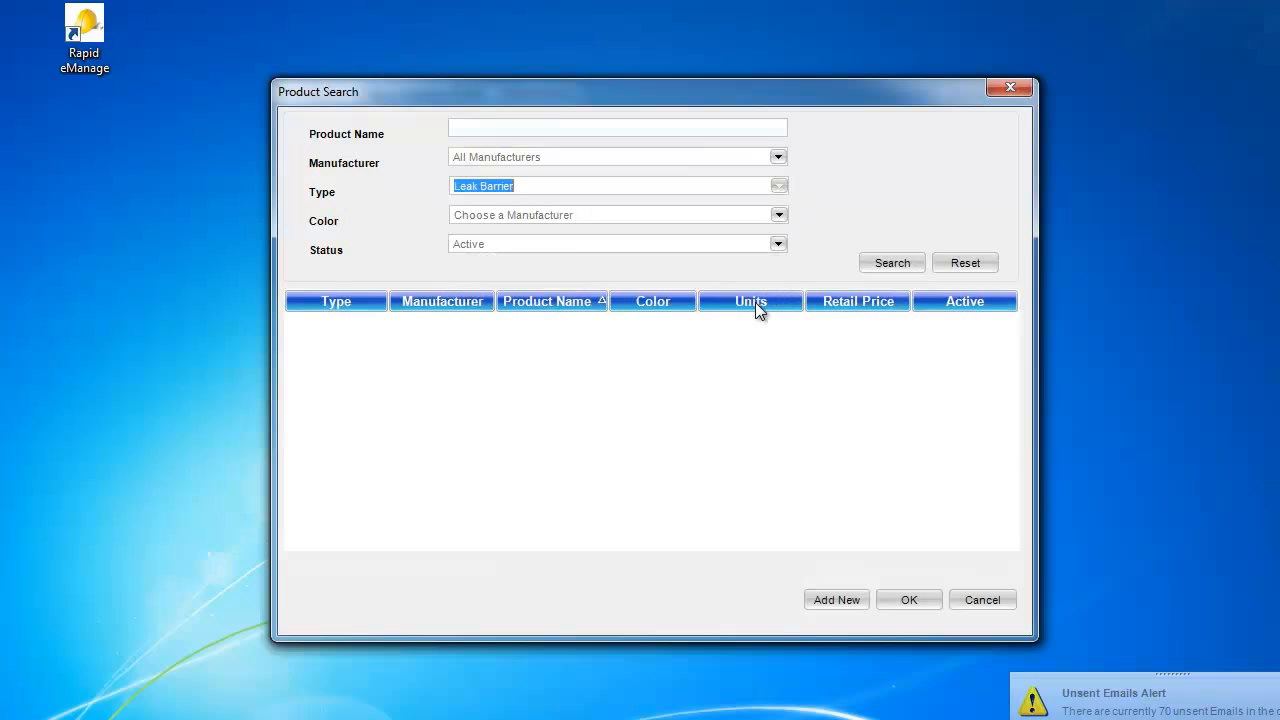
{"action": "left_click", "coordinate": [891, 263]}
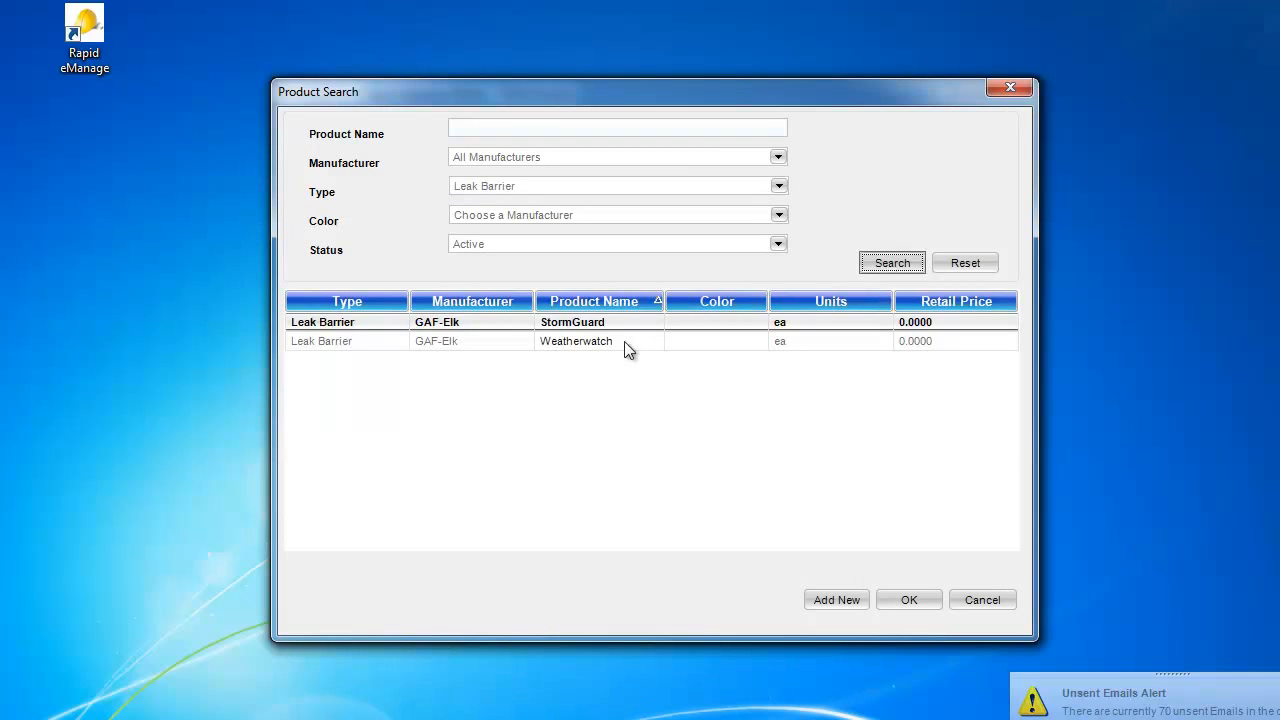
{"action": "double_click", "coordinate": [618, 341]}
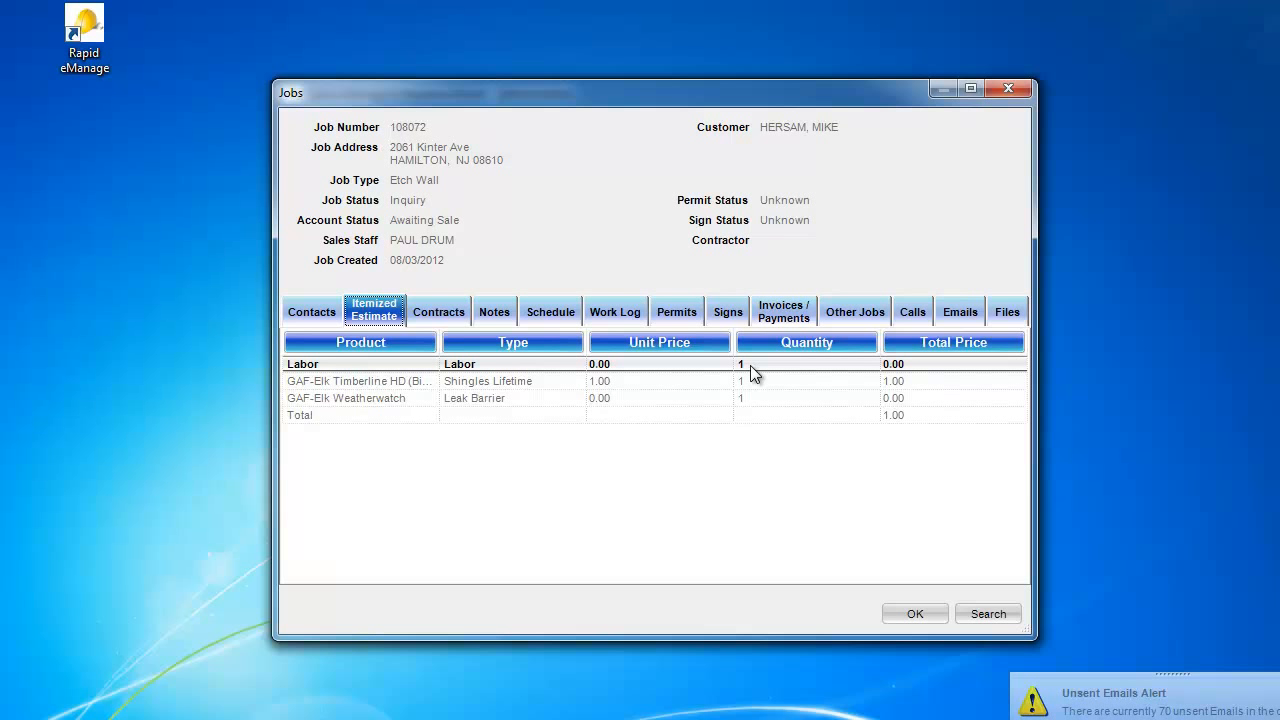
Override the Labor item's unit price to $20.00.
{"action": "right_click", "coordinate": [601, 364]}
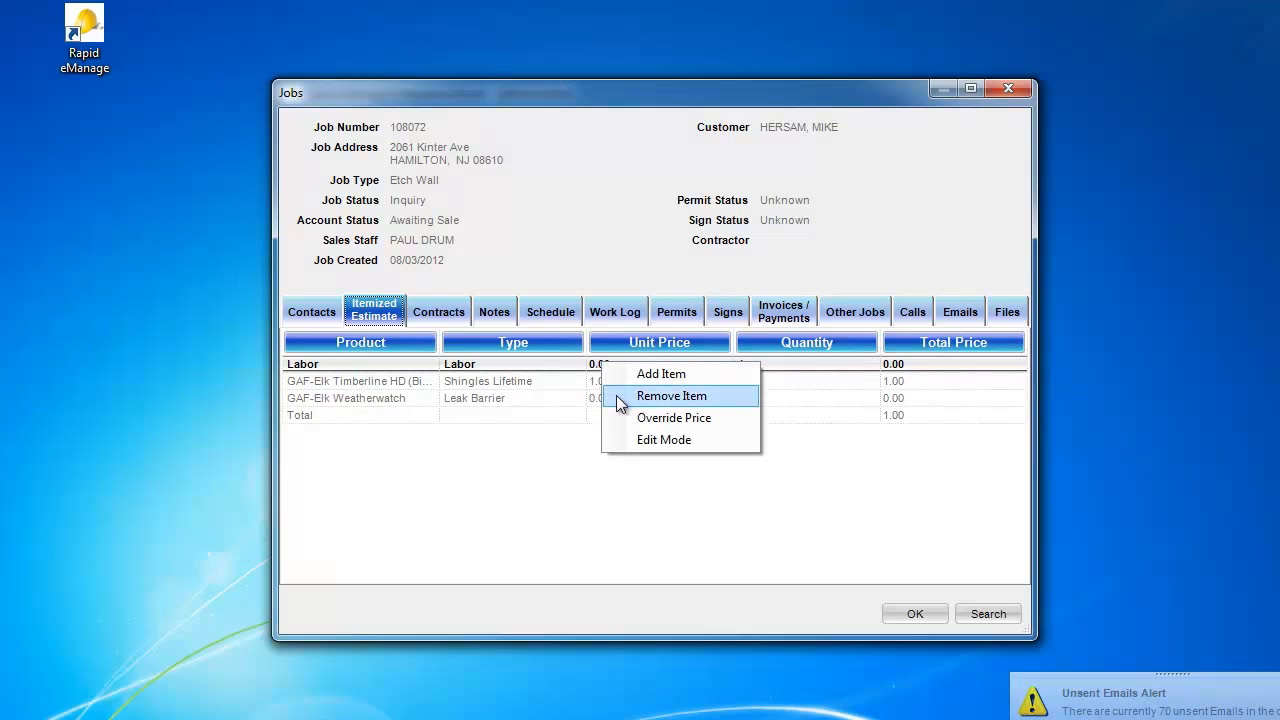
{"action": "left_click", "coordinate": [630, 419]}
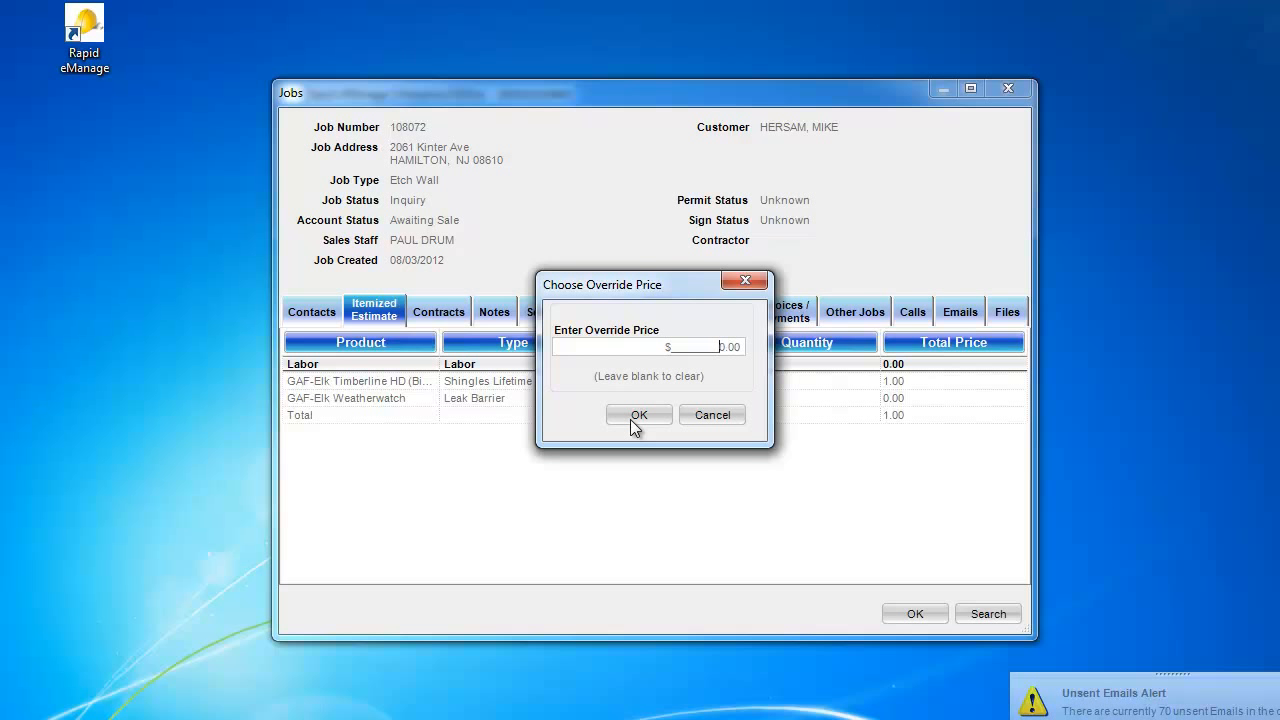
{"action": "type", "text": "2"}
{"action": "left_click", "coordinate": [635, 420]}
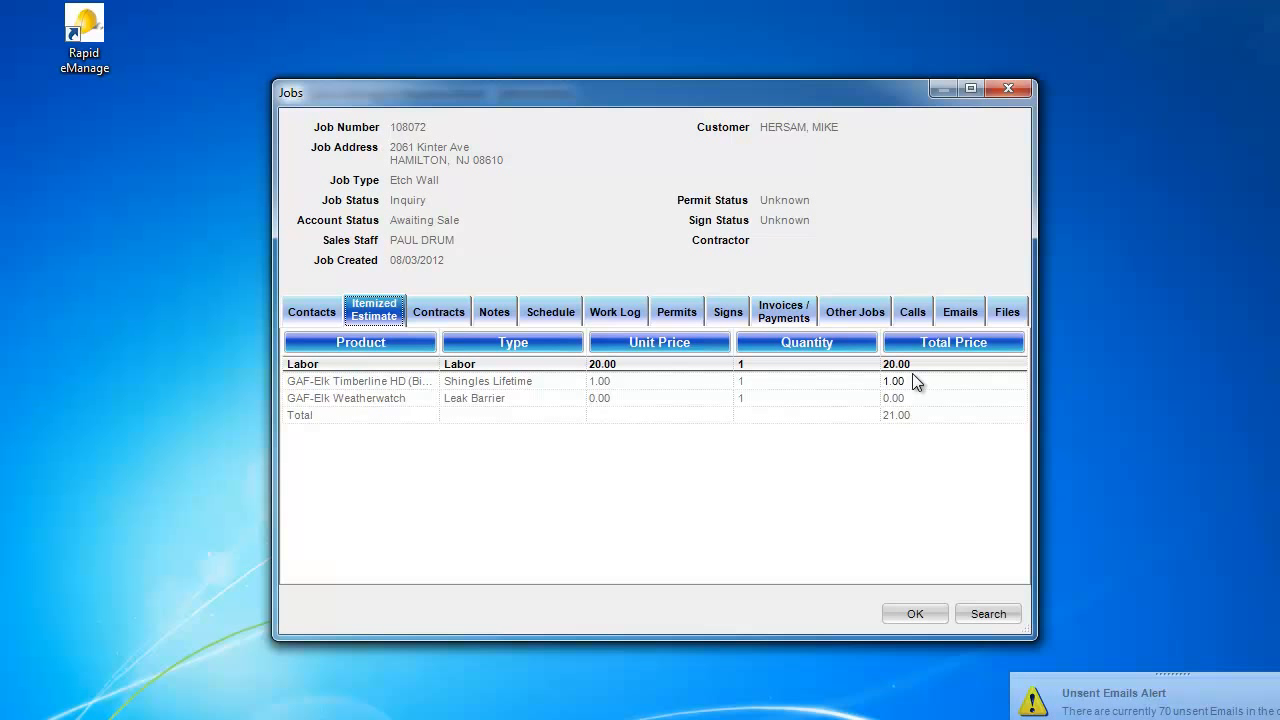
Override the Timberline HD shingle item's unit price to $5.00.
{"action": "right_click", "coordinate": [603, 388]}
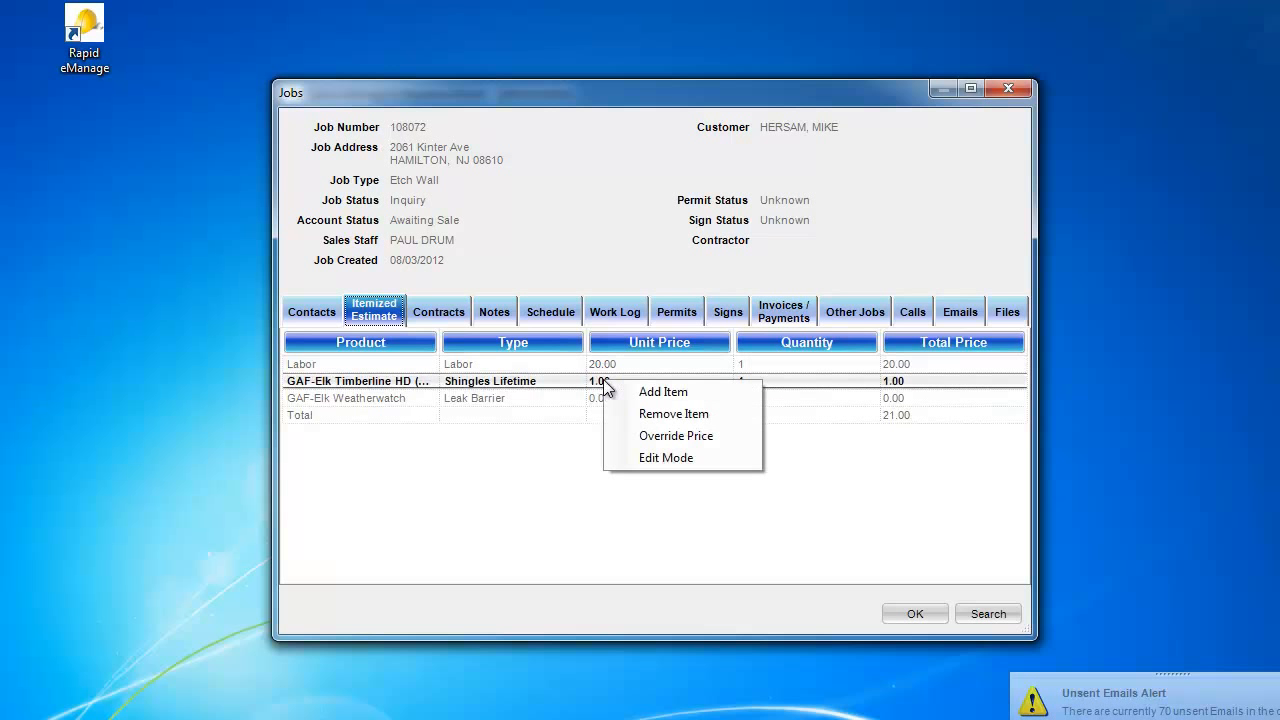
{"action": "left_click", "coordinate": [662, 435]}
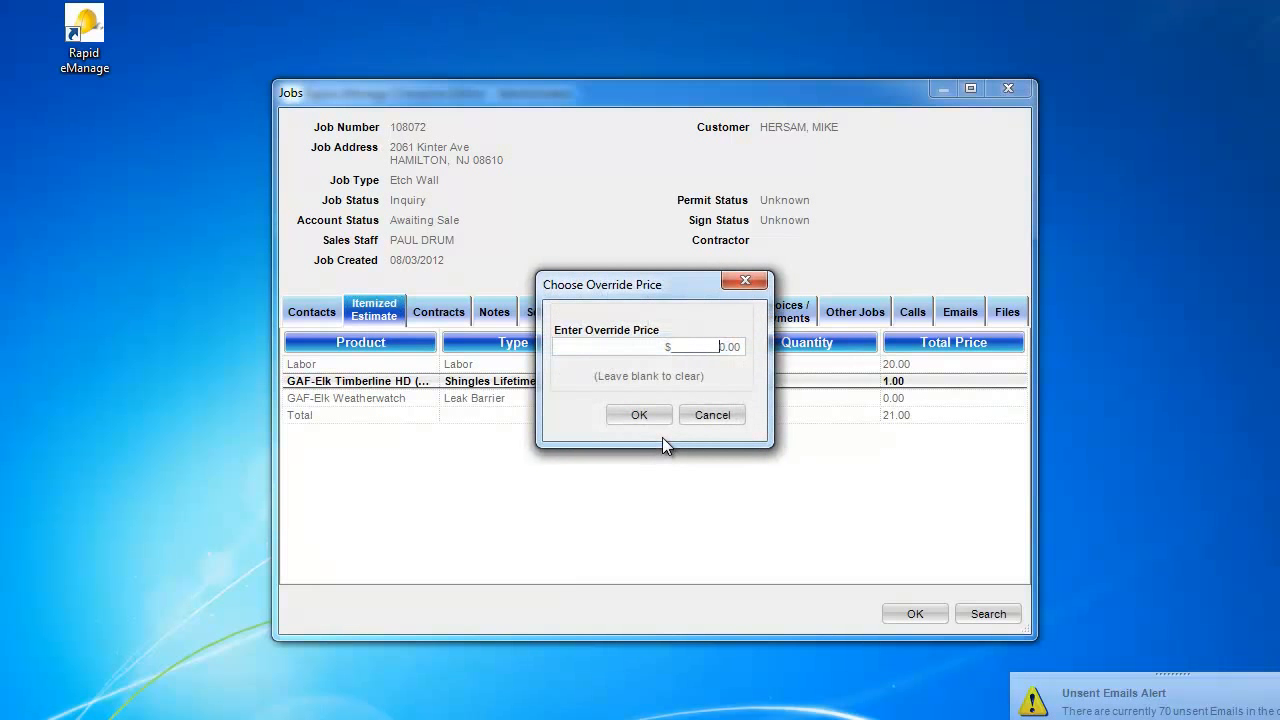
{"action": "type", "text": "5"}
{"action": "key", "text": "Delete"}
{"action": "left_click", "coordinate": [654, 413]}
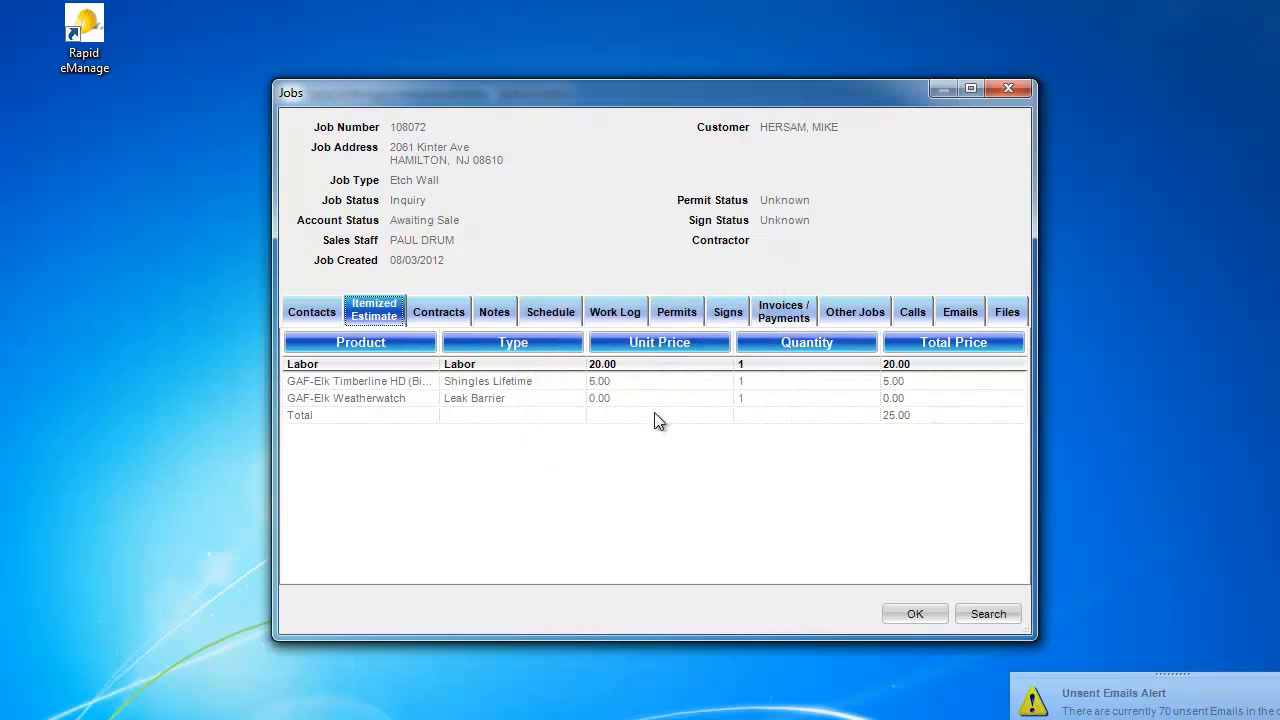
Override the Weatherwatch leak barrier's unit price to $150.00.
{"action": "left_click", "coordinate": [603, 400]}
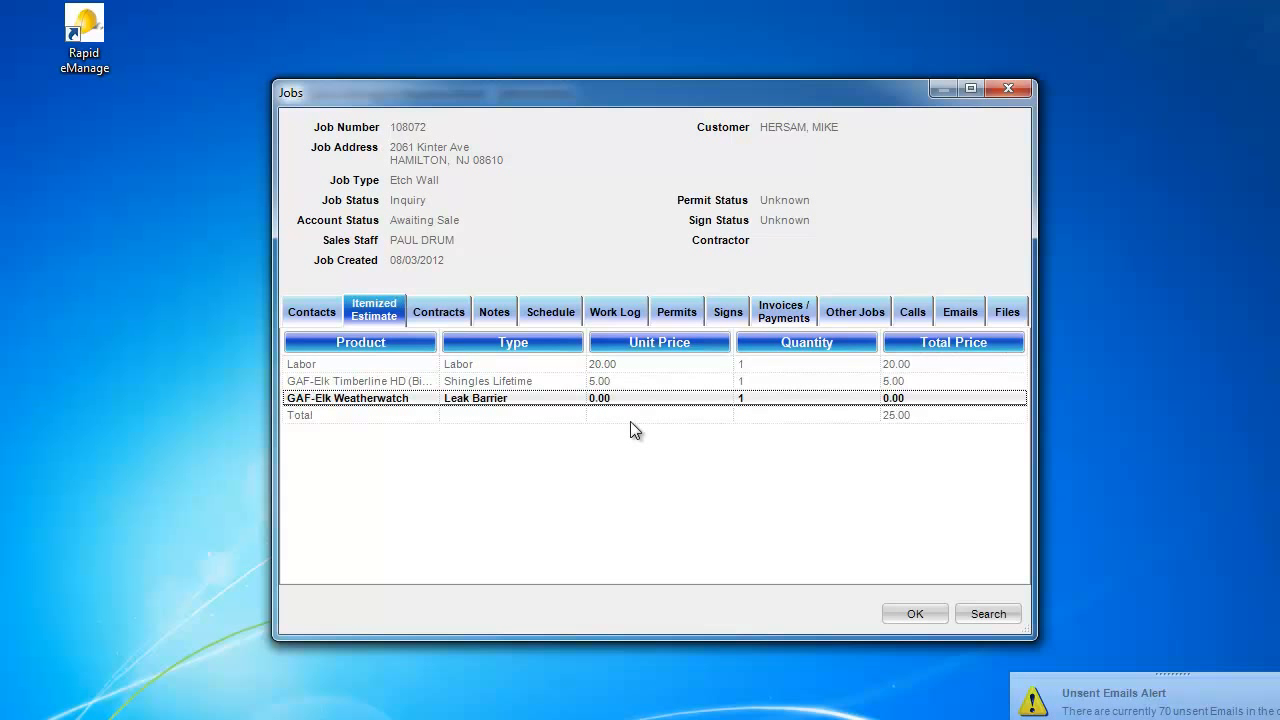
{"action": "right_click", "coordinate": [630, 421]}
{"action": "left_click", "coordinate": [648, 480]}
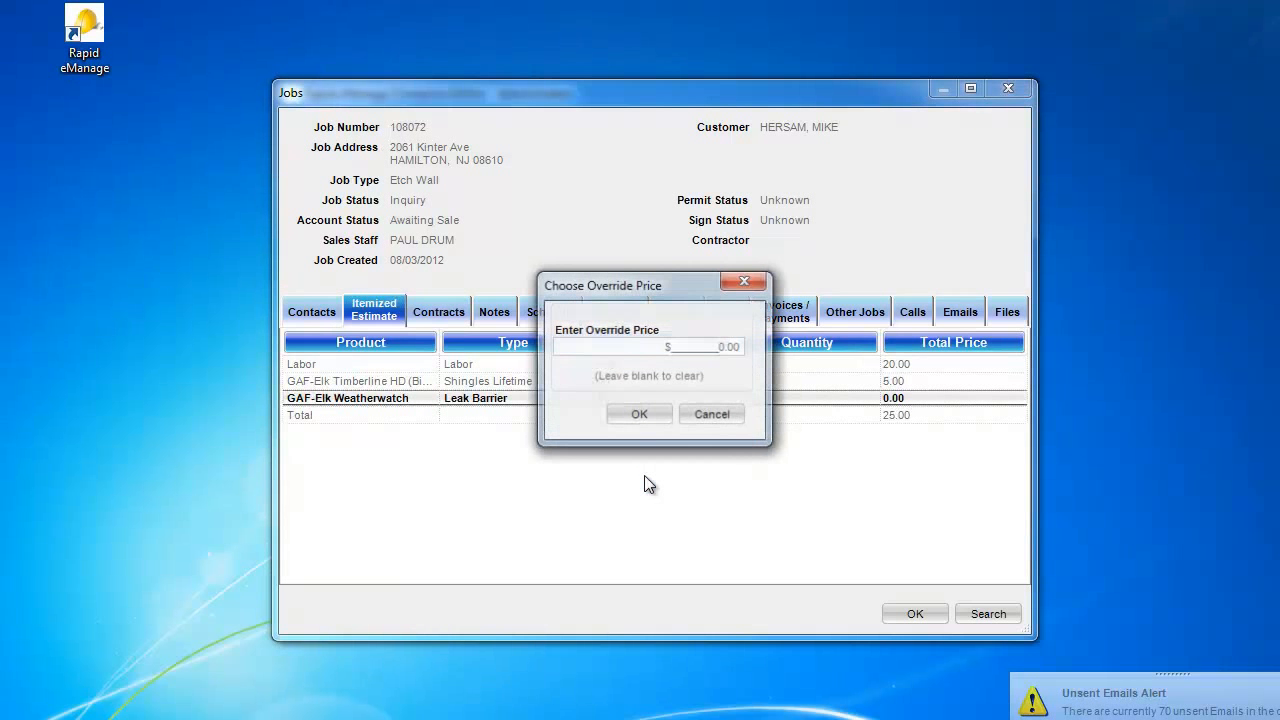
{"action": "type", "text": "150"}
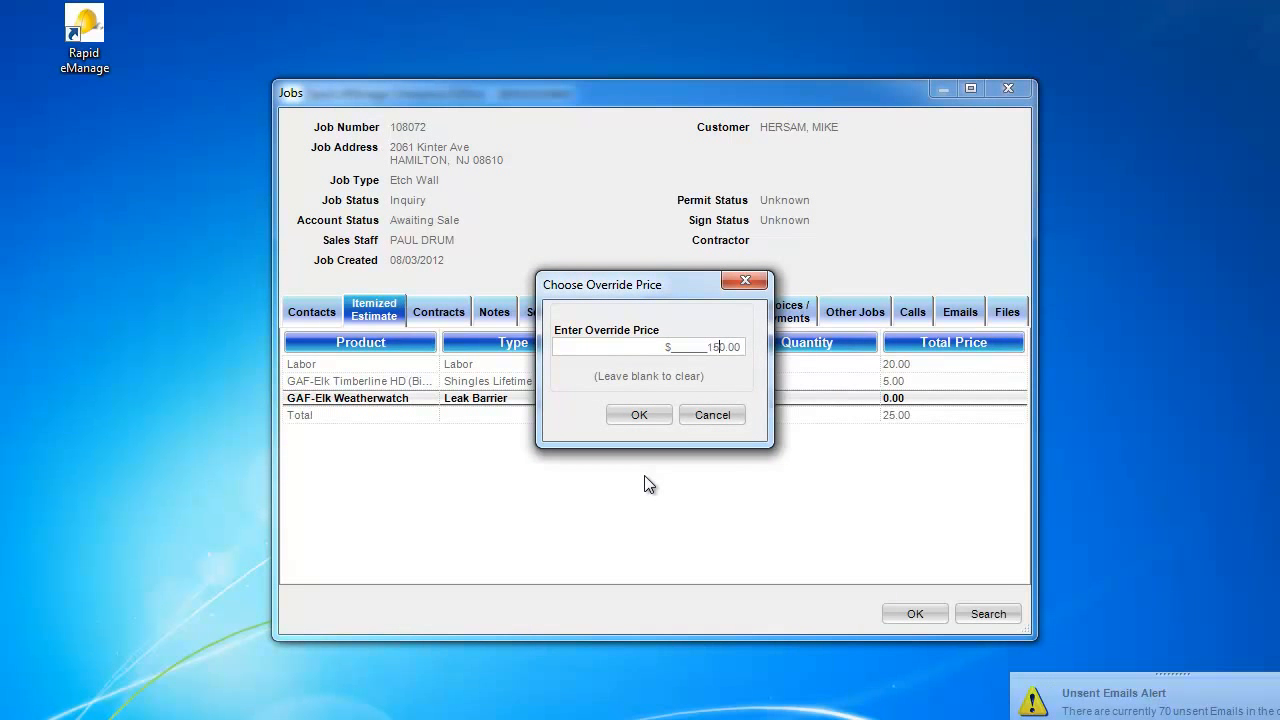
{"action": "left_click", "coordinate": [640, 415]}
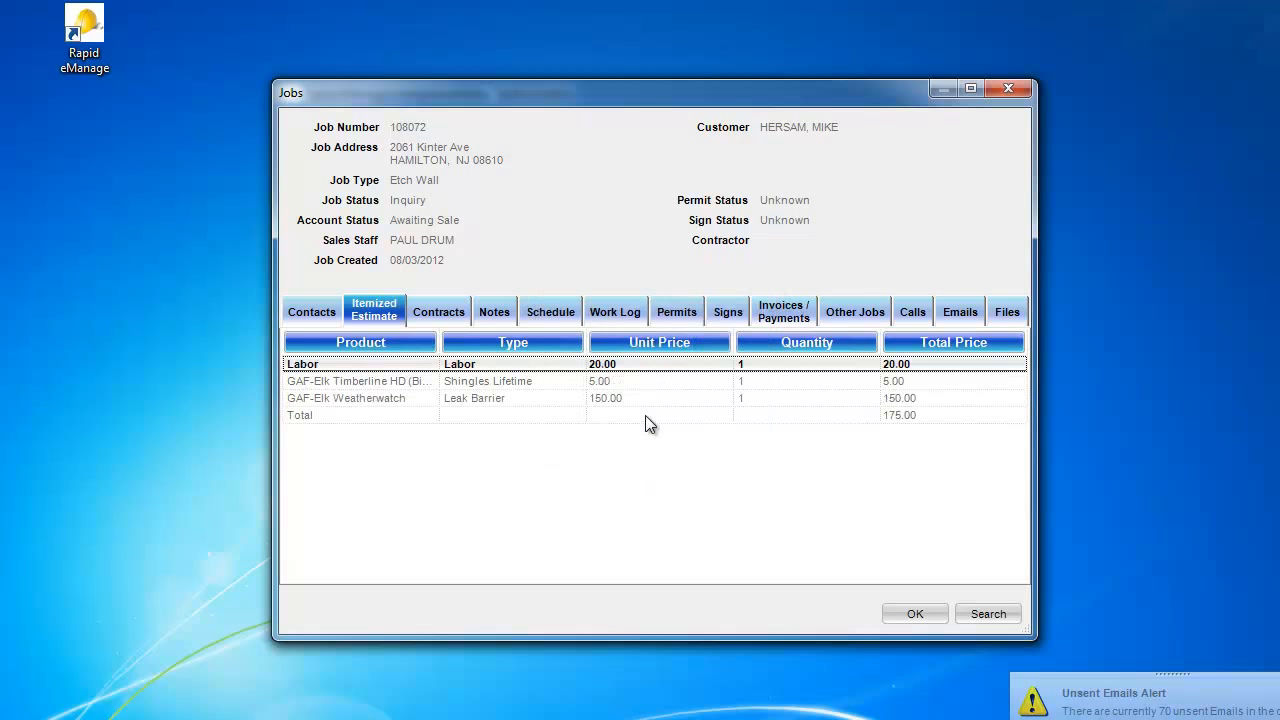
Set the Labor item's quantity to 20 in edit mode and save the changes.
{"action": "right_click", "coordinate": [744, 366]}
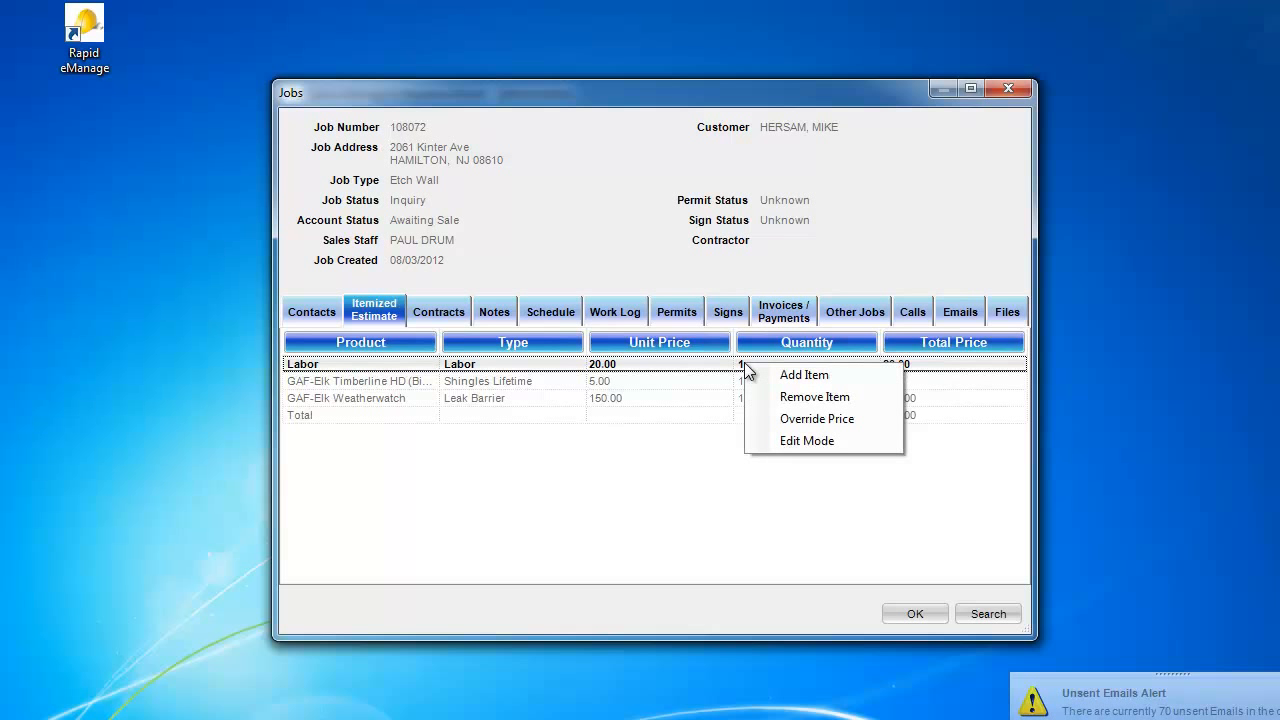
{"action": "left_click", "coordinate": [776, 441]}
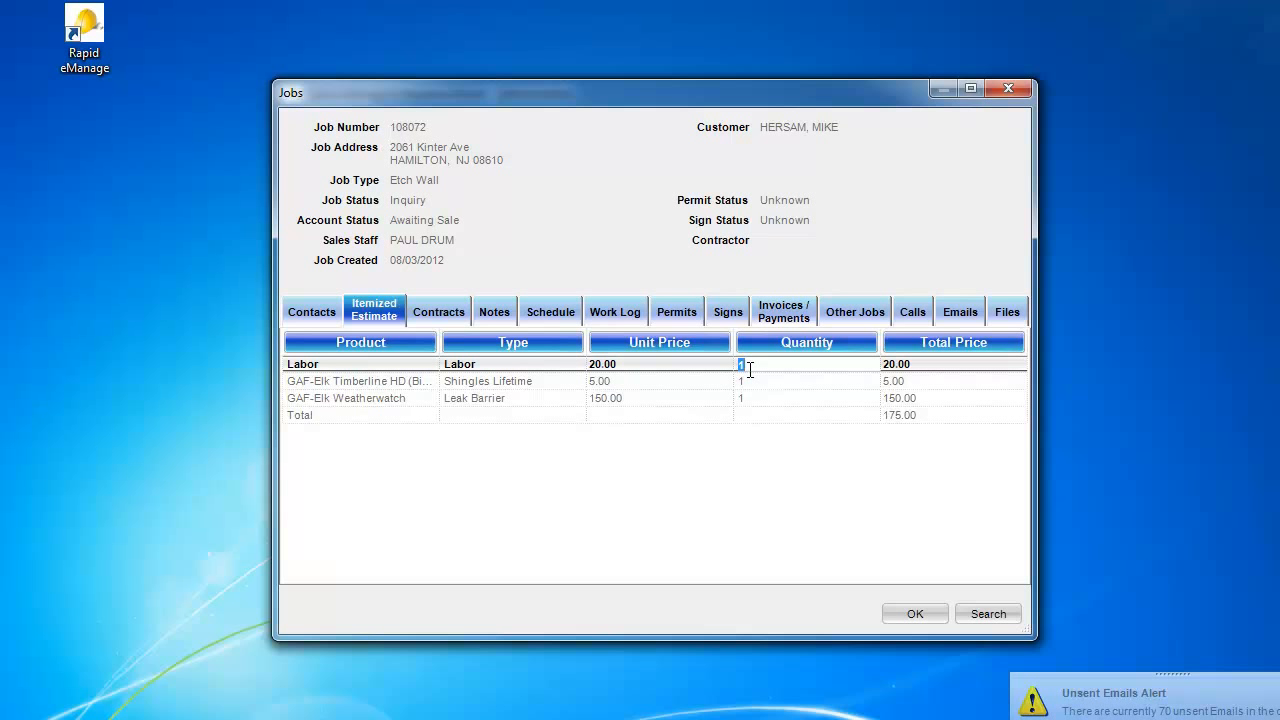
{"action": "type", "text": "20"}
{"action": "left_click", "coordinate": [913, 616]}
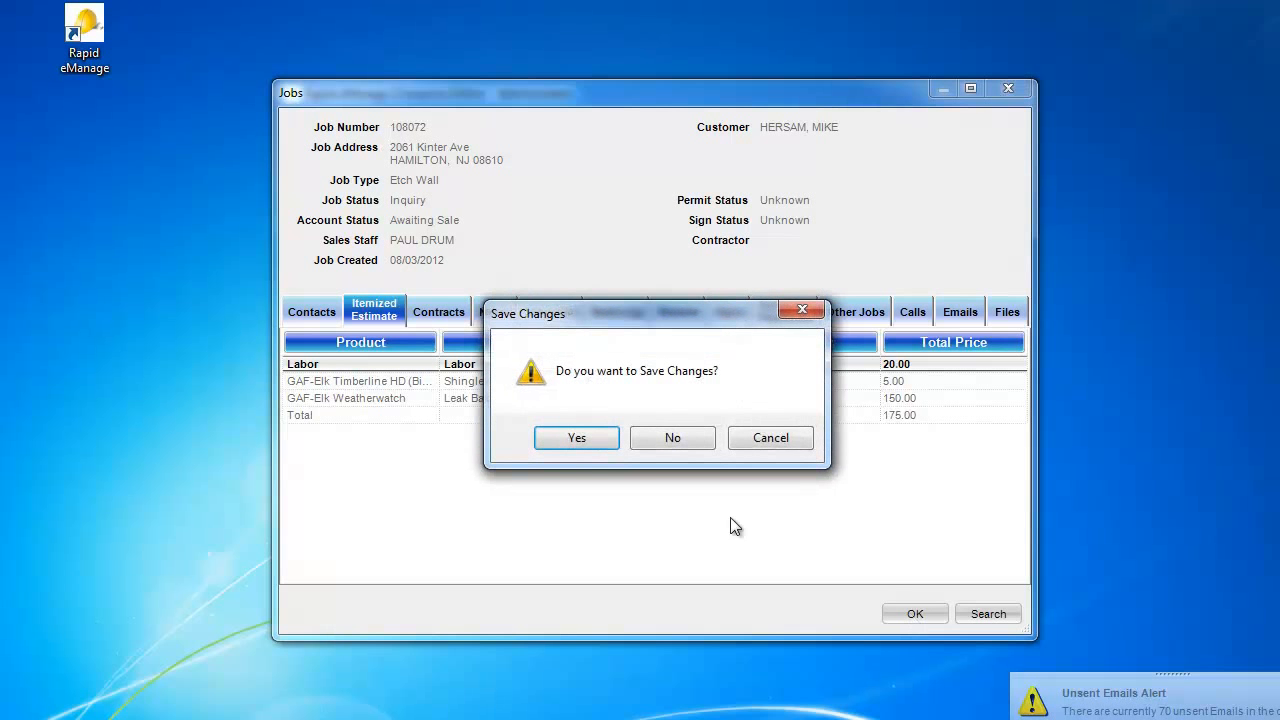
{"action": "left_click", "coordinate": [587, 439]}
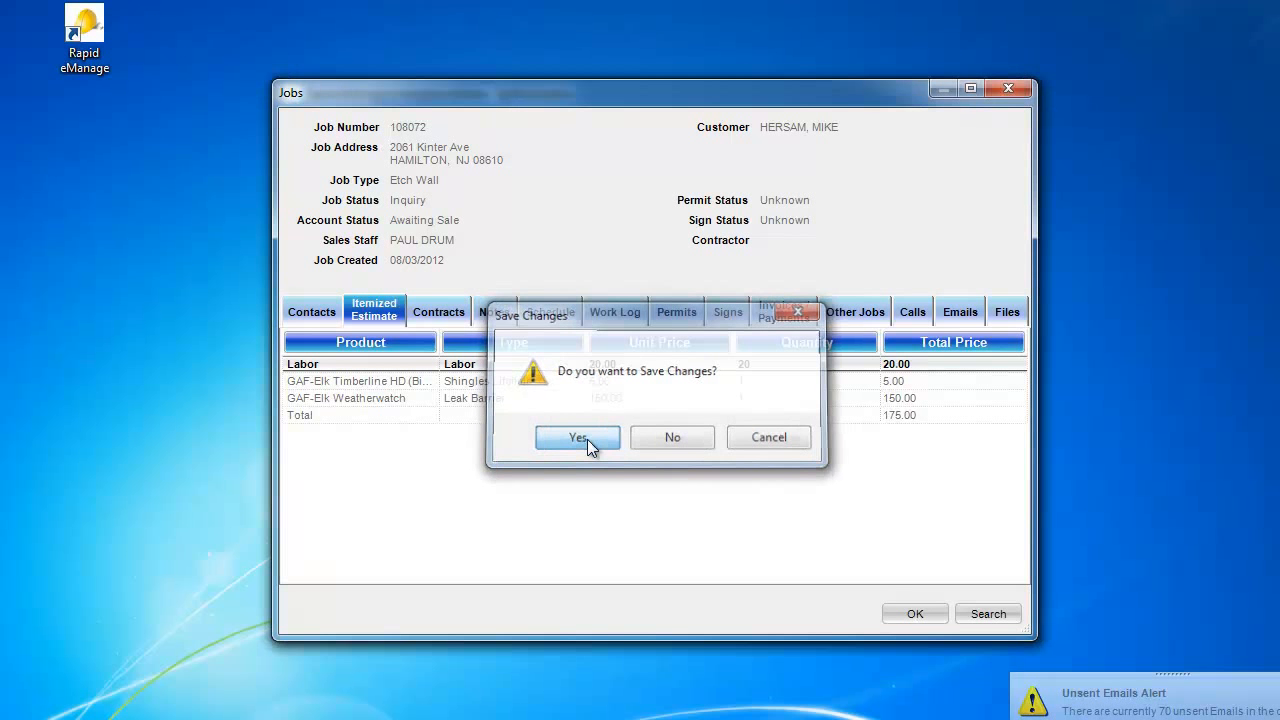
Set the Timberline HD shingle item's quantity to 100 and save the changes.
{"action": "right_click", "coordinate": [741, 384]}
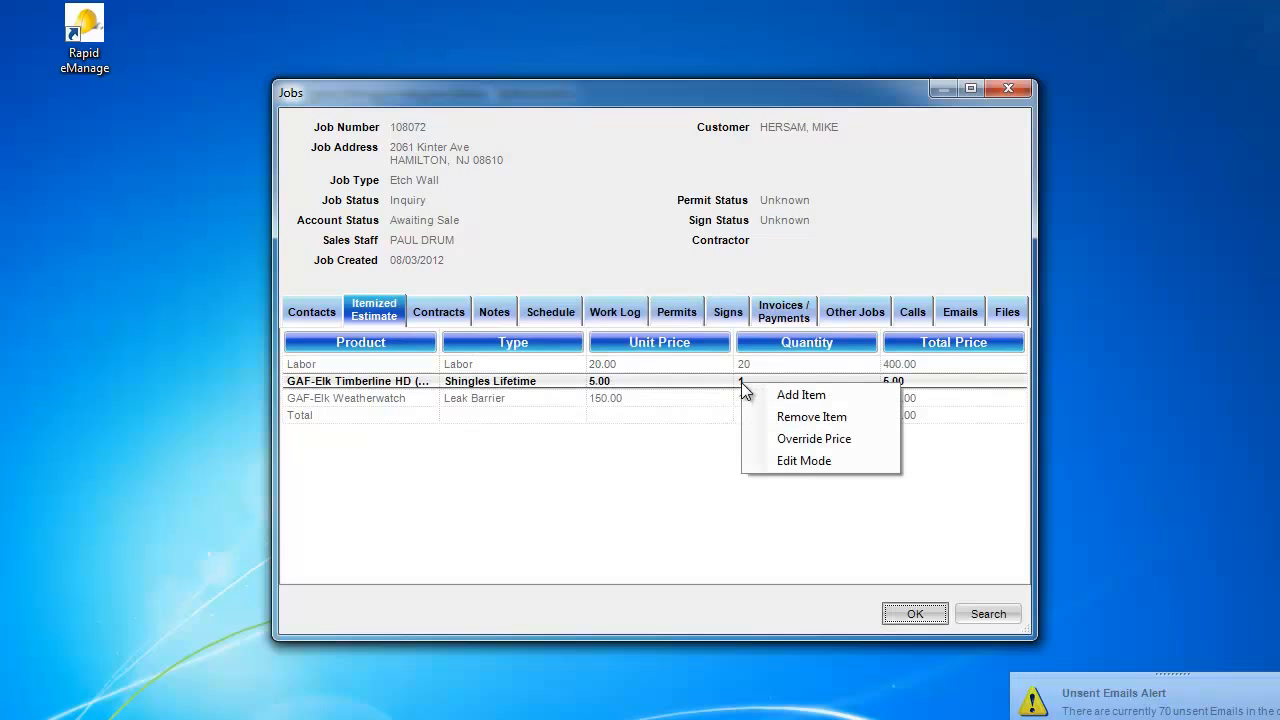
{"action": "left_click", "coordinate": [784, 457]}
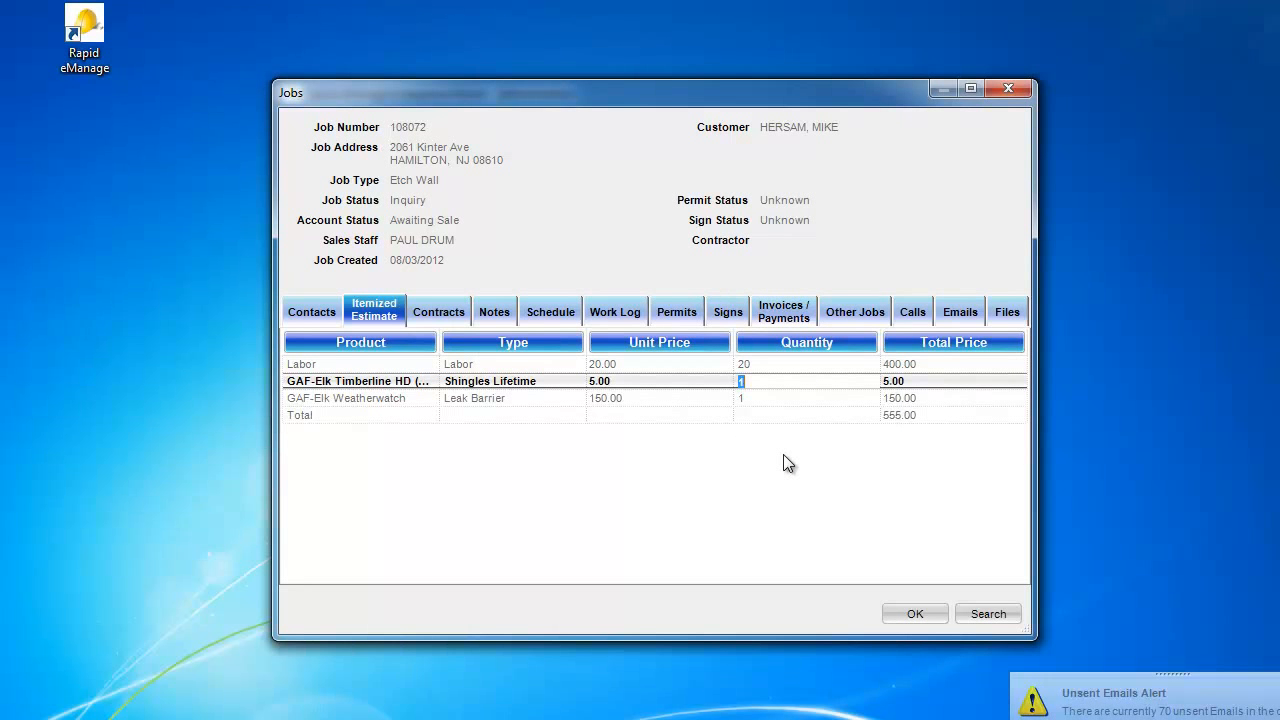
{"action": "type", "text": "100"}
{"action": "left_click", "coordinate": [915, 613]}
{"action": "left_click", "coordinate": [578, 444]}
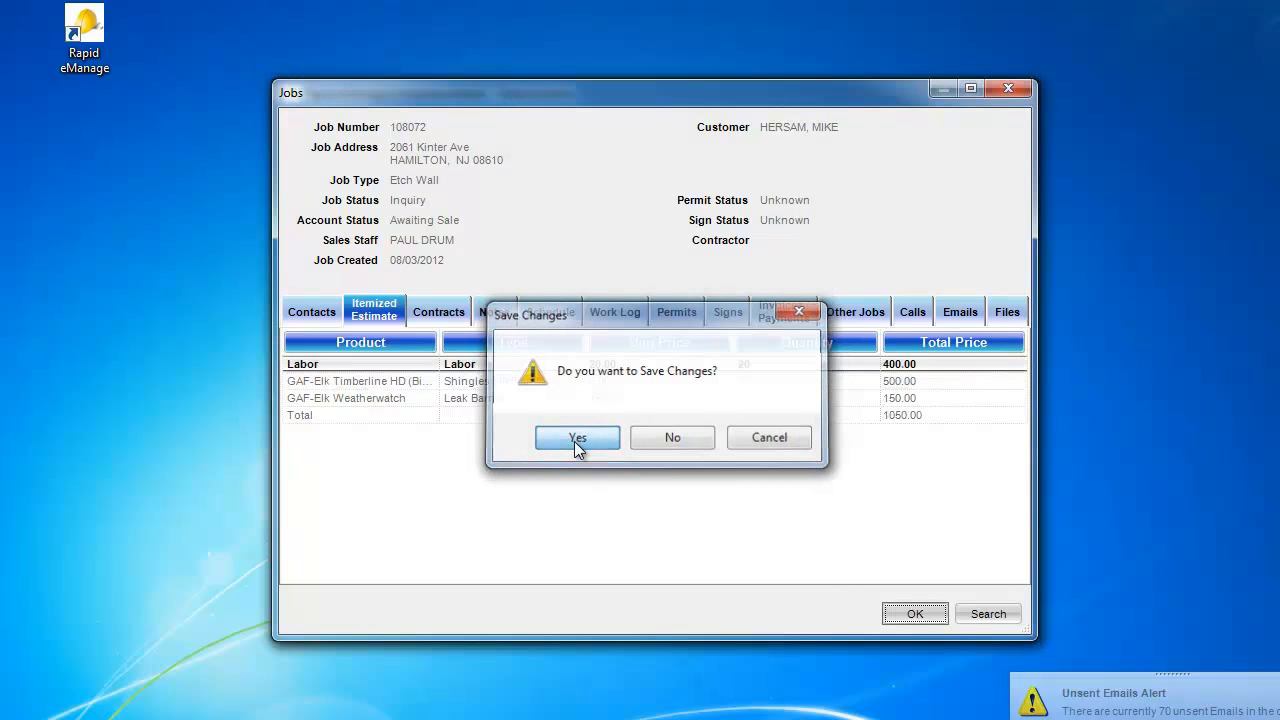
Set the Weatherwatch leak barrier's quantity to 4 and save the changes.
{"action": "left_click", "coordinate": [740, 398]}
{"action": "right_click", "coordinate": [740, 398]}
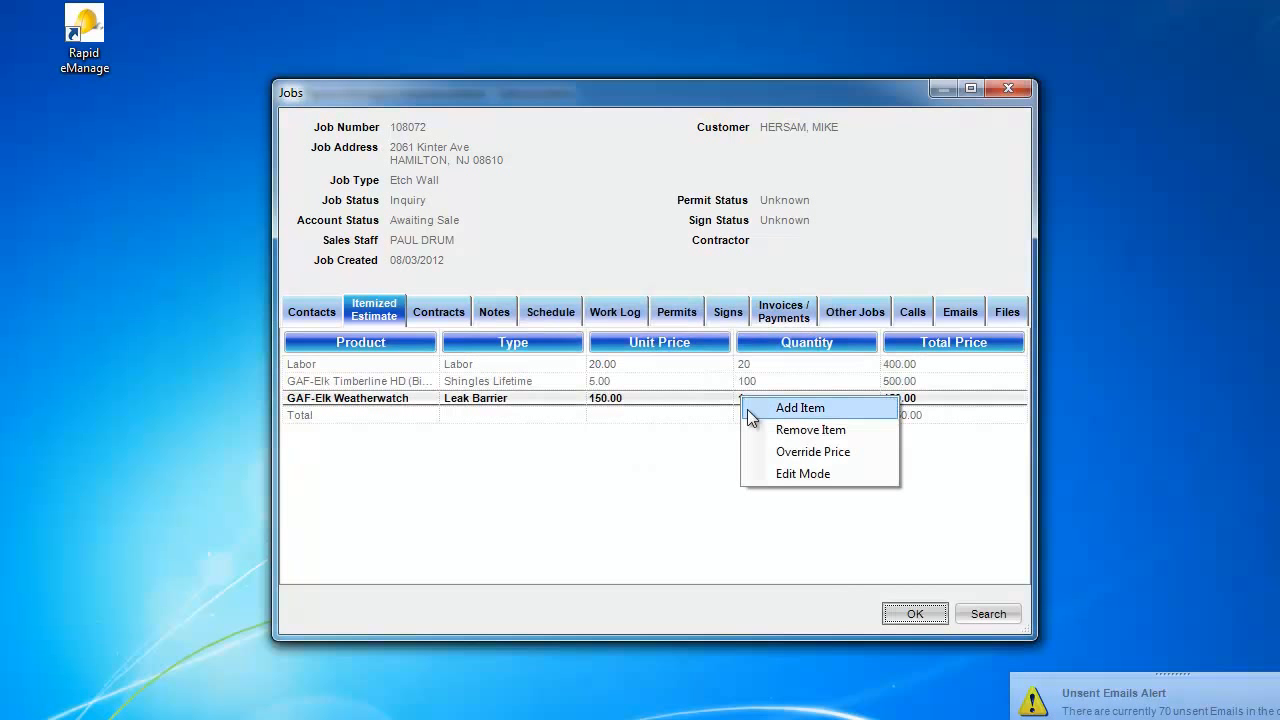
{"action": "left_click", "coordinate": [778, 474]}
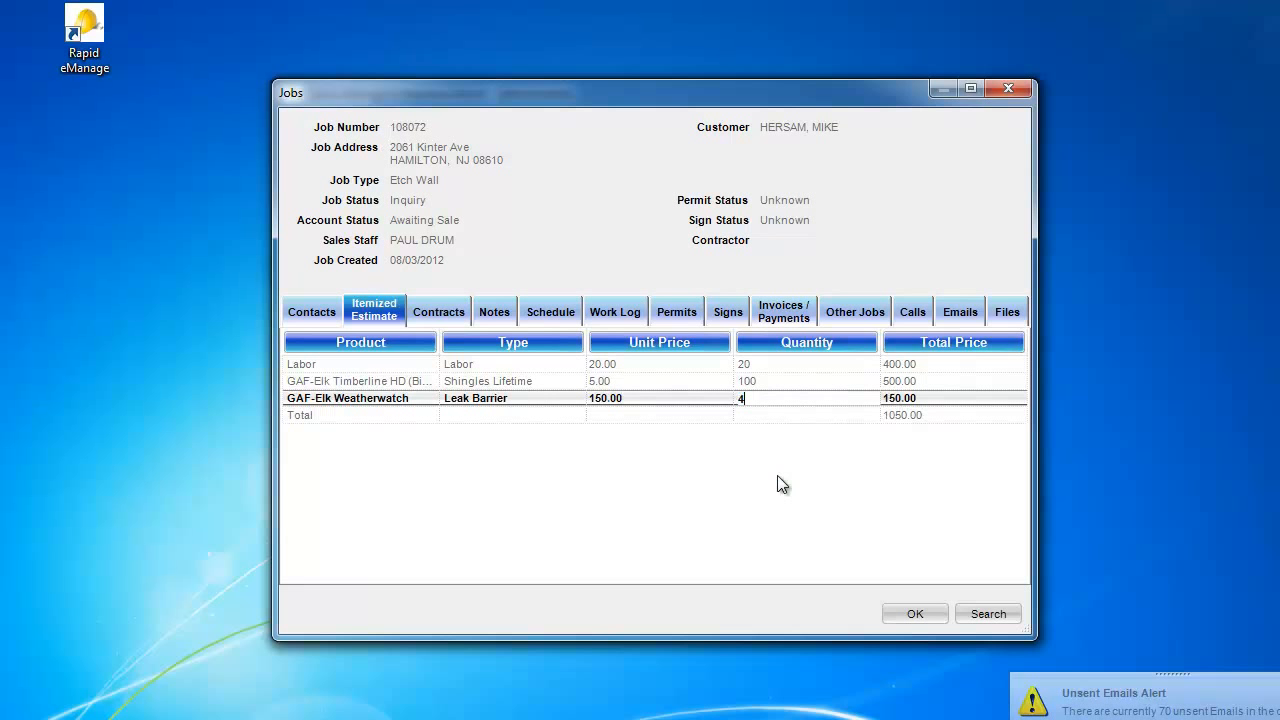
{"action": "left_click", "coordinate": [914, 614]}
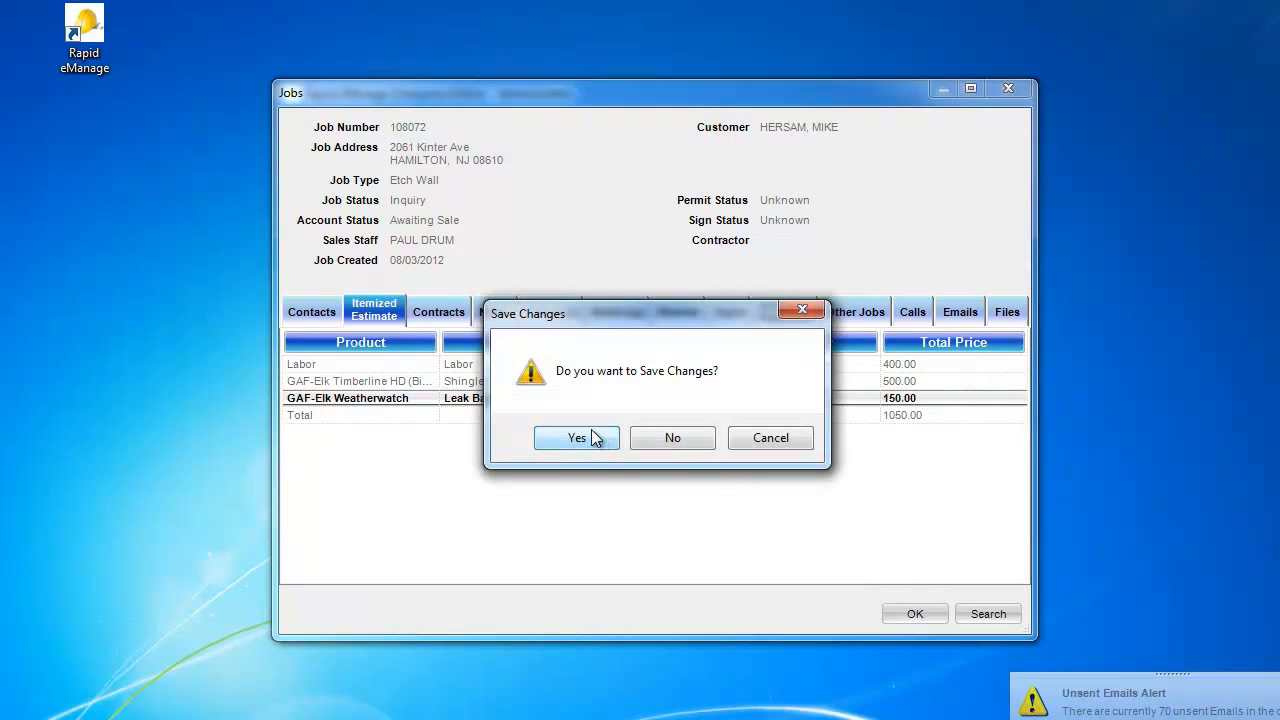
{"action": "left_click", "coordinate": [590, 441]}
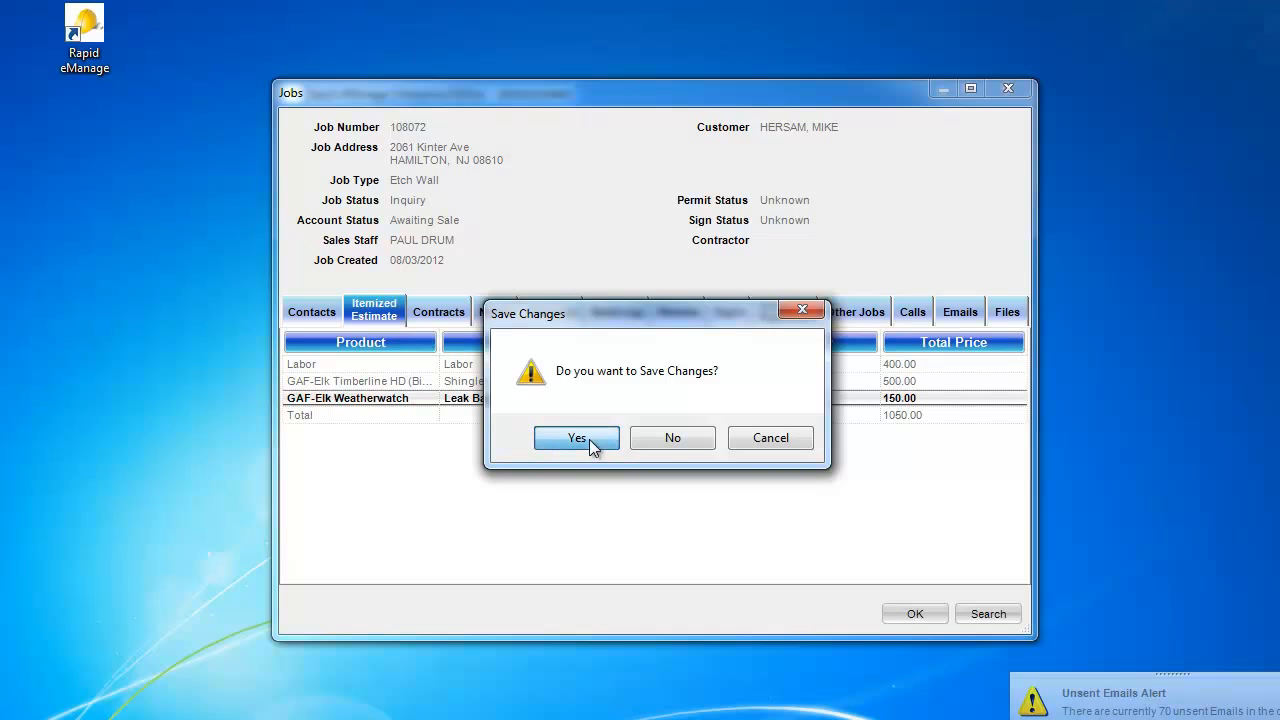
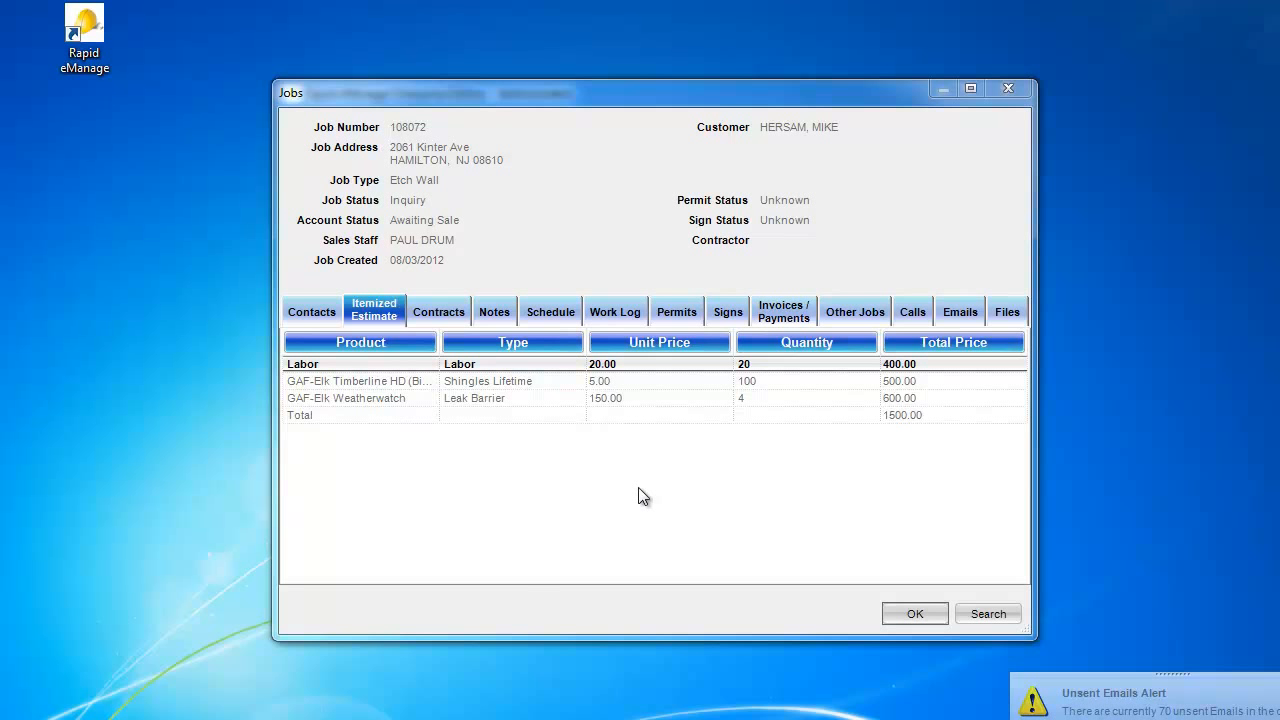
{"action": "left_click", "coordinate": [912, 614]}
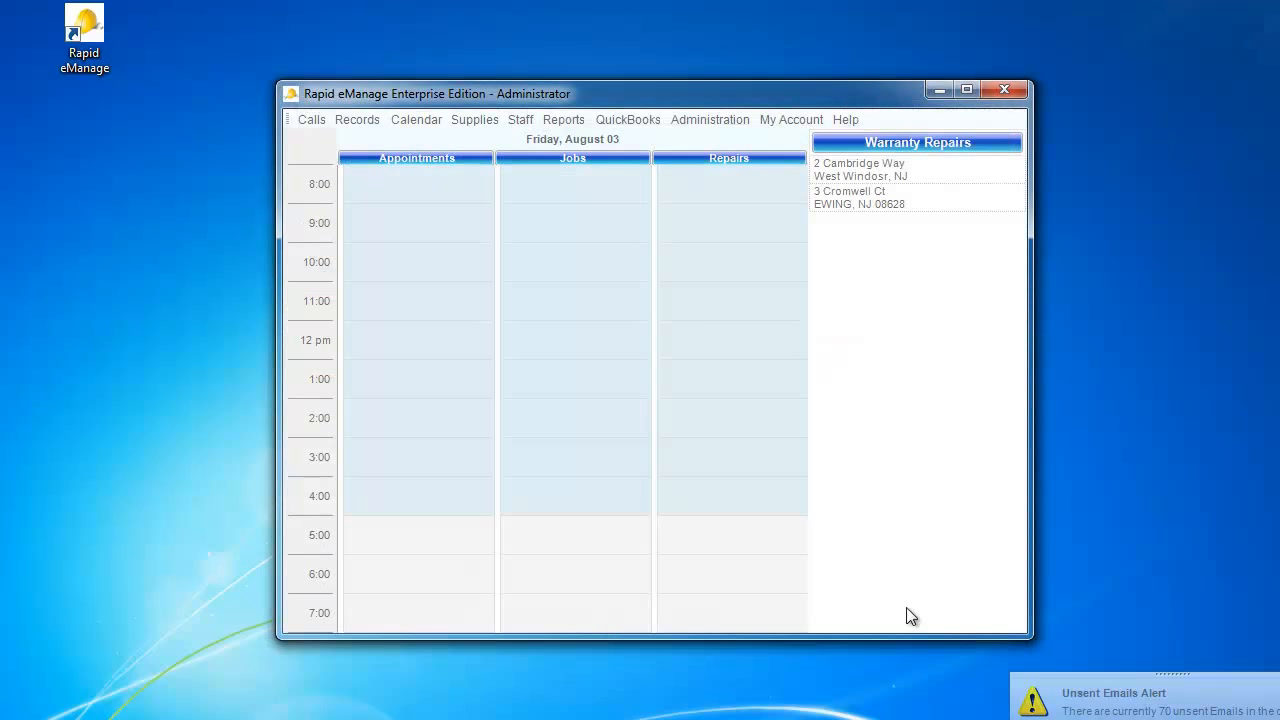
{"action": "left_click", "coordinate": [309, 119]}
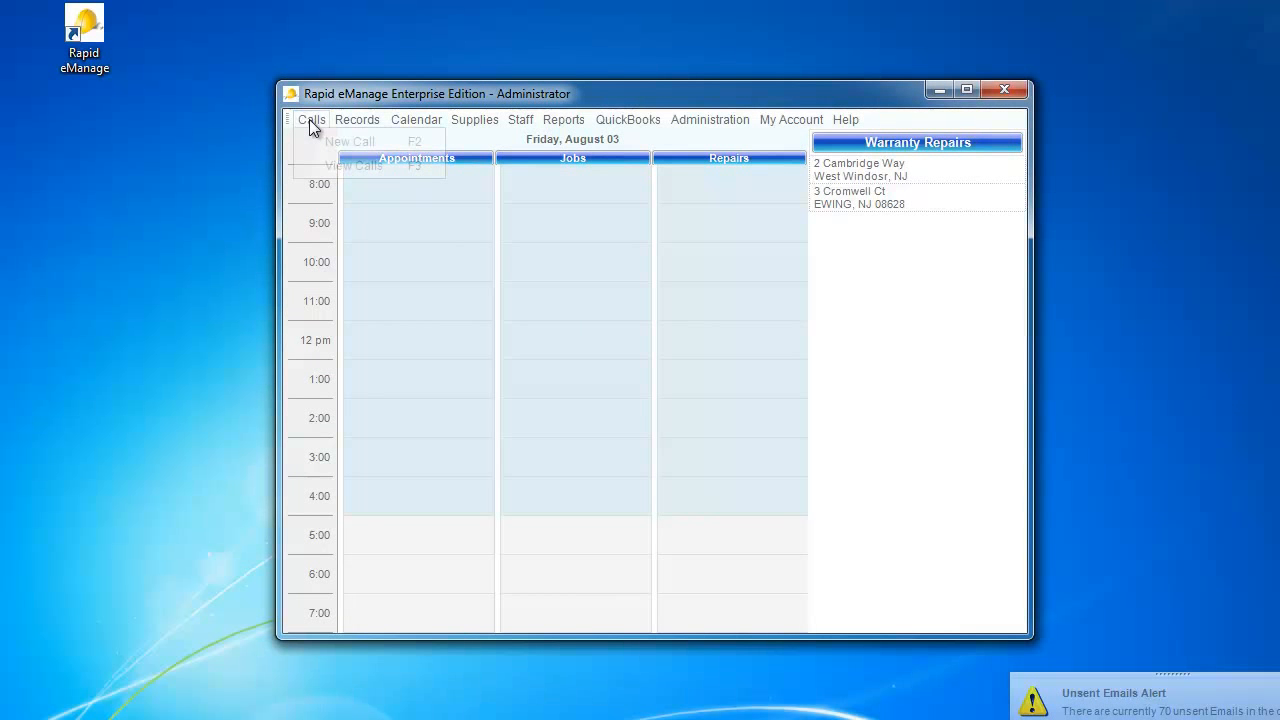
{"action": "left_click", "coordinate": [334, 163]}
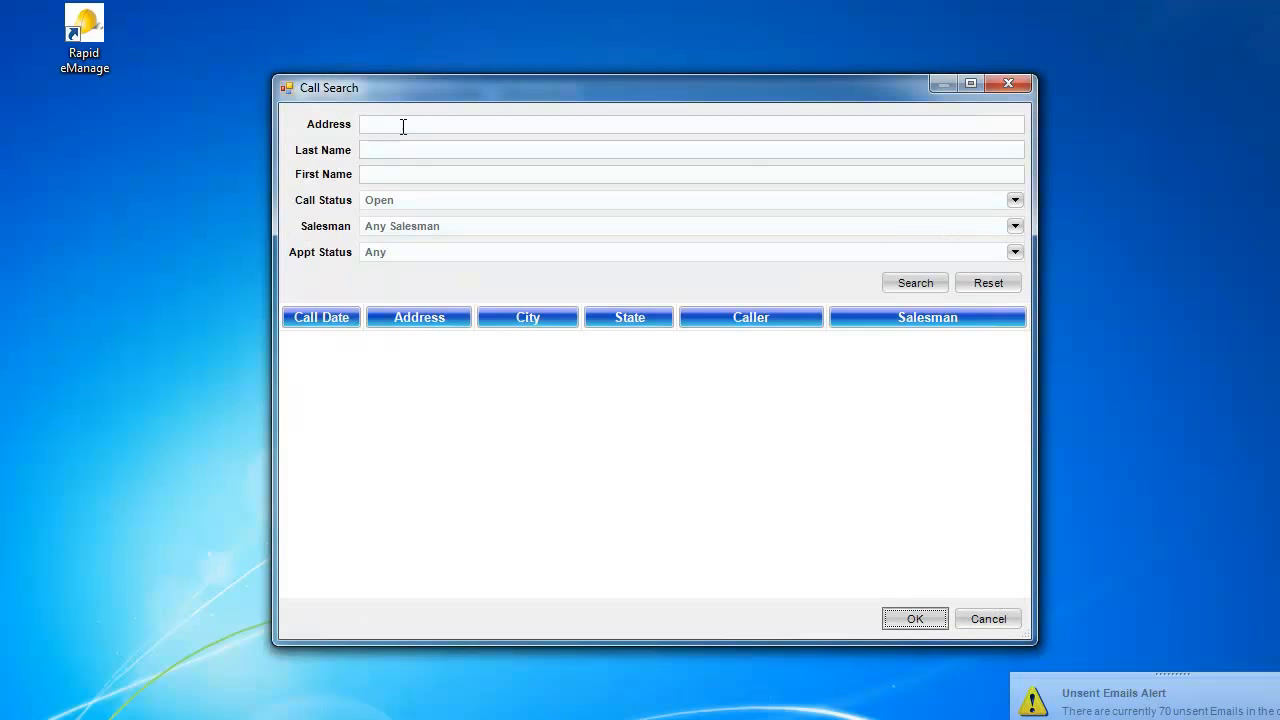
{"action": "left_click", "coordinate": [1015, 203]}
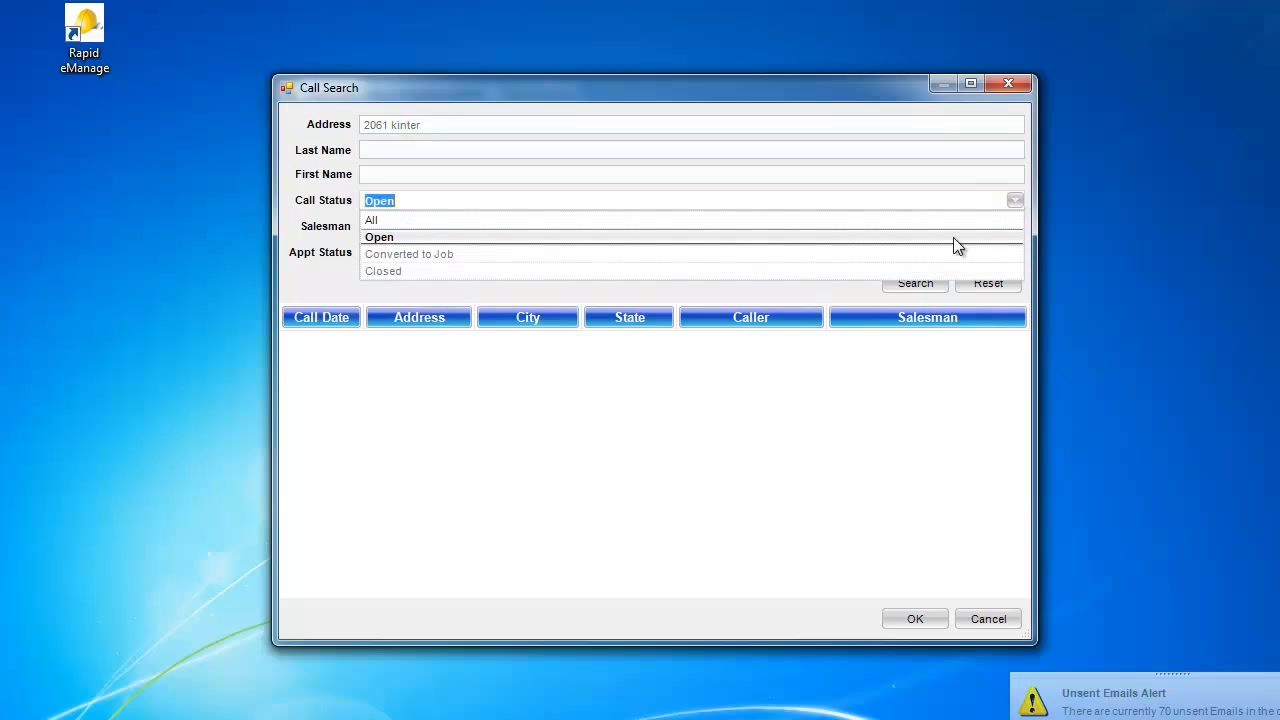
{"action": "left_click", "coordinate": [940, 255]}
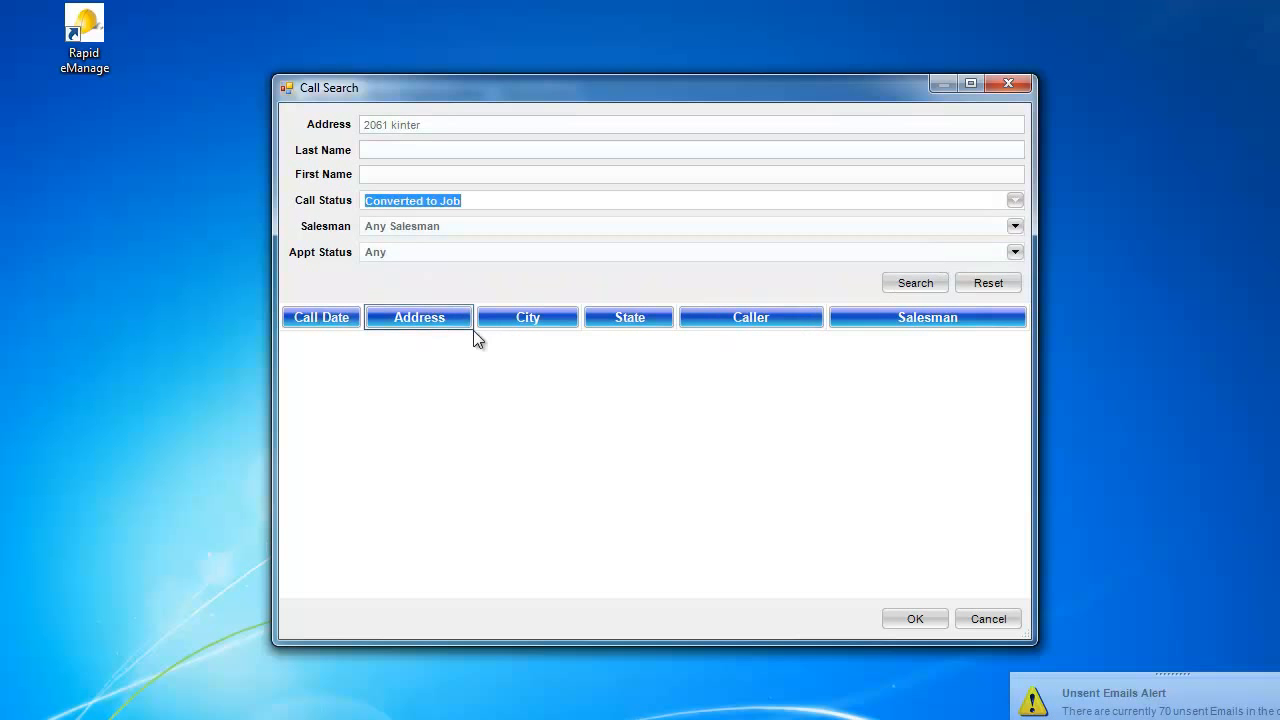
{"action": "left_click", "coordinate": [912, 282]}
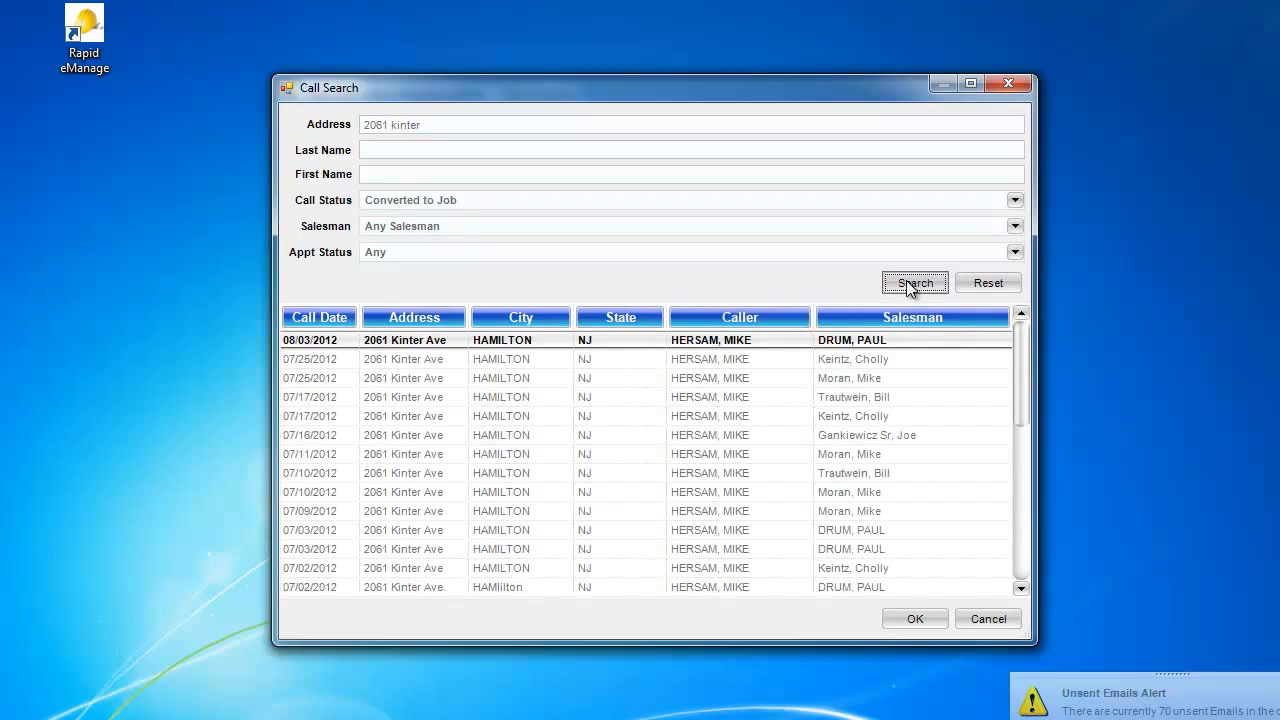
Open the 08/03/2012 call, view its job / proposal, and display the itemized estimate.
{"action": "double_click", "coordinate": [712, 340]}
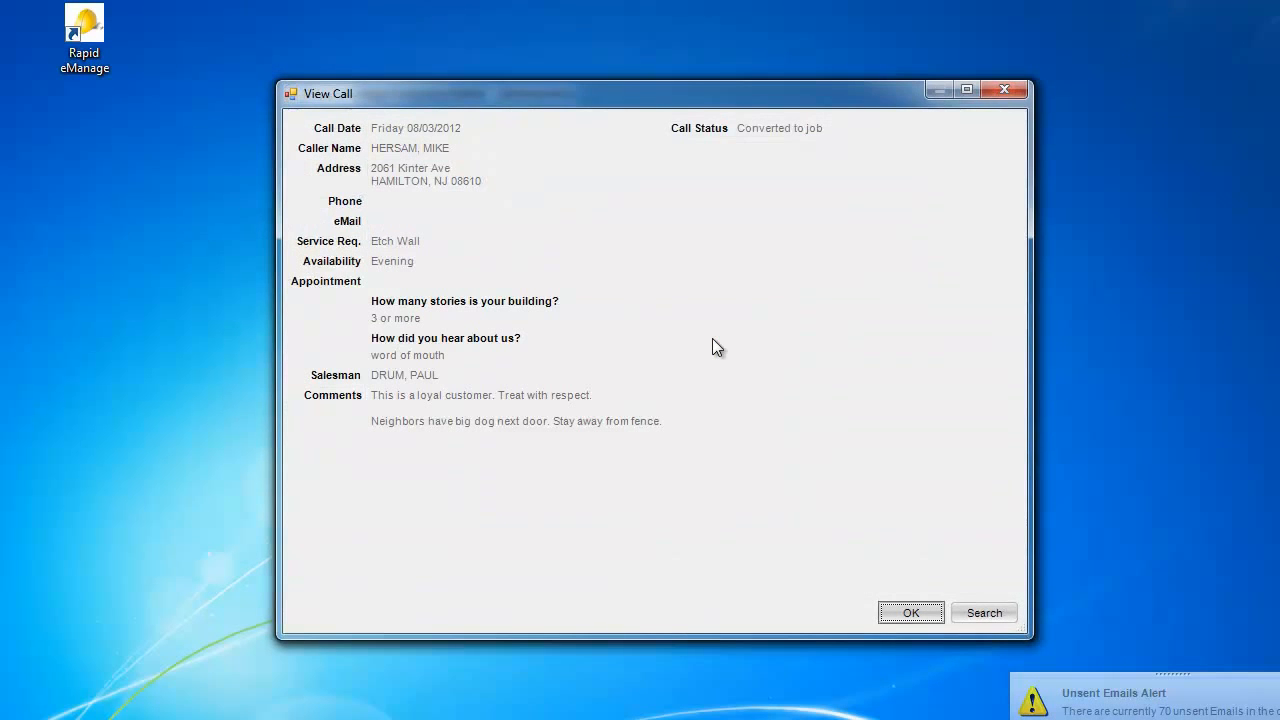
{"action": "right_click", "coordinate": [784, 244]}
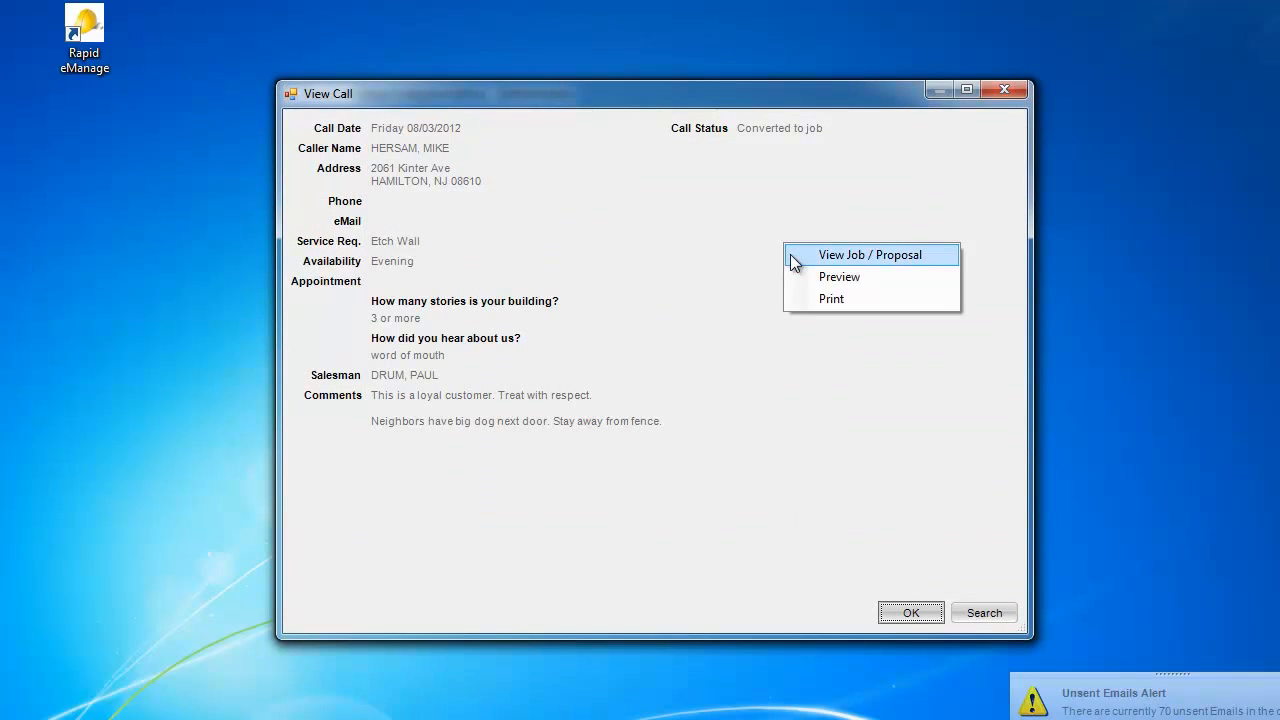
{"action": "left_click", "coordinate": [790, 254]}
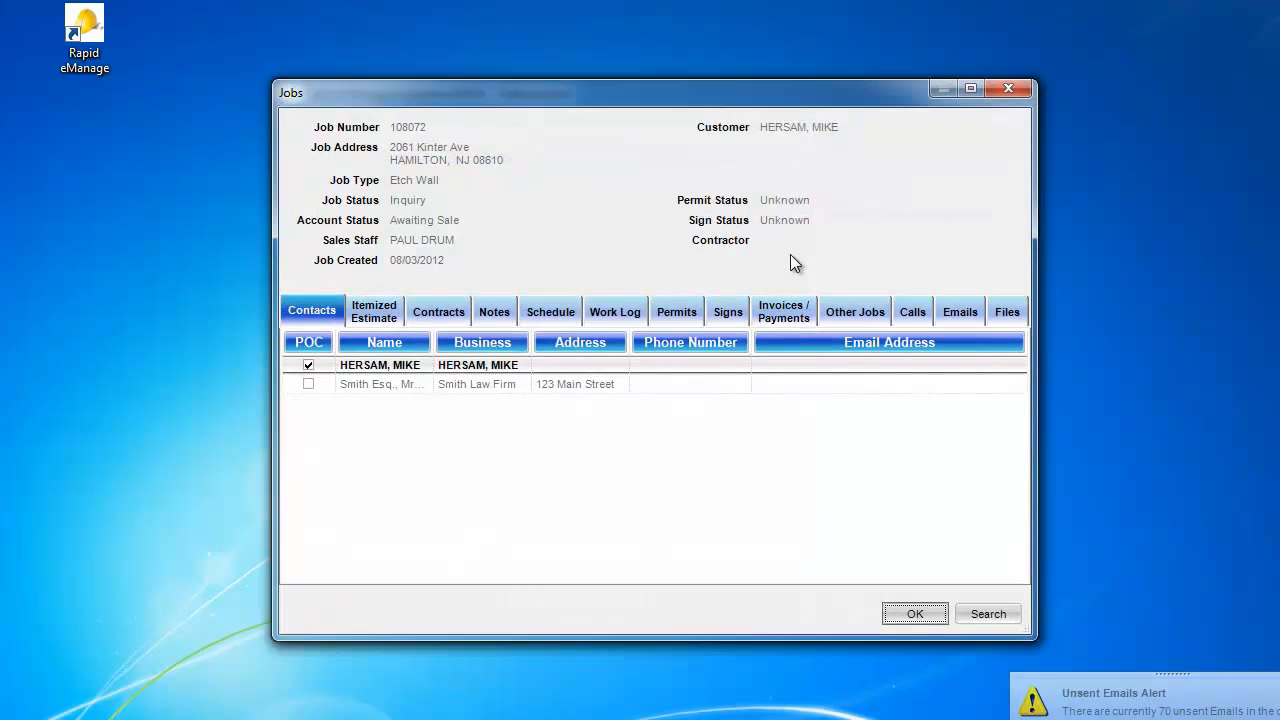
{"action": "left_click", "coordinate": [385, 318]}
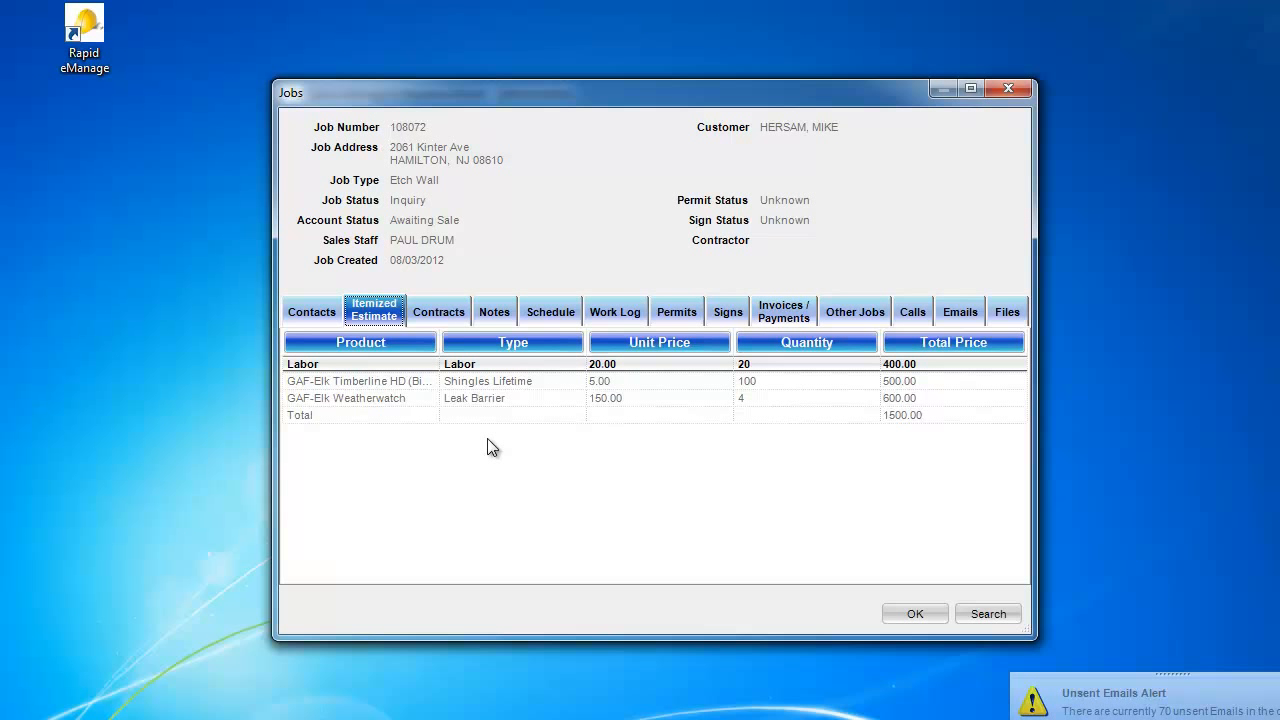
Update the job status to Estimate Sent, accepting the 08/03/2012 date.
{"action": "right_click", "coordinate": [550, 186]}
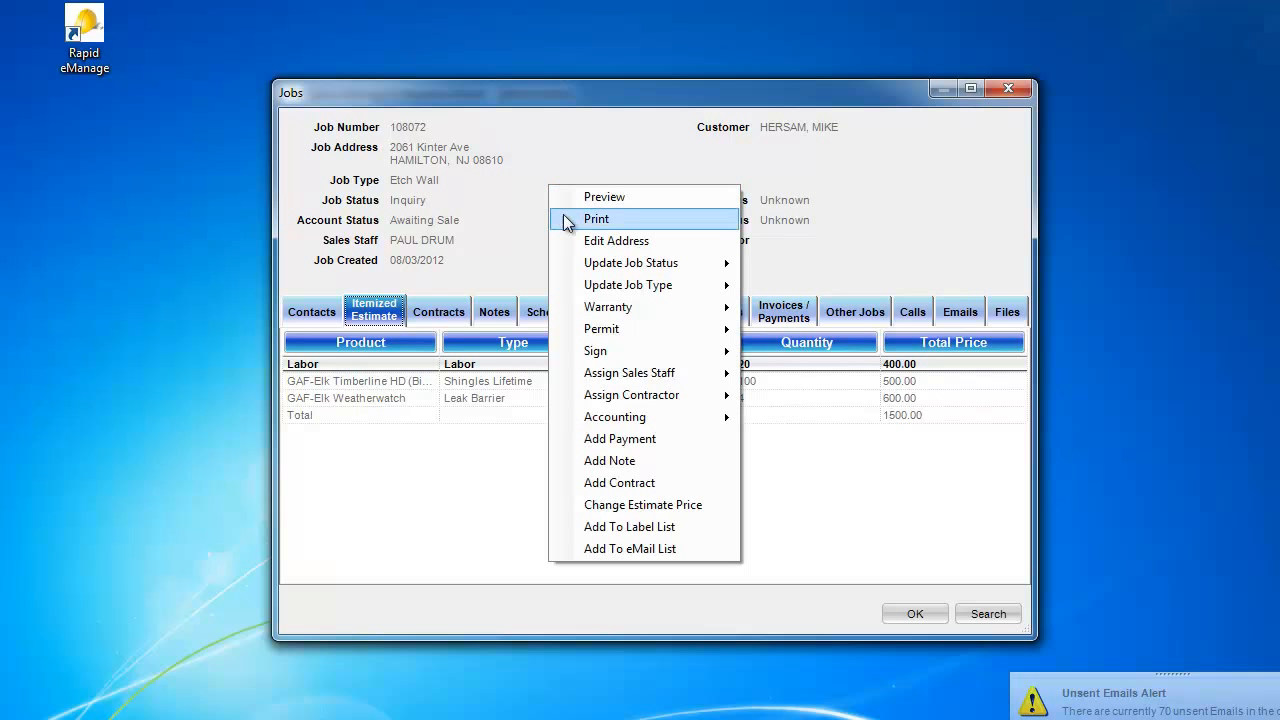
{"action": "mouse_move", "coordinate": [589, 263]}
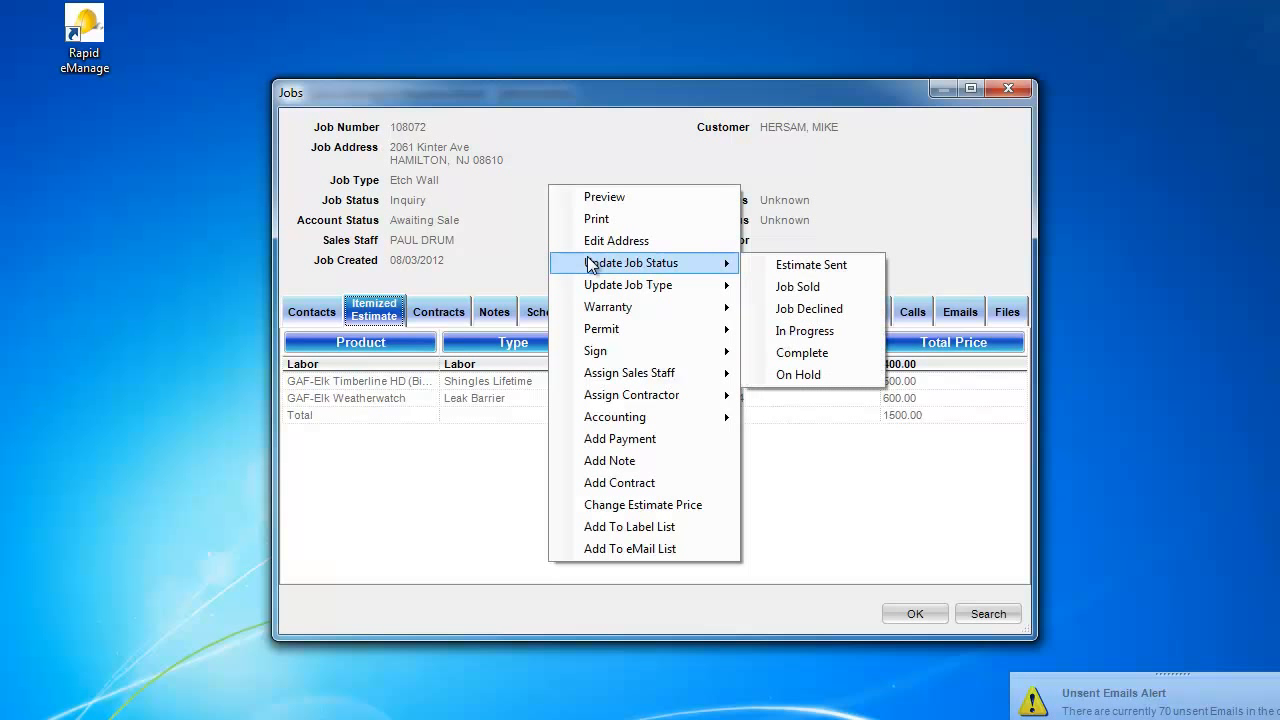
{"action": "left_click", "coordinate": [794, 268]}
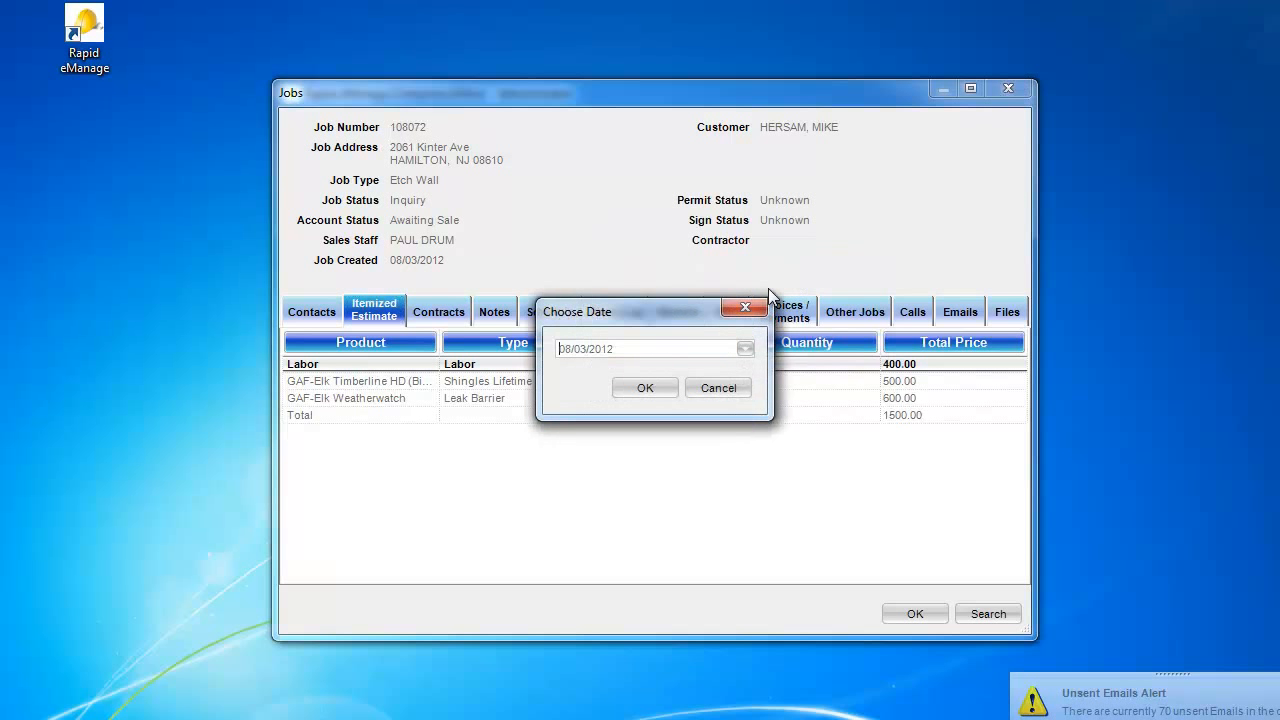
{"action": "left_click", "coordinate": [660, 390]}
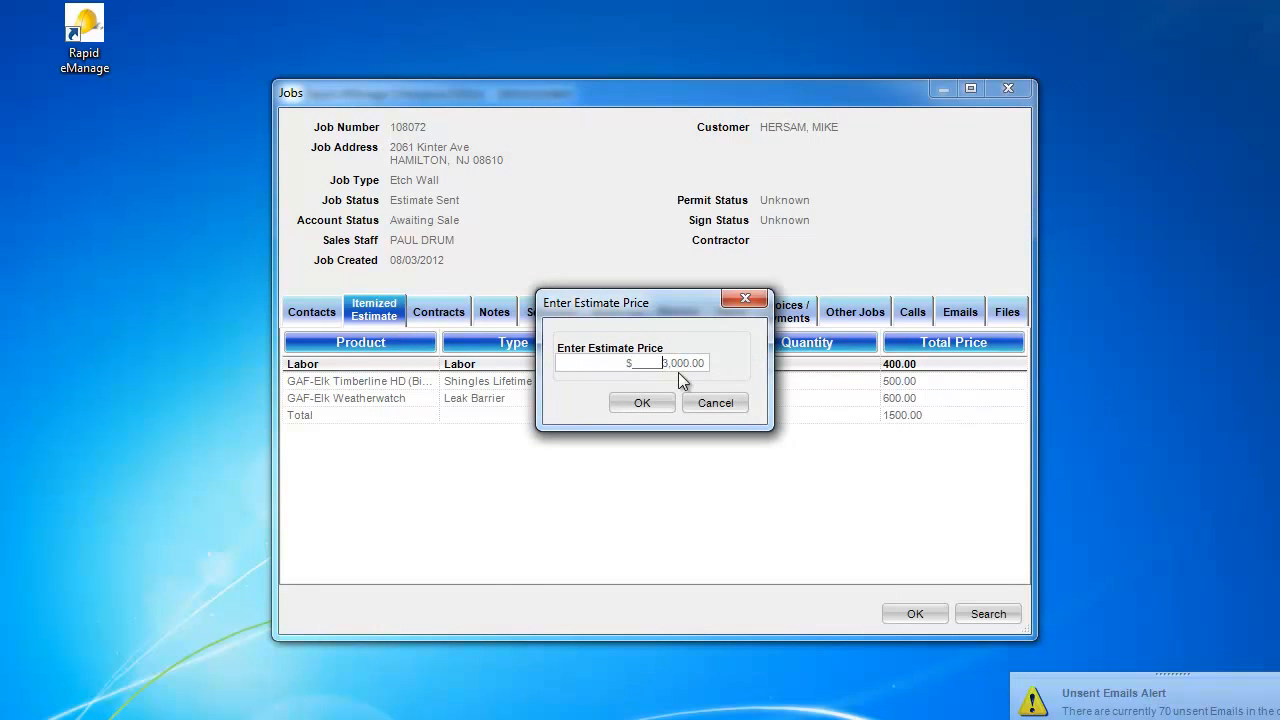
Enter the estimate price as $1,500.00.
{"action": "key", "text": "BackSpace"}
{"action": "key", "text": "BackSpace"}
{"action": "type", "text": "1,5"}
{"action": "left_click", "coordinate": [642, 403]}
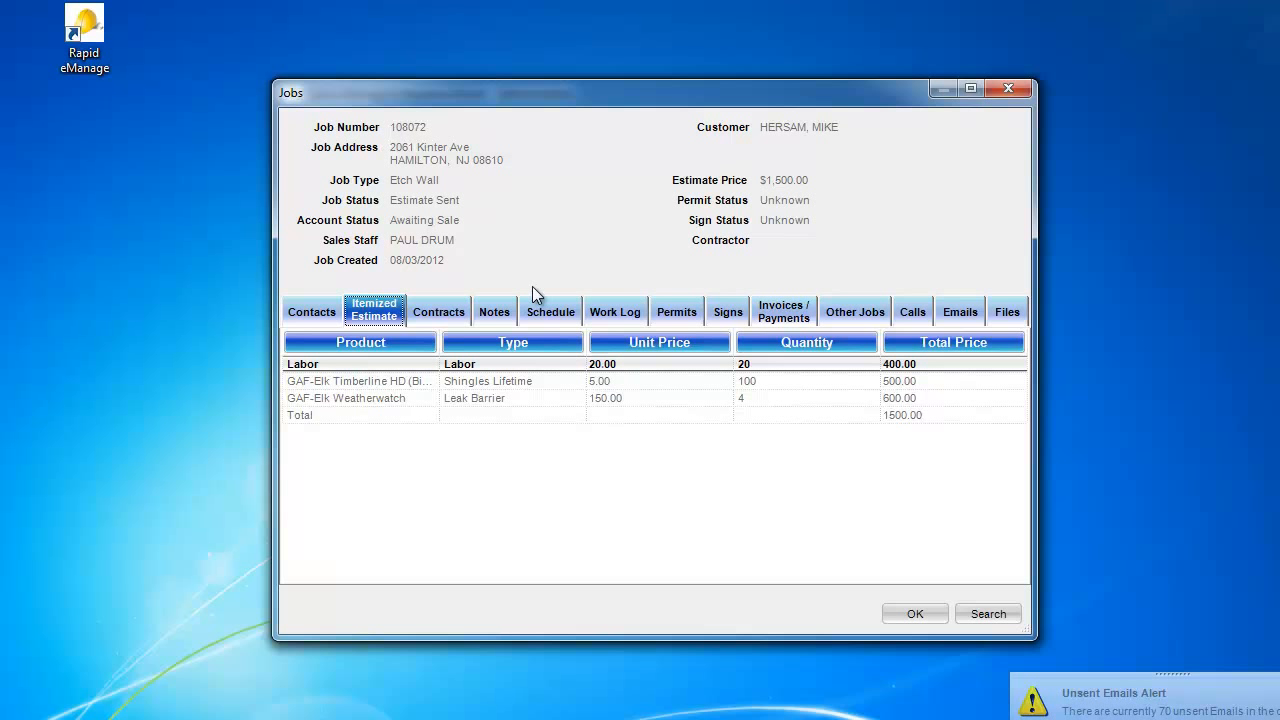
Add a new contract to the job with letter type Repair and Coat.
{"action": "left_click", "coordinate": [435, 311]}
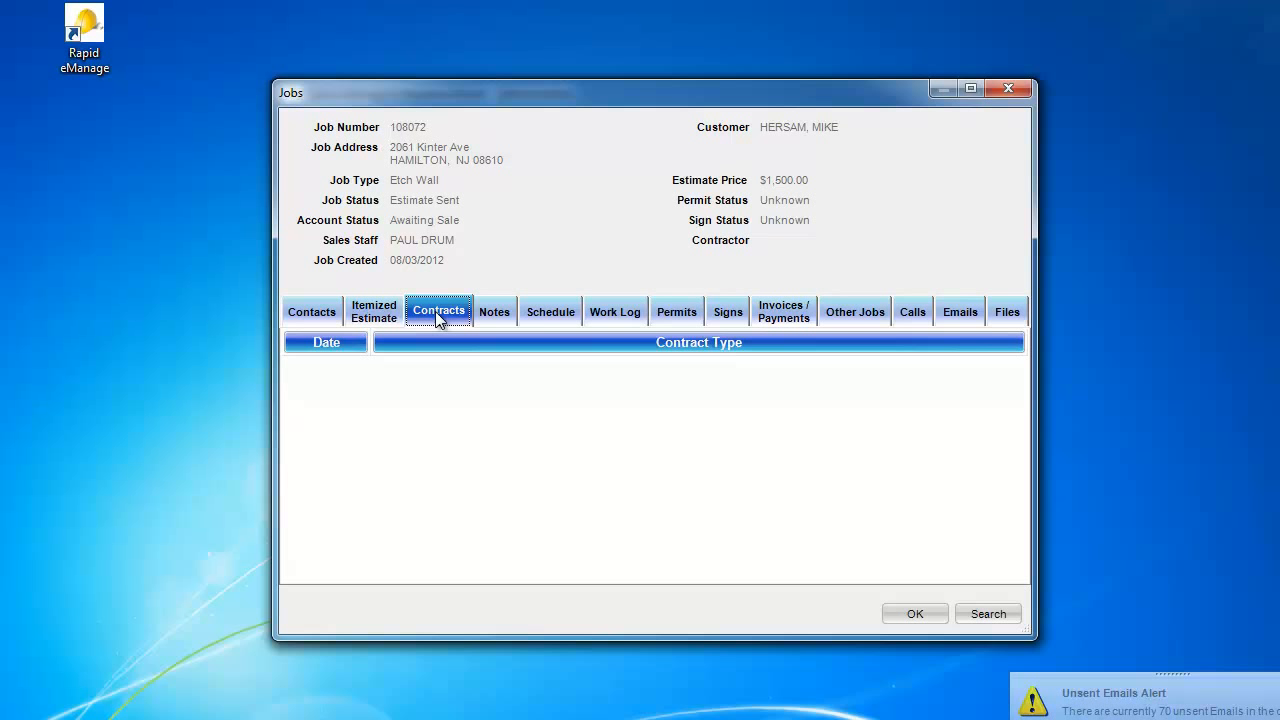
{"action": "right_click", "coordinate": [612, 405]}
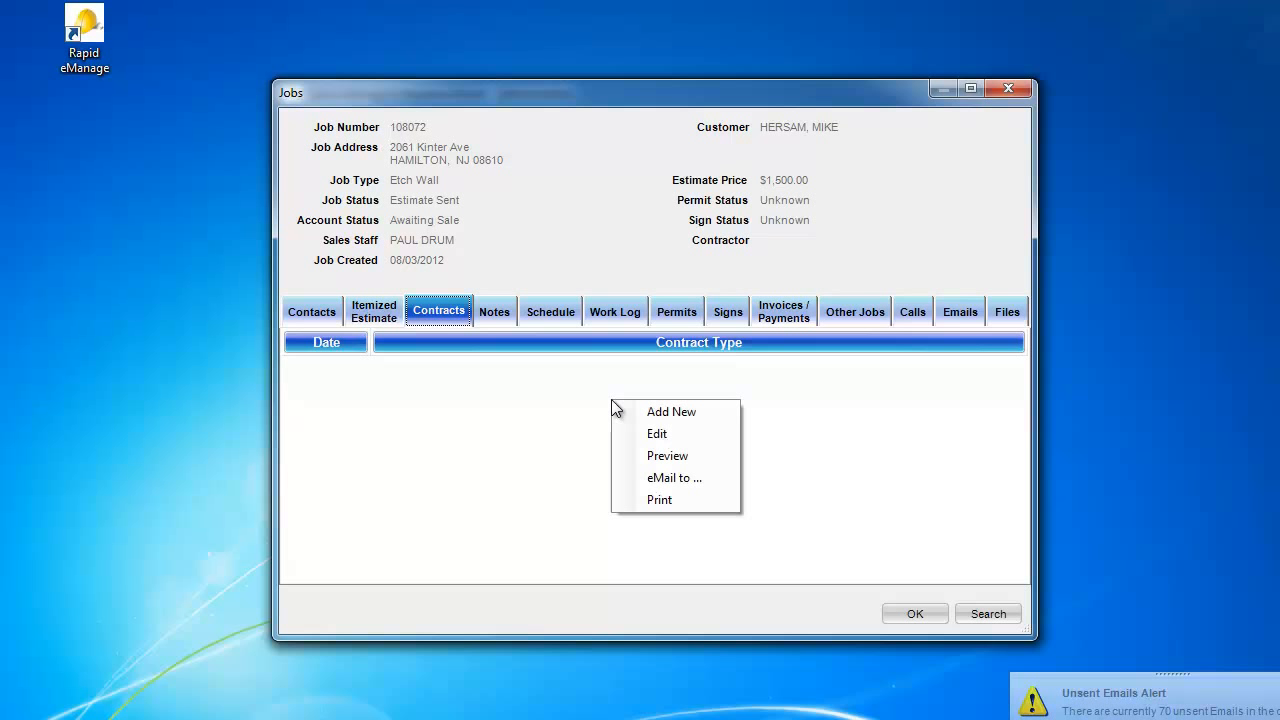
{"action": "left_click", "coordinate": [634, 416]}
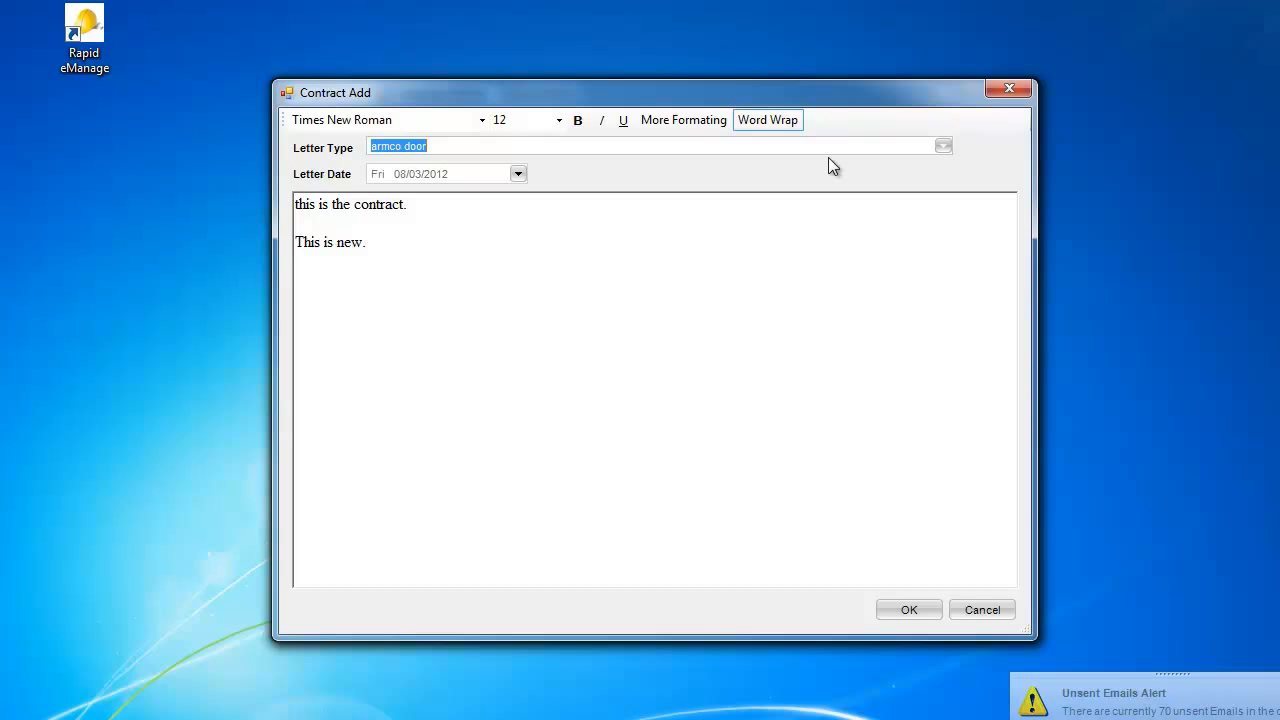
{"action": "left_click", "coordinate": [943, 147]}
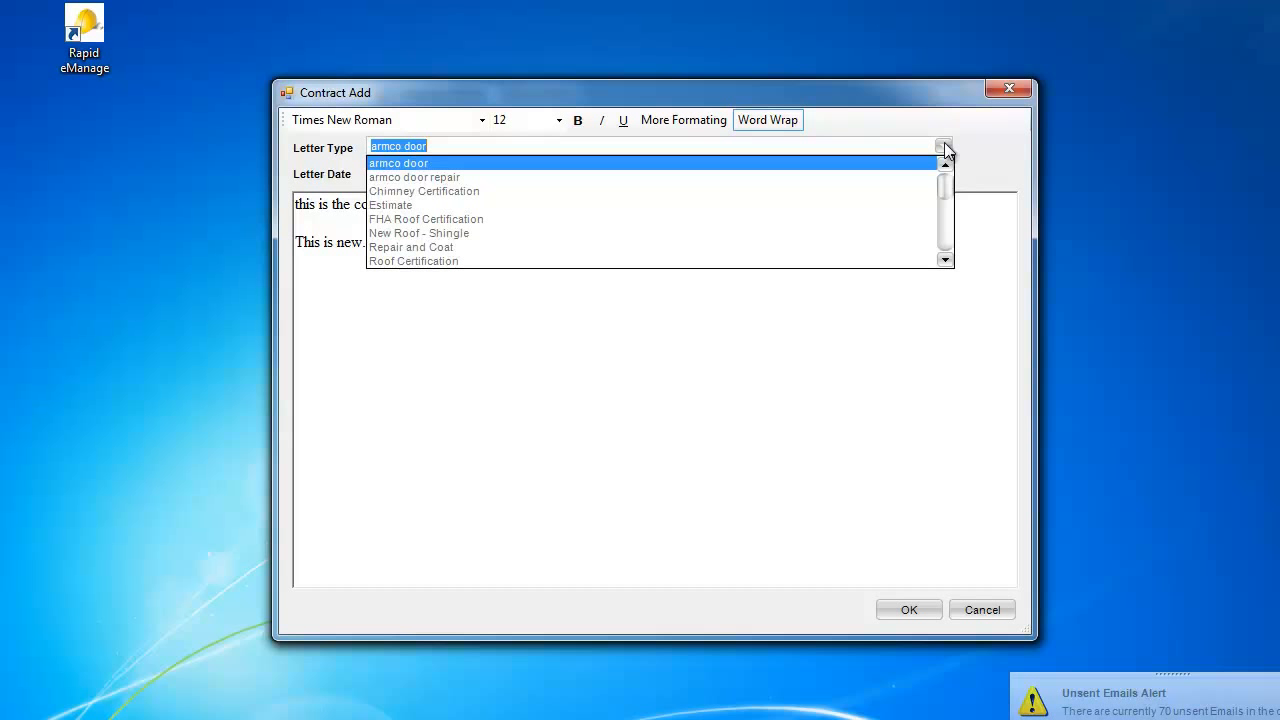
{"action": "left_click", "coordinate": [944, 146]}
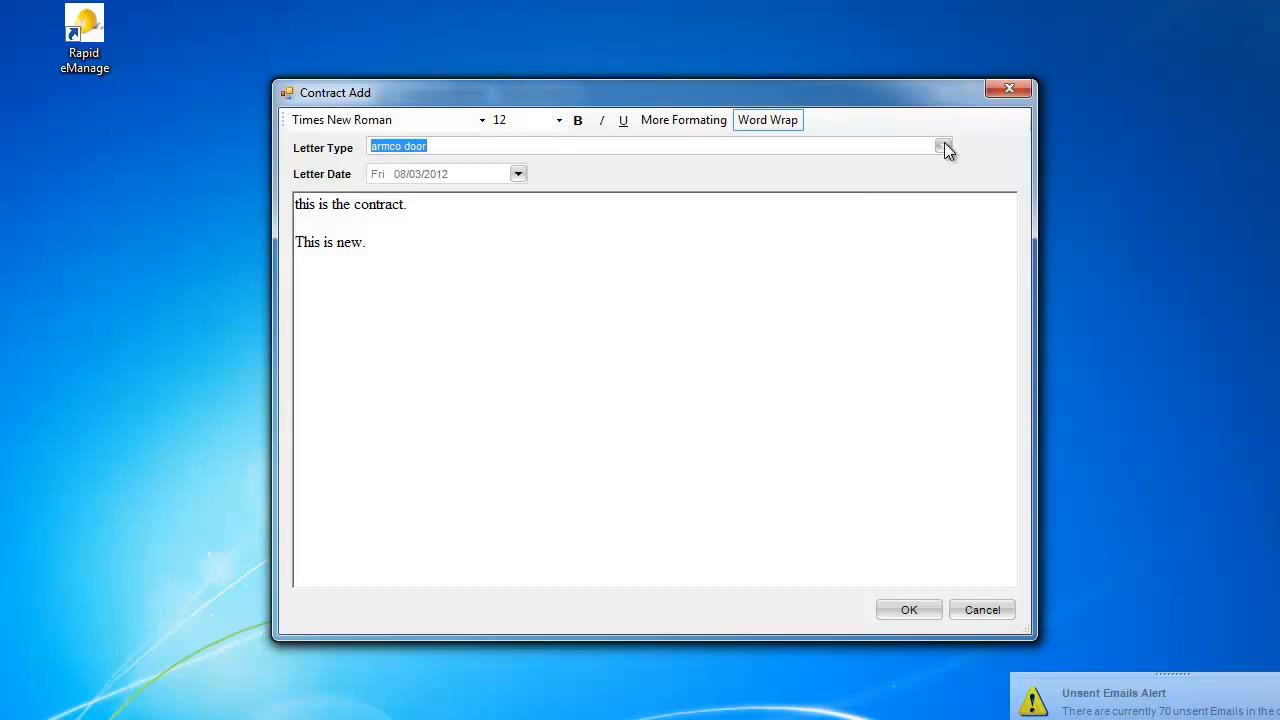
{"action": "left_click", "coordinate": [944, 147]}
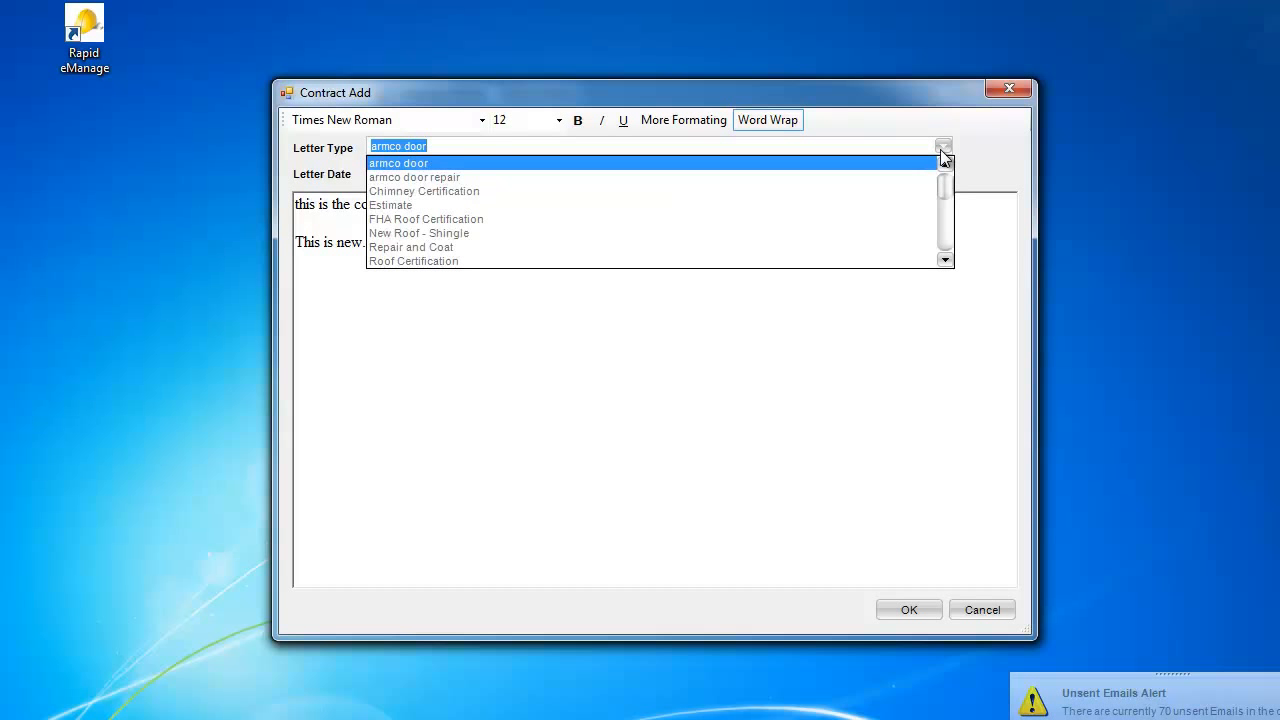
{"action": "left_click", "coordinate": [920, 247]}
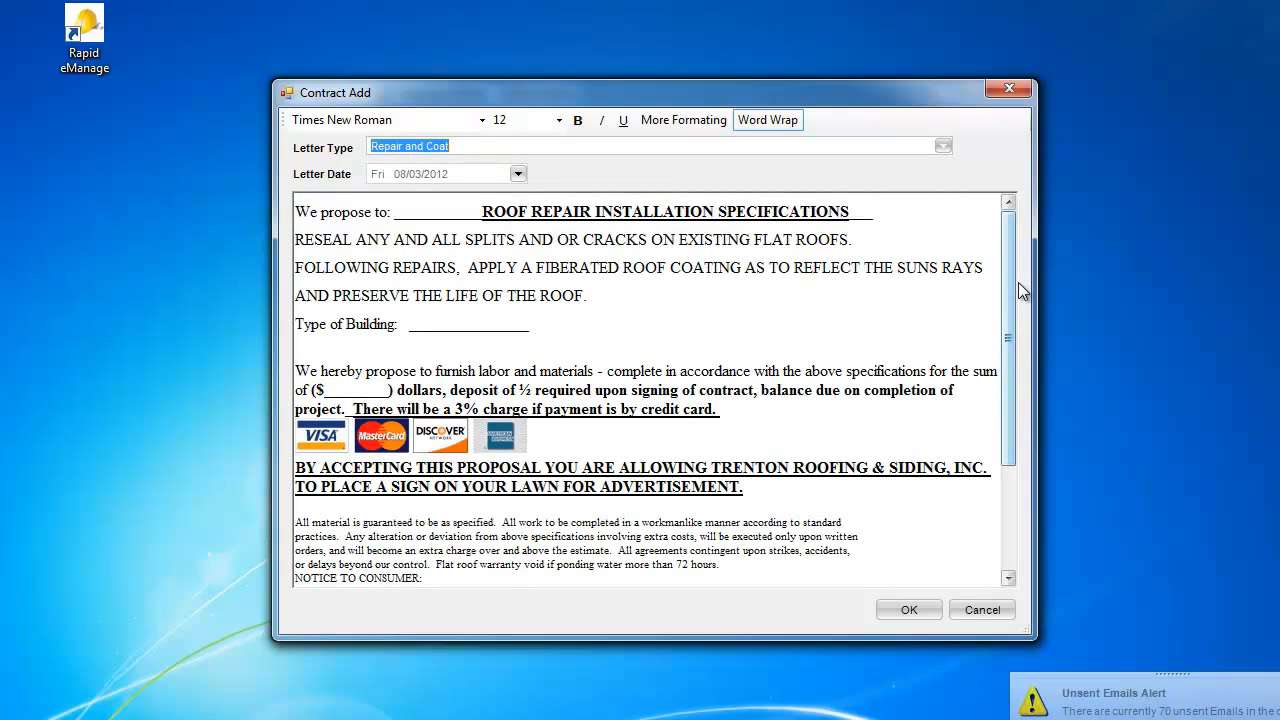
{"action": "mouse_move", "coordinate": [1011, 280]}
{"action": "left_mouse_down"}
{"action": "mouse_move", "coordinate": [1018, 418]}
{"action": "mouse_move", "coordinate": [1010, 256]}
{"action": "left_mouse_up"}
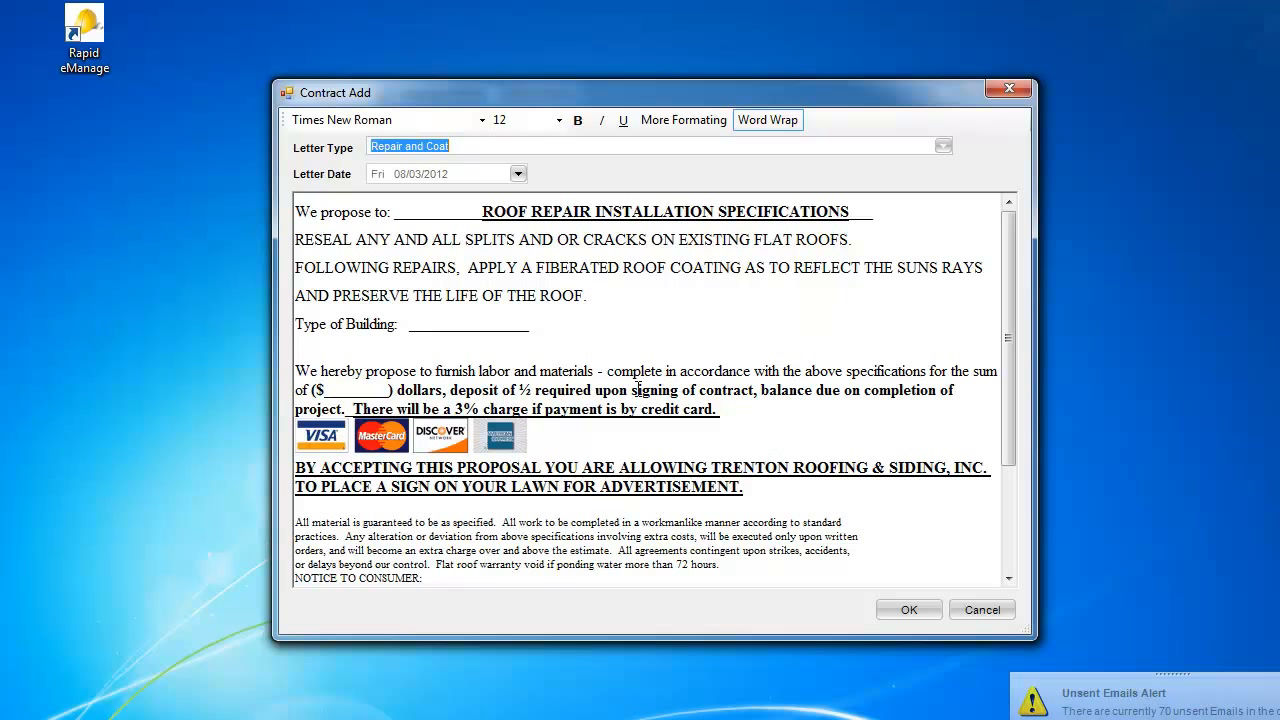
{"action": "left_click", "coordinate": [910, 608]}
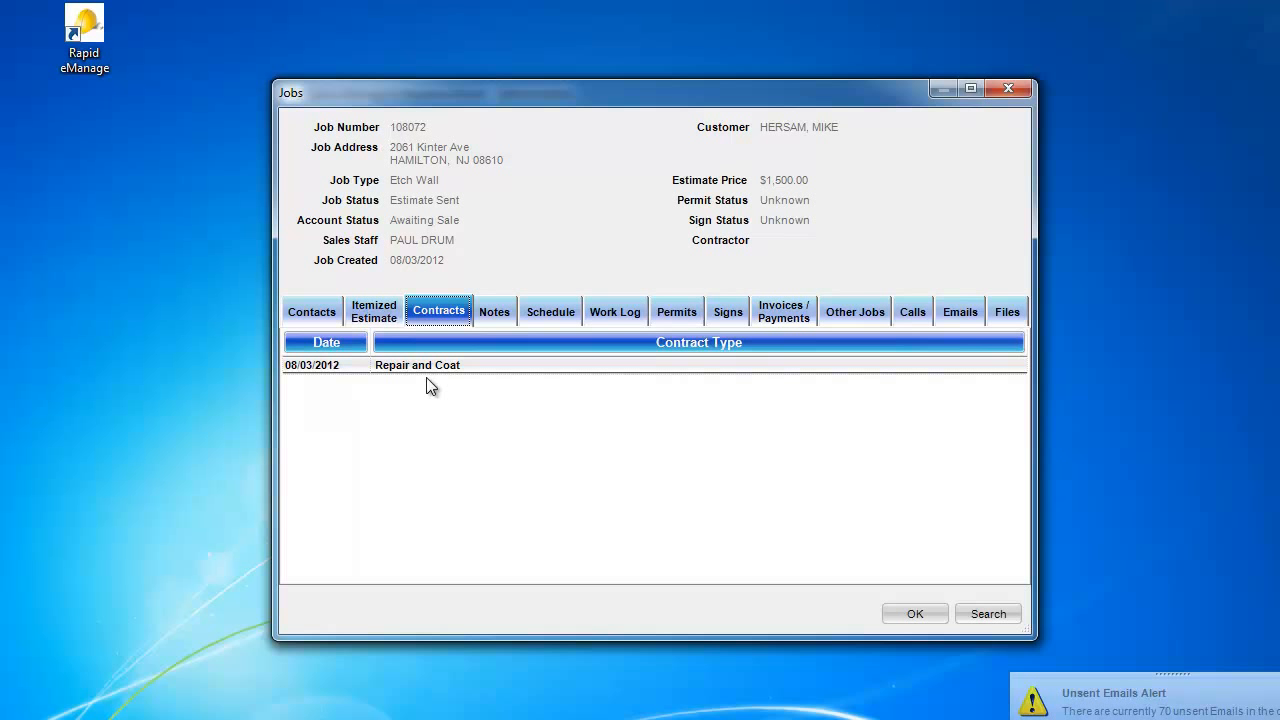
Preview the Repair and Coat contract in a maximized window, then close the preview.
{"action": "right_click", "coordinate": [515, 409]}
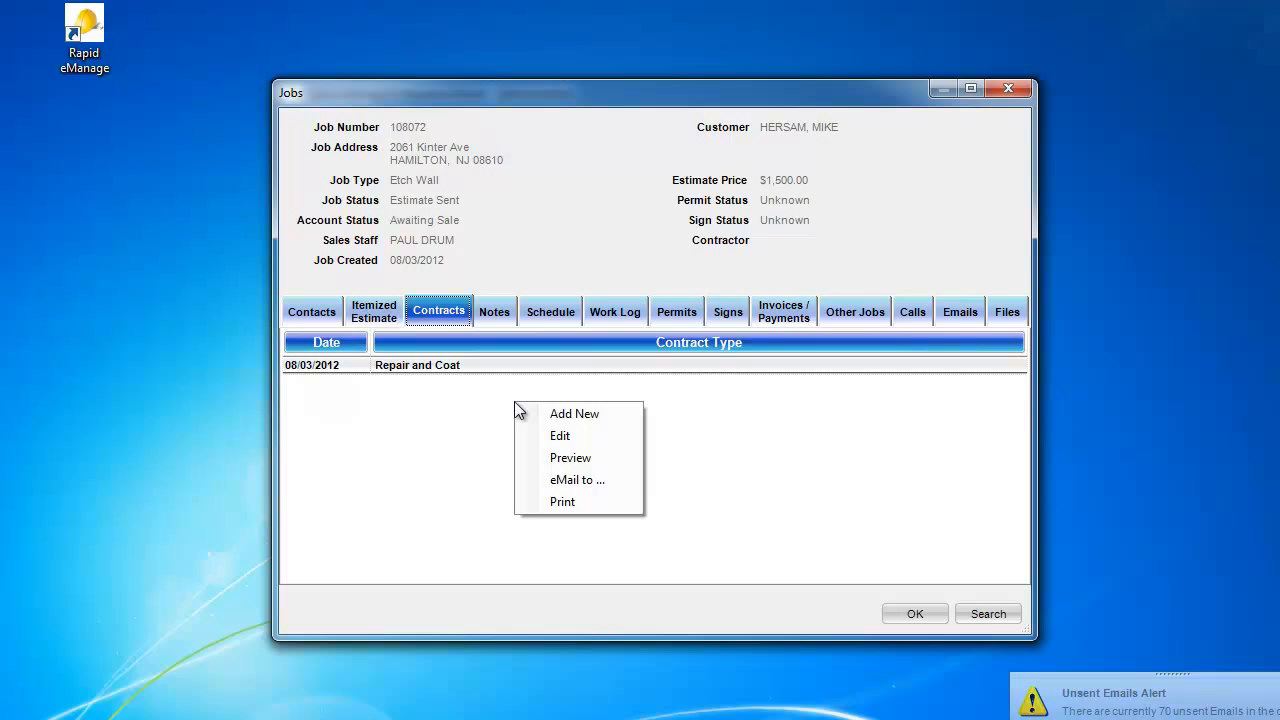
{"action": "left_click", "coordinate": [540, 460]}
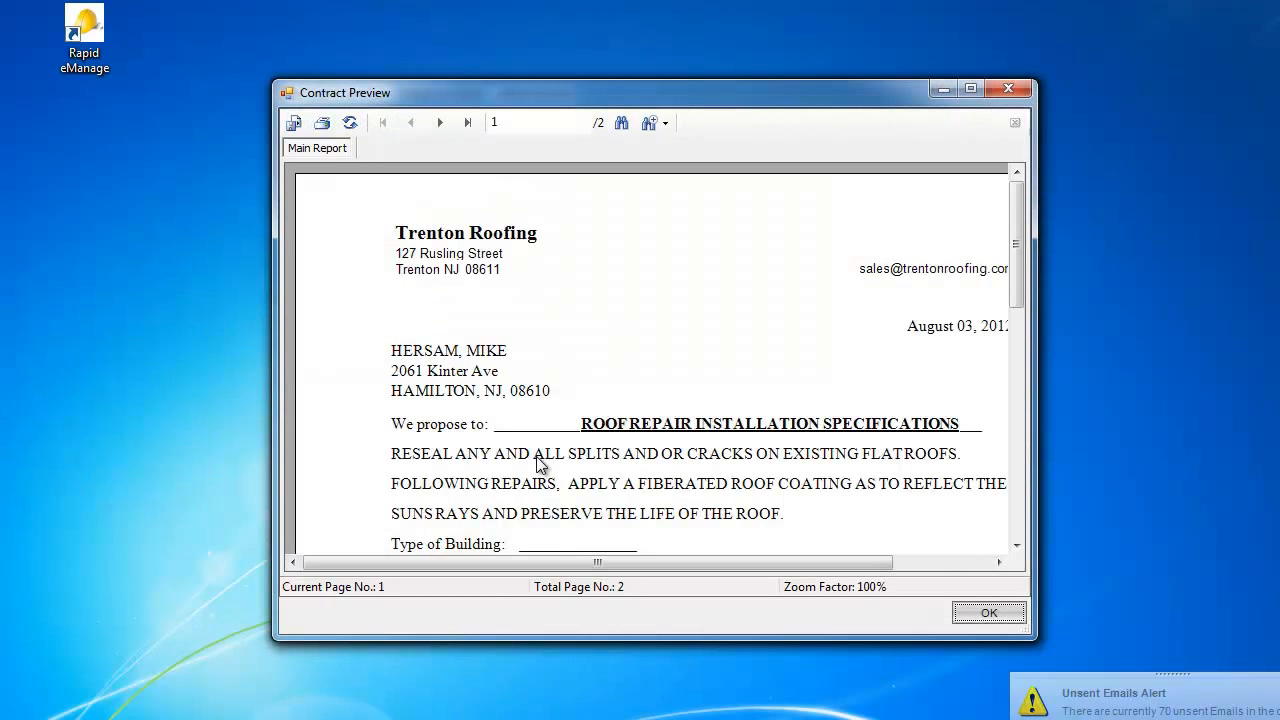
{"action": "left_click", "coordinate": [969, 91]}
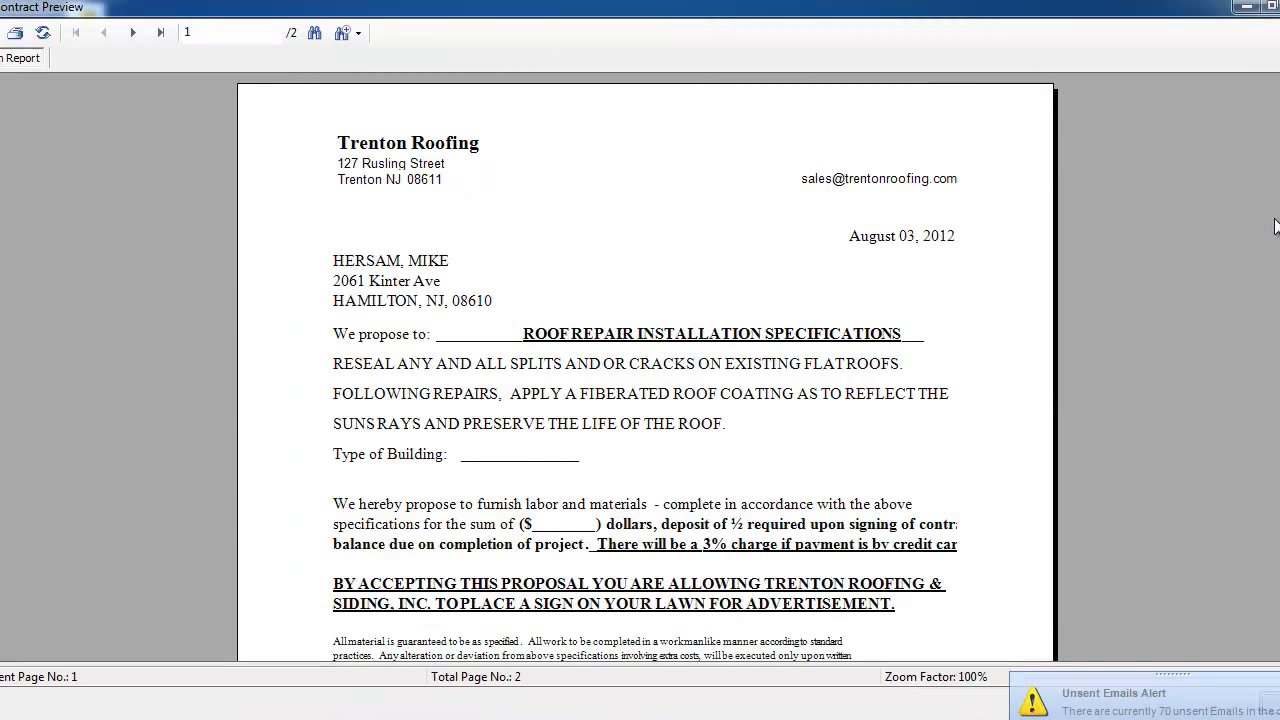
{"action": "scroll", "coordinate": [645, 370], "scroll_direction": "down", "scroll_amount": 5}
{"action": "scroll", "coordinate": [645, 370], "scroll_direction": "up", "scroll_amount": 5}
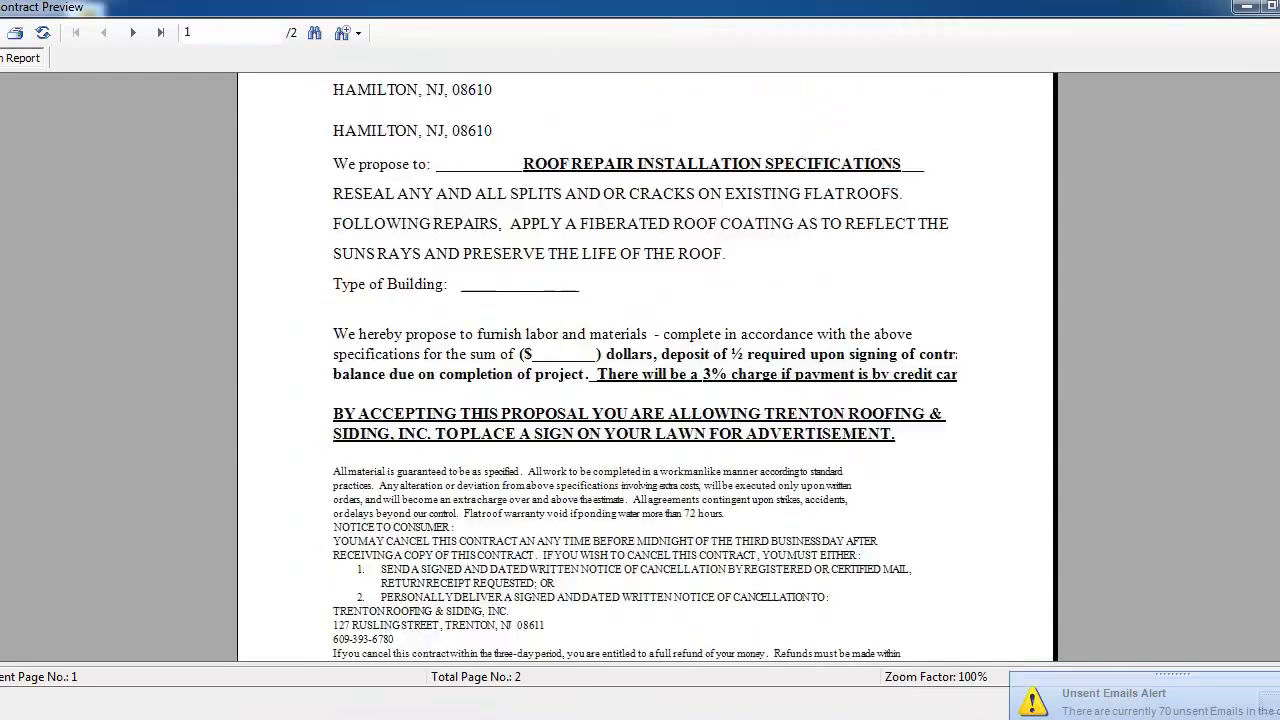
{"action": "left_click", "coordinate": [1267, 7]}
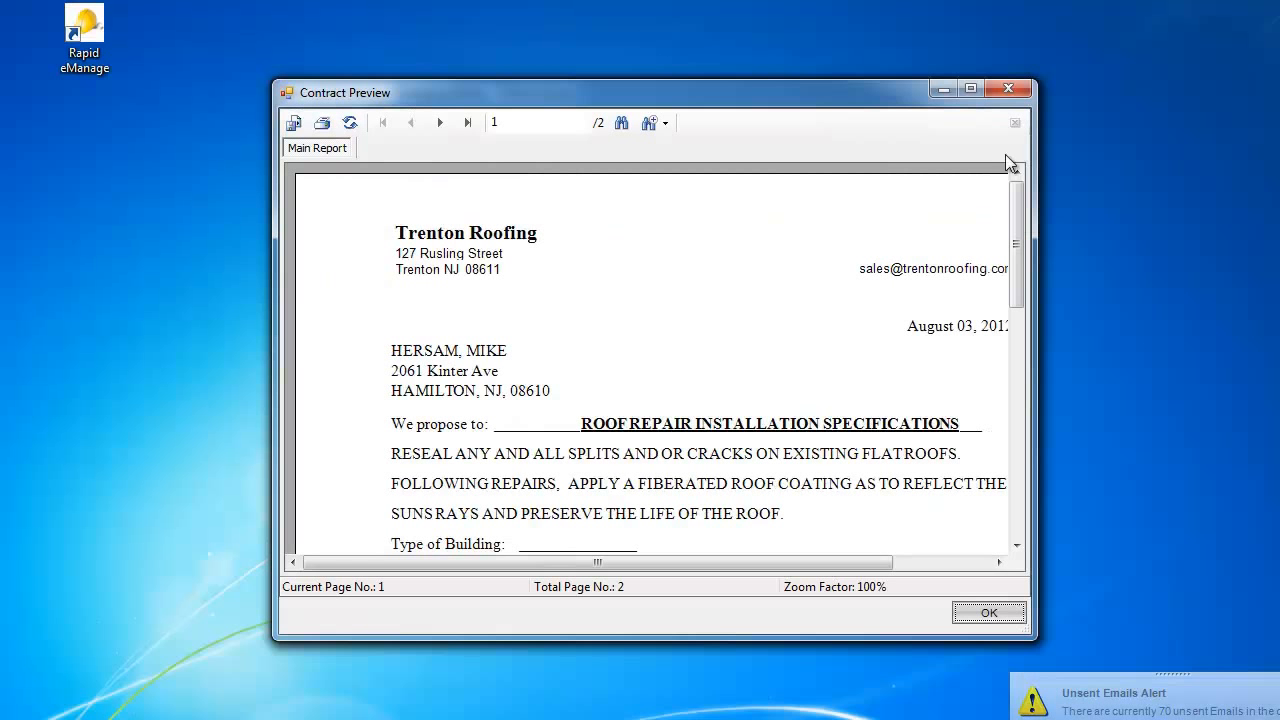
{"action": "left_click", "coordinate": [1008, 92]}
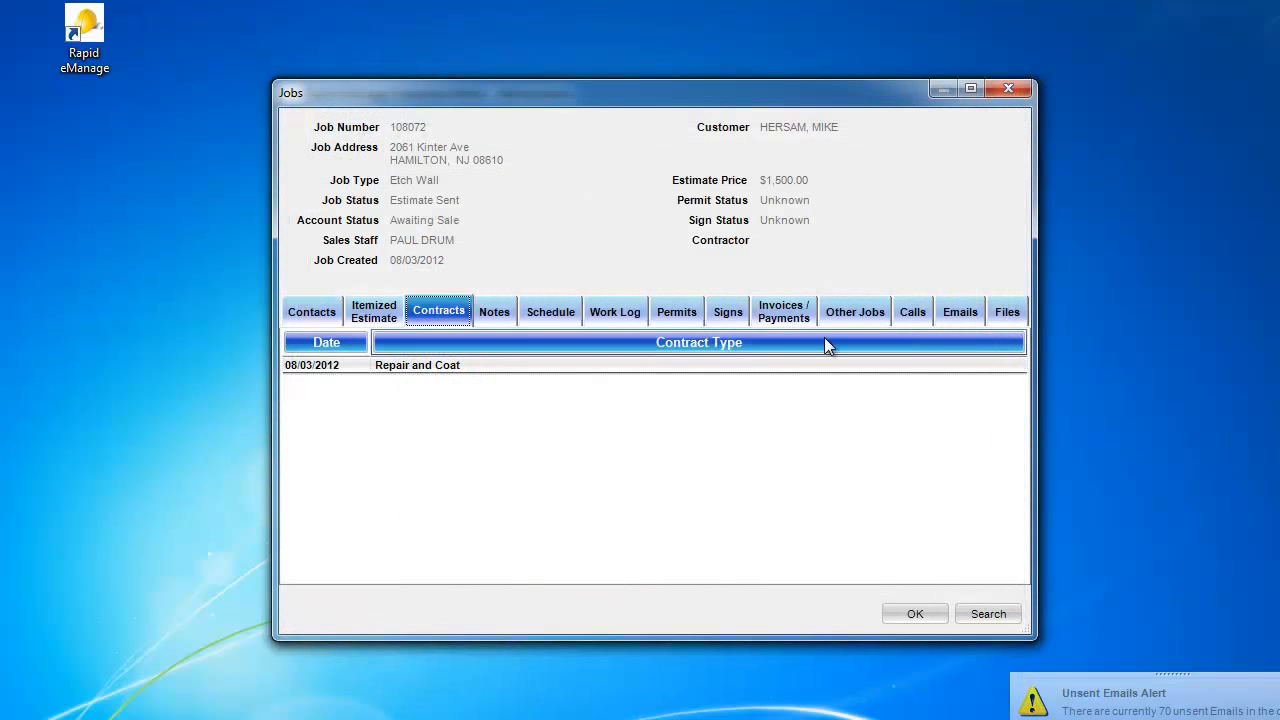
Update the job status to Job Sold, accepting the default date.
{"action": "right_click", "coordinate": [791, 393]}
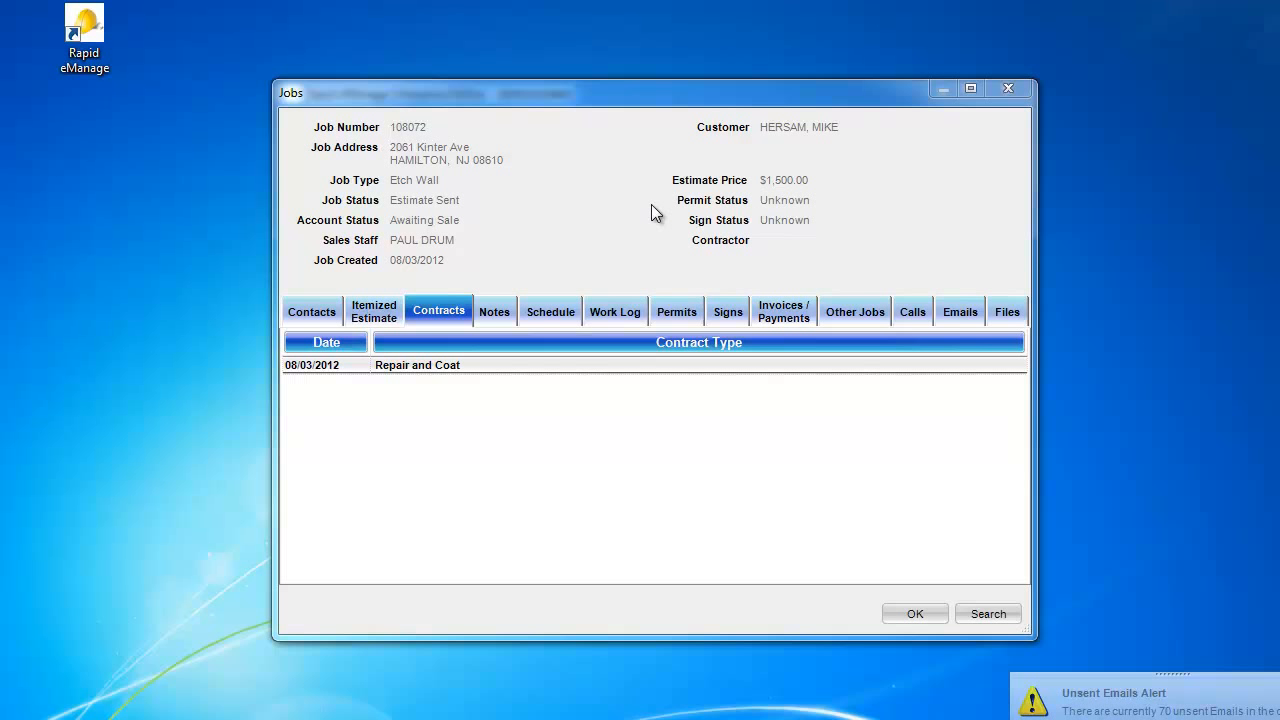
{"action": "right_click", "coordinate": [606, 187]}
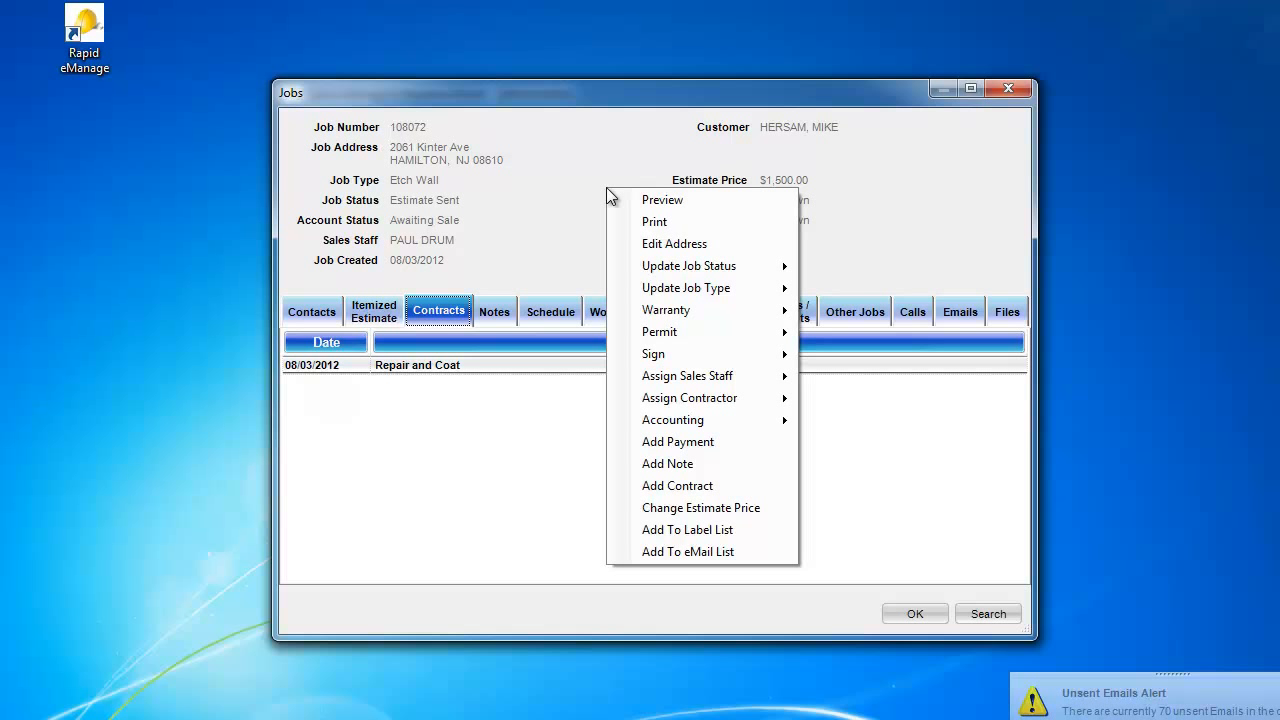
{"action": "mouse_move", "coordinate": [652, 270]}
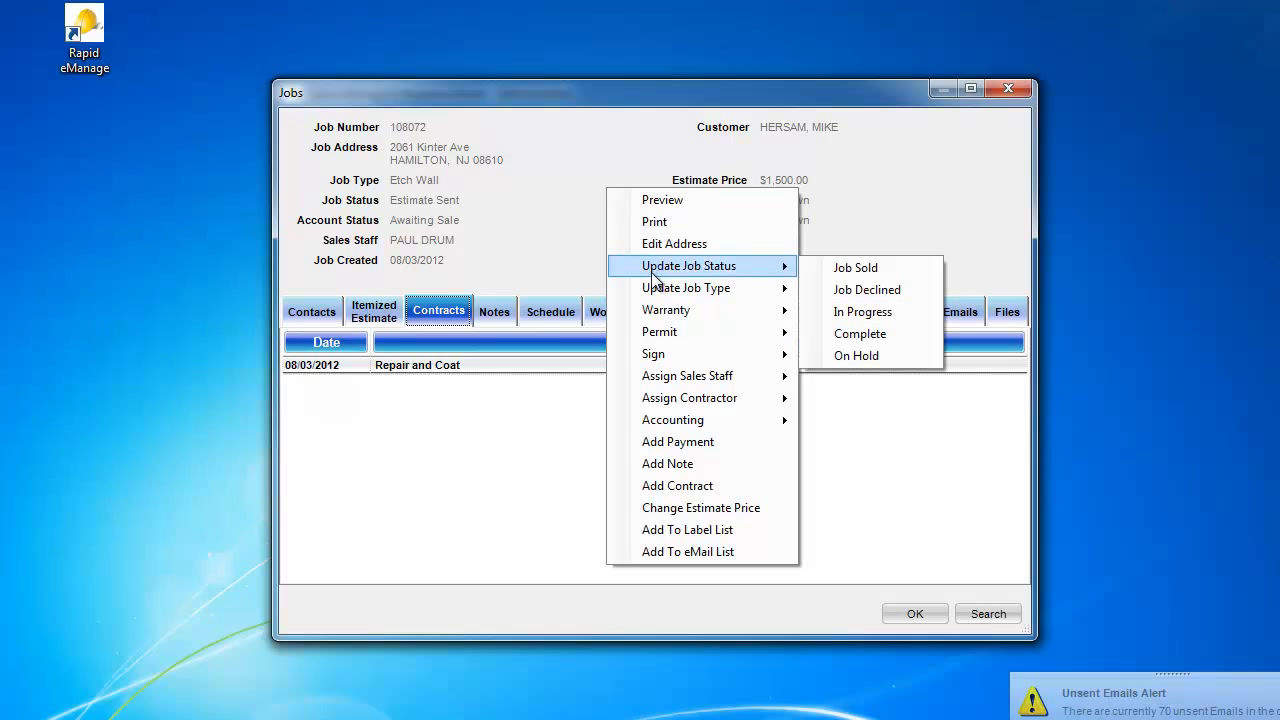
{"action": "left_click", "coordinate": [823, 268]}
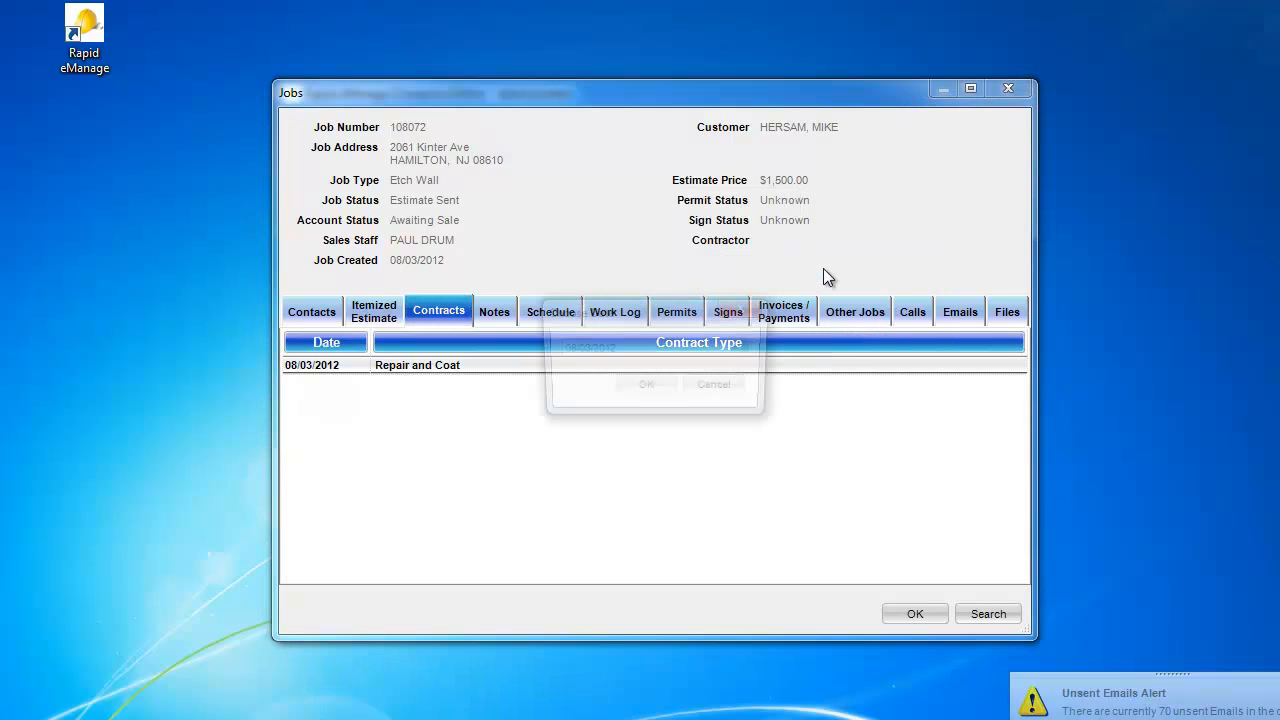
{"action": "left_click", "coordinate": [645, 388]}
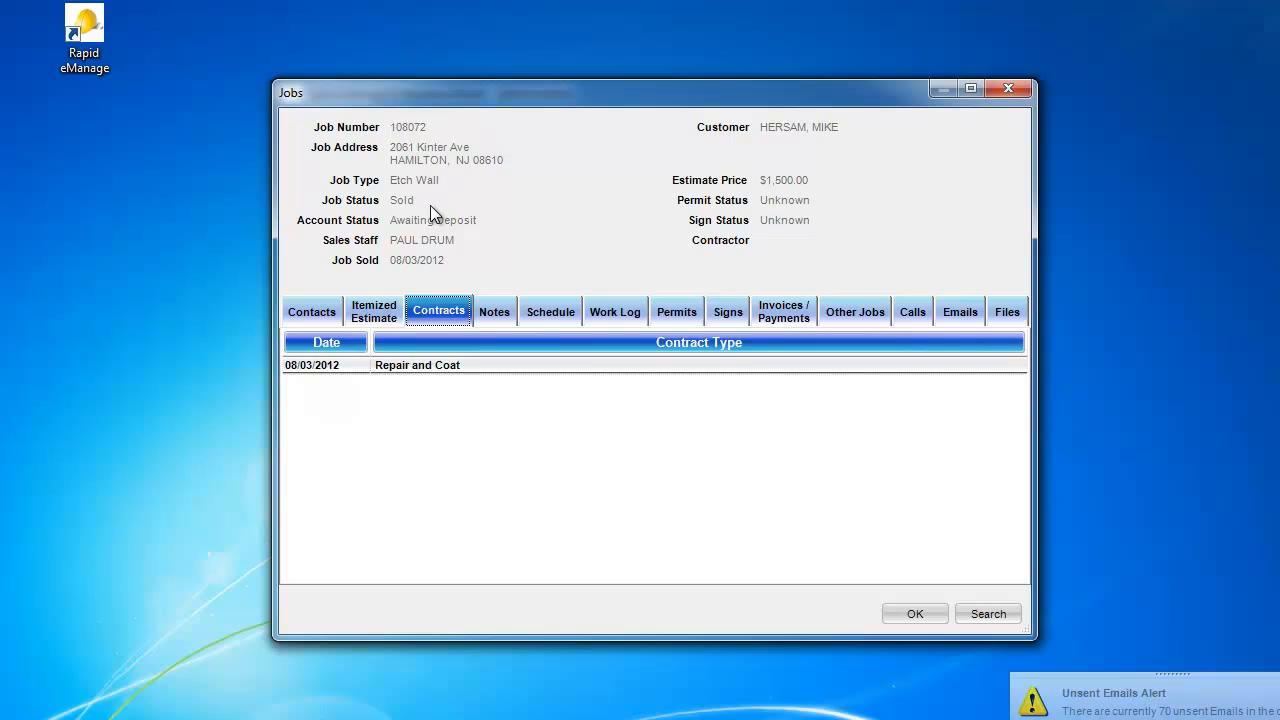
Review the job's context menu commands, the Sign submenu, and the Permits, Schedule, Notes and Work Log tabs.
{"action": "right_click", "coordinate": [577, 195]}
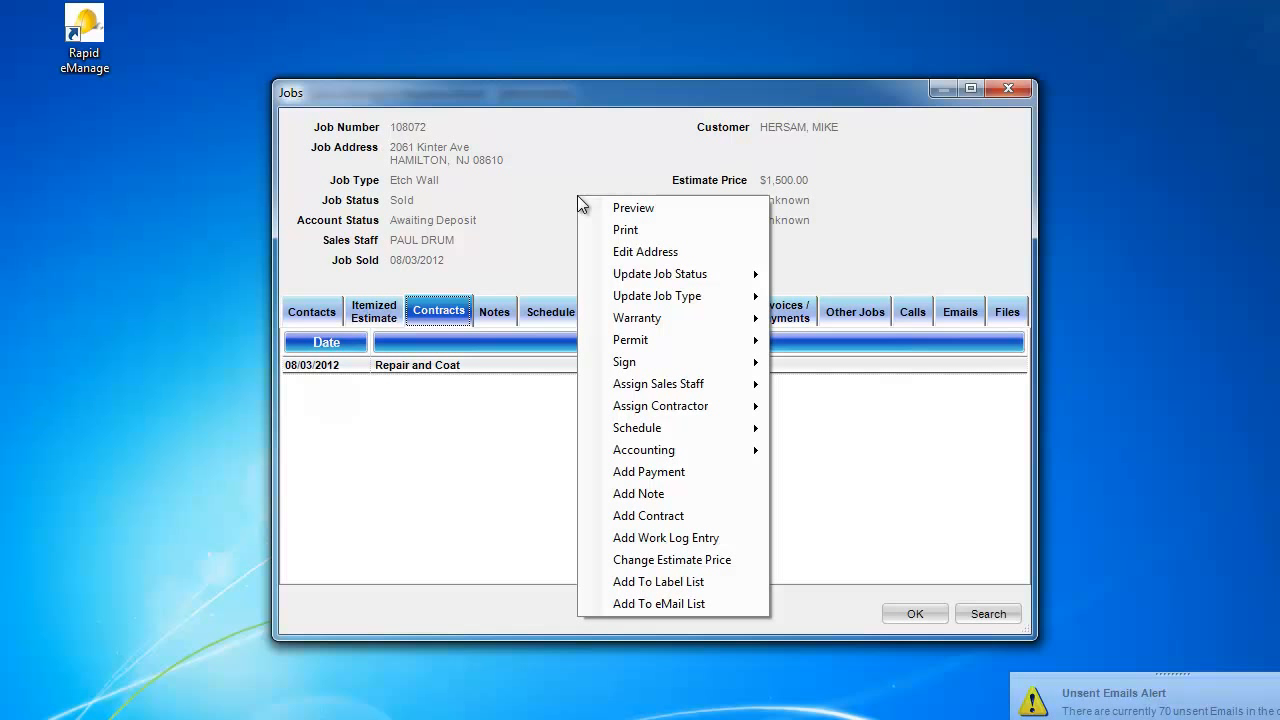
{"action": "mouse_move", "coordinate": [634, 348]}
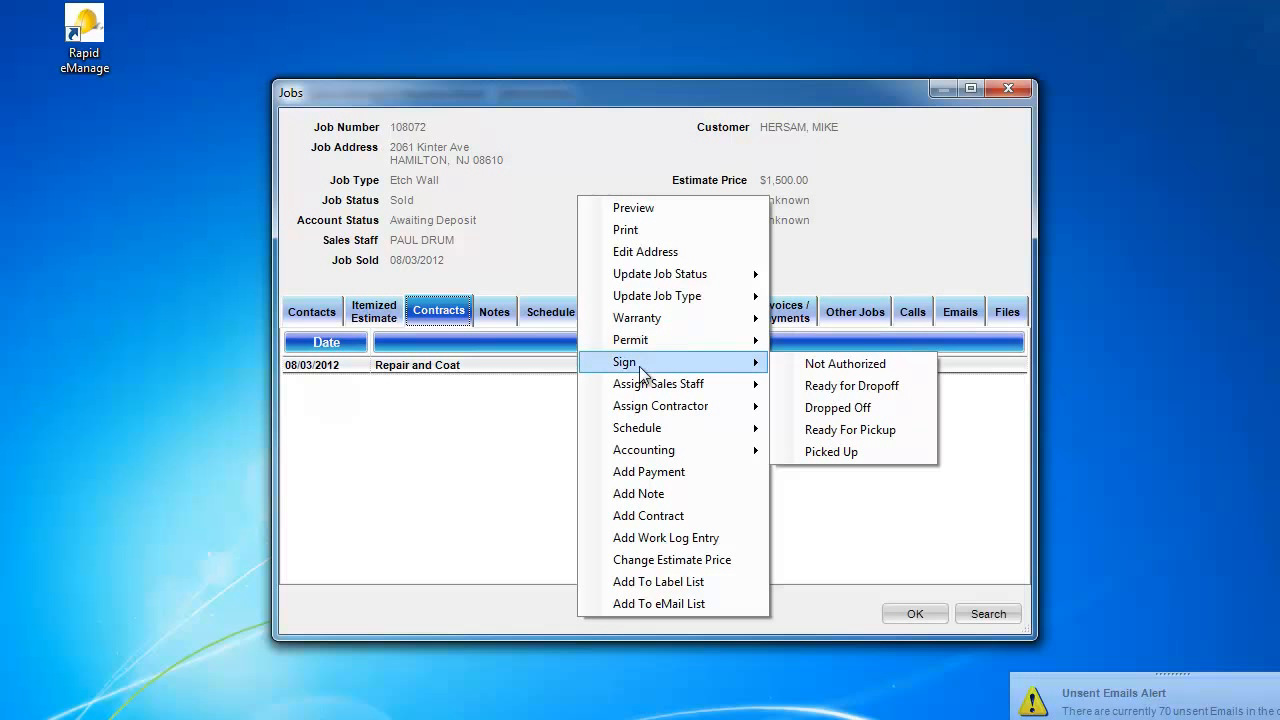
{"action": "left_click", "coordinate": [533, 200]}
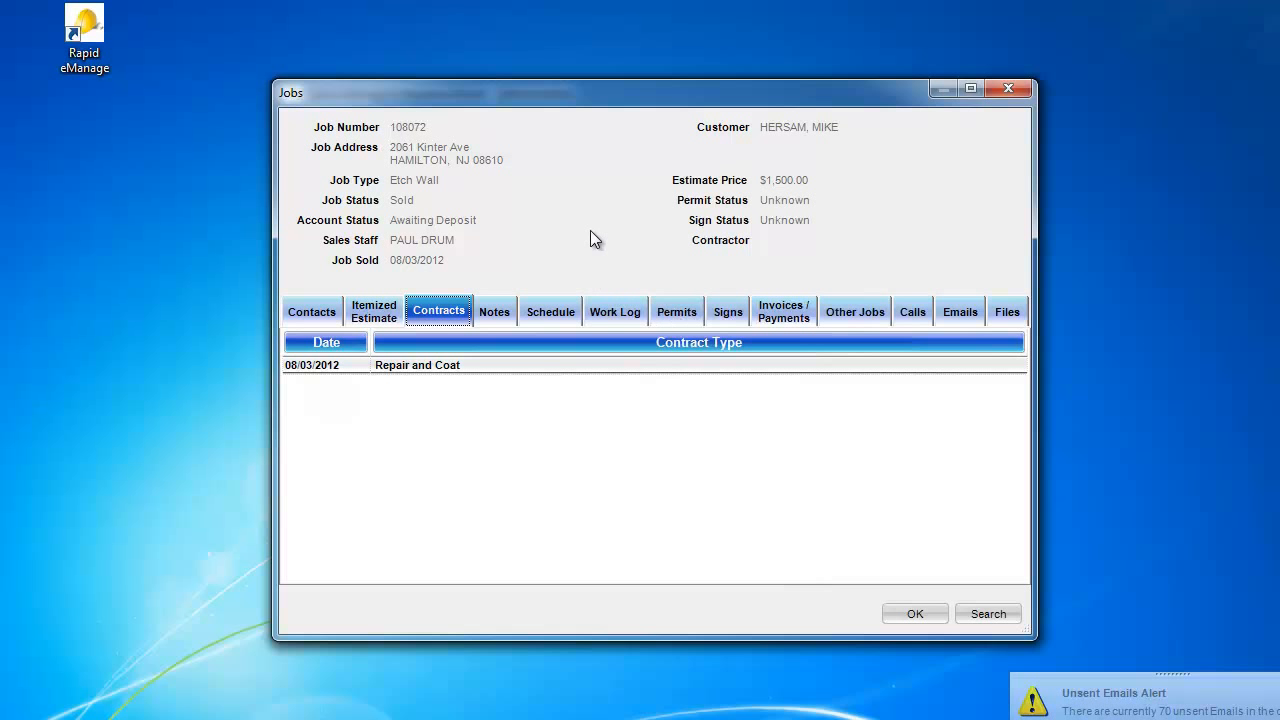
{"action": "right_click", "coordinate": [574, 220]}
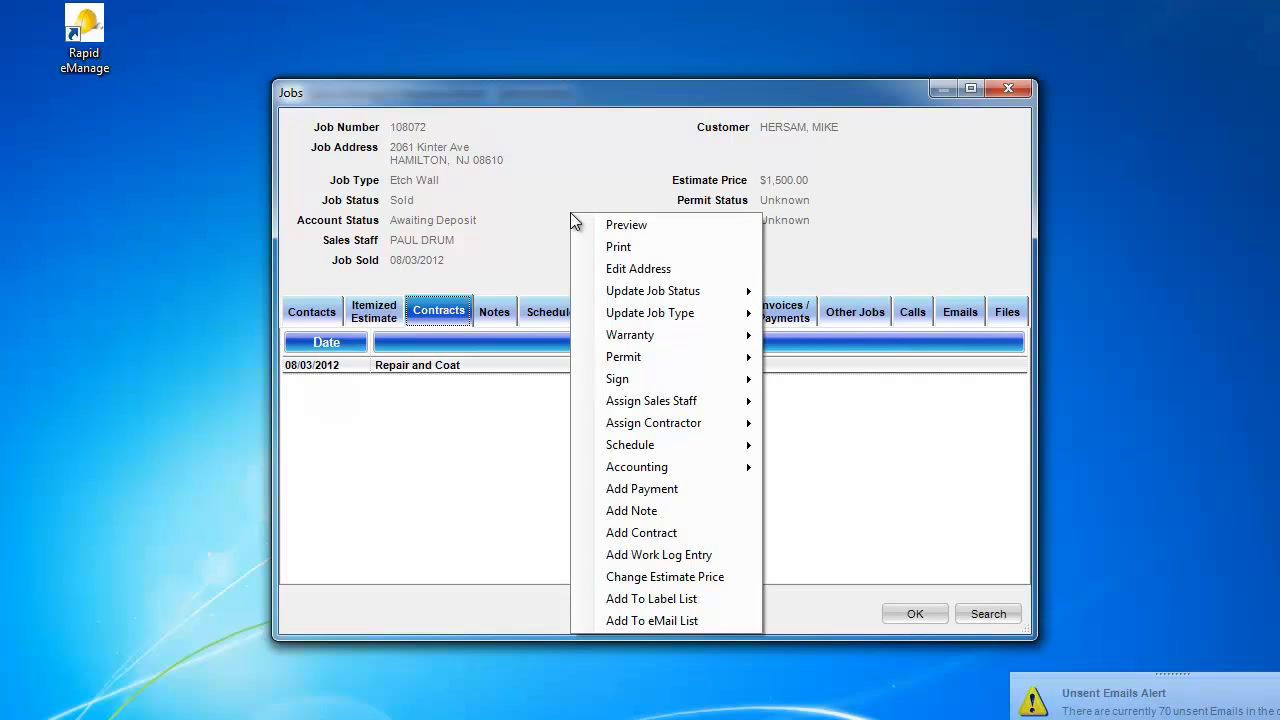
{"action": "left_click", "coordinate": [580, 157]}
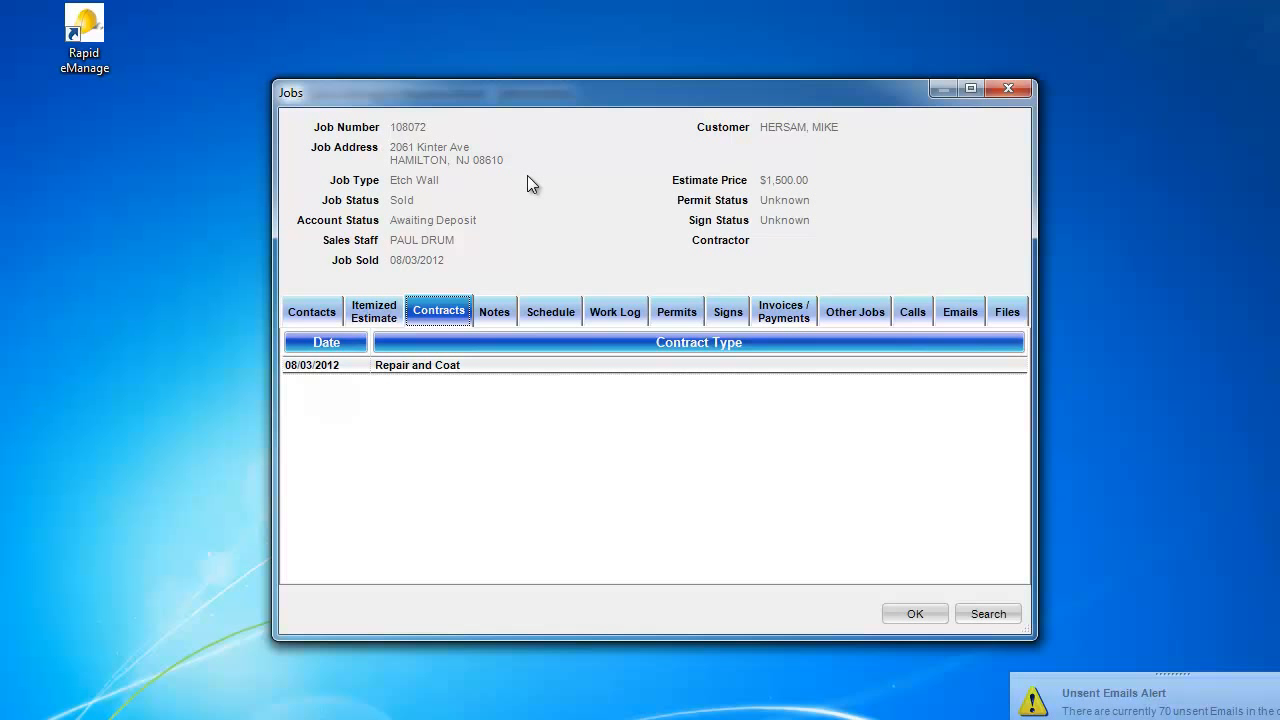
{"action": "right_click", "coordinate": [576, 178]}
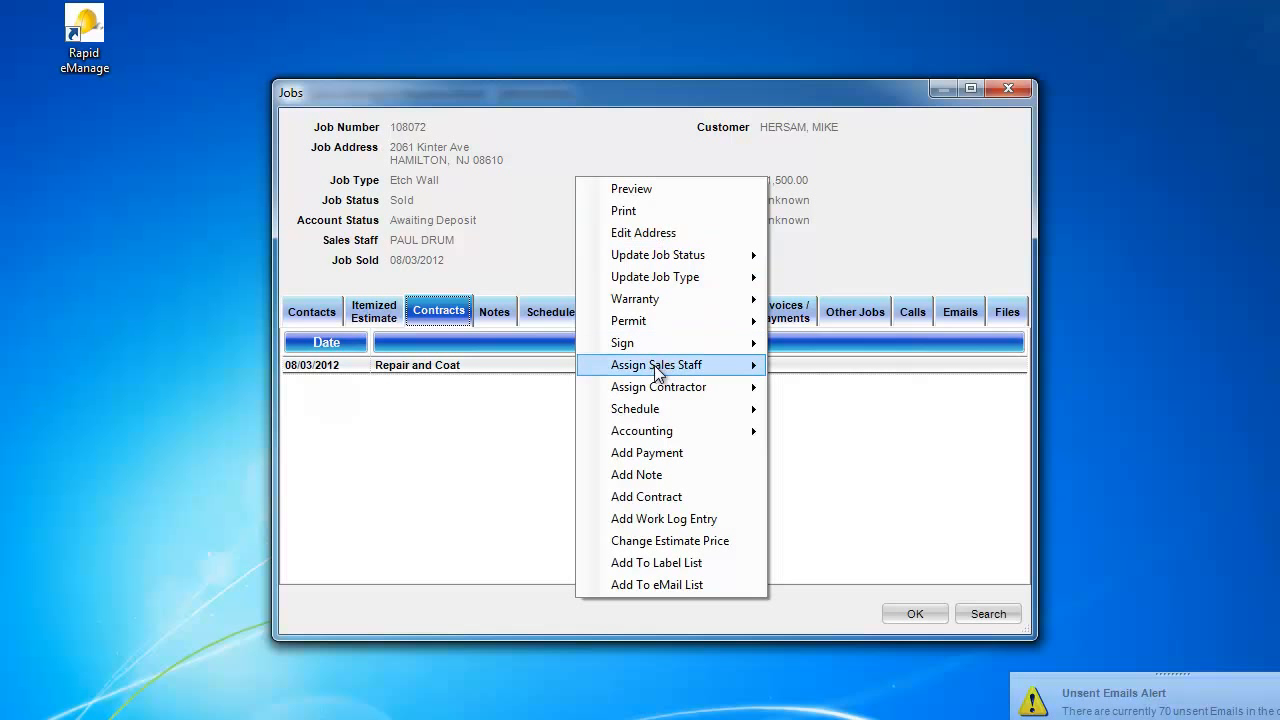
{"action": "mouse_move", "coordinate": [656, 368]}
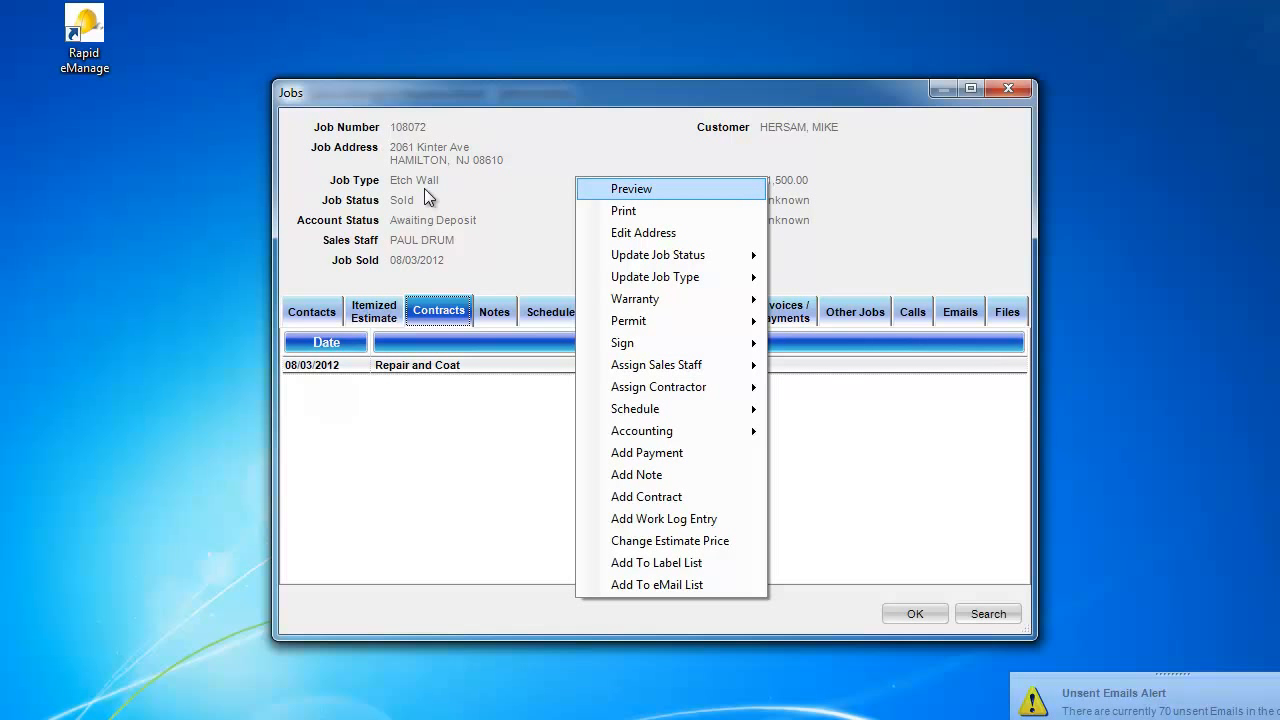
{"action": "left_click", "coordinate": [604, 158]}
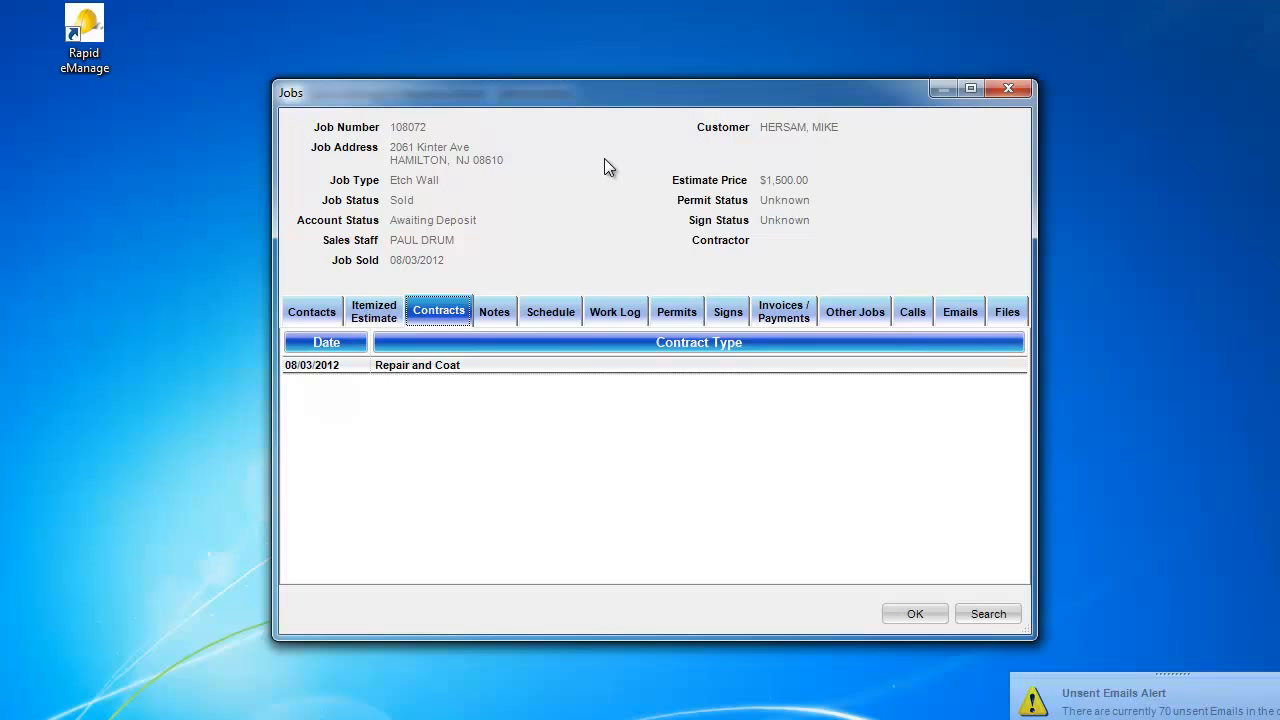
{"action": "left_click", "coordinate": [675, 314]}
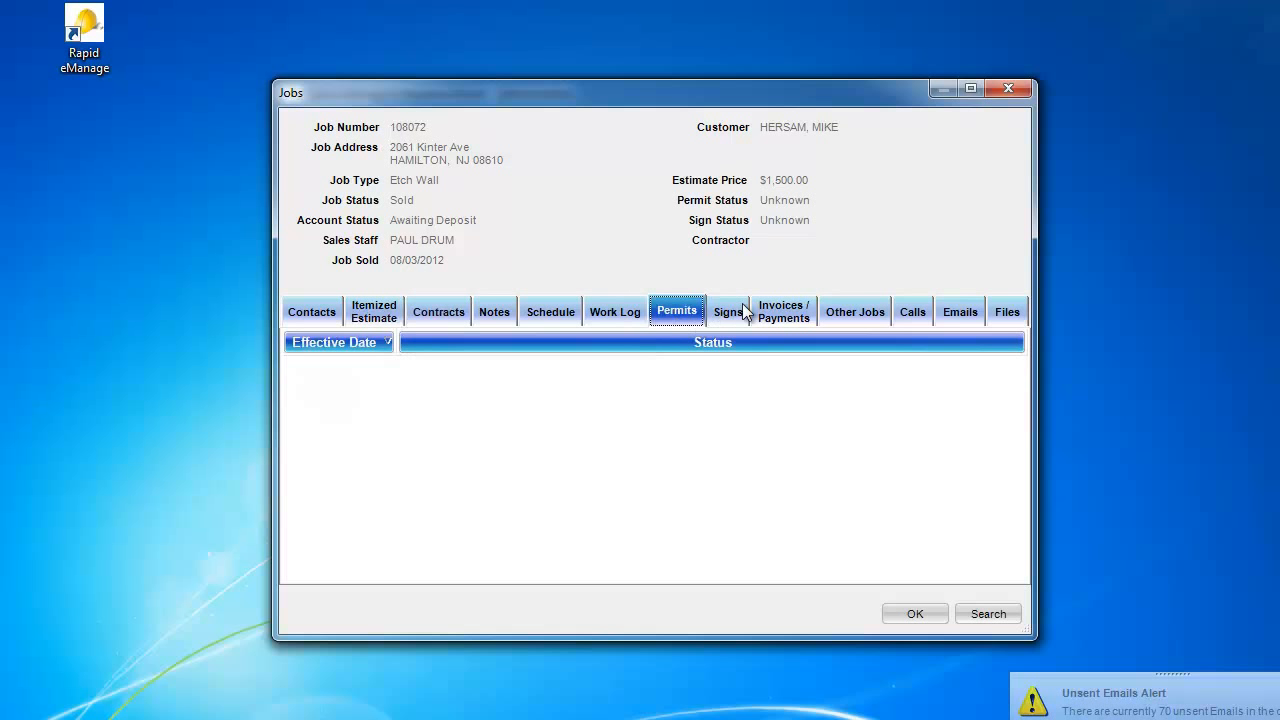
{"action": "left_click", "coordinate": [548, 316]}
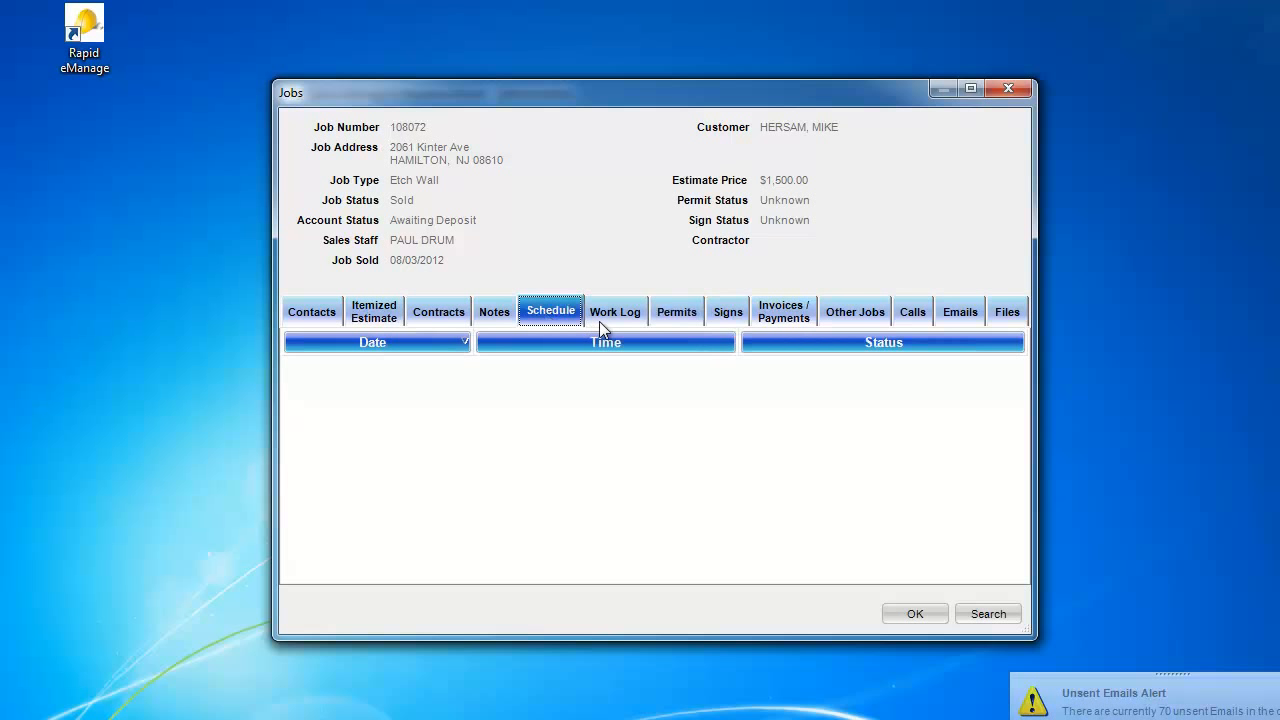
{"action": "left_click", "coordinate": [494, 314]}
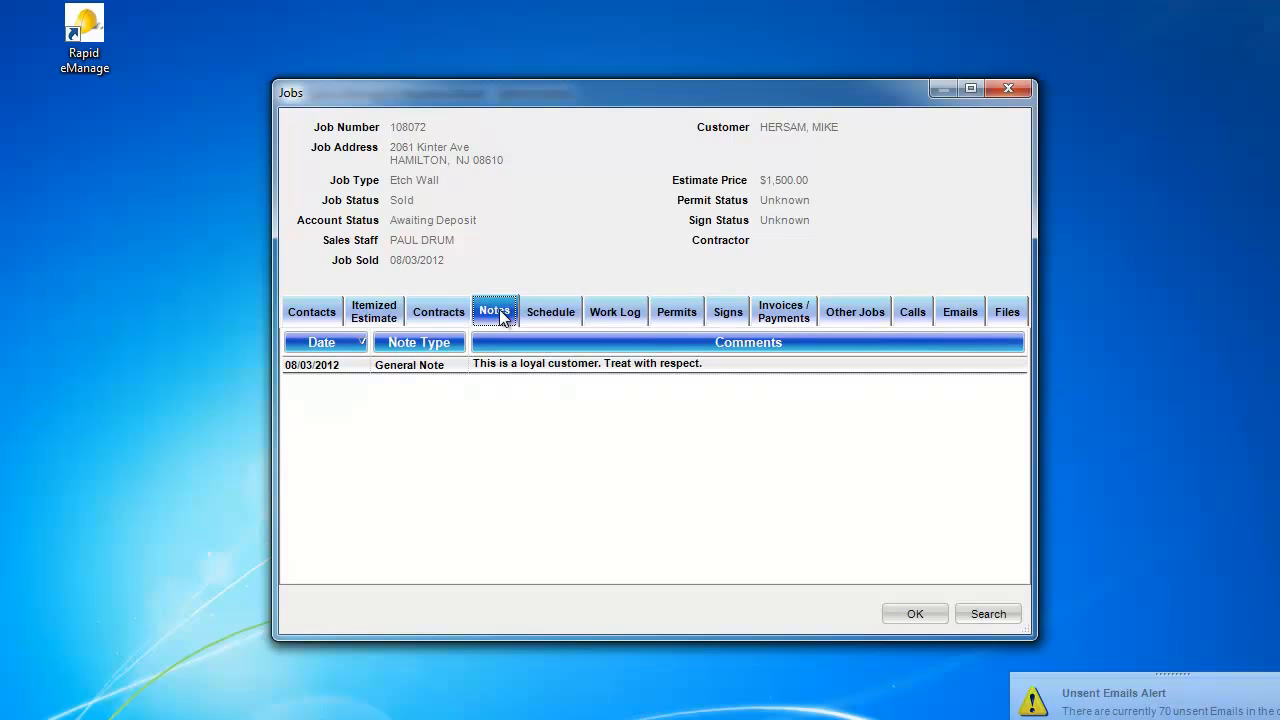
{"action": "left_click", "coordinate": [612, 318]}
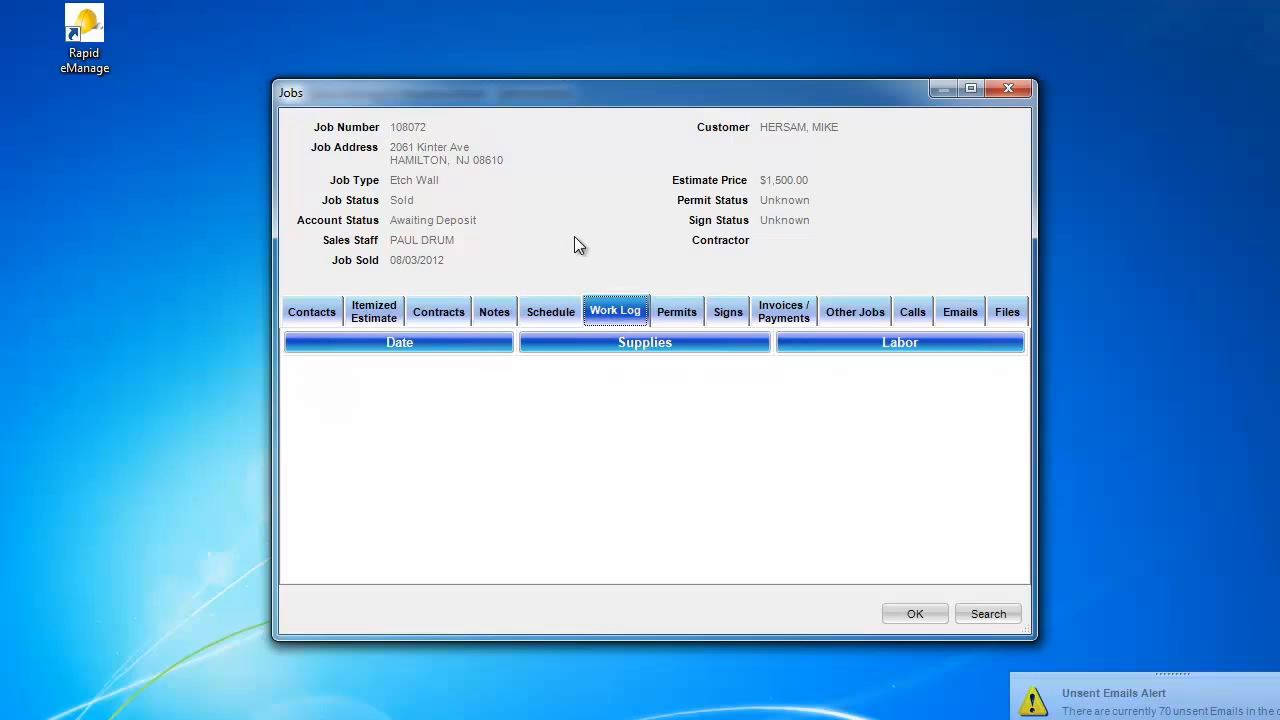
On the Permits tab, add a Permit Needed status with effective date 06/29/2012.
{"action": "left_click", "coordinate": [679, 315]}
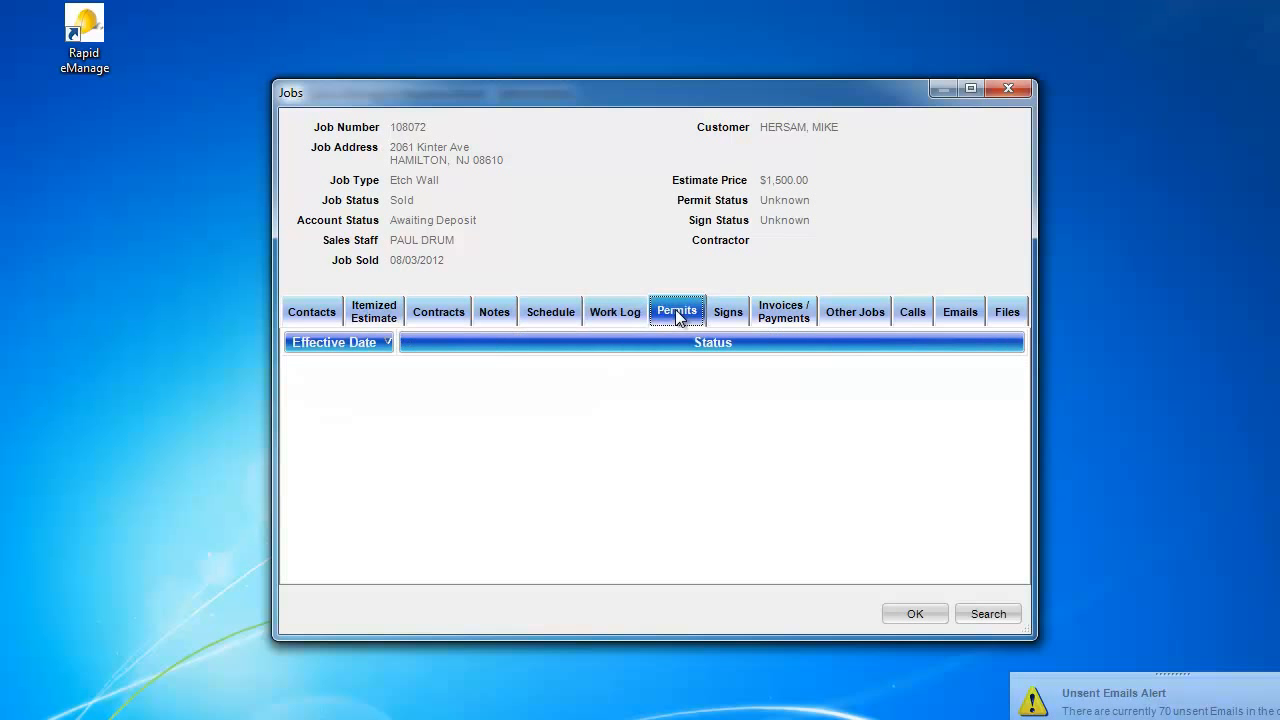
{"action": "right_click", "coordinate": [689, 380]}
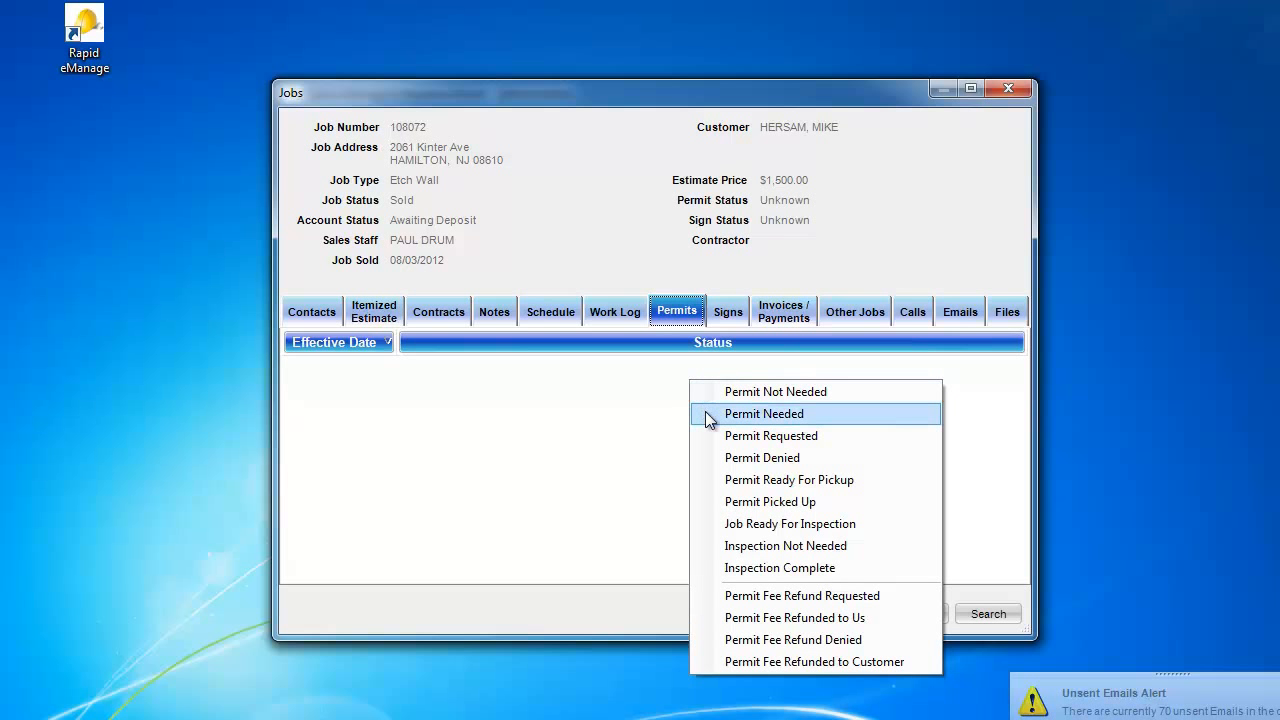
{"action": "left_click", "coordinate": [713, 418]}
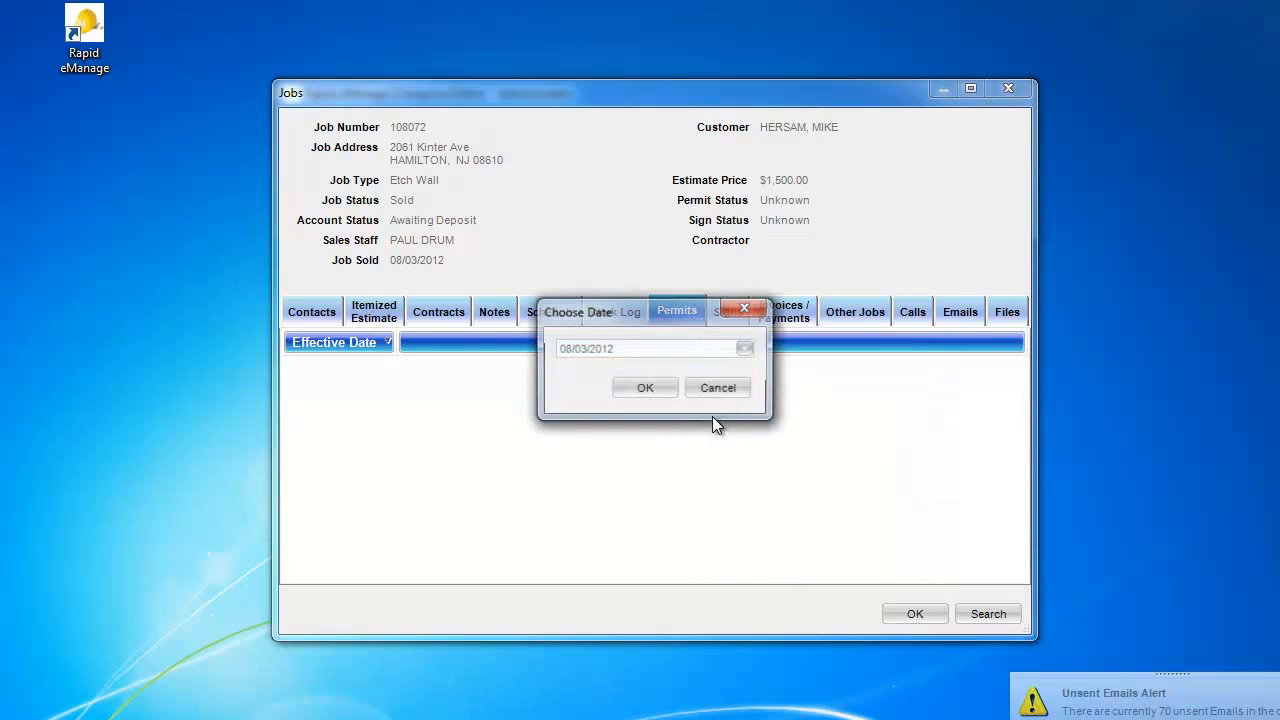
{"action": "left_click", "coordinate": [745, 349]}
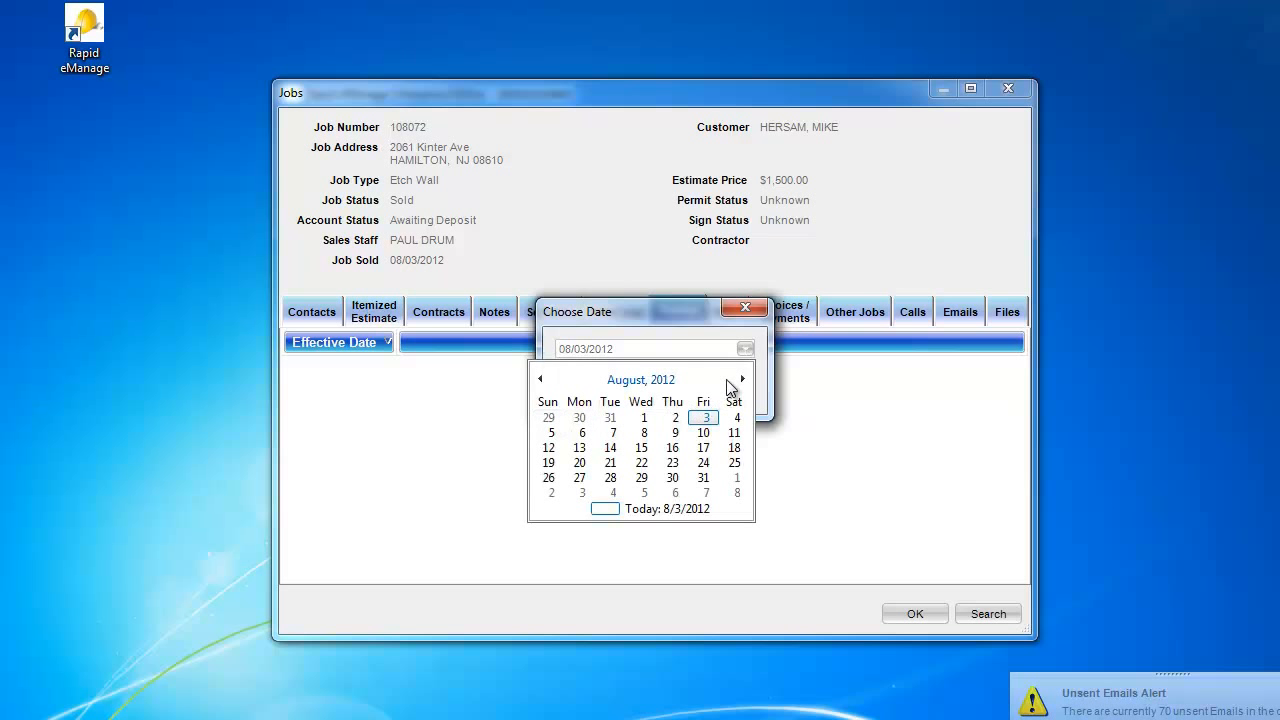
{"action": "left_click", "coordinate": [540, 380]}
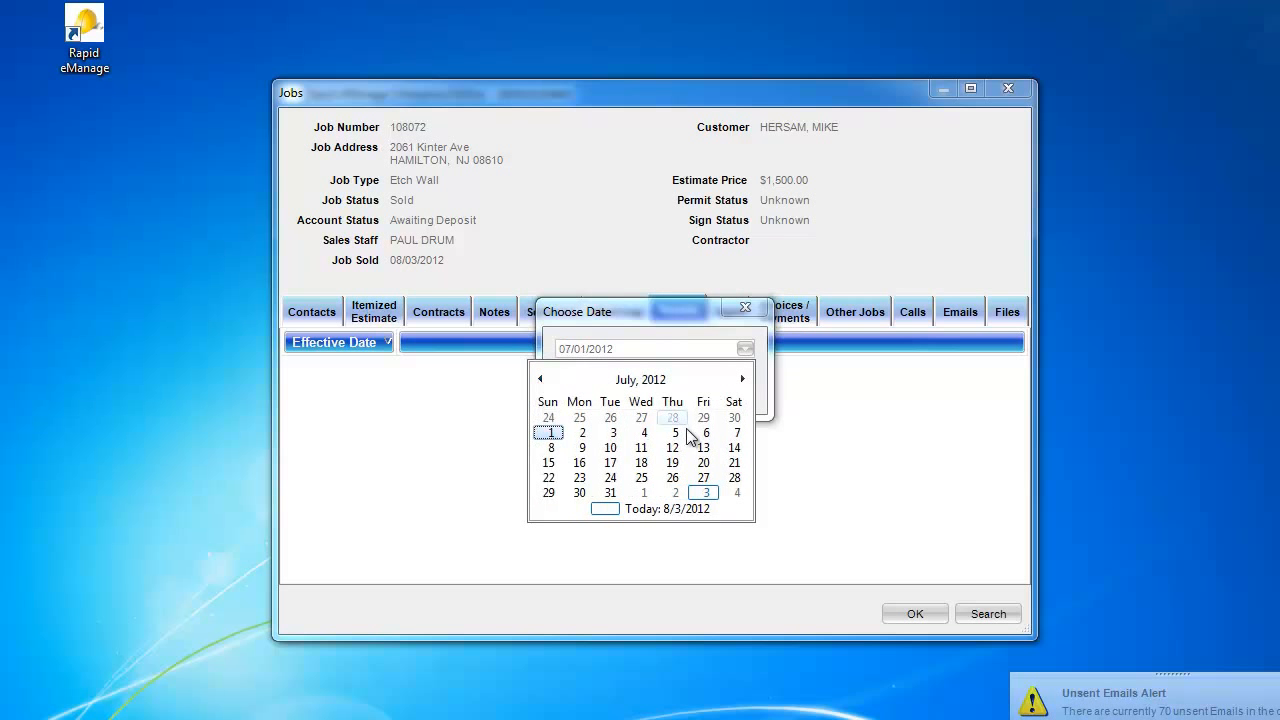
{"action": "left_click", "coordinate": [703, 418]}
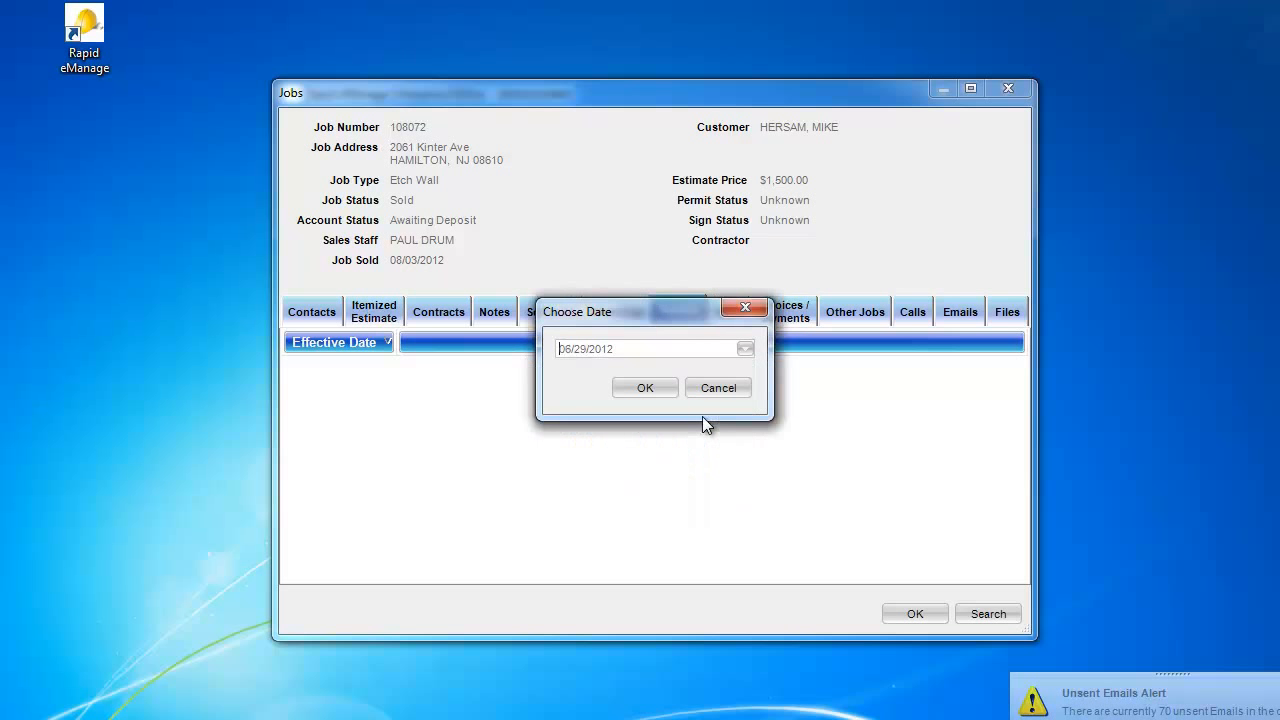
{"action": "left_click", "coordinate": [643, 388]}
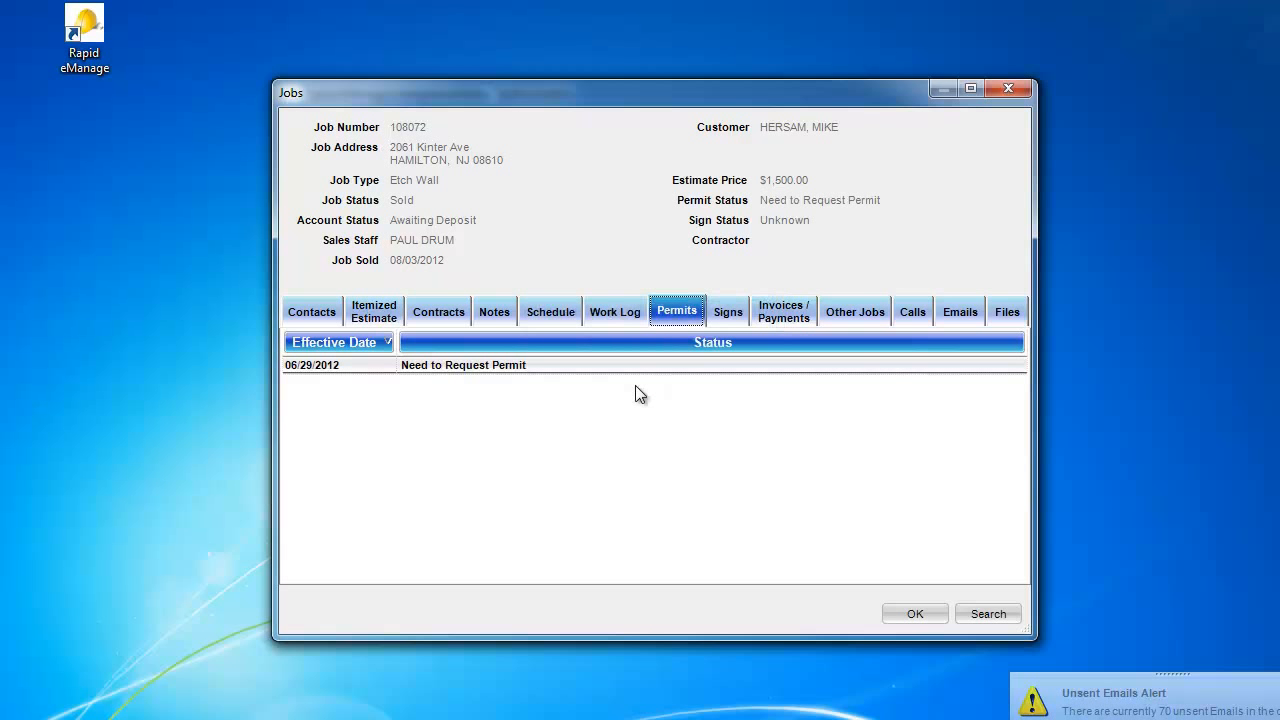
Add a Permit Requested status with effective date 07/02/2012.
{"action": "right_click", "coordinate": [612, 398]}
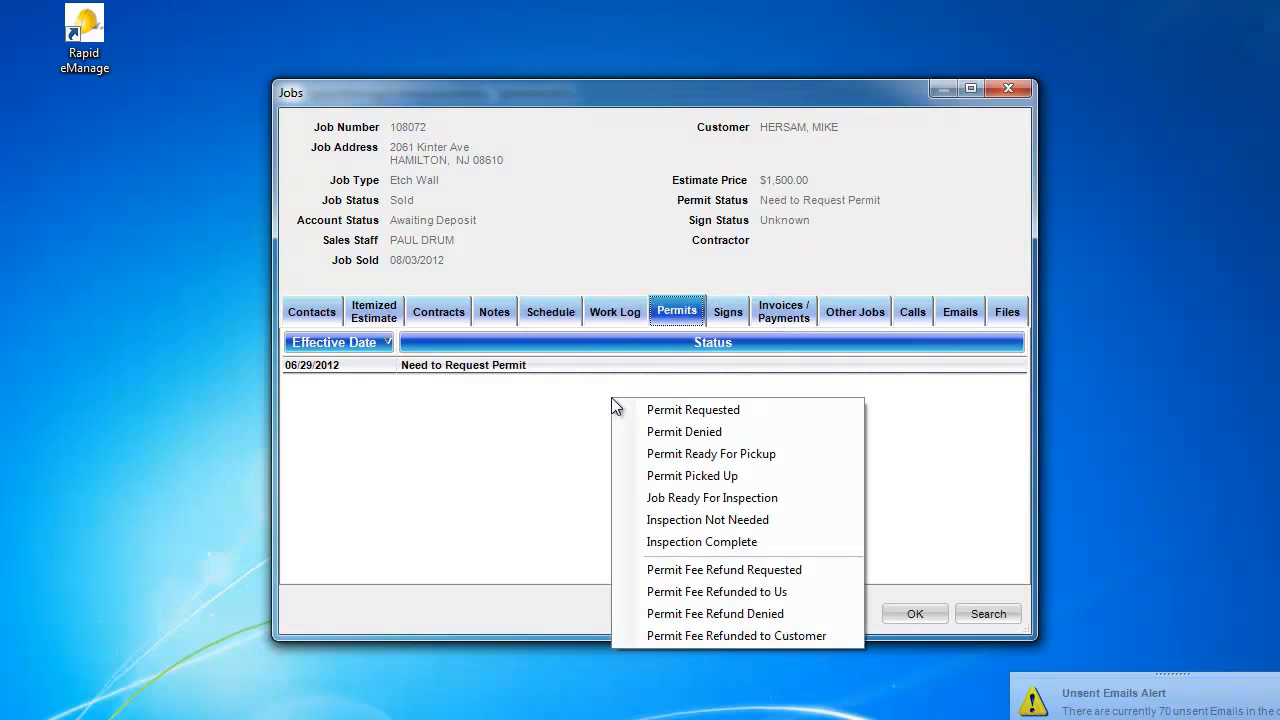
{"action": "left_click", "coordinate": [648, 411]}
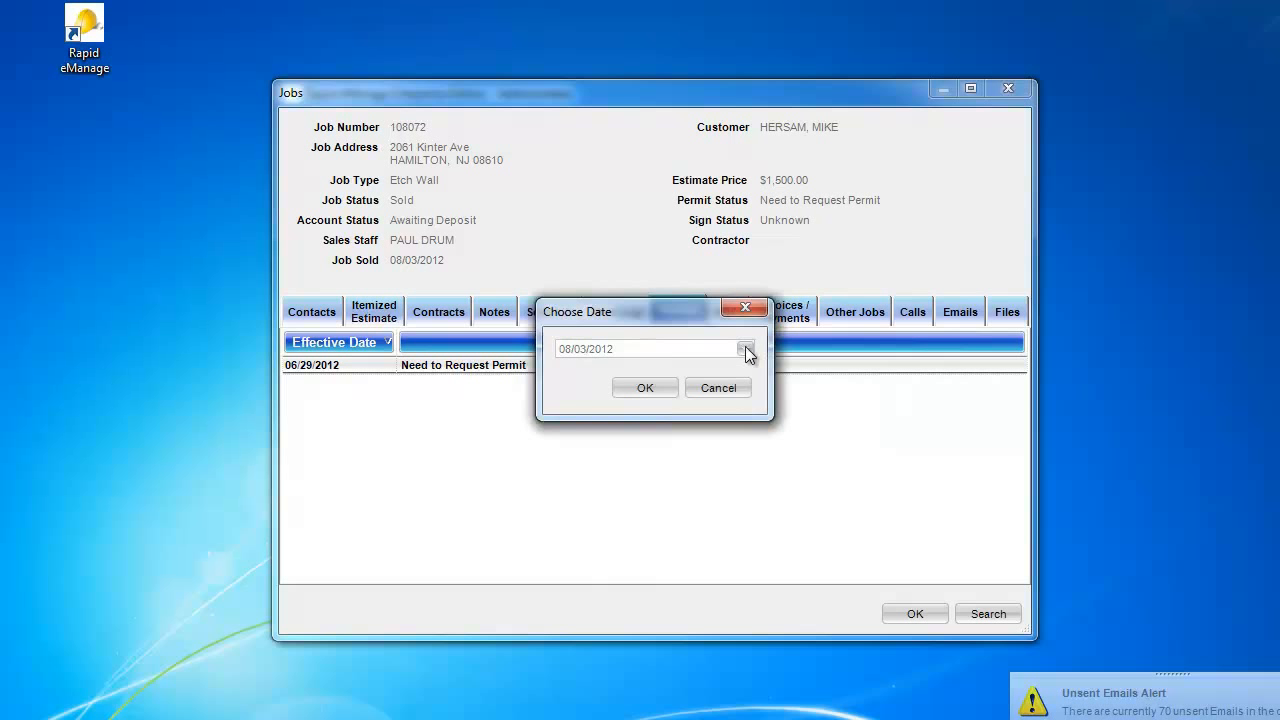
{"action": "left_click", "coordinate": [746, 352]}
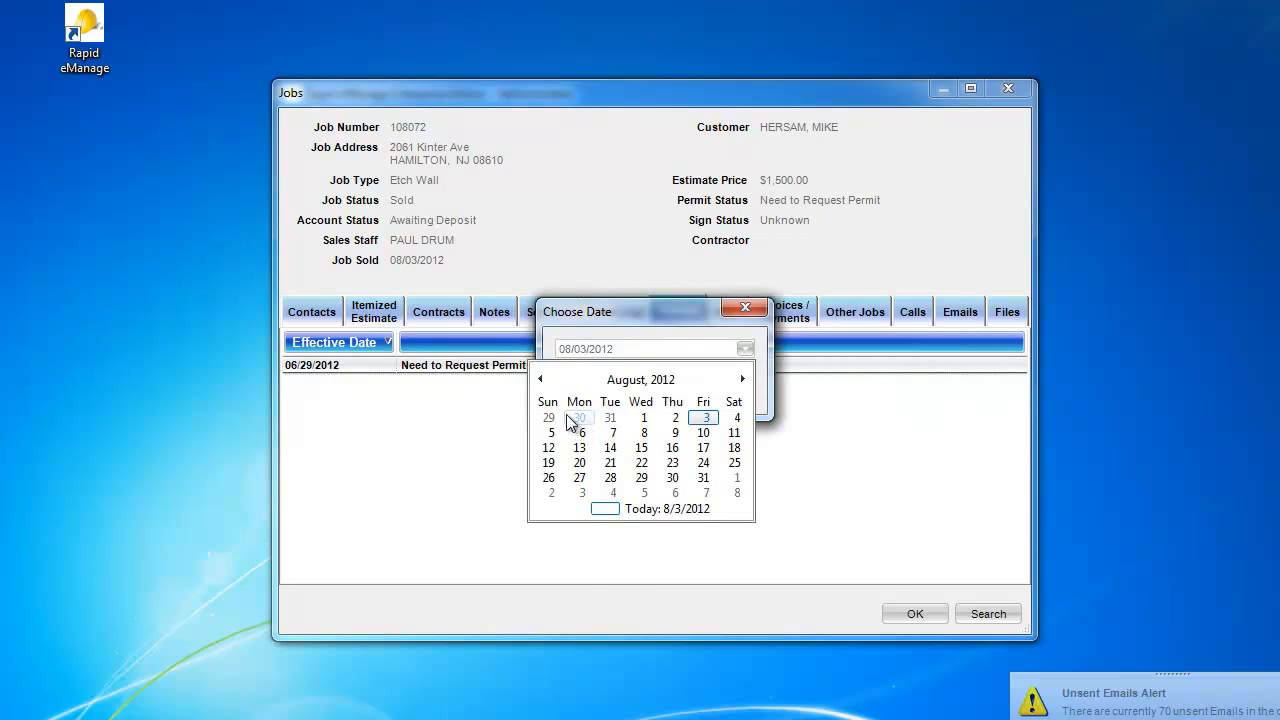
{"action": "left_click", "coordinate": [541, 379]}
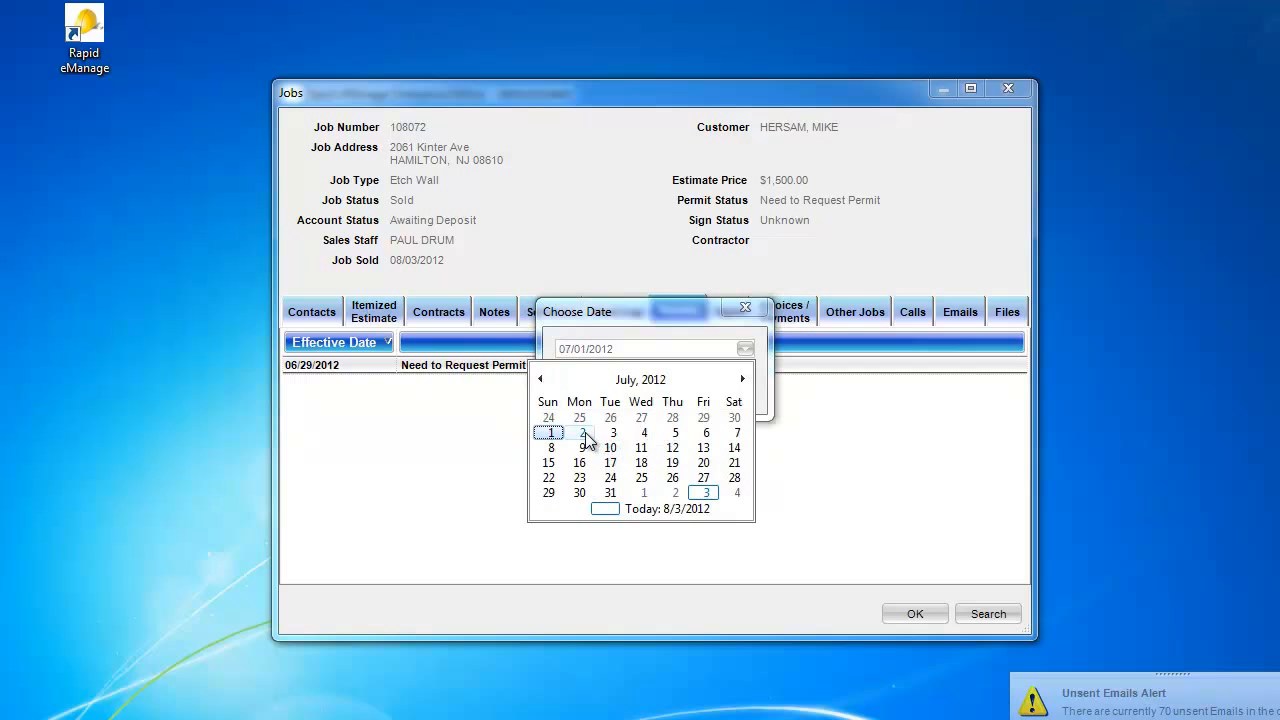
{"action": "left_click", "coordinate": [583, 434]}
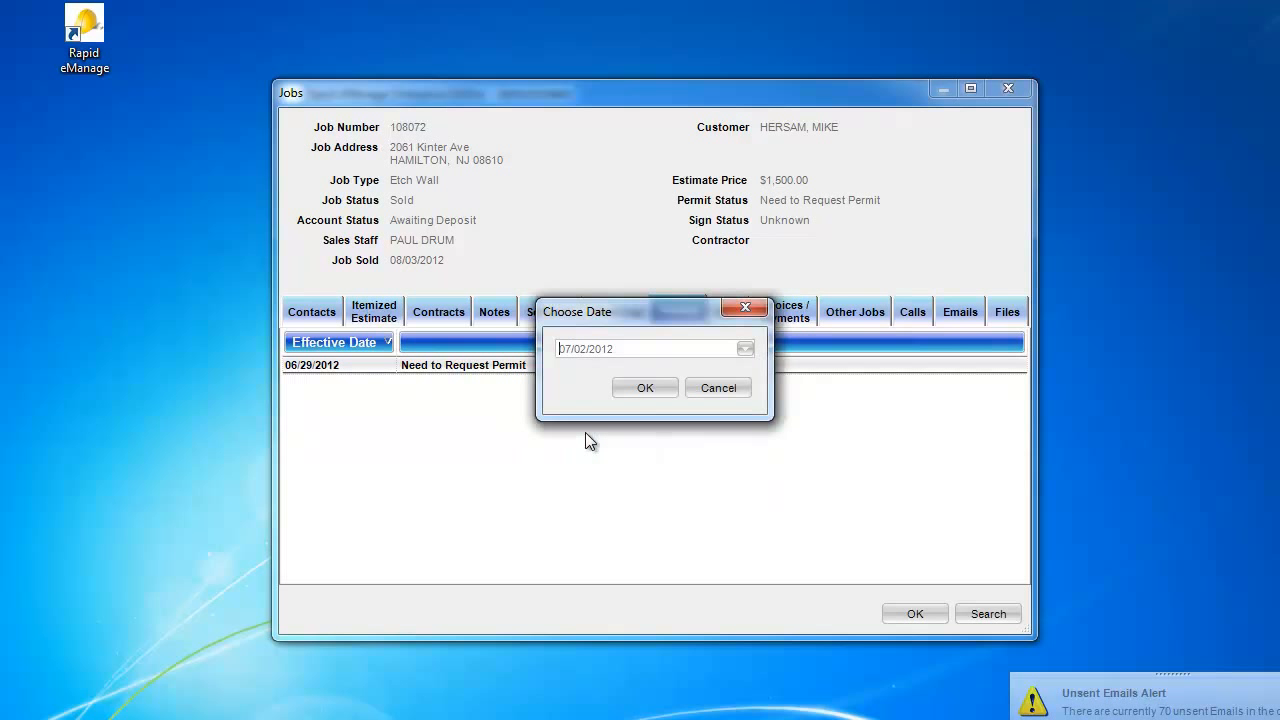
{"action": "left_click", "coordinate": [666, 388]}
Add a Permit Ready For Pickup status with effective date 07/05/2012.
{"action": "right_click", "coordinate": [757, 421]}
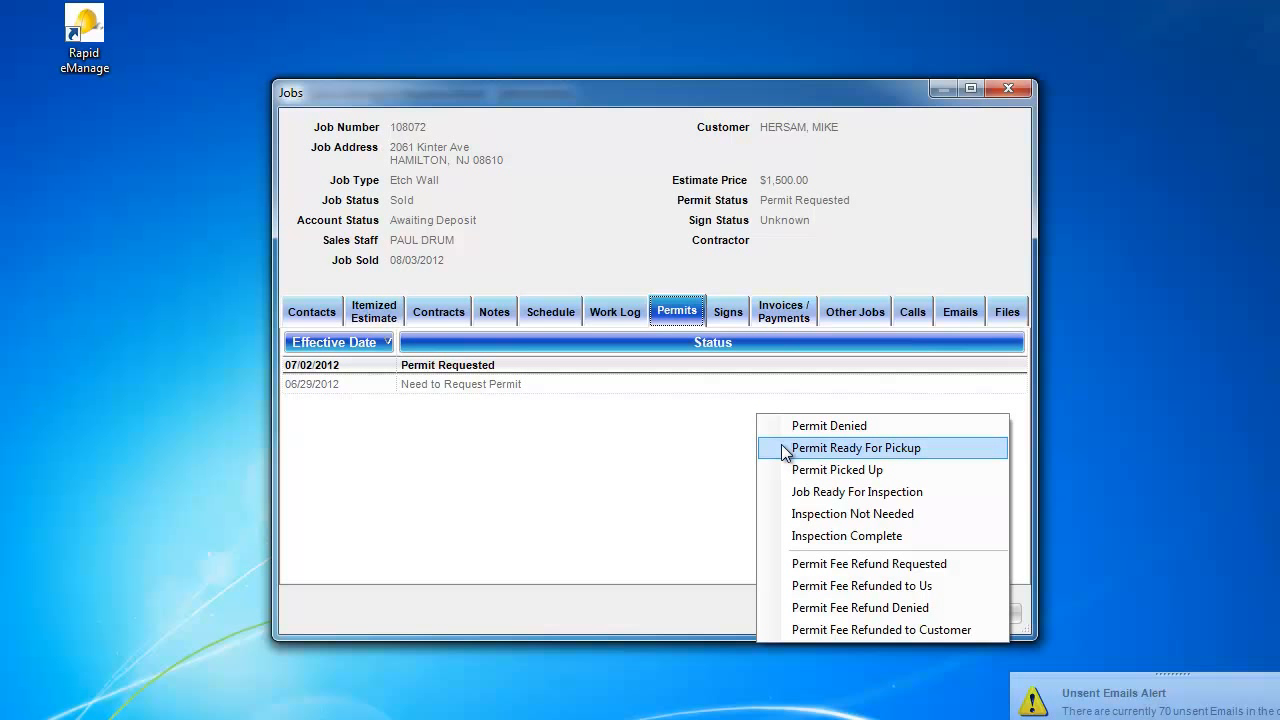
{"action": "left_click", "coordinate": [783, 447]}
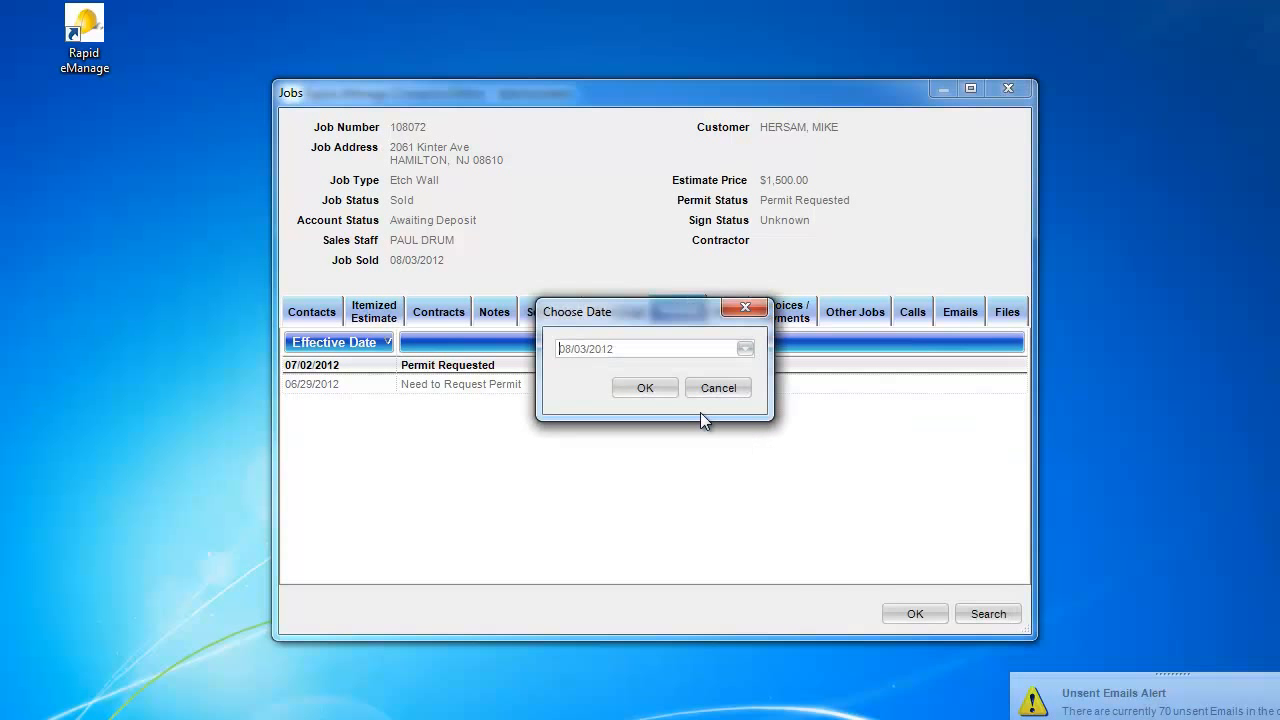
{"action": "left_click", "coordinate": [746, 349]}
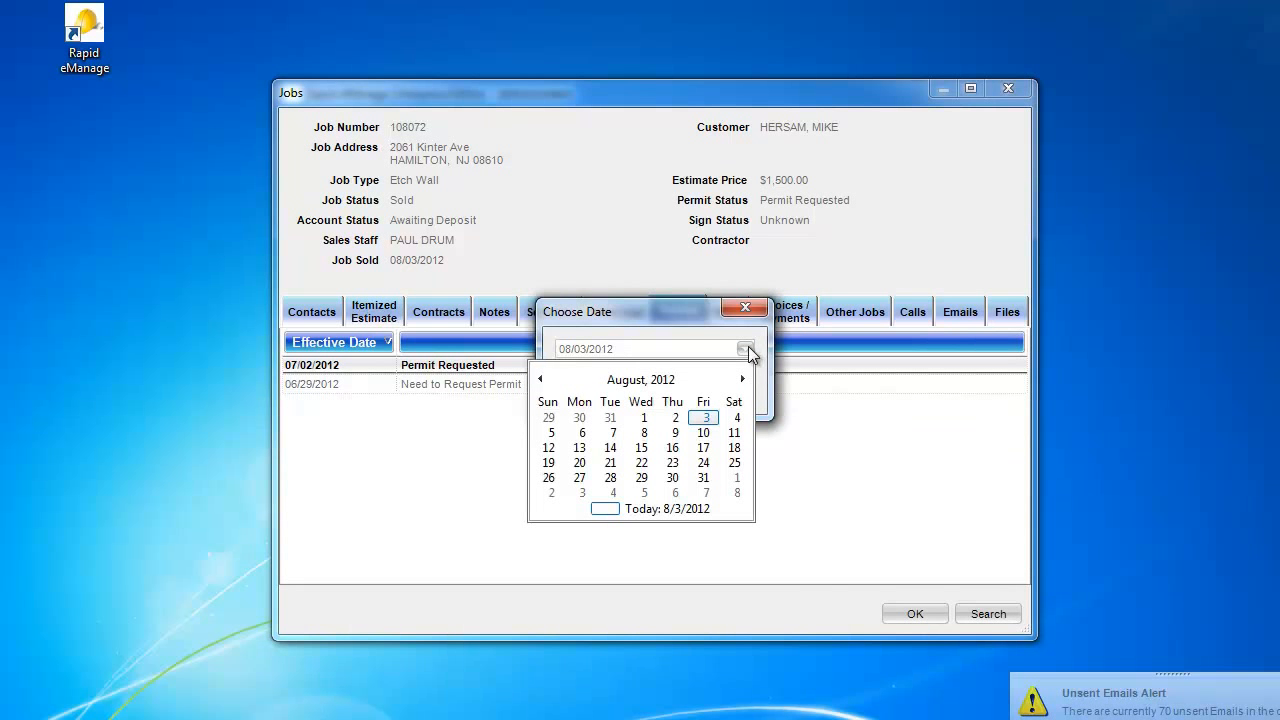
{"action": "left_click", "coordinate": [541, 380]}
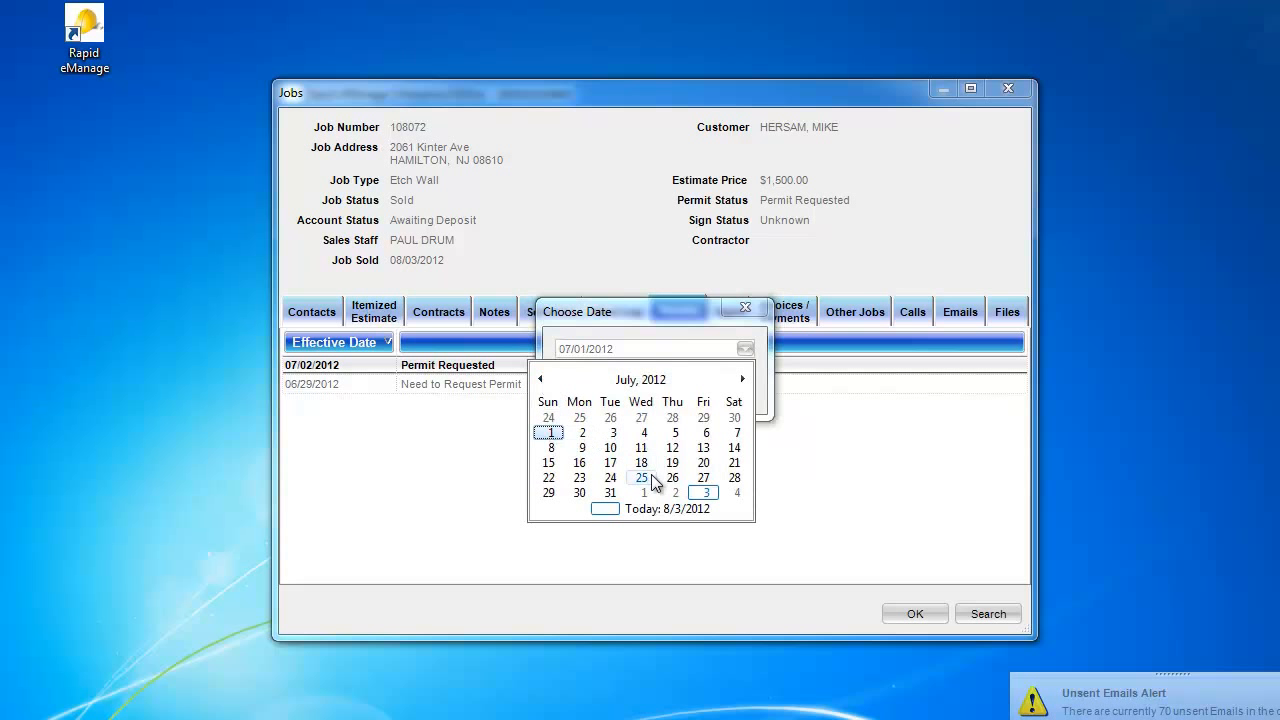
{"action": "left_click", "coordinate": [677, 433]}
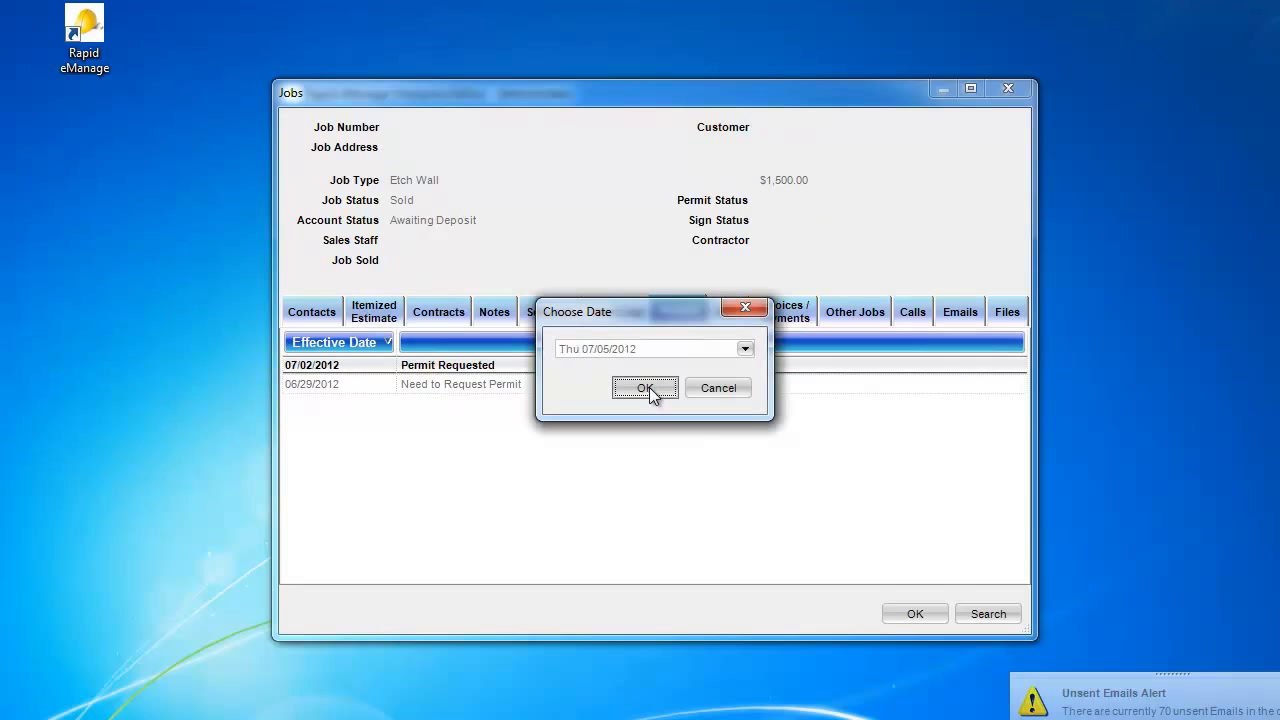
{"action": "left_click", "coordinate": [645, 388]}
Add a Permit Picked Up status dated 07/11/2012, then sort the permit history by effective date ascending.
{"action": "right_click", "coordinate": [744, 417]}
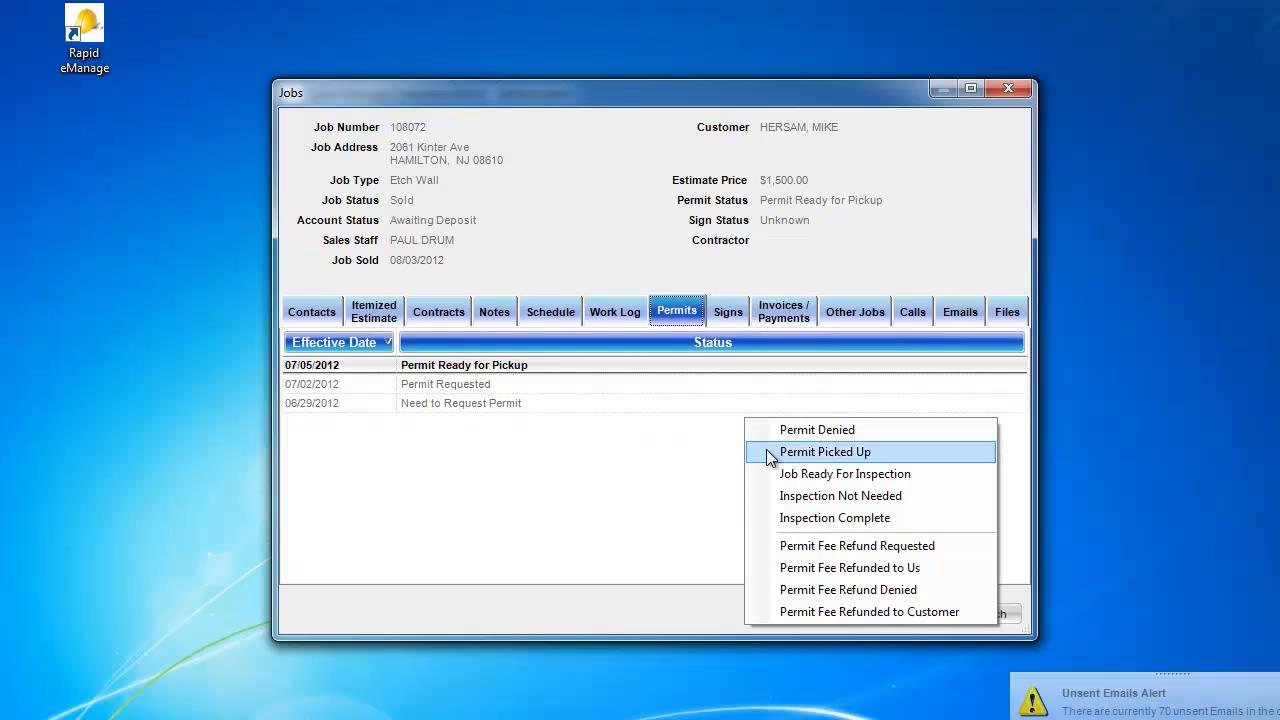
{"action": "left_click", "coordinate": [768, 452]}
{"action": "left_click", "coordinate": [745, 350]}
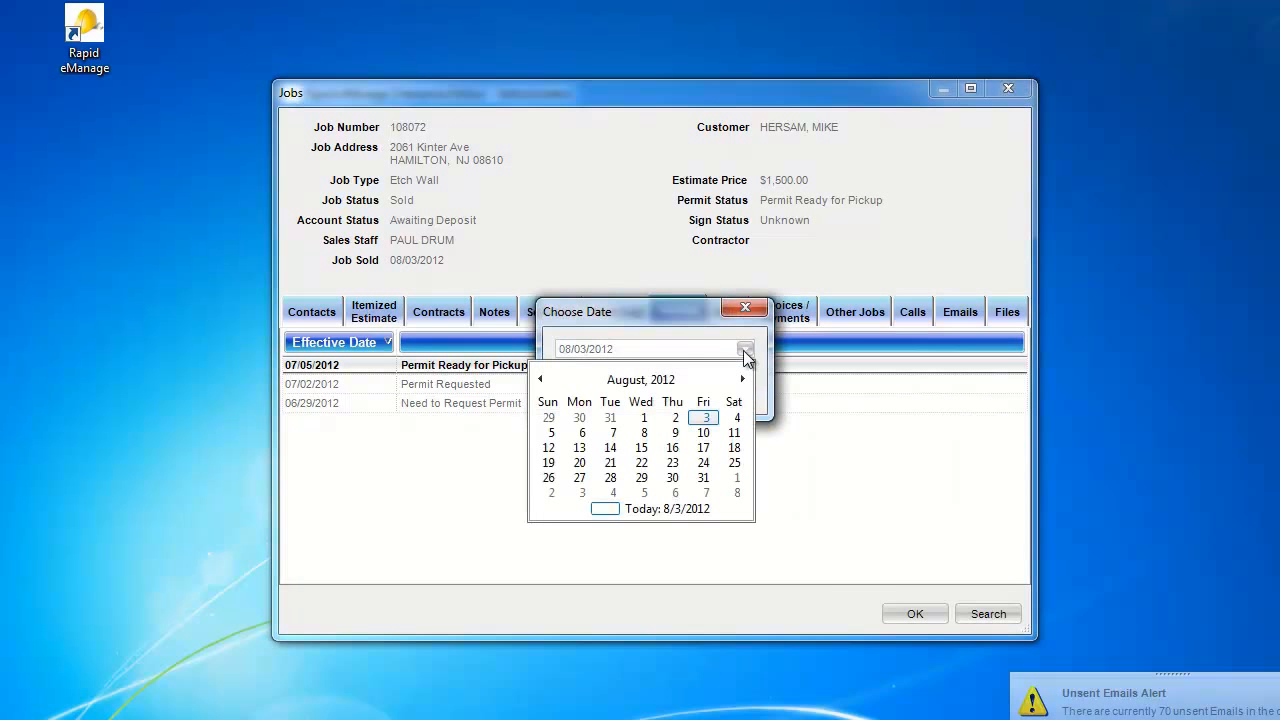
{"action": "left_click", "coordinate": [541, 380]}
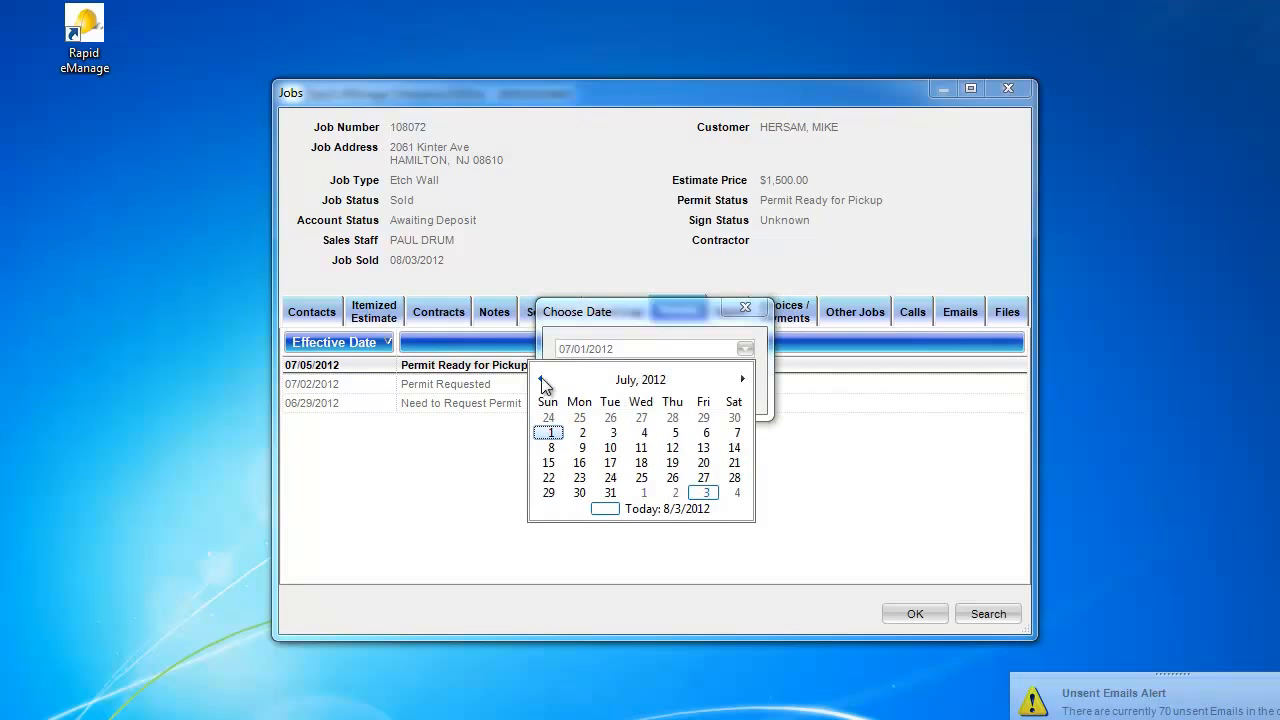
{"action": "left_click", "coordinate": [645, 450]}
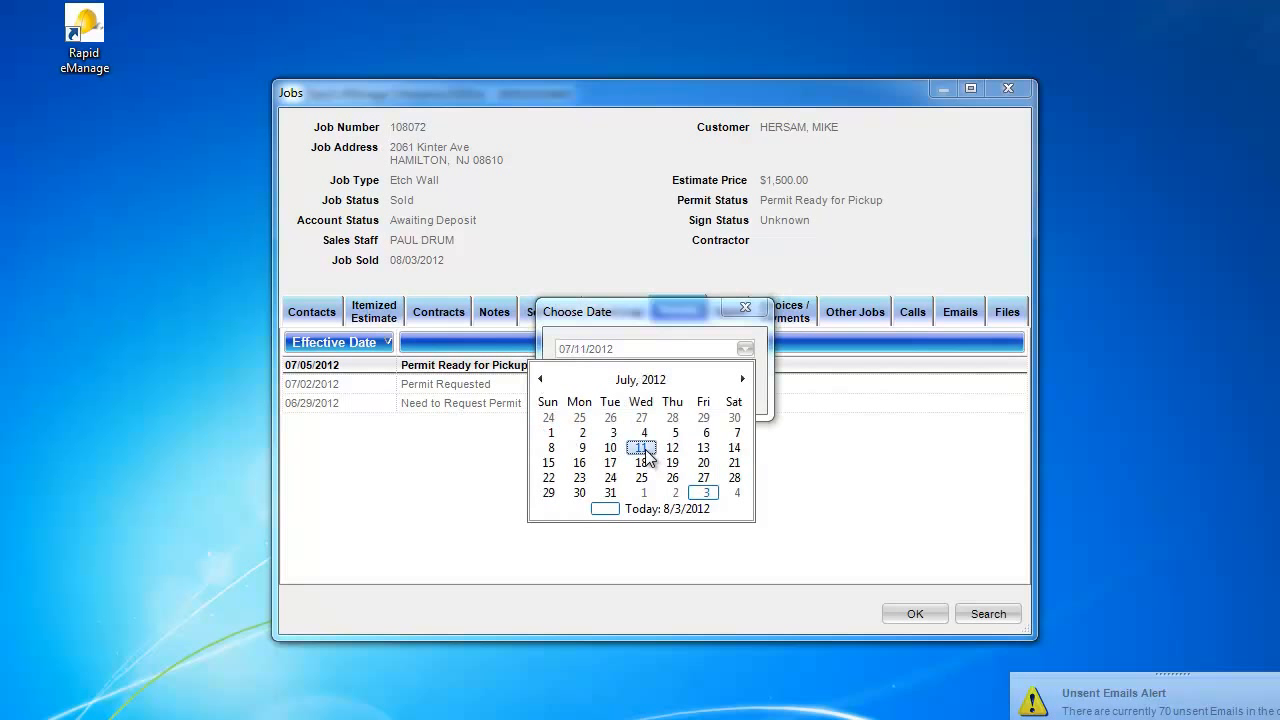
{"action": "left_click", "coordinate": [651, 388]}
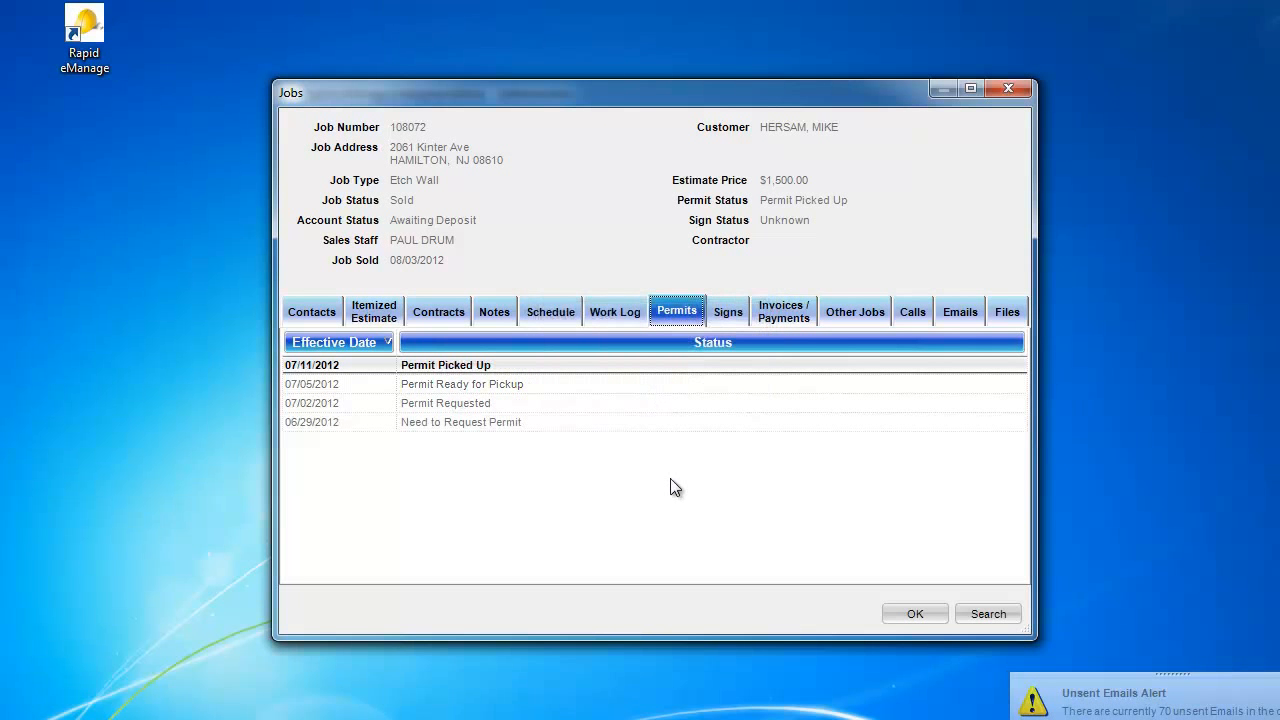
{"action": "left_click", "coordinate": [388, 343]}
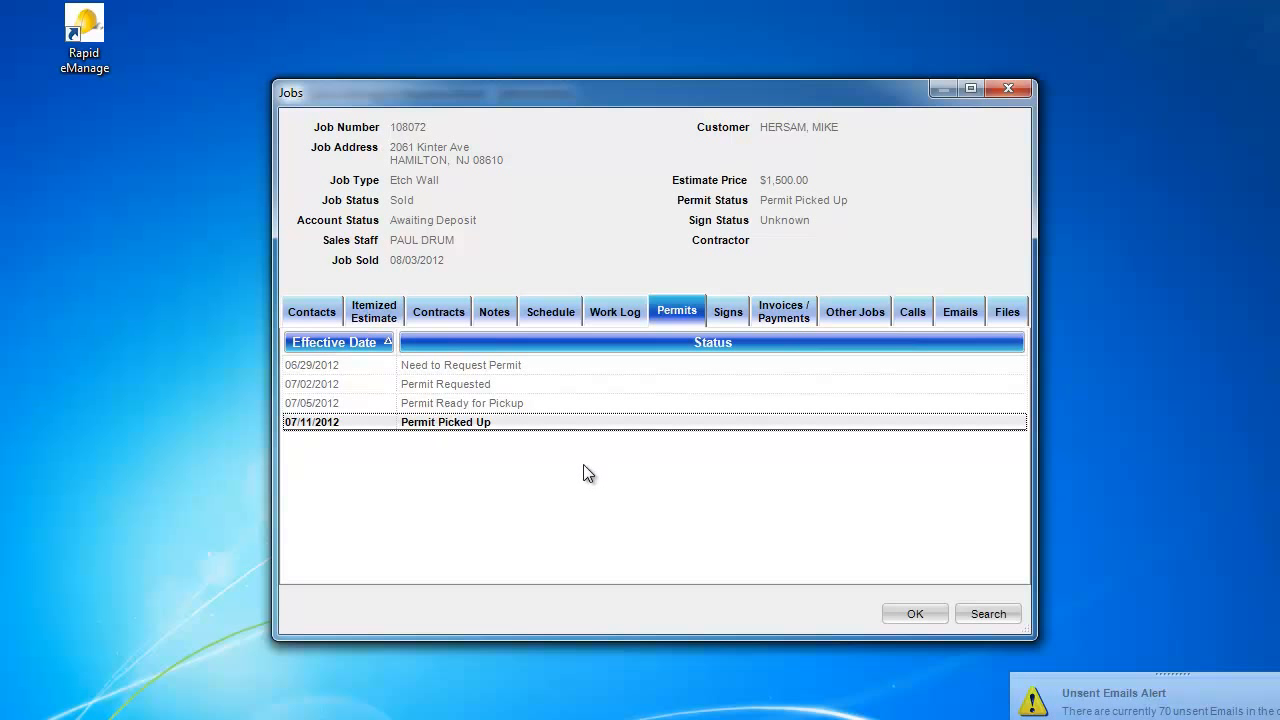
On the Notes tab, add a General Note reading "Permit cost: $299.00.".
{"action": "right_click", "coordinate": [774, 477]}
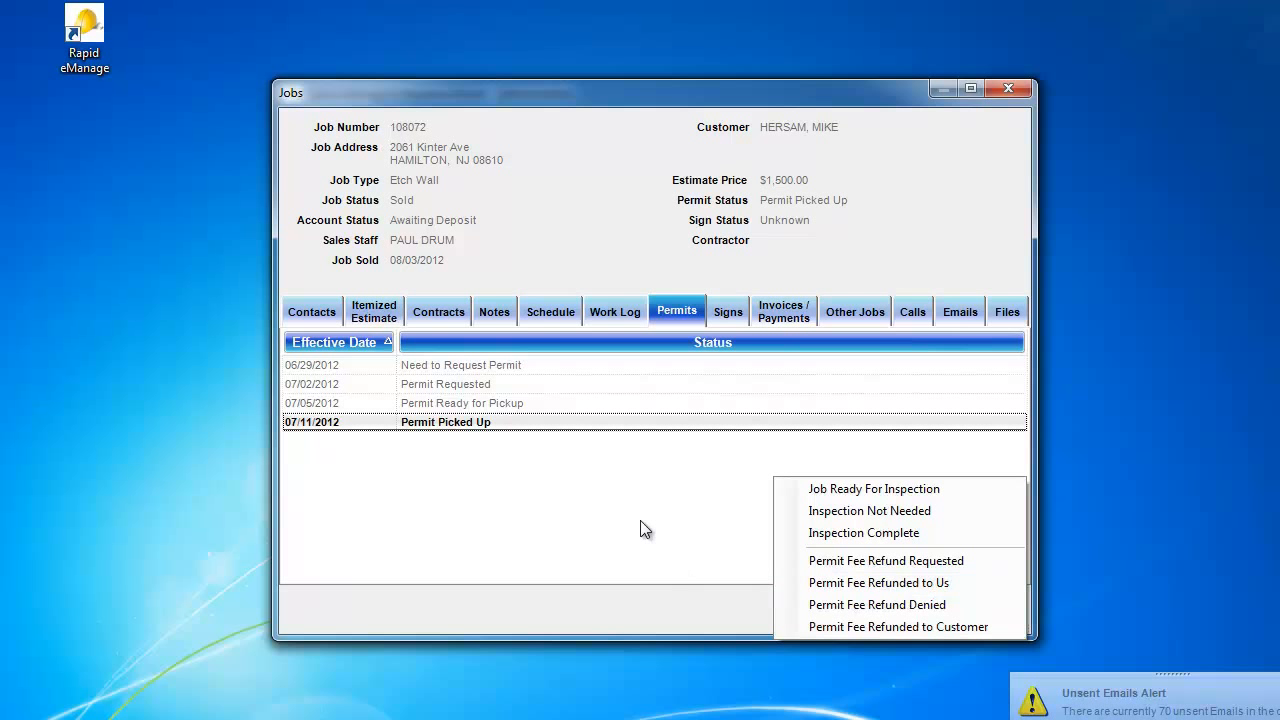
{"action": "left_click", "coordinate": [531, 480]}
{"action": "left_click", "coordinate": [495, 313]}
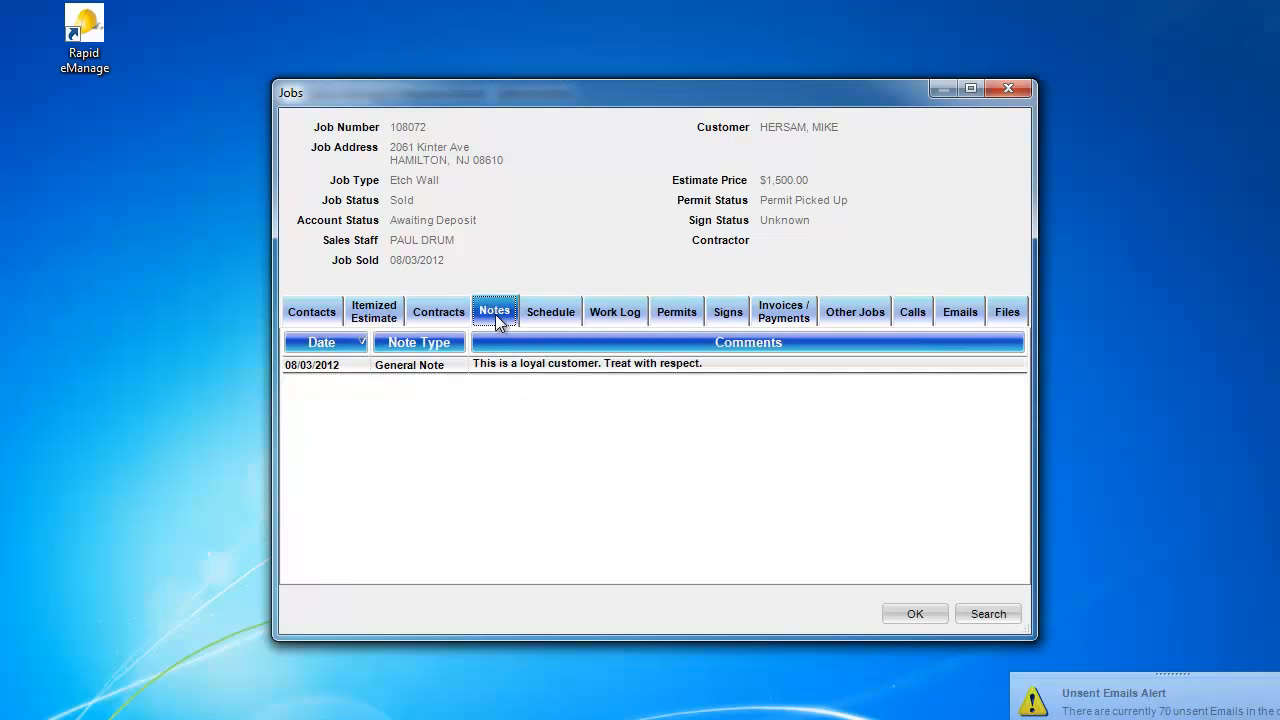
{"action": "right_click", "coordinate": [549, 422]}
{"action": "left_click", "coordinate": [566, 434]}
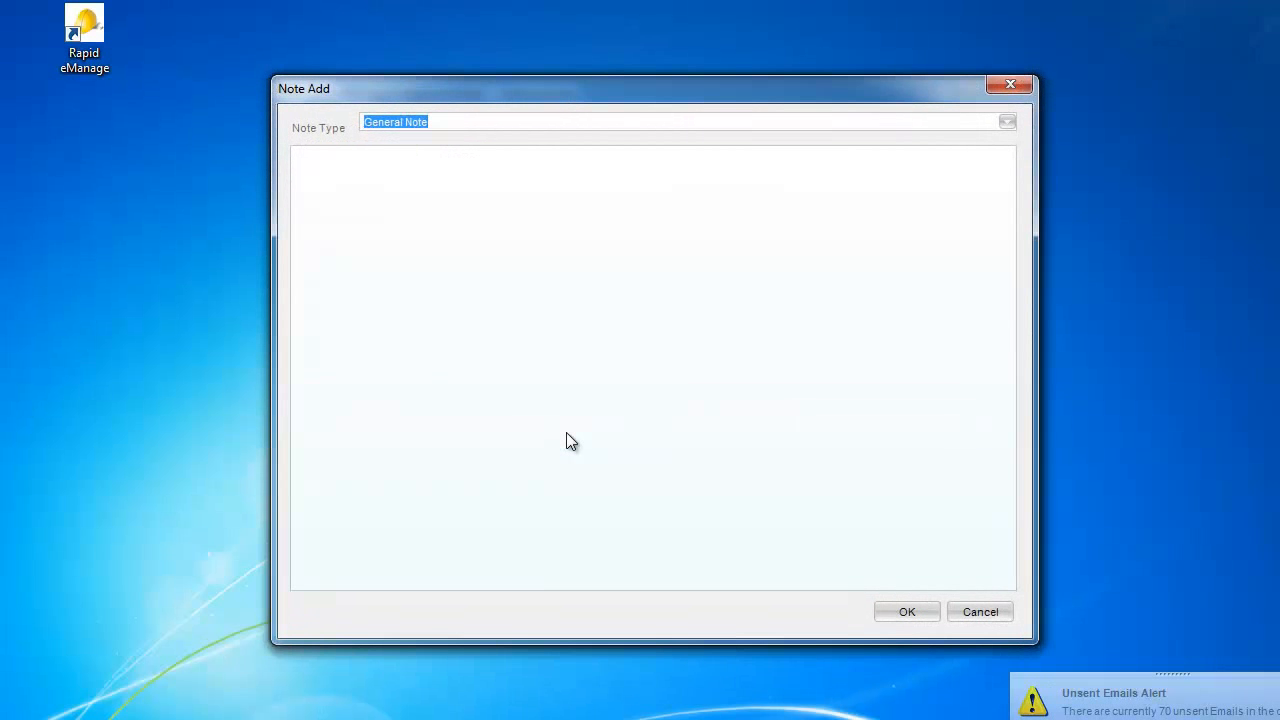
{"action": "left_click", "coordinate": [444, 184]}
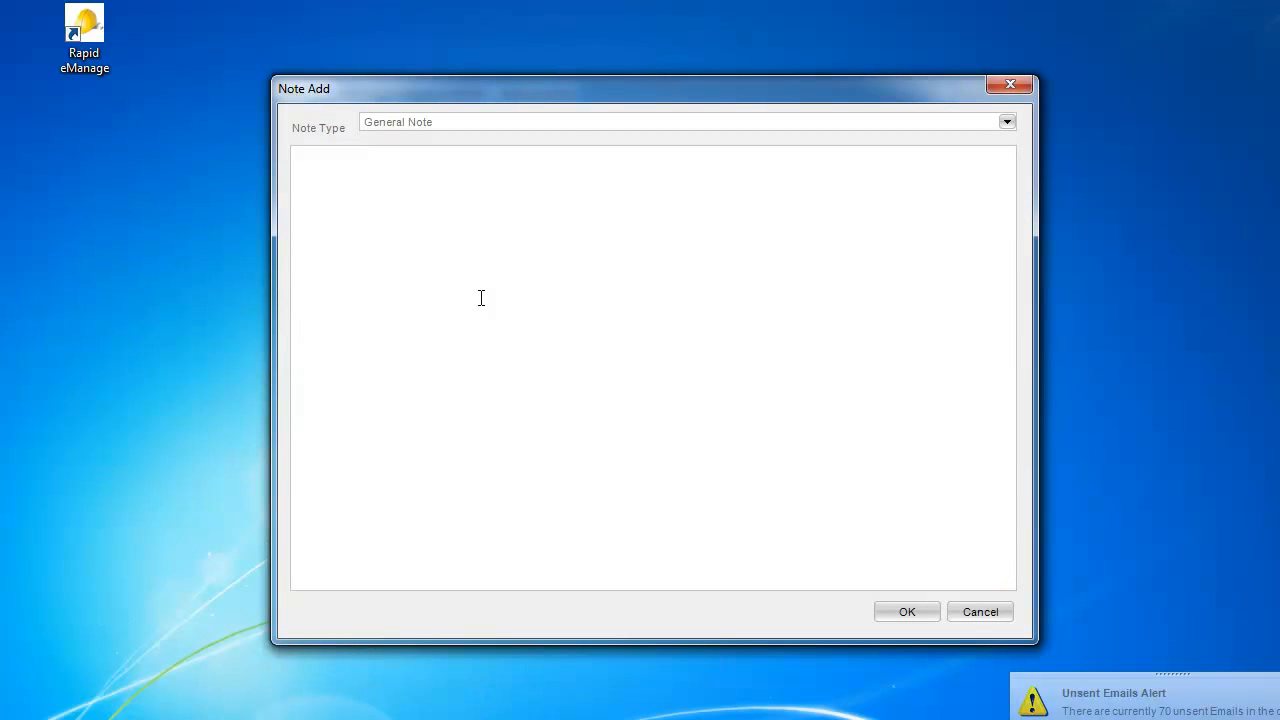
{"action": "type", "text": "Permit cost: $299.00."}
{"action": "left_click", "coordinate": [910, 613]}
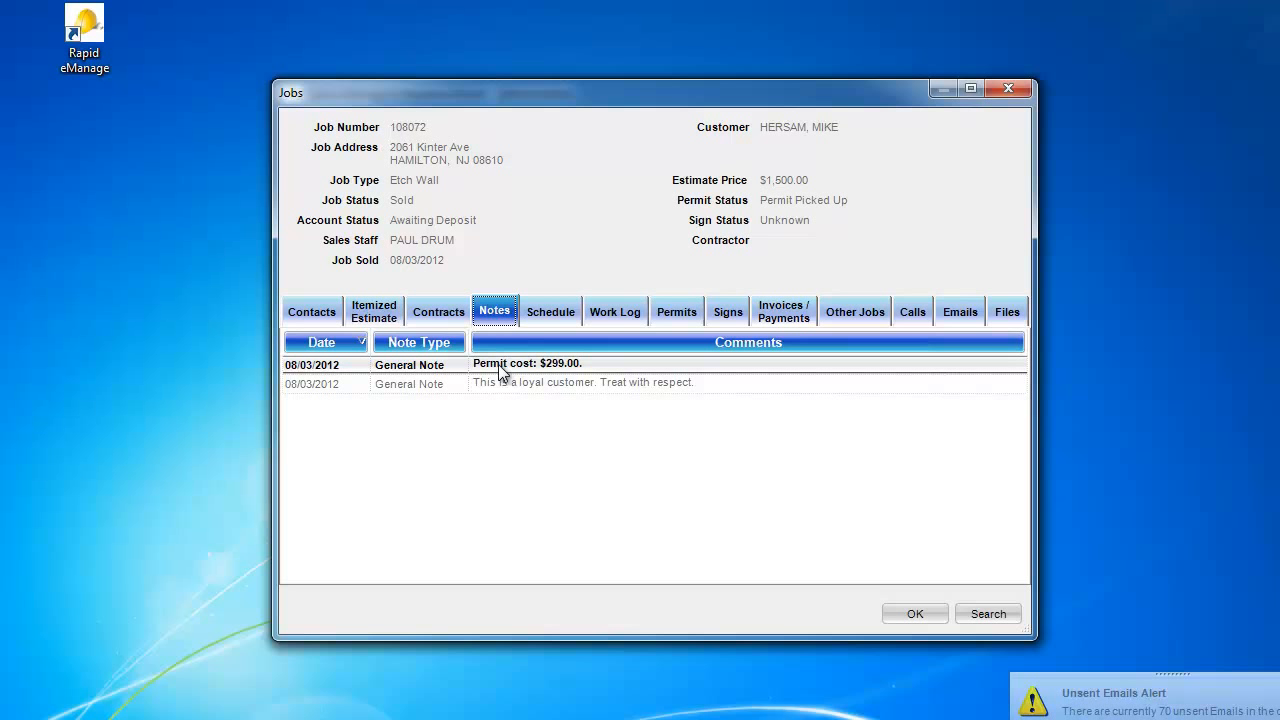
{"action": "right_click", "coordinate": [826, 437]}
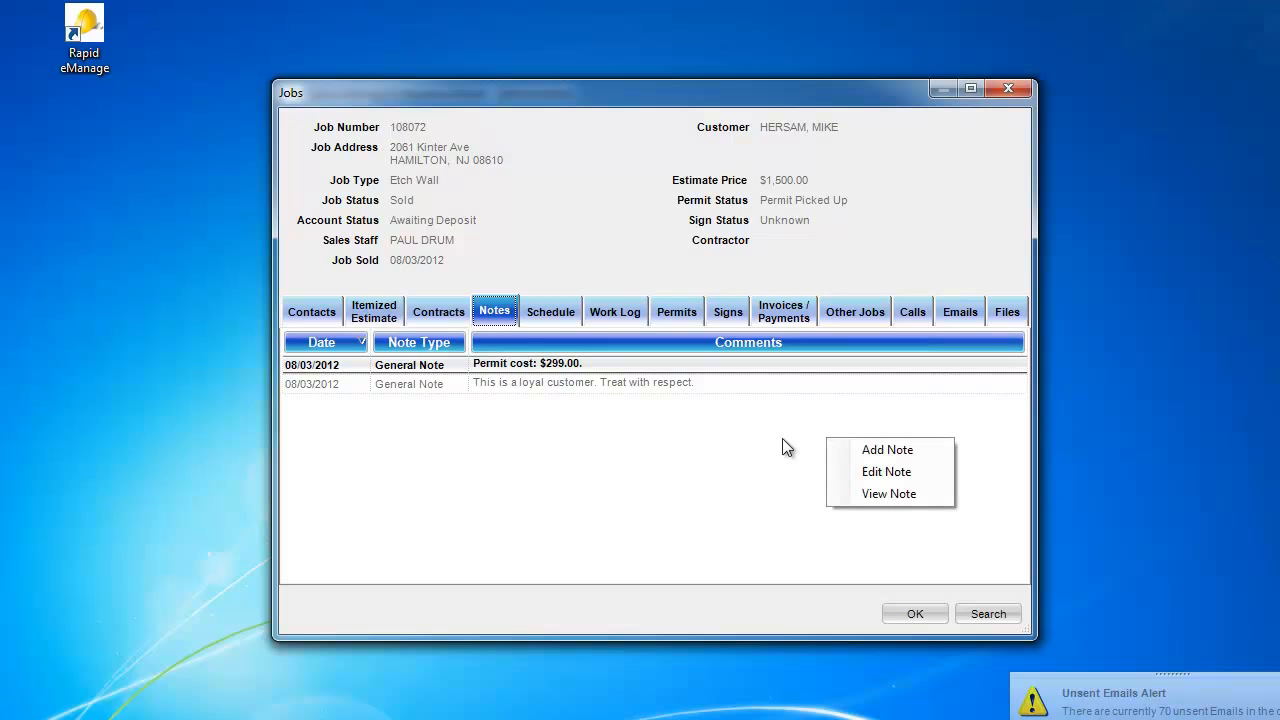
{"action": "left_click", "coordinate": [662, 420]}
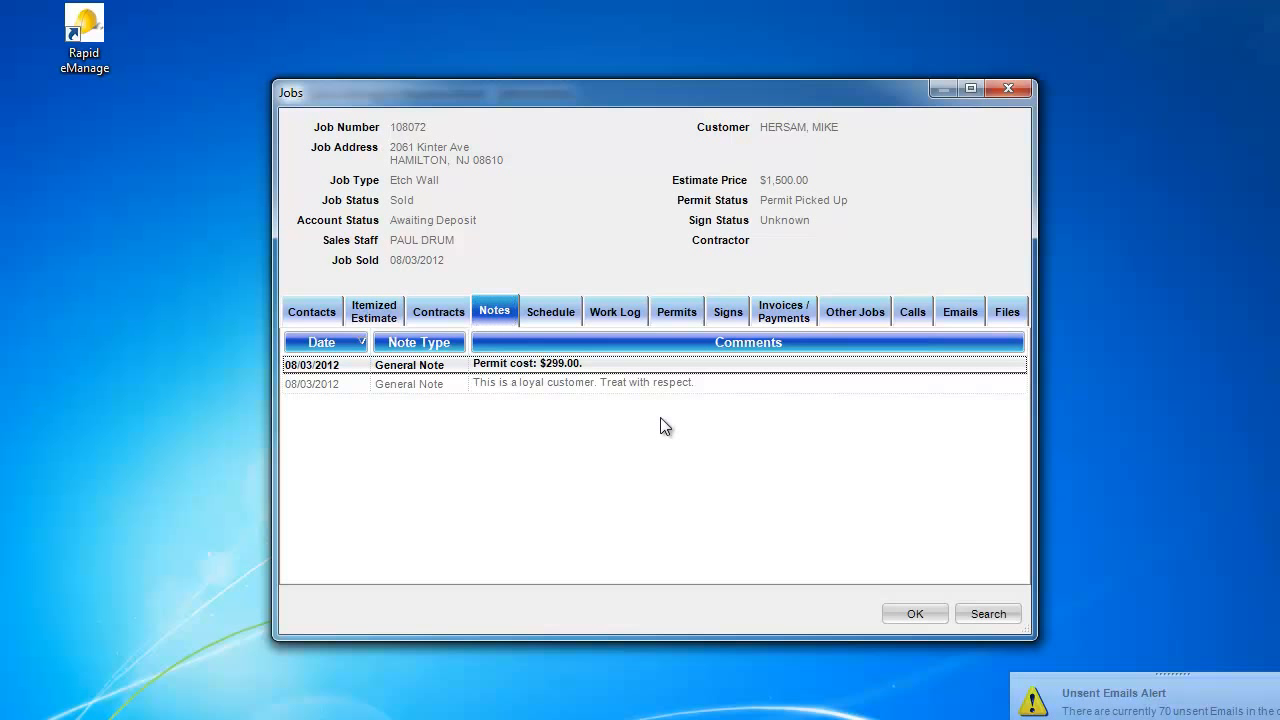
{"action": "left_click", "coordinate": [677, 312]}
{"action": "right_click", "coordinate": [808, 470]}
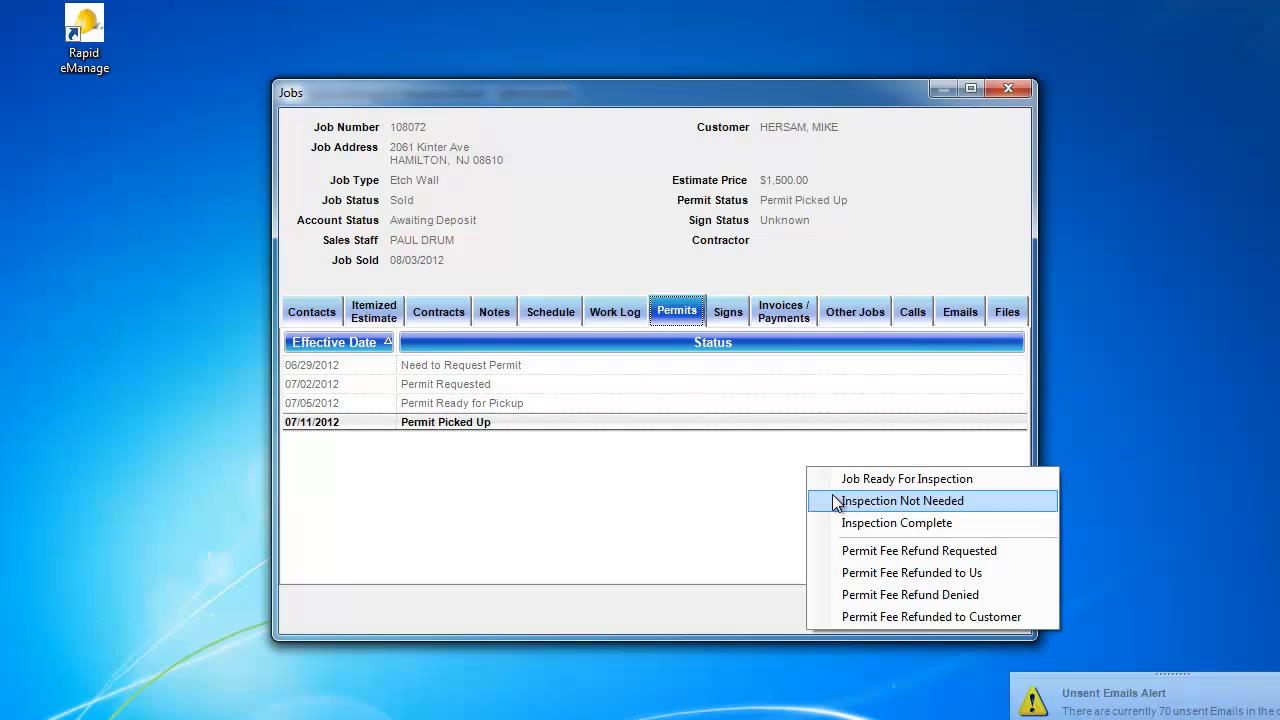
{"action": "left_click", "coordinate": [740, 500]}
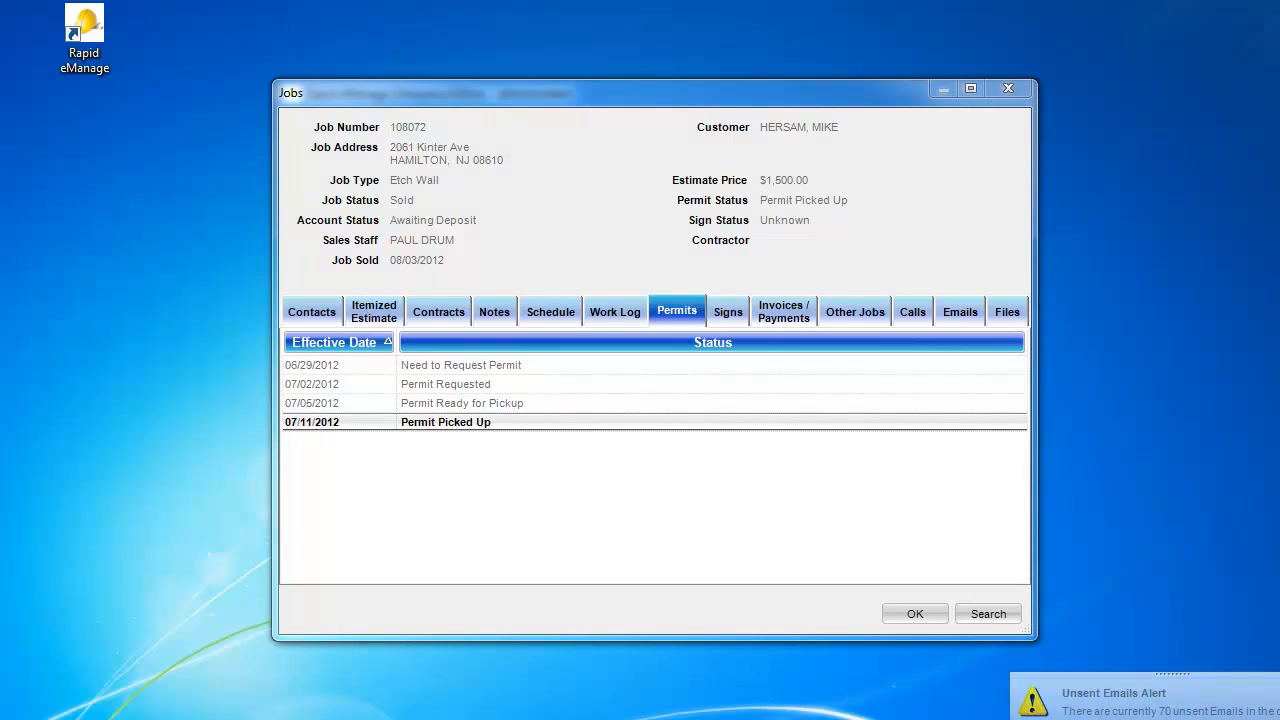
On the Schedule tab, set a work date of 08/03/2012 in the Morning.
{"action": "left_click", "coordinate": [553, 317]}
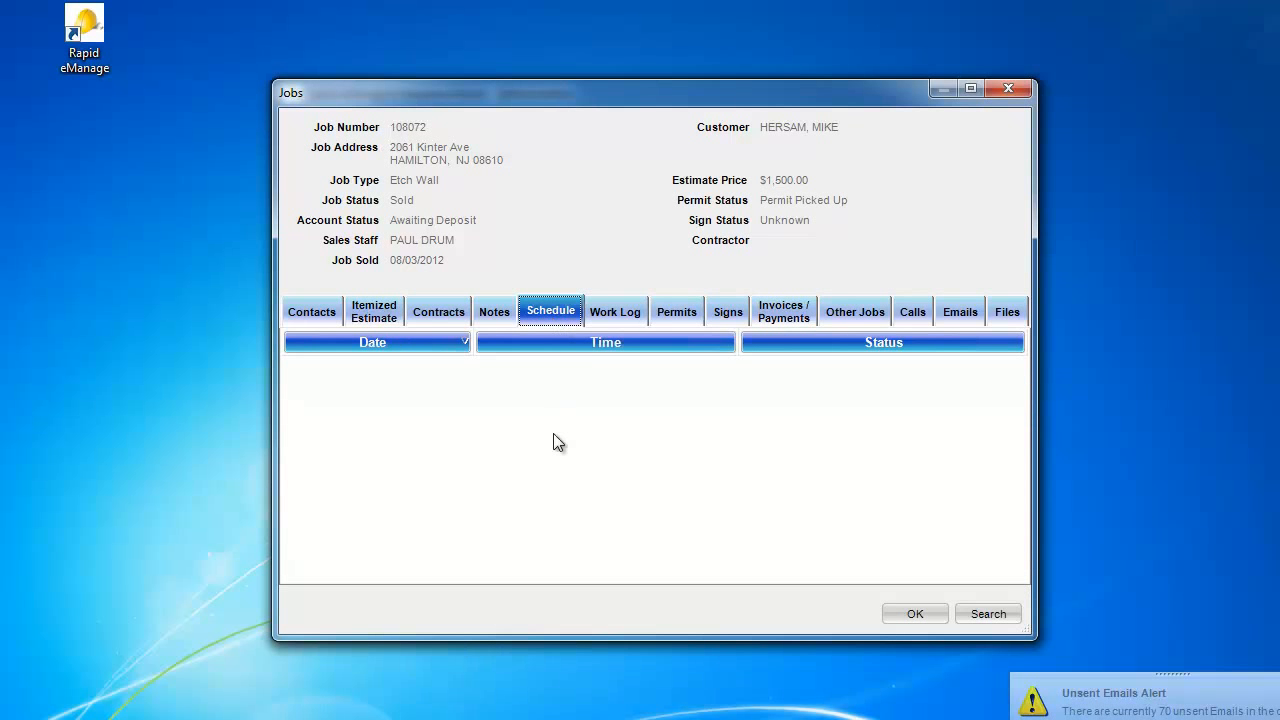
{"action": "right_click", "coordinate": [621, 391]}
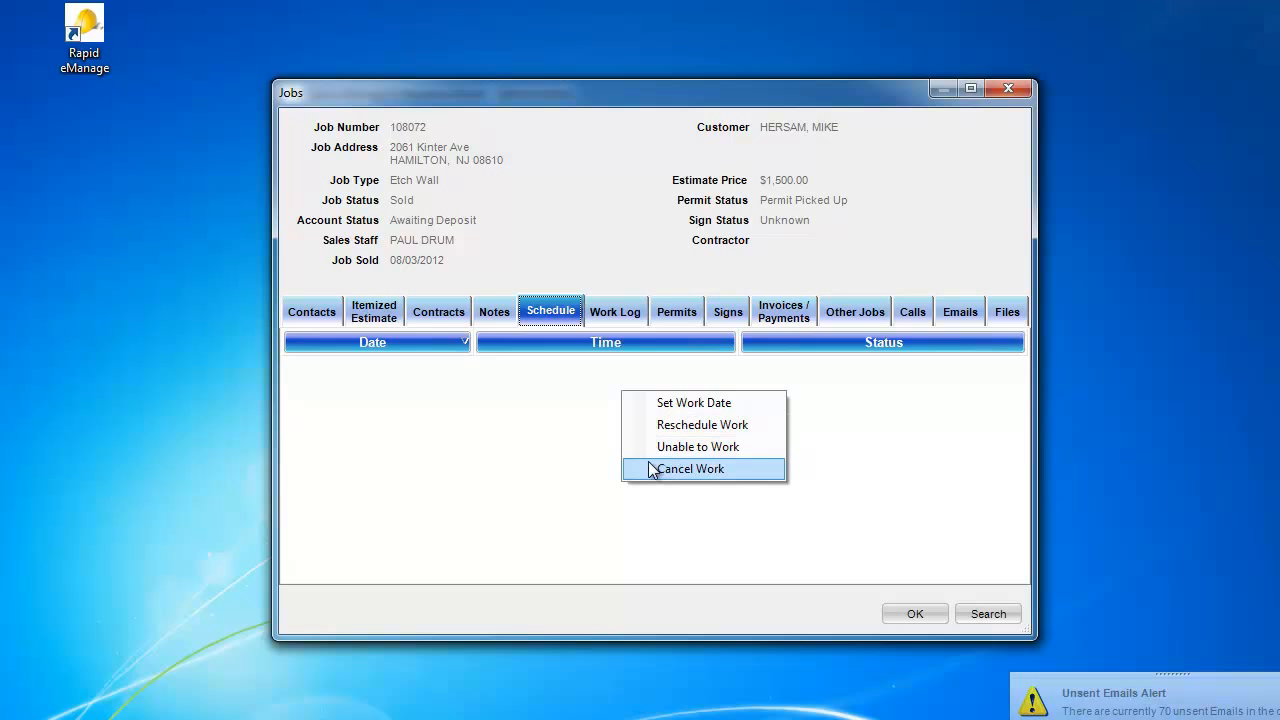
{"action": "left_click", "coordinate": [651, 403]}
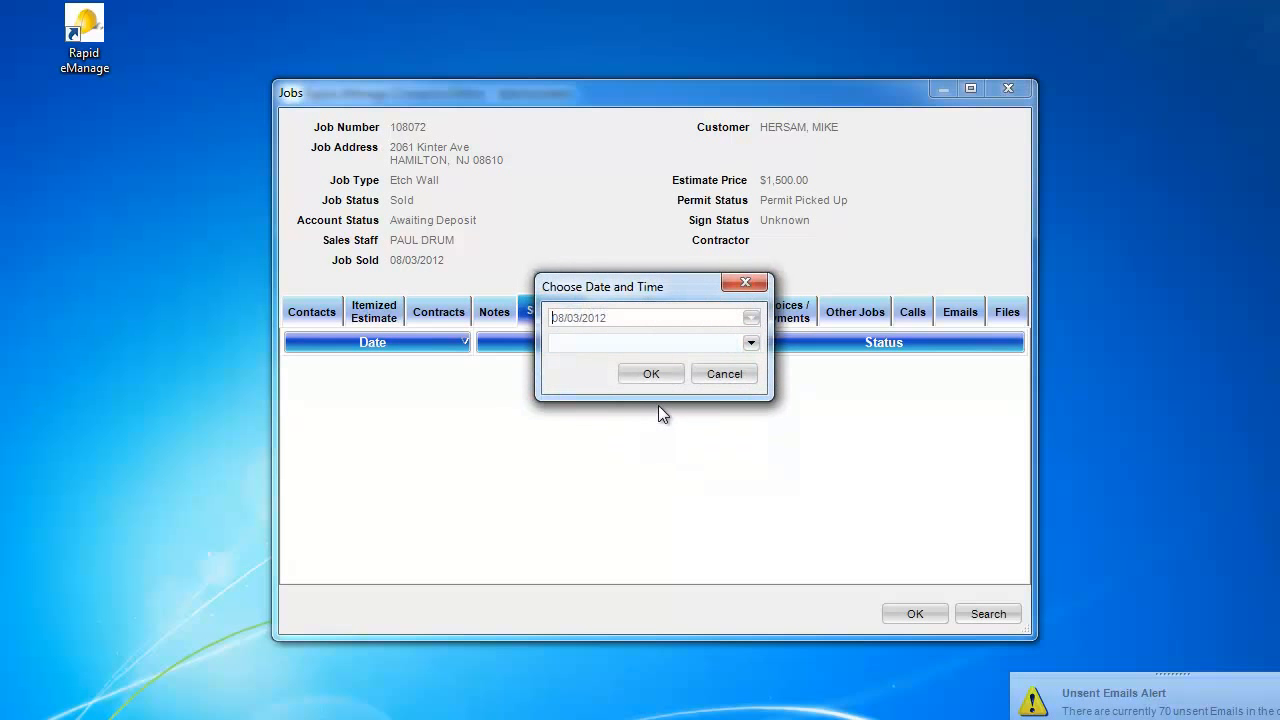
{"action": "left_click", "coordinate": [750, 343]}
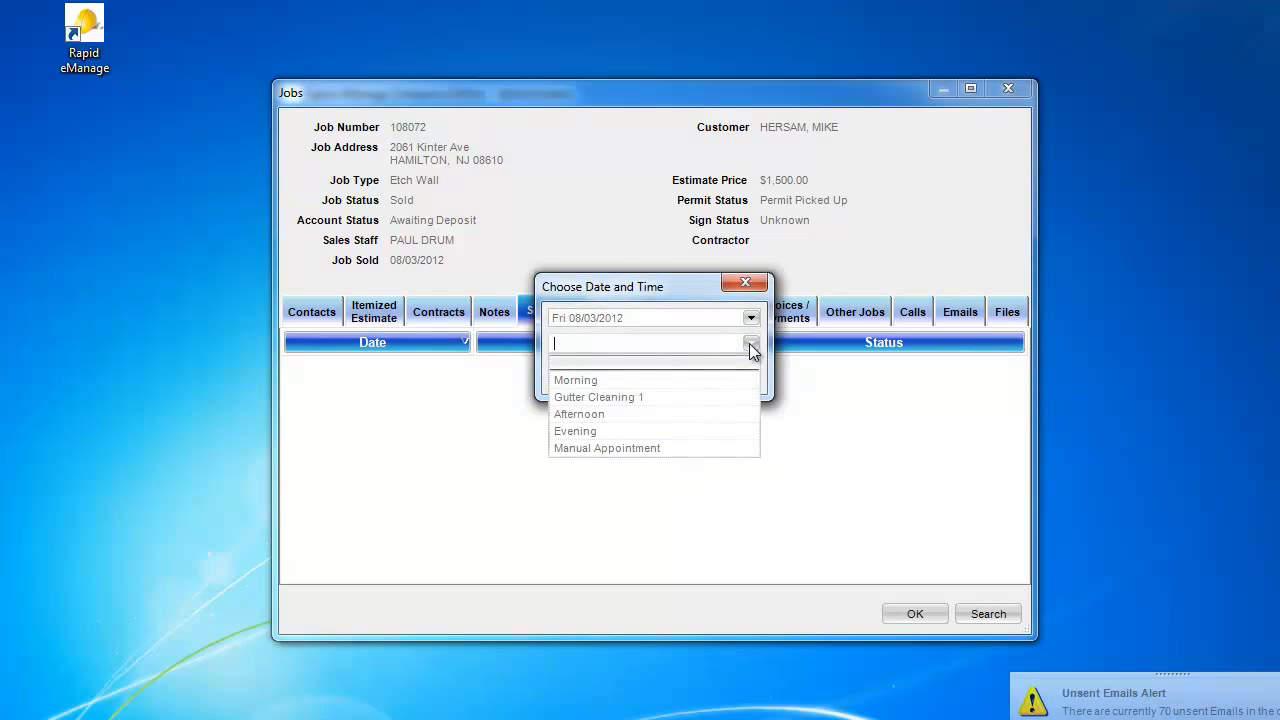
{"action": "left_click", "coordinate": [690, 375]}
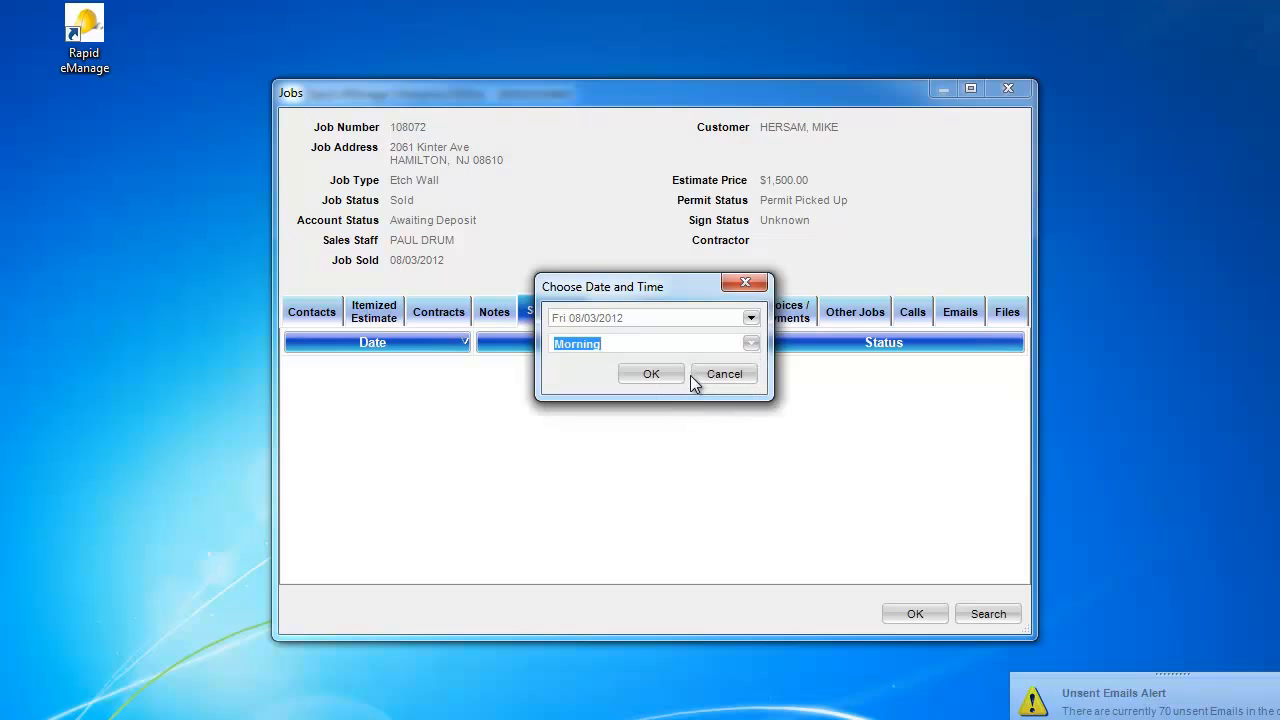
{"action": "left_click", "coordinate": [640, 373]}
Set another work date of 08/06/2012 in the Afternoon.
{"action": "right_click", "coordinate": [616, 401]}
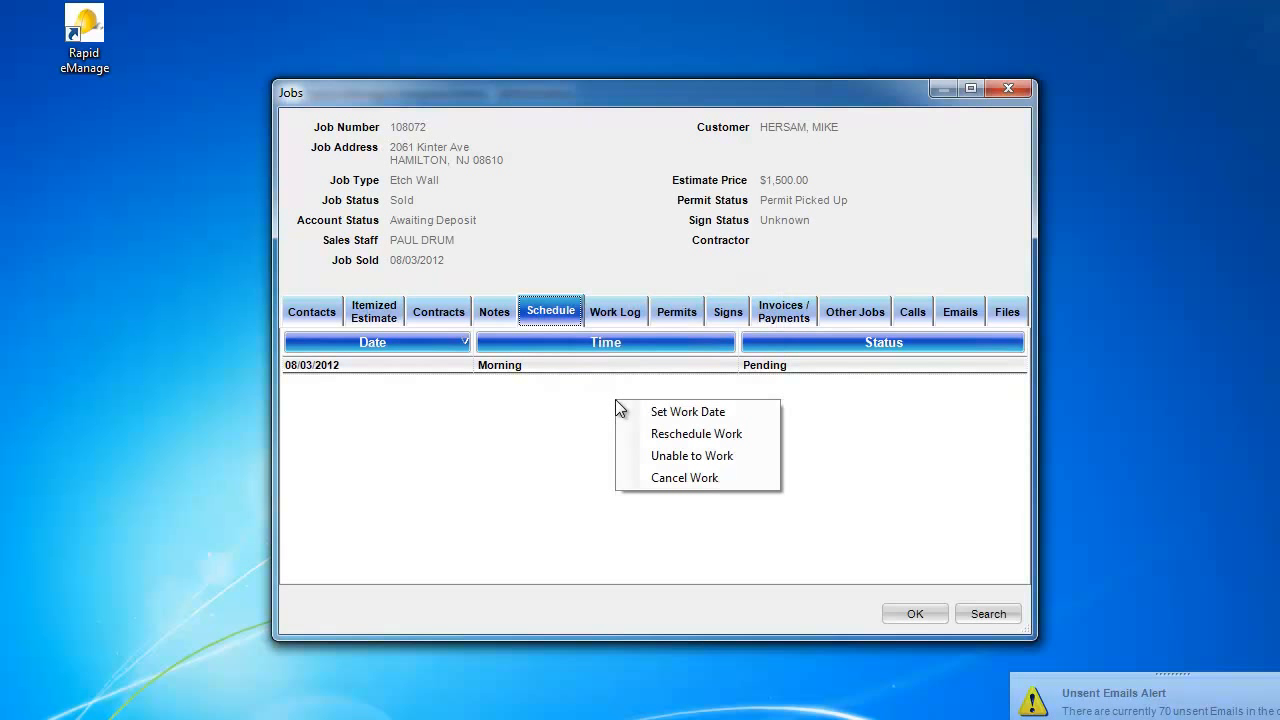
{"action": "left_click", "coordinate": [655, 410]}
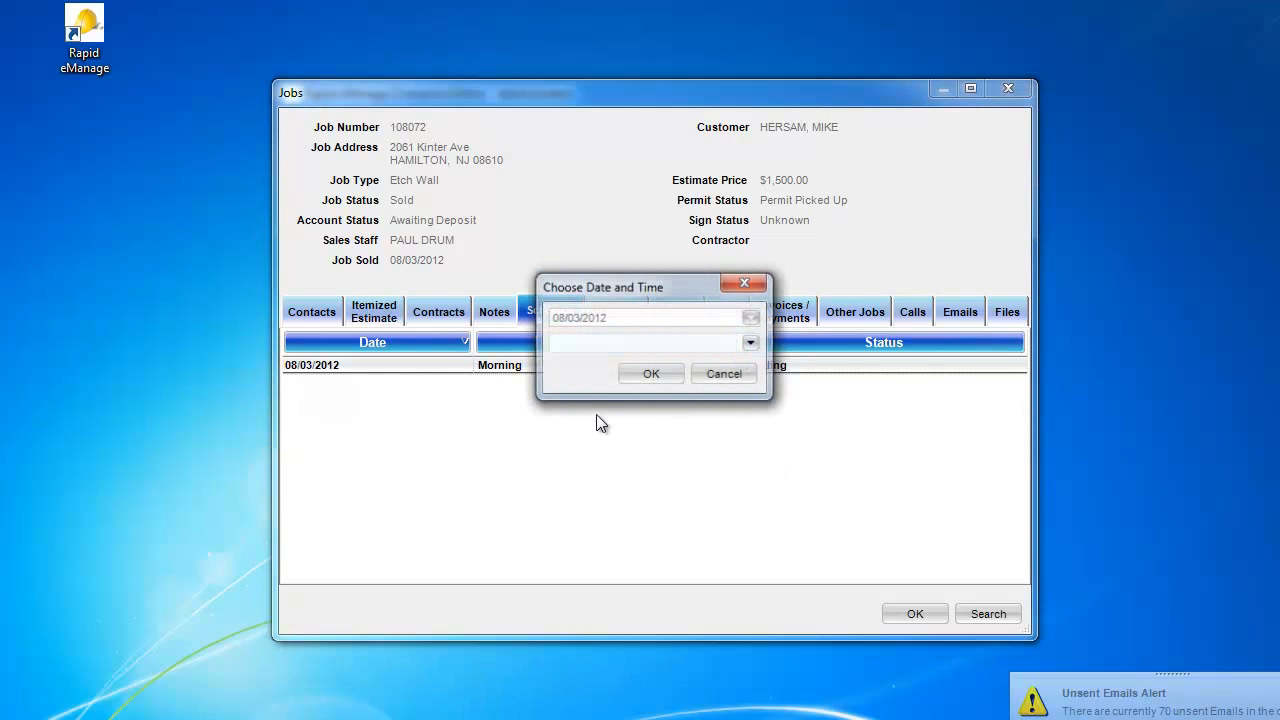
{"action": "left_click", "coordinate": [750, 318]}
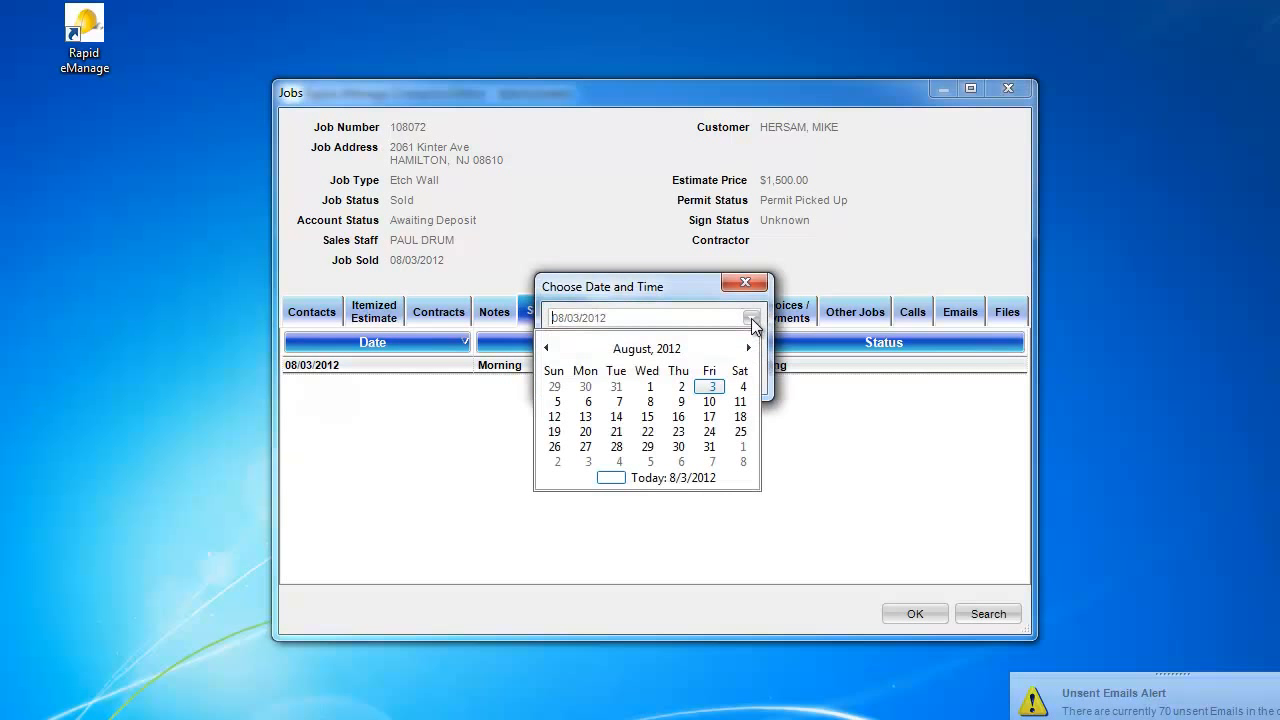
{"action": "left_click", "coordinate": [590, 397]}
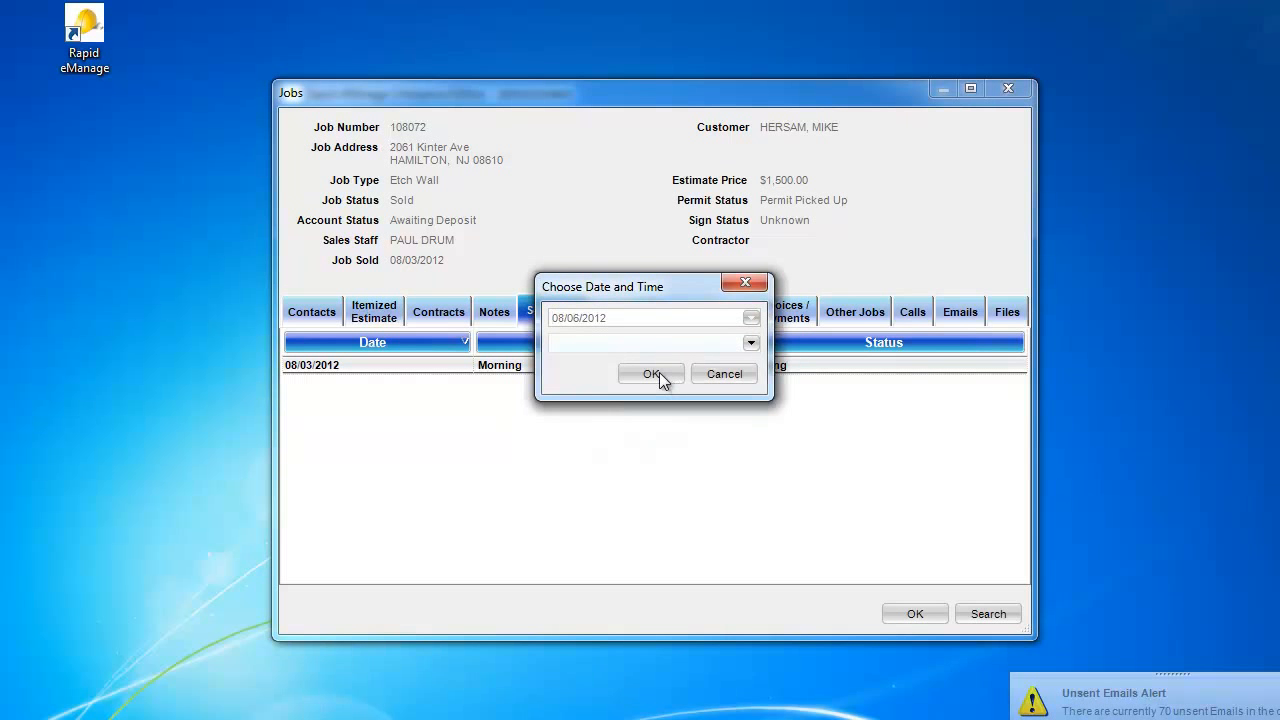
{"action": "left_click", "coordinate": [751, 343]}
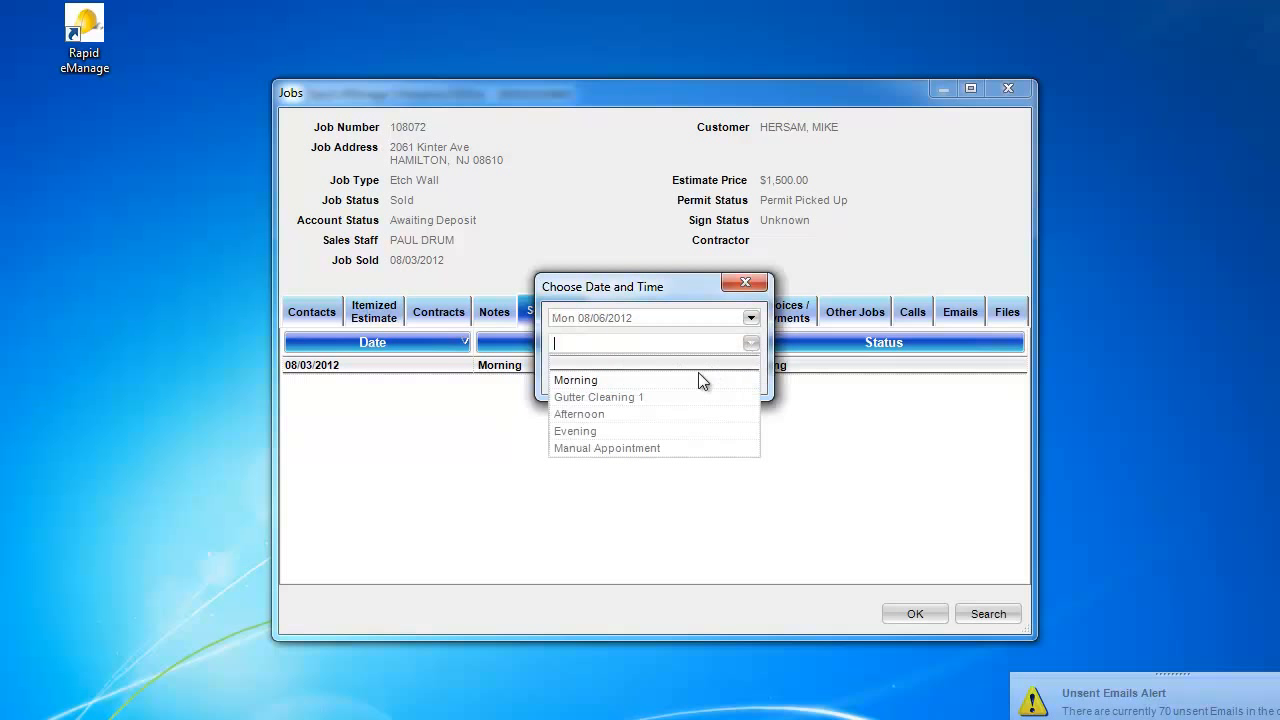
{"action": "left_click", "coordinate": [684, 414]}
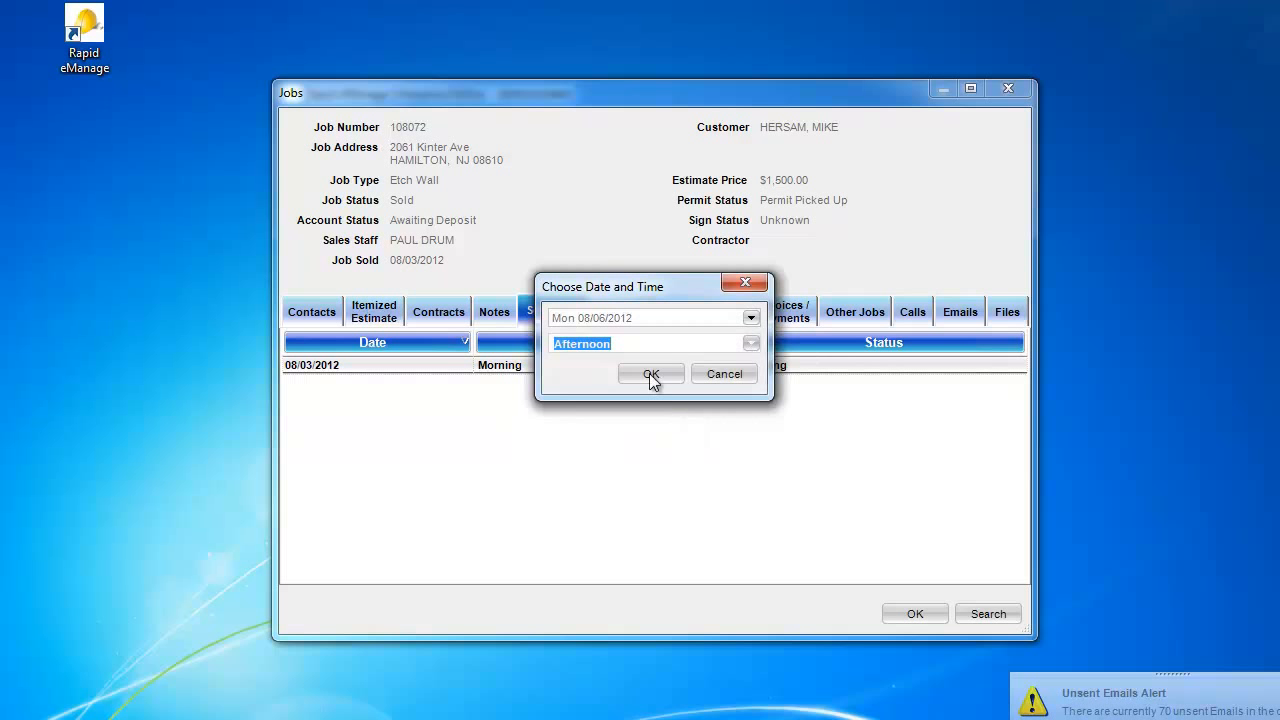
{"action": "left_click", "coordinate": [649, 373]}
Set a work date of 08/07/2012 in the Morning, then sort the schedule by date ascending.
{"action": "right_click", "coordinate": [681, 427]}
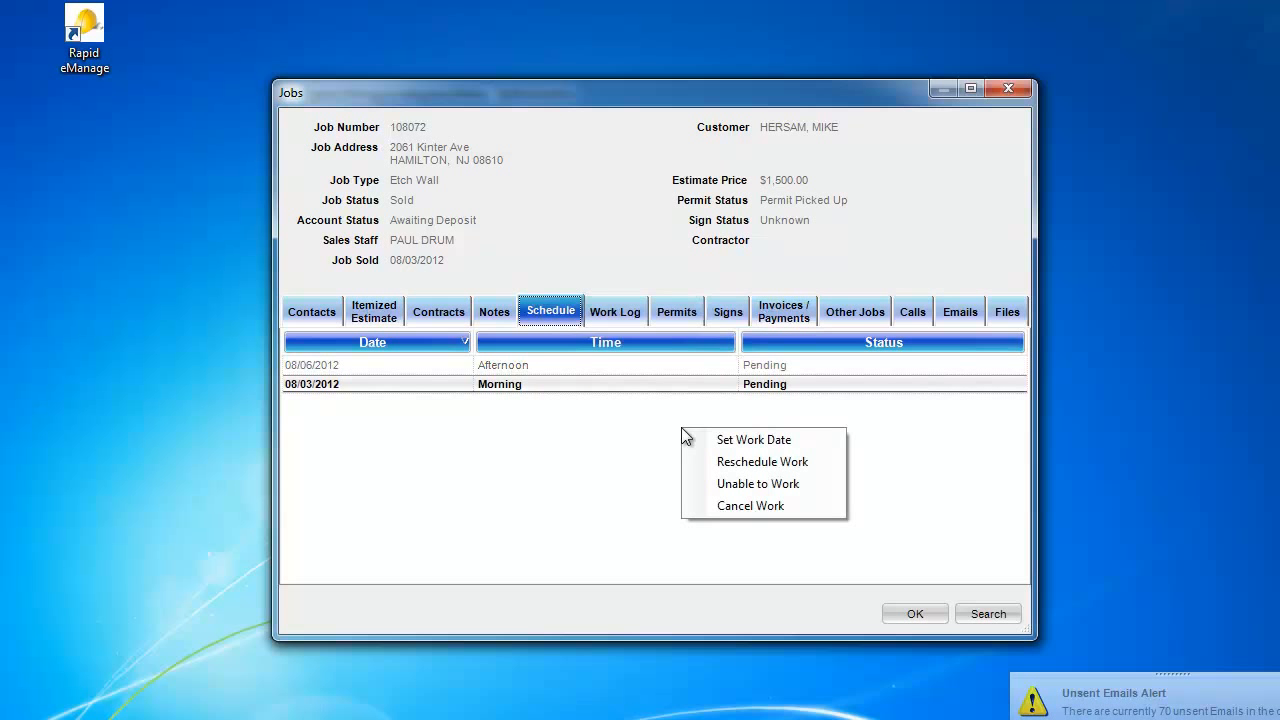
{"action": "left_click", "coordinate": [699, 439]}
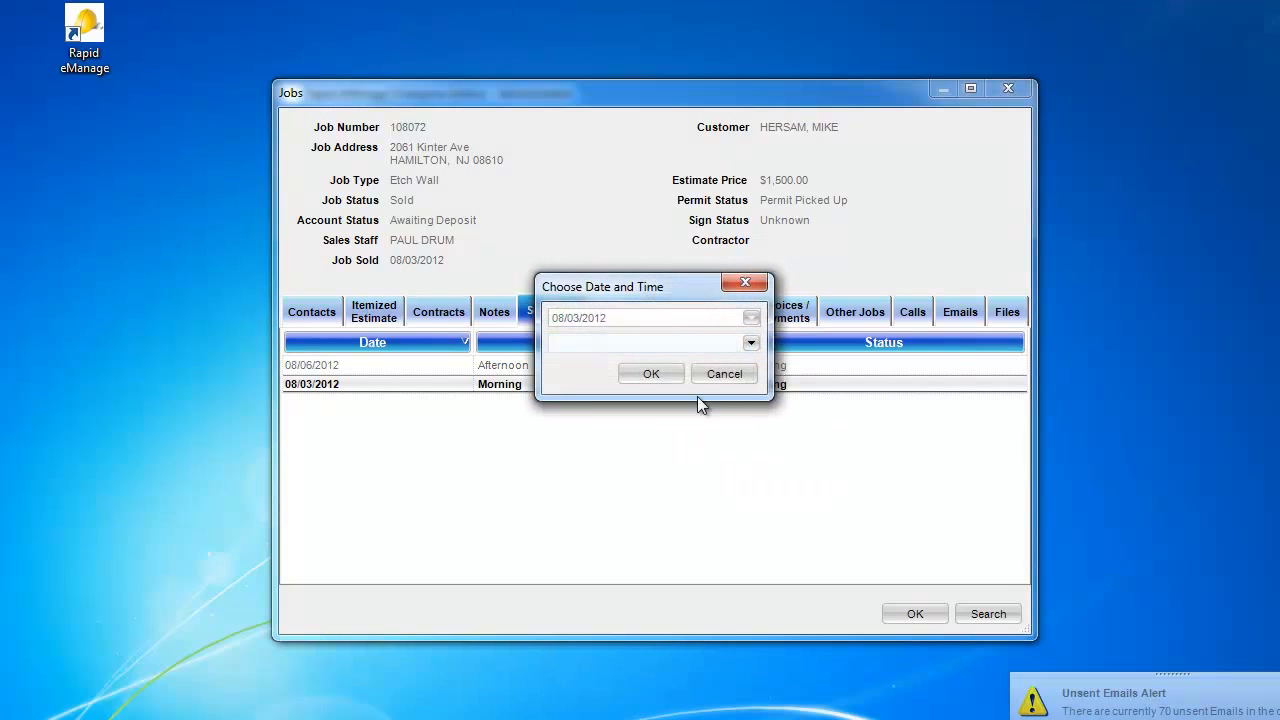
{"action": "left_click", "coordinate": [751, 317]}
{"action": "left_click", "coordinate": [619, 401]}
{"action": "left_click", "coordinate": [751, 343]}
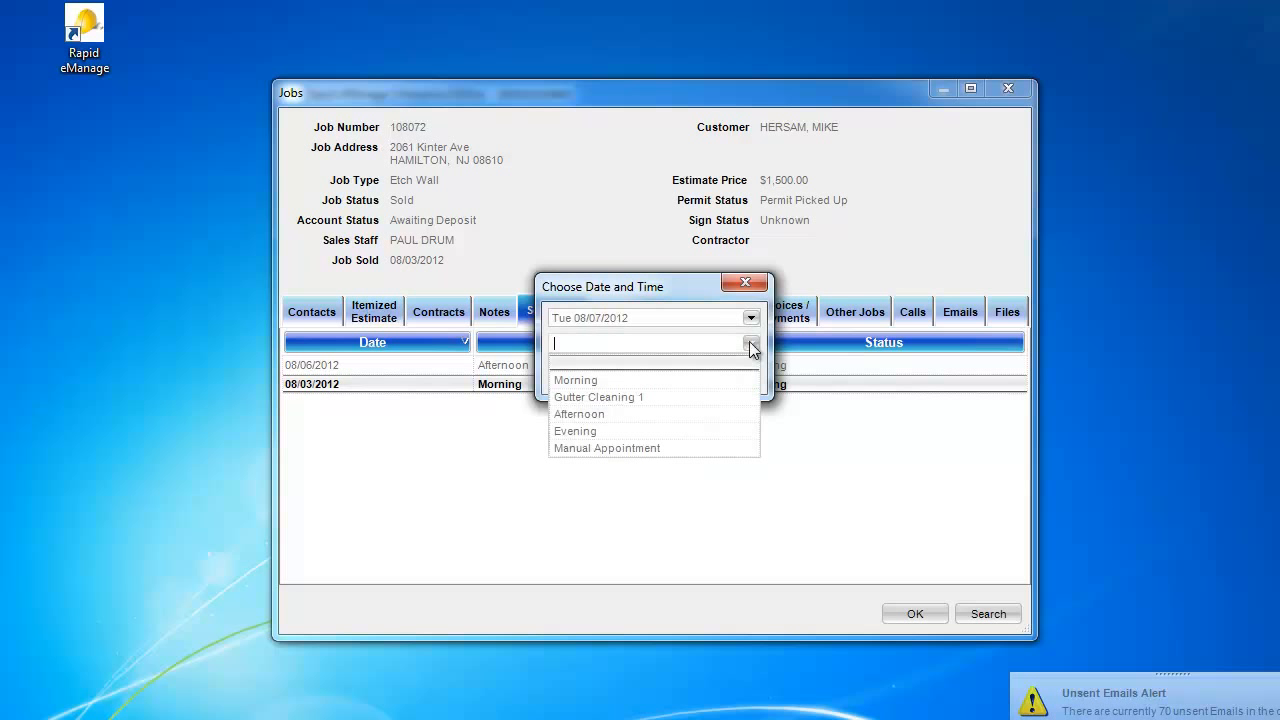
{"action": "left_click", "coordinate": [683, 384]}
{"action": "left_click", "coordinate": [657, 372]}
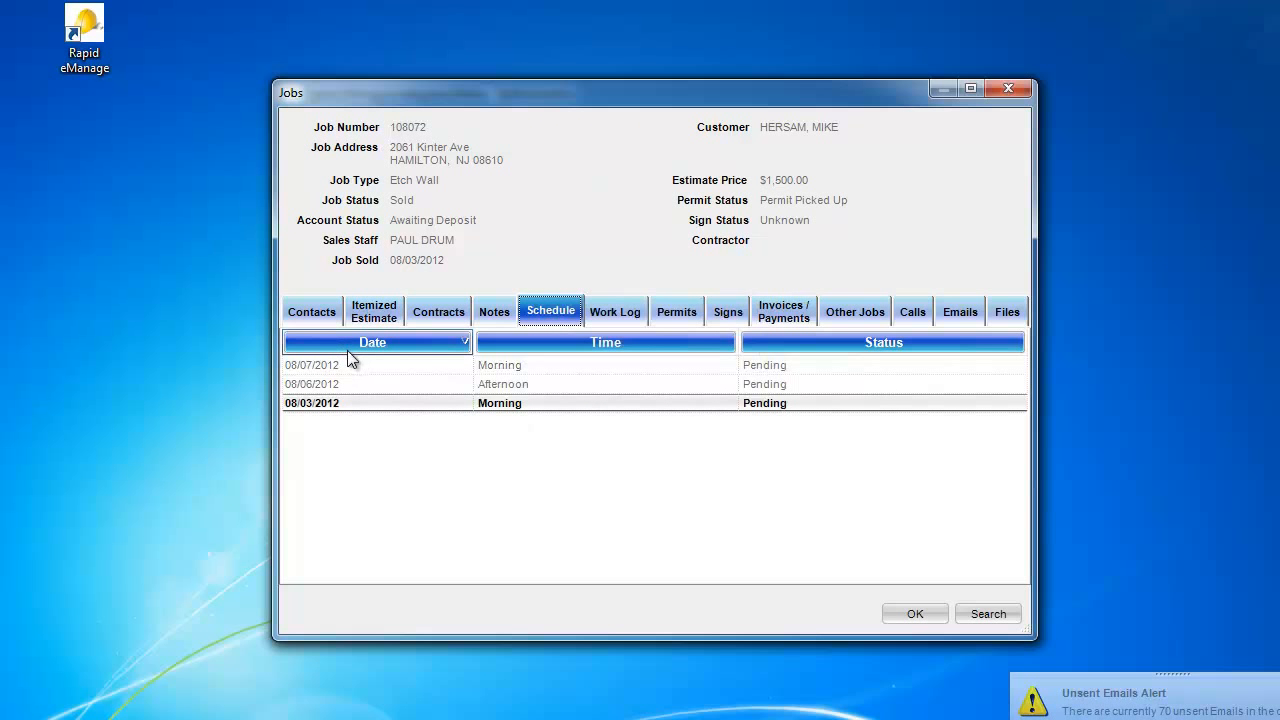
{"action": "left_click", "coordinate": [467, 342]}
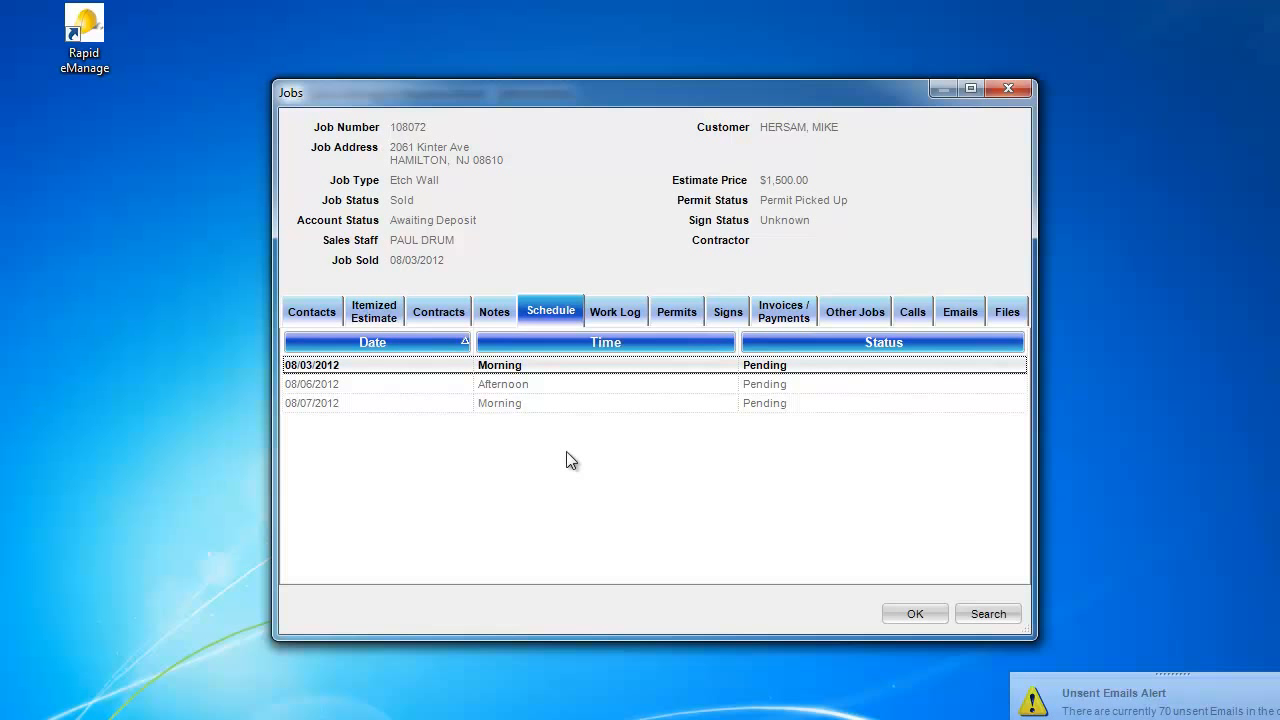
Open the primary contact's customer record, its job site view, and job 121's Notes tab.
{"action": "left_click", "coordinate": [320, 320]}
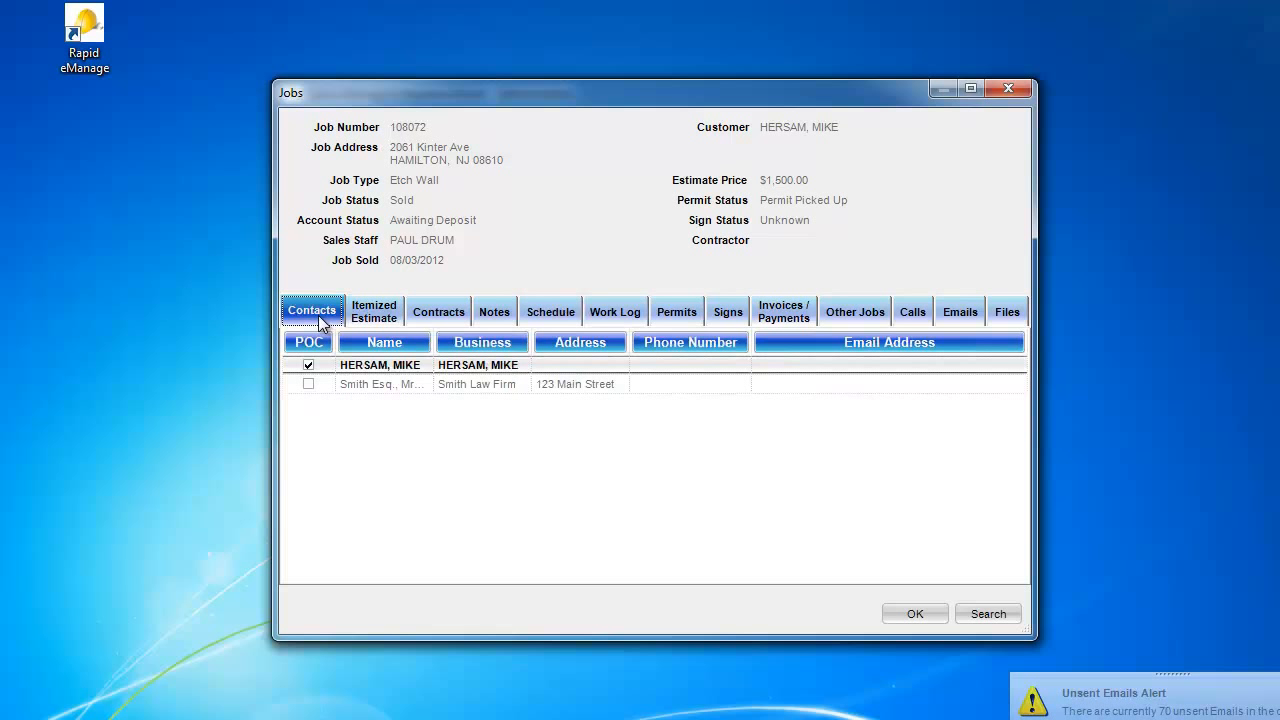
{"action": "double_click", "coordinate": [380, 367]}
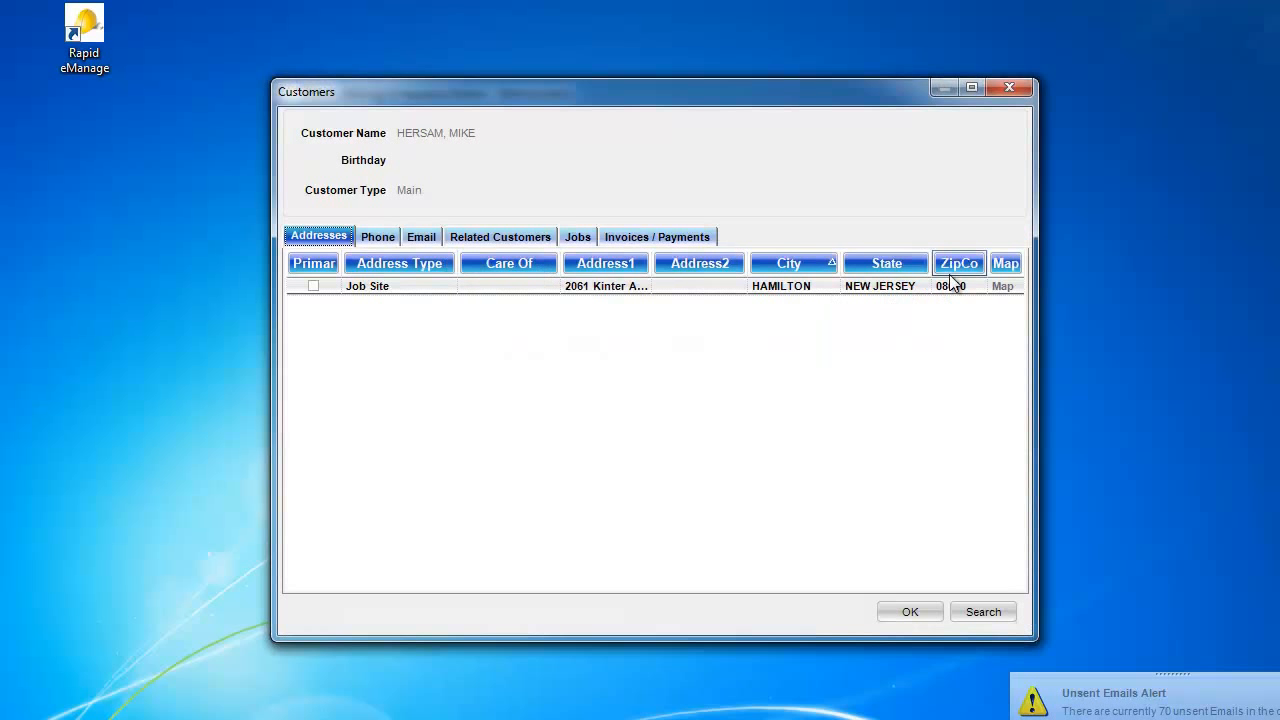
{"action": "double_click", "coordinate": [1008, 266]}
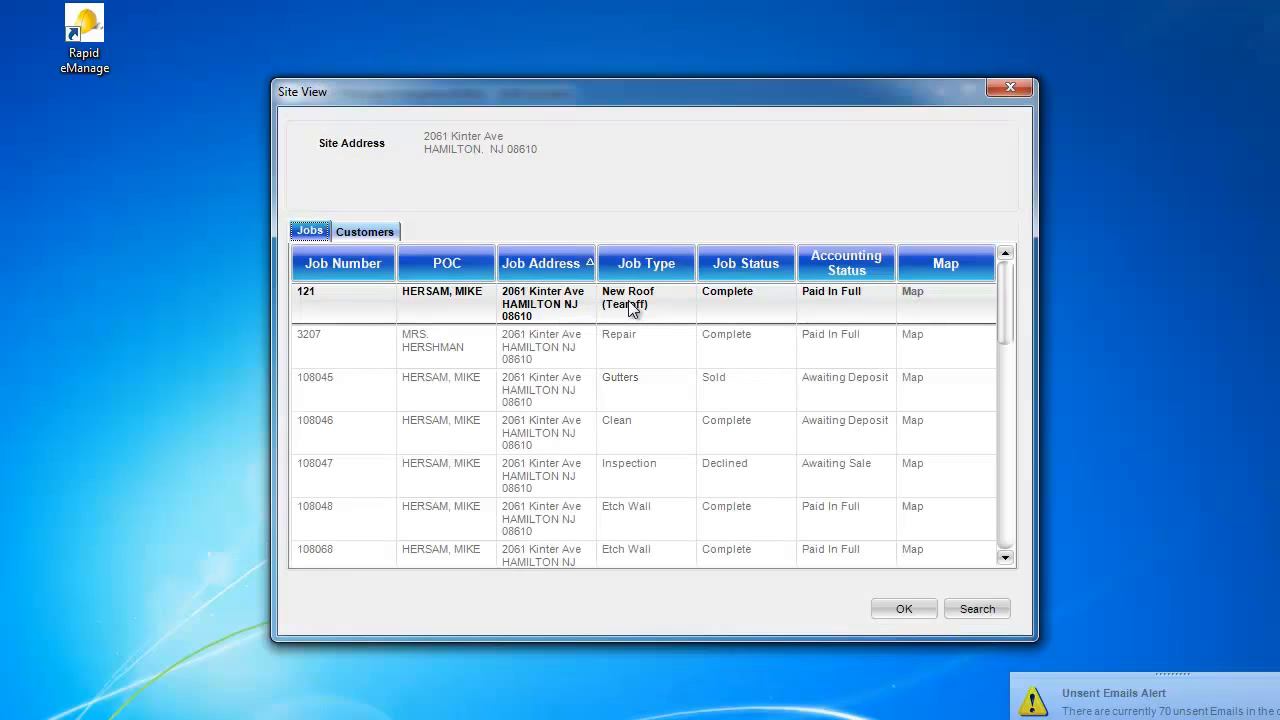
{"action": "double_click", "coordinate": [912, 298]}
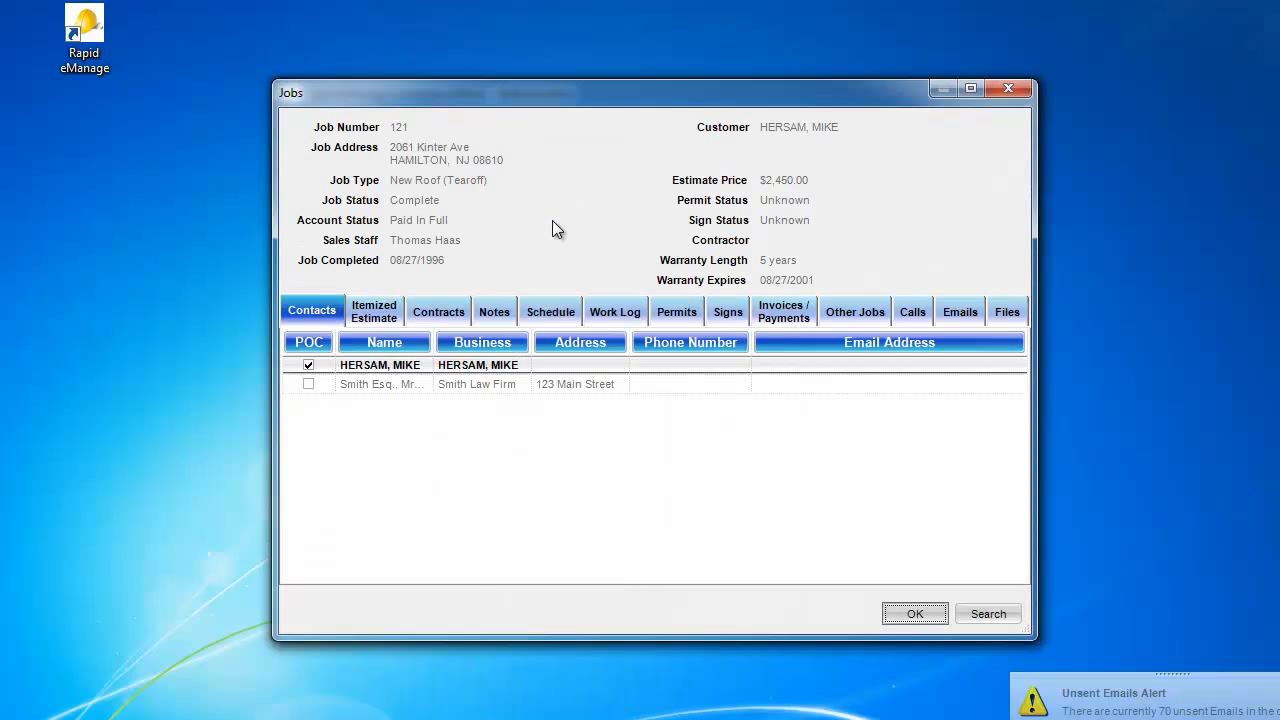
{"action": "left_click", "coordinate": [458, 158]}
{"action": "left_click", "coordinate": [490, 313]}
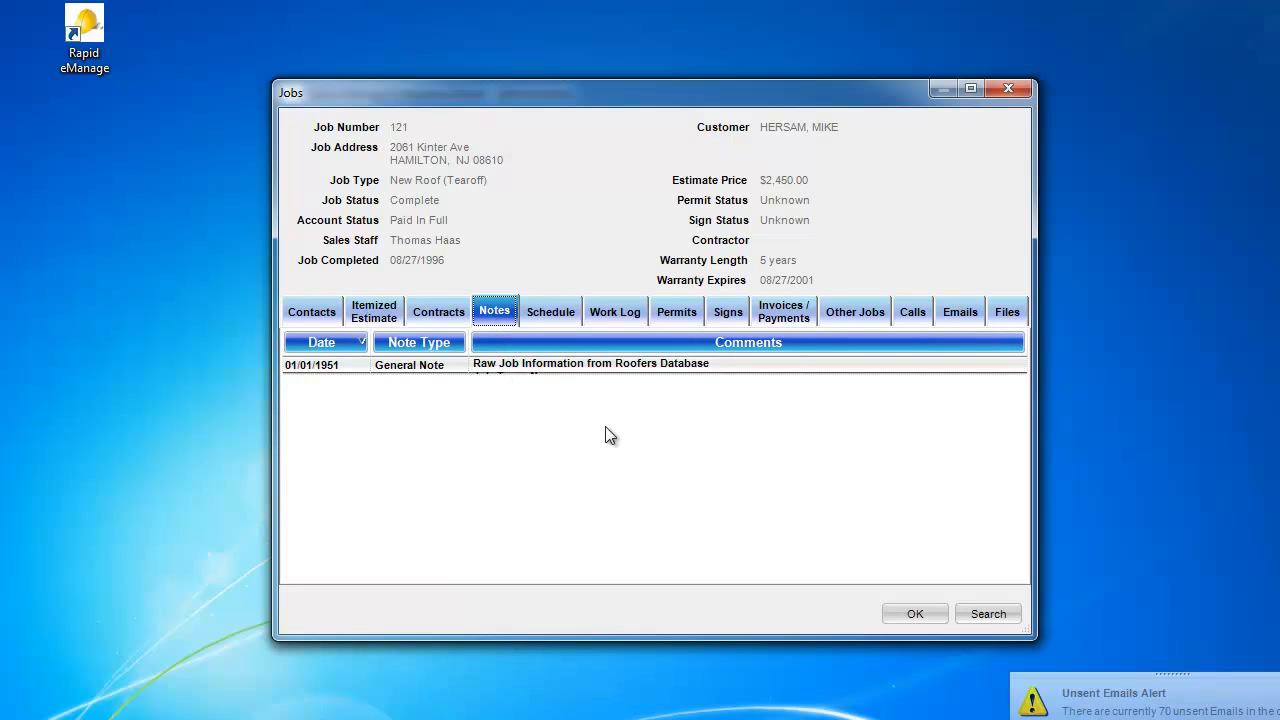
Add a General Note to job 121 reading "Good first day of work. Begin tomoorw with shingles near chimney." and sort notes by date ascending.
{"action": "right_click", "coordinate": [645, 419]}
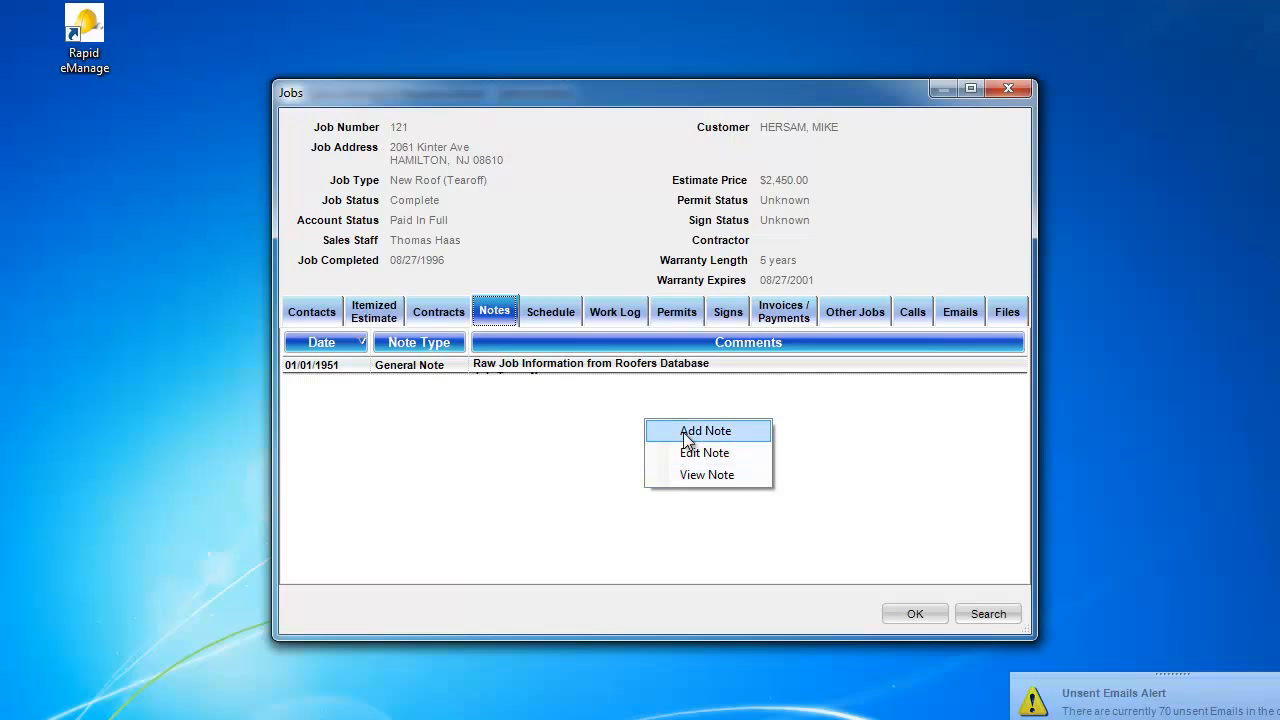
{"action": "left_click", "coordinate": [685, 434]}
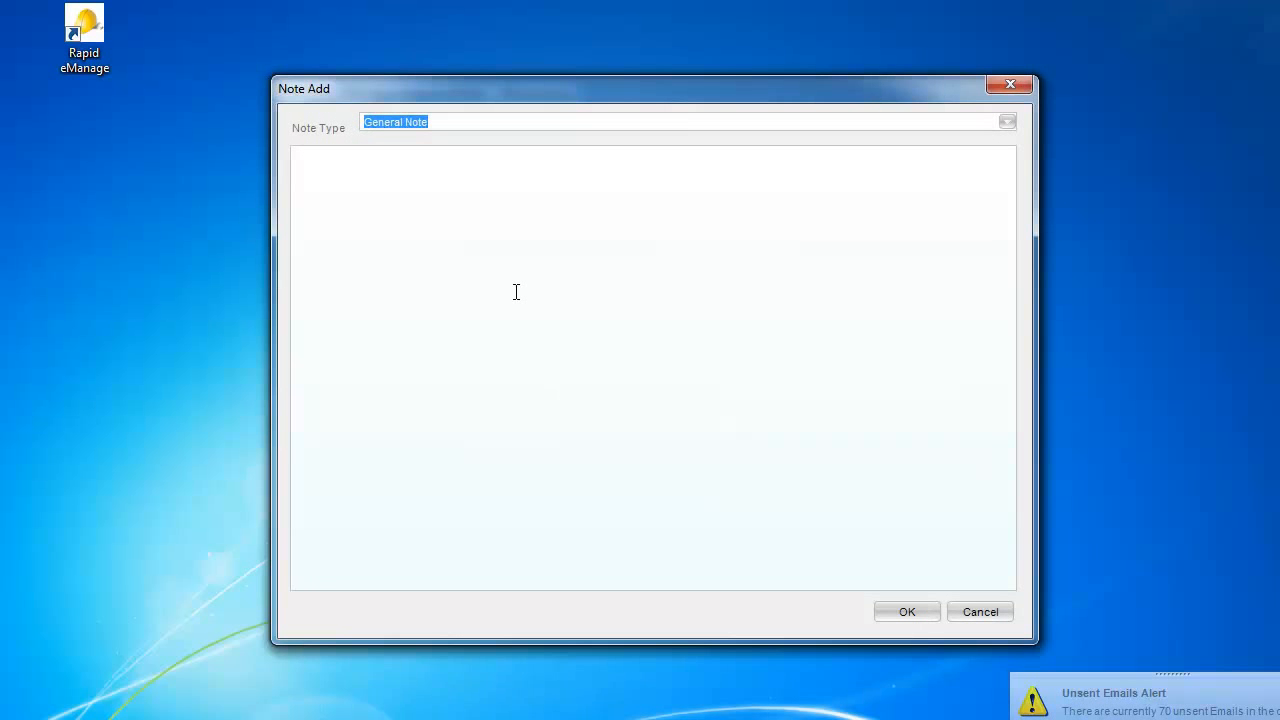
{"action": "left_click", "coordinate": [610, 244]}
{"action": "type", "text": "G"}
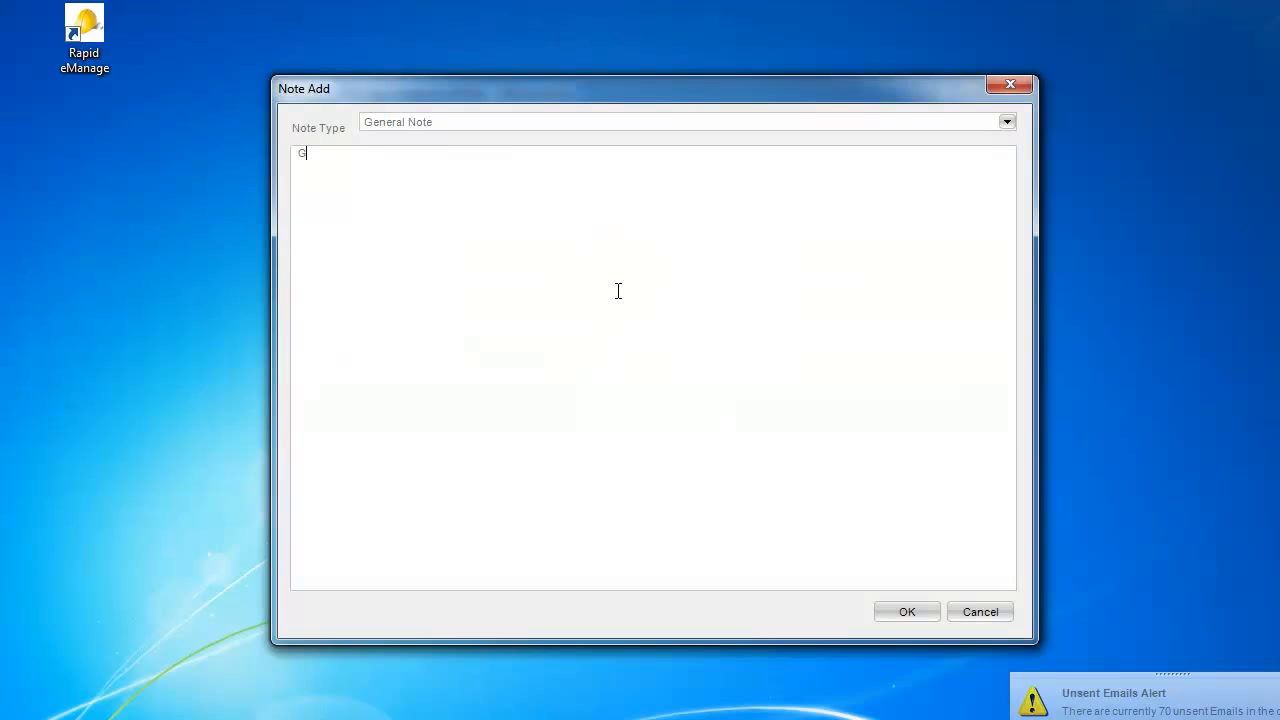
{"action": "type", "text": "ood first day of work. Begin tomoorw "}
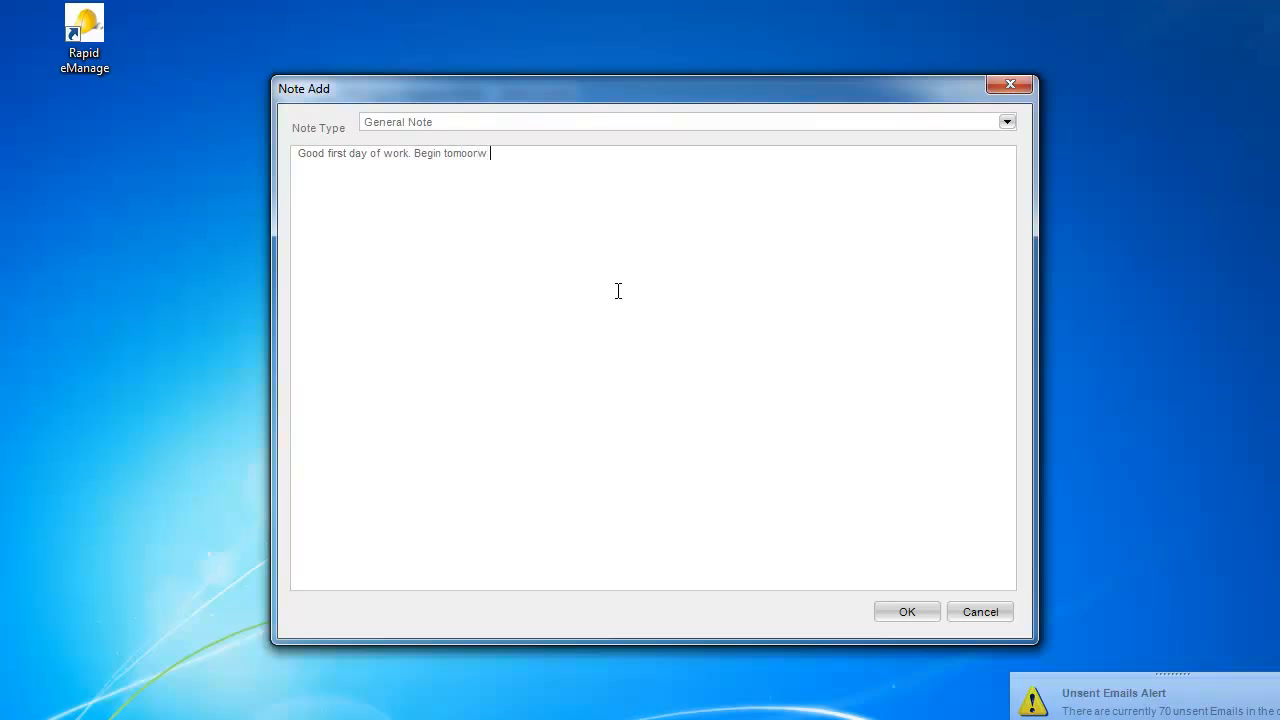
{"action": "type", "text": "with shingles near chimney."}
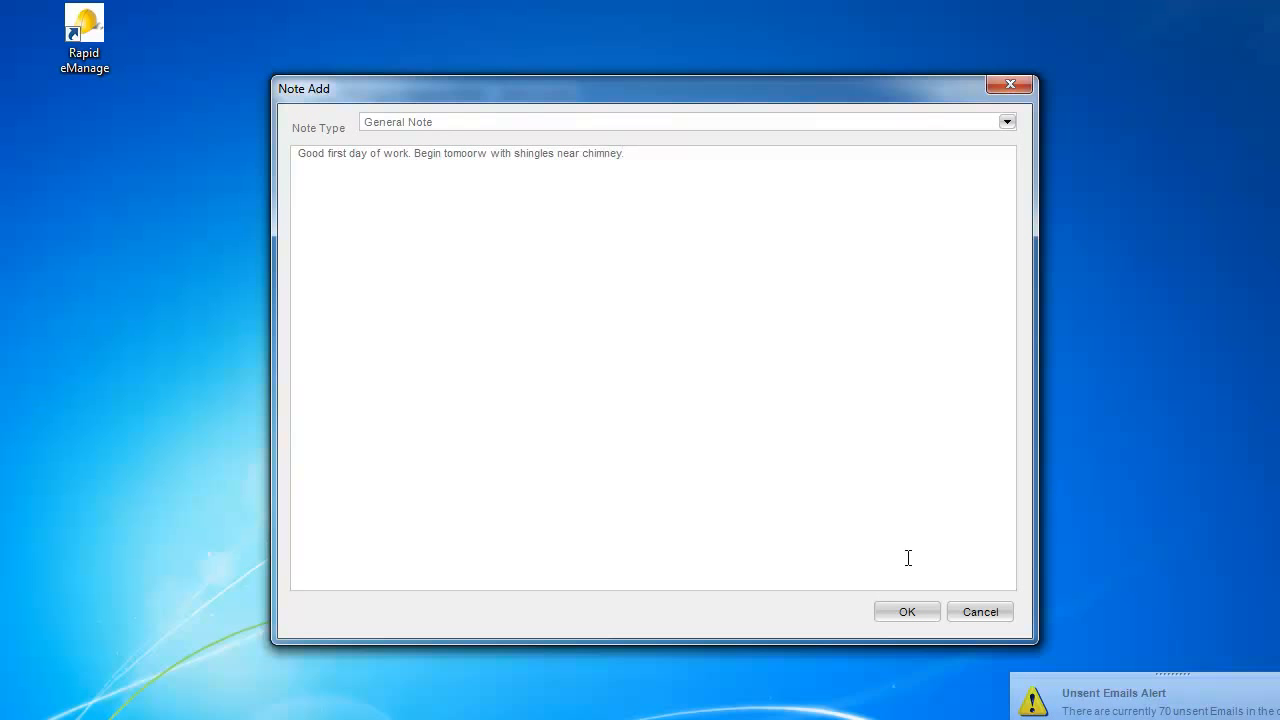
{"action": "left_click", "coordinate": [908, 612]}
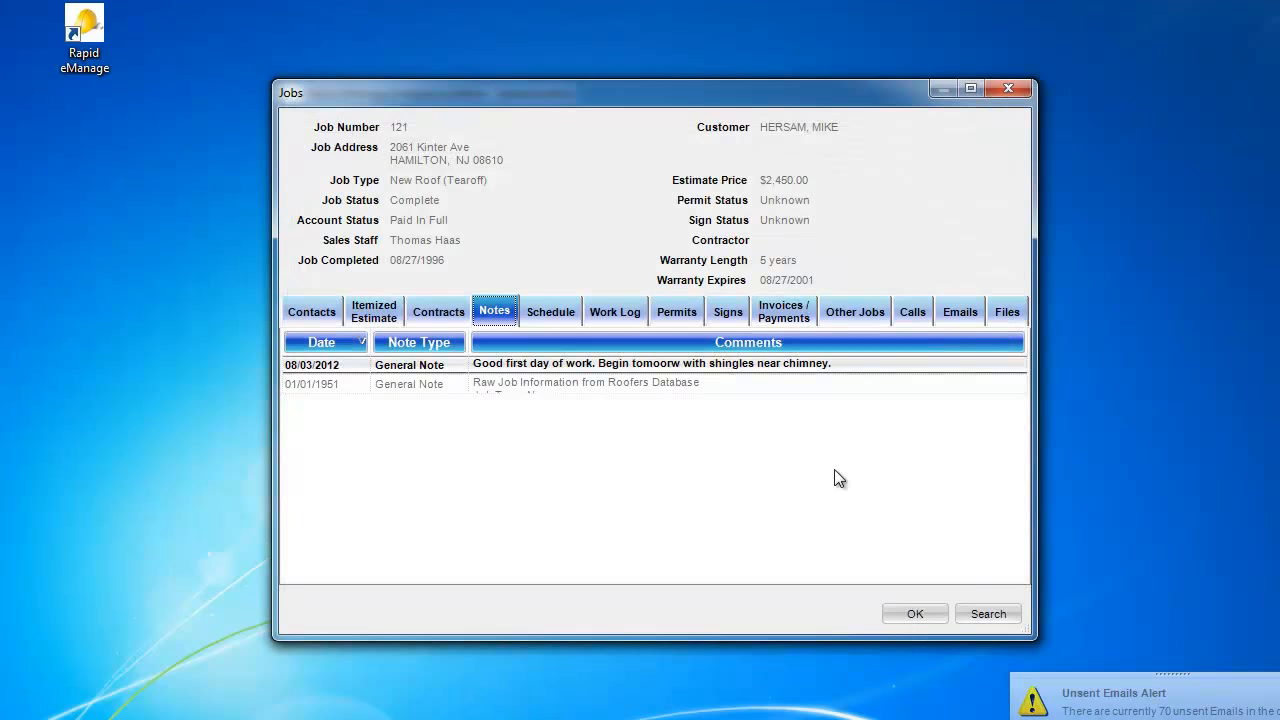
{"action": "left_click", "coordinate": [355, 344]}
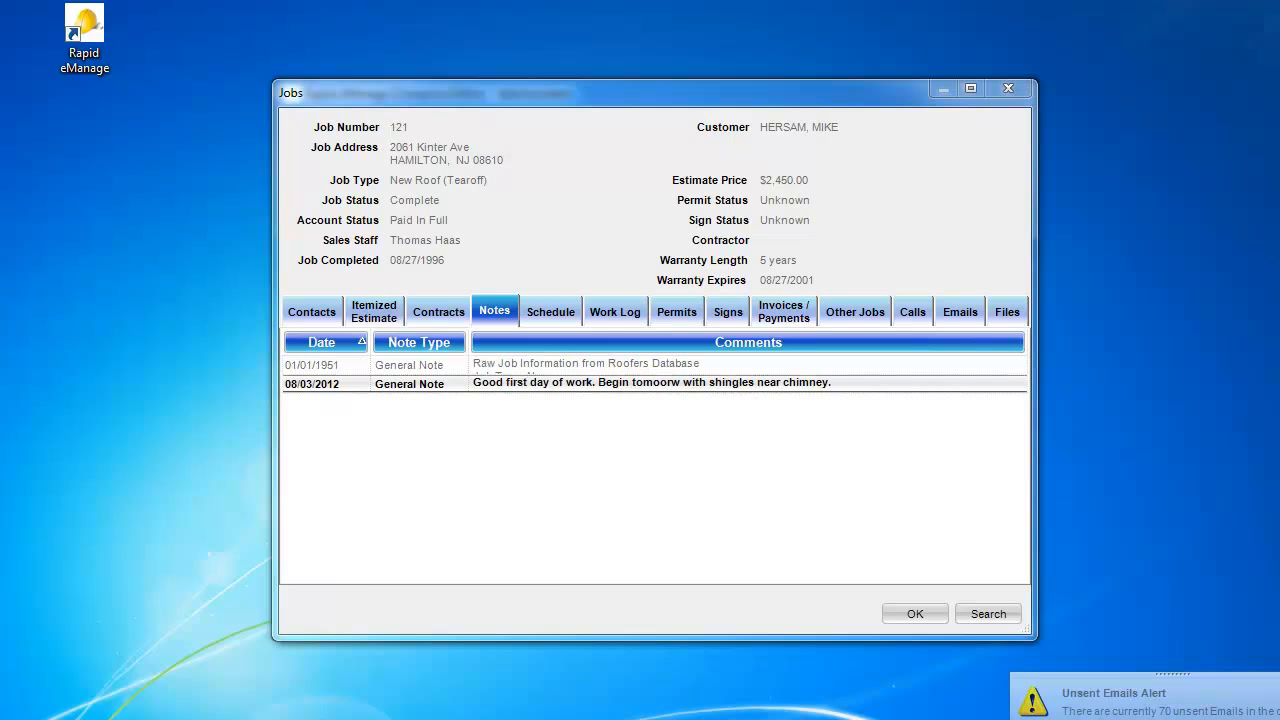
{"action": "left_click", "coordinate": [599, 320]}
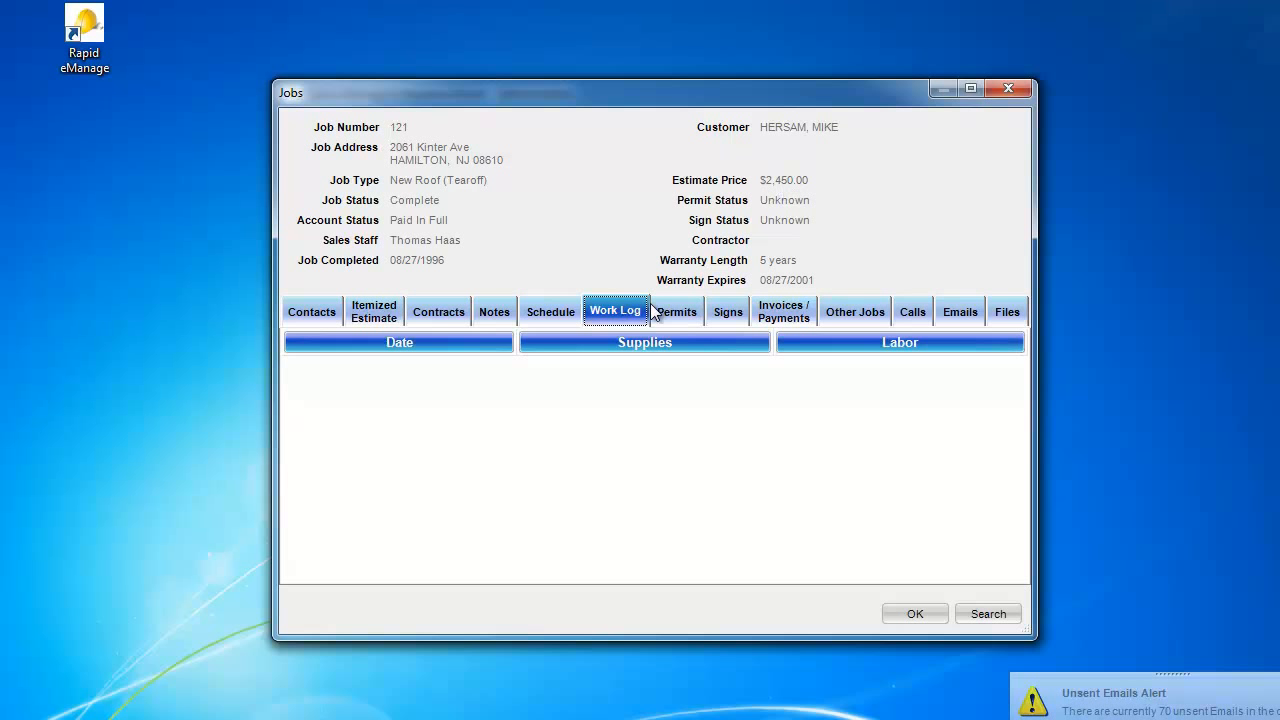
{"action": "right_click", "coordinate": [737, 400]}
{"action": "left_click", "coordinate": [757, 411]}
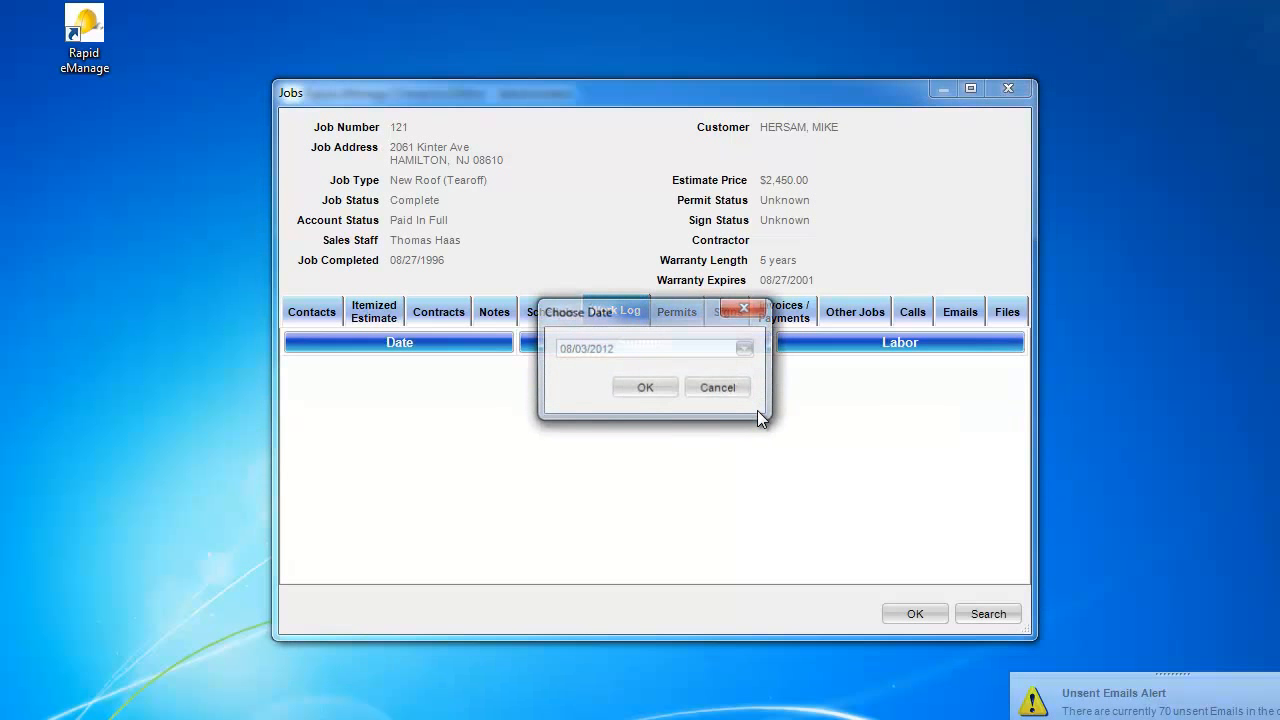
{"action": "left_click", "coordinate": [645, 390]}
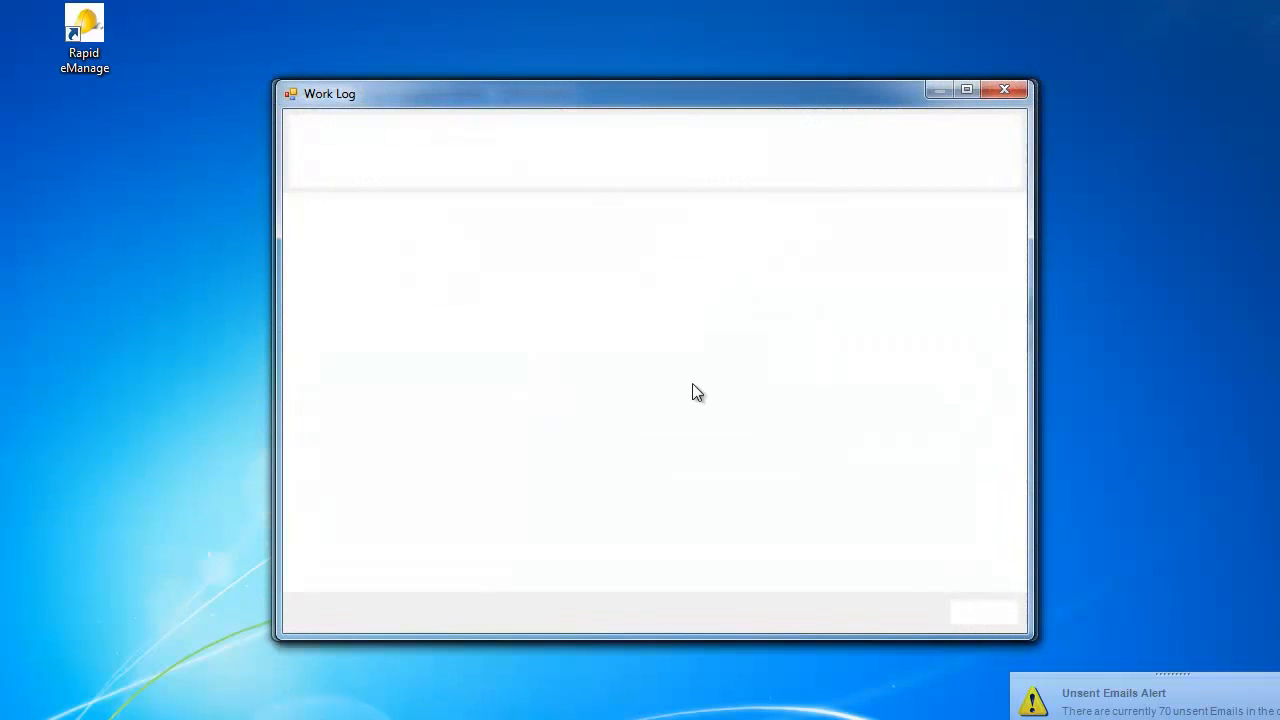
{"action": "right_click", "coordinate": [683, 326]}
{"action": "mouse_move", "coordinate": [700, 338]}
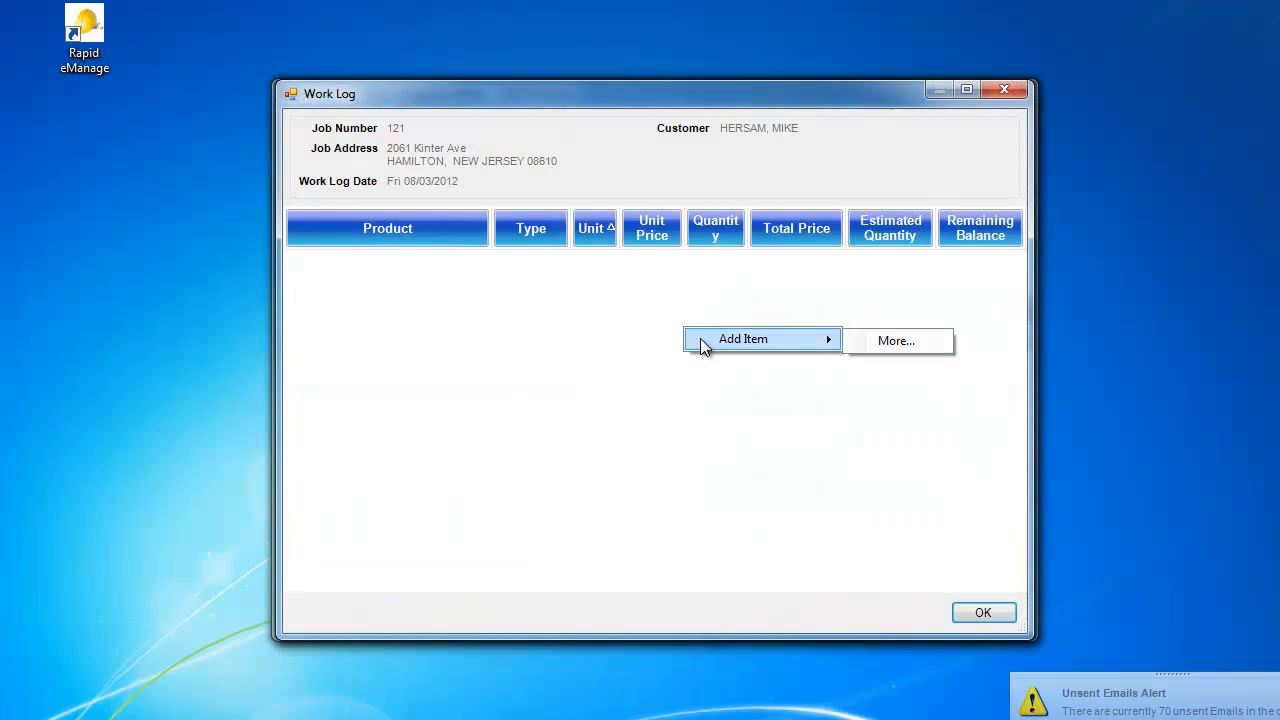
{"action": "left_click", "coordinate": [889, 342]}
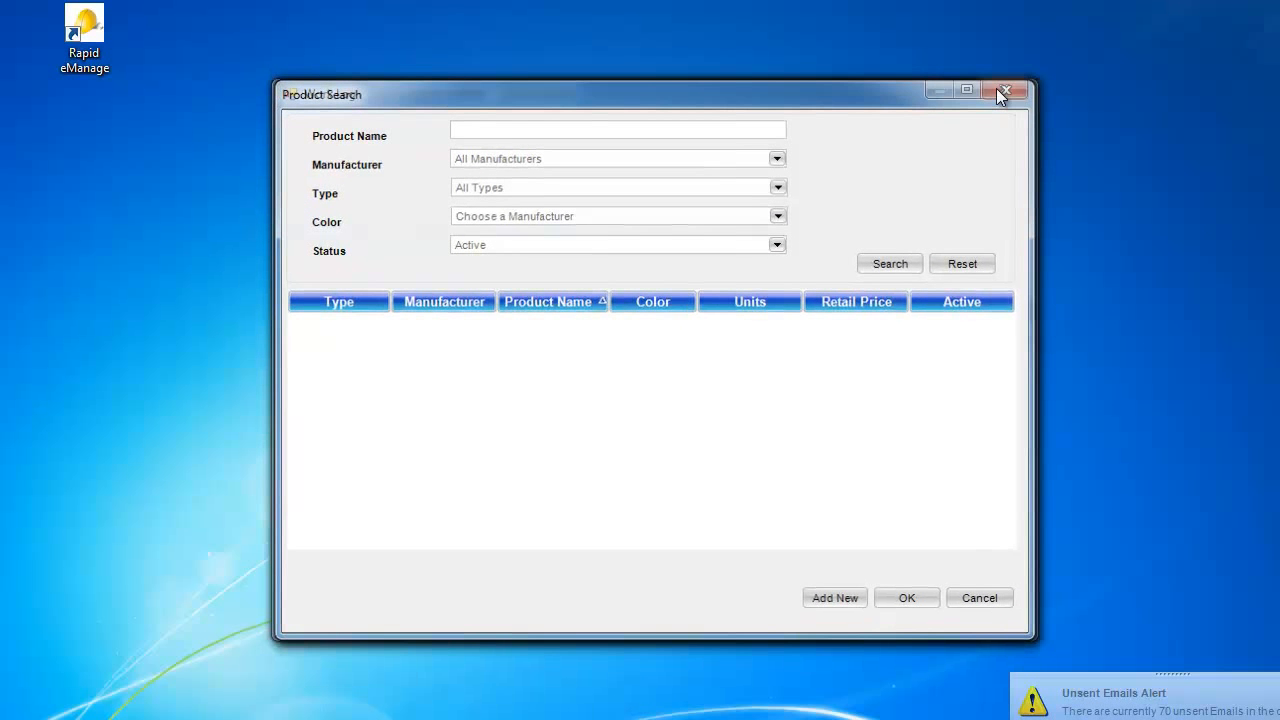
{"action": "left_click", "coordinate": [997, 89]}
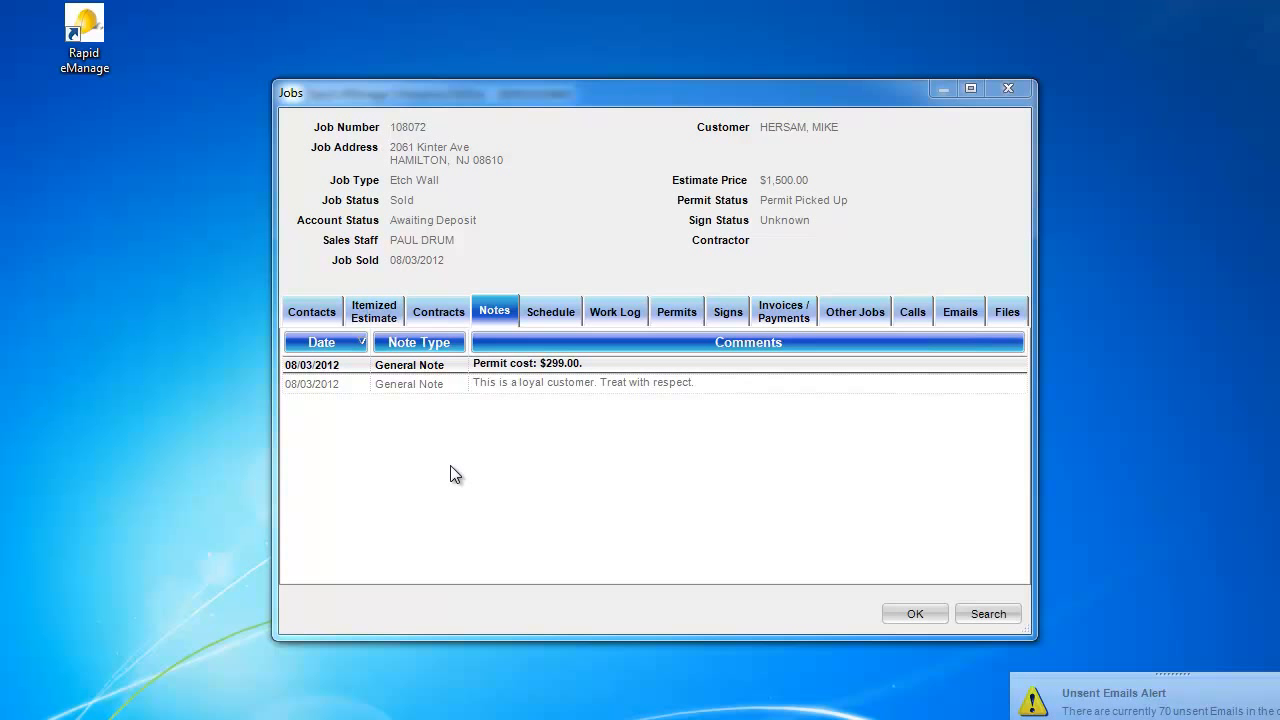
On job 108072, add a General Note "Good first day of work. Pick up tomorrow with the shingles near the chimney in the right corner of the roof." and sort by date.
{"action": "right_click", "coordinate": [670, 440]}
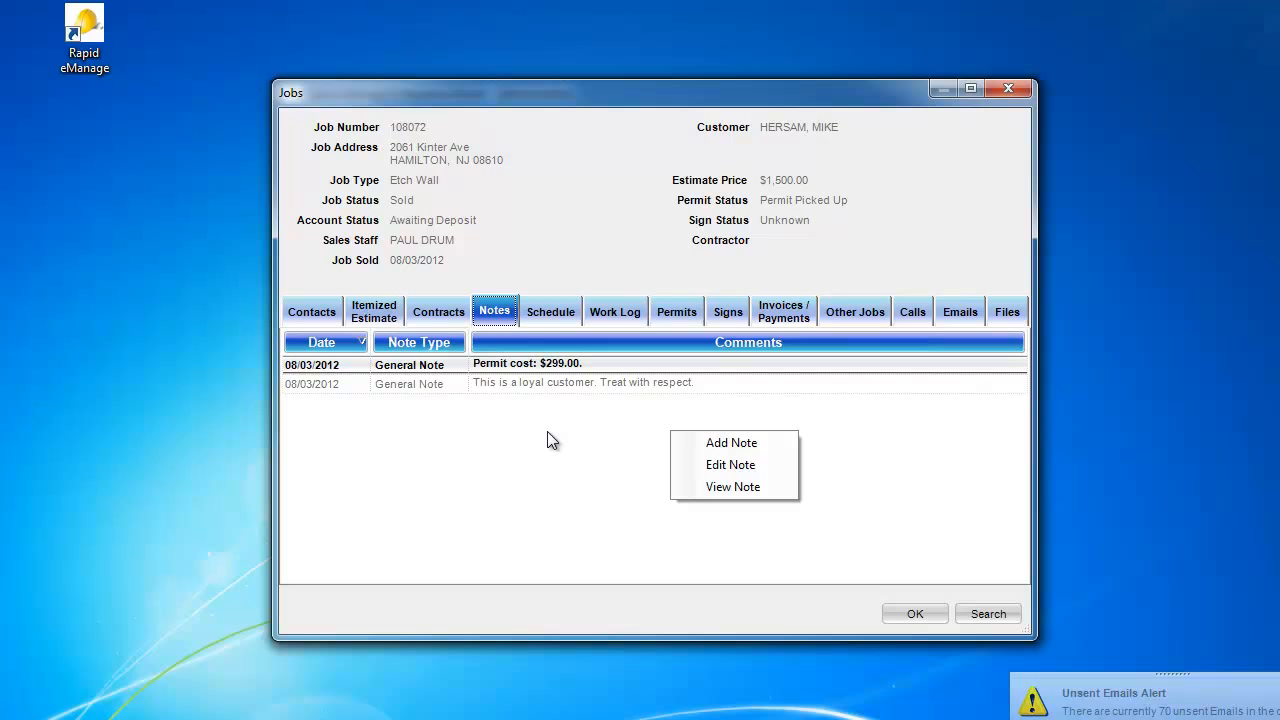
{"action": "left_click", "coordinate": [716, 443]}
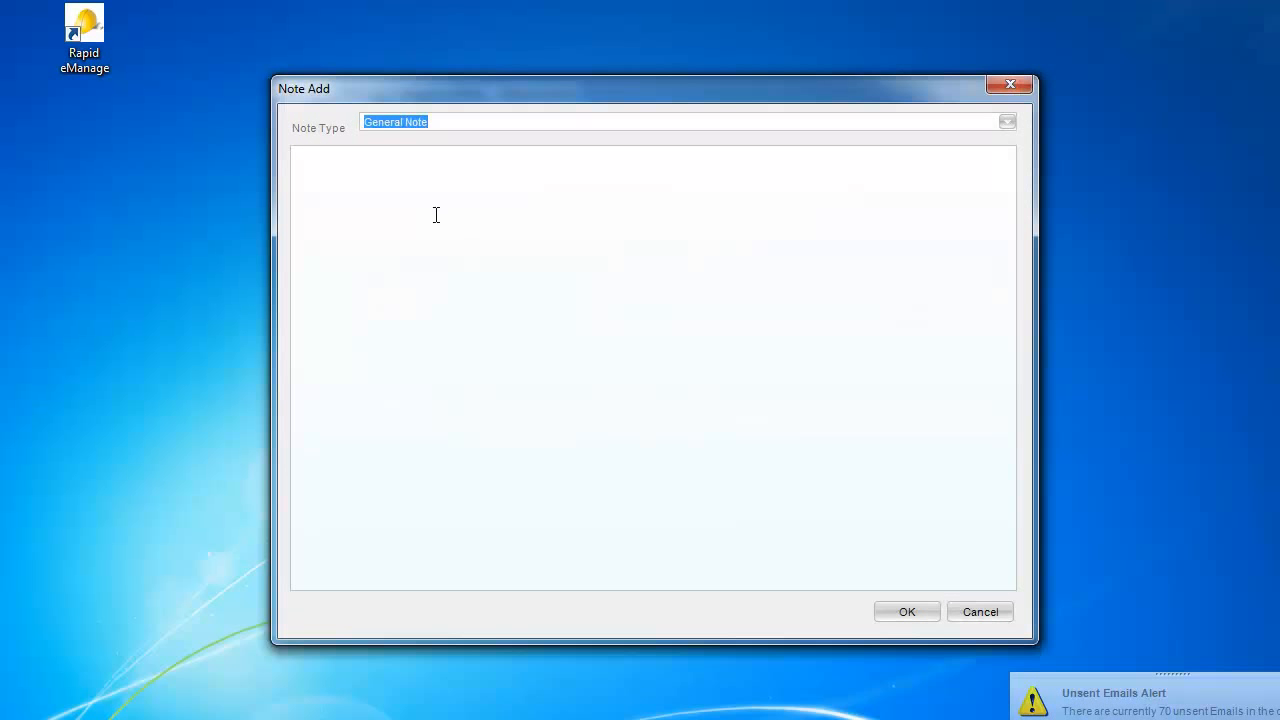
{"action": "left_click", "coordinate": [436, 215]}
{"action": "type", "text": "Good first day of "}
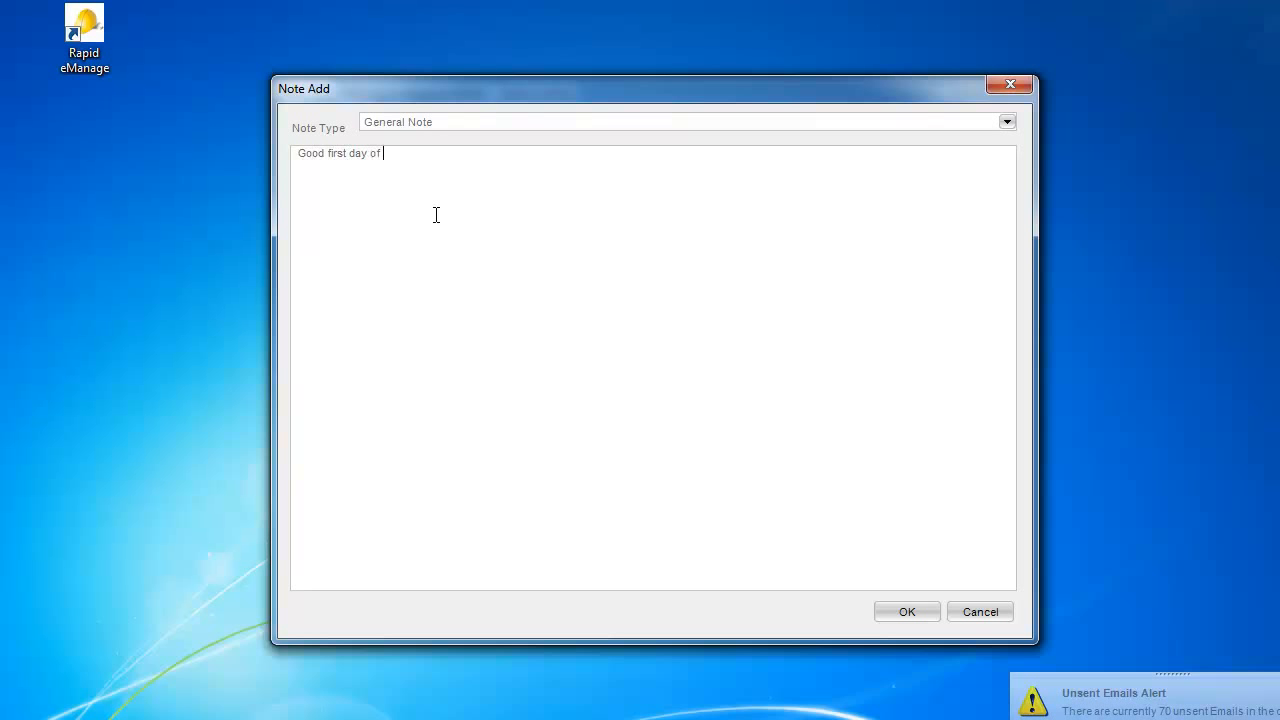
{"action": "type", "text": "work. Pick up tomorrow with the"}
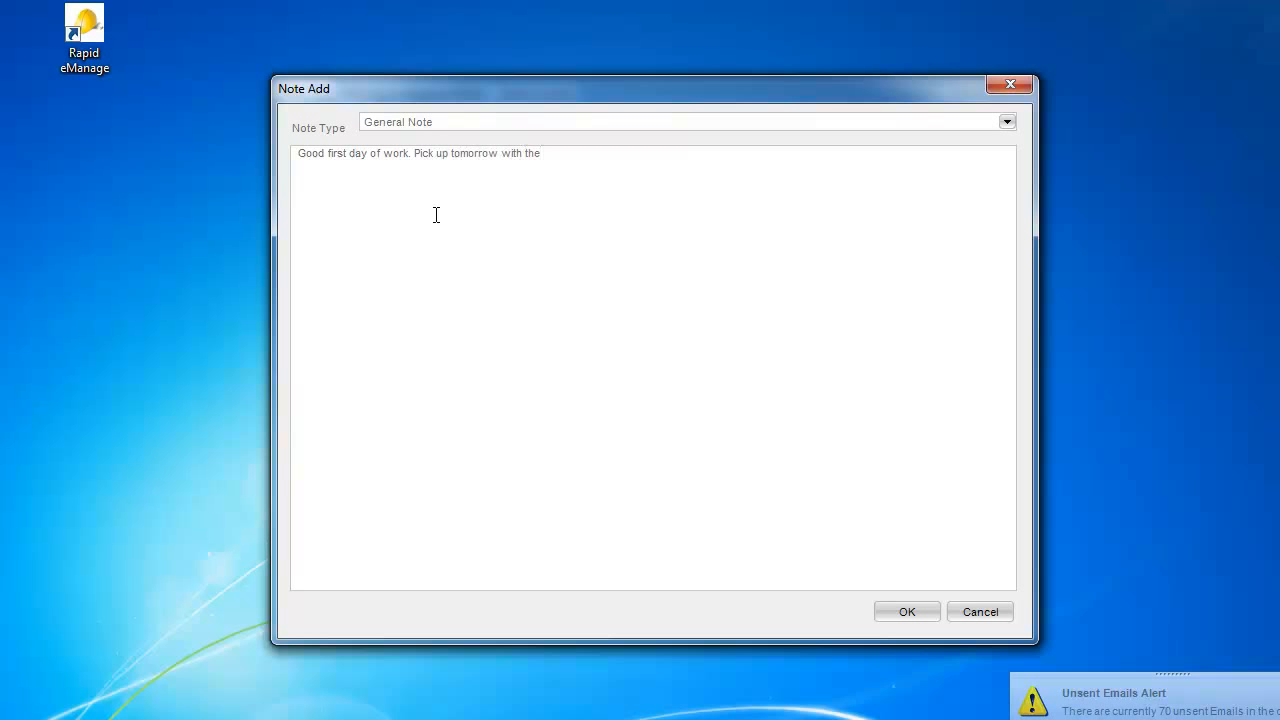
{"action": "type", "text": " shingles near the chimney"}
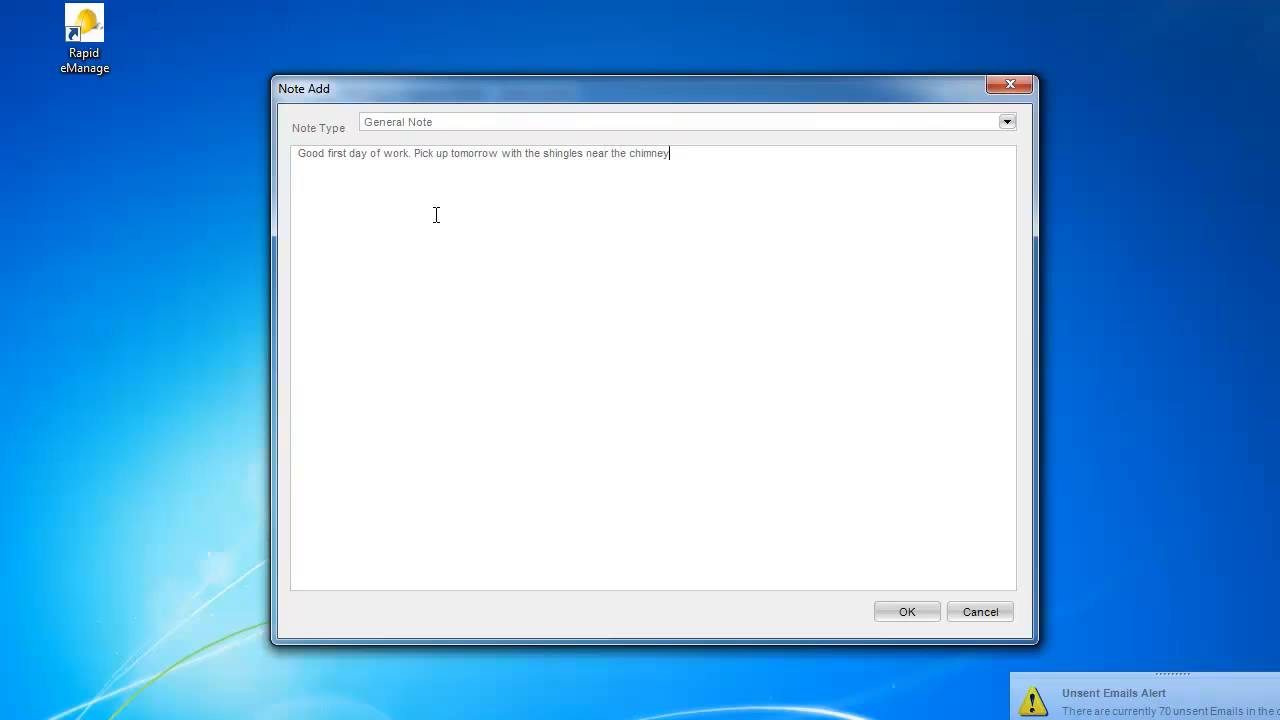
{"action": "type", "text": " in the right cor"}
{"action": "type", "text": "ner "}
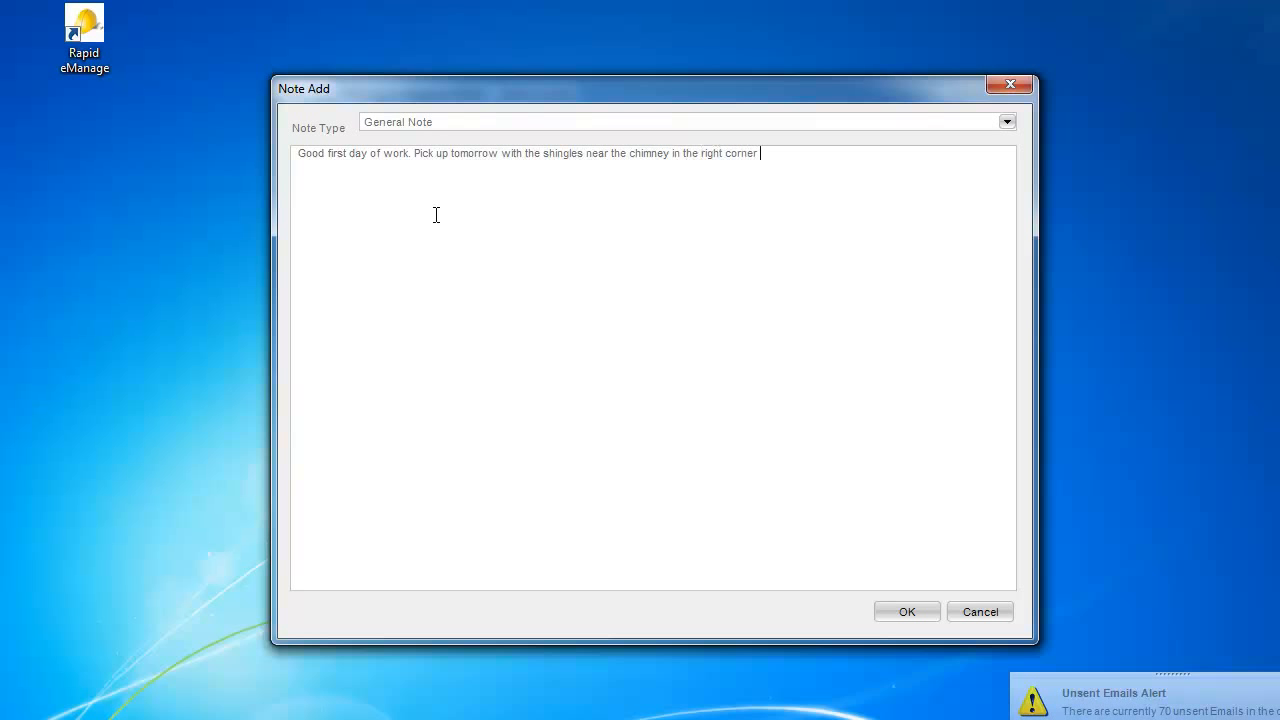
{"action": "type", "text": "of the roof."}
{"action": "left_click", "coordinate": [907, 617]}
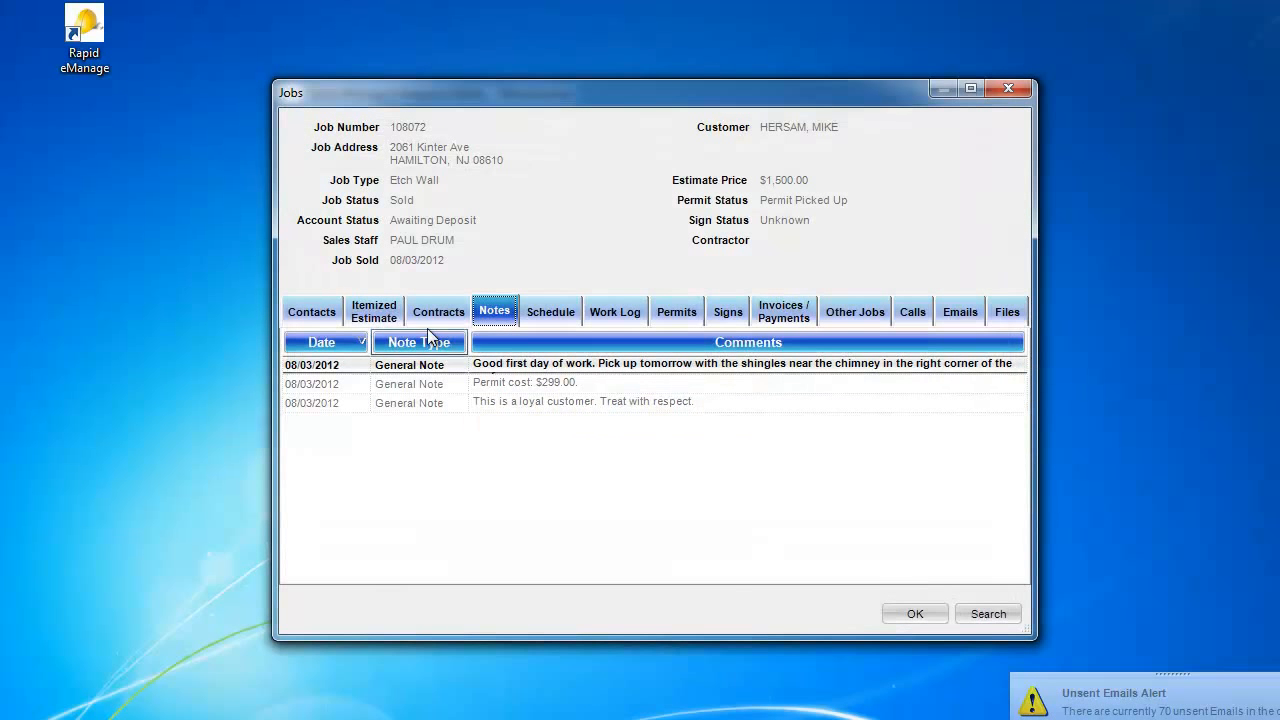
{"action": "left_click", "coordinate": [356, 341]}
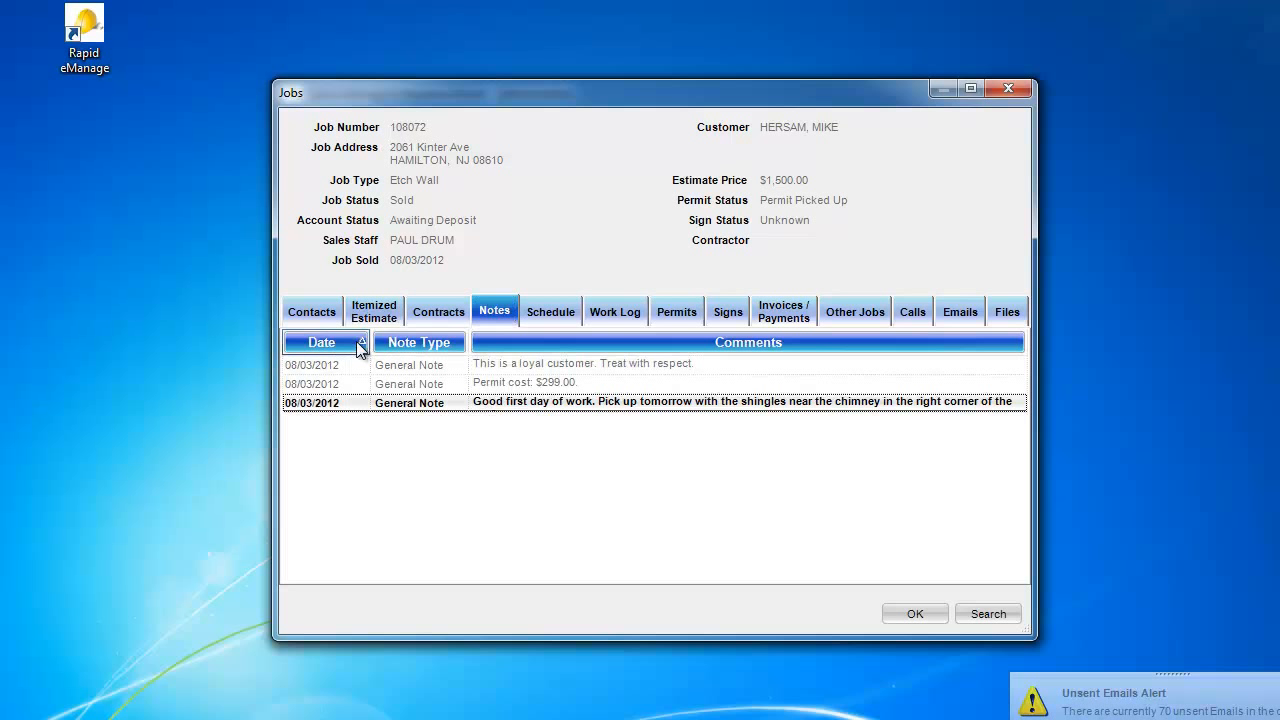
Create a work log entry dated 08/03/2012 and add a Labor item to it.
{"action": "left_click", "coordinate": [616, 314]}
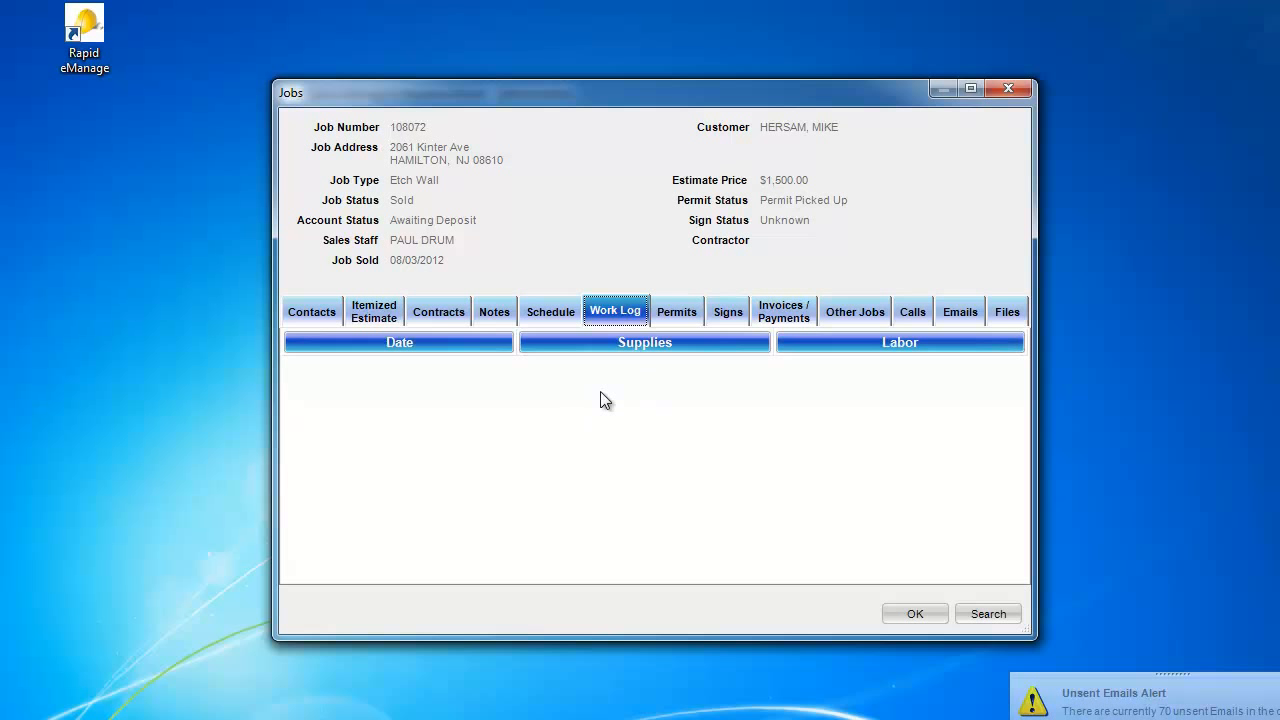
{"action": "right_click", "coordinate": [690, 390]}
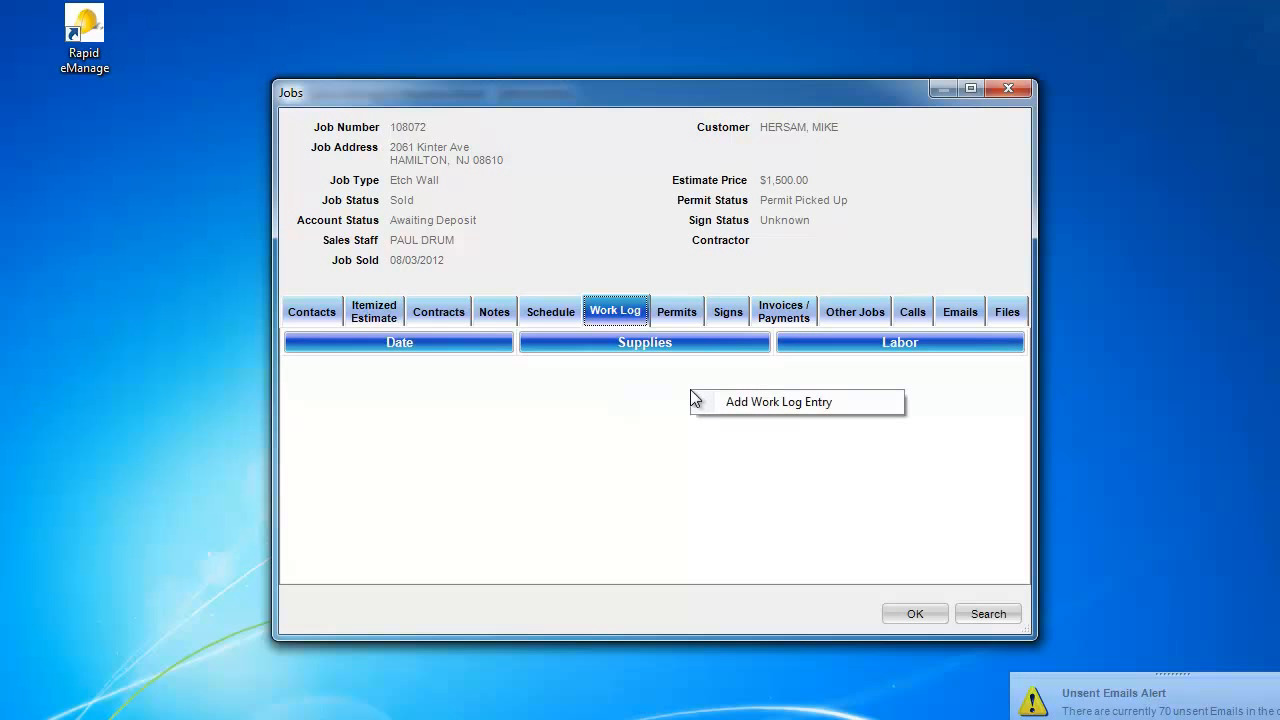
{"action": "left_click", "coordinate": [748, 403]}
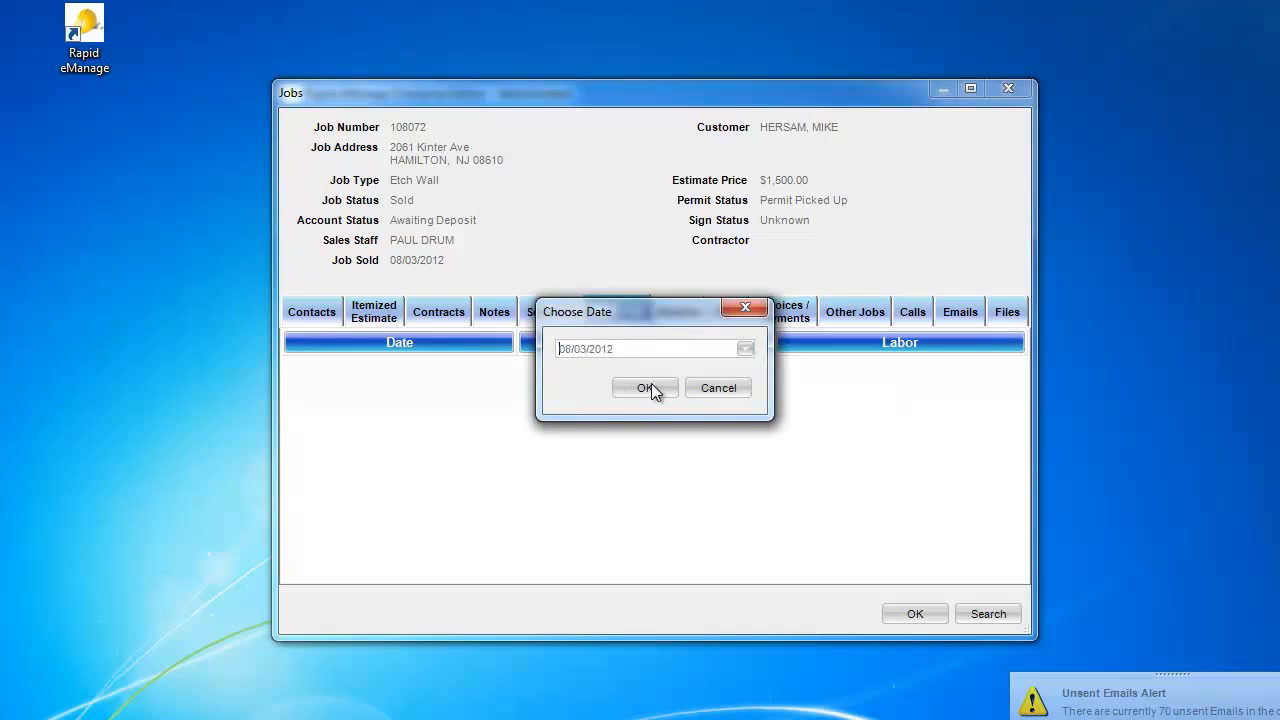
{"action": "left_click", "coordinate": [646, 388]}
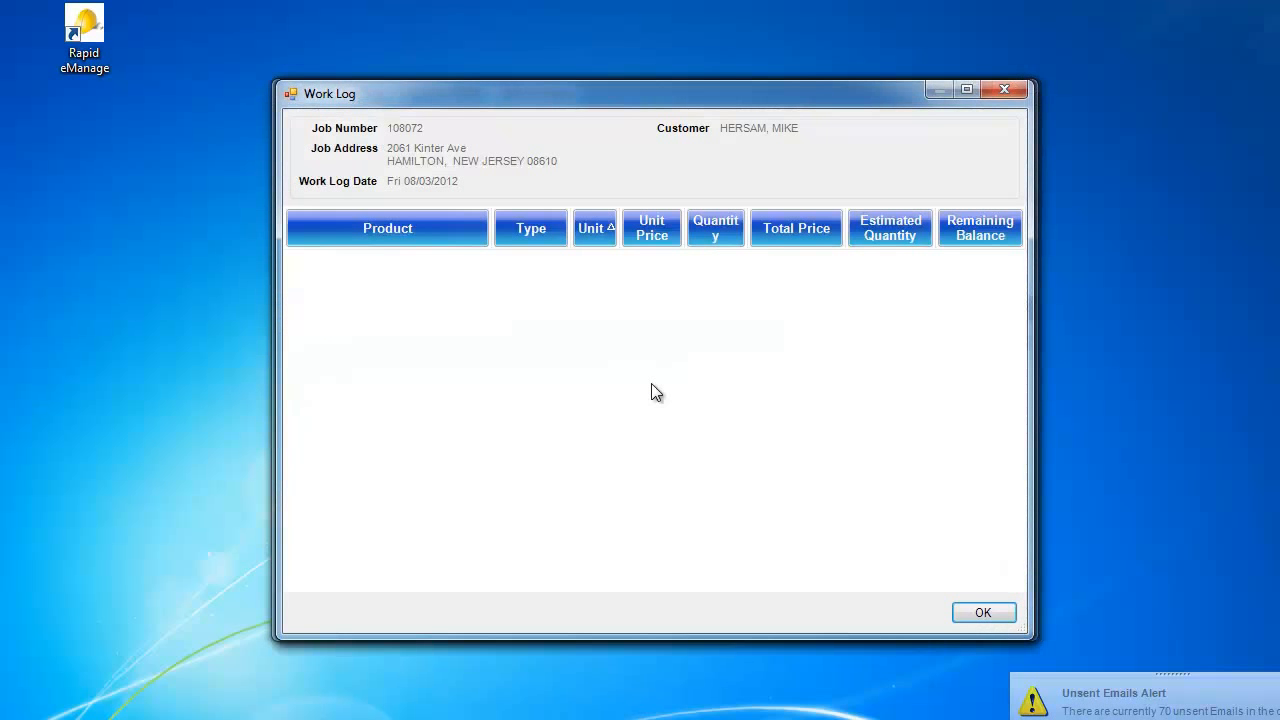
{"action": "right_click", "coordinate": [689, 301]}
{"action": "mouse_move", "coordinate": [713, 316]}
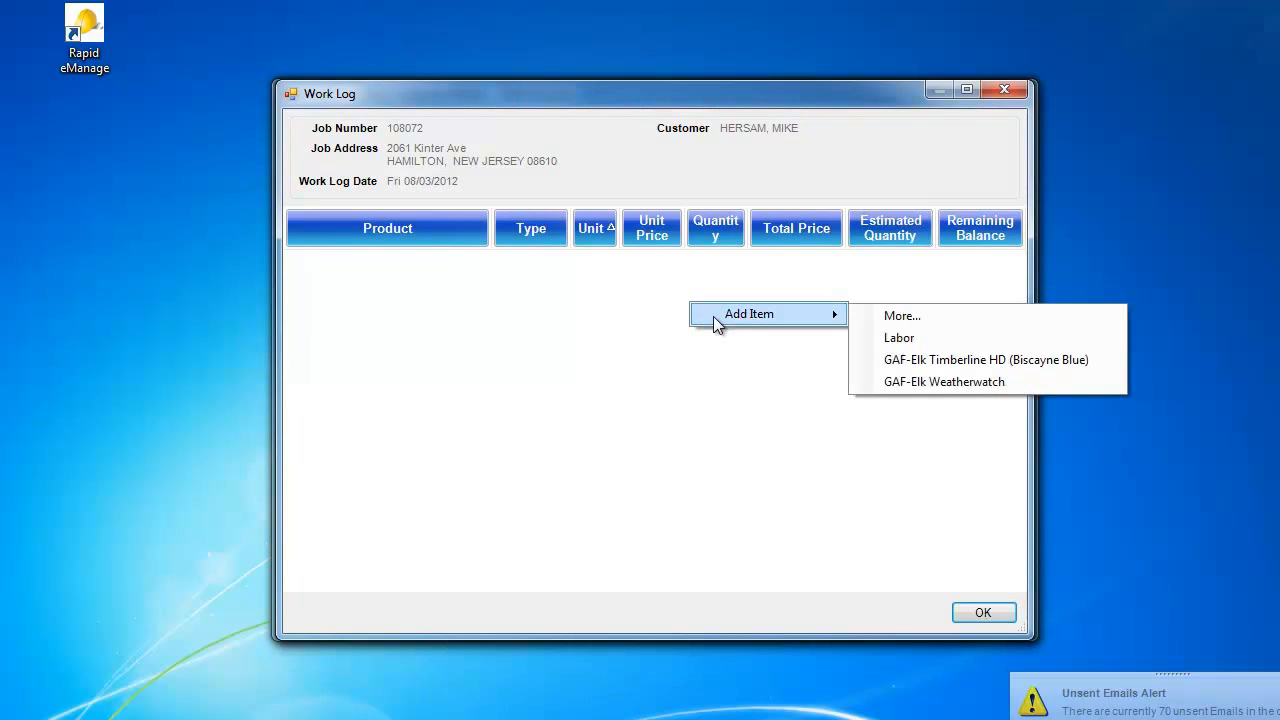
{"action": "left_click", "coordinate": [889, 340]}
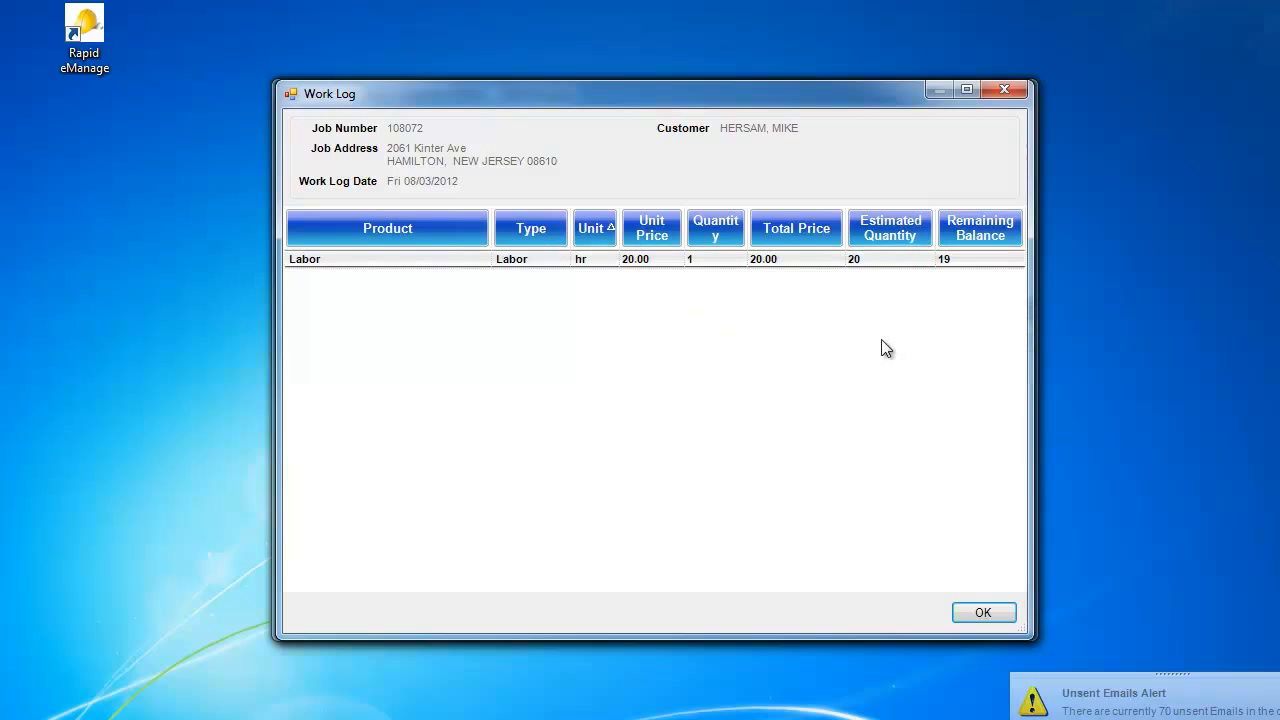
Add GAF-Elk Timberline HD (Biscayne Blue) and GAF-Elk Weatherwatch items to the work log.
{"action": "right_click", "coordinate": [708, 342]}
{"action": "mouse_move", "coordinate": [735, 355]}
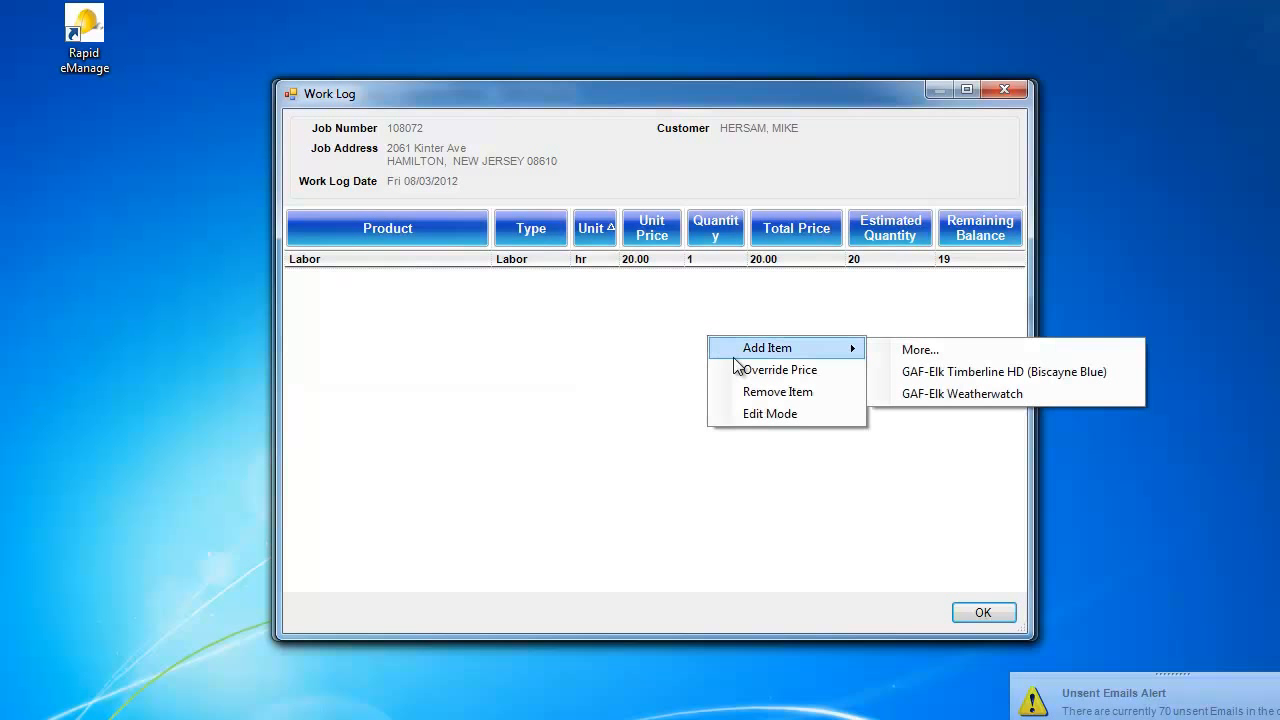
{"action": "left_click", "coordinate": [903, 380]}
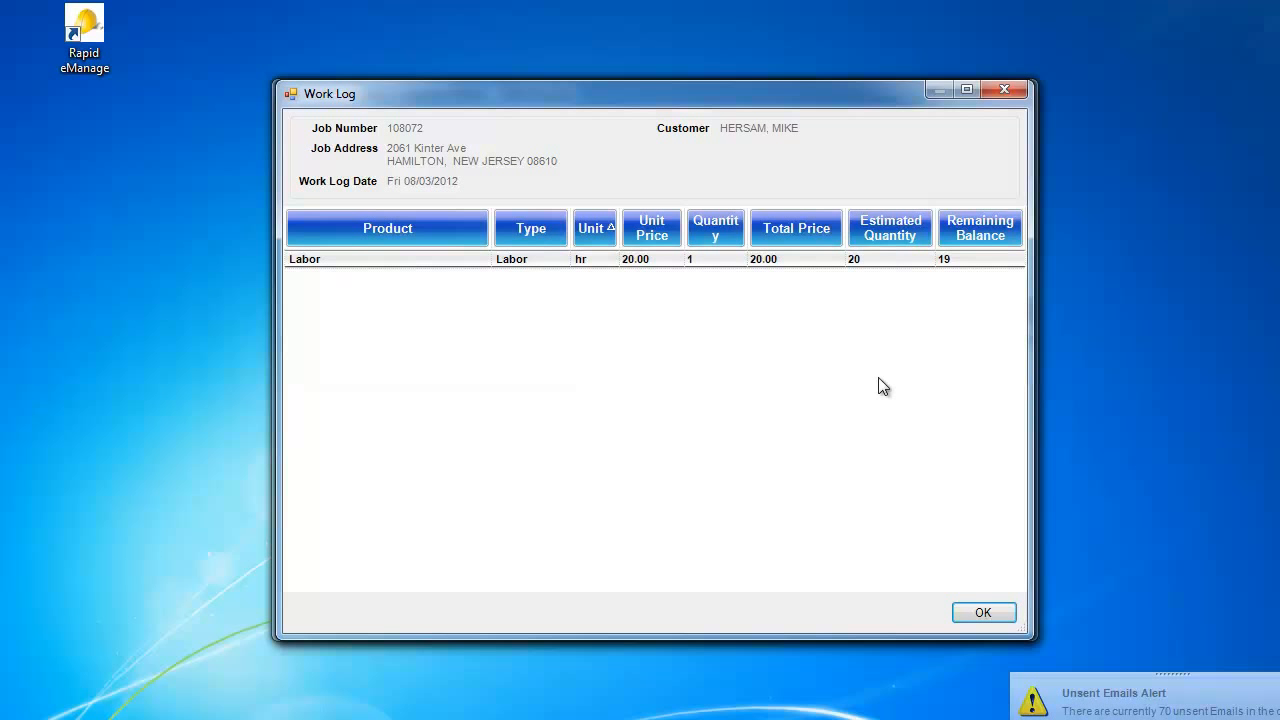
{"action": "right_click", "coordinate": [757, 326]}
{"action": "mouse_move", "coordinate": [767, 341]}
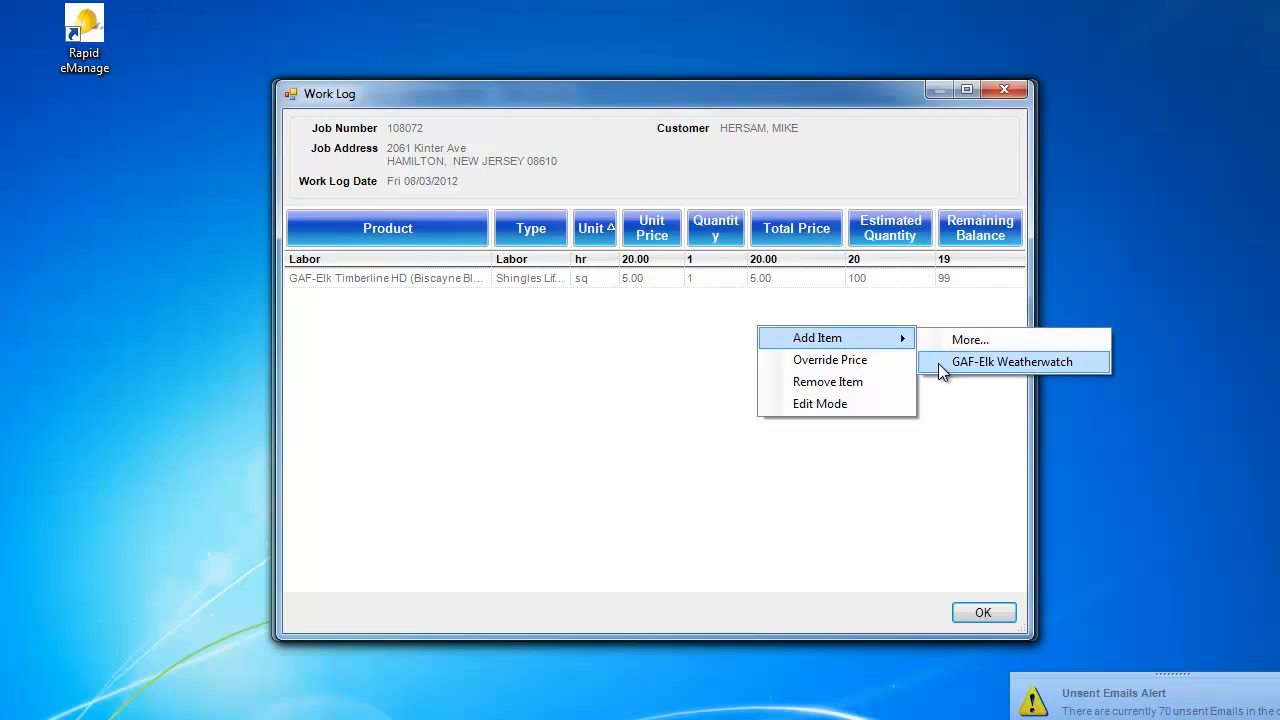
{"action": "left_click", "coordinate": [938, 363]}
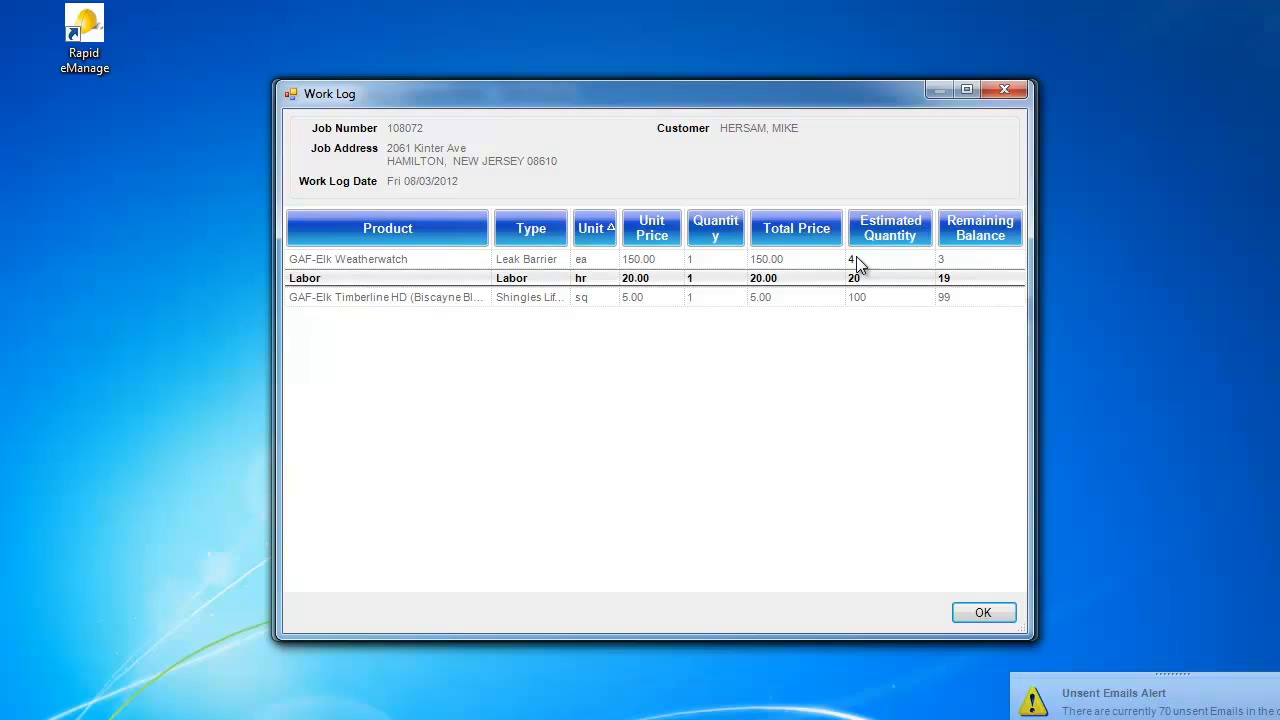
Set the GAF-Elk Weatherwatch quantity to 2 and save the work log changes.
{"action": "left_click", "coordinate": [694, 259]}
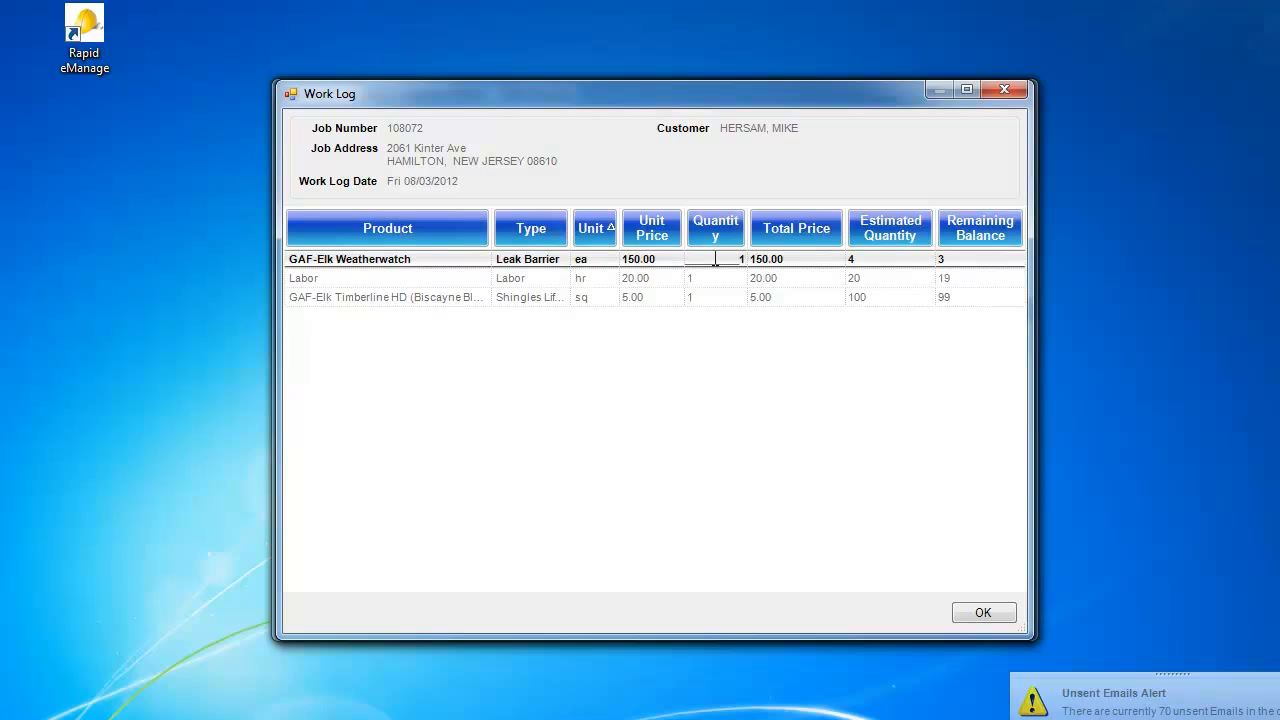
{"action": "key", "text": "BackSpace"}
{"action": "type", "text": "2"}
{"action": "left_click", "coordinate": [991, 612]}
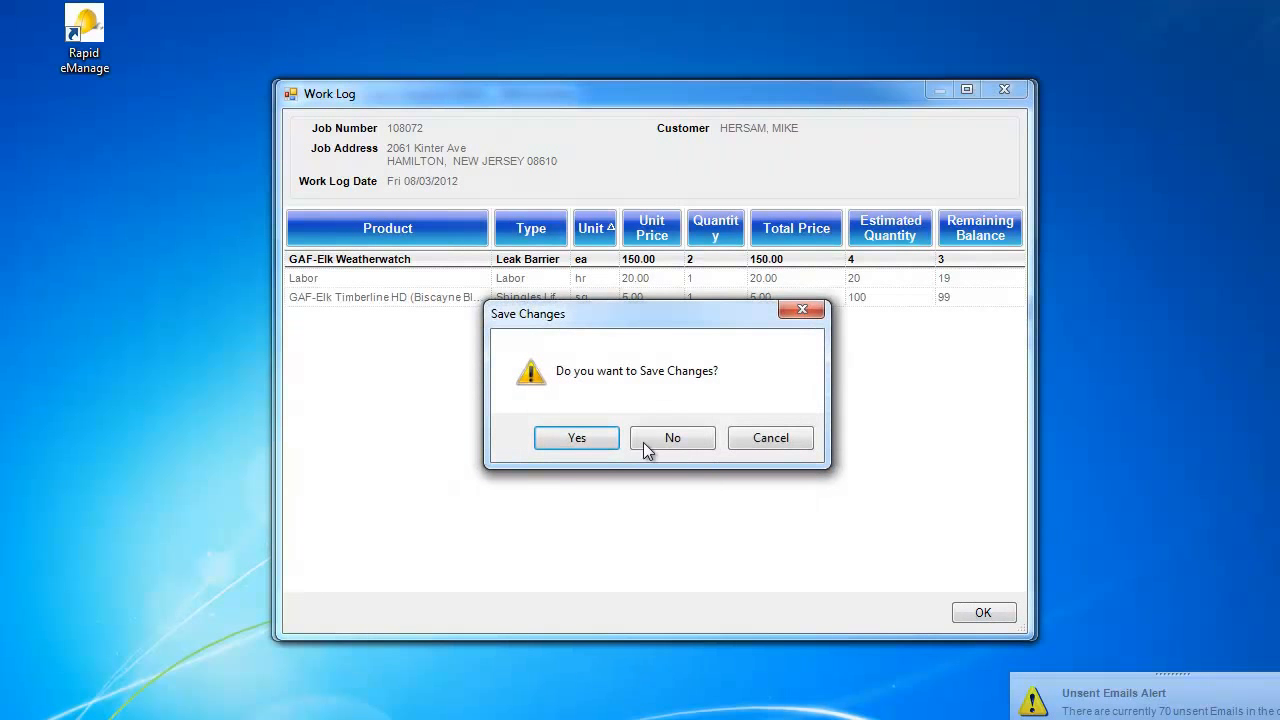
{"action": "left_click", "coordinate": [579, 440]}
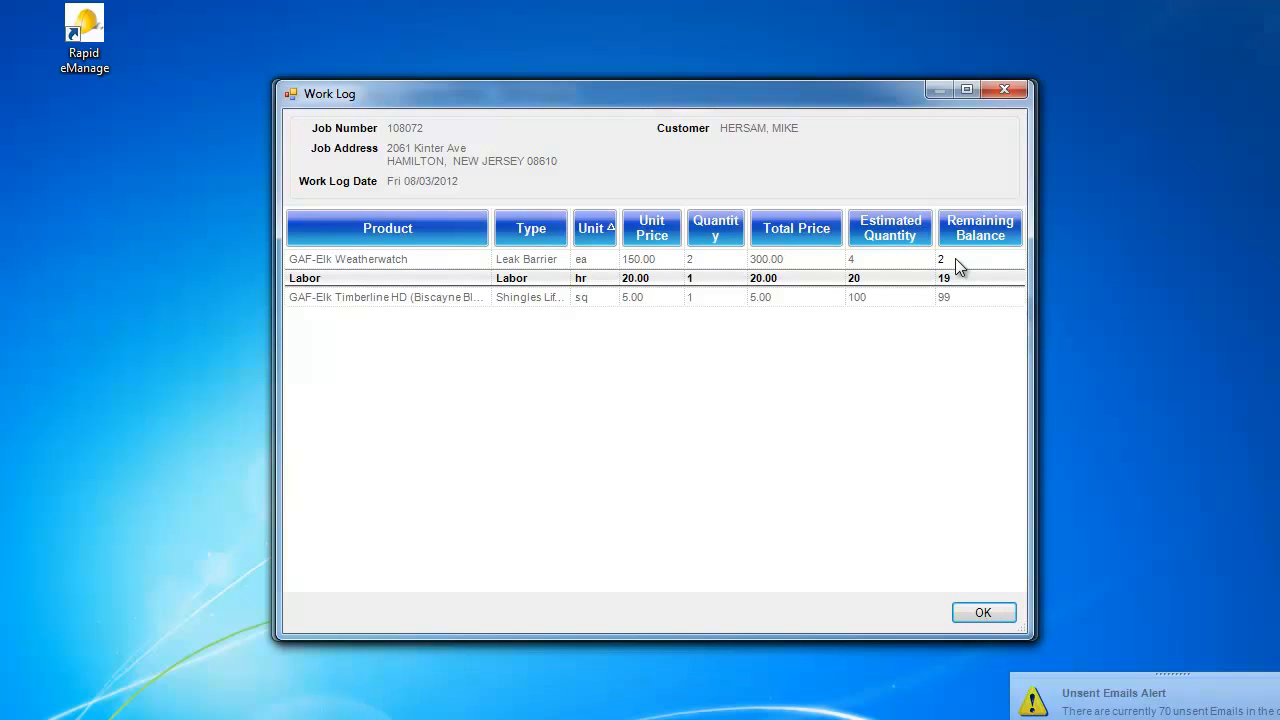
Switch the work log to edit mode, set the GAF-Elk Timberline HD (Biscayne Blue) quantity to 50, and save the changes.
{"action": "right_click", "coordinate": [690, 283]}
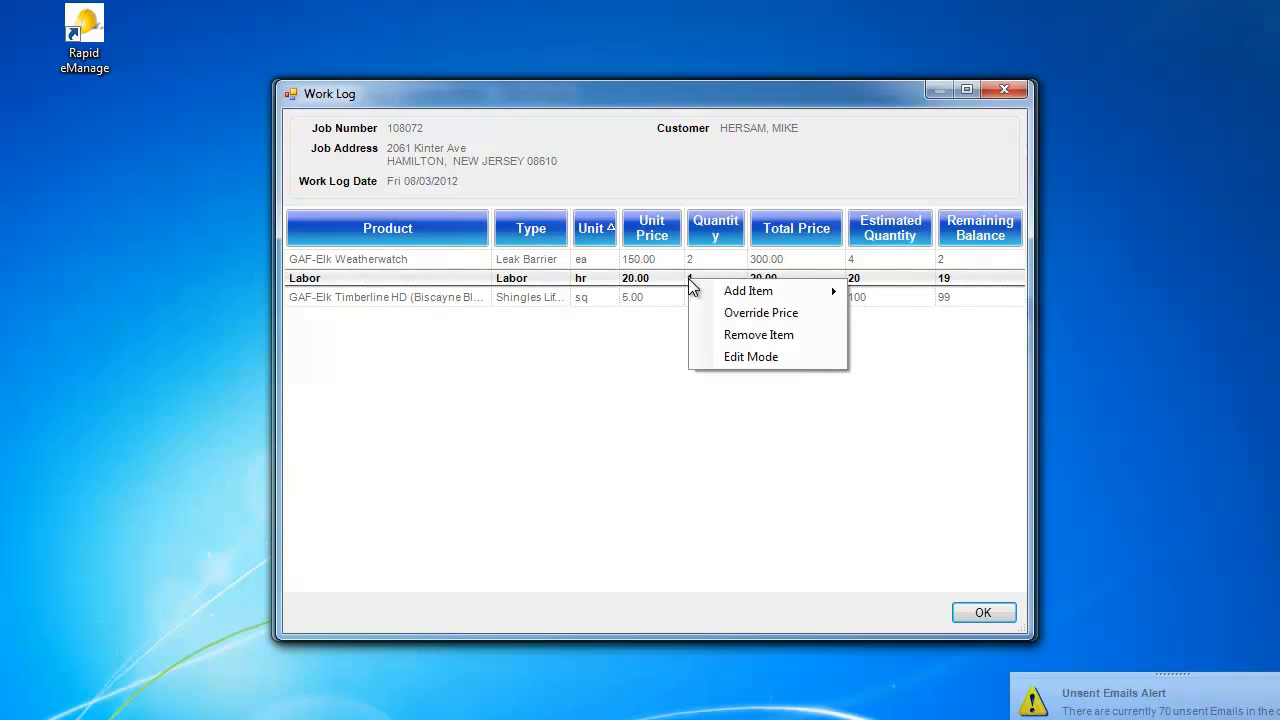
{"action": "mouse_move", "coordinate": [703, 290]}
{"action": "left_click", "coordinate": [735, 356]}
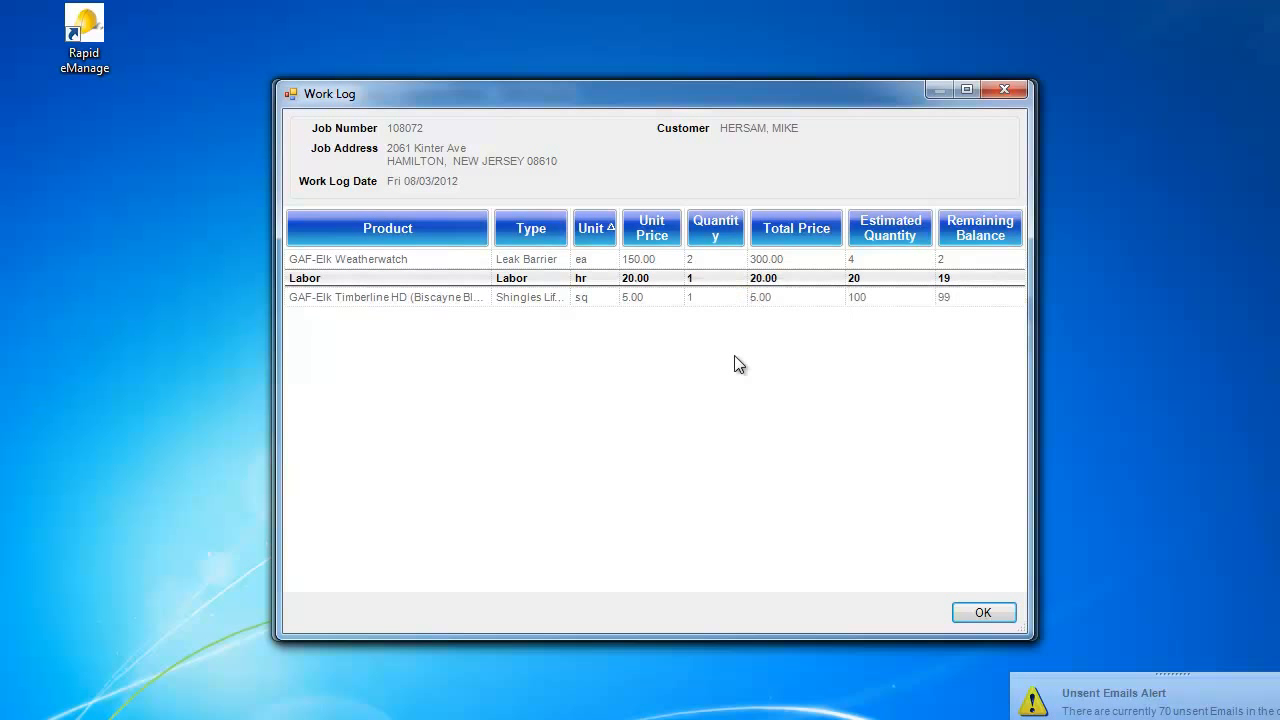
{"action": "left_click", "coordinate": [690, 279]}
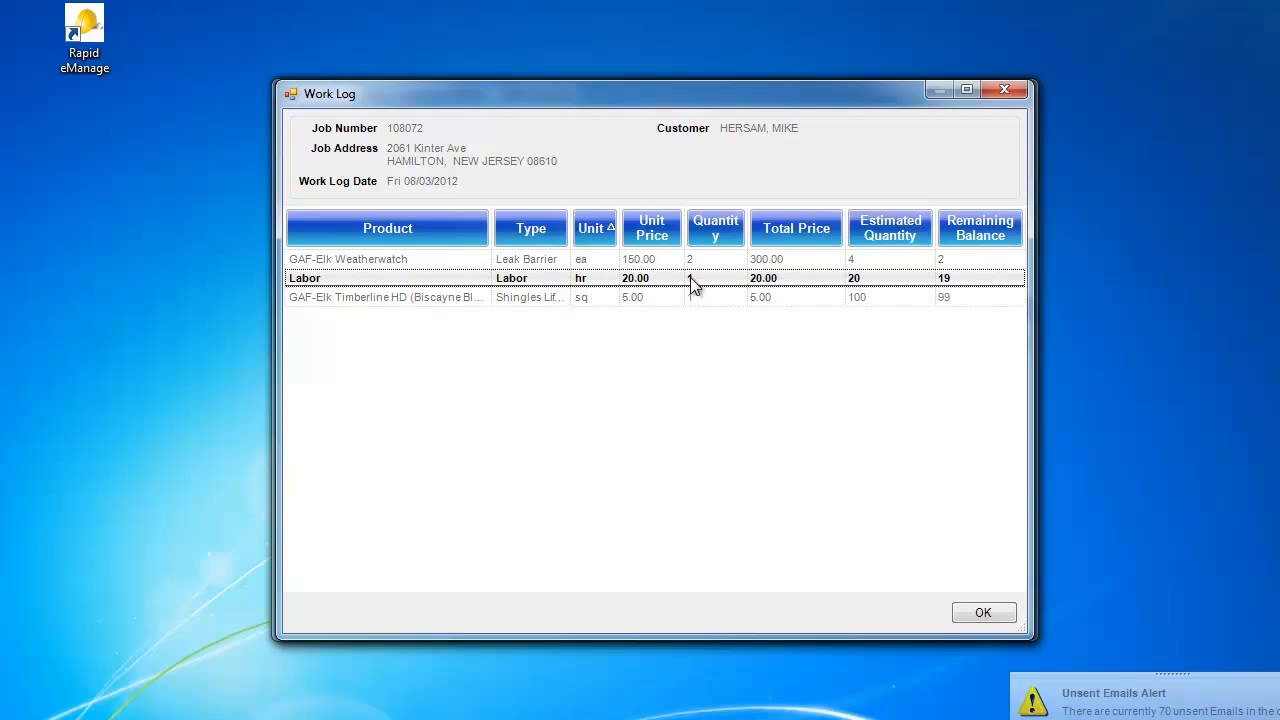
{"action": "right_click", "coordinate": [710, 308]}
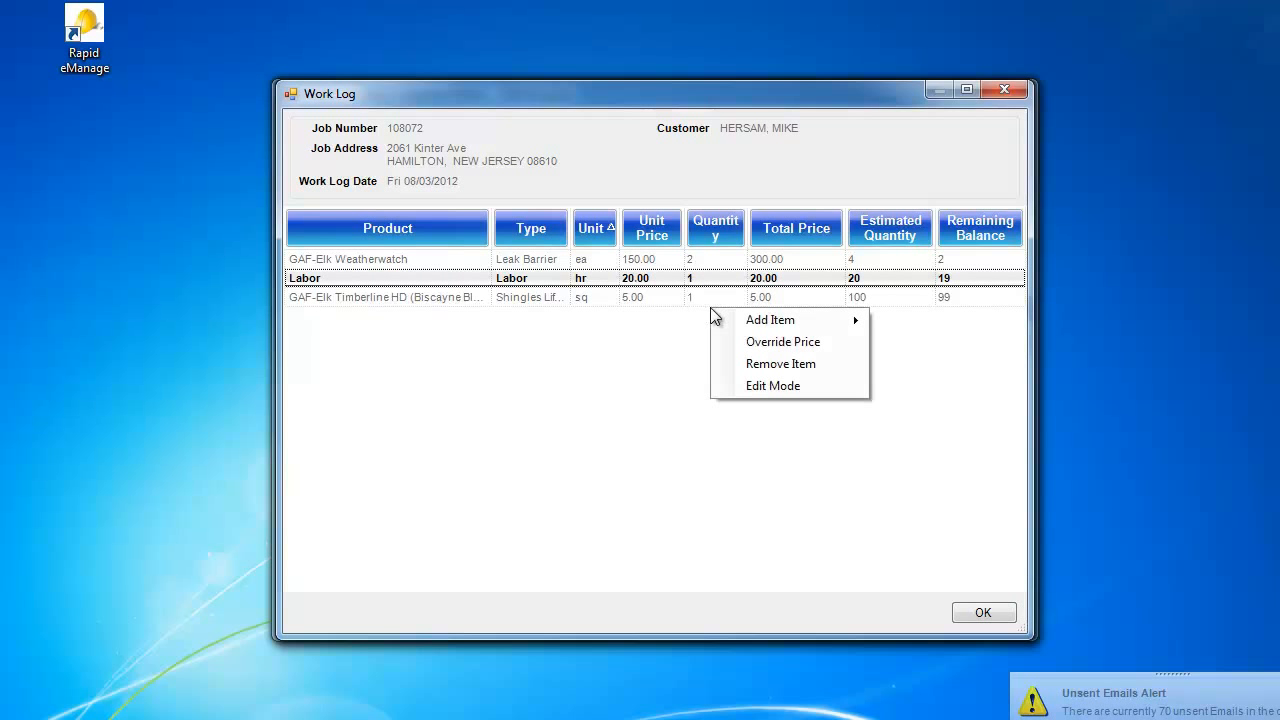
{"action": "left_click", "coordinate": [690, 281]}
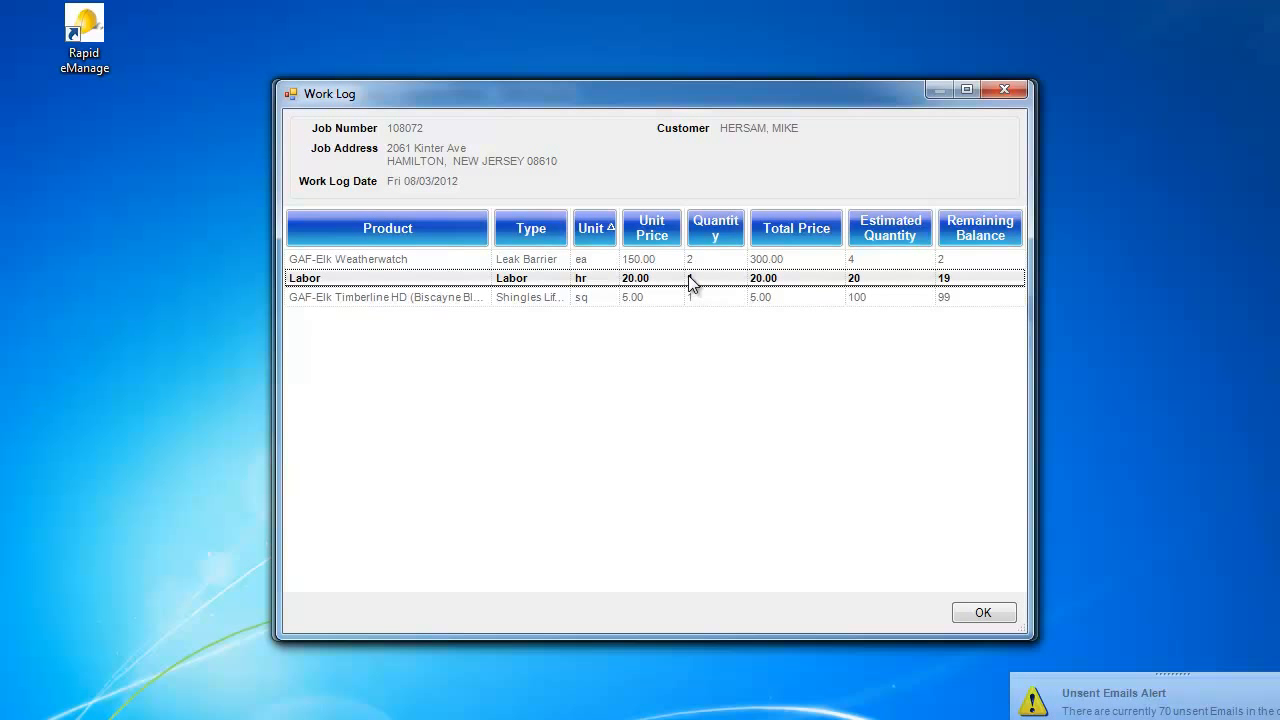
{"action": "left_click", "coordinate": [691, 297]}
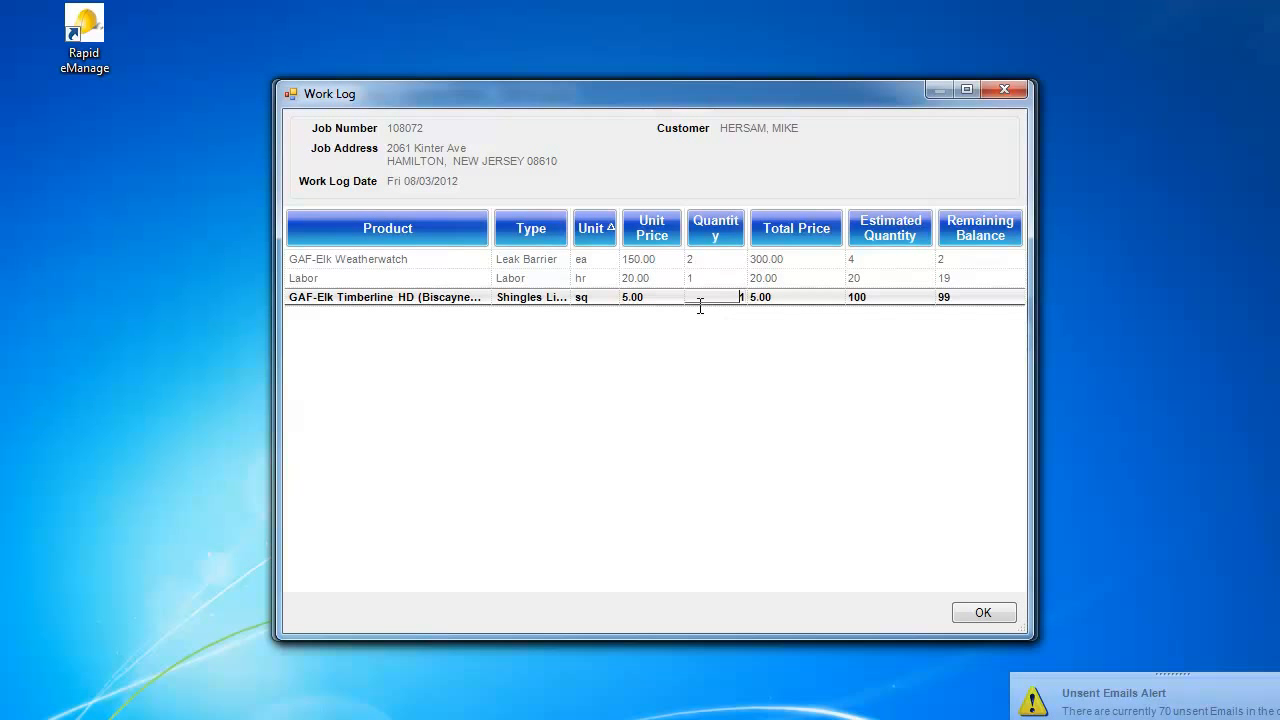
{"action": "key", "text": "BackSpace"}
{"action": "type", "text": "50"}
{"action": "left_click", "coordinate": [983, 615]}
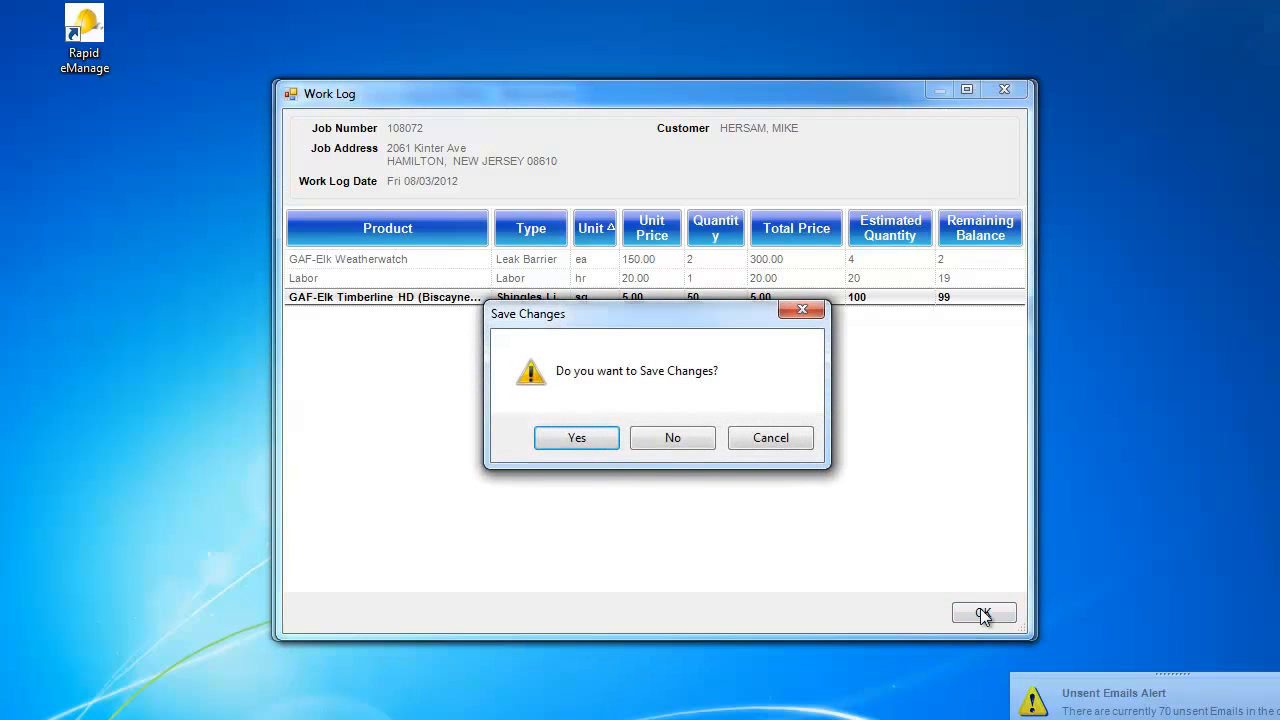
{"action": "left_click", "coordinate": [587, 438]}
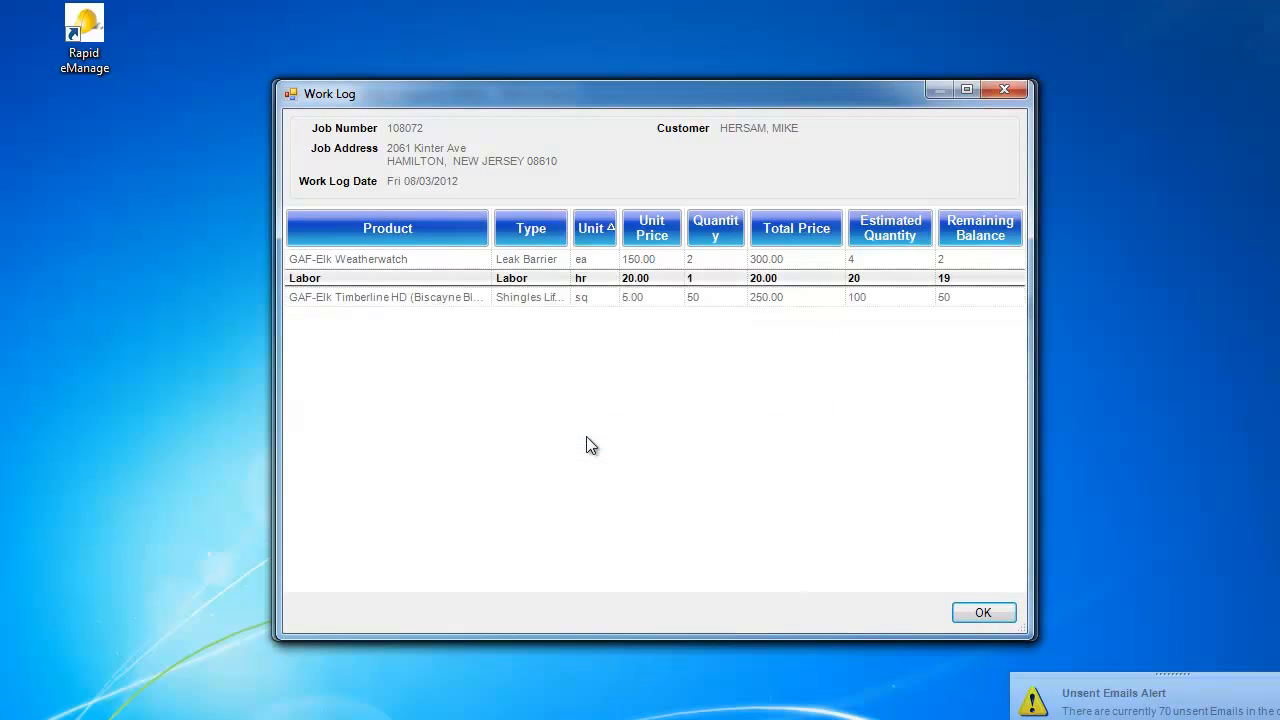
Set the Labor quantity to 10, save the changes, and close the work log.
{"action": "left_click", "coordinate": [693, 278]}
{"action": "type", "text": "0"}
{"action": "left_click", "coordinate": [984, 612]}
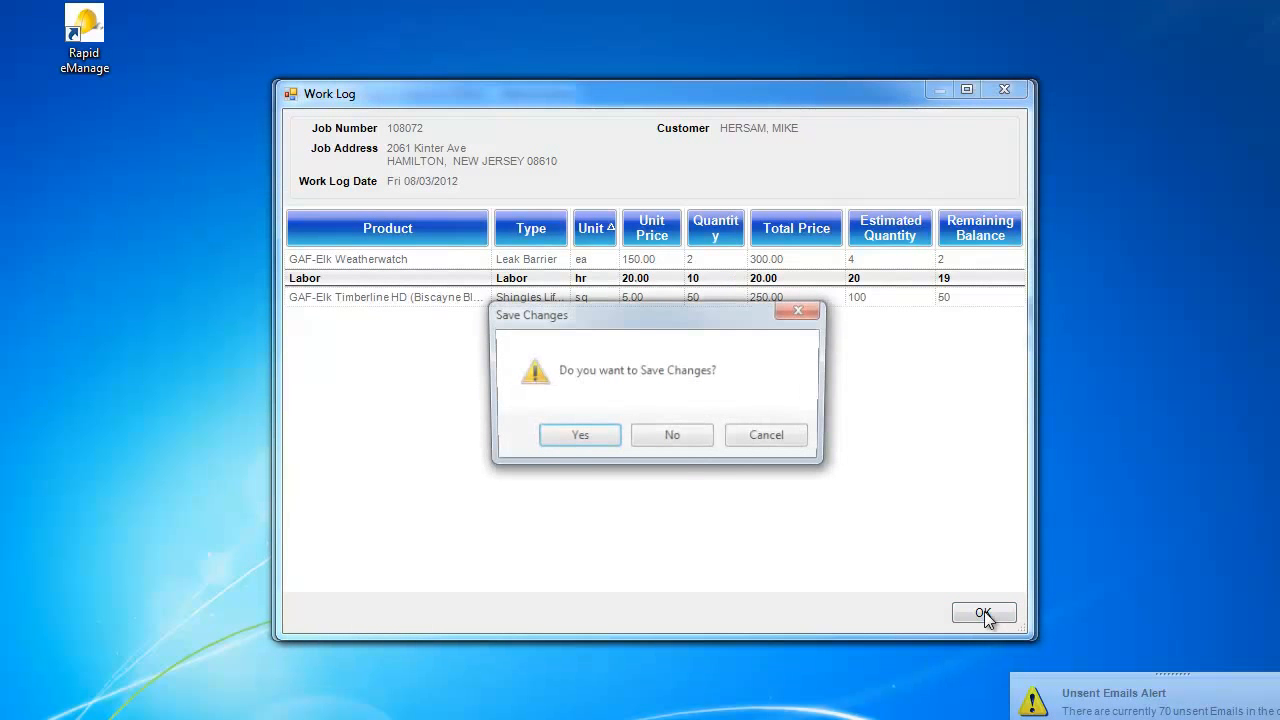
{"action": "left_click", "coordinate": [598, 444]}
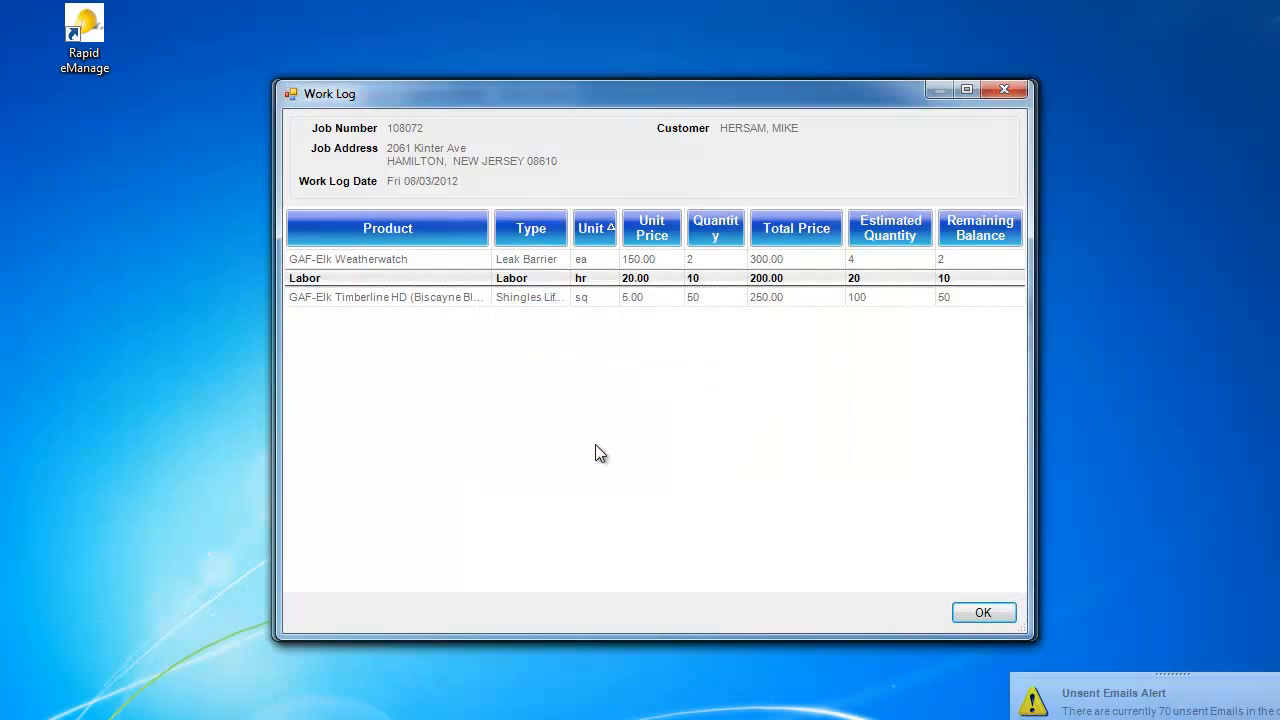
{"action": "left_click", "coordinate": [981, 615]}
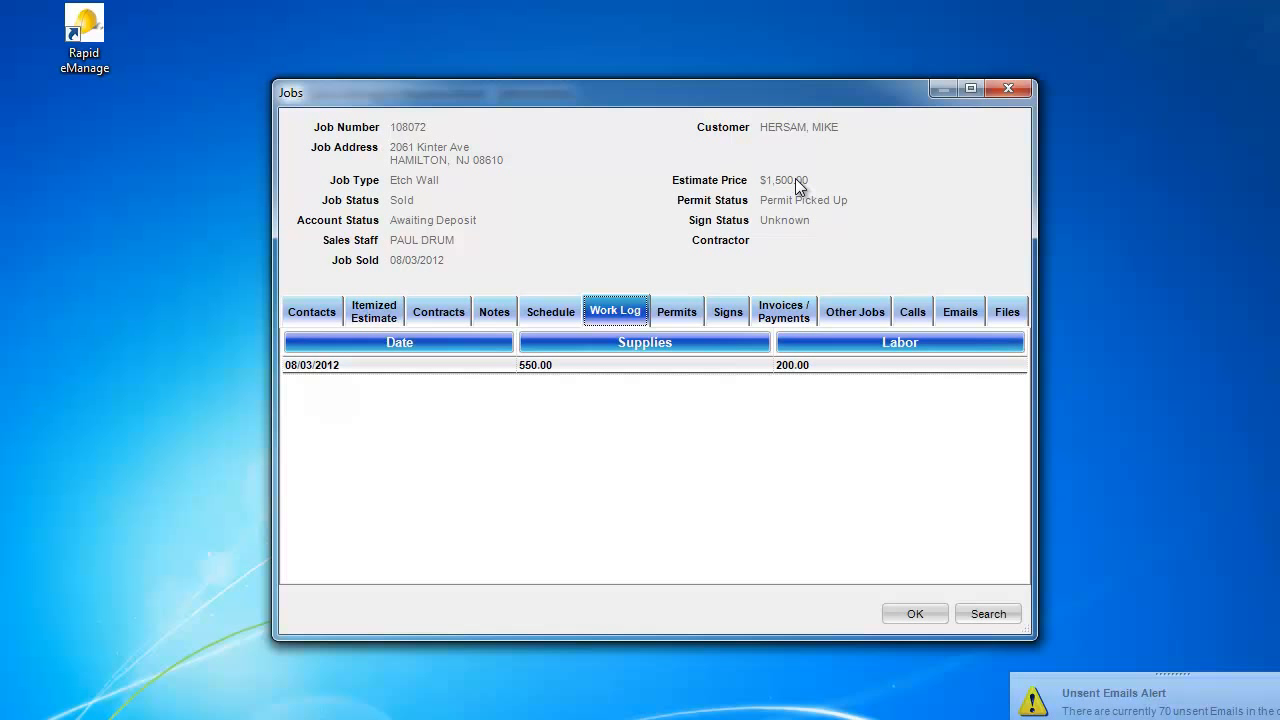
Close job 108072, reopen it from the calendar's repairs column, and review its work log totals.
{"action": "left_click", "coordinate": [906, 613]}
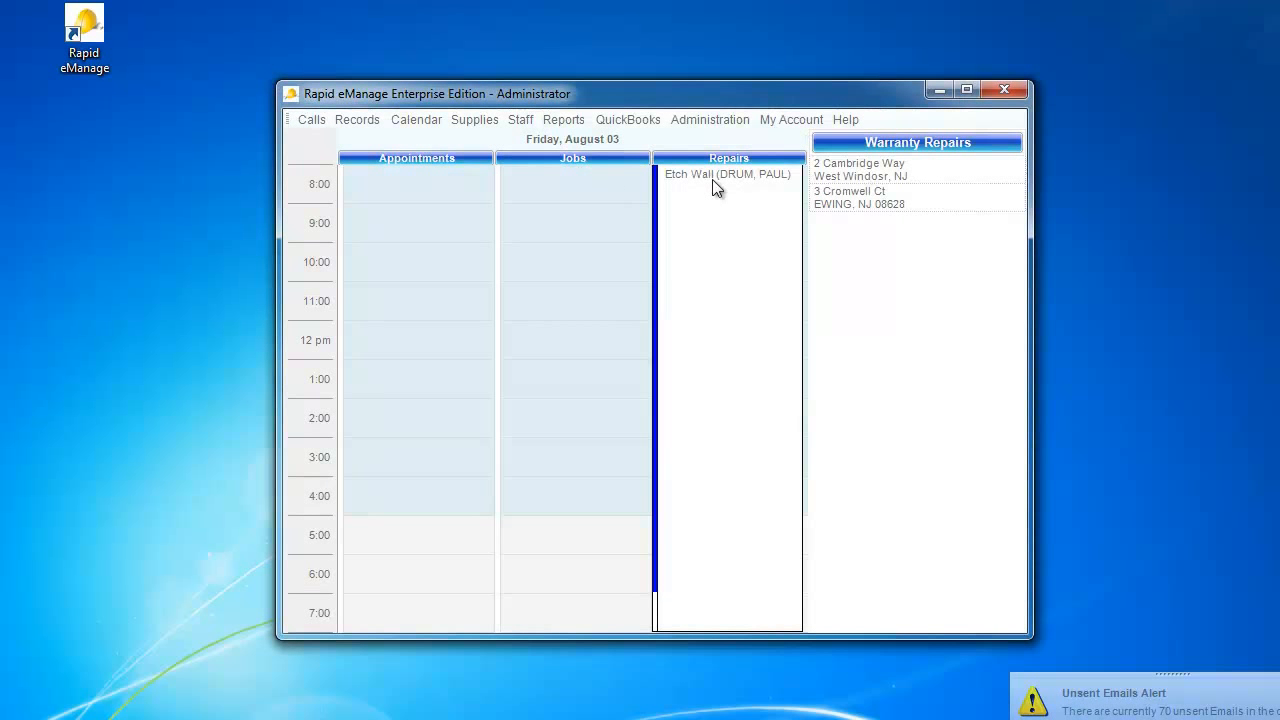
{"action": "double_click", "coordinate": [712, 176]}
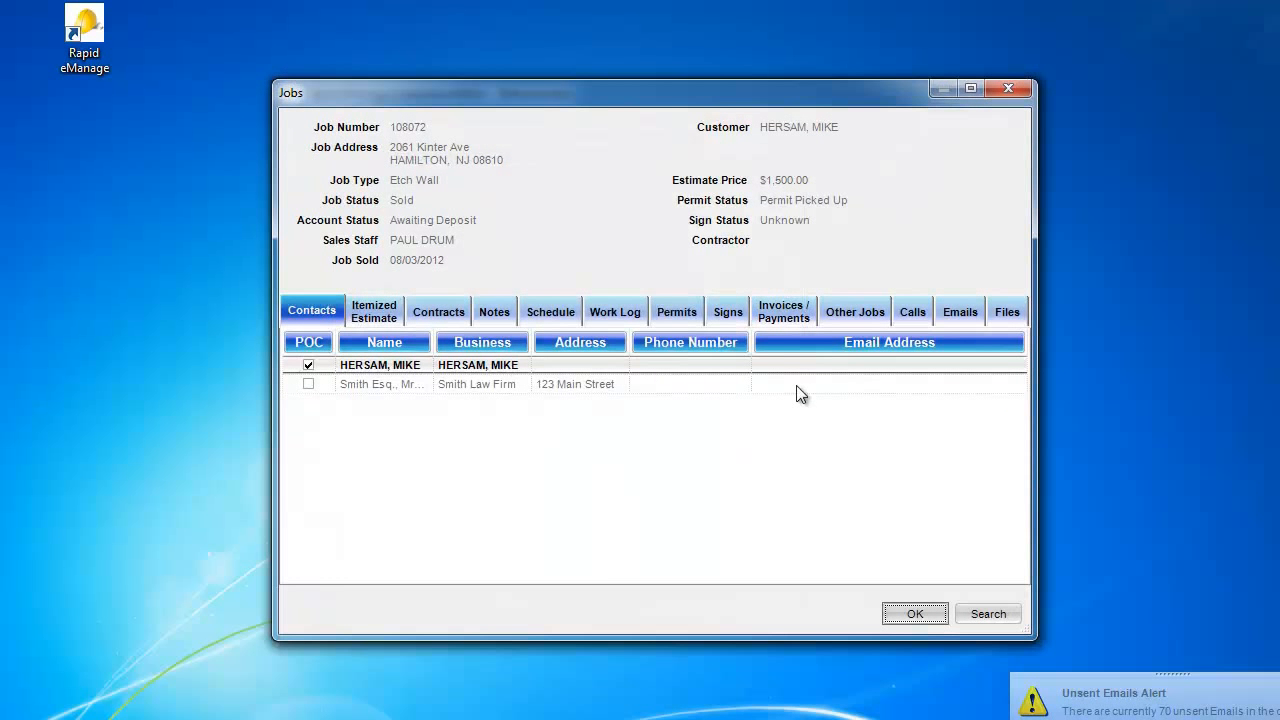
{"action": "left_click", "coordinate": [613, 313]}
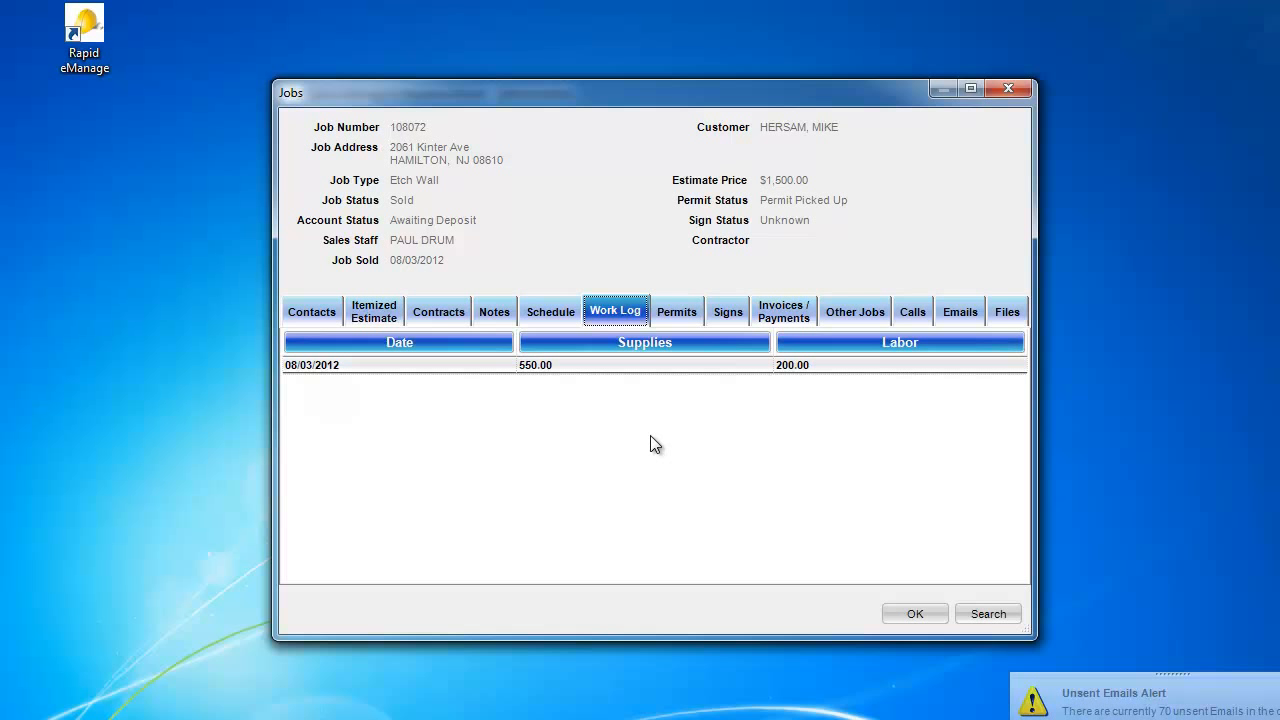
Add a Job Ready For Inspection permit status with an effective date of 07/25/2012.
{"action": "left_click", "coordinate": [677, 314]}
{"action": "right_click", "coordinate": [732, 427]}
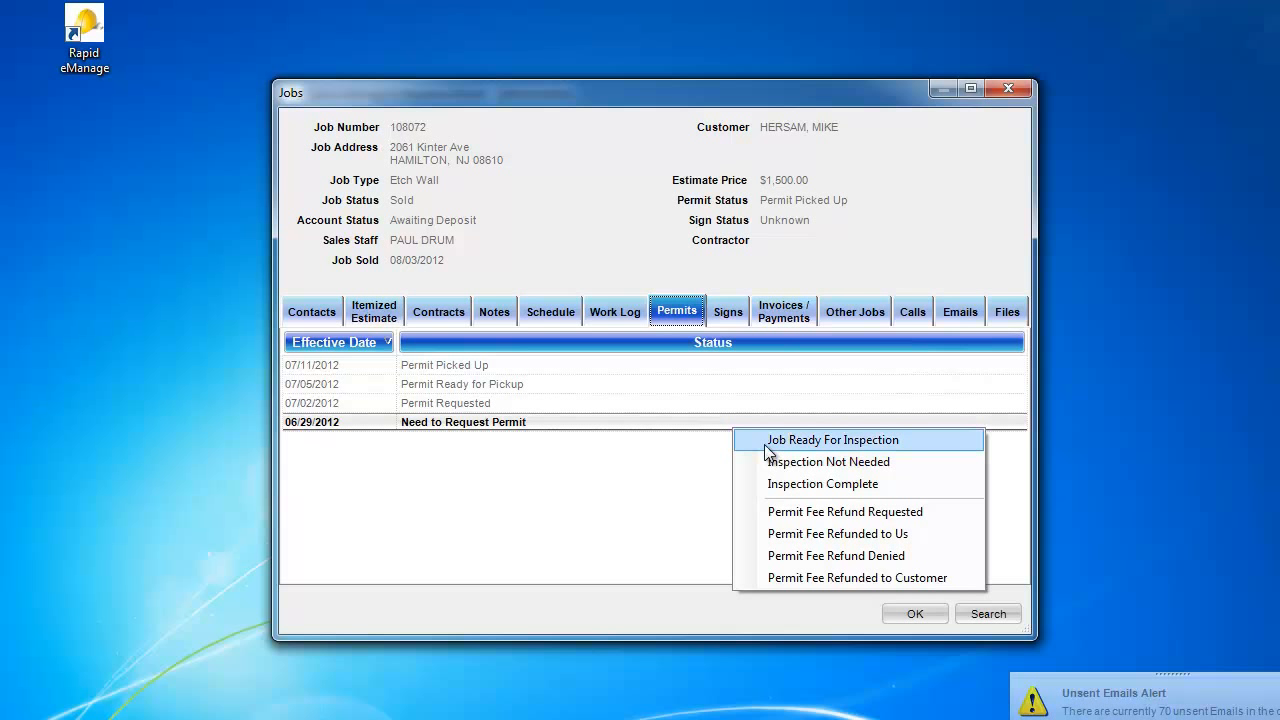
{"action": "left_click", "coordinate": [768, 450]}
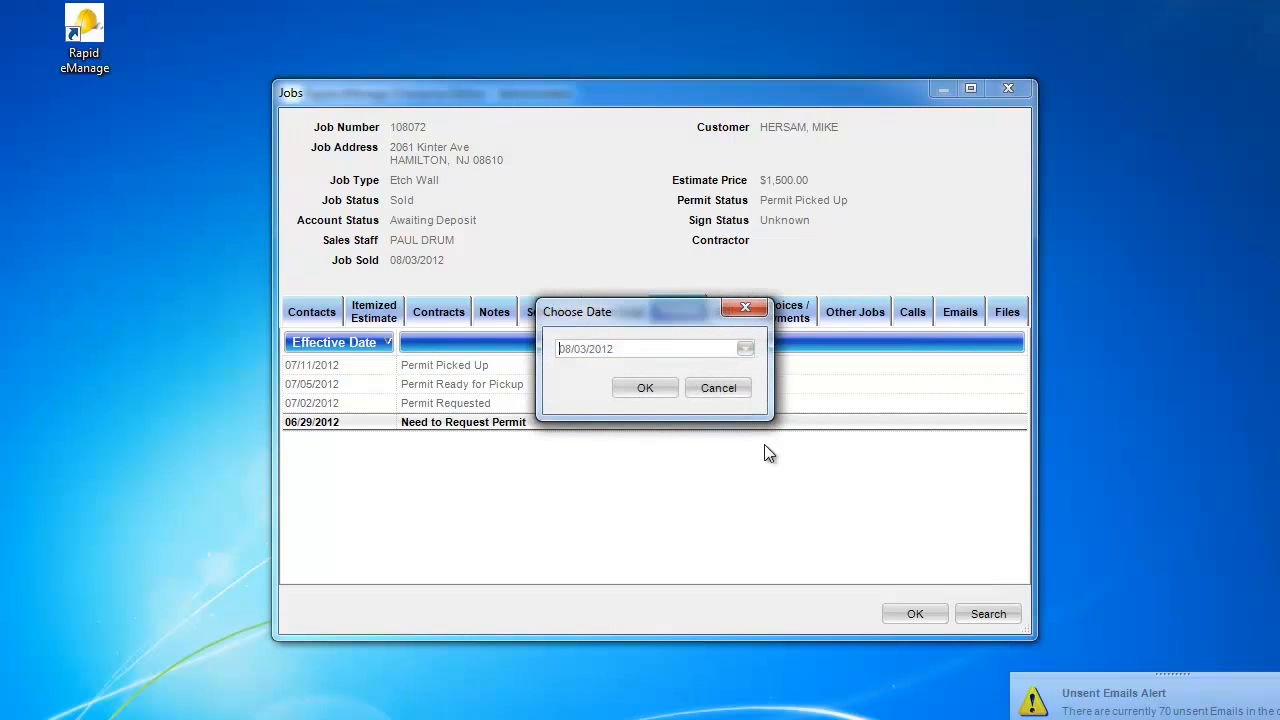
{"action": "left_click", "coordinate": [745, 348]}
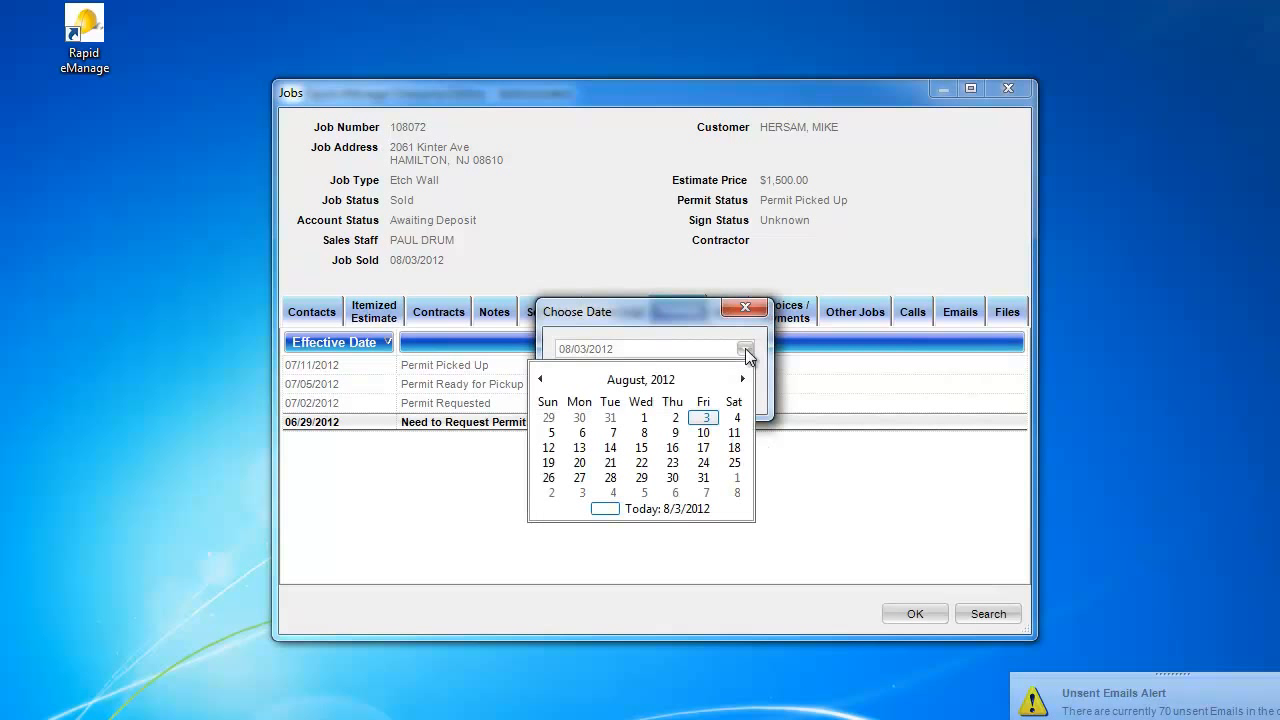
{"action": "left_click", "coordinate": [543, 380]}
{"action": "left_click", "coordinate": [641, 477]}
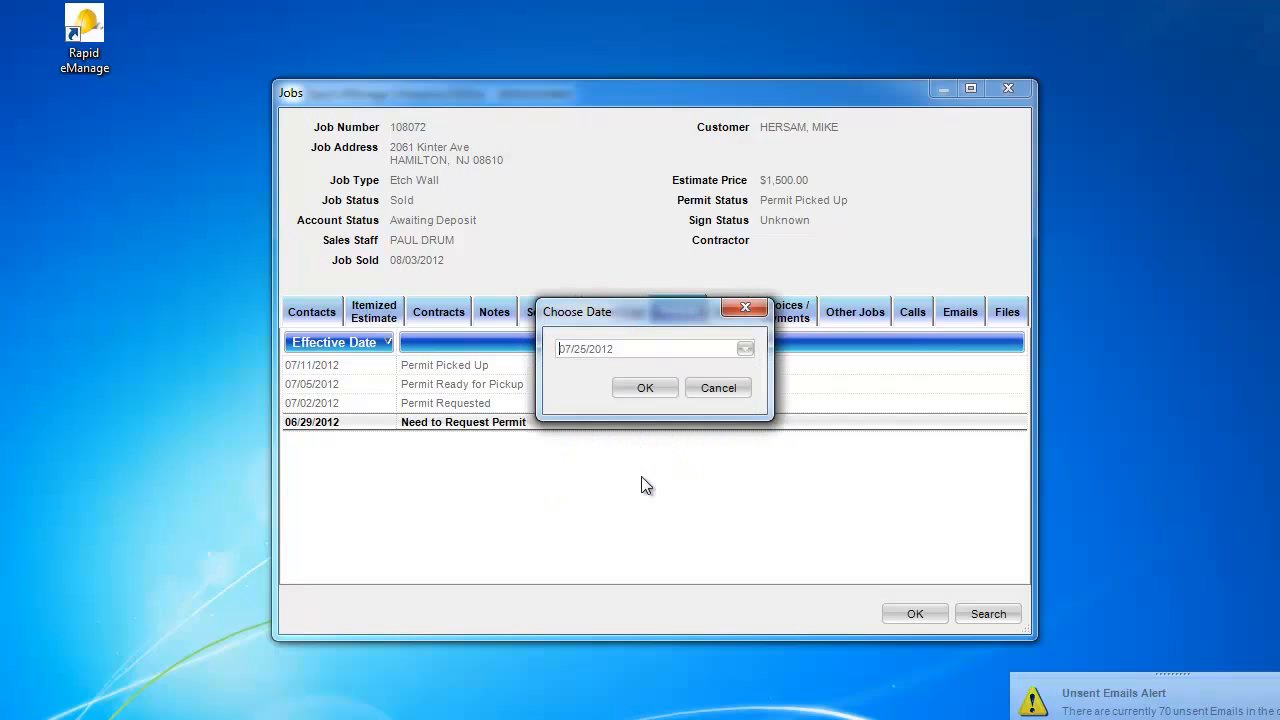
{"action": "left_click", "coordinate": [647, 390]}
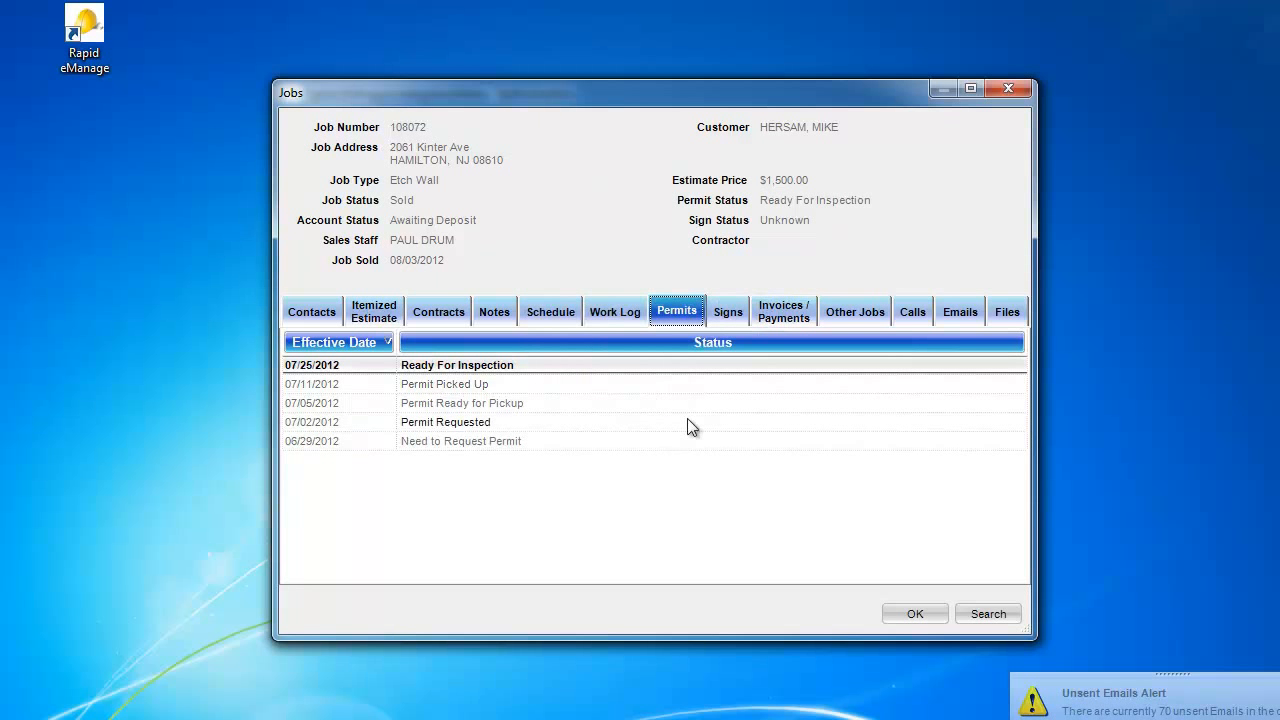
Add an Inspection Complete permit status dated 07/27/2012, then sort the permit history by effective date ascending.
{"action": "left_click", "coordinate": [713, 419]}
{"action": "right_click", "coordinate": [713, 419]}
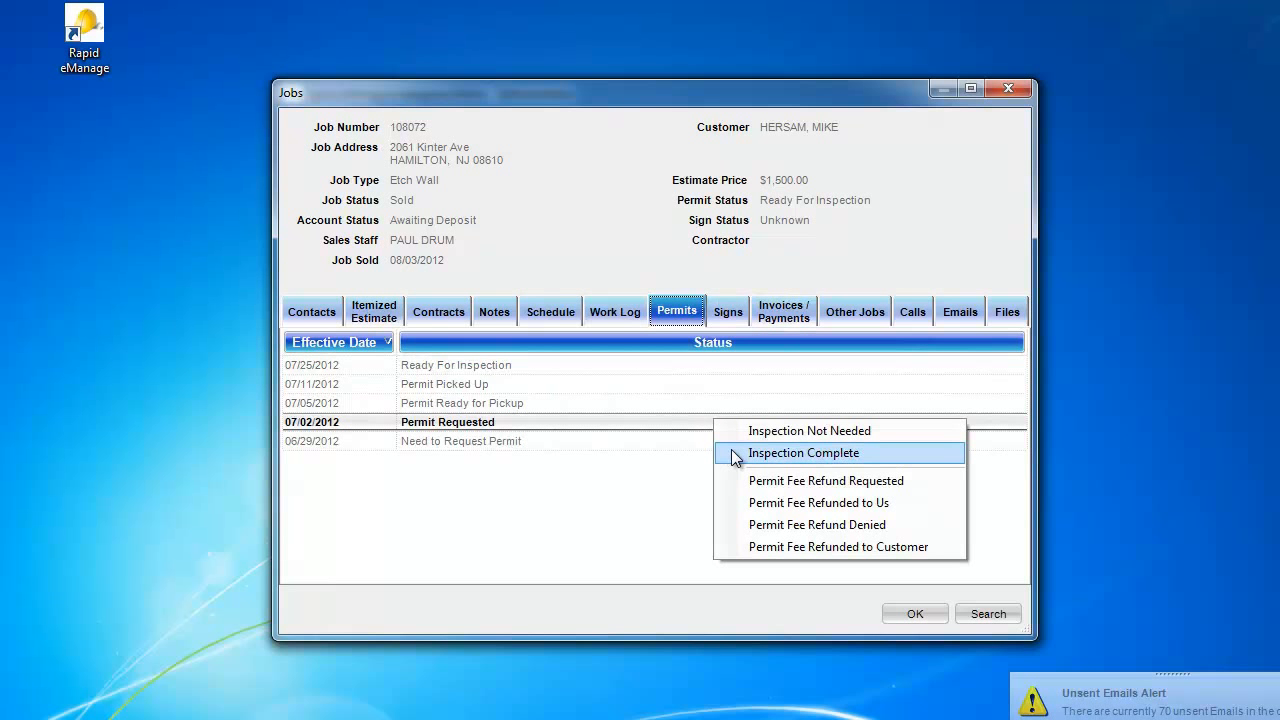
{"action": "left_click", "coordinate": [731, 451]}
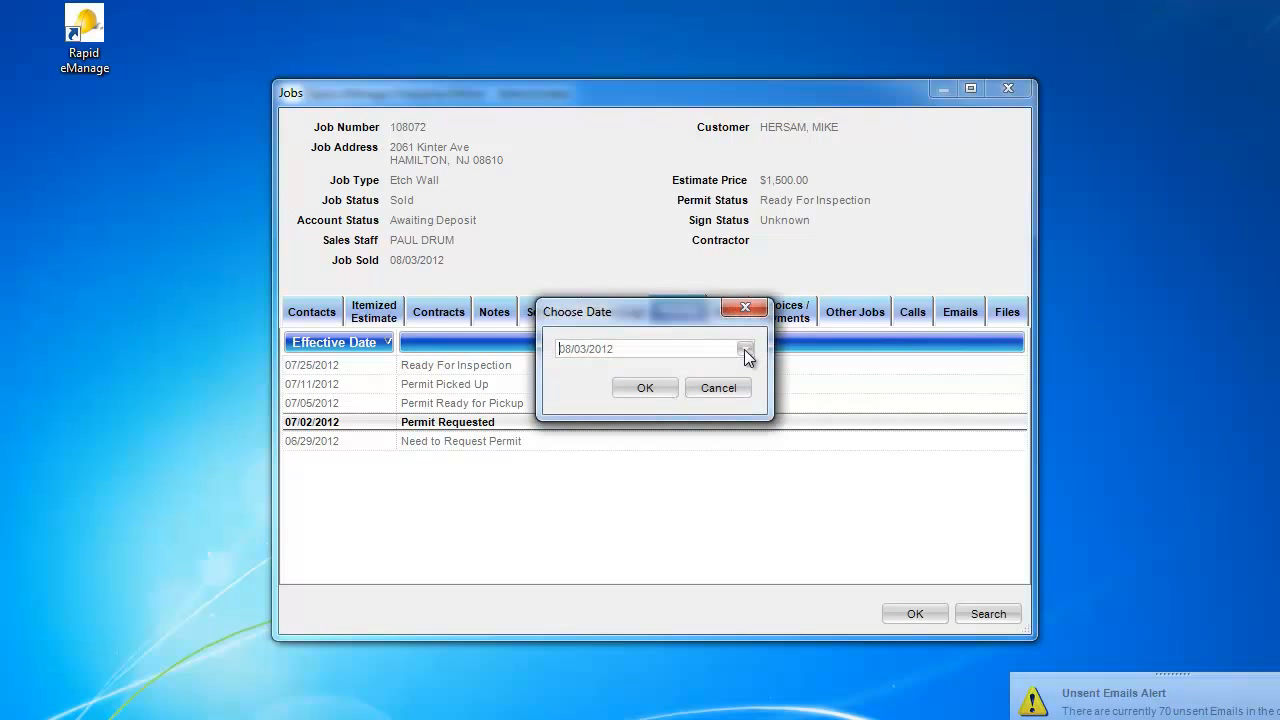
{"action": "left_click", "coordinate": [745, 350]}
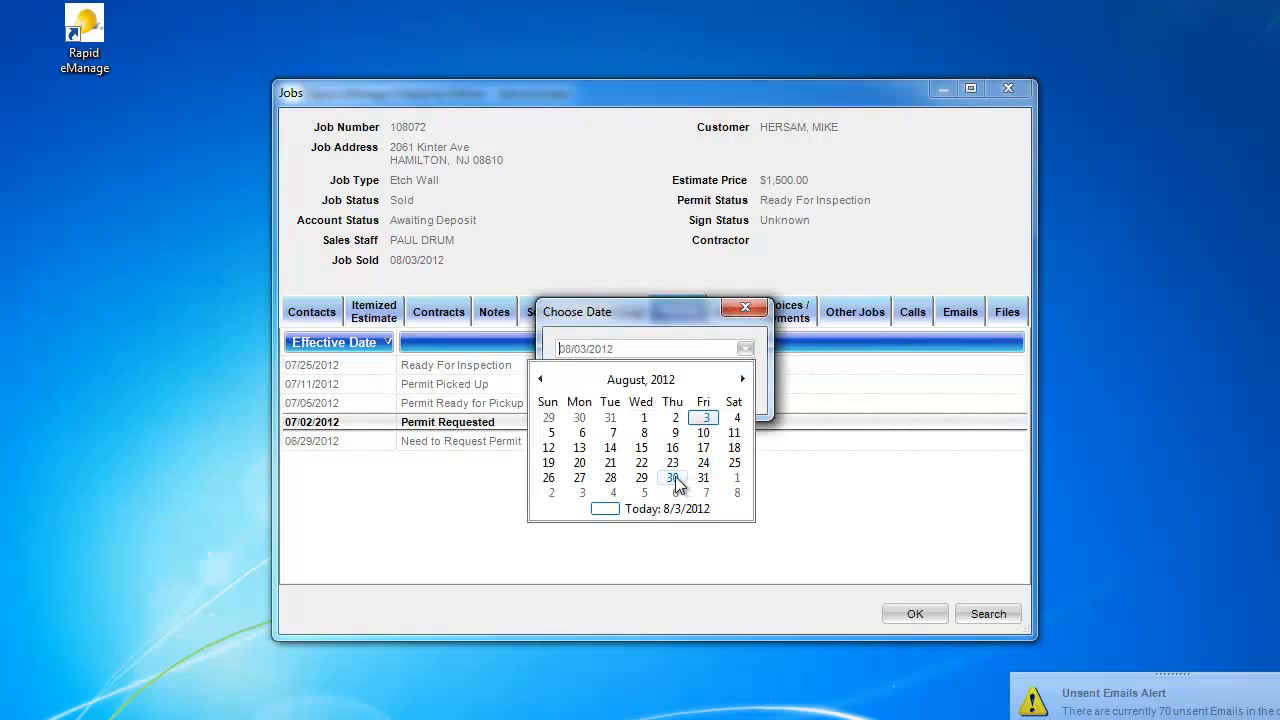
{"action": "left_click", "coordinate": [540, 379]}
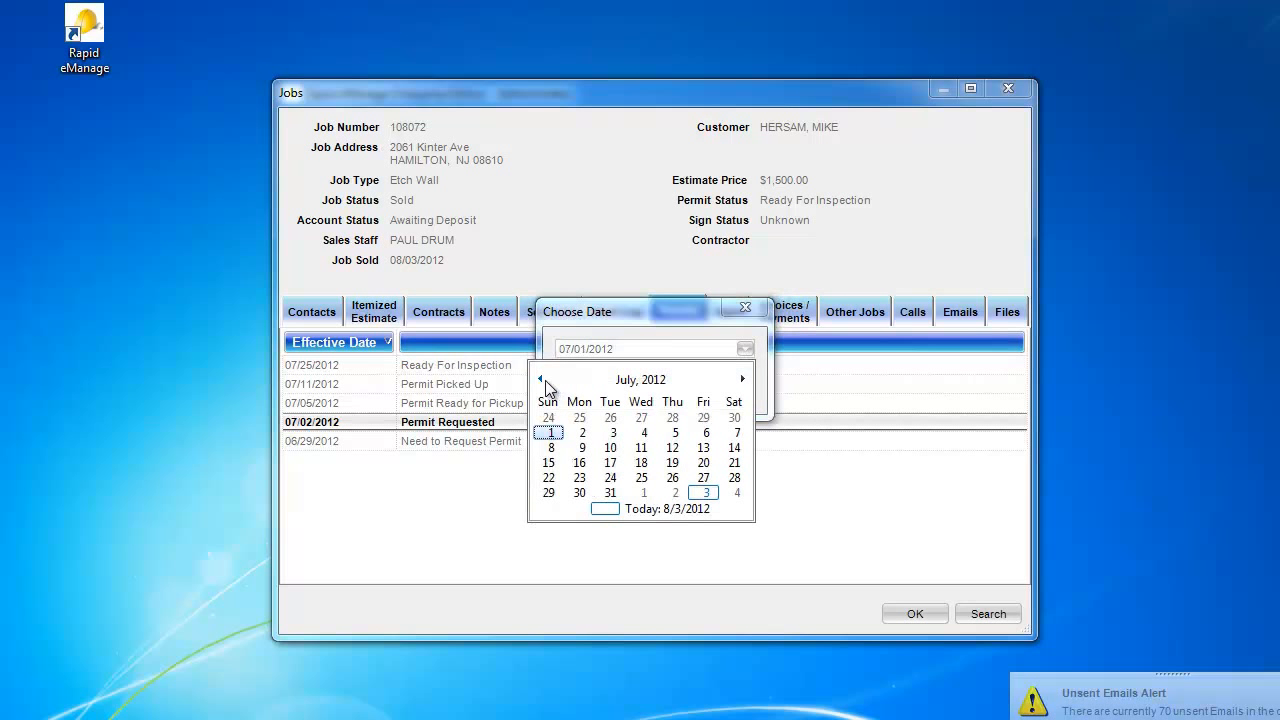
{"action": "left_click", "coordinate": [704, 478]}
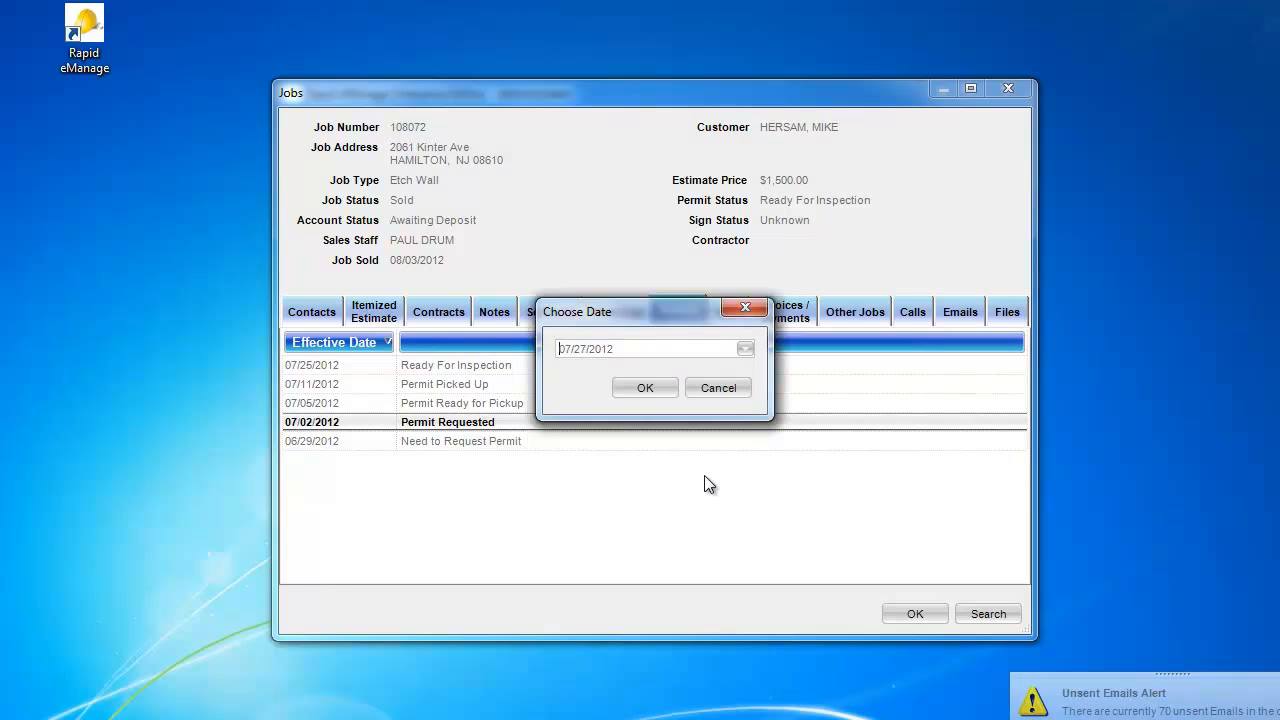
{"action": "left_click", "coordinate": [644, 388]}
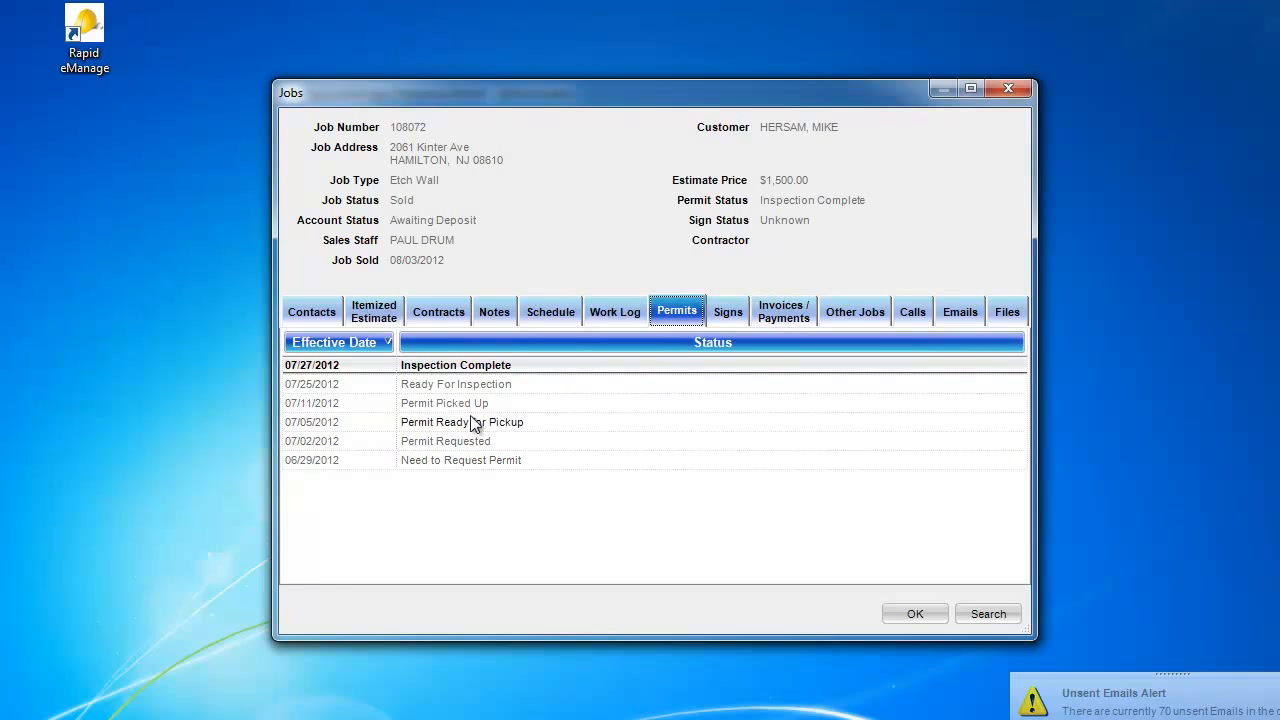
{"action": "left_click", "coordinate": [388, 342]}
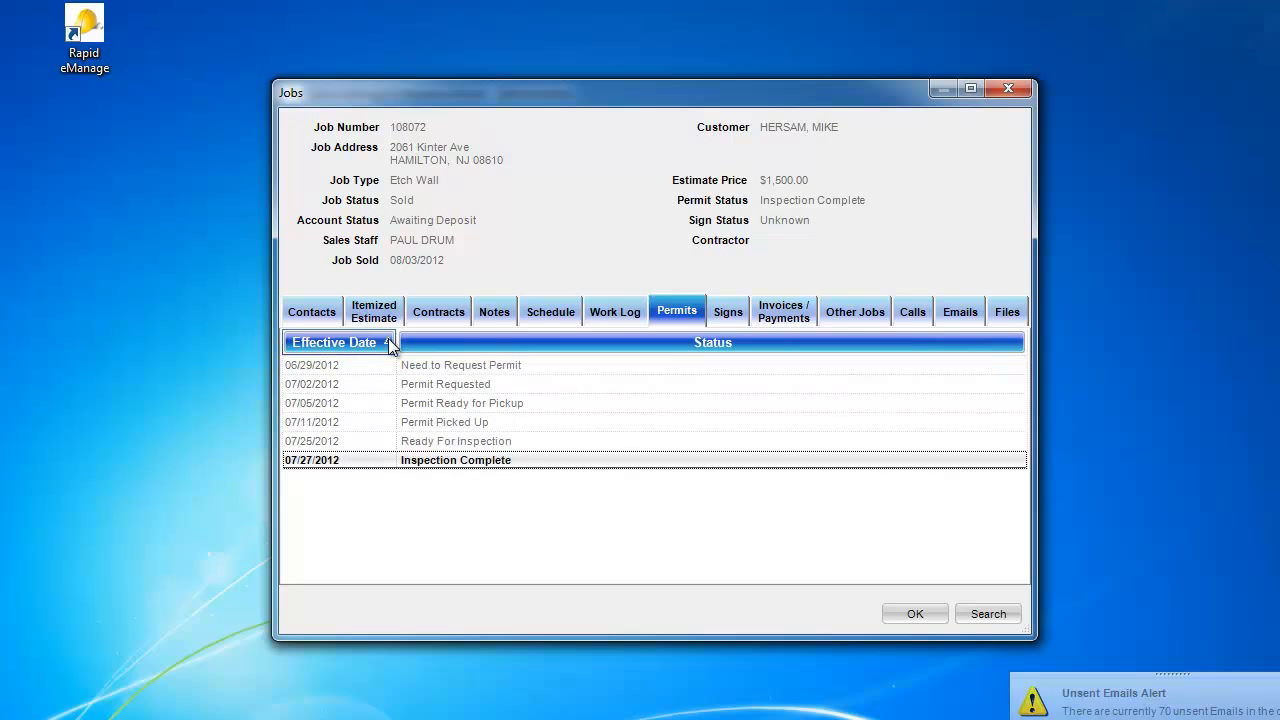
Reopen job 108072 and update its job status to Complete with the date 08/03/2012.
{"action": "left_click", "coordinate": [915, 613]}
{"action": "double_click", "coordinate": [732, 177]}
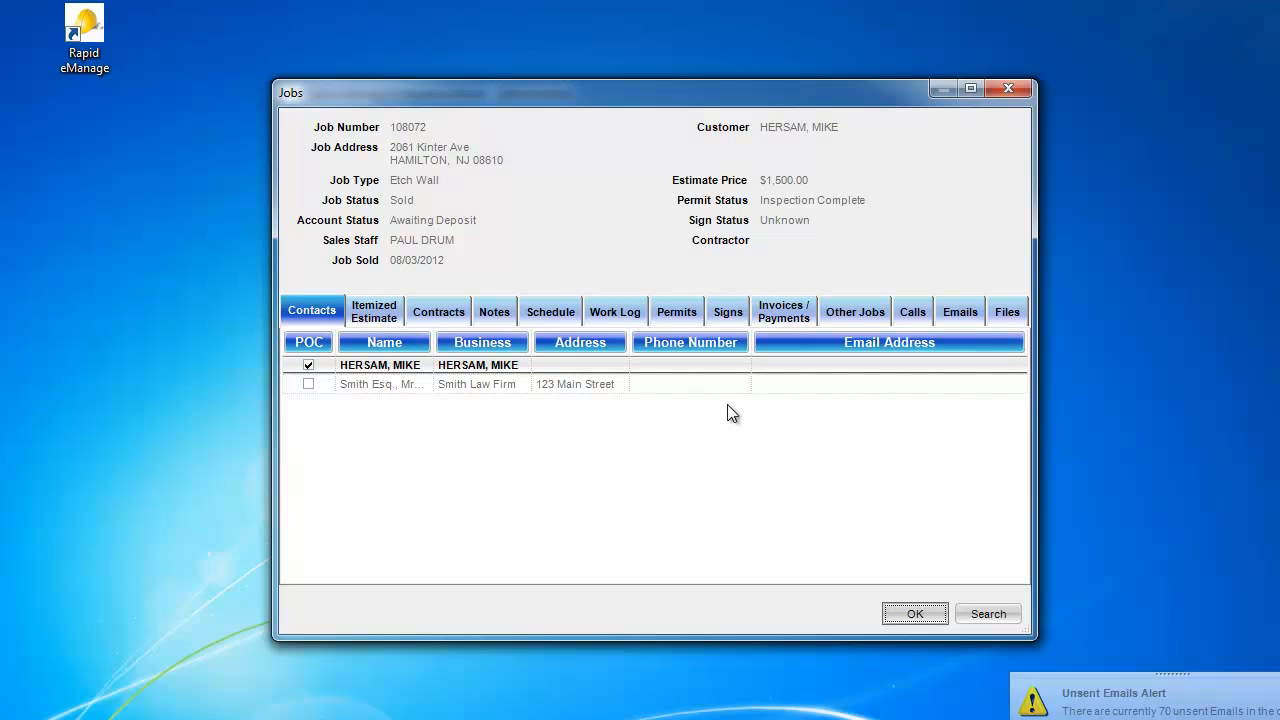
{"action": "right_click", "coordinate": [530, 190]}
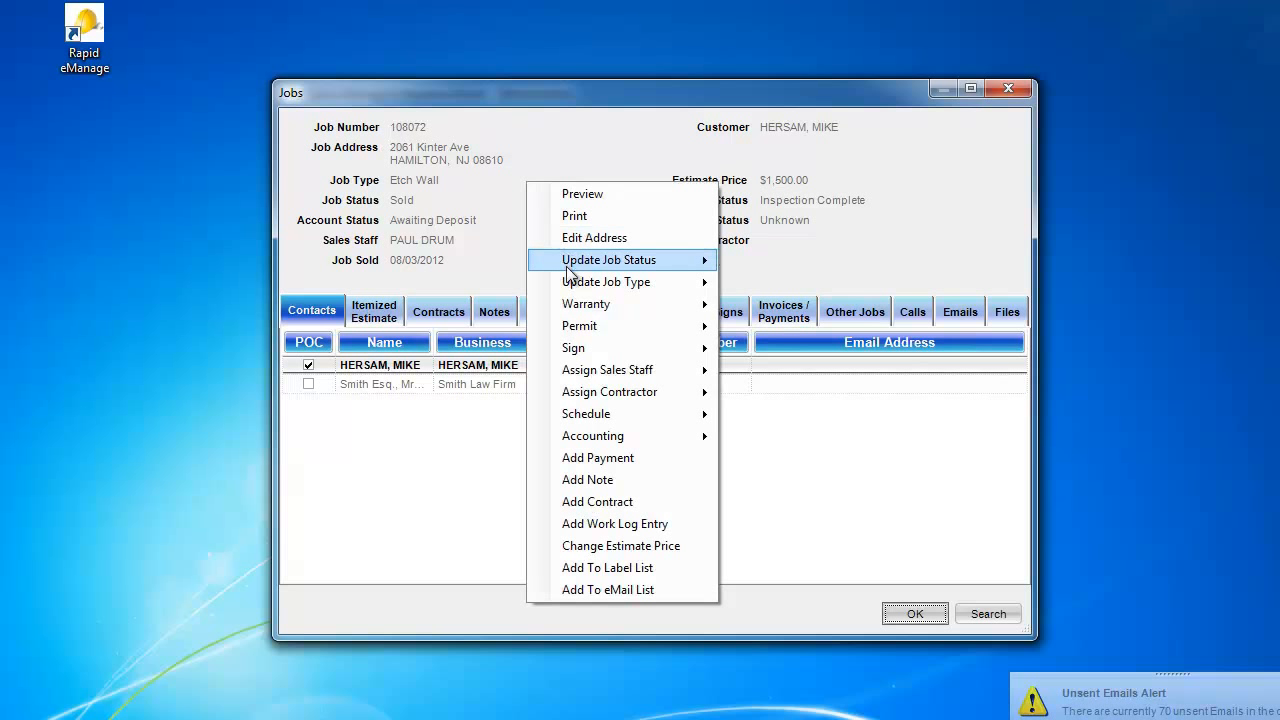
{"action": "mouse_move", "coordinate": [567, 264]}
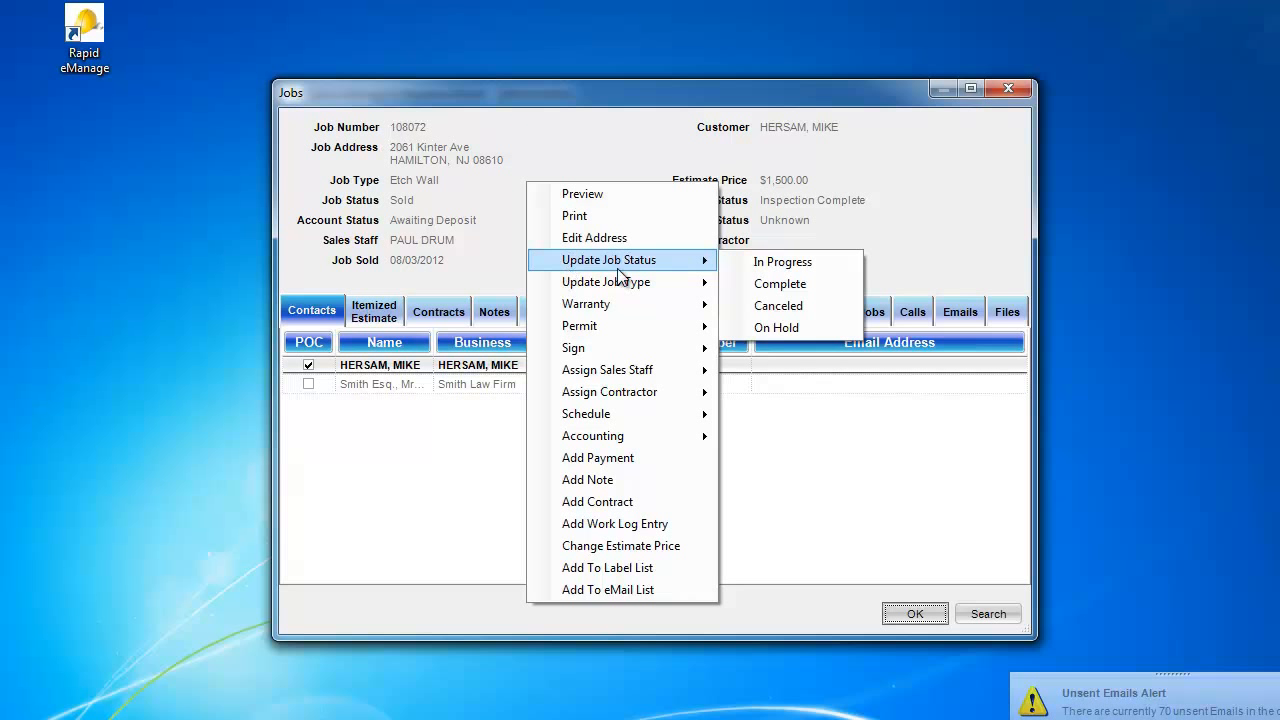
{"action": "left_click", "coordinate": [770, 285]}
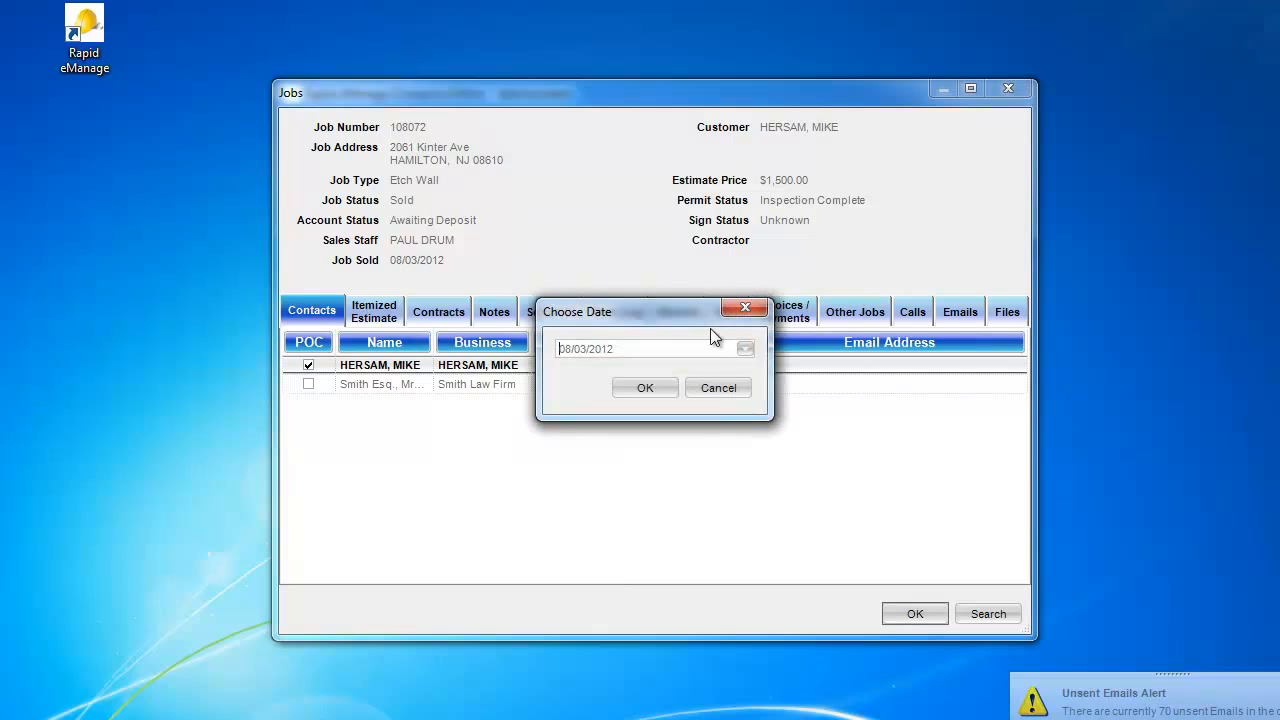
{"action": "left_click", "coordinate": [645, 388]}
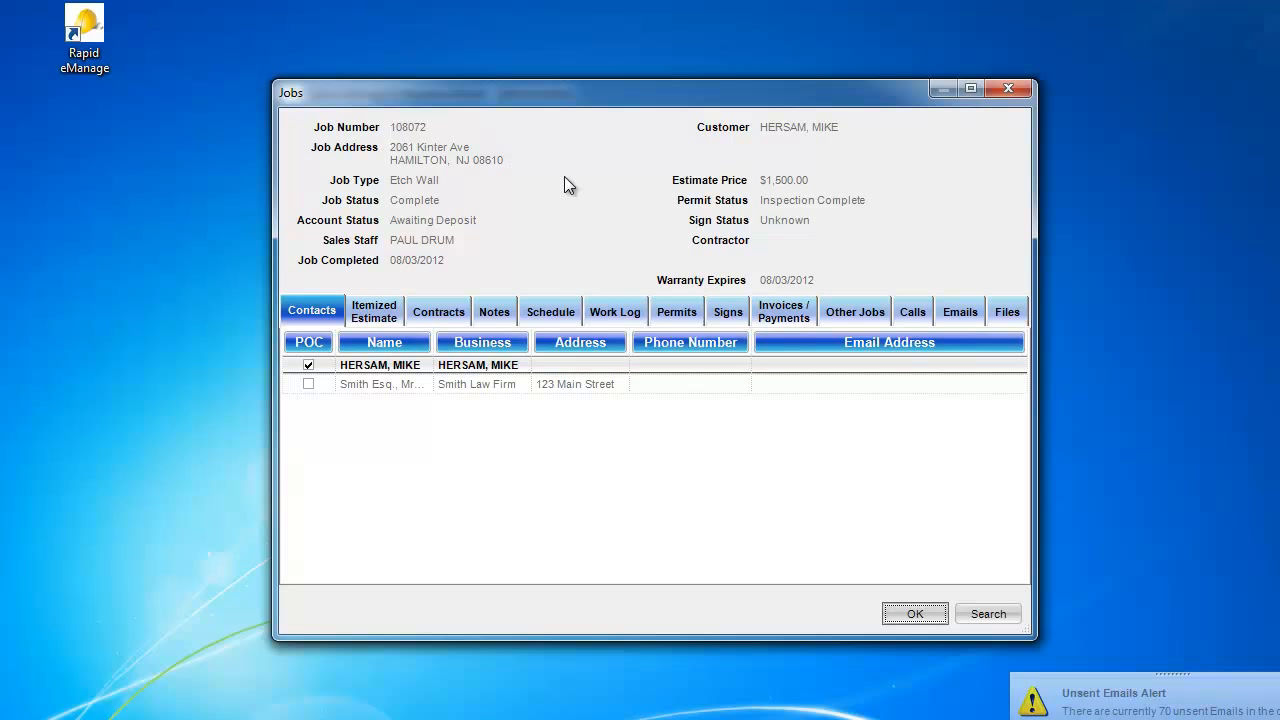
Add an invoice dated 08/03/2012 with the memo "Thank you for your business. Please pay balance if satisfied with our work.".
{"action": "right_click", "coordinate": [678, 415]}
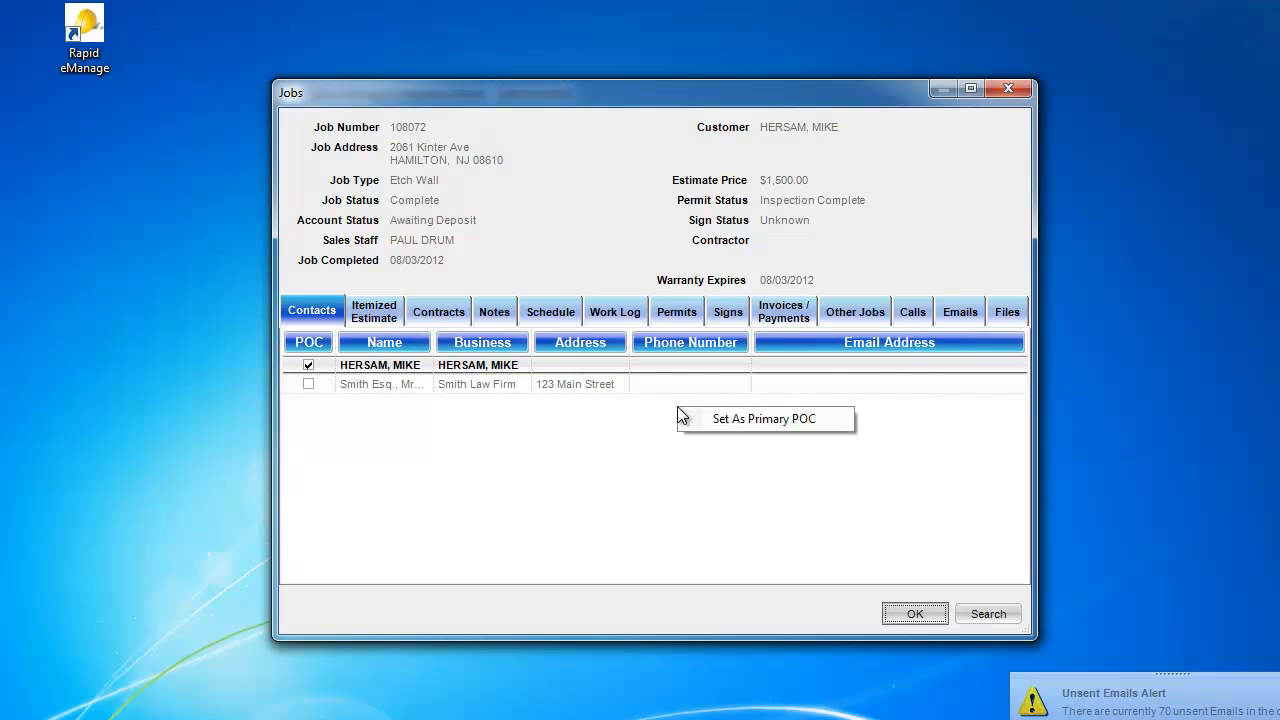
{"action": "left_click", "coordinate": [690, 418]}
{"action": "left_click", "coordinate": [775, 315]}
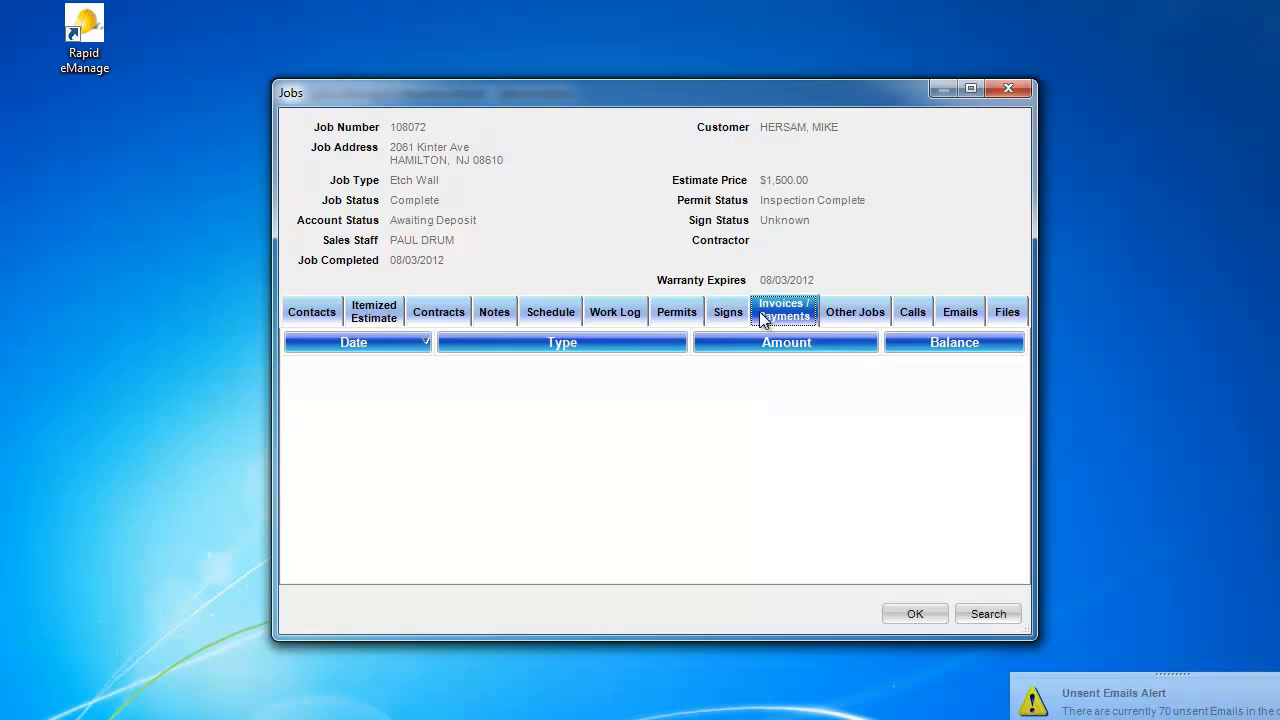
{"action": "right_click", "coordinate": [720, 412]}
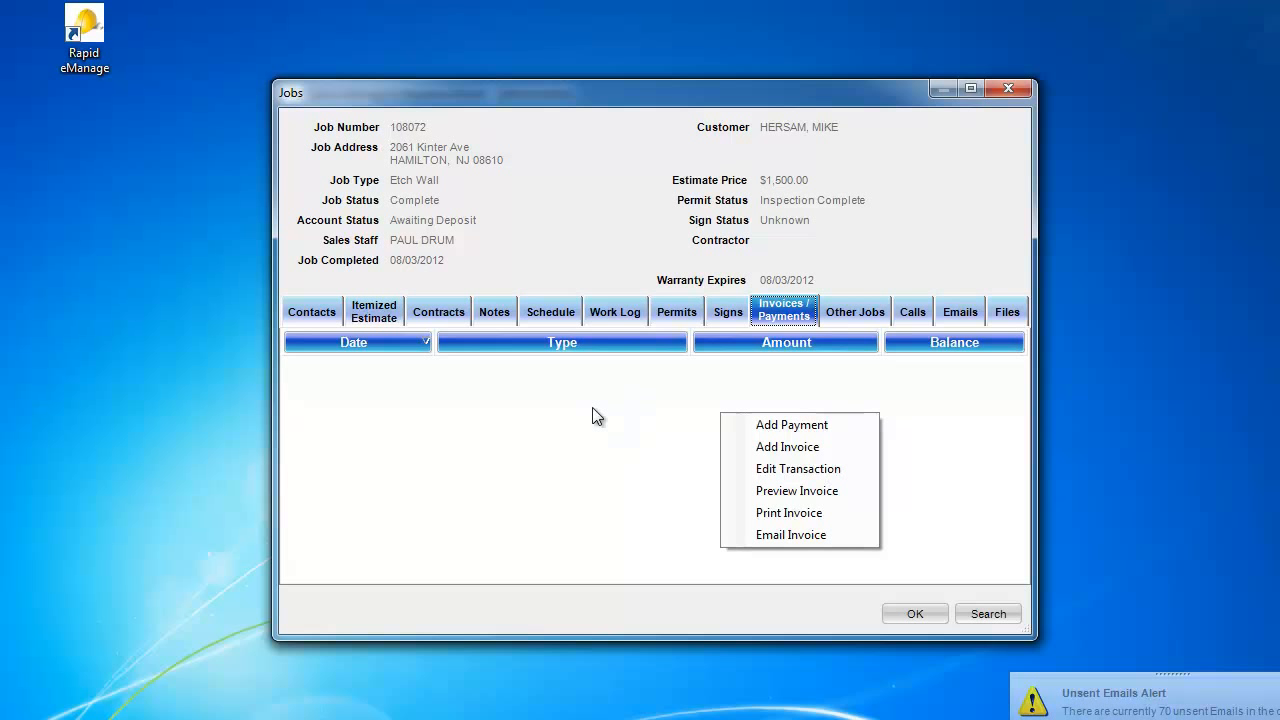
{"action": "left_click", "coordinate": [799, 448]}
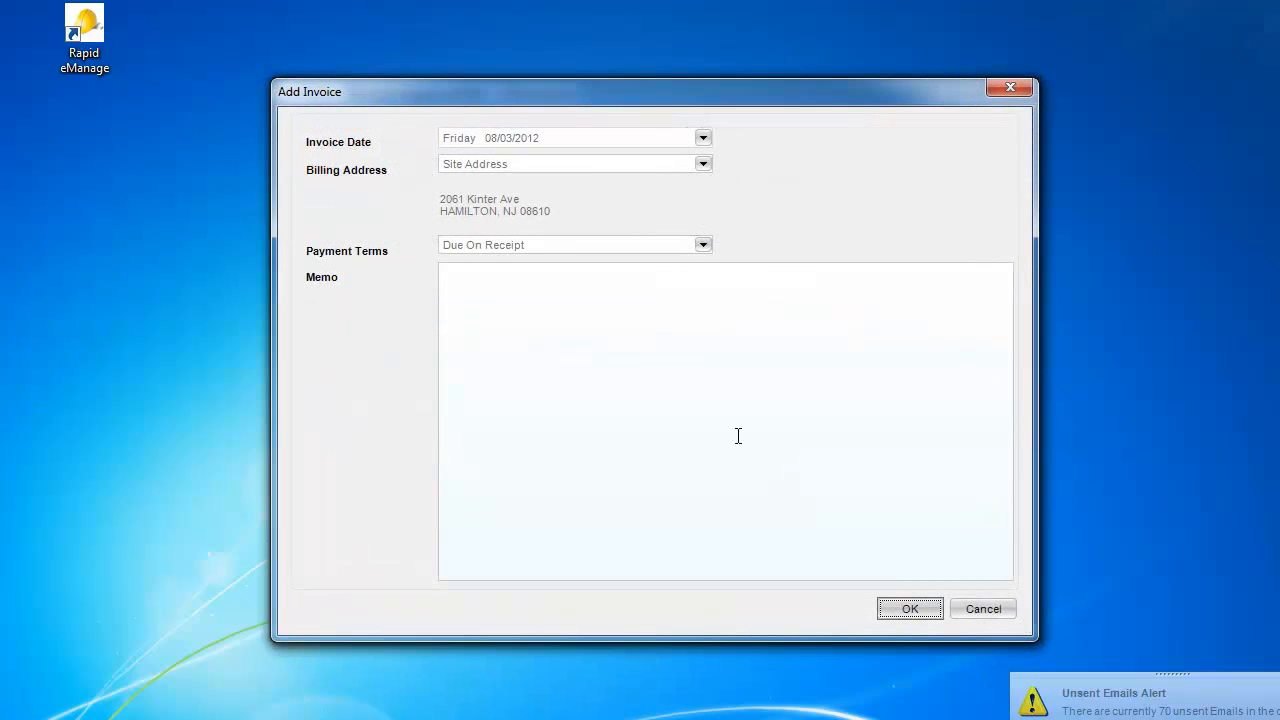
{"action": "left_click", "coordinate": [528, 319]}
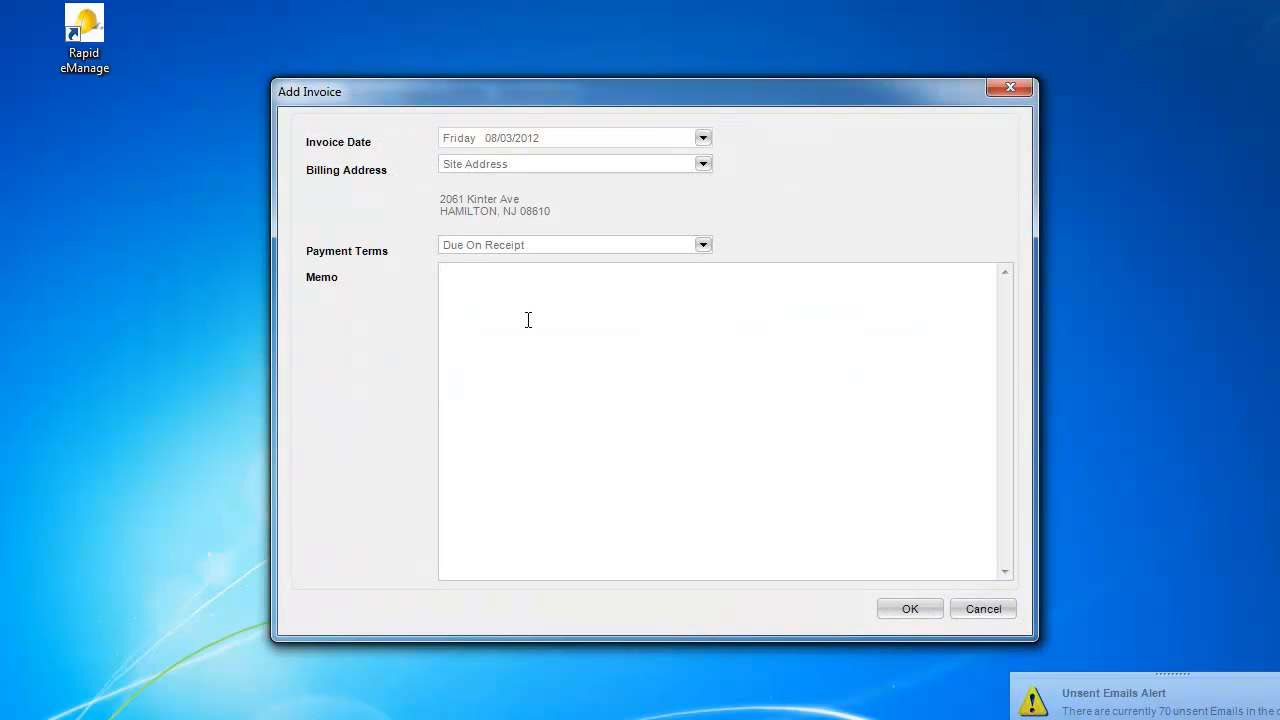
{"action": "type", "text": "Thank you for your business. Please pay b"}
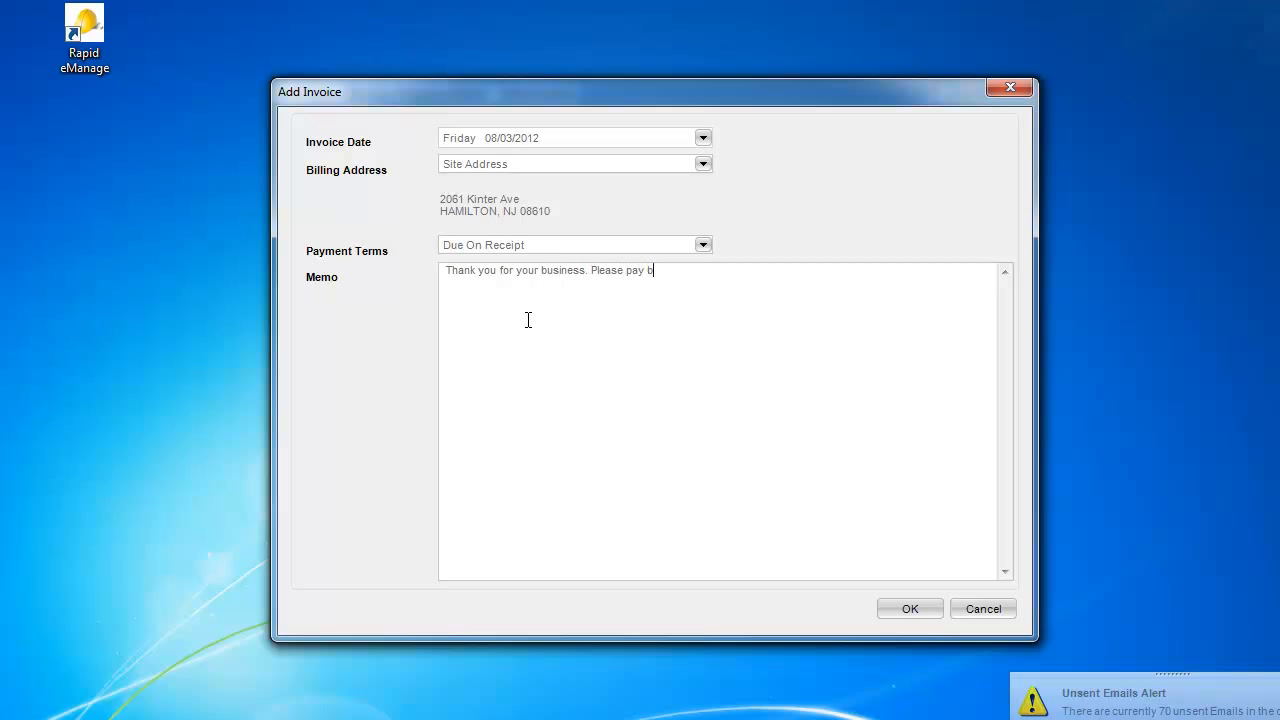
{"action": "type", "text": "alance if satisfied with our work."}
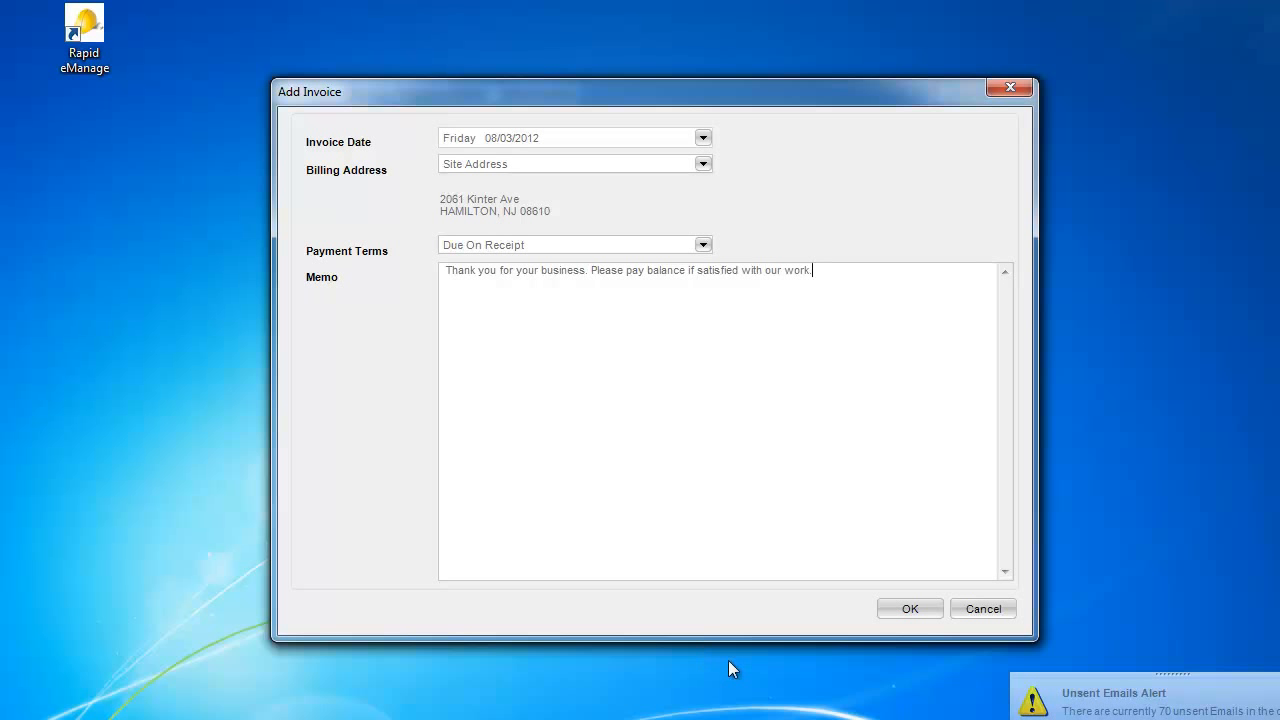
{"action": "left_click", "coordinate": [906, 607]}
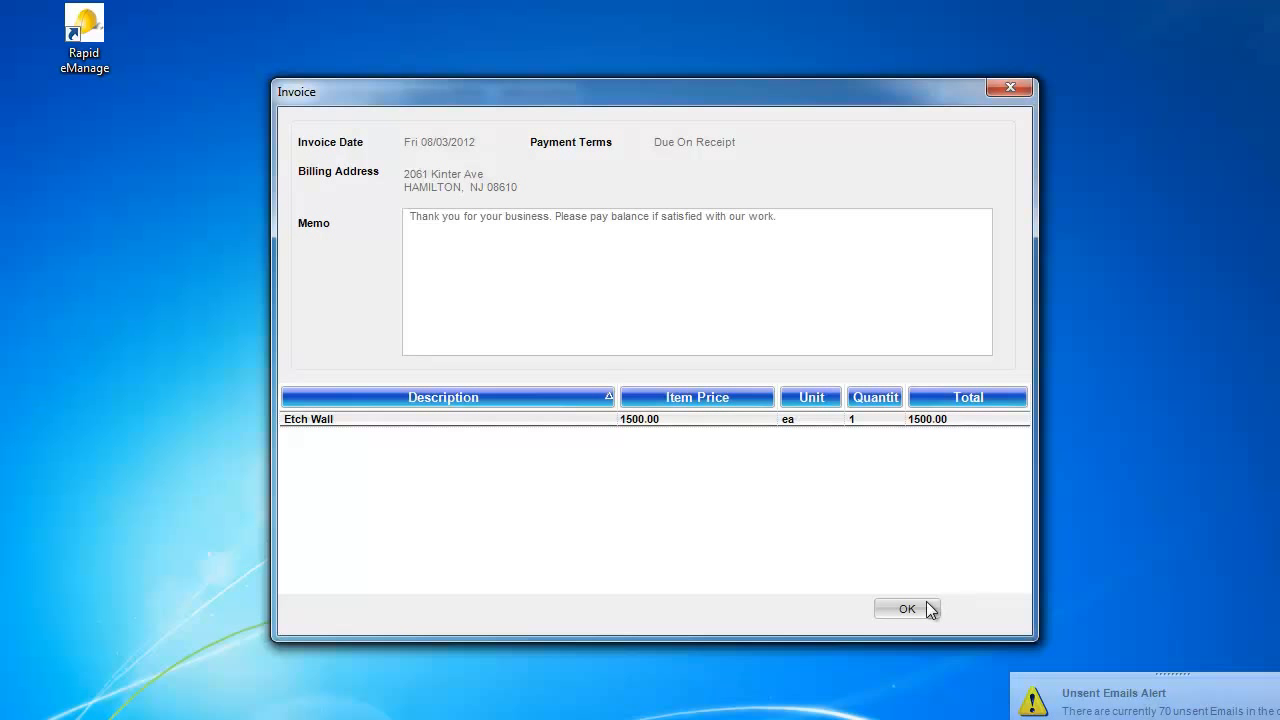
{"action": "right_click", "coordinate": [811, 464]}
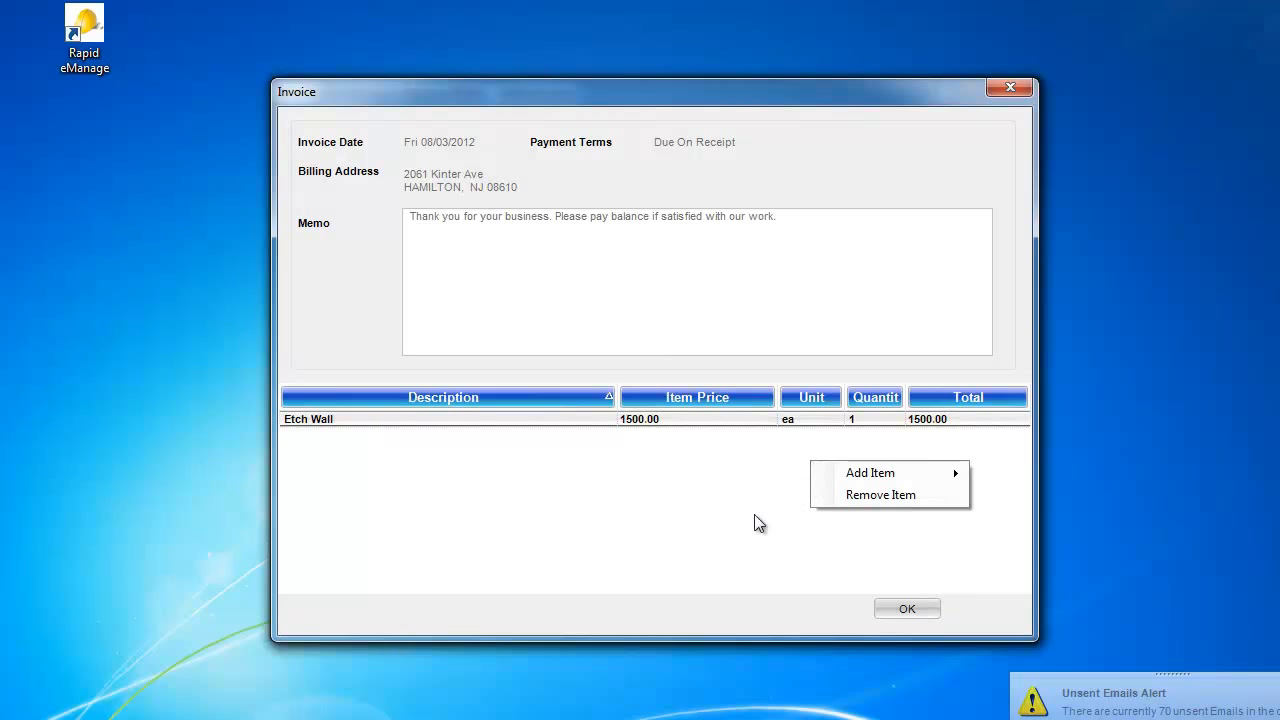
{"action": "mouse_move", "coordinate": [842, 476]}
{"action": "left_click", "coordinate": [740, 560]}
{"action": "left_click", "coordinate": [909, 607]}
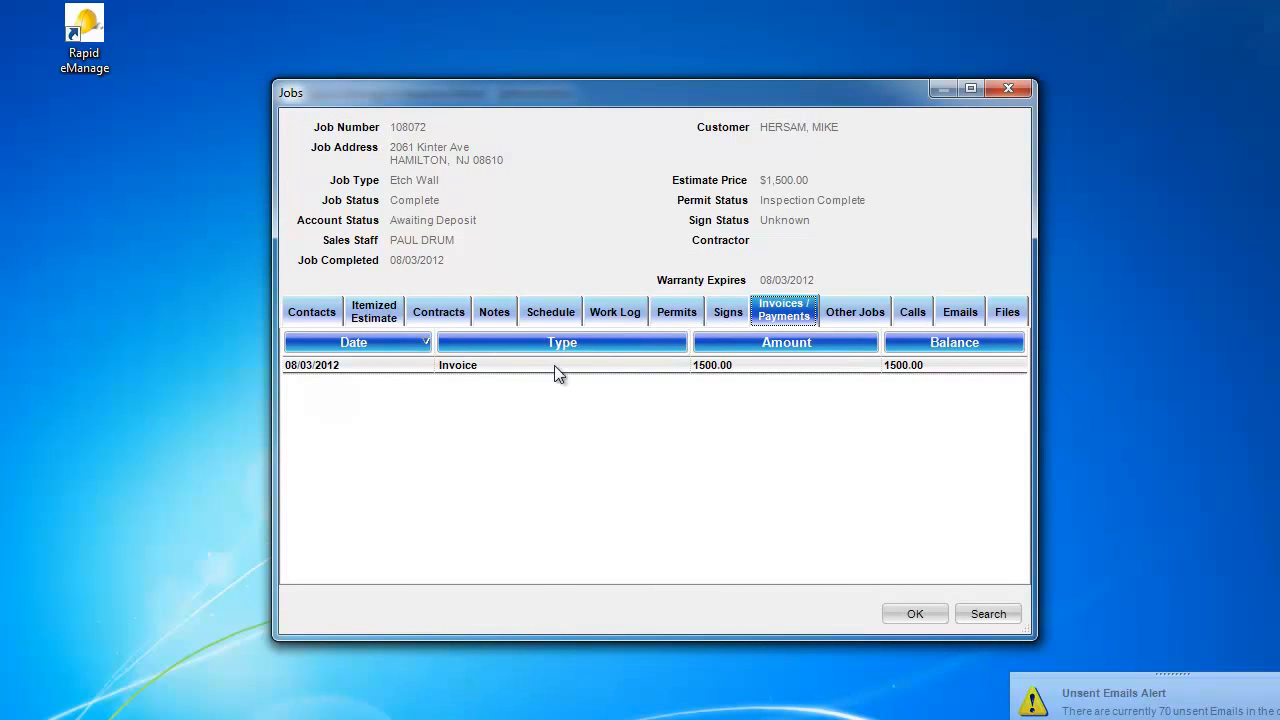
Preview the job's invoice in a maximized window, then close the preview.
{"action": "right_click", "coordinate": [754, 412]}
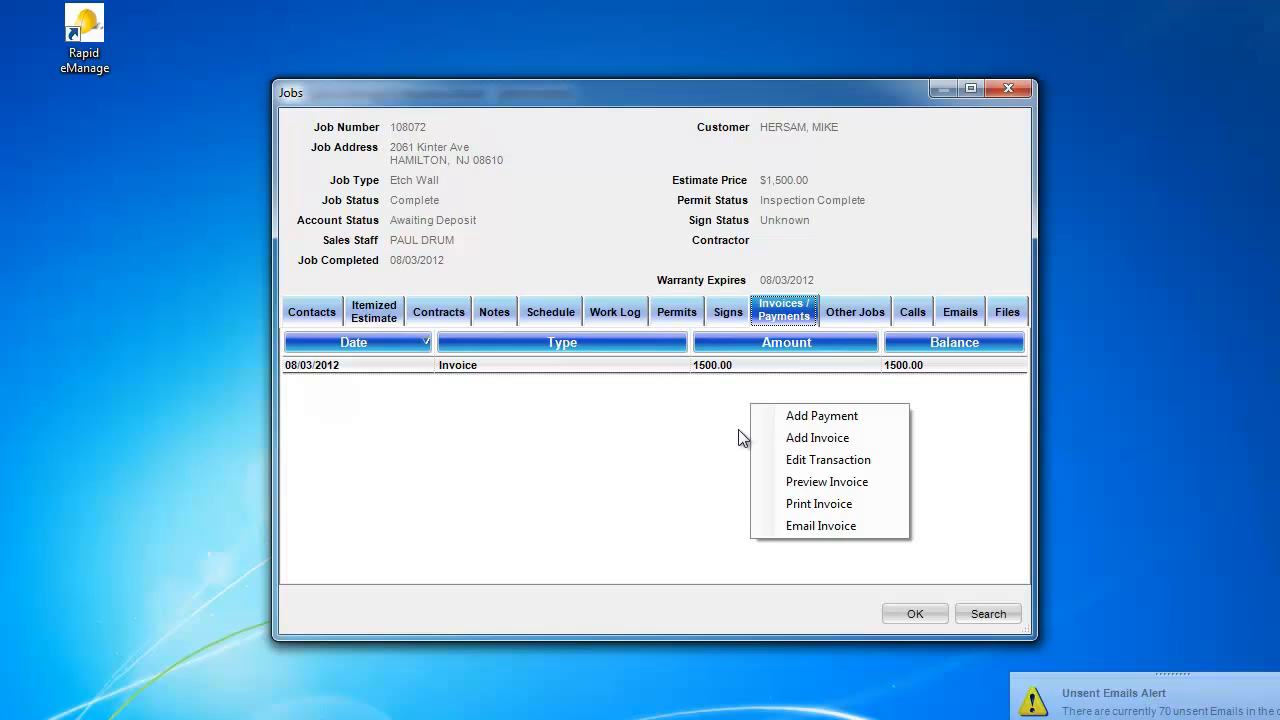
{"action": "left_click", "coordinate": [780, 480]}
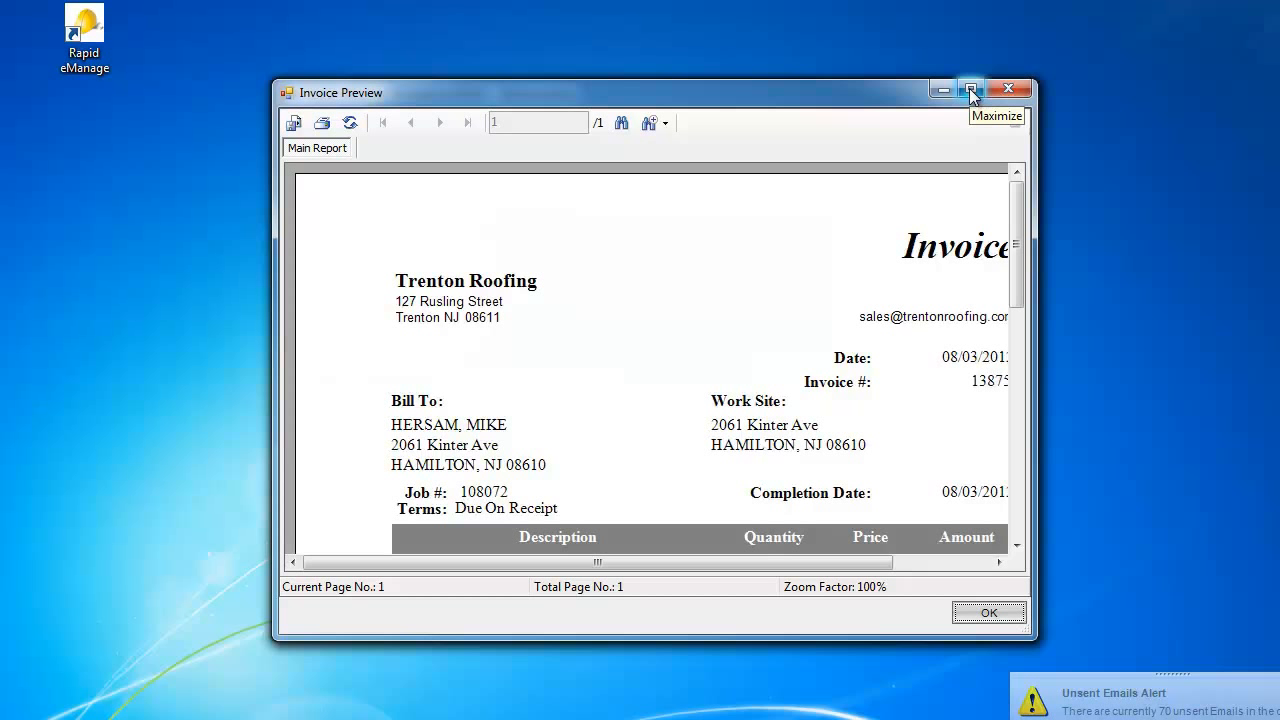
{"action": "left_click", "coordinate": [969, 88]}
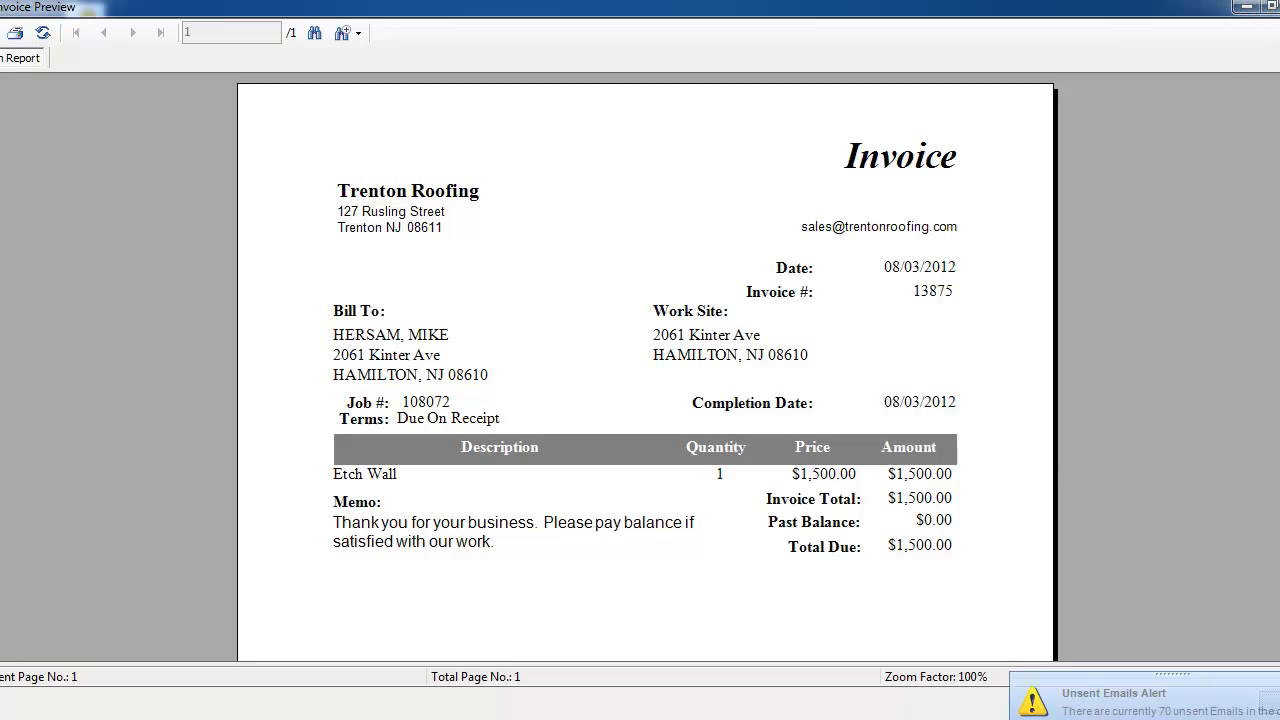
{"action": "scroll", "coordinate": [825, 393], "scroll_direction": "down", "scroll_amount": 5}
{"action": "scroll", "coordinate": [825, 393], "scroll_direction": "up", "scroll_amount": 5}
{"action": "left_click", "coordinate": [1268, 8]}
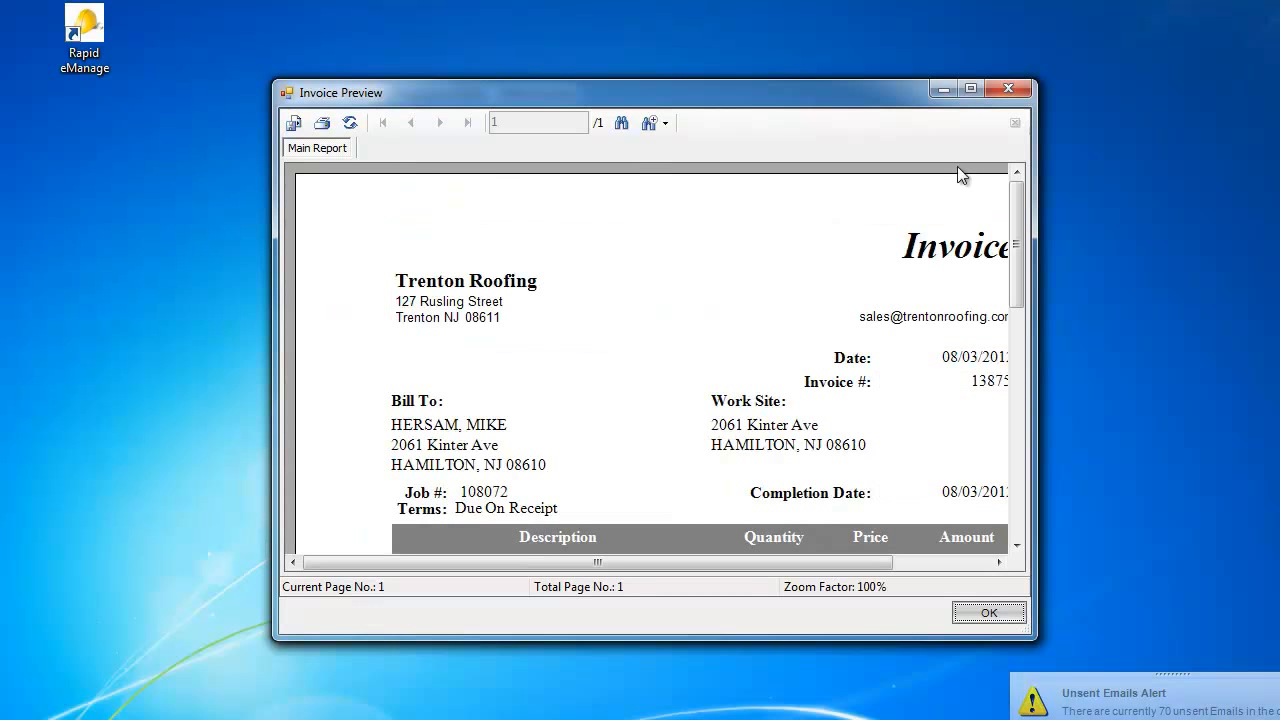
{"action": "left_click", "coordinate": [1007, 89]}
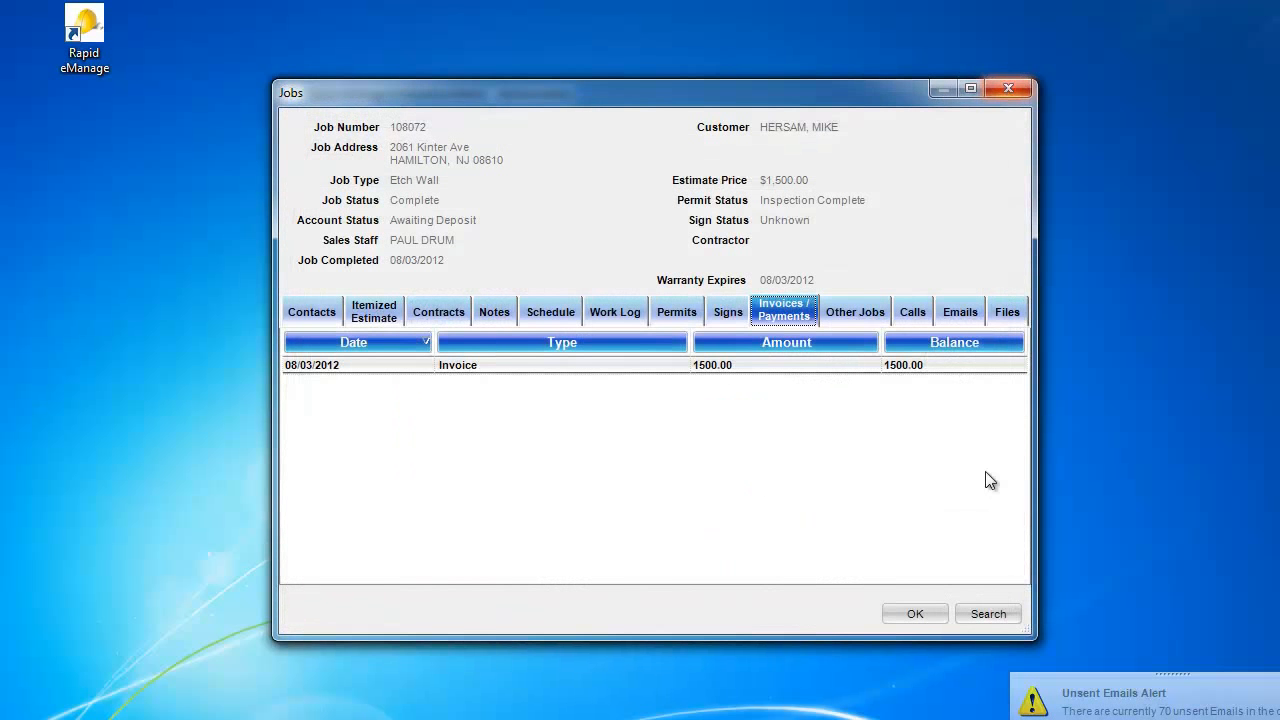
Open a new payment and examine the fields shown for each payment type.
{"action": "right_click", "coordinate": [824, 429]}
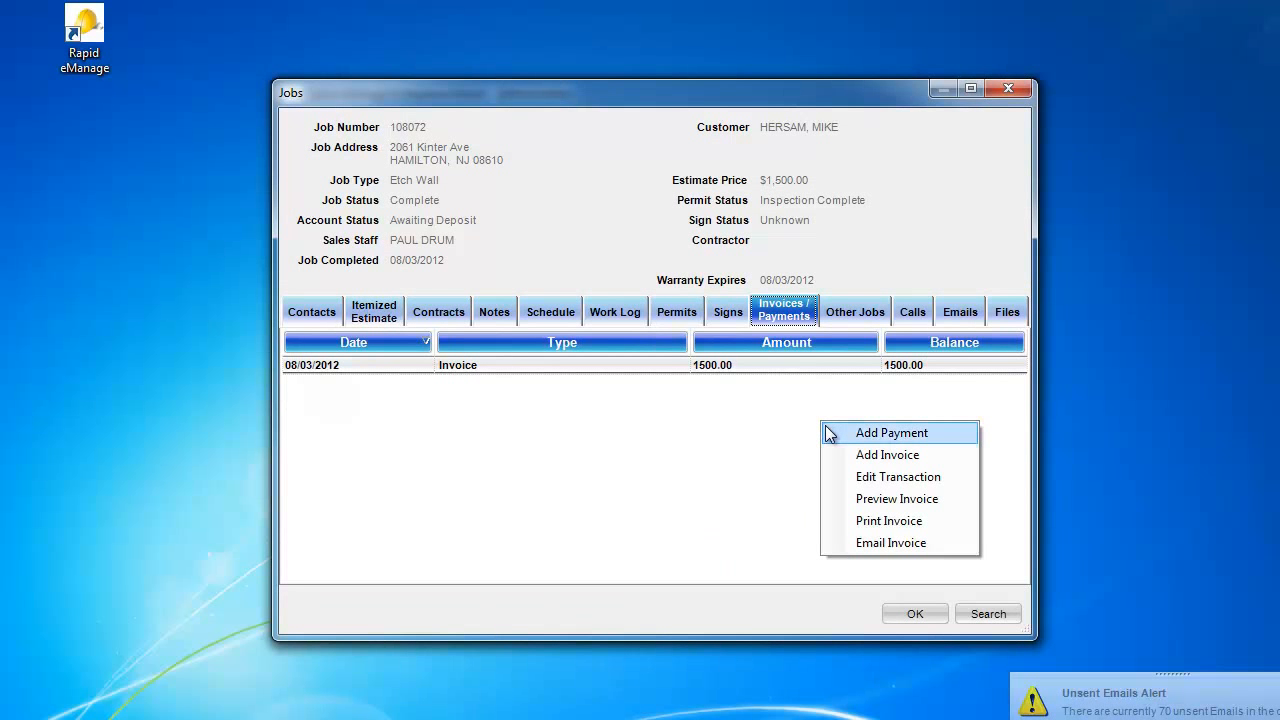
{"action": "left_click", "coordinate": [828, 432]}
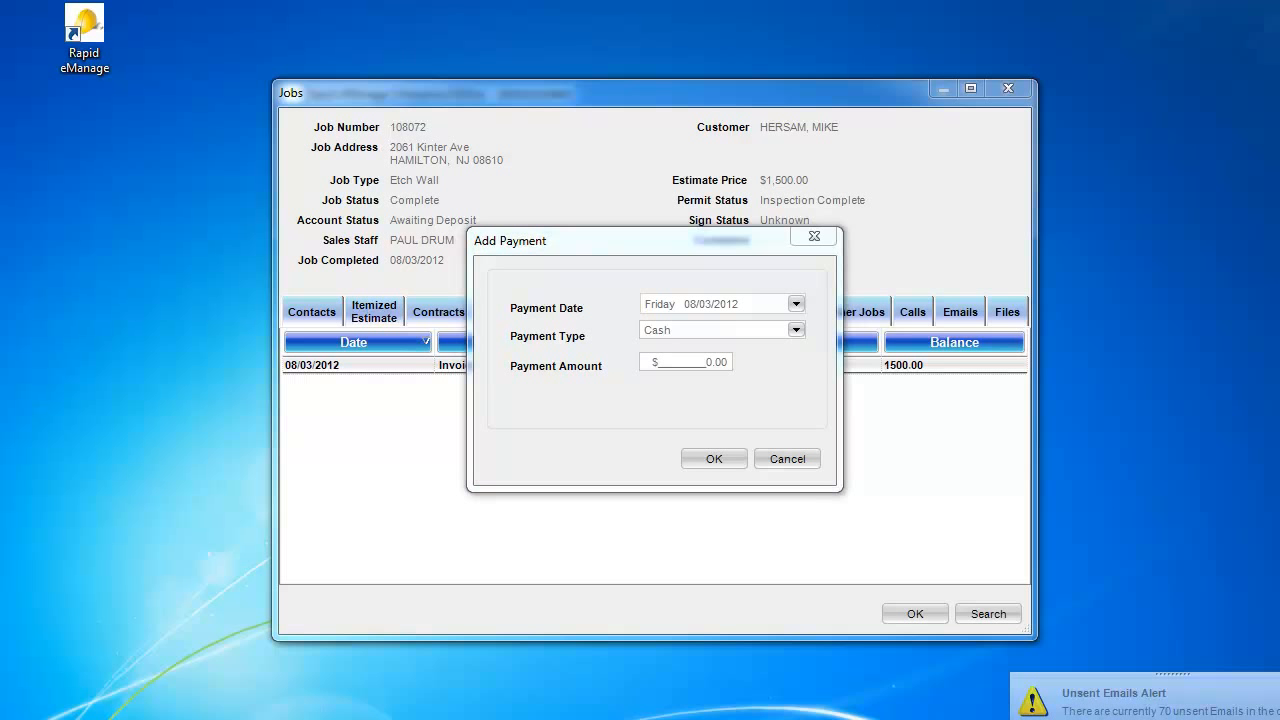
{"action": "left_click", "coordinate": [796, 330]}
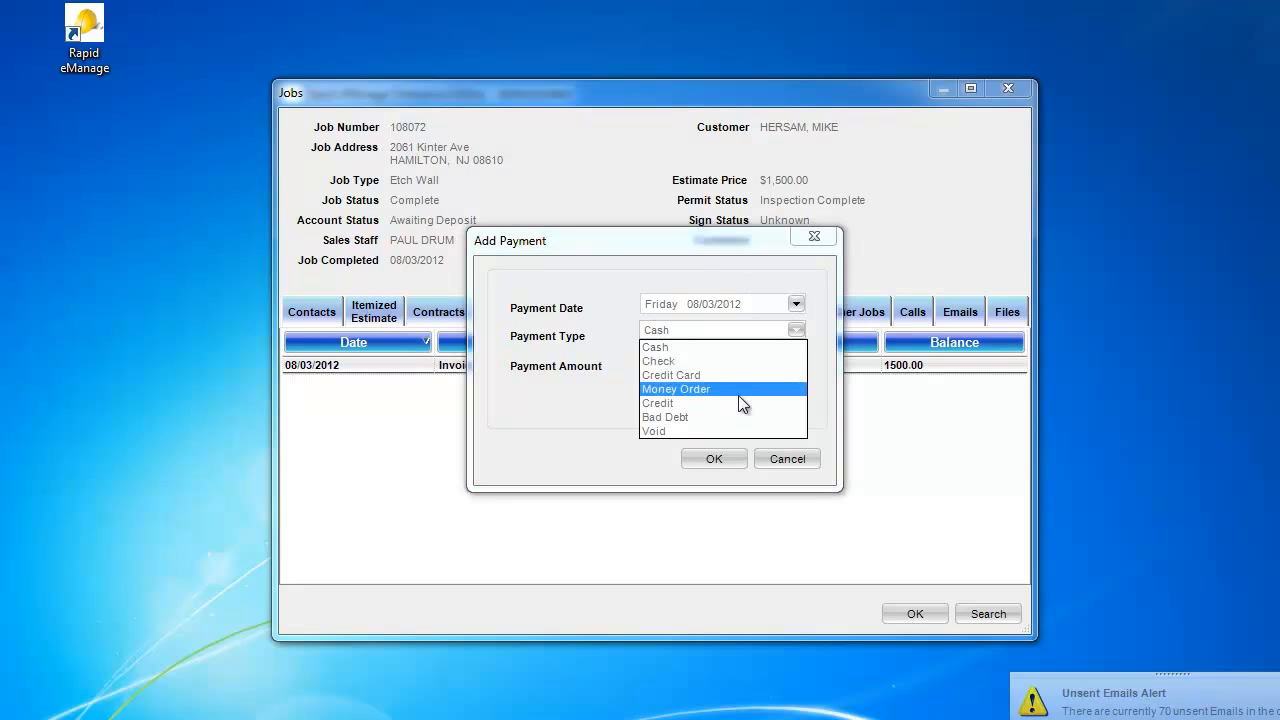
{"action": "left_click", "coordinate": [783, 458]}
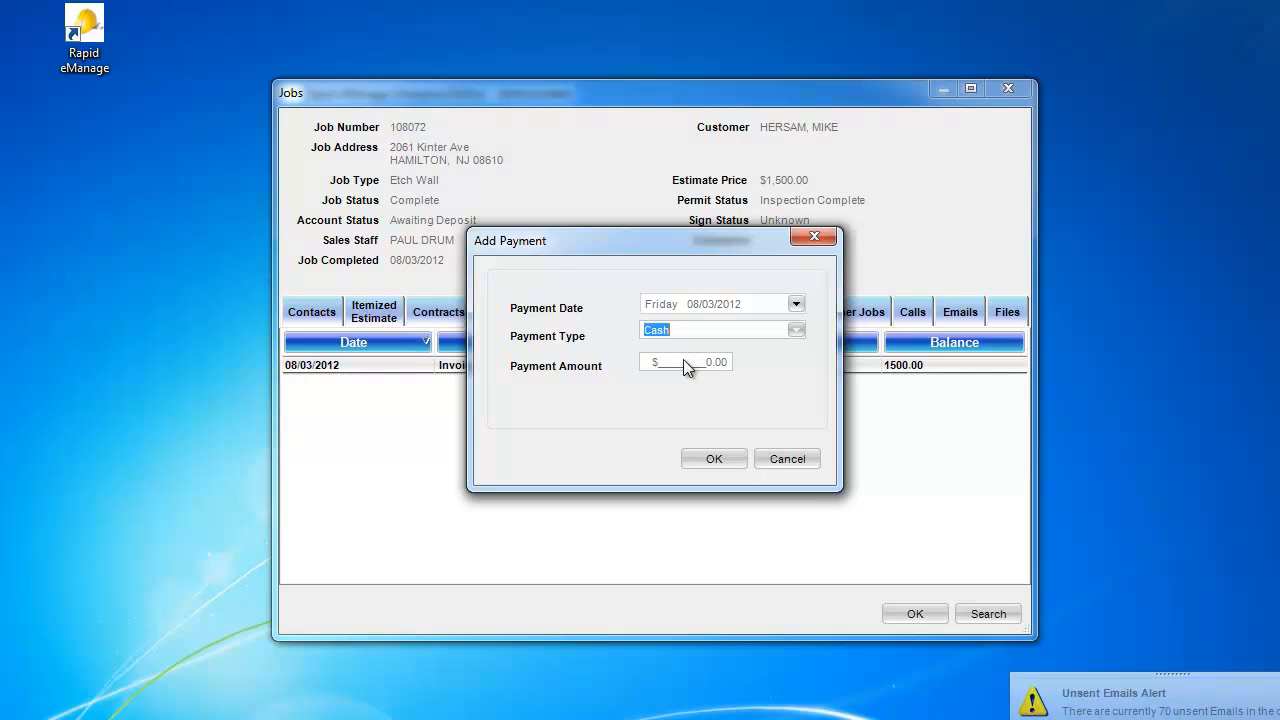
{"action": "left_click", "coordinate": [797, 335]}
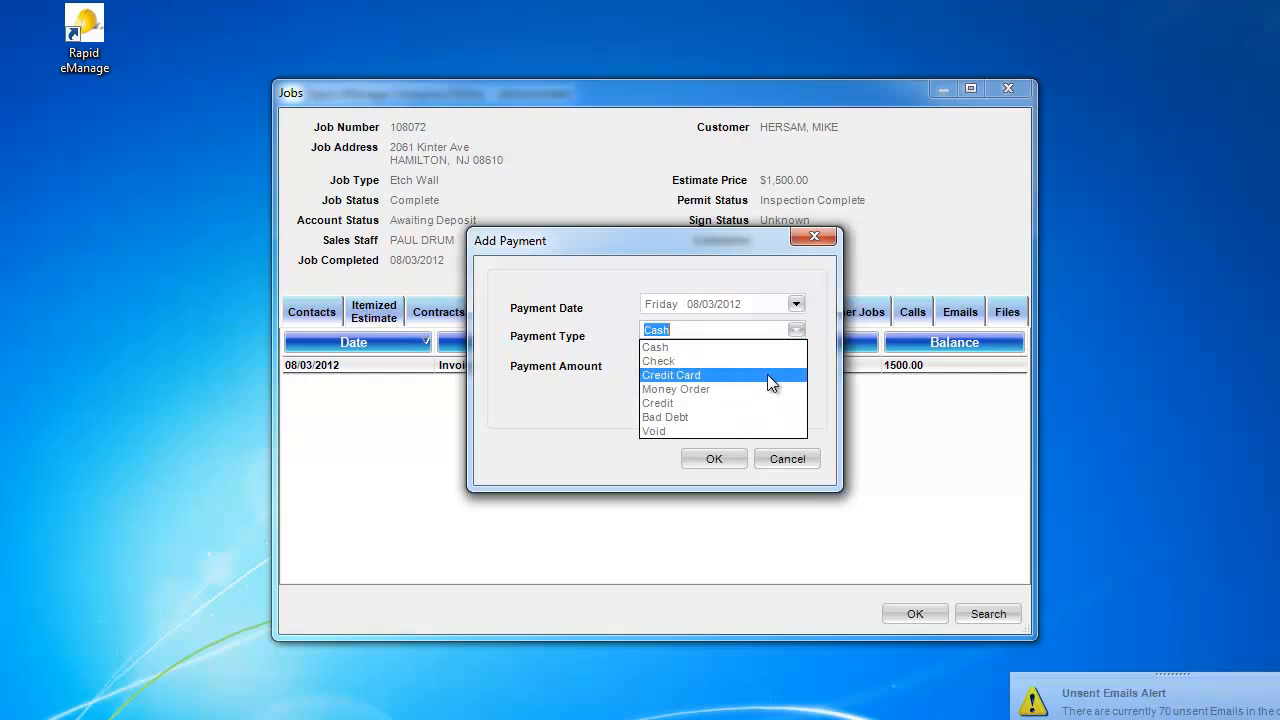
{"action": "left_click", "coordinate": [767, 374]}
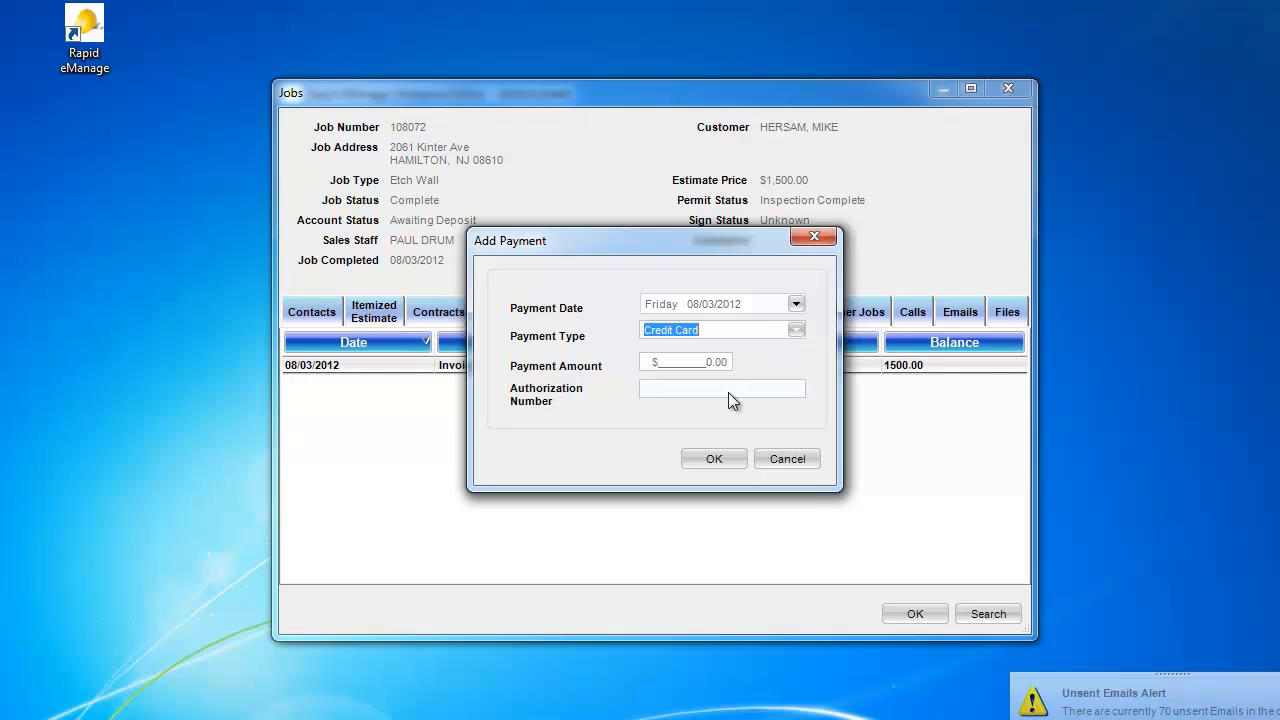
{"action": "left_click", "coordinate": [797, 330]}
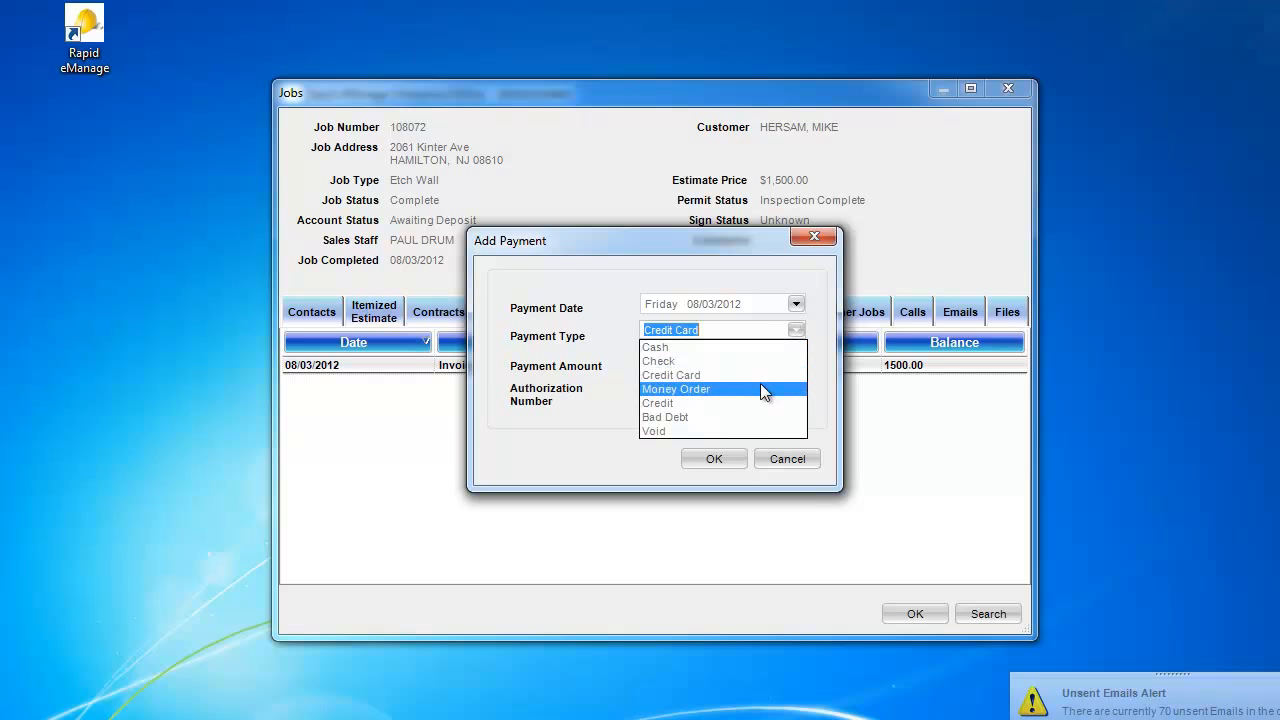
{"action": "left_click", "coordinate": [762, 386]}
{"action": "left_click", "coordinate": [801, 331]}
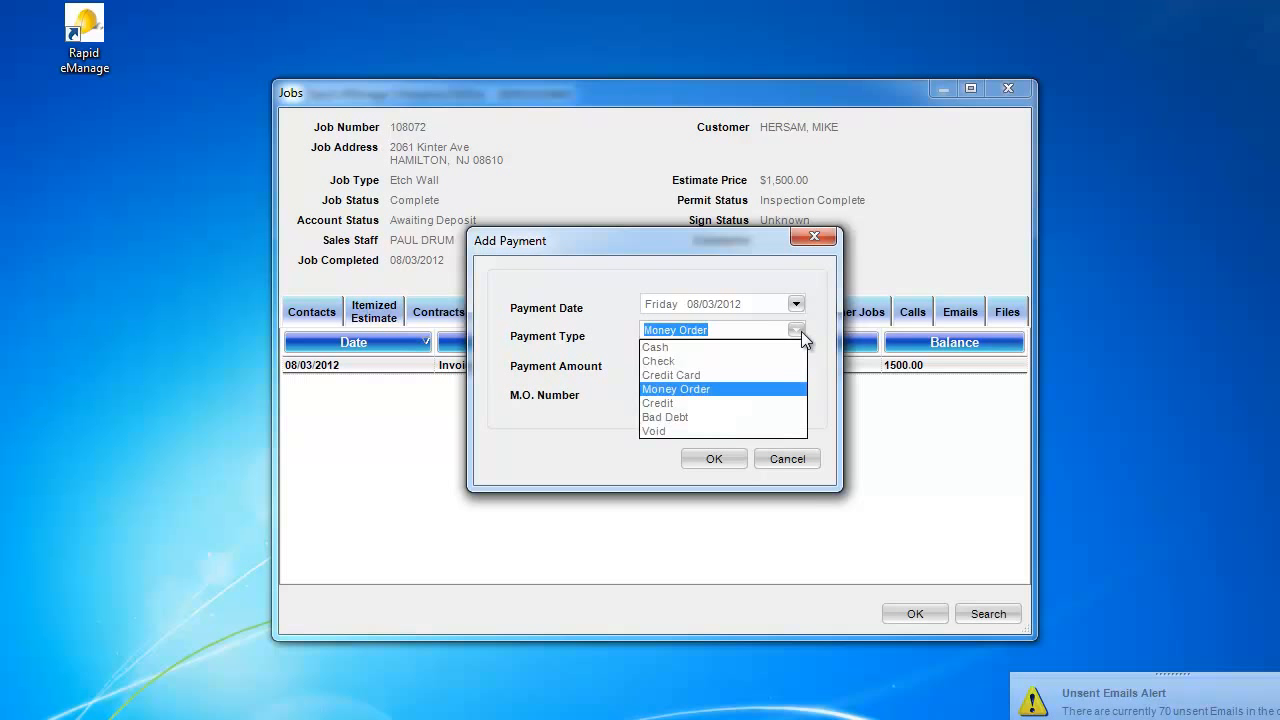
{"action": "left_click", "coordinate": [786, 355]}
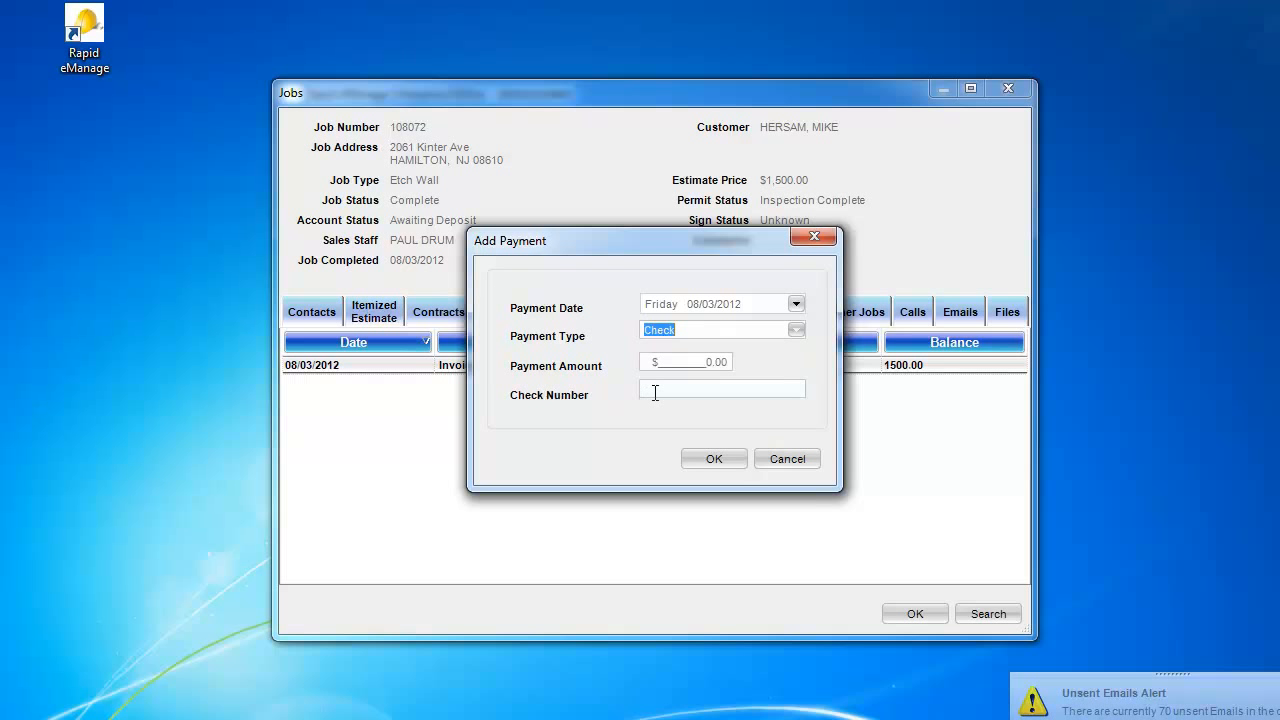
{"action": "left_click", "coordinate": [798, 328]}
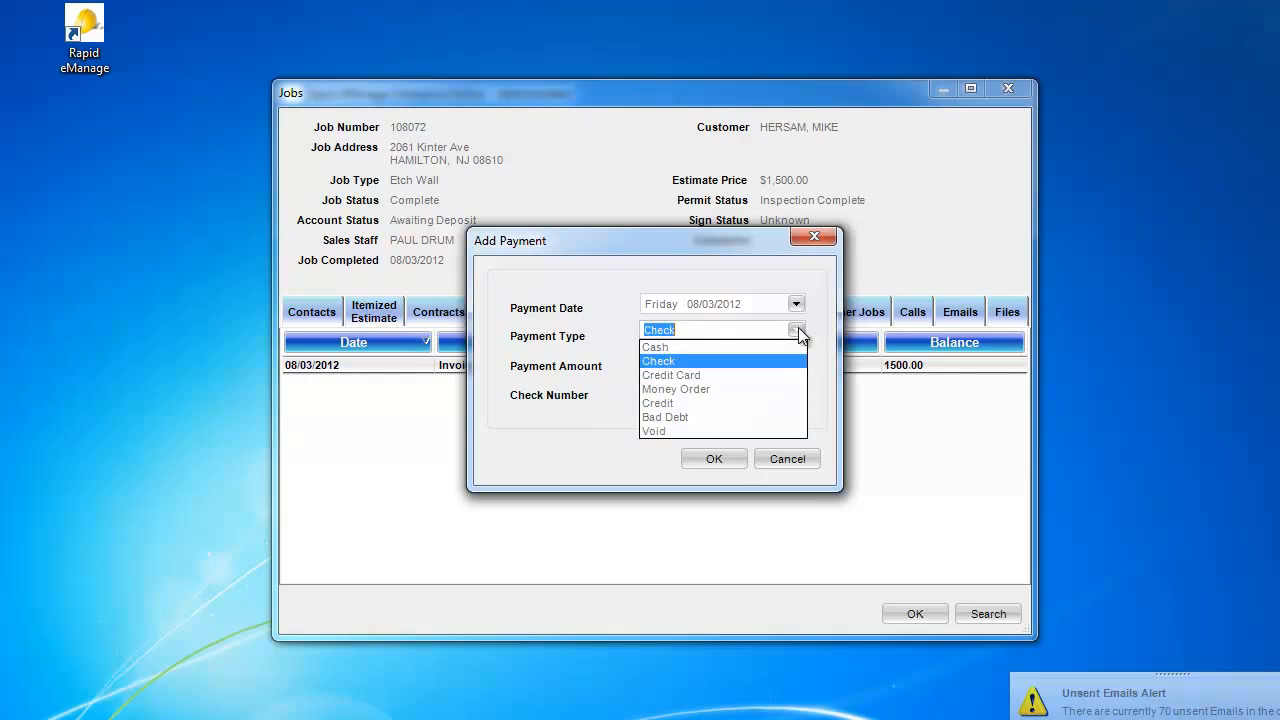
{"action": "left_click", "coordinate": [772, 374]}
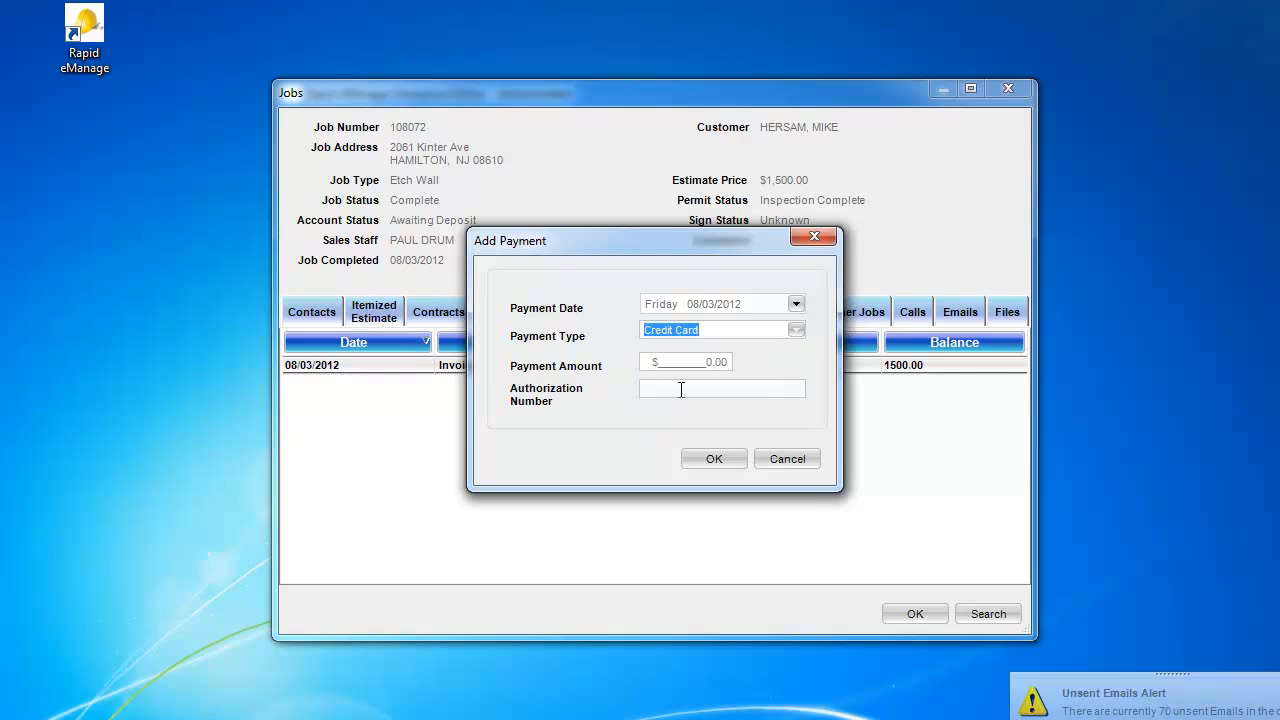
{"action": "left_click", "coordinate": [794, 330]}
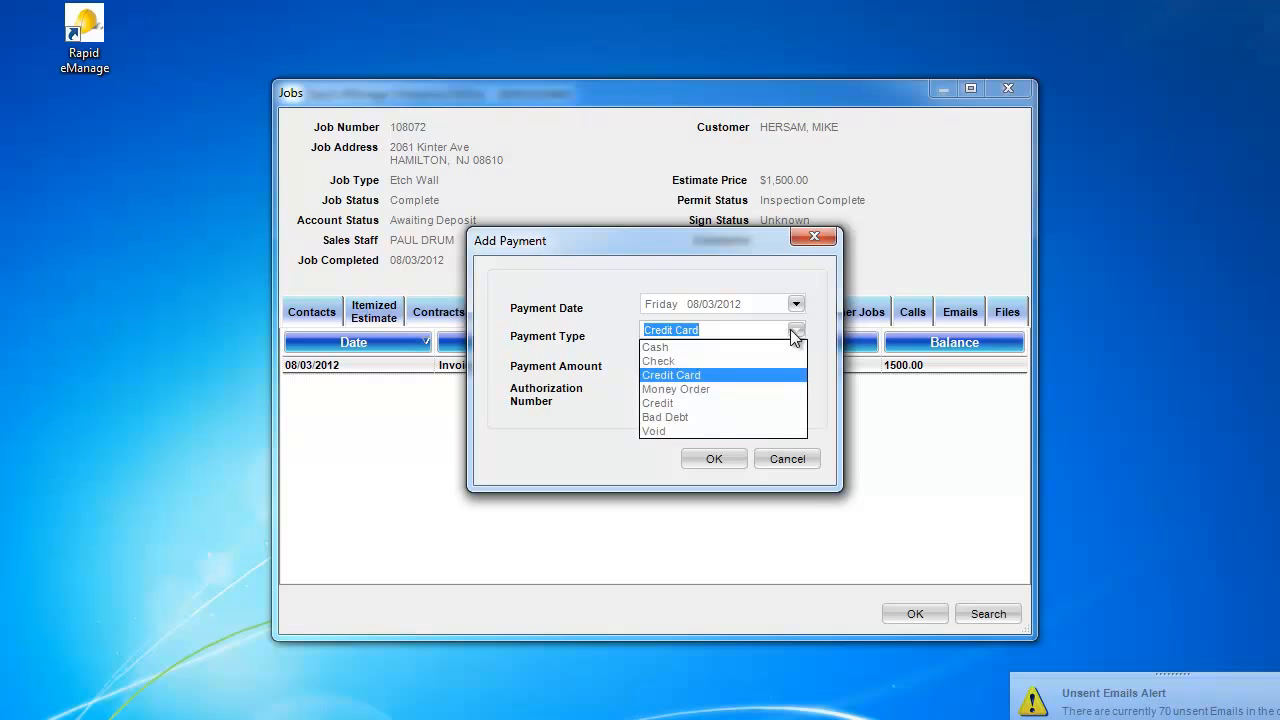
{"action": "left_click", "coordinate": [777, 390]}
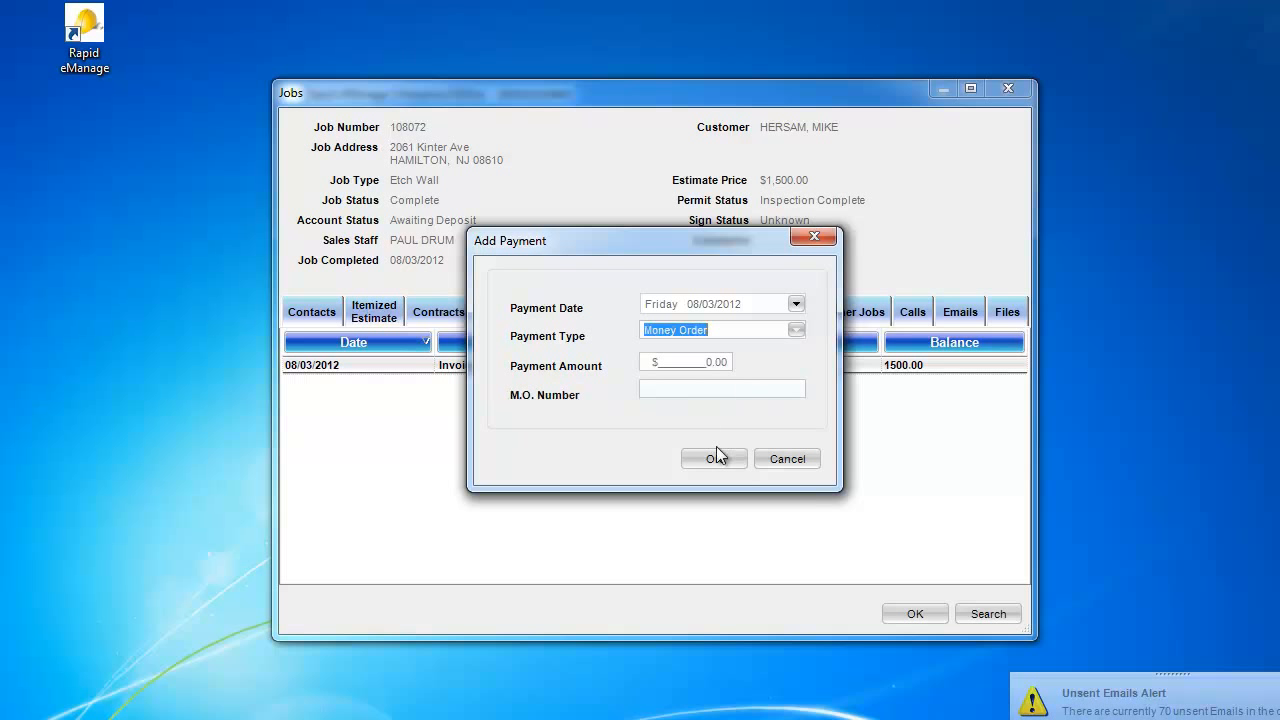
{"action": "left_click", "coordinate": [796, 331]}
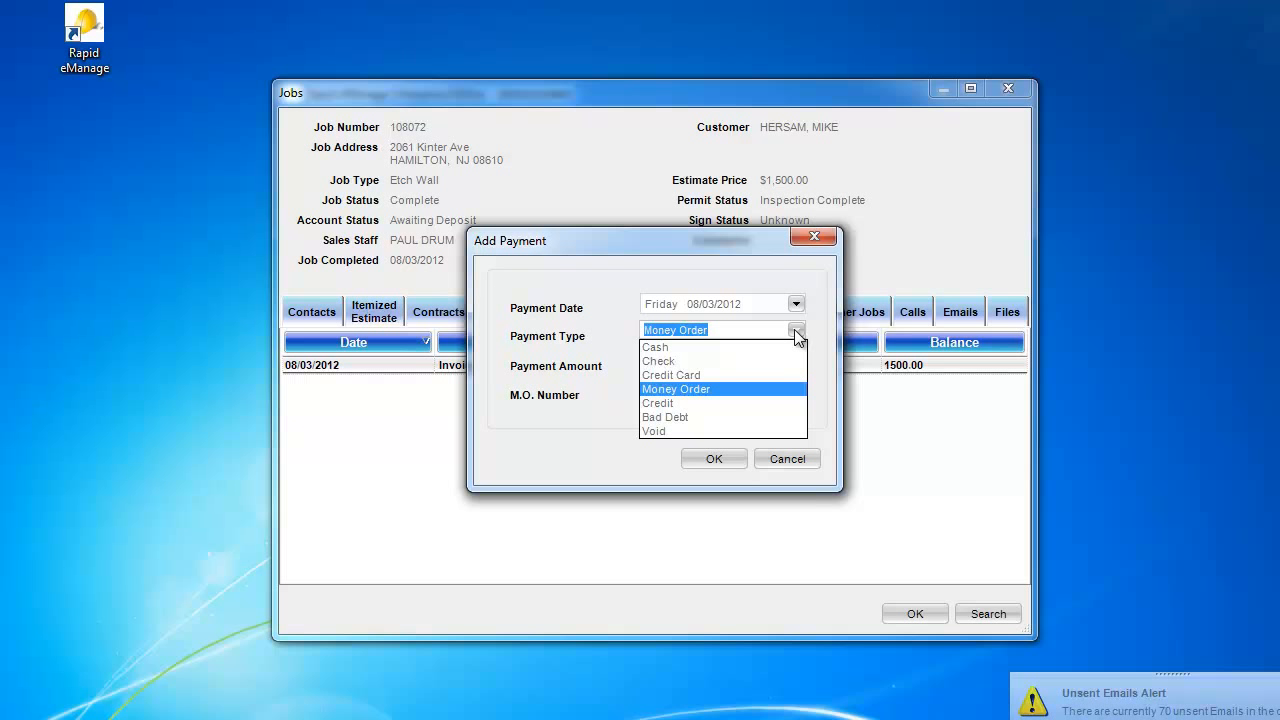
Record a Cash payment of 1500 dated 08/03/2012.
{"action": "left_click", "coordinate": [740, 352]}
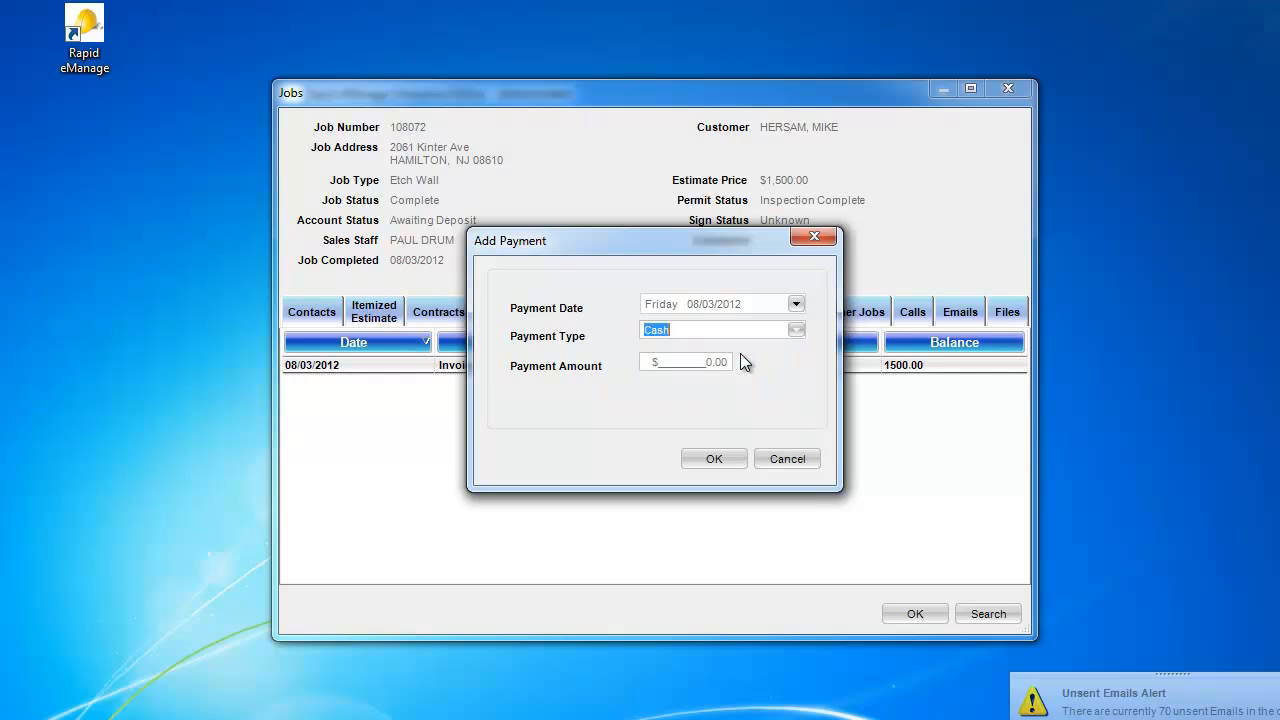
{"action": "left_click", "coordinate": [680, 362]}
{"action": "type", "text": "1500"}
{"action": "left_click", "coordinate": [712, 462]}
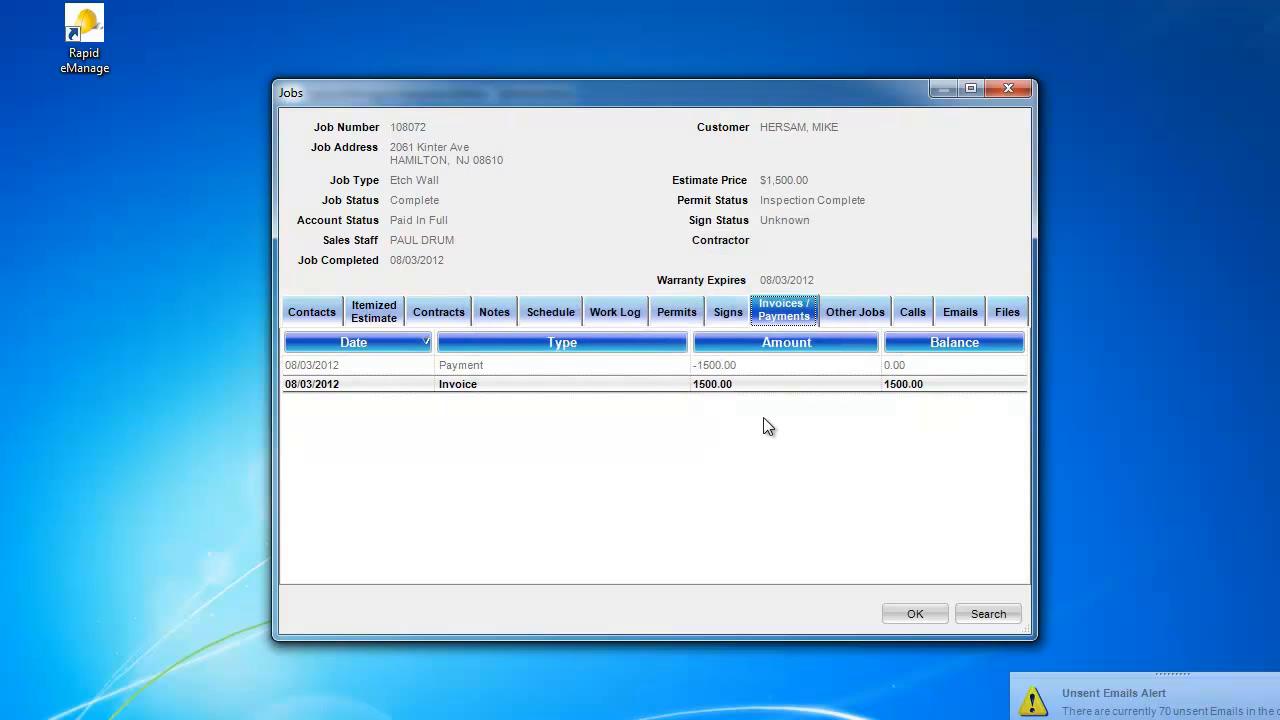
Sort the invoice and payment list by date ascending and close the job.
{"action": "left_click", "coordinate": [428, 343]}
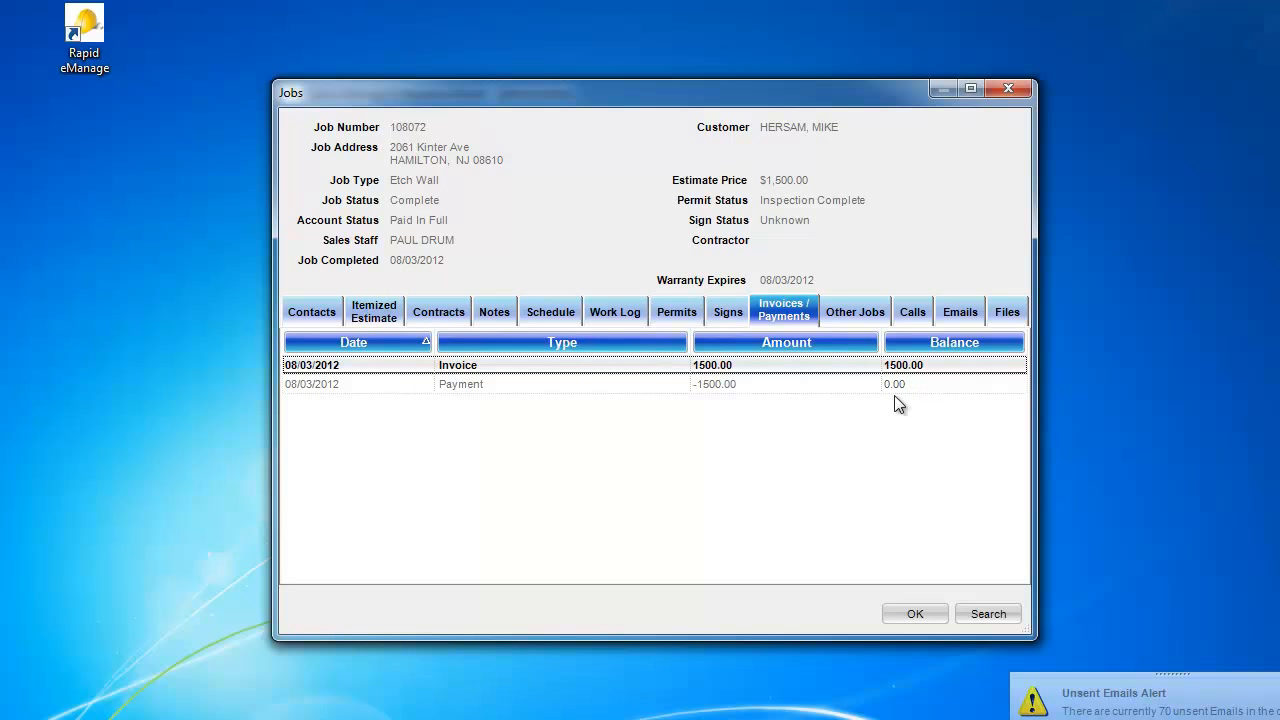
{"action": "left_click", "coordinate": [910, 615]}
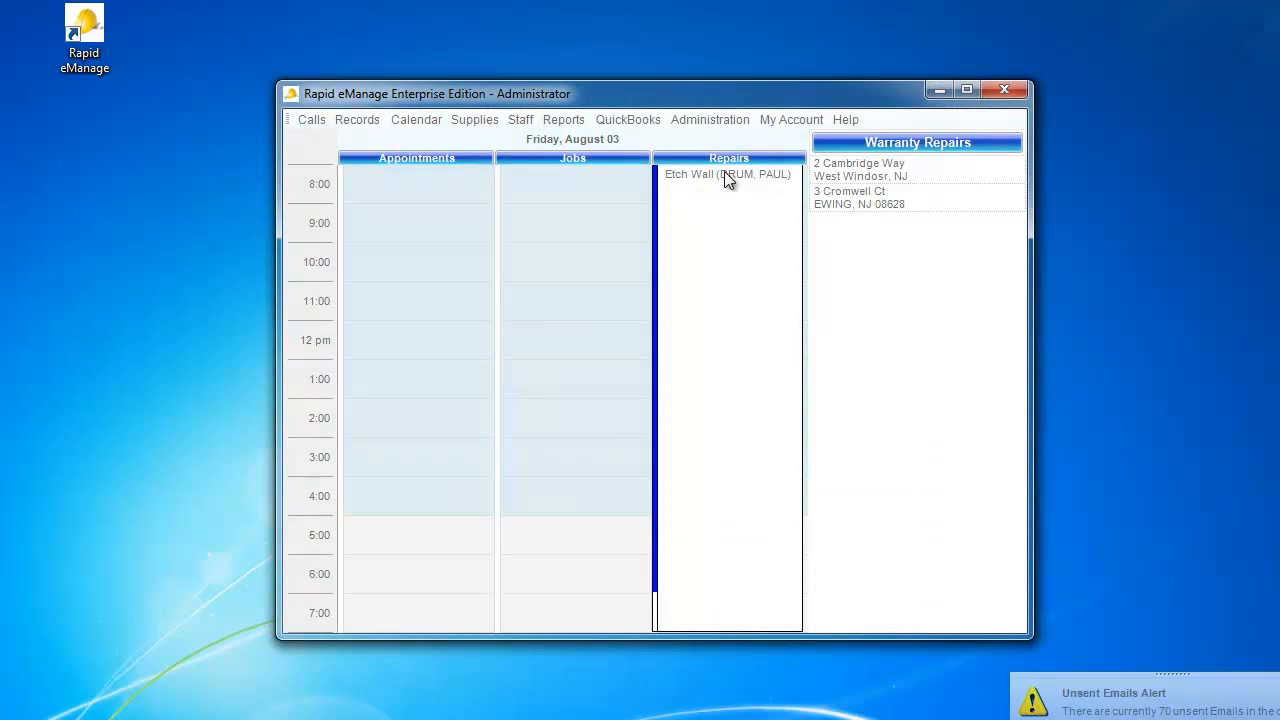
Reopen job 108072 from the repairs column and open its sign status history.
{"action": "double_click", "coordinate": [724, 174]}
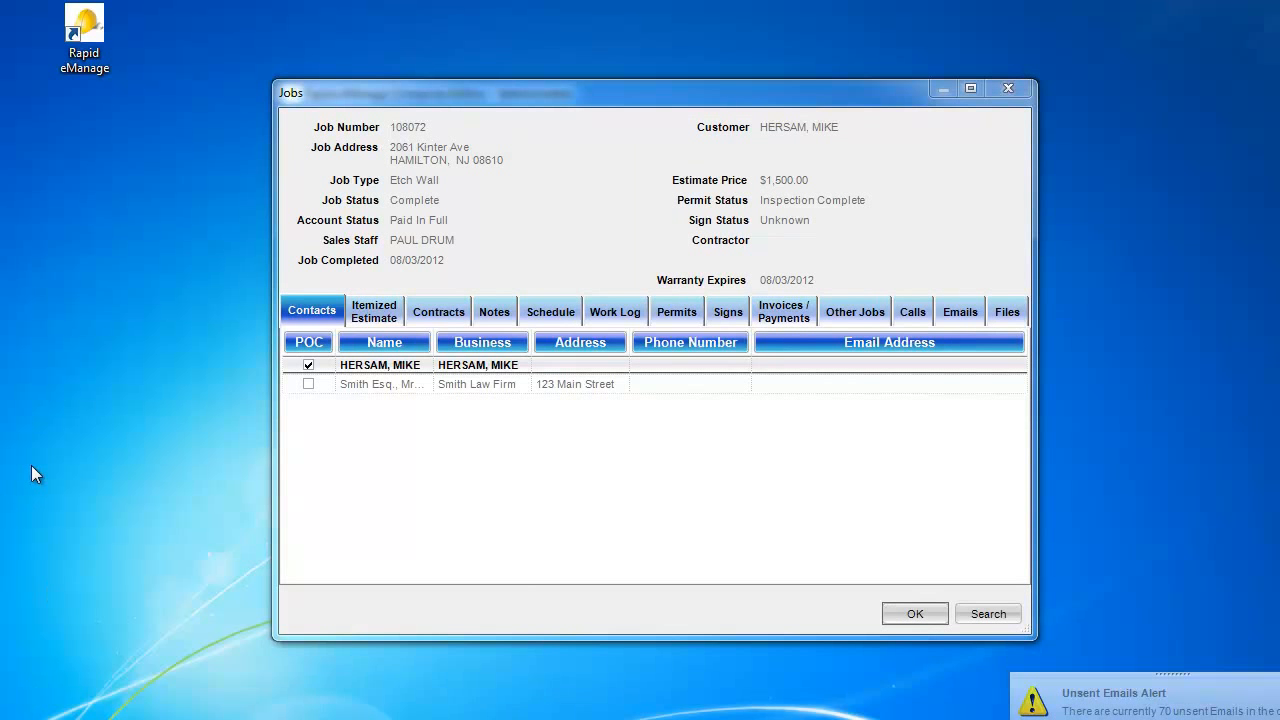
{"action": "left_click", "coordinate": [725, 312]}
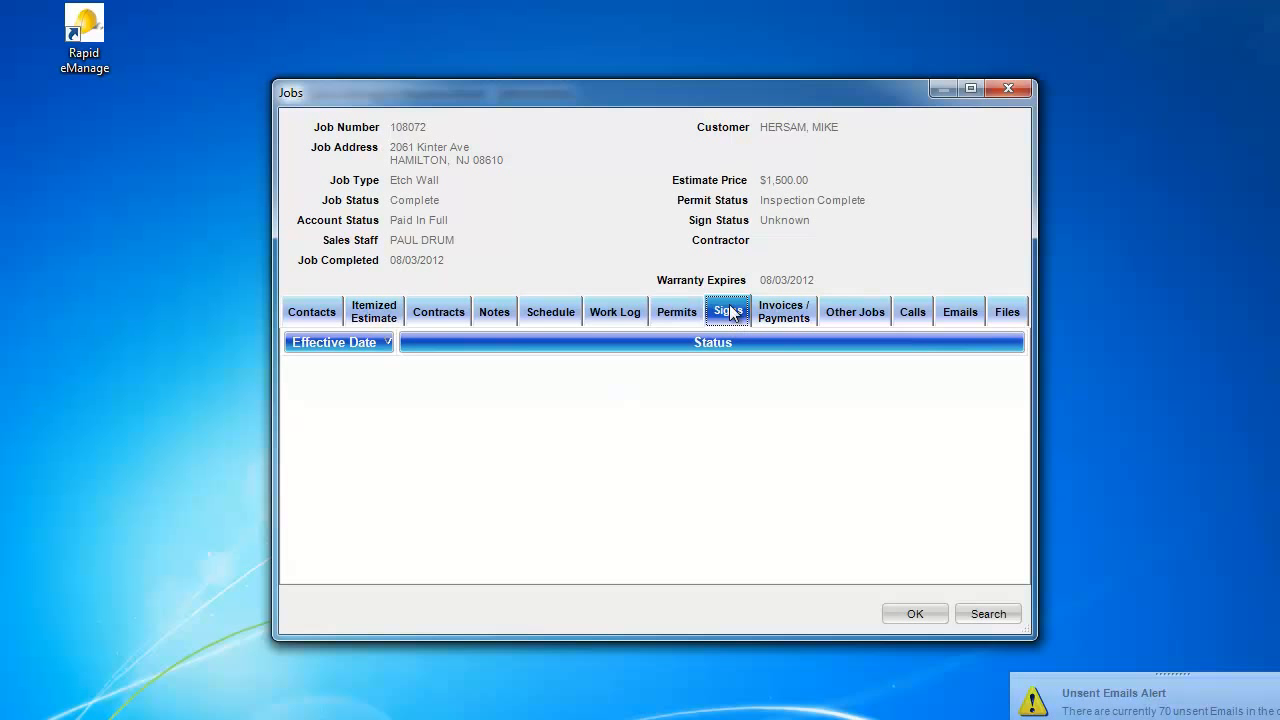
Add a Ready for Dropoff sign status with an effective date of 07/25/2012.
{"action": "right_click", "coordinate": [714, 386]}
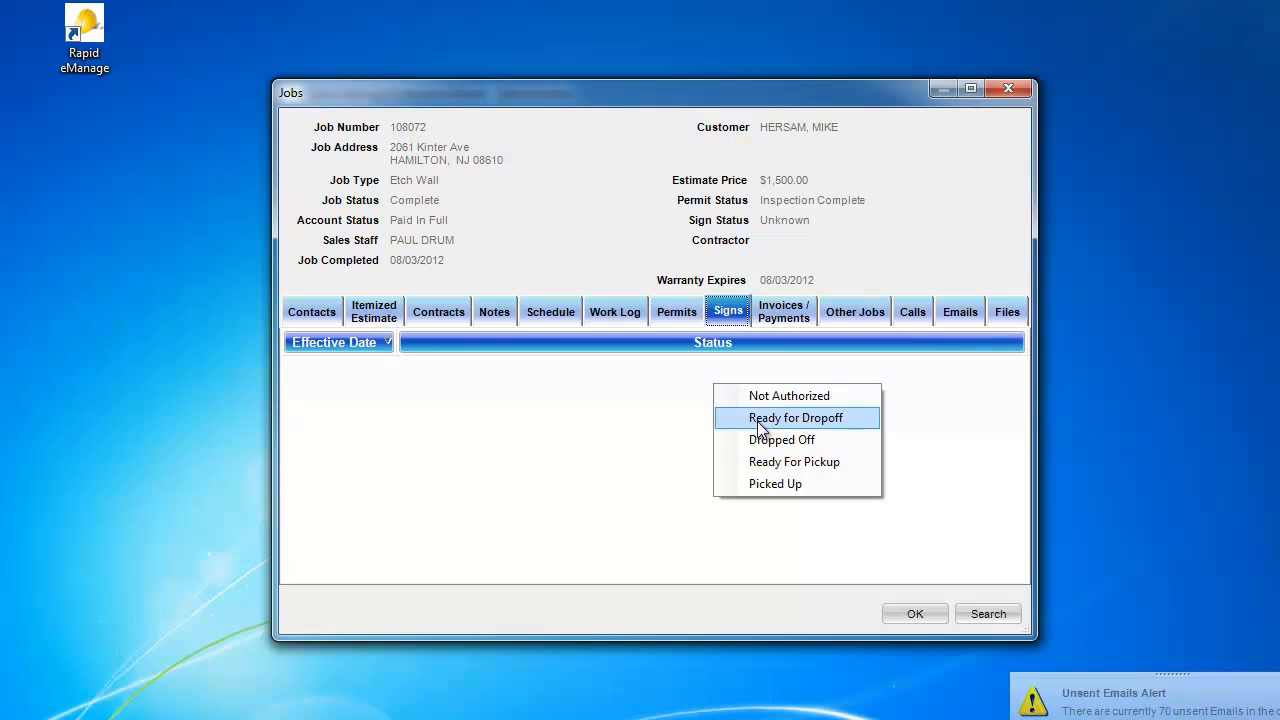
{"action": "left_click", "coordinate": [759, 420]}
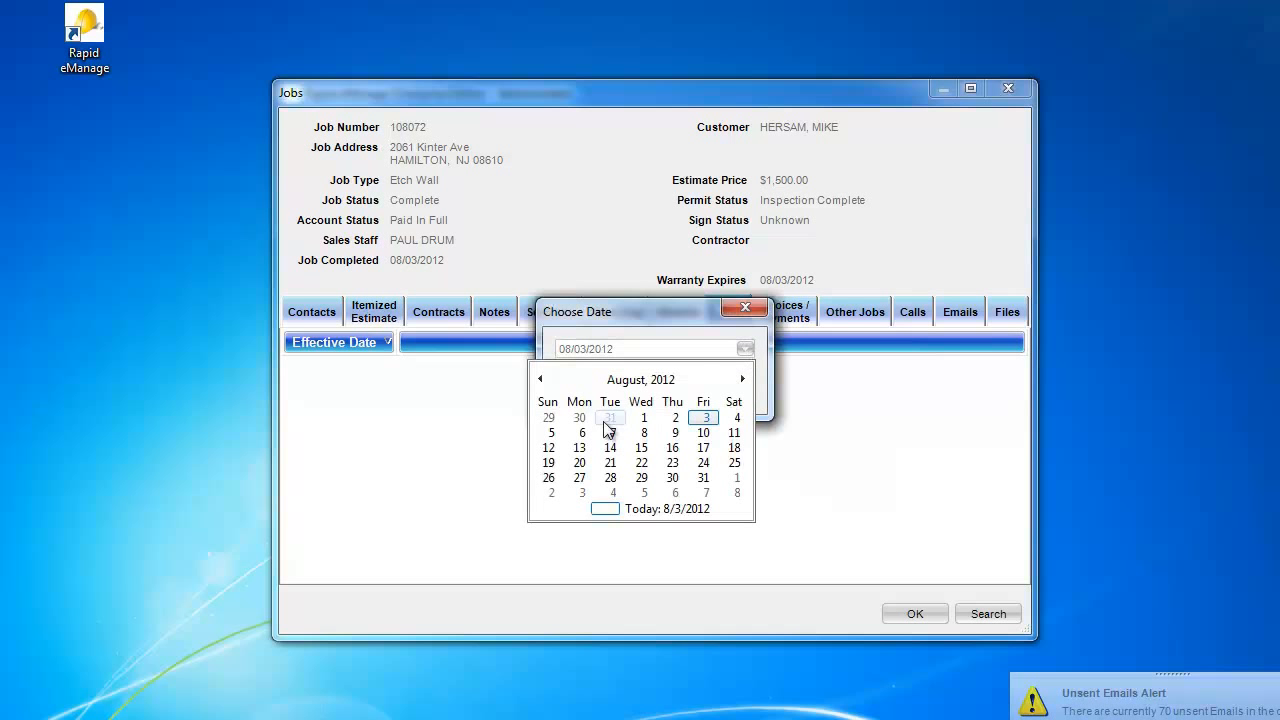
{"action": "left_click", "coordinate": [541, 379]}
{"action": "left_click", "coordinate": [642, 478]}
{"action": "left_click", "coordinate": [647, 391]}
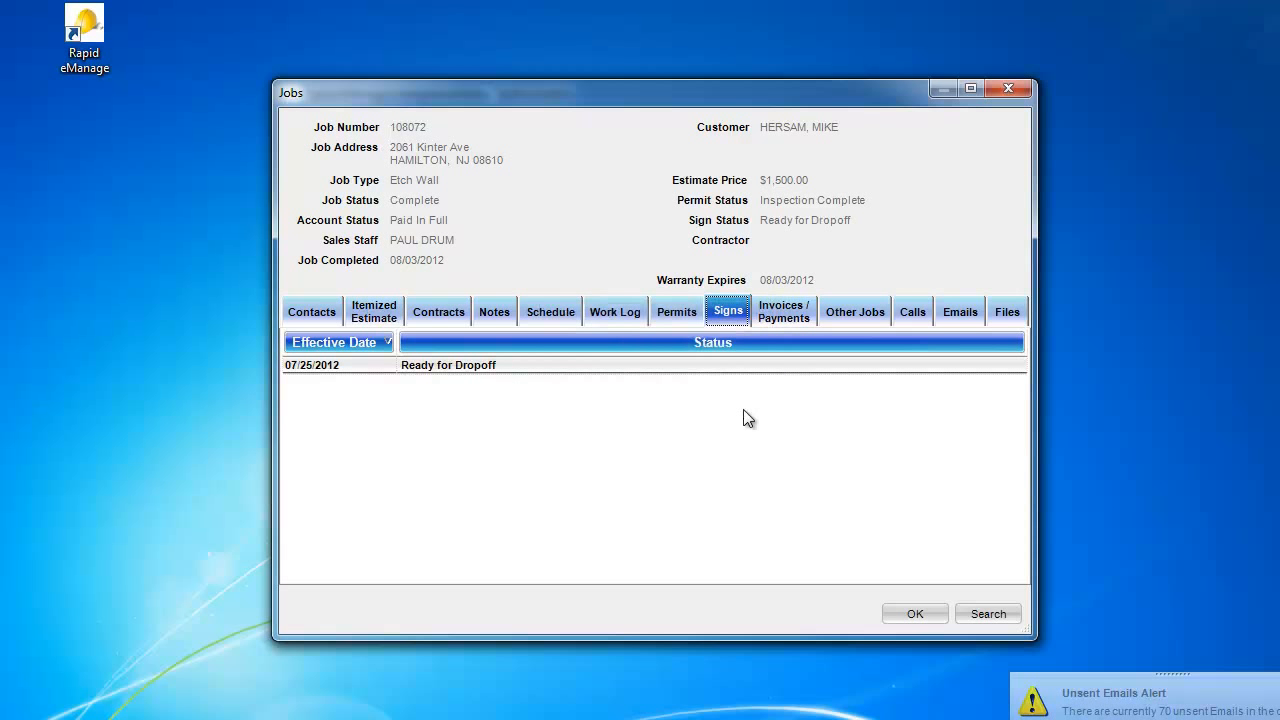
Add a Dropped Off sign status with an effective date of 07/27/2012.
{"action": "right_click", "coordinate": [753, 404]}
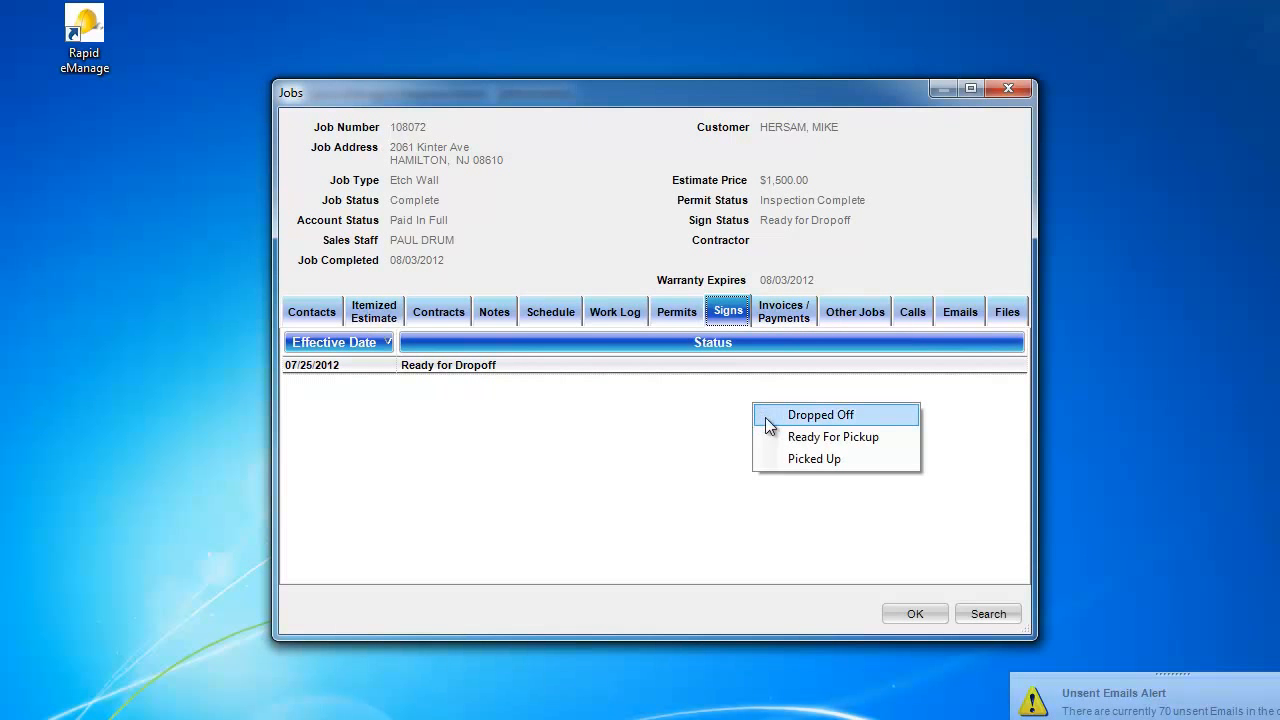
{"action": "left_click", "coordinate": [767, 420]}
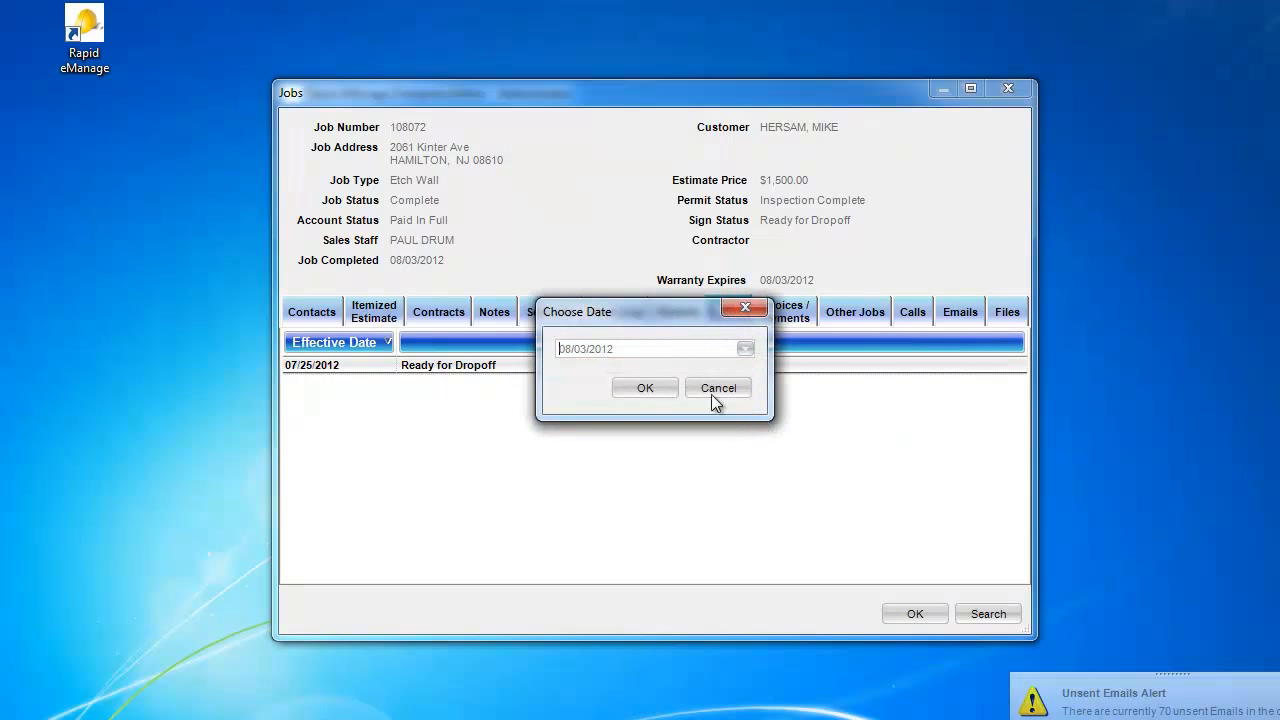
{"action": "left_click", "coordinate": [747, 349]}
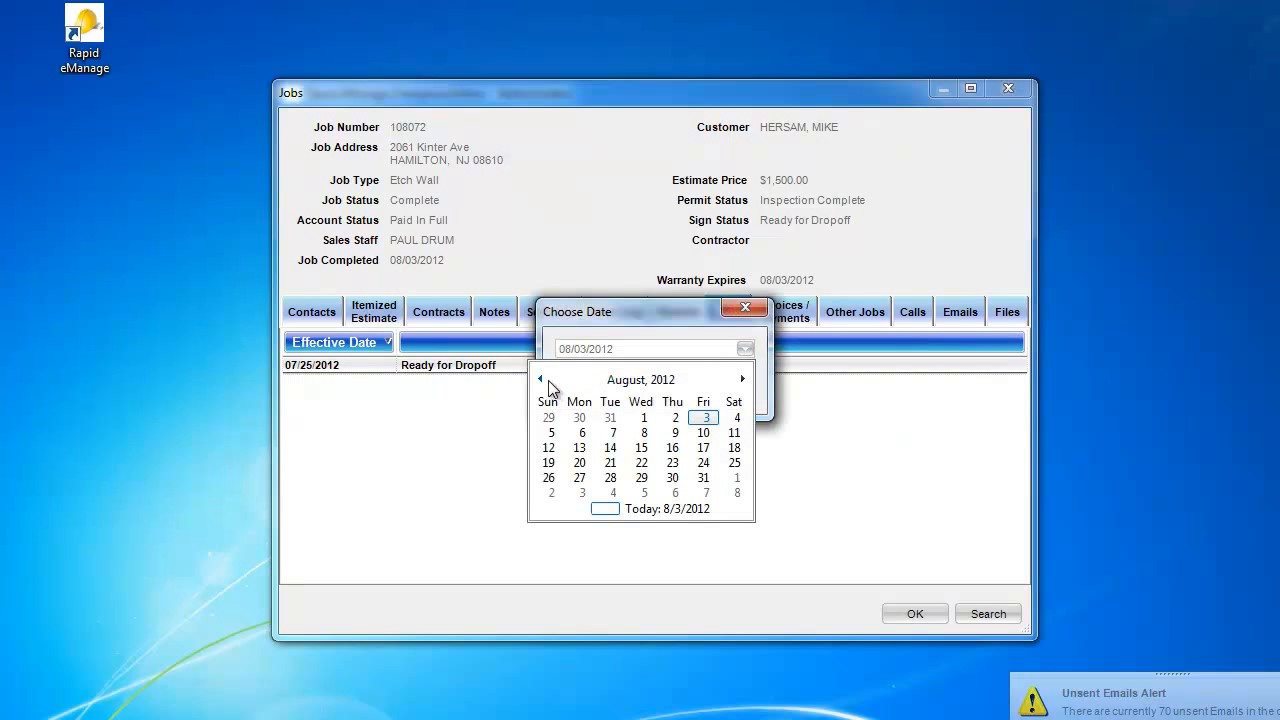
{"action": "left_click", "coordinate": [545, 381]}
{"action": "left_click", "coordinate": [704, 478]}
{"action": "left_click", "coordinate": [645, 388]}
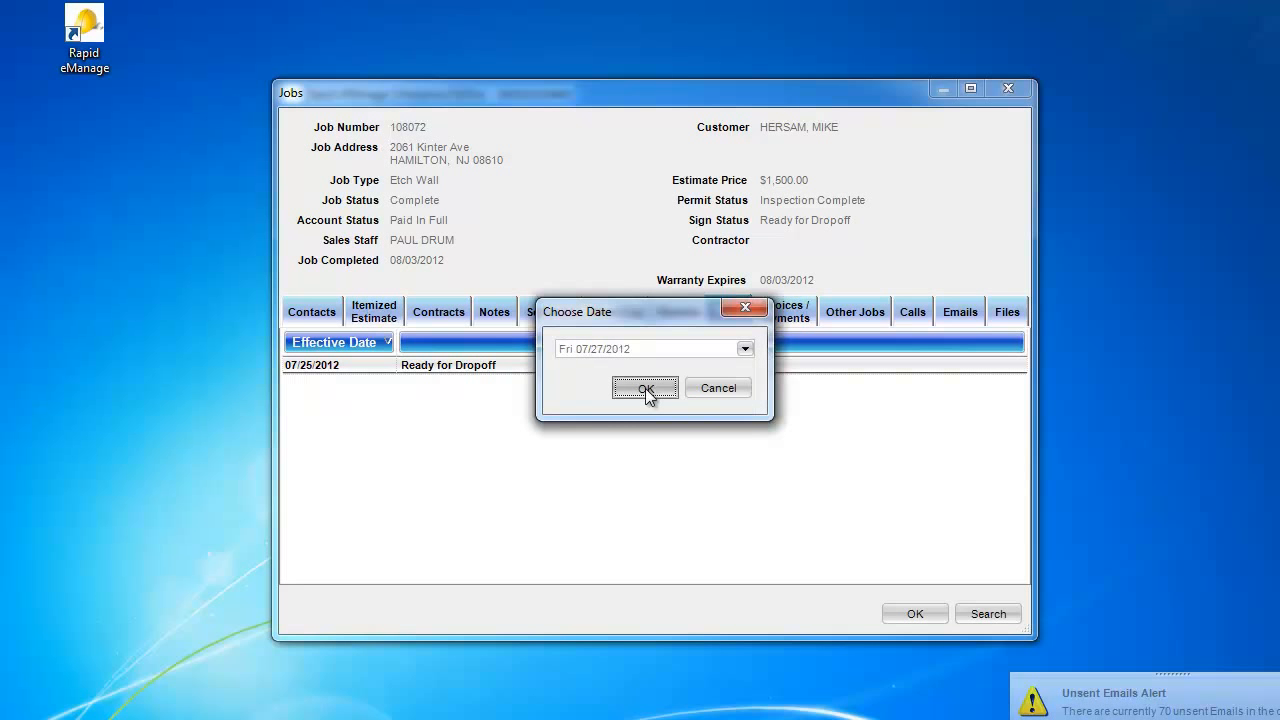
Add a Ready For Pickup sign status with an effective date of 07/31/2012.
{"action": "right_click", "coordinate": [777, 403]}
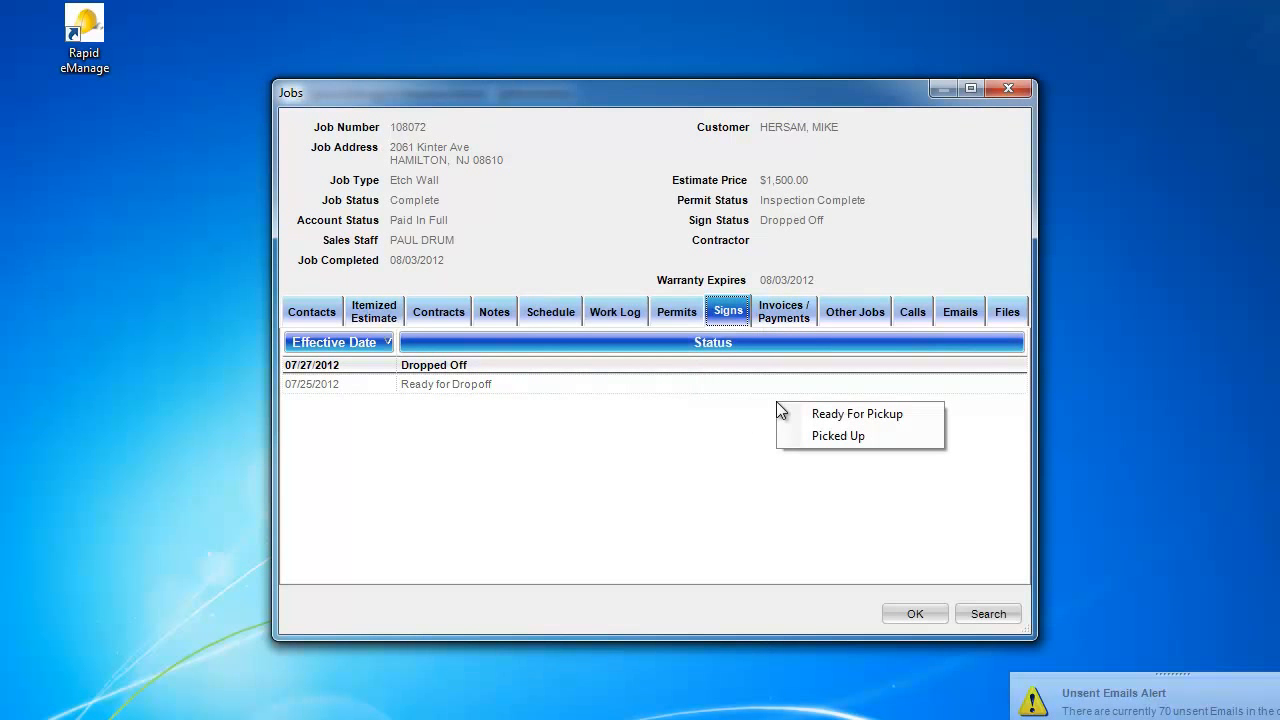
{"action": "left_click", "coordinate": [840, 414]}
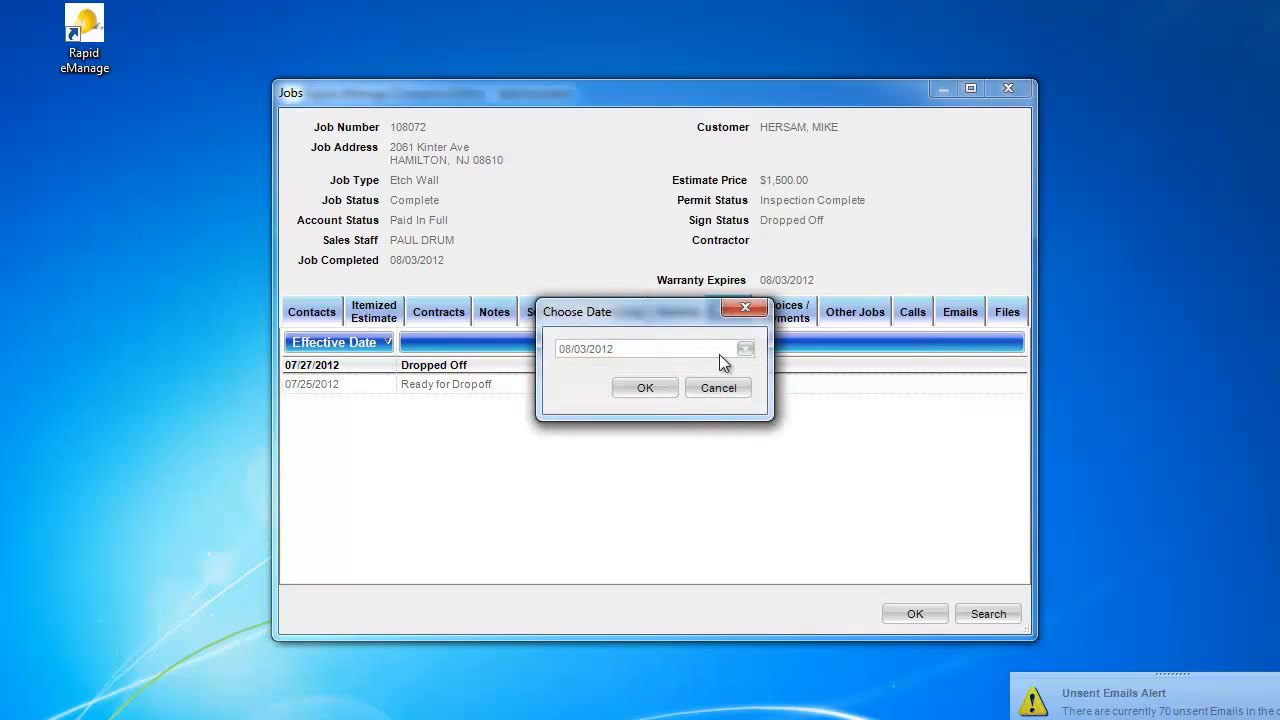
{"action": "left_click", "coordinate": [745, 352]}
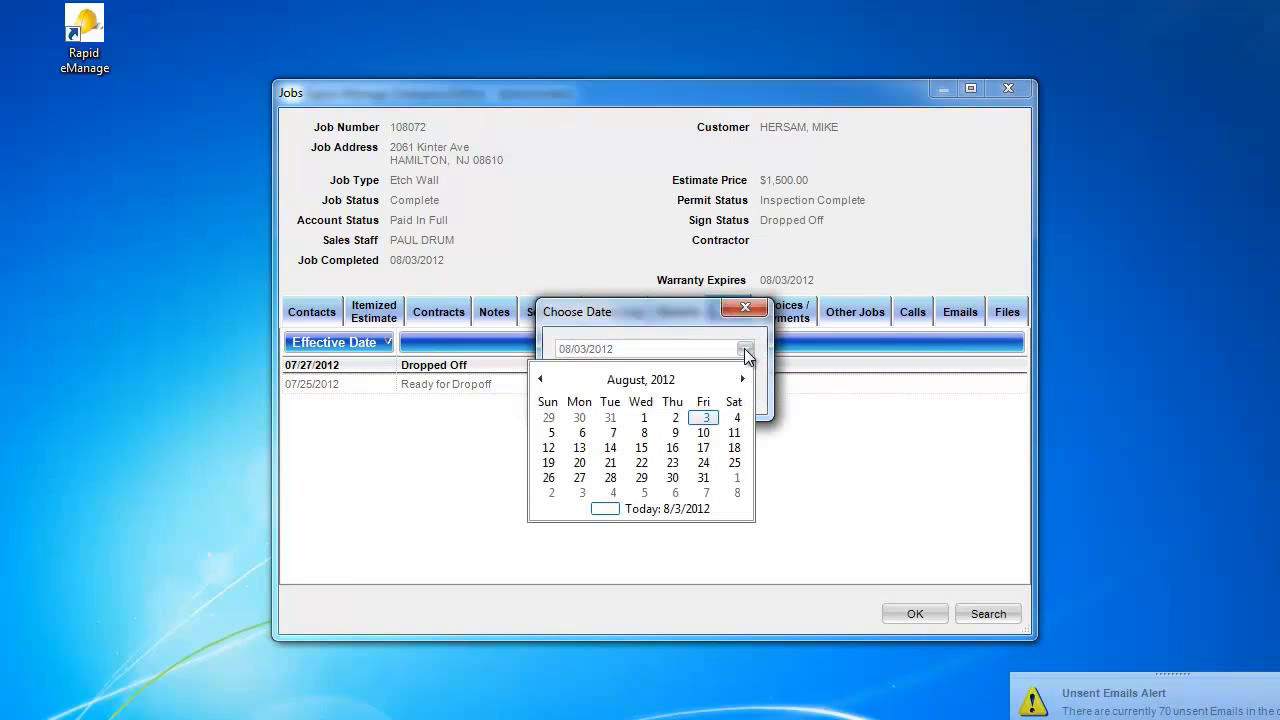
{"action": "left_click", "coordinate": [612, 418]}
{"action": "left_click", "coordinate": [645, 390]}
Add a Picked Up sign status dated 08/01/2012 and sort the sign history by effective date ascending.
{"action": "right_click", "coordinate": [755, 405]}
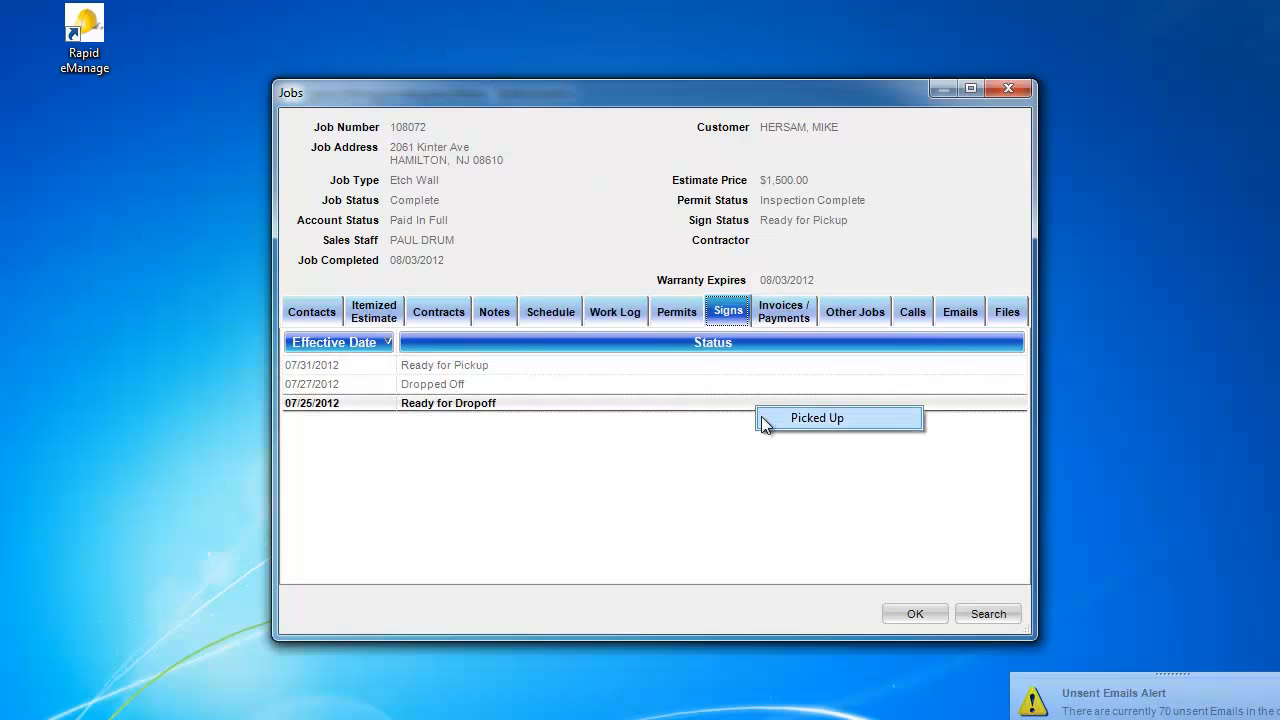
{"action": "left_click", "coordinate": [763, 420]}
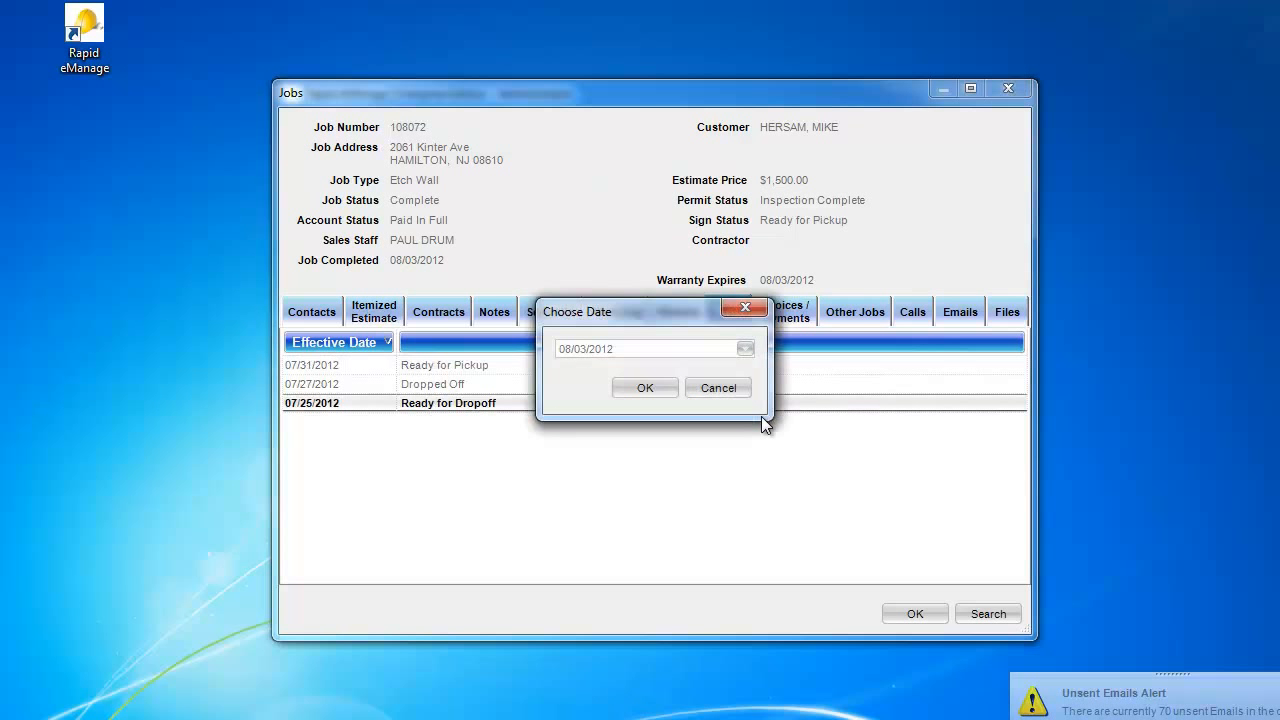
{"action": "left_click", "coordinate": [746, 349]}
{"action": "left_click", "coordinate": [645, 418]}
{"action": "left_click", "coordinate": [647, 388]}
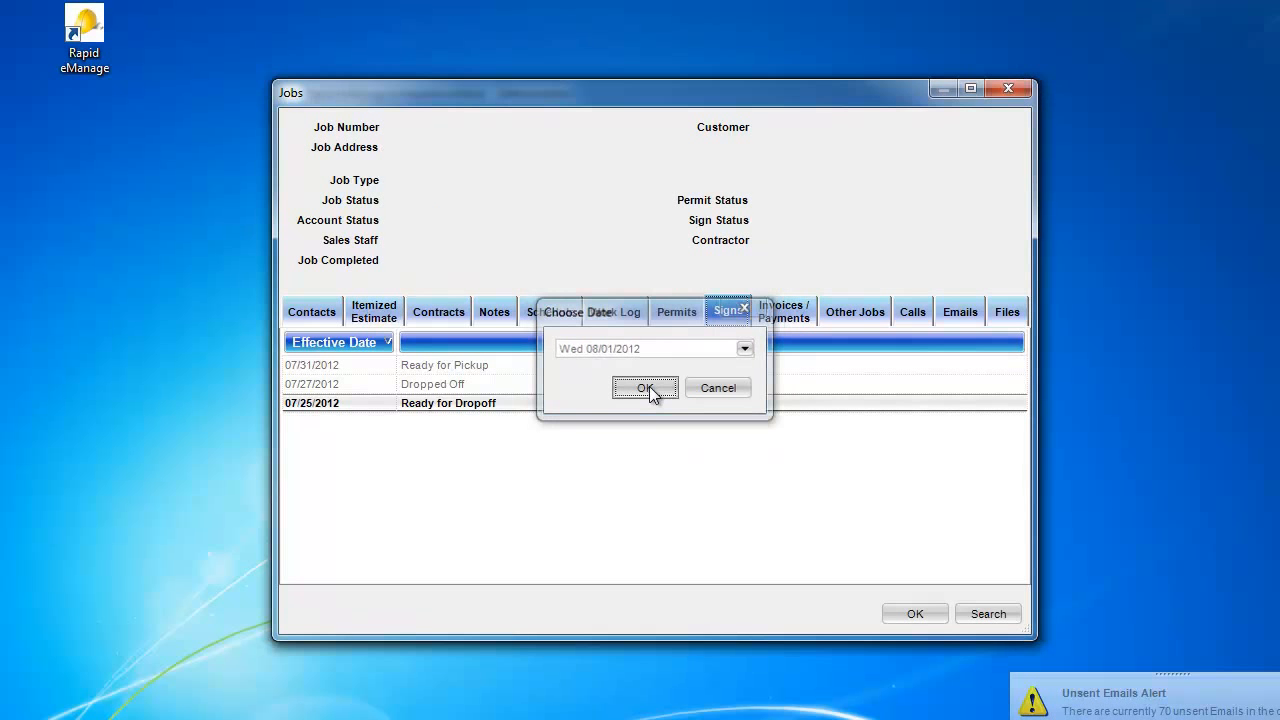
{"action": "left_click", "coordinate": [384, 341]}
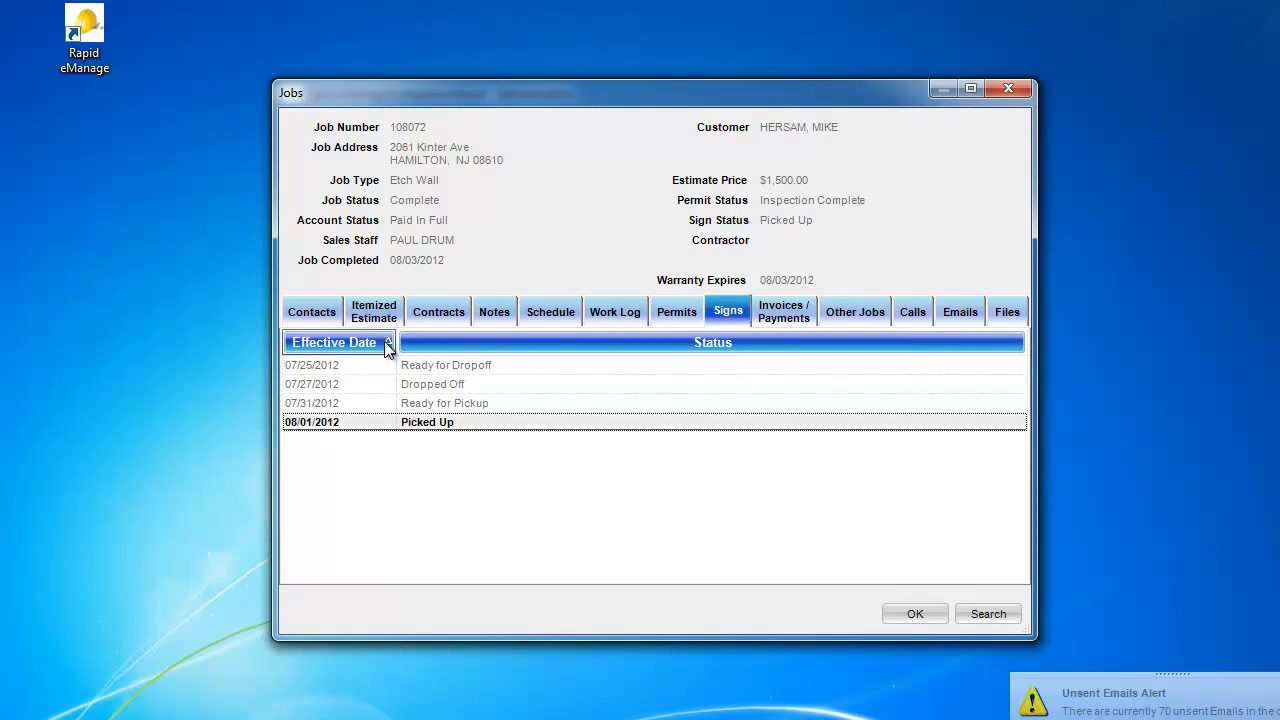
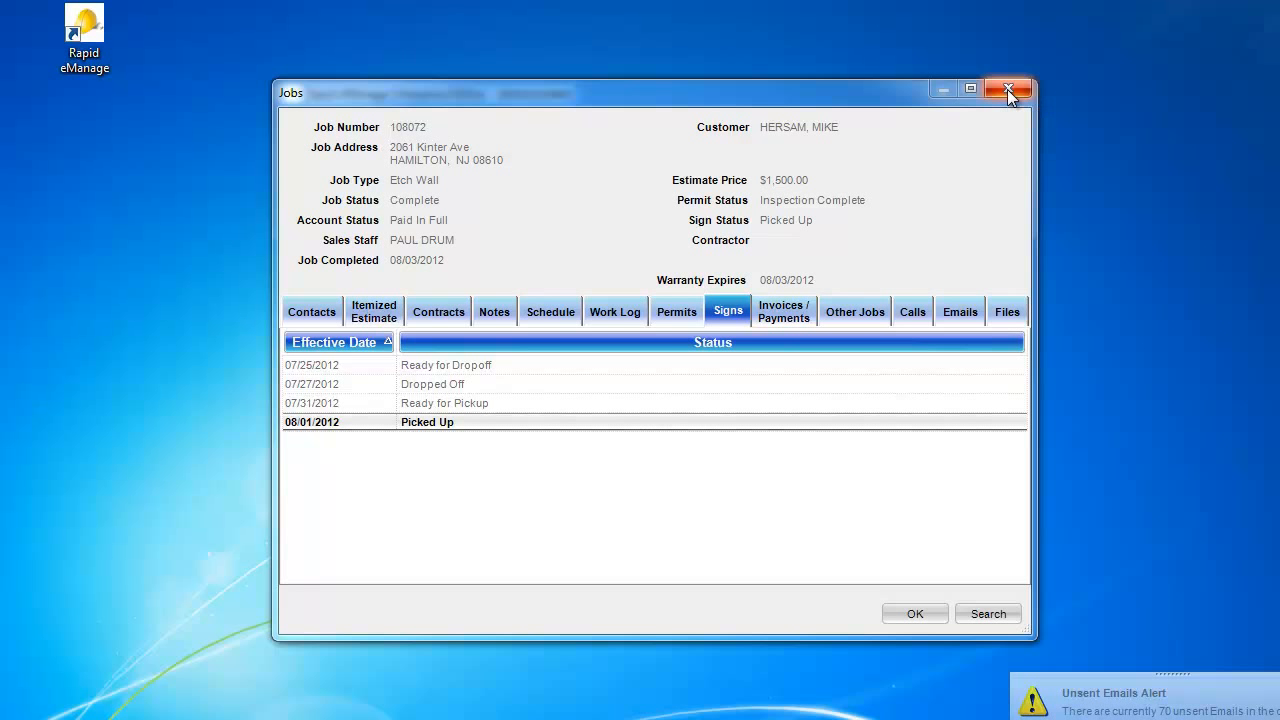
Close the job and open the Permits Ready For Pickup report, maximized, paging forward through it before closing.
{"action": "left_click", "coordinate": [1007, 89]}
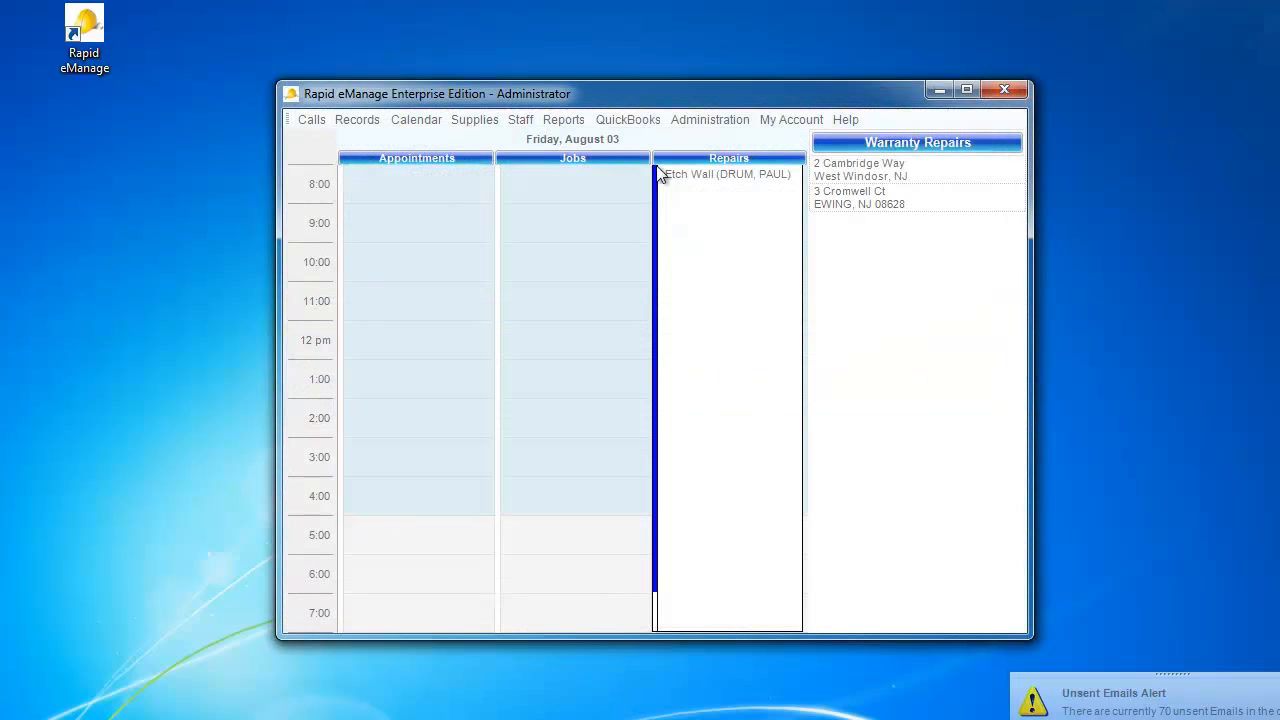
{"action": "left_click", "coordinate": [568, 121]}
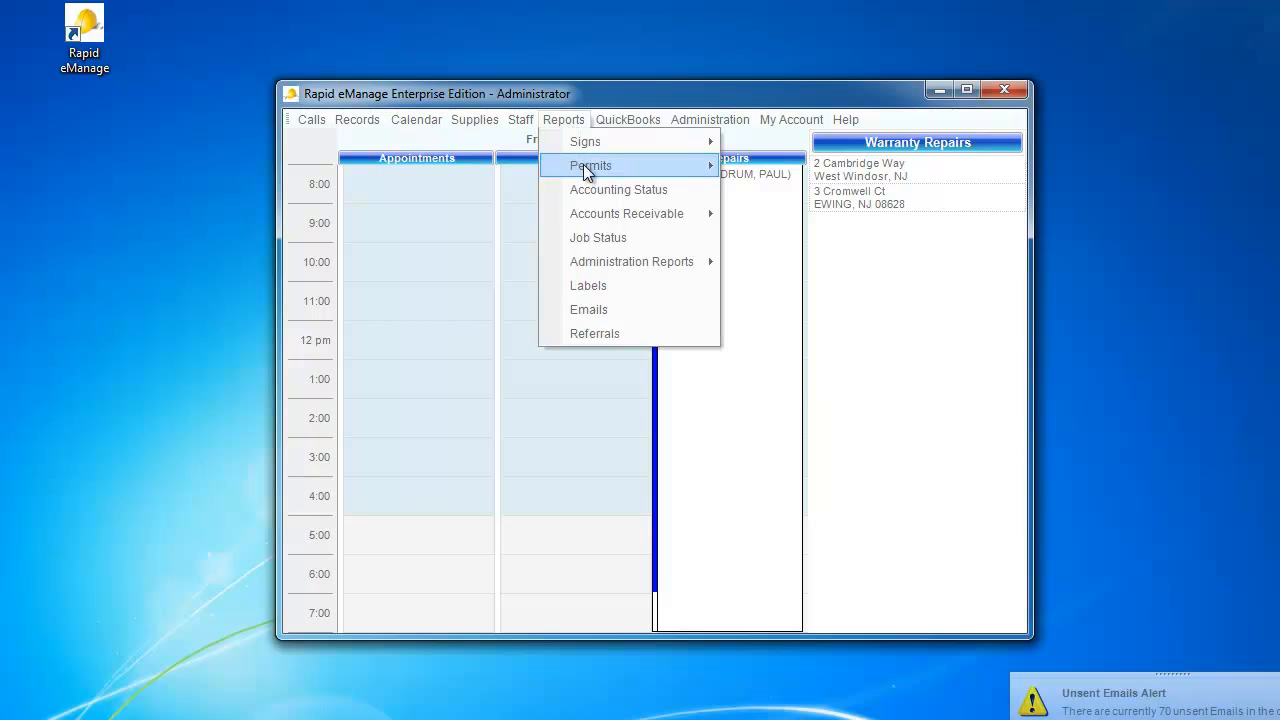
{"action": "mouse_move", "coordinate": [586, 172]}
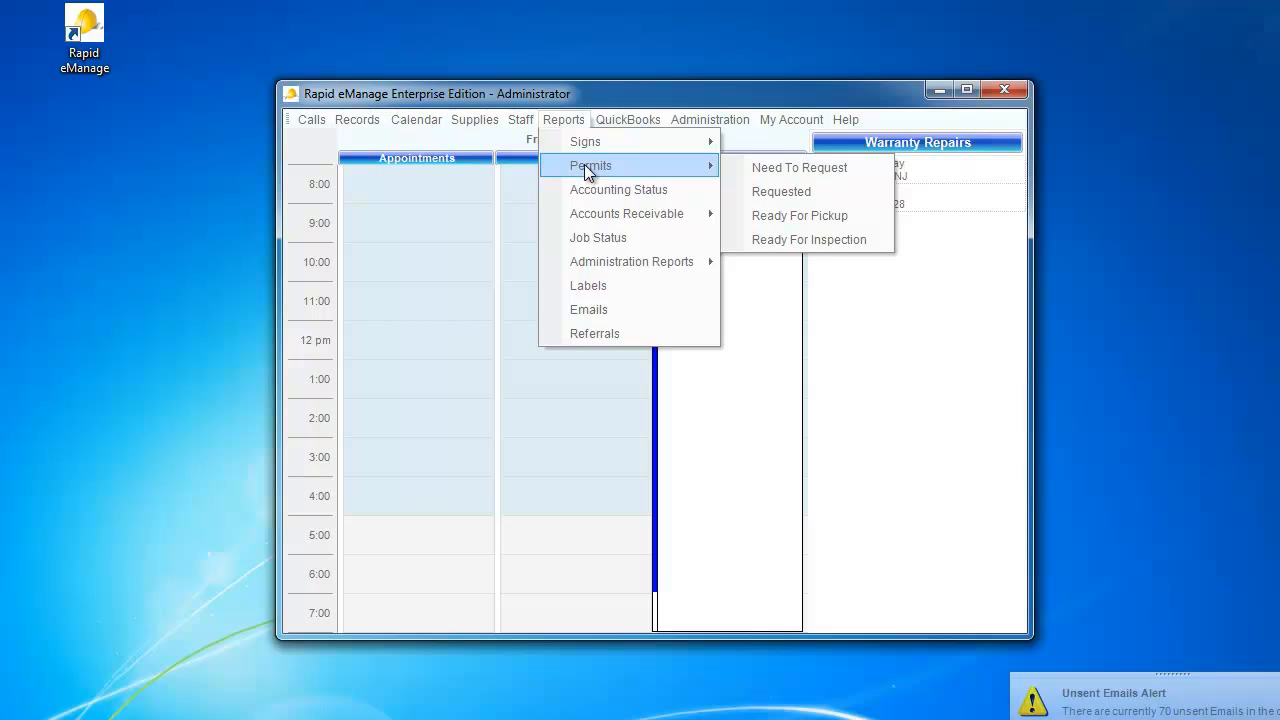
{"action": "left_click", "coordinate": [765, 218]}
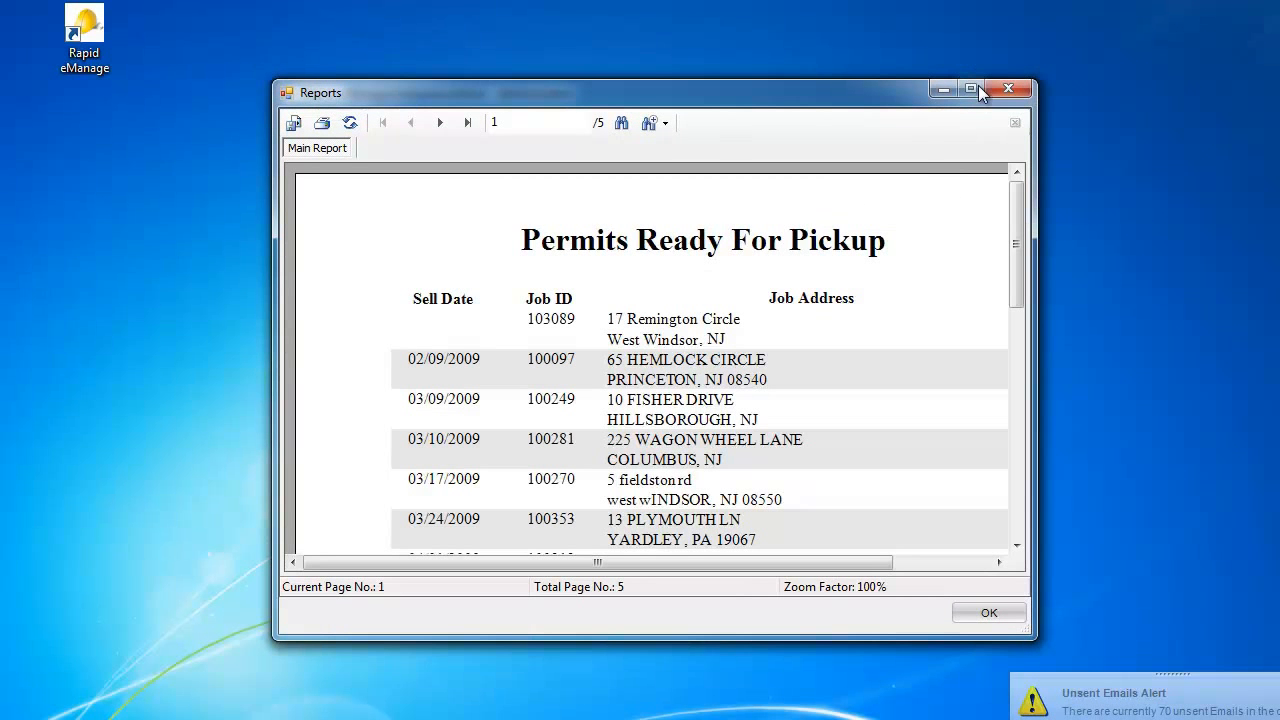
{"action": "left_click", "coordinate": [972, 89]}
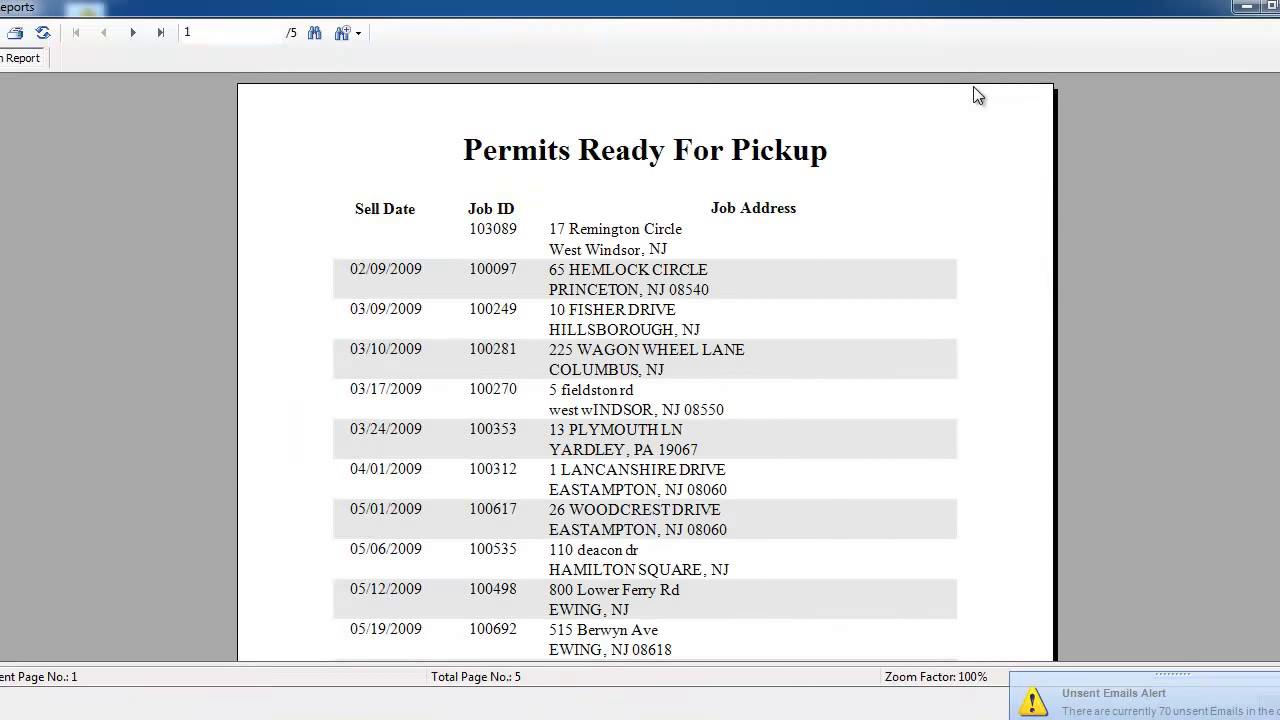
{"action": "left_click", "coordinate": [135, 34]}
{"action": "left_click", "coordinate": [135, 34]}
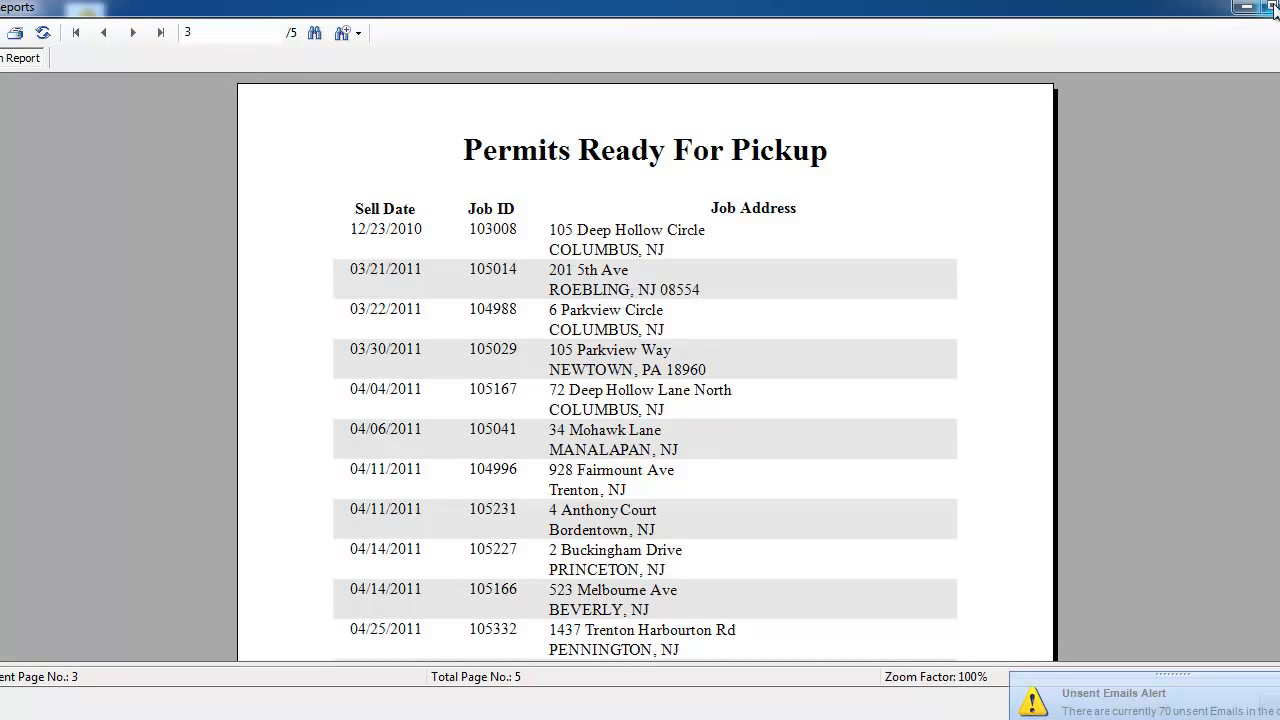
{"action": "left_click", "coordinate": [1272, 8]}
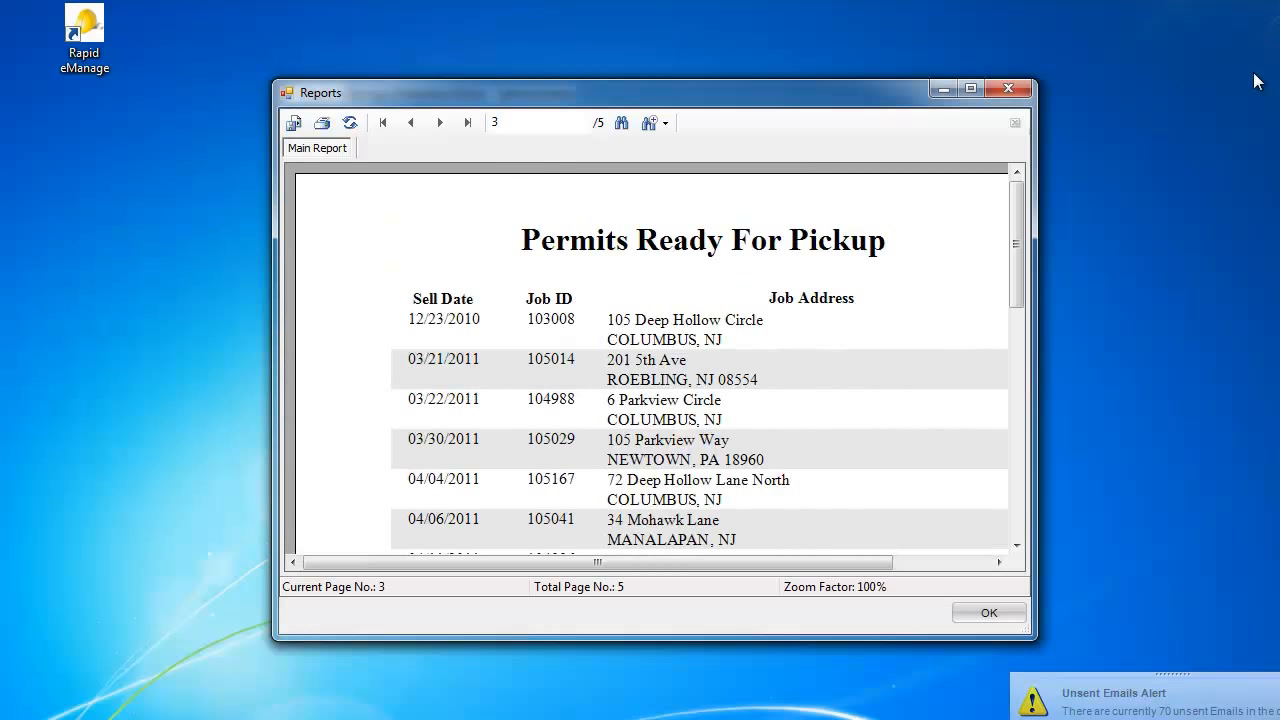
{"action": "left_click", "coordinate": [1008, 91]}
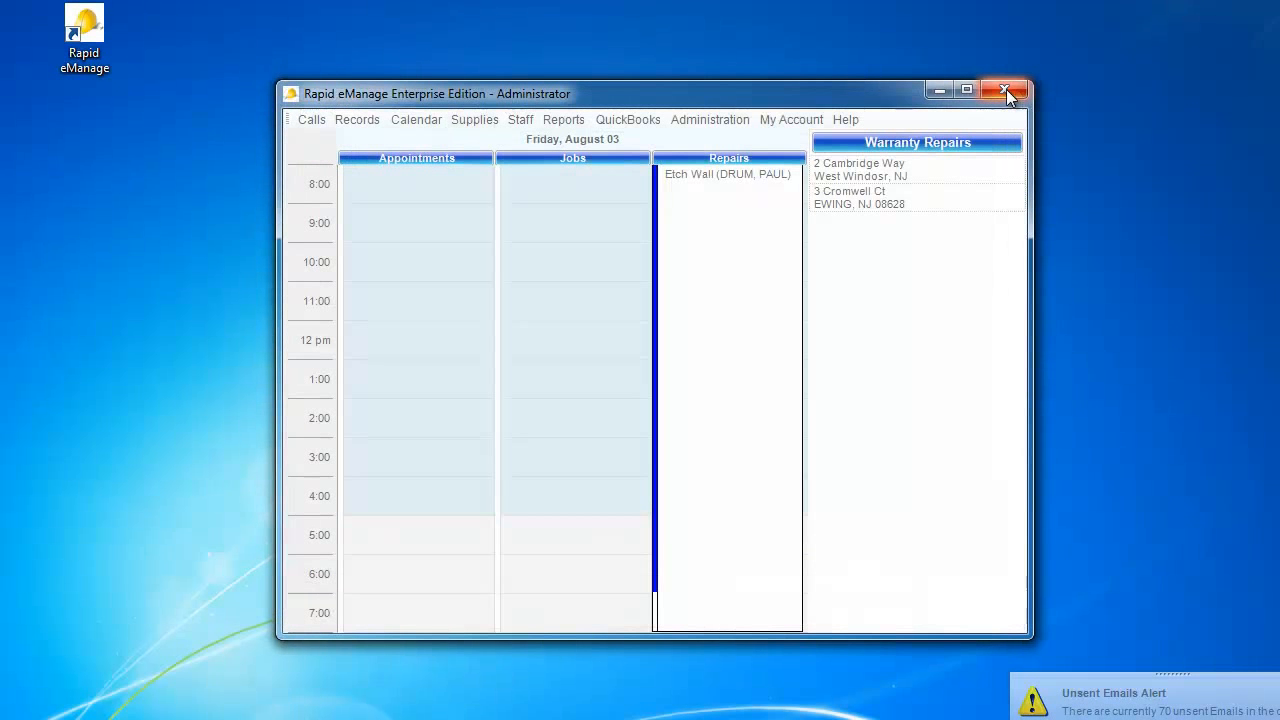
Open the Signs Ready for Drop Off report, maximize it and scroll through it, then close it.
{"action": "left_click", "coordinate": [551, 124]}
{"action": "mouse_move", "coordinate": [577, 150]}
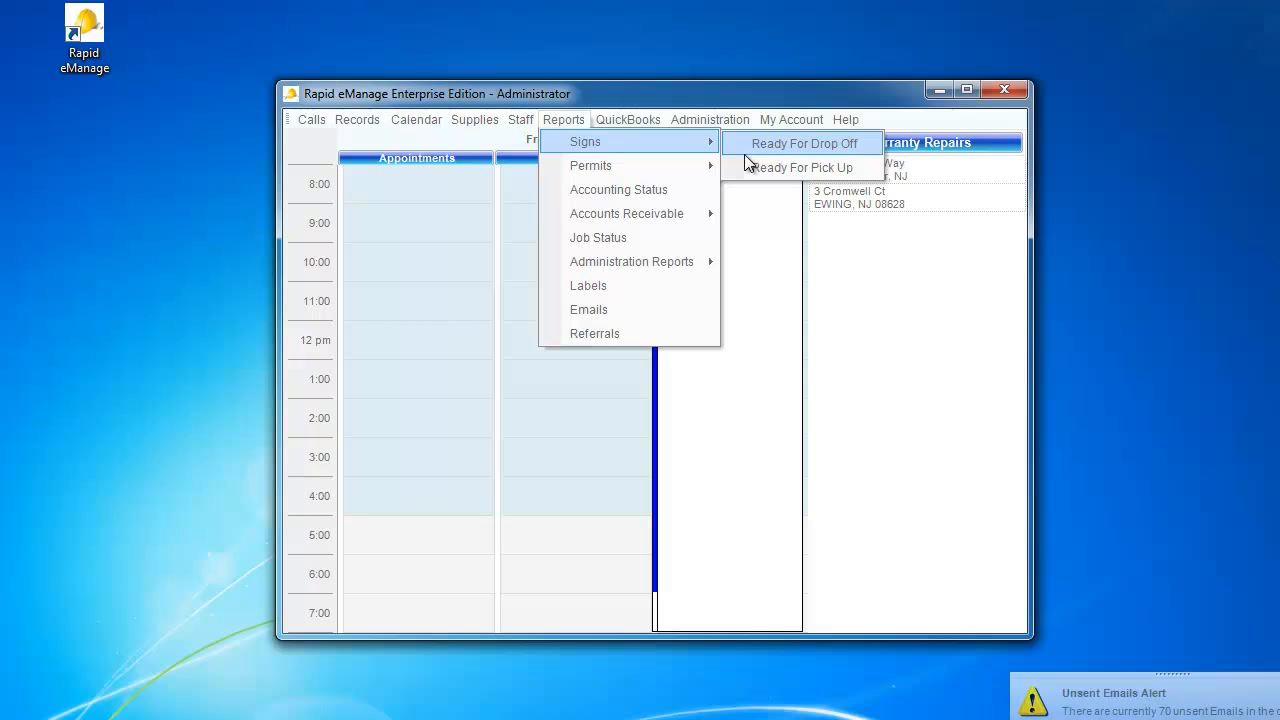
{"action": "left_click", "coordinate": [751, 143]}
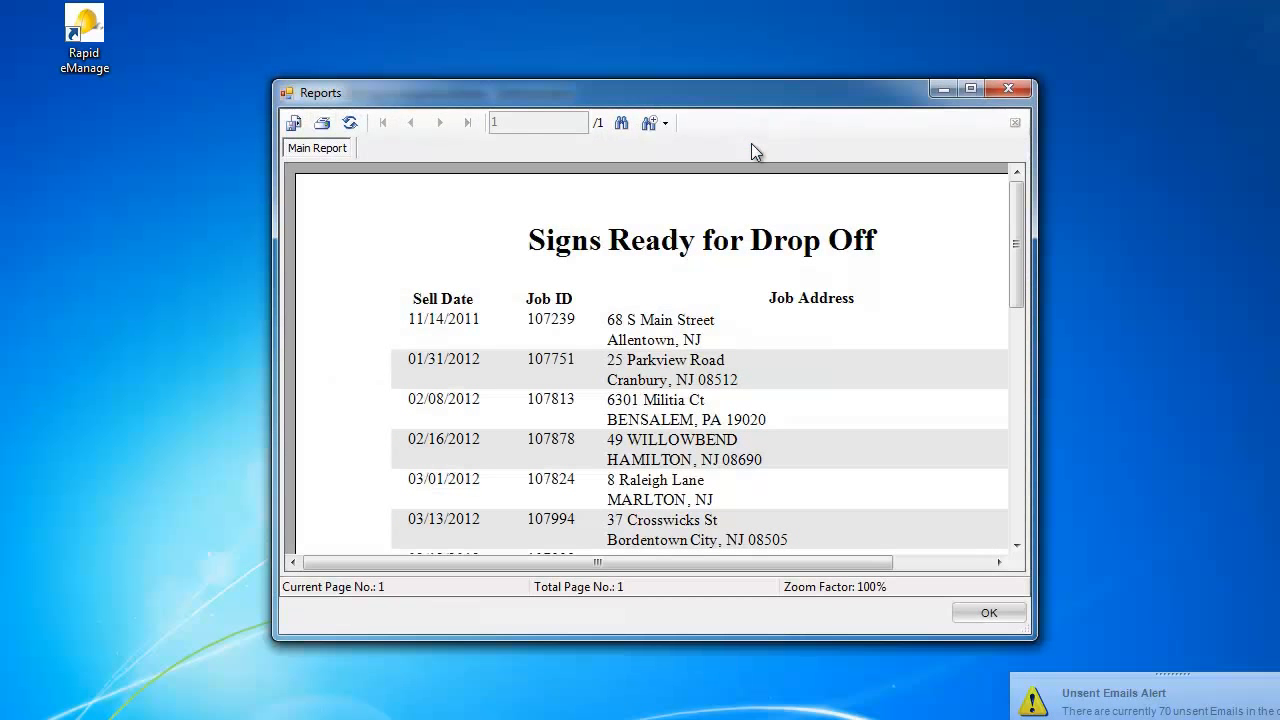
{"action": "left_click", "coordinate": [970, 91]}
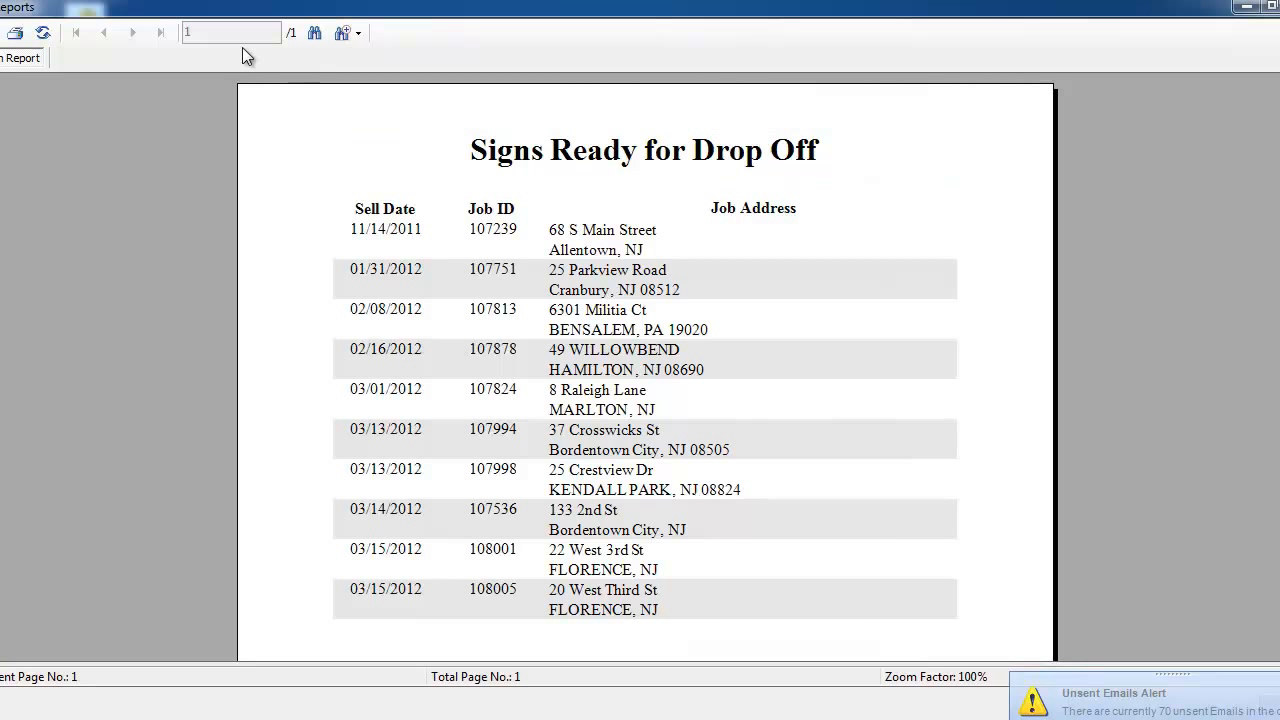
{"action": "scroll", "coordinate": [645, 370], "scroll_direction": "down", "scroll_amount": 3}
{"action": "scroll", "coordinate": [645, 370], "scroll_direction": "up", "scroll_amount": 3}
{"action": "left_click", "coordinate": [1272, 5]}
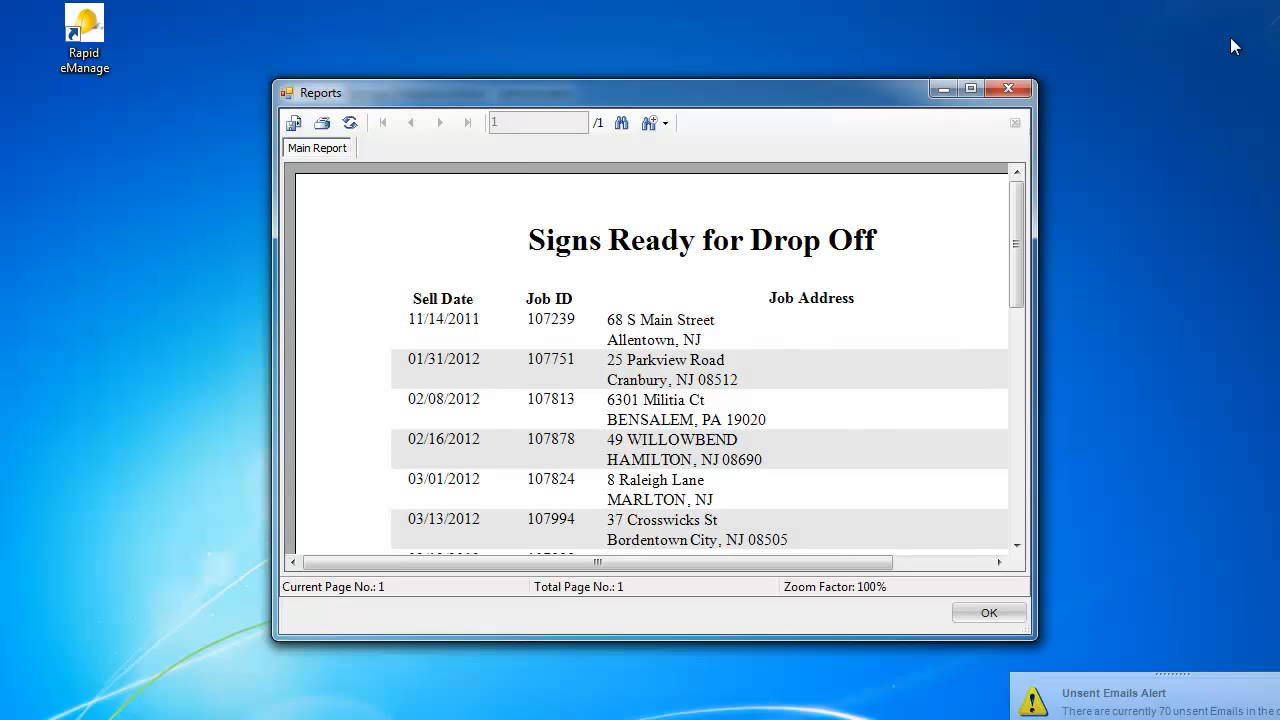
{"action": "left_click", "coordinate": [1008, 89]}
Open the repair job and browse the customer's other jobs, opening one of them from the list.
{"action": "double_click", "coordinate": [719, 209]}
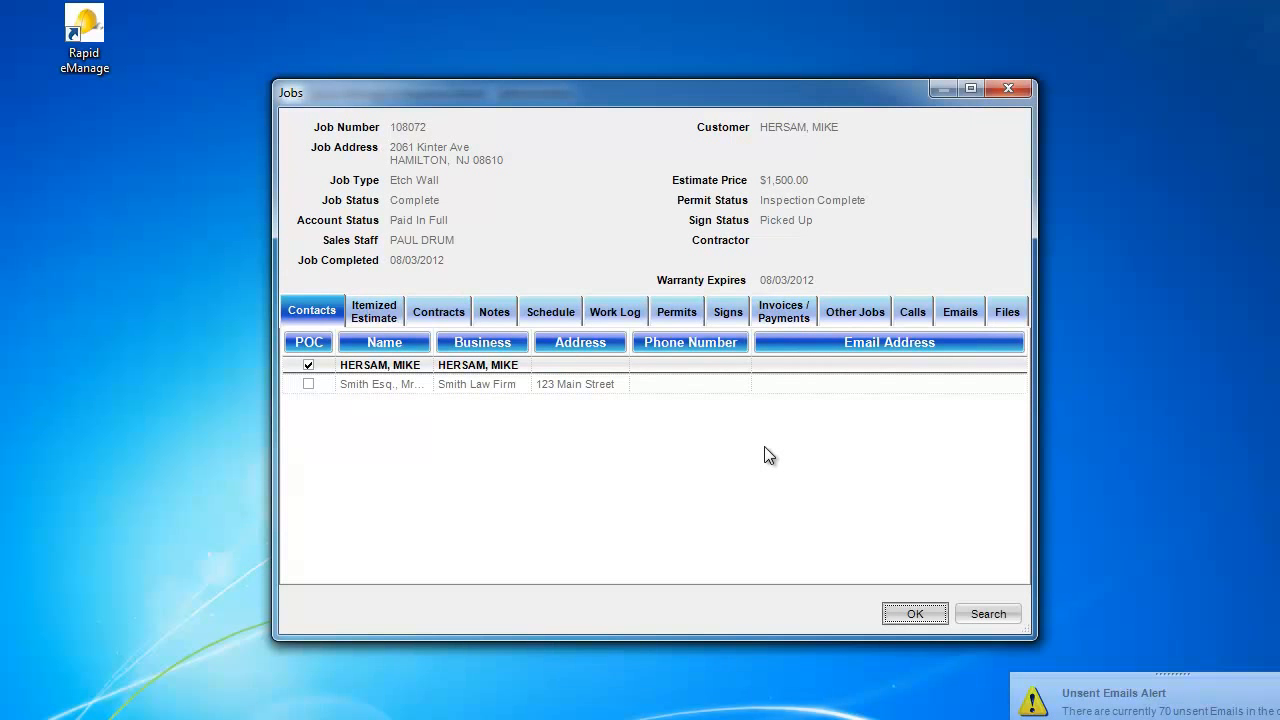
{"action": "left_click", "coordinate": [854, 312]}
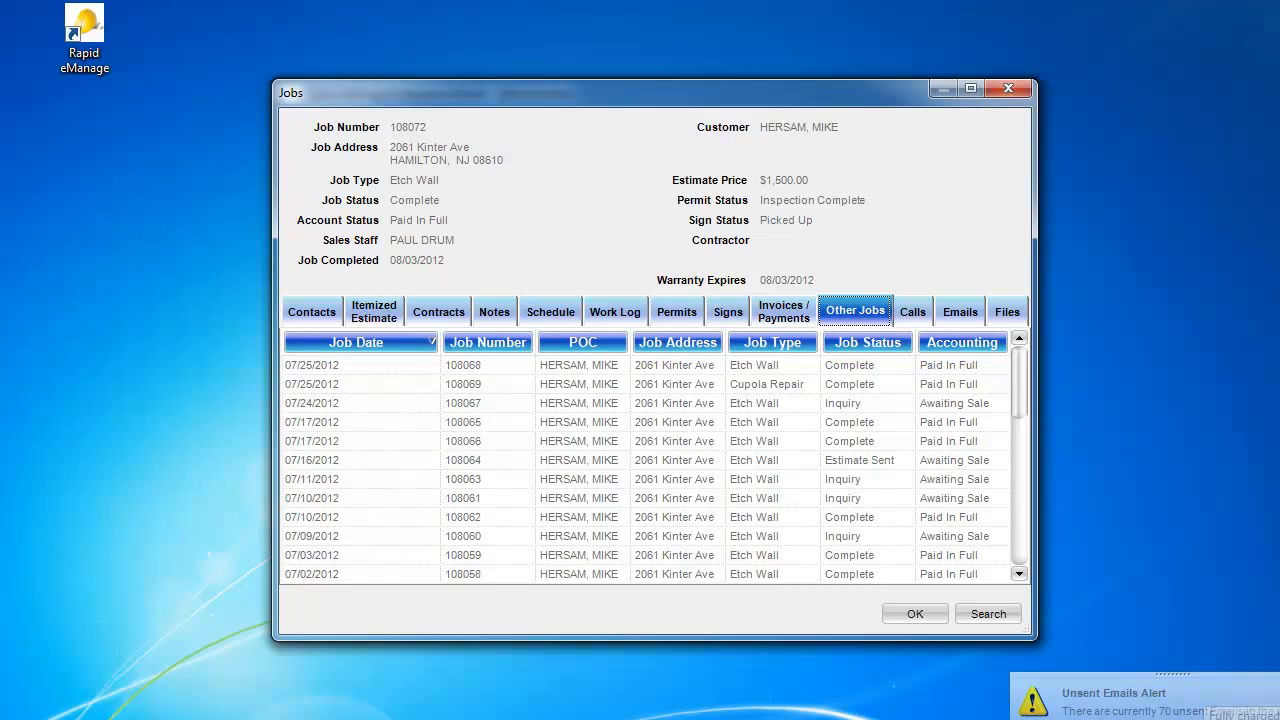
{"action": "left_click", "coordinate": [919, 484]}
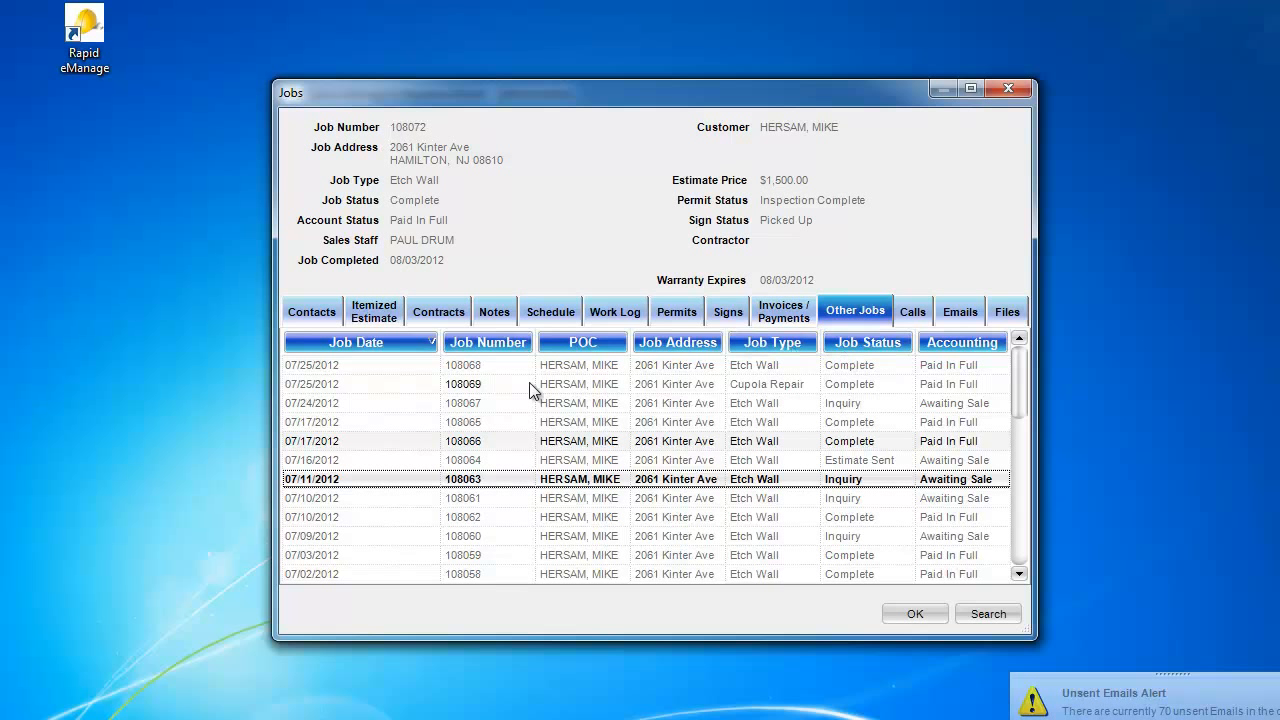
{"action": "double_click", "coordinate": [462, 405]}
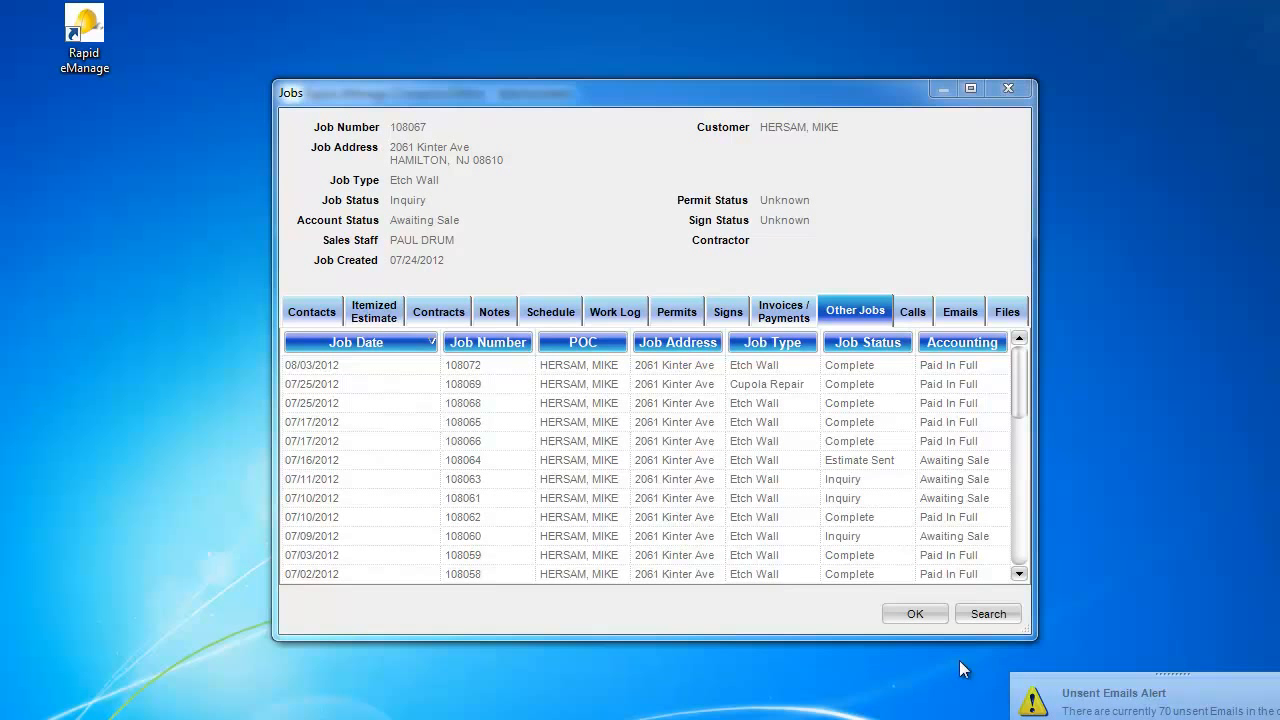
{"action": "left_click", "coordinate": [878, 498]}
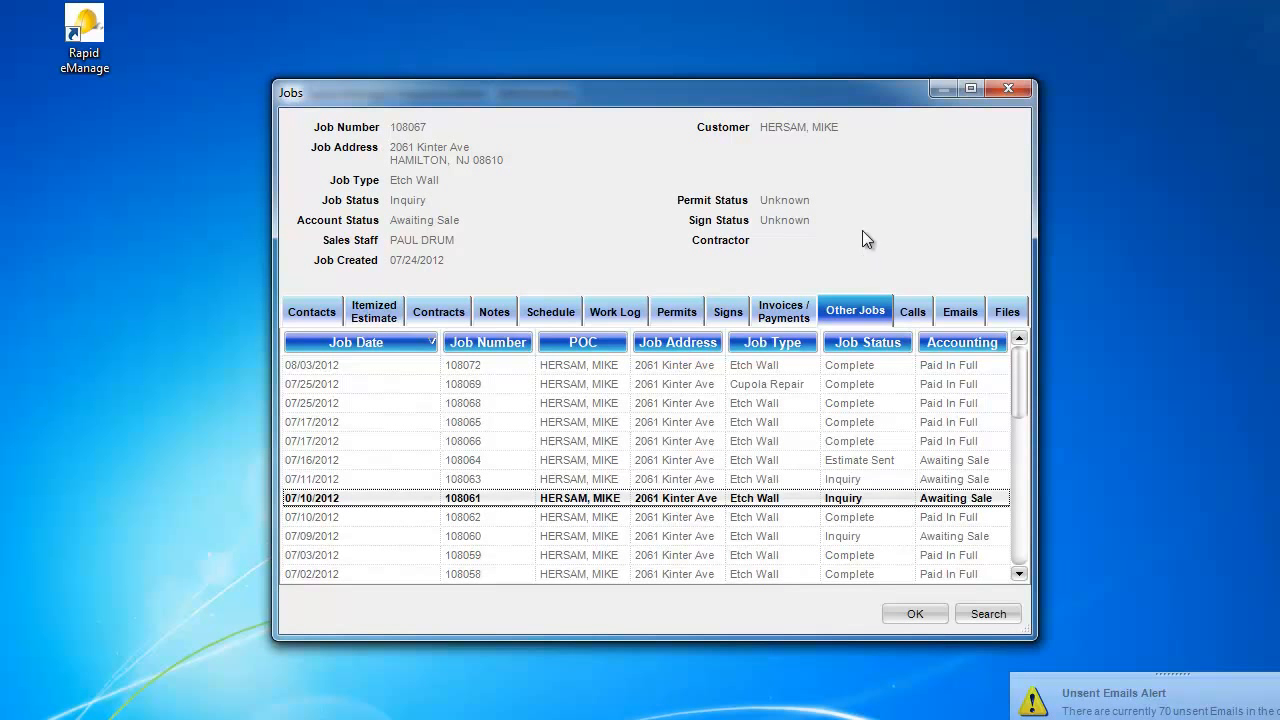
{"action": "left_click", "coordinate": [1007, 91]}
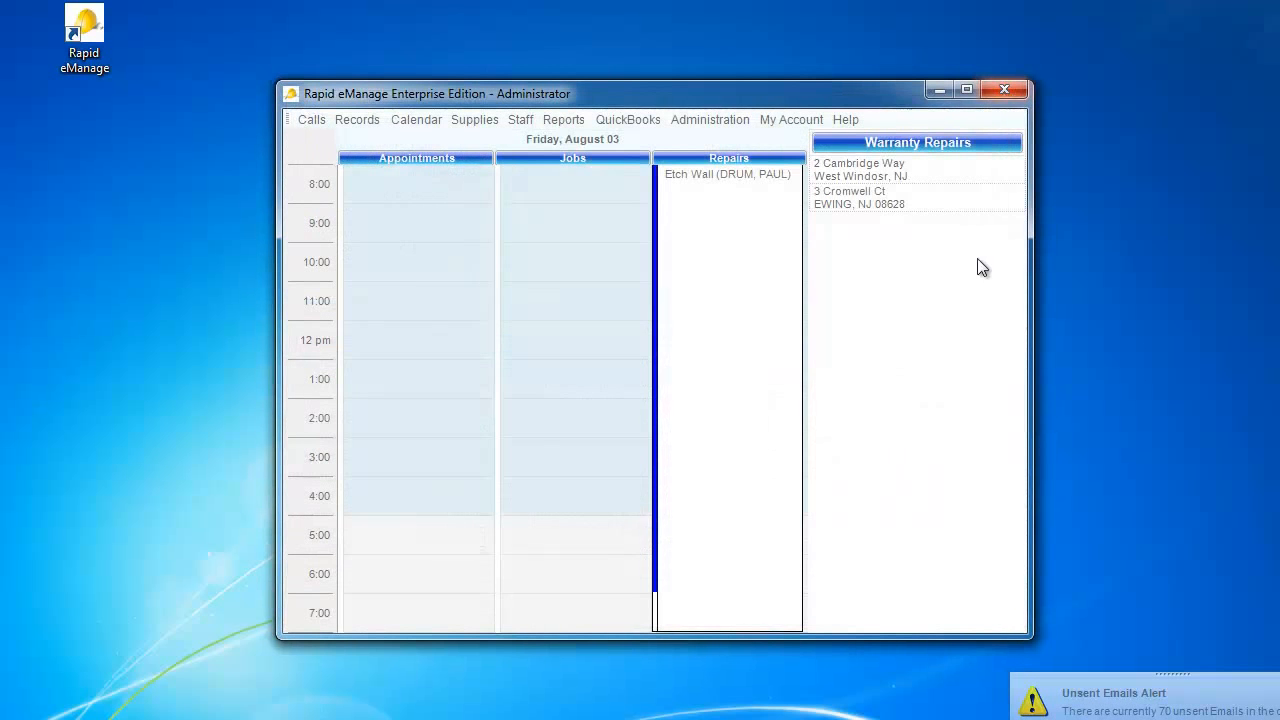
Reopen the repair job and view its linked call record from the Calls list.
{"action": "double_click", "coordinate": [689, 192]}
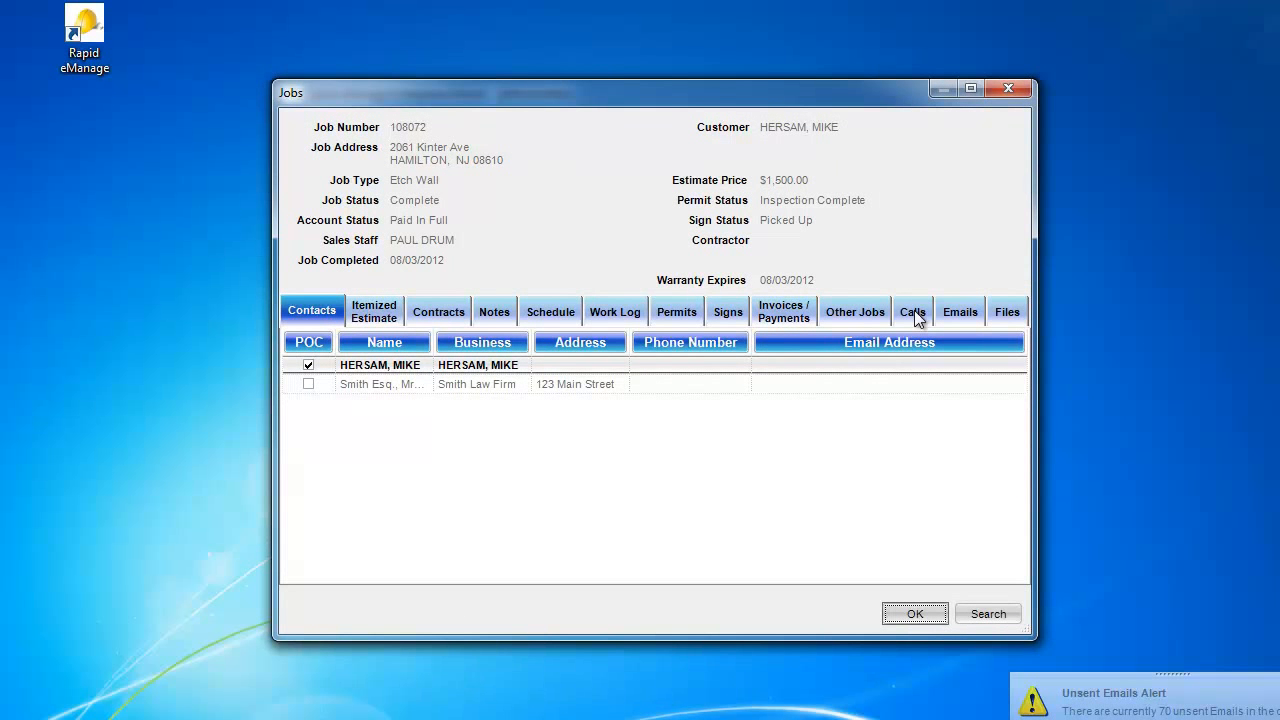
{"action": "left_click", "coordinate": [914, 310]}
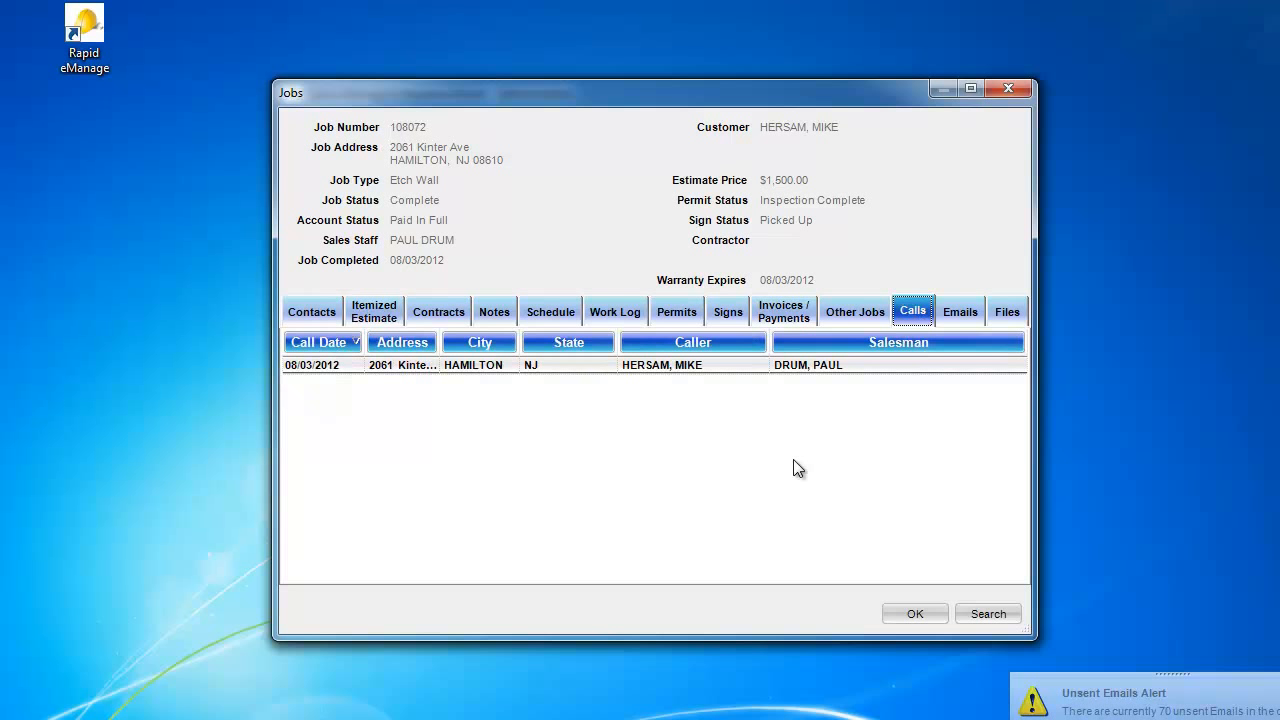
{"action": "double_click", "coordinate": [776, 366]}
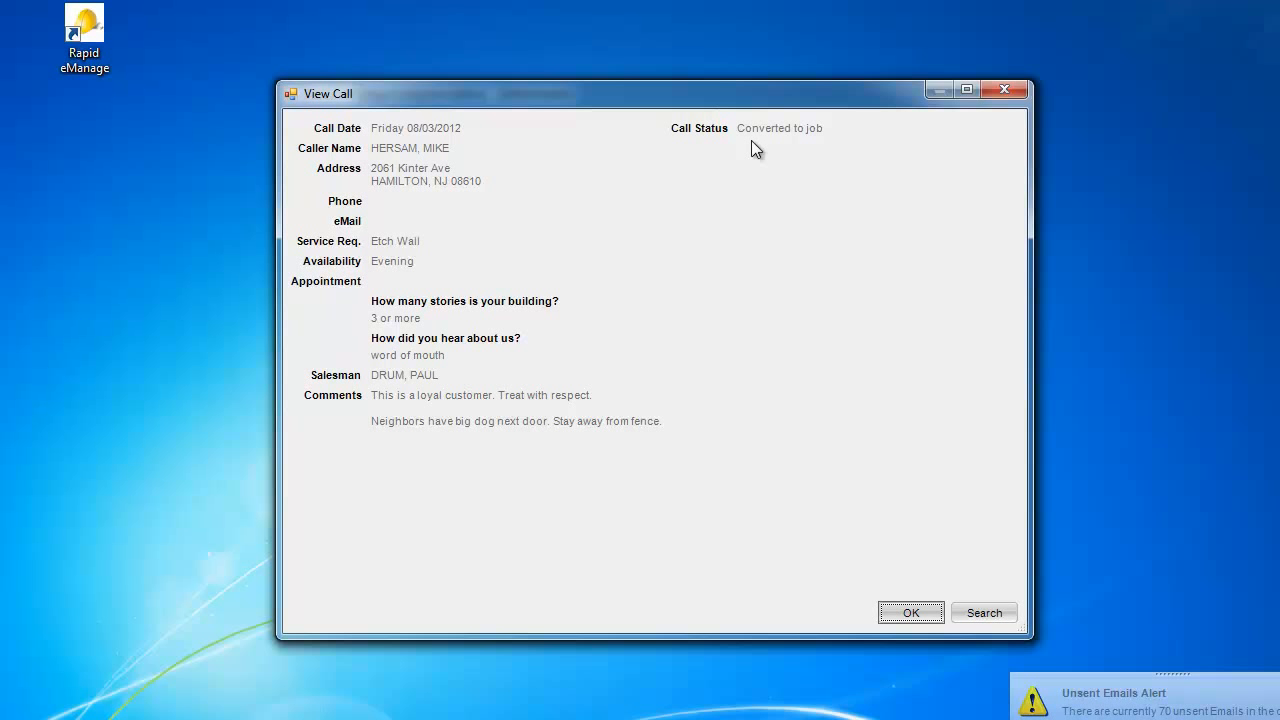
{"action": "left_click", "coordinate": [1003, 87]}
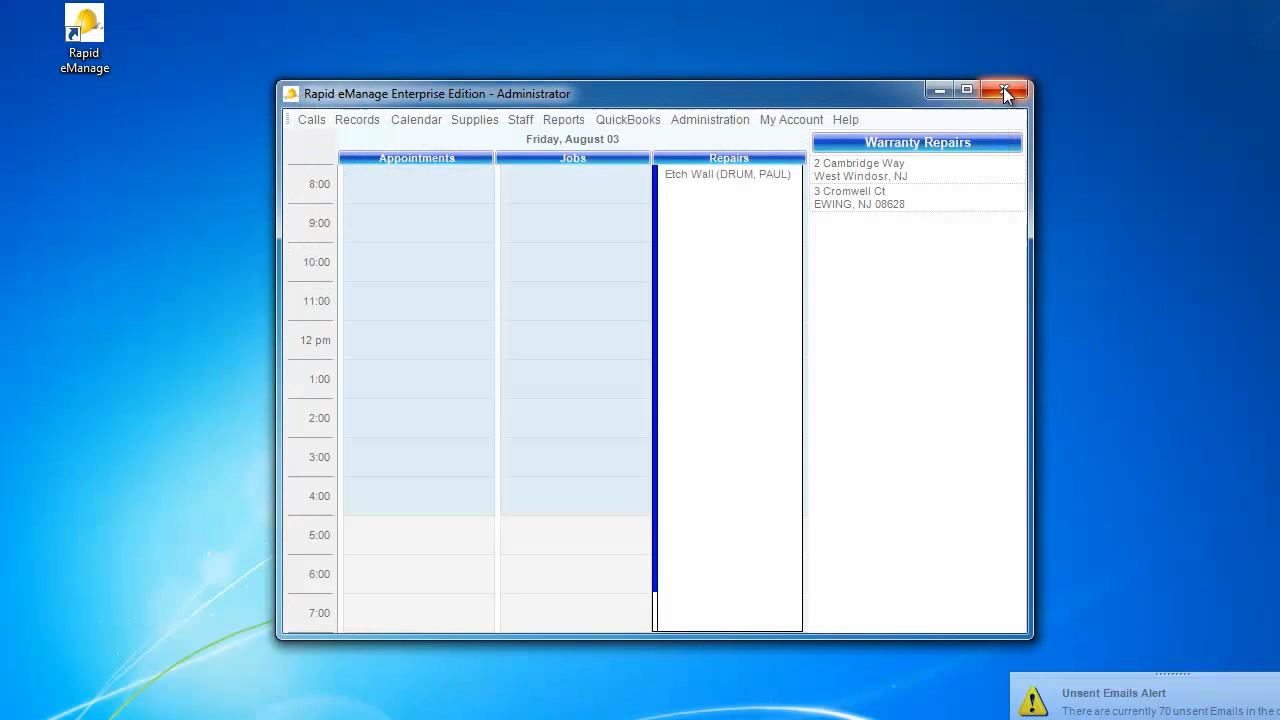
Reopen the repair job and view its Emails and Files lists.
{"action": "double_click", "coordinate": [754, 190]}
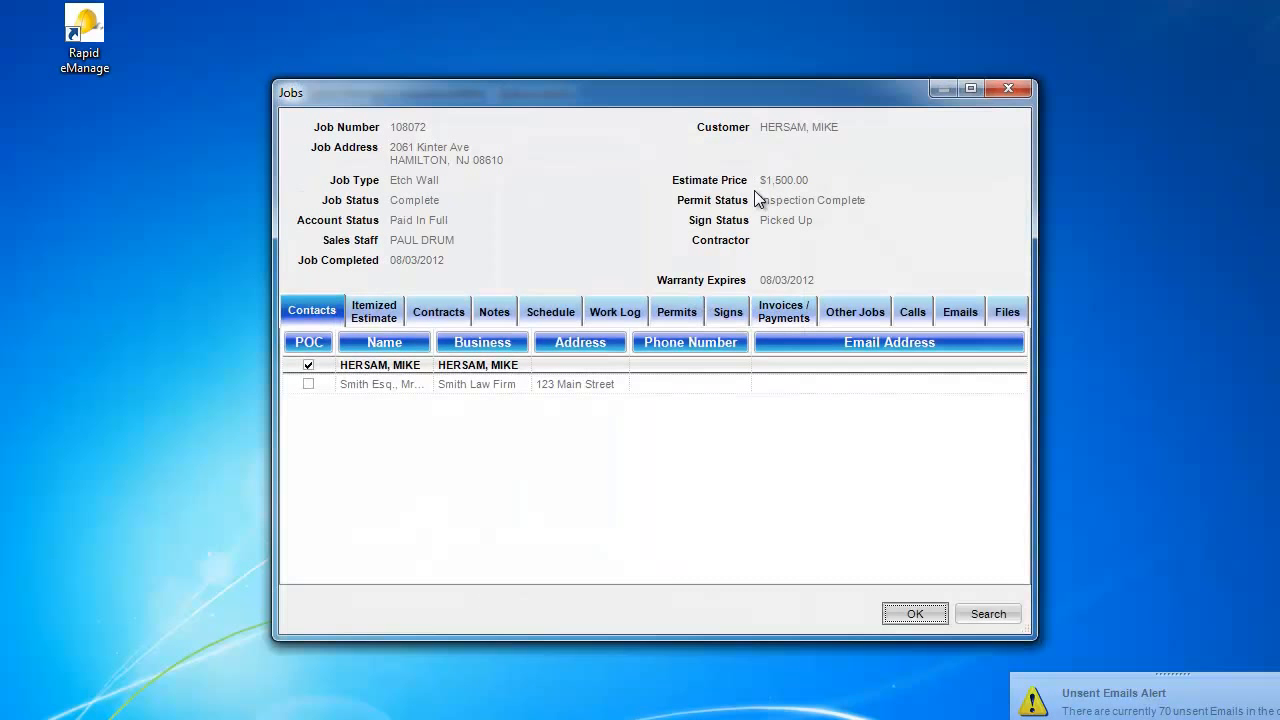
{"action": "left_click", "coordinate": [957, 316]}
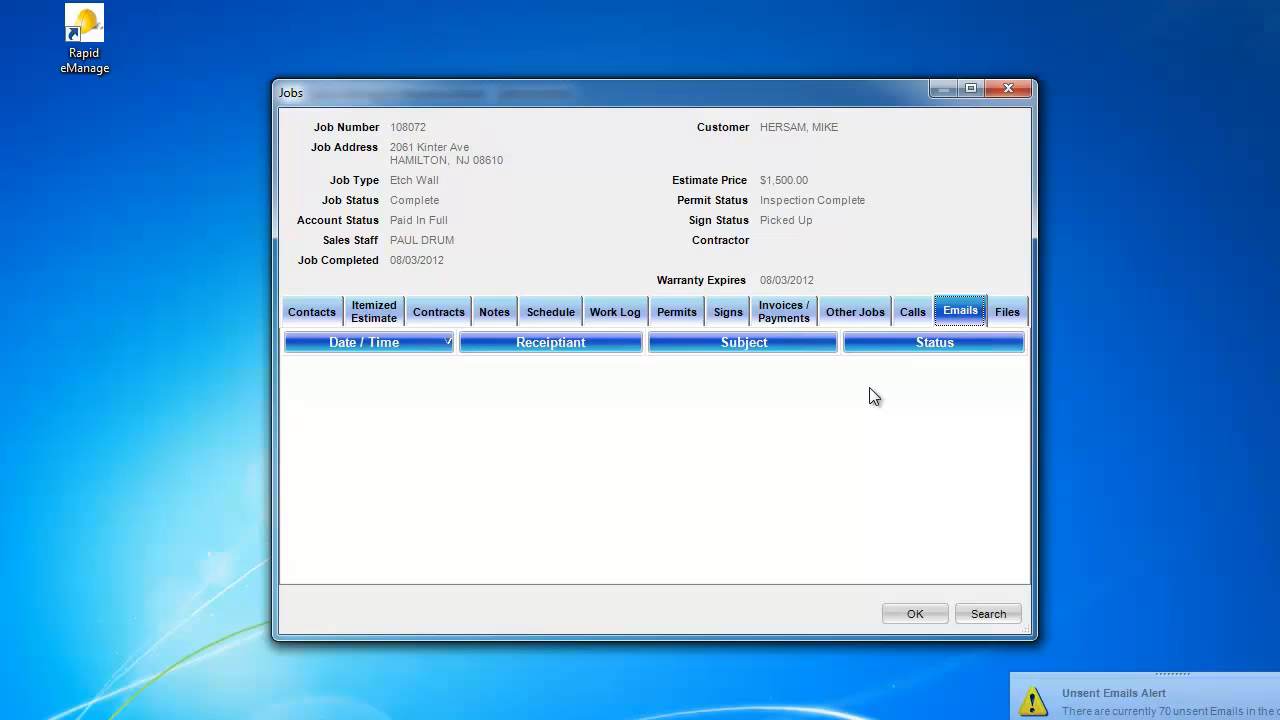
{"action": "left_click", "coordinate": [1006, 316]}
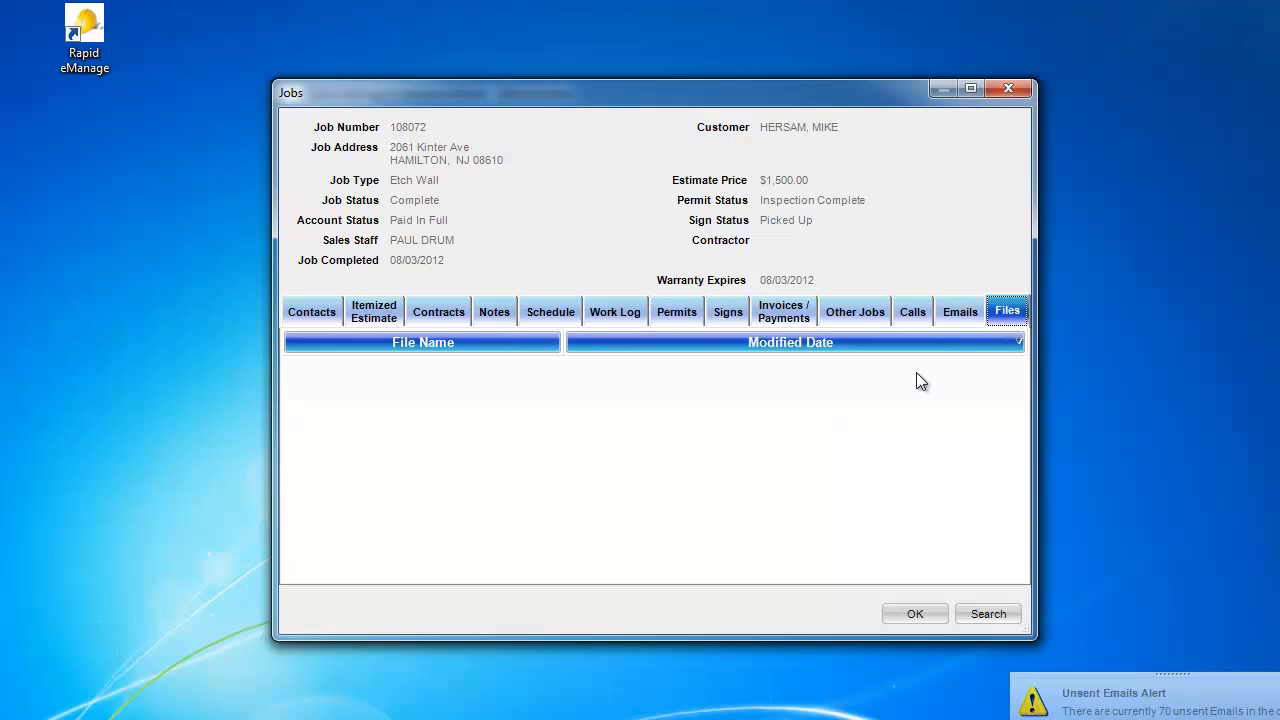
{"action": "right_click", "coordinate": [788, 399]}
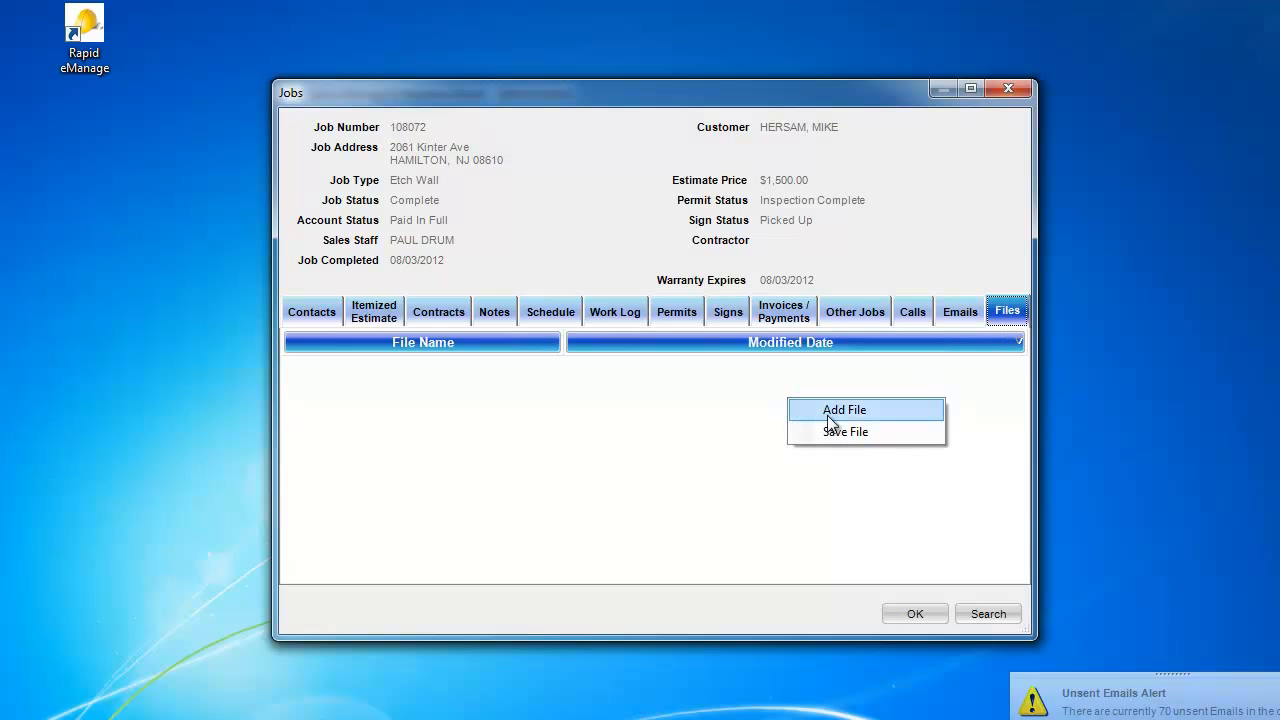
{"action": "left_click", "coordinate": [827, 412]}
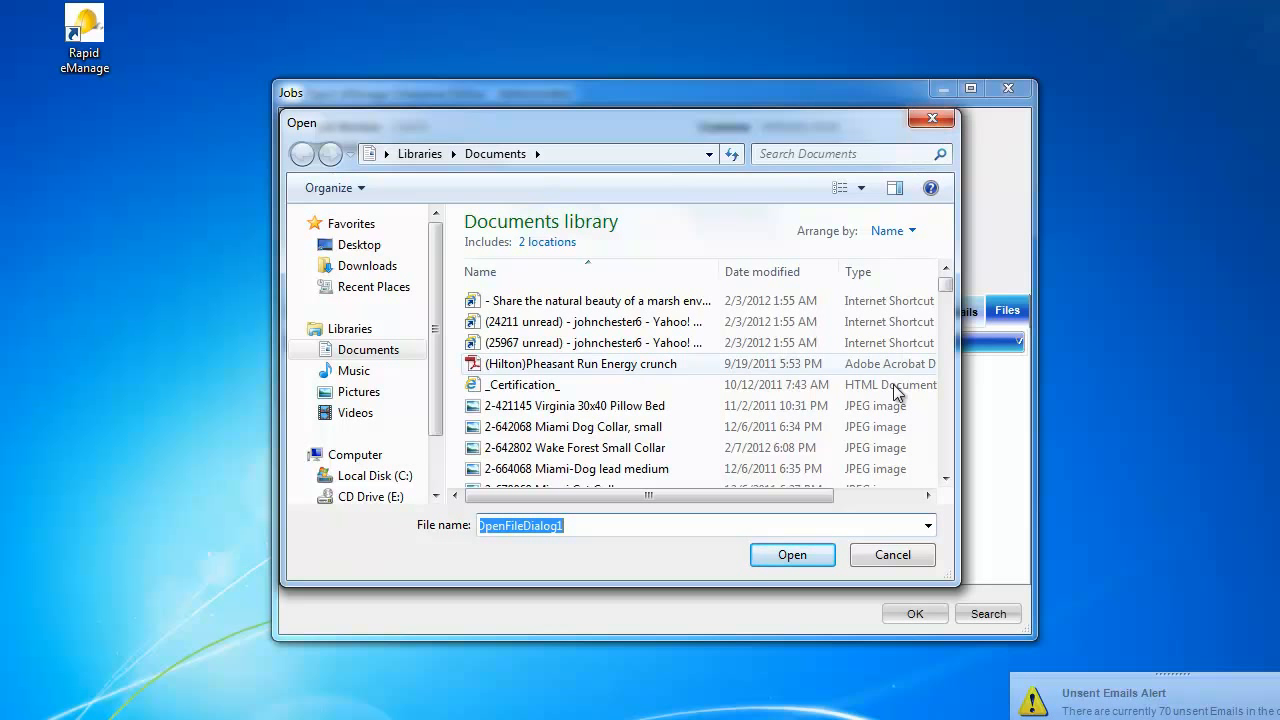
{"action": "left_click", "coordinate": [931, 120]}
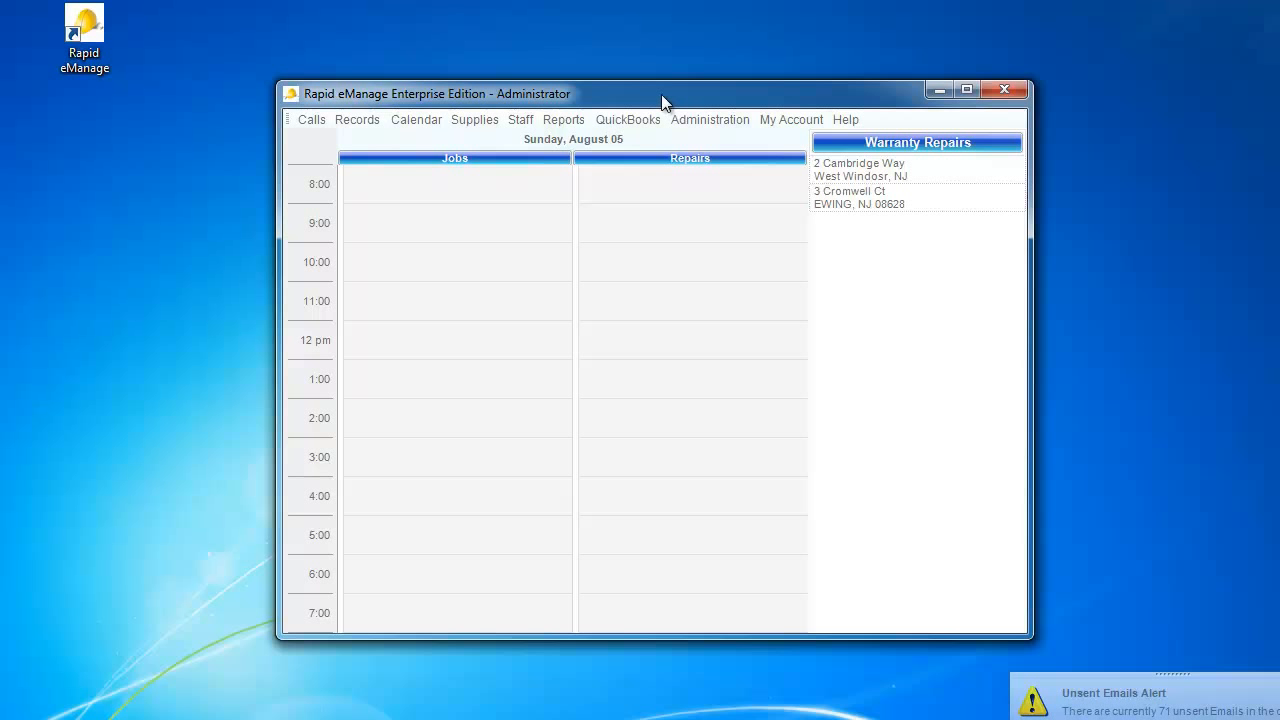
Search calls by the job's street address with call status set to Converted to Job.
{"action": "left_click", "coordinate": [310, 121]}
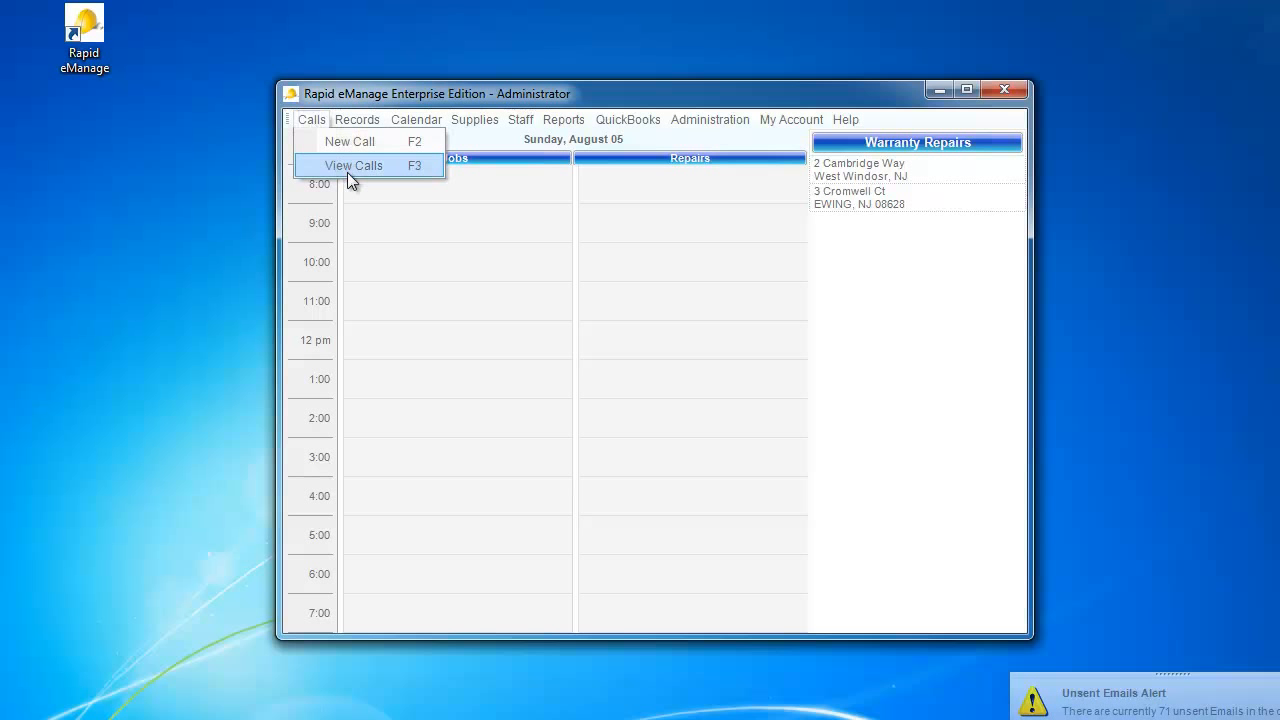
{"action": "left_click", "coordinate": [350, 168]}
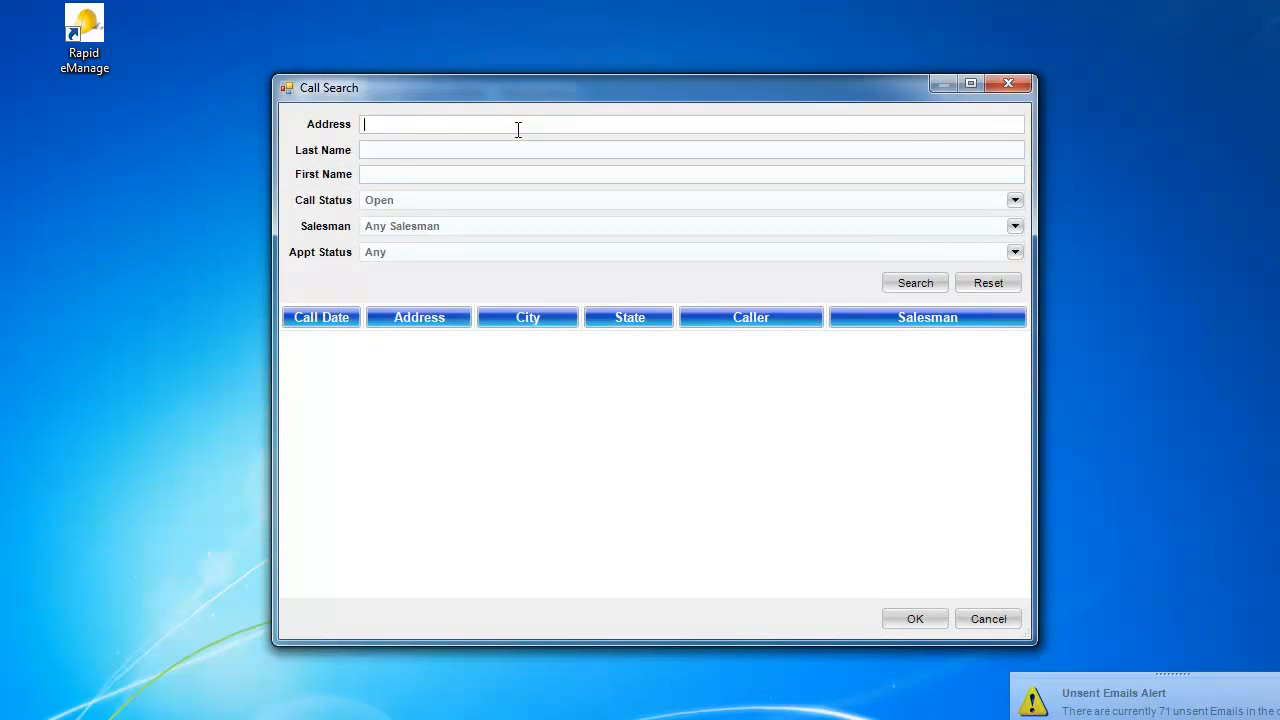
{"action": "left_click", "coordinate": [1015, 201]}
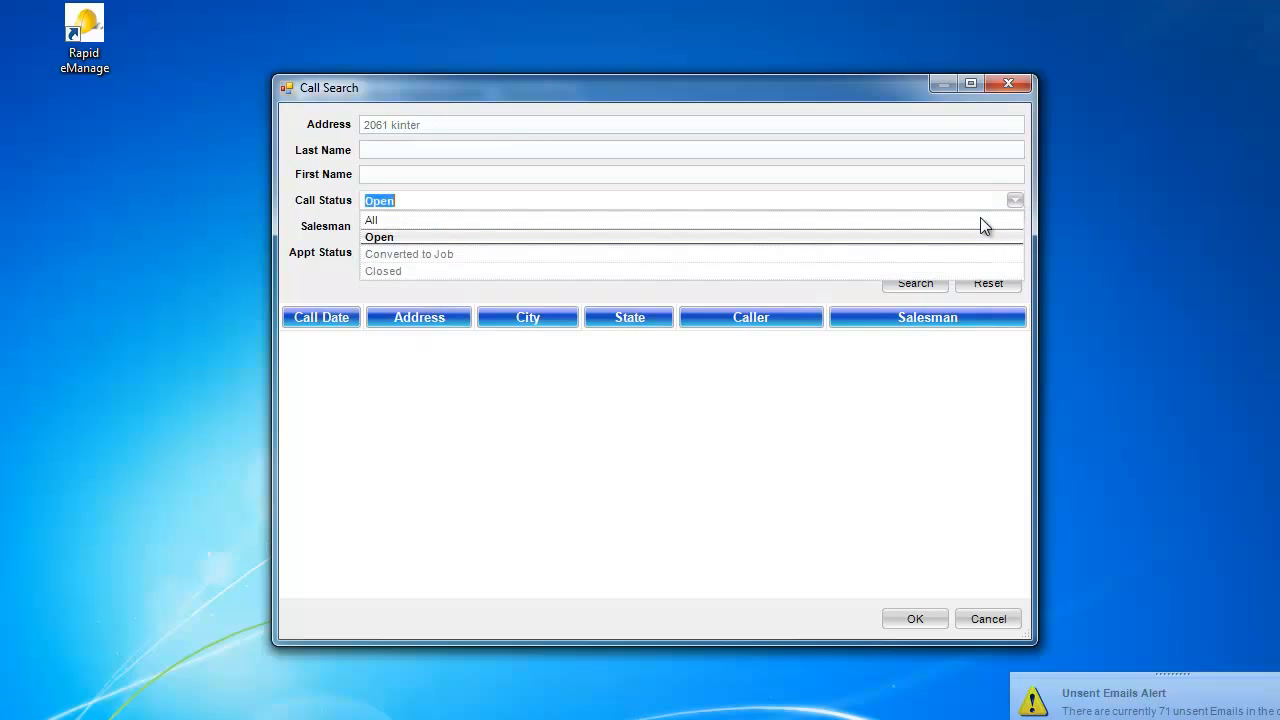
{"action": "left_click", "coordinate": [418, 258]}
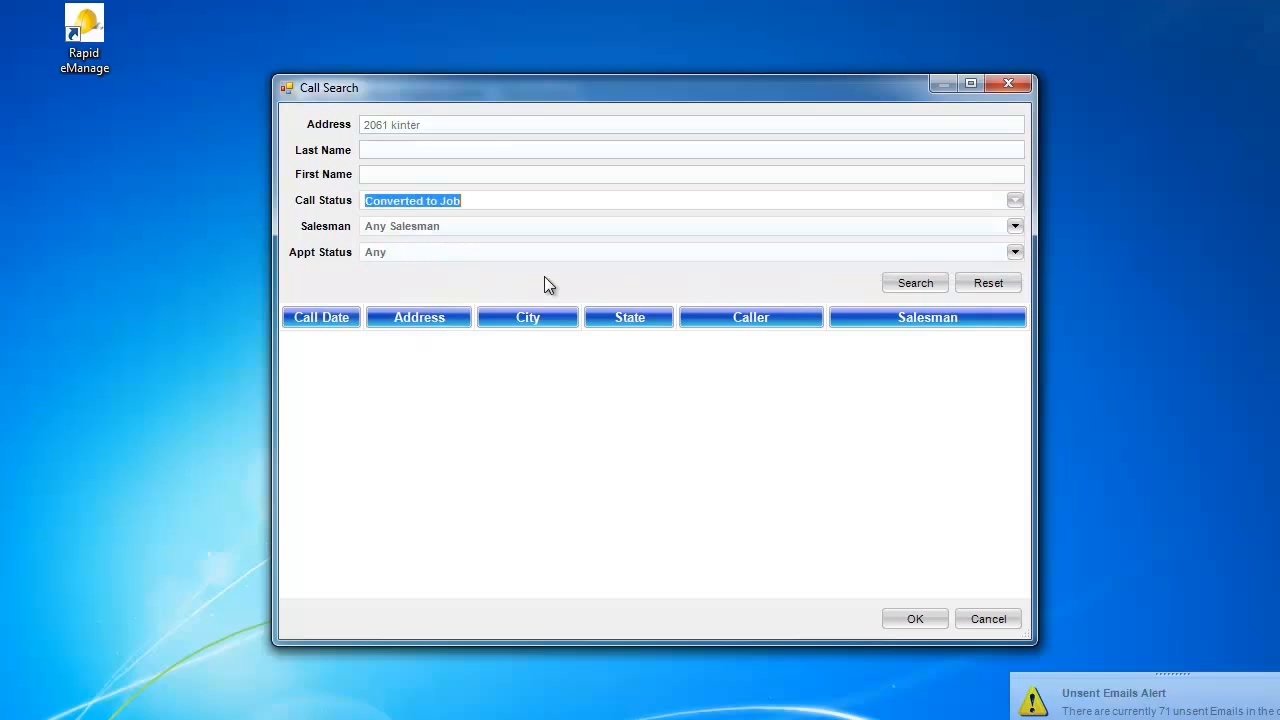
{"action": "left_click", "coordinate": [912, 284]}
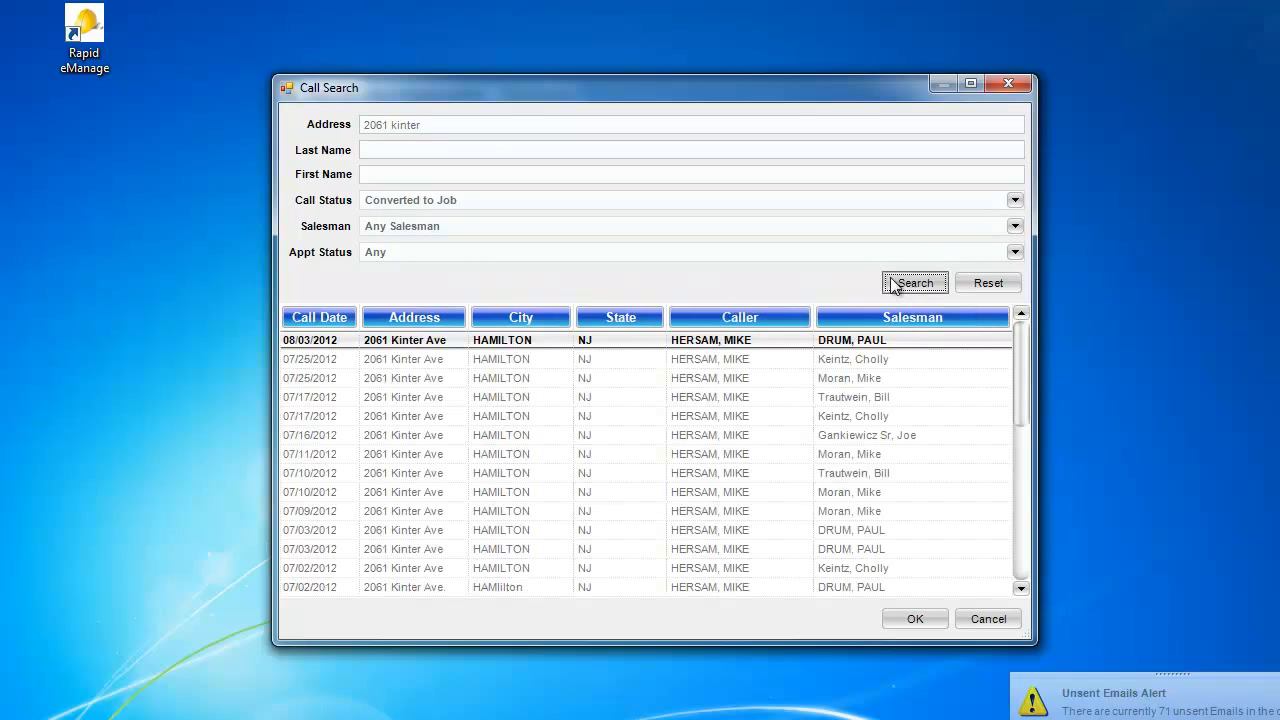
Open the most recent converted call from the results and view its linked job from the call record.
{"action": "left_click", "coordinate": [688, 343]}
{"action": "double_click", "coordinate": [688, 343]}
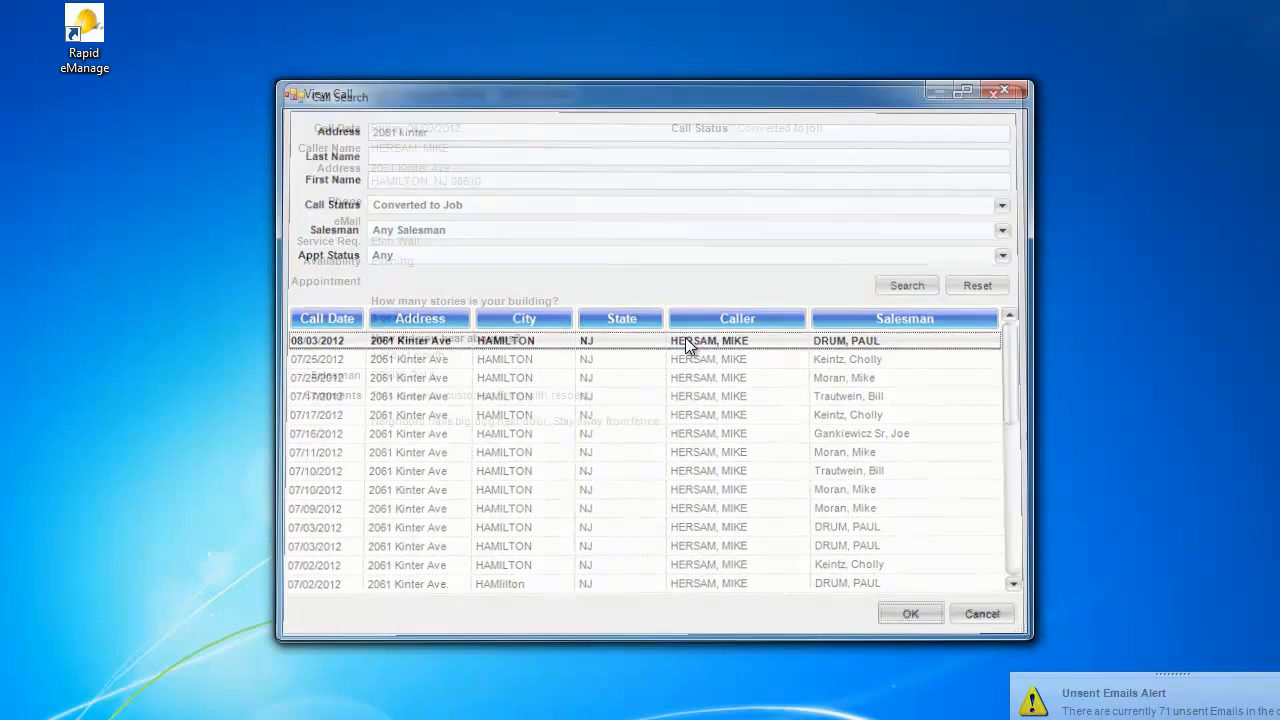
{"action": "right_click", "coordinate": [727, 270]}
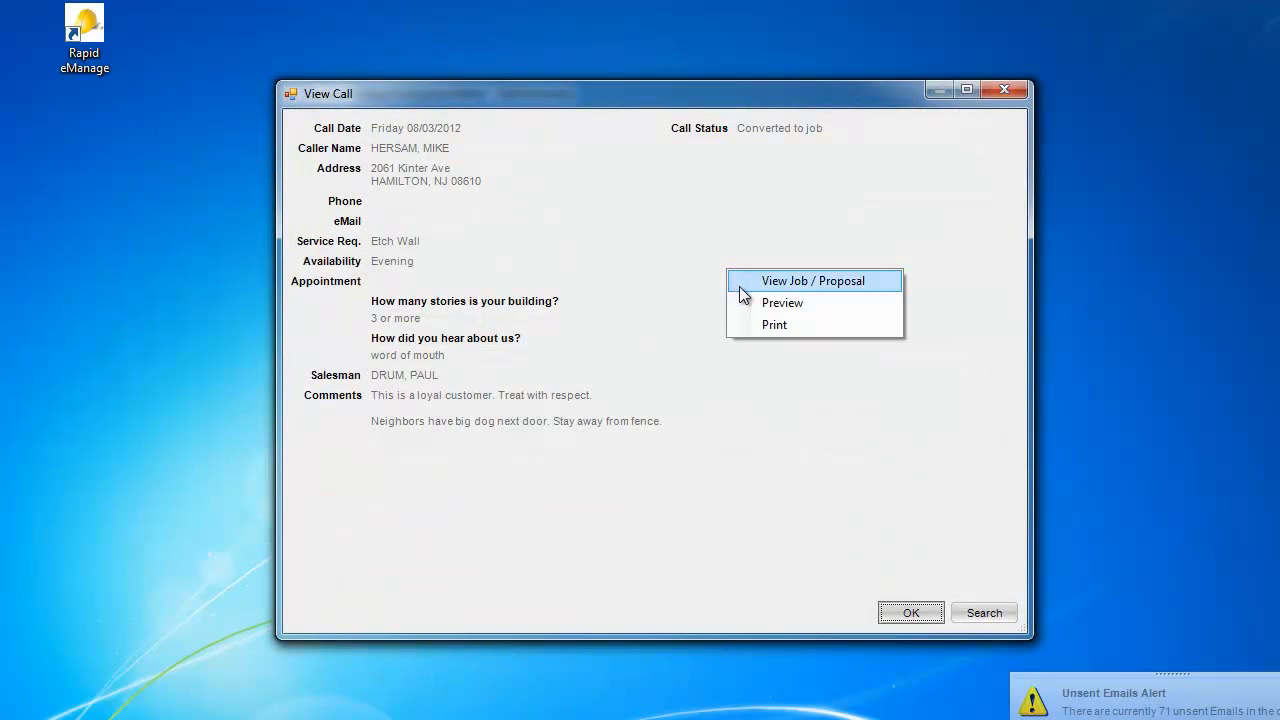
{"action": "left_click", "coordinate": [739, 286]}
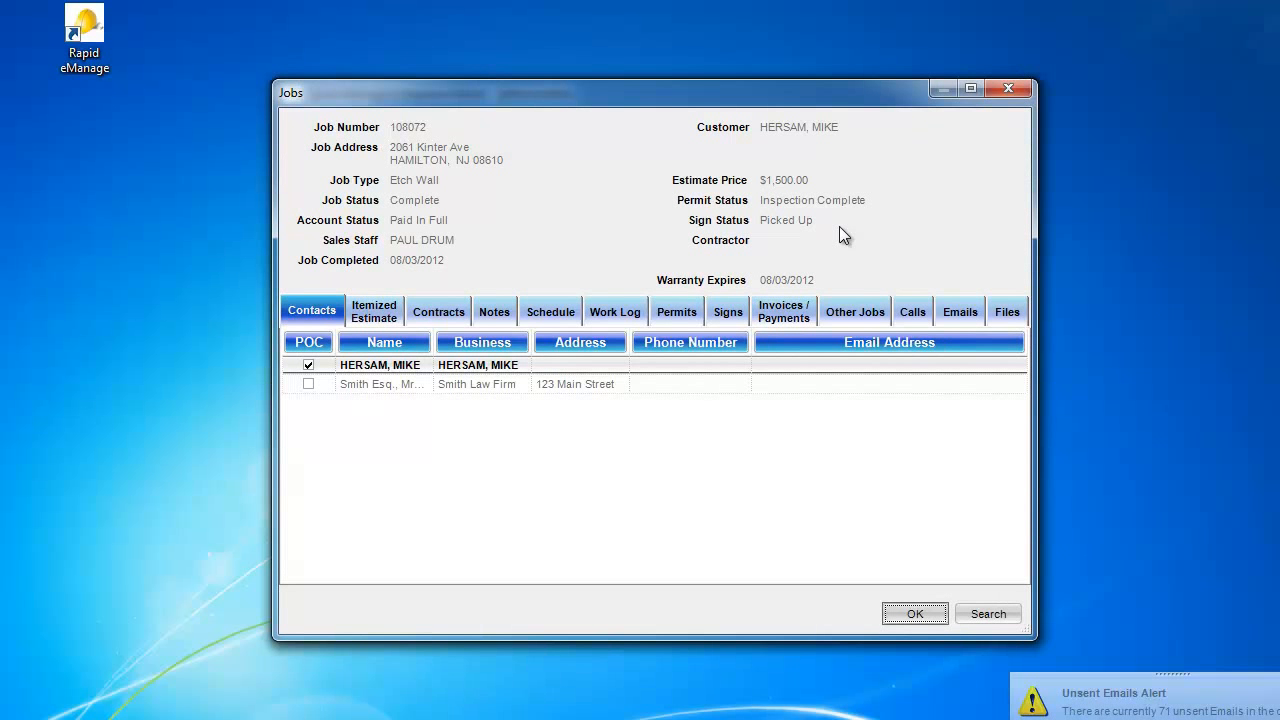
Assign ISLAND VINYL SIDING, INC. as the job's contractor.
{"action": "right_click", "coordinate": [588, 197]}
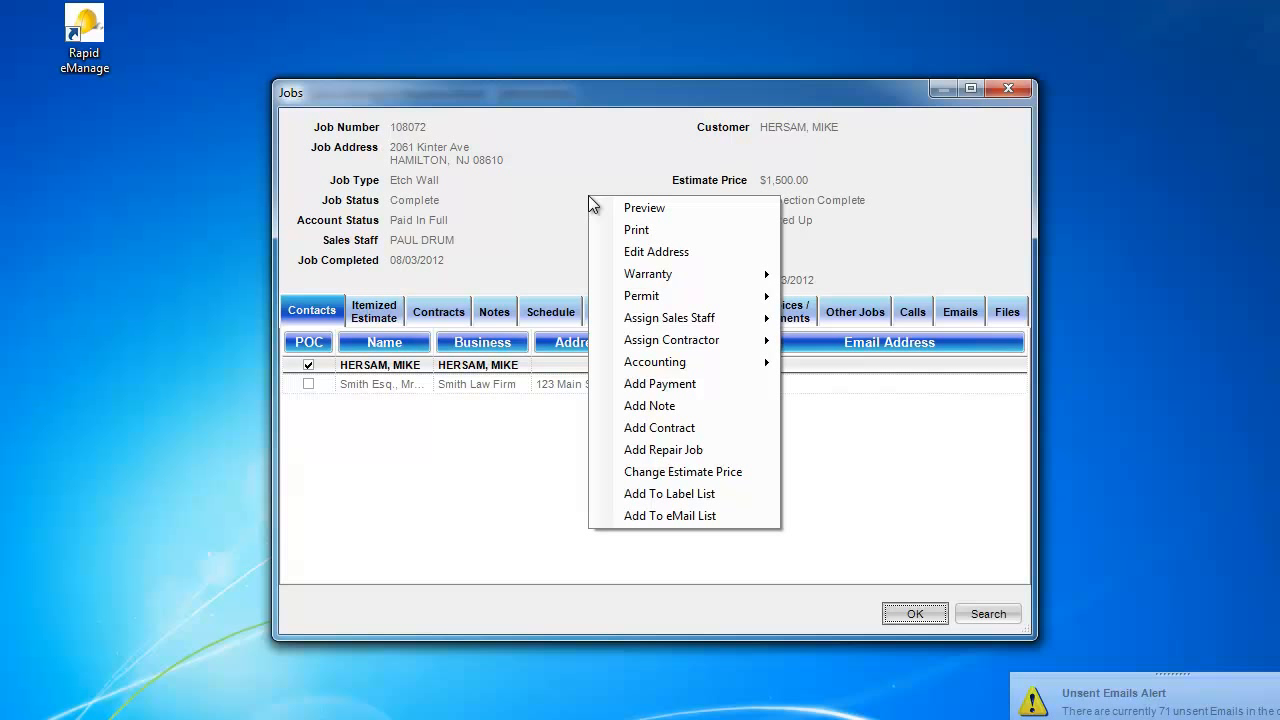
{"action": "mouse_move", "coordinate": [674, 341]}
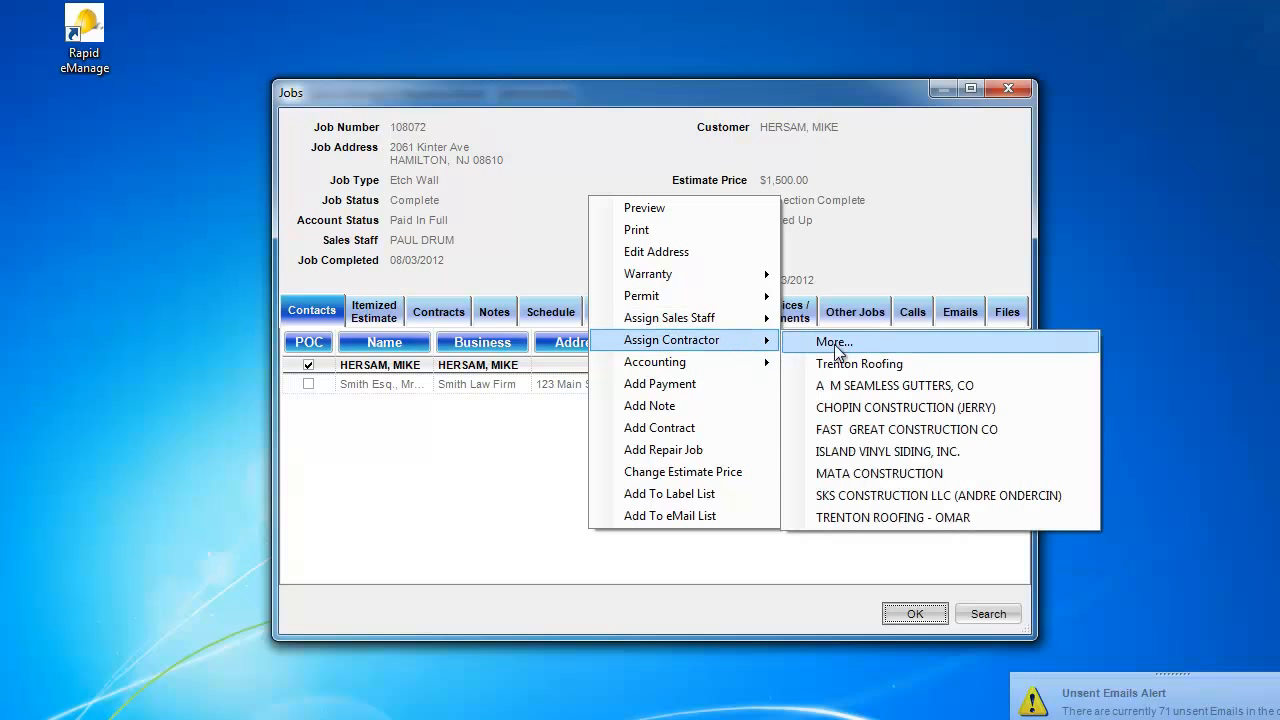
{"action": "left_click", "coordinate": [862, 452]}
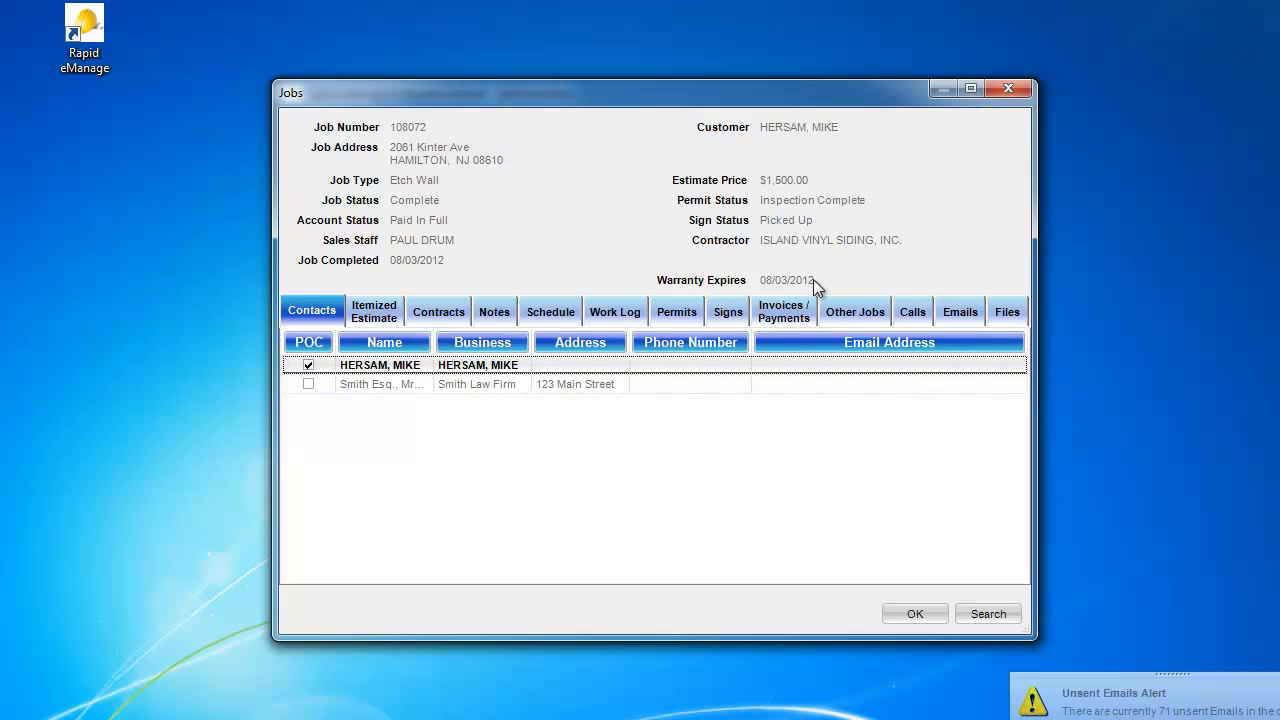
Set the job's labor warranty to 5 Years and close the job window.
{"action": "right_click", "coordinate": [546, 190]}
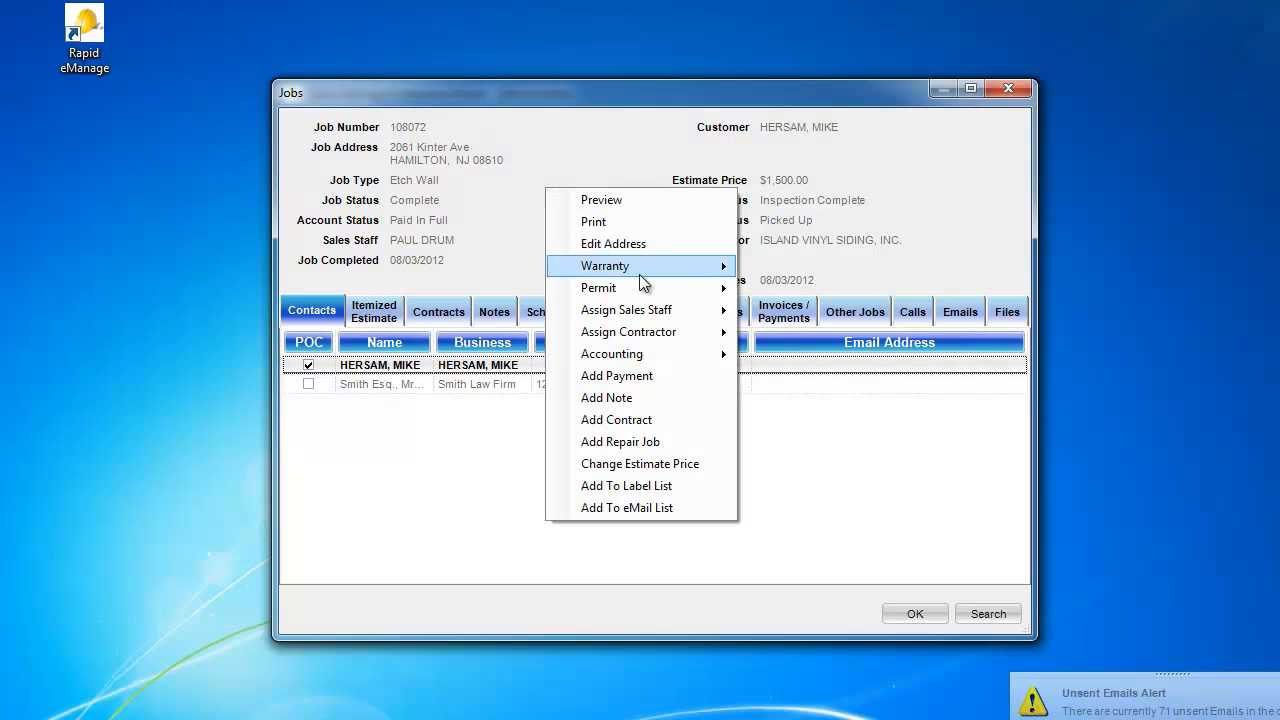
{"action": "mouse_move", "coordinate": [638, 274]}
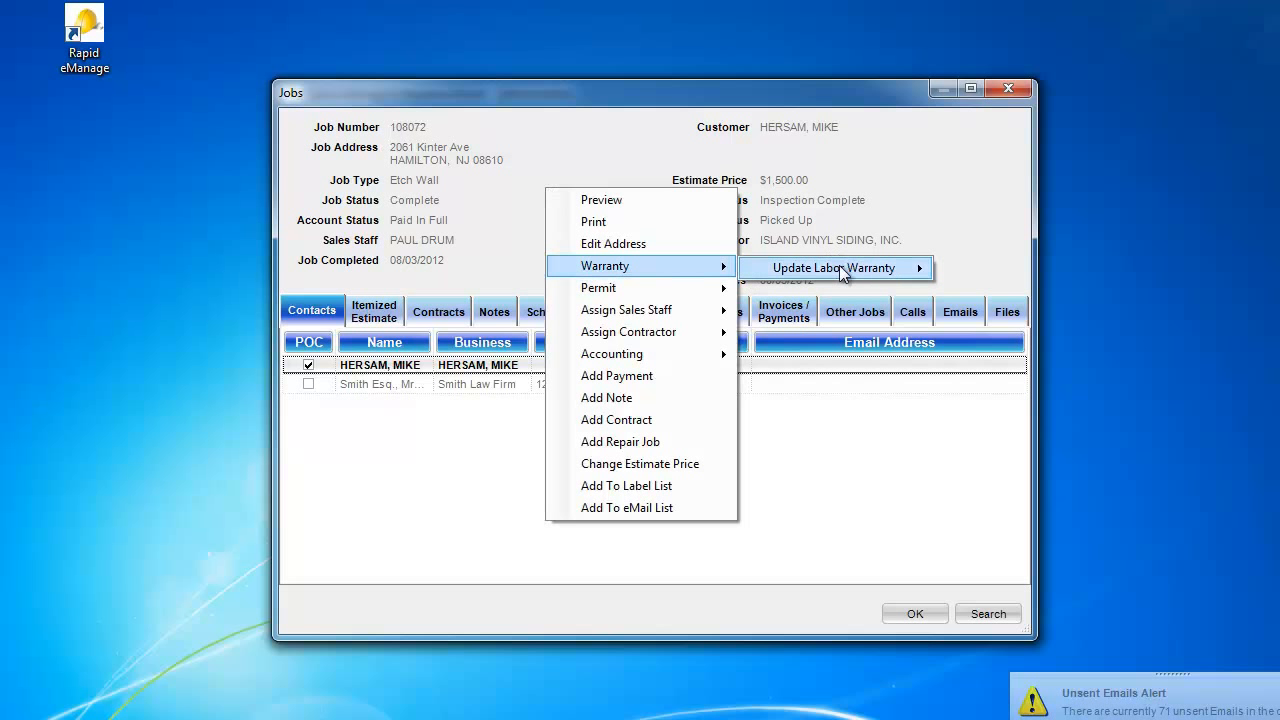
{"action": "mouse_move", "coordinate": [843, 277]}
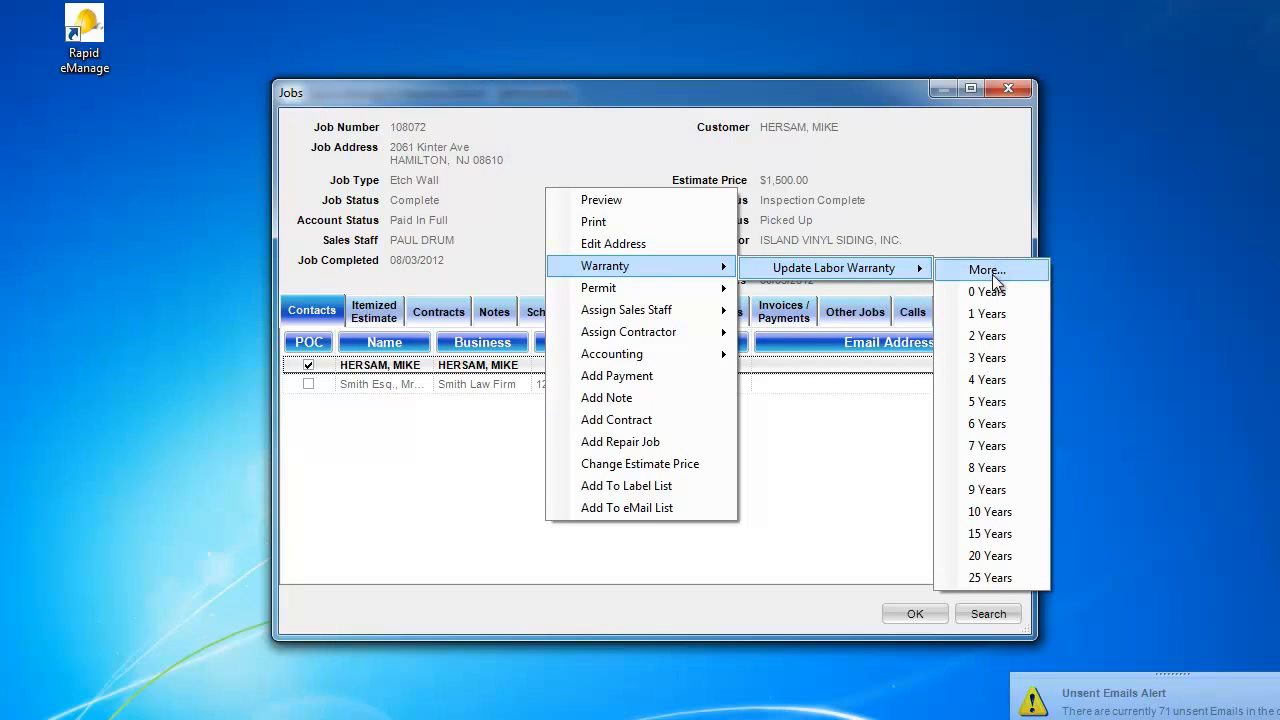
{"action": "left_click", "coordinate": [1001, 405]}
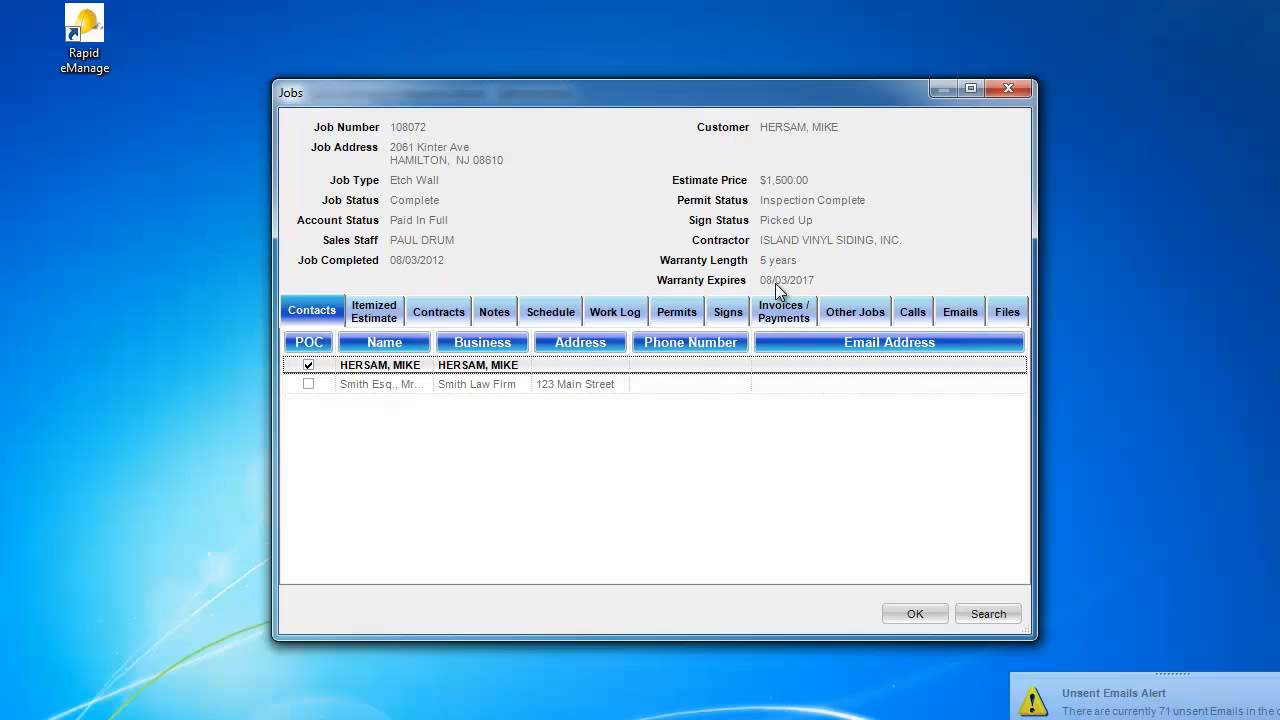
{"action": "left_click", "coordinate": [1007, 92]}
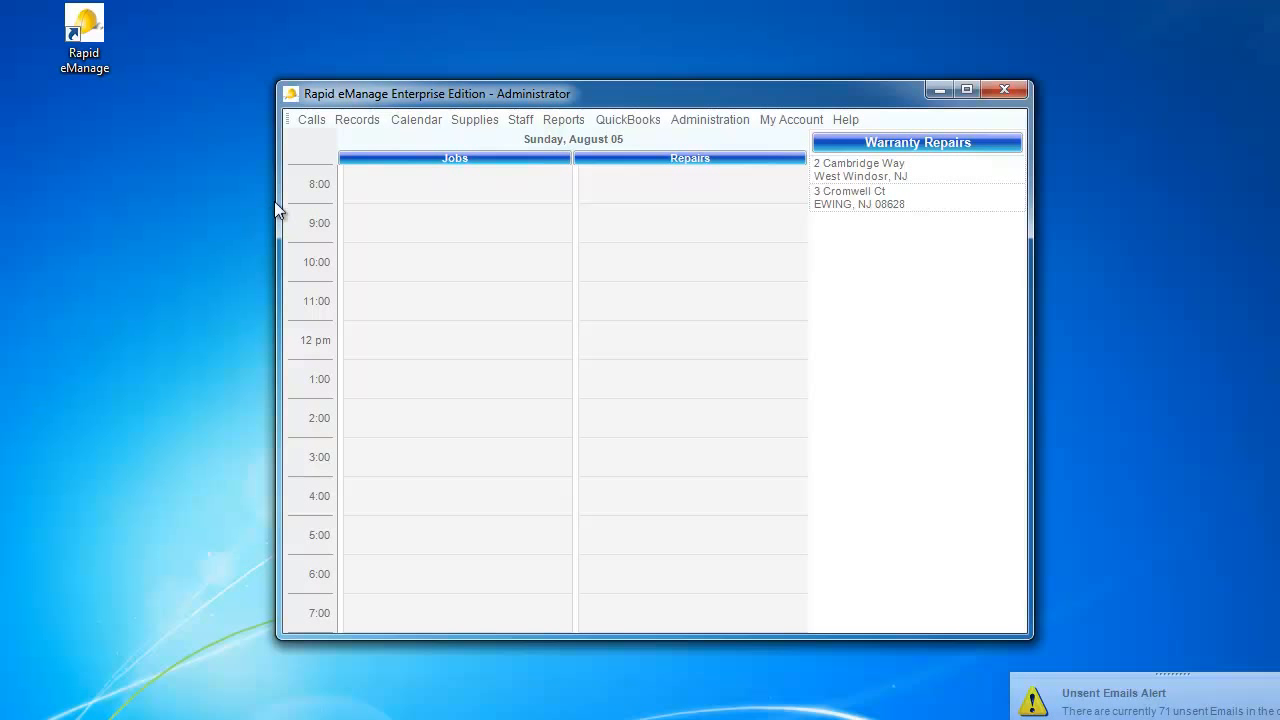
Open the call search and the customer search windows in turn, closing each one.
{"action": "left_click", "coordinate": [315, 121]}
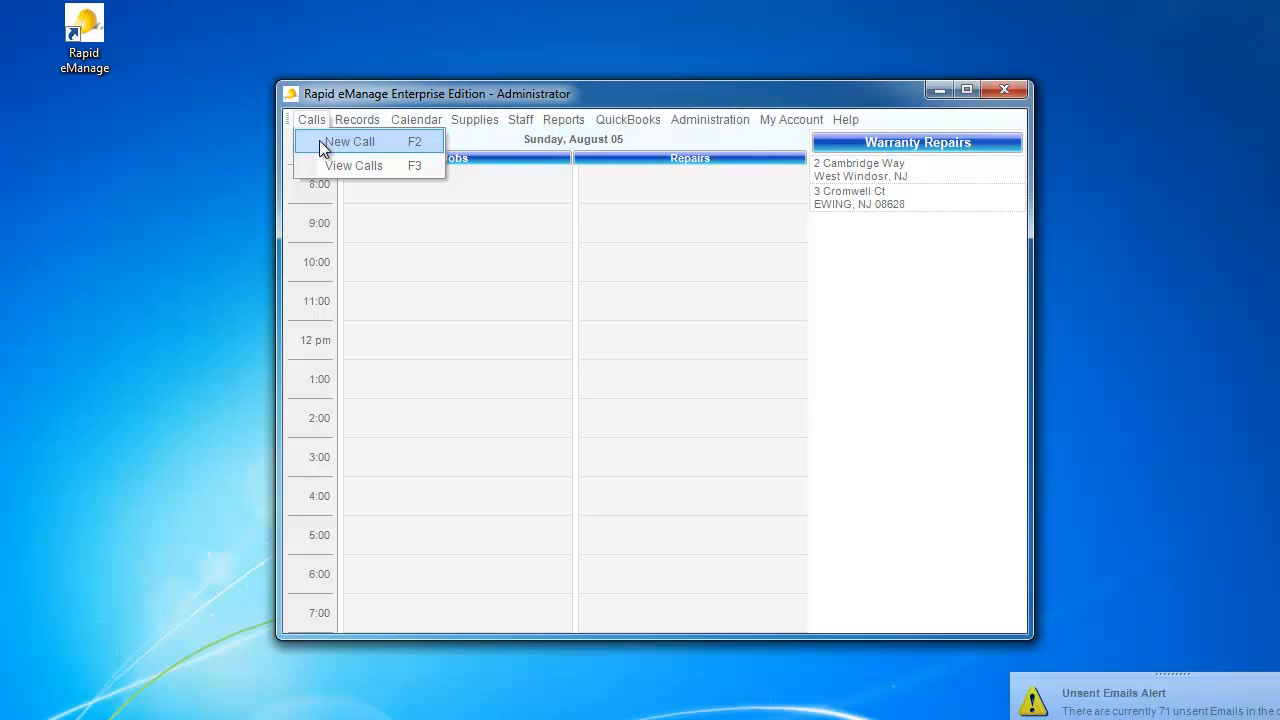
{"action": "left_click", "coordinate": [334, 167]}
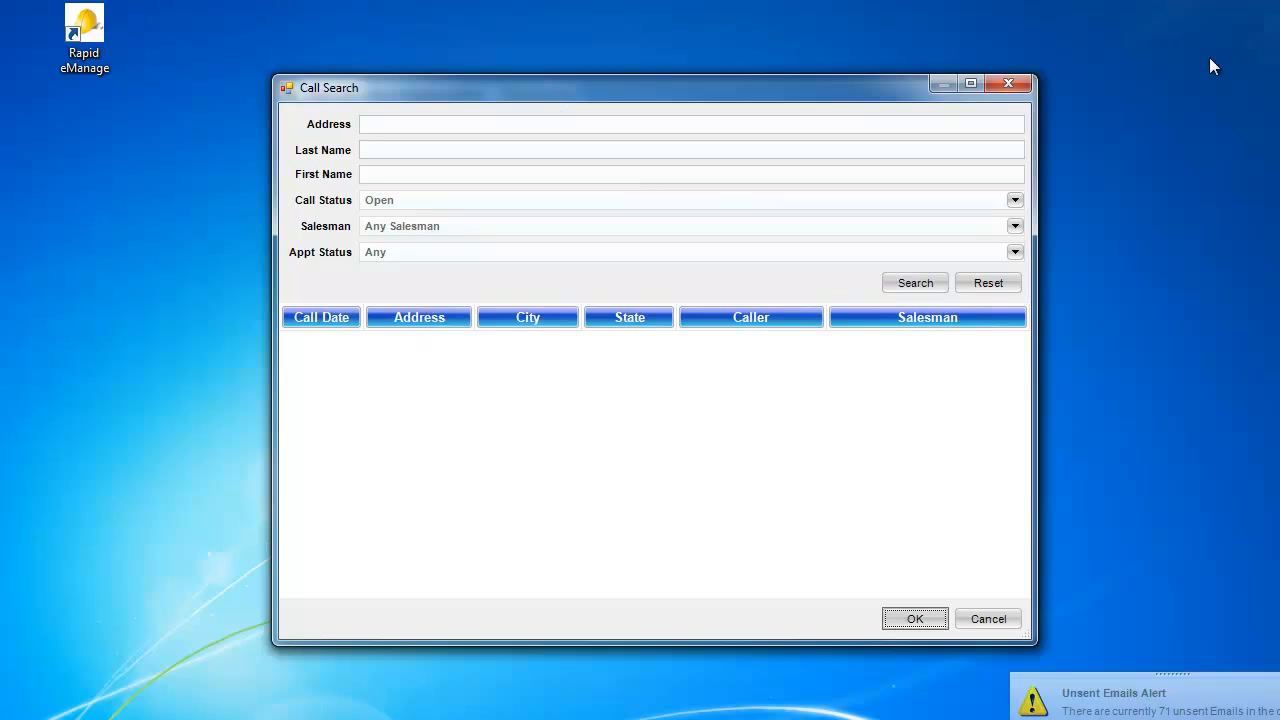
{"action": "left_click", "coordinate": [1005, 86]}
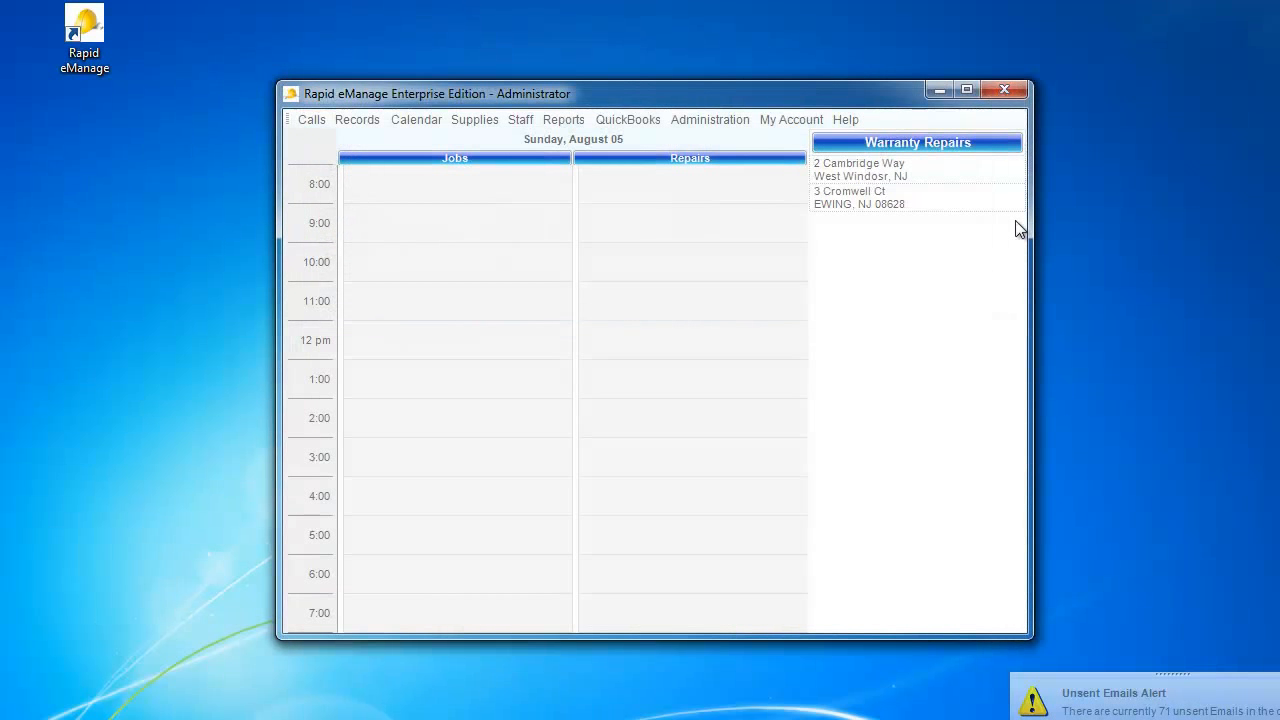
{"action": "left_click", "coordinate": [351, 128]}
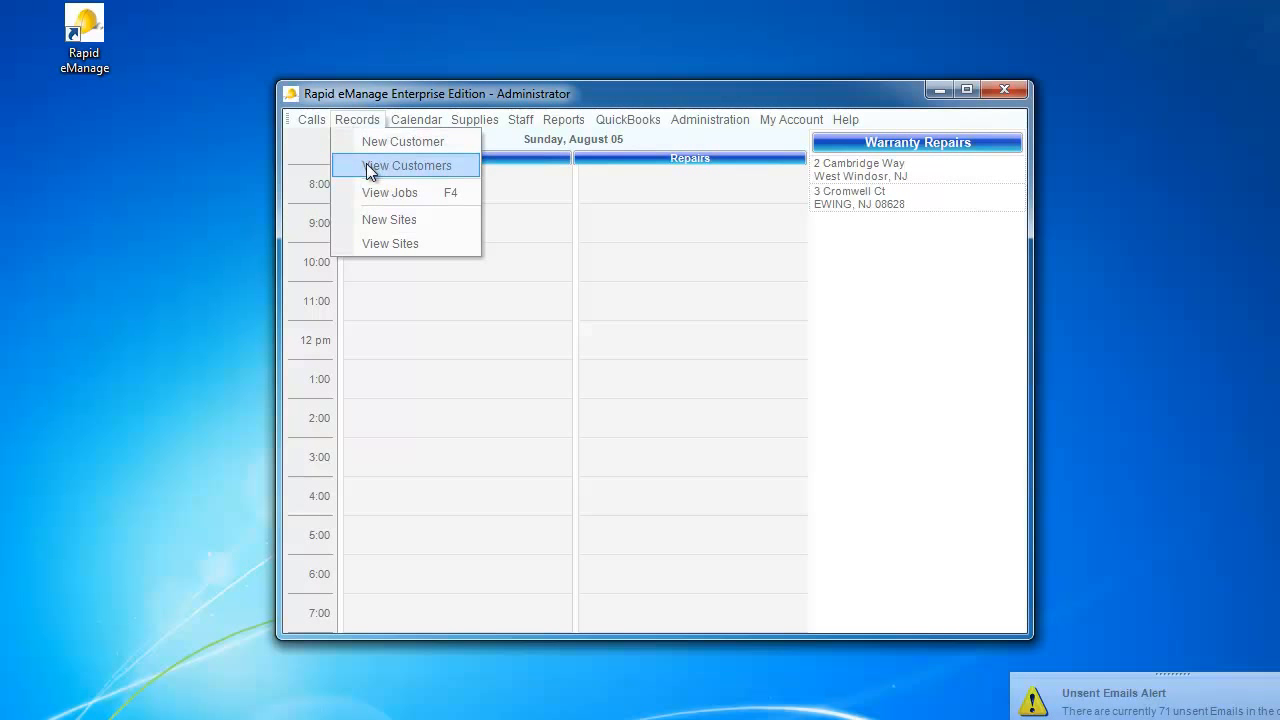
{"action": "left_click", "coordinate": [368, 166]}
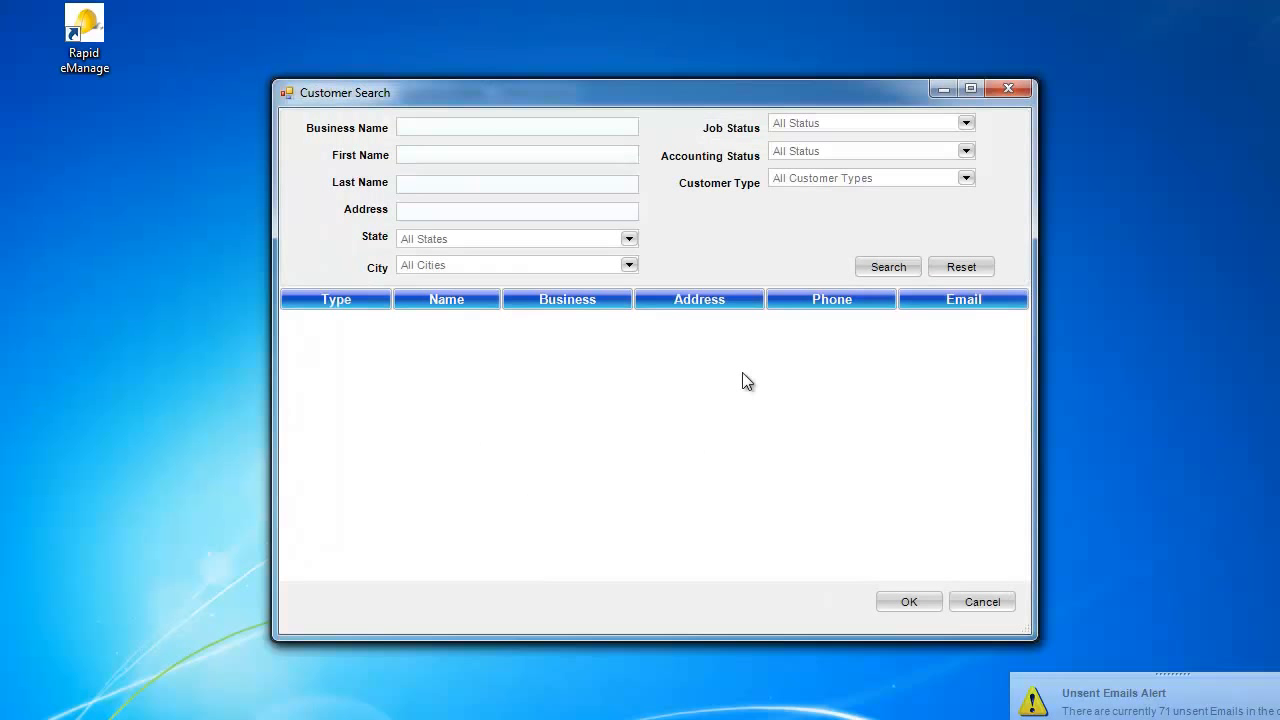
{"action": "left_click", "coordinate": [1007, 92]}
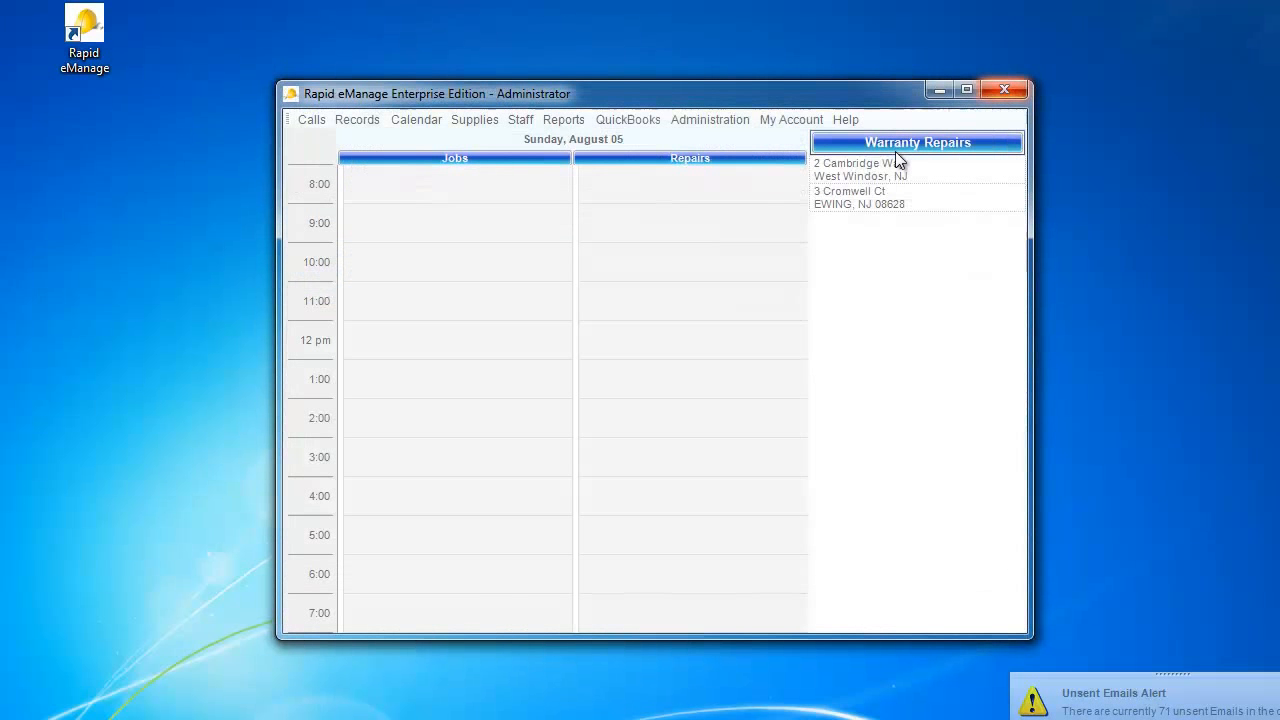
Open the job search and the site search windows in turn, closing each one.
{"action": "left_click", "coordinate": [357, 121]}
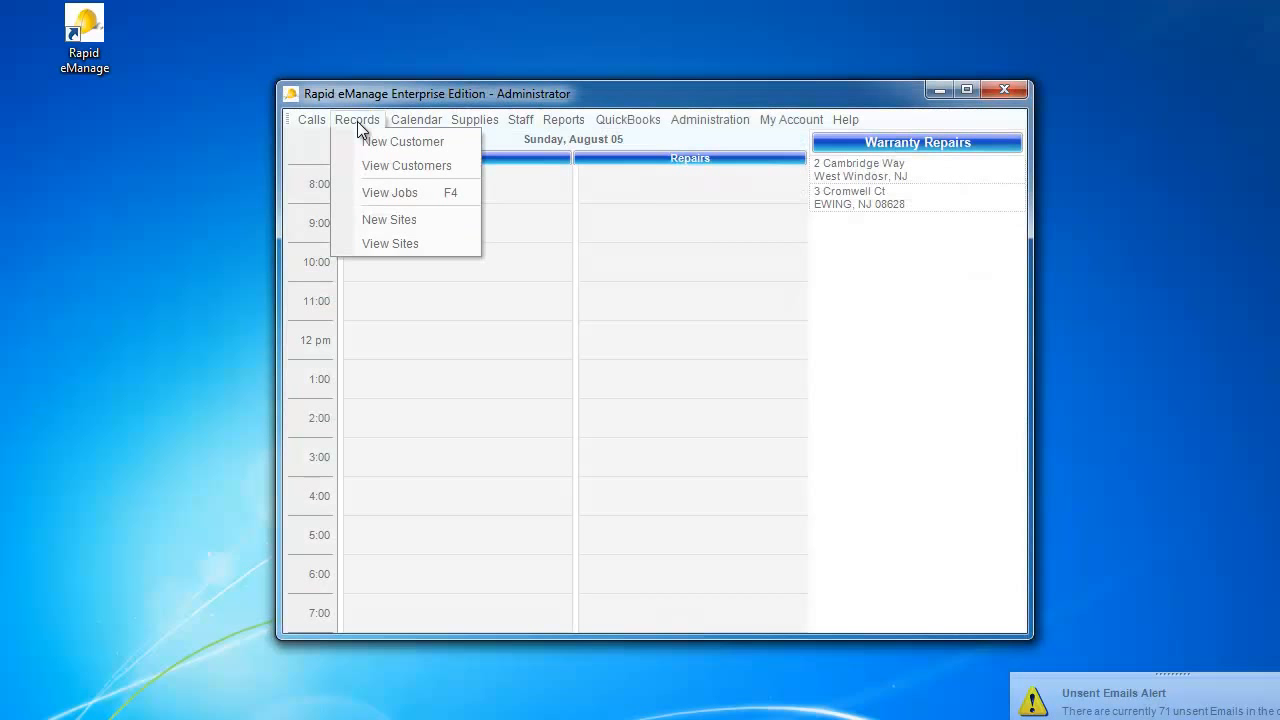
{"action": "left_click", "coordinate": [393, 187]}
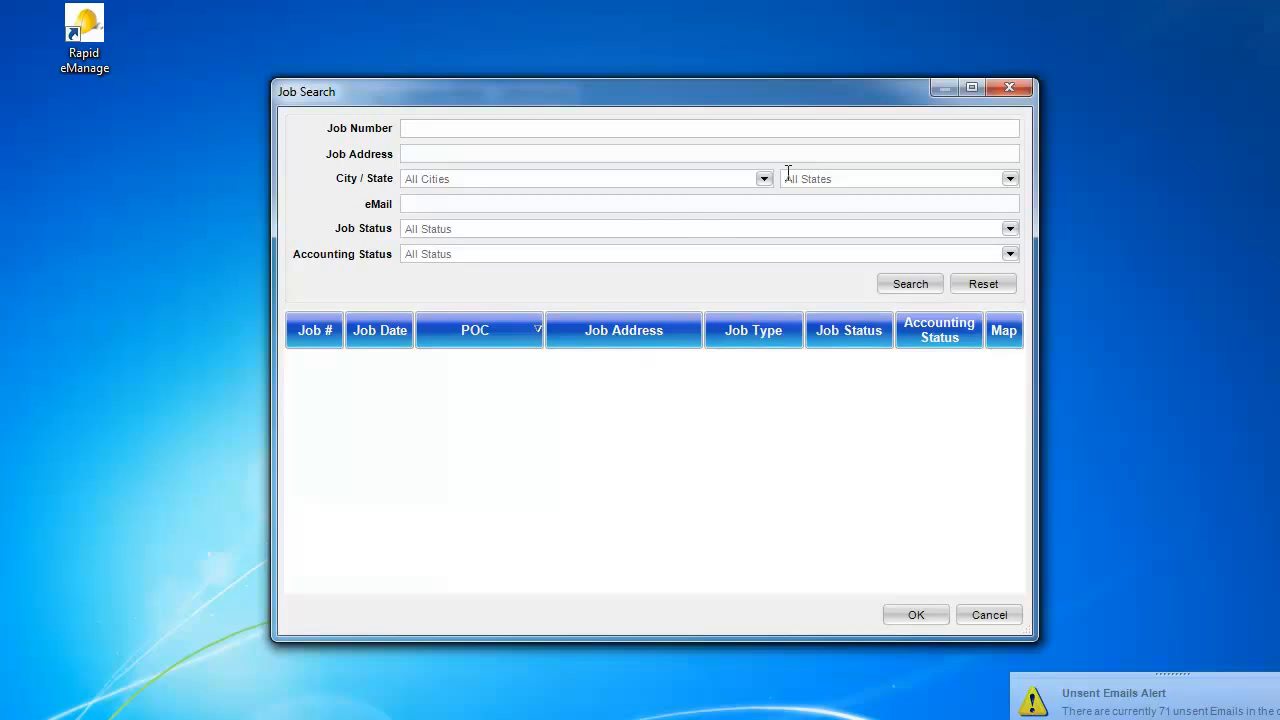
{"action": "left_click", "coordinate": [1007, 85]}
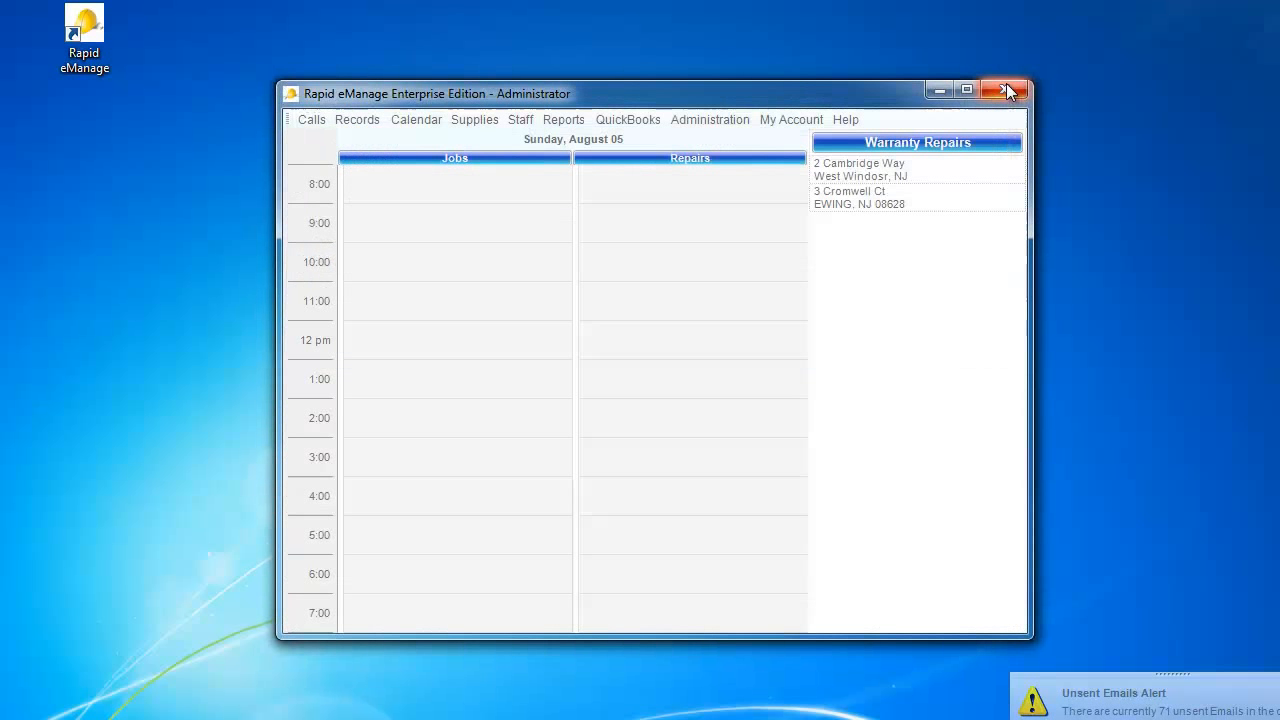
{"action": "left_click", "coordinate": [352, 123]}
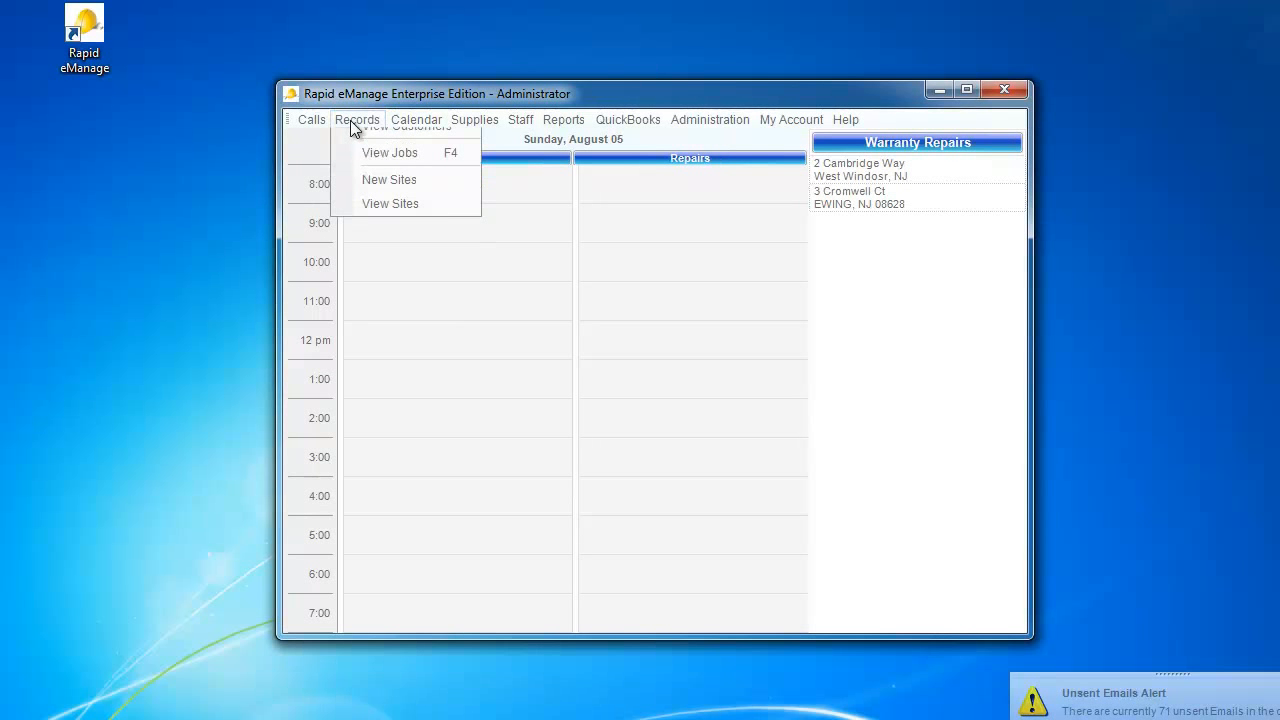
{"action": "left_click", "coordinate": [413, 245]}
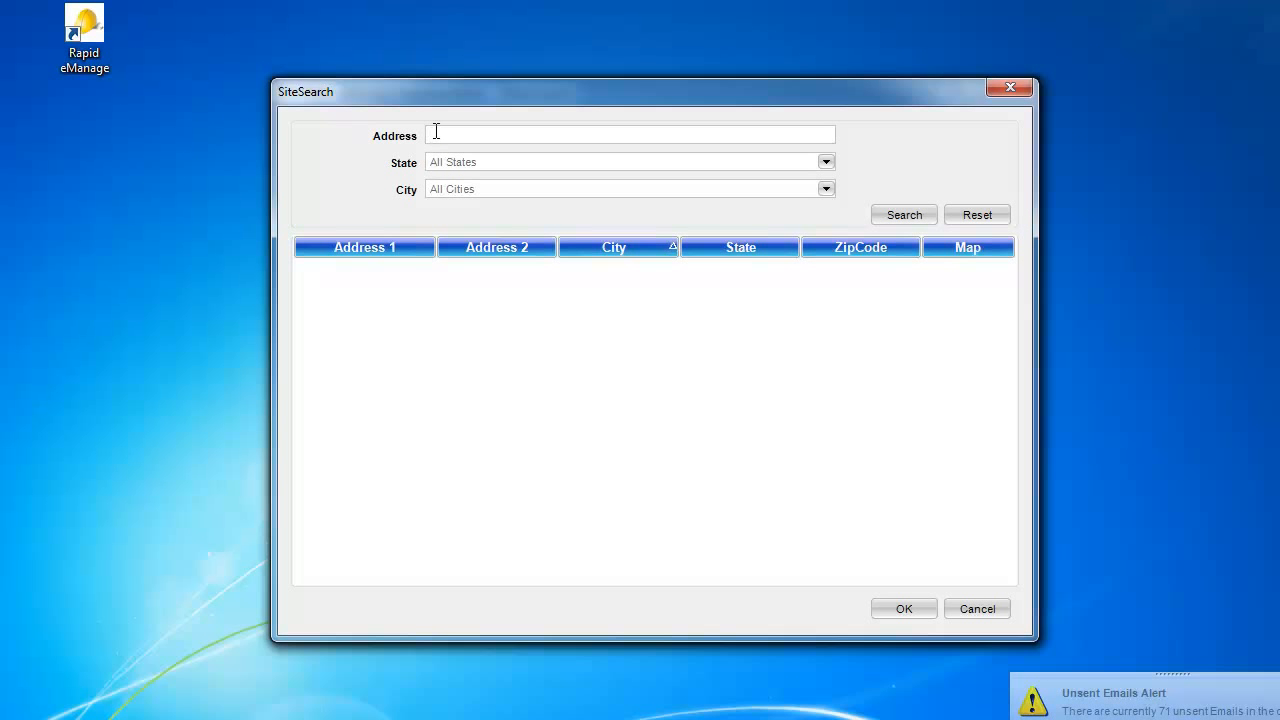
{"action": "left_click", "coordinate": [1007, 87]}
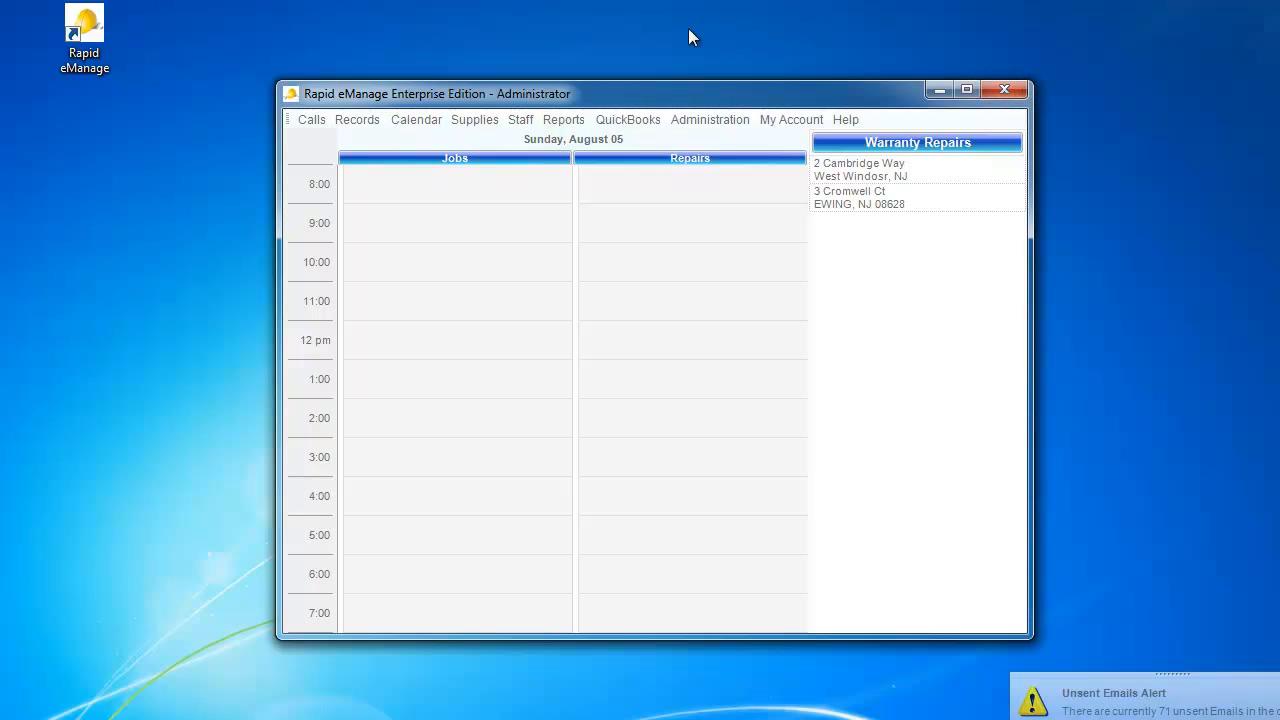
Open the add-customer form and the add-site form in turn, closing each without saving.
{"action": "left_click", "coordinate": [362, 127]}
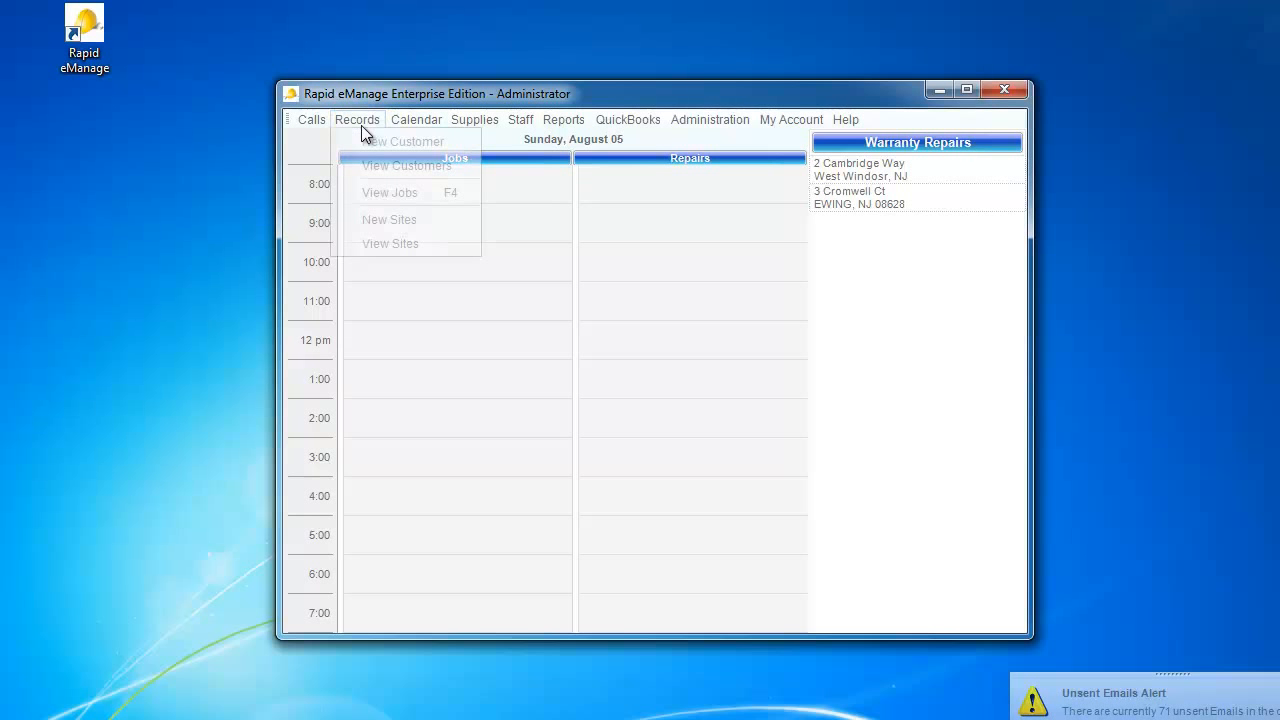
{"action": "left_click", "coordinate": [371, 143]}
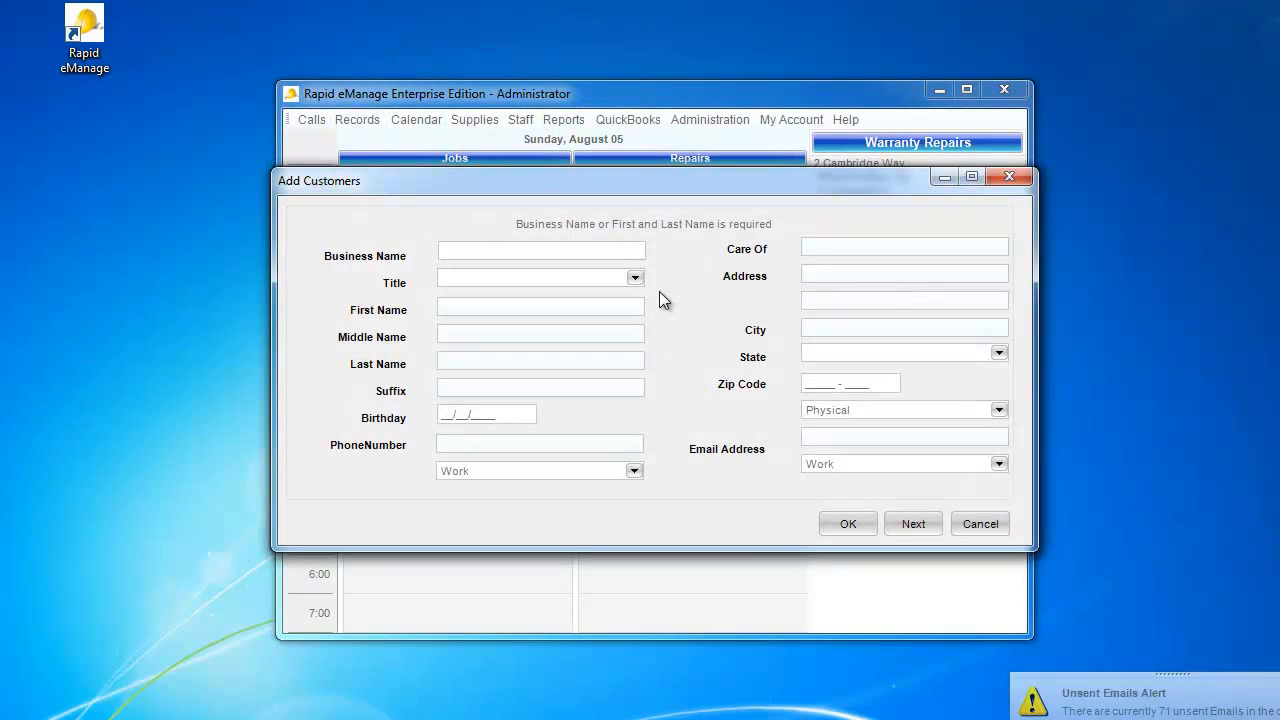
{"action": "left_click", "coordinate": [1009, 177]}
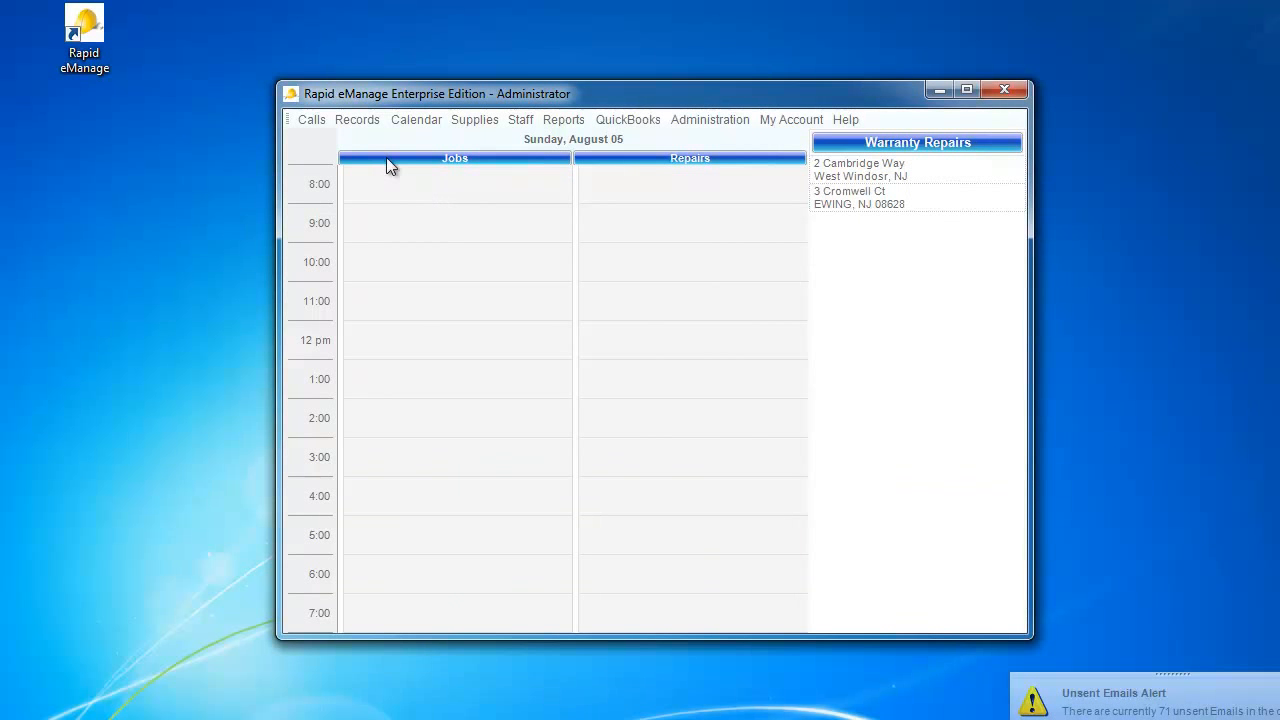
{"action": "left_click", "coordinate": [360, 124]}
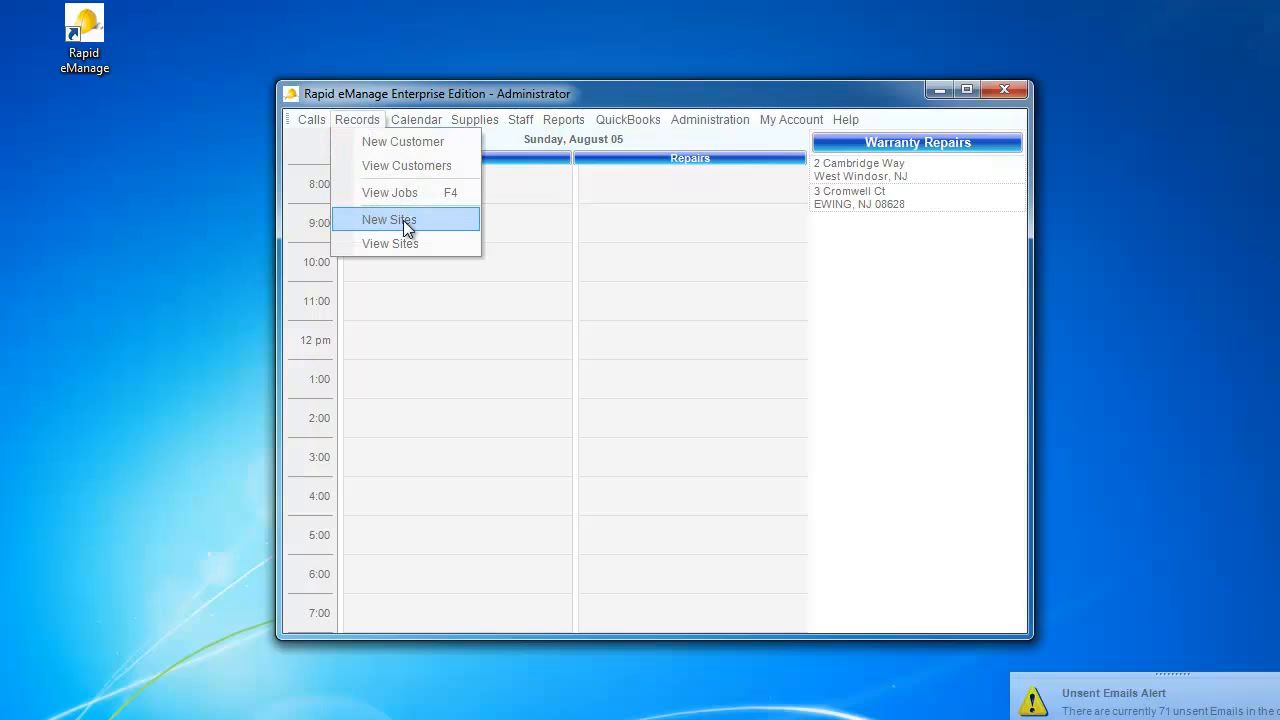
{"action": "left_click", "coordinate": [403, 220]}
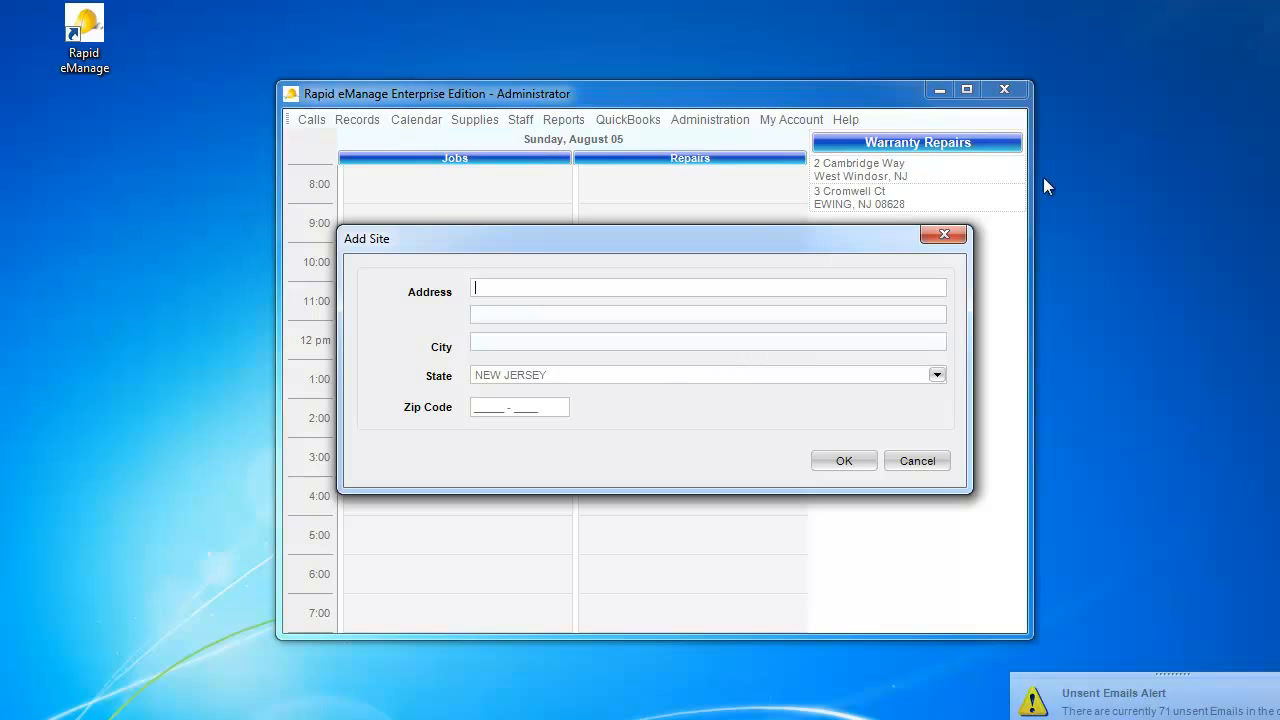
{"action": "left_click", "coordinate": [942, 237]}
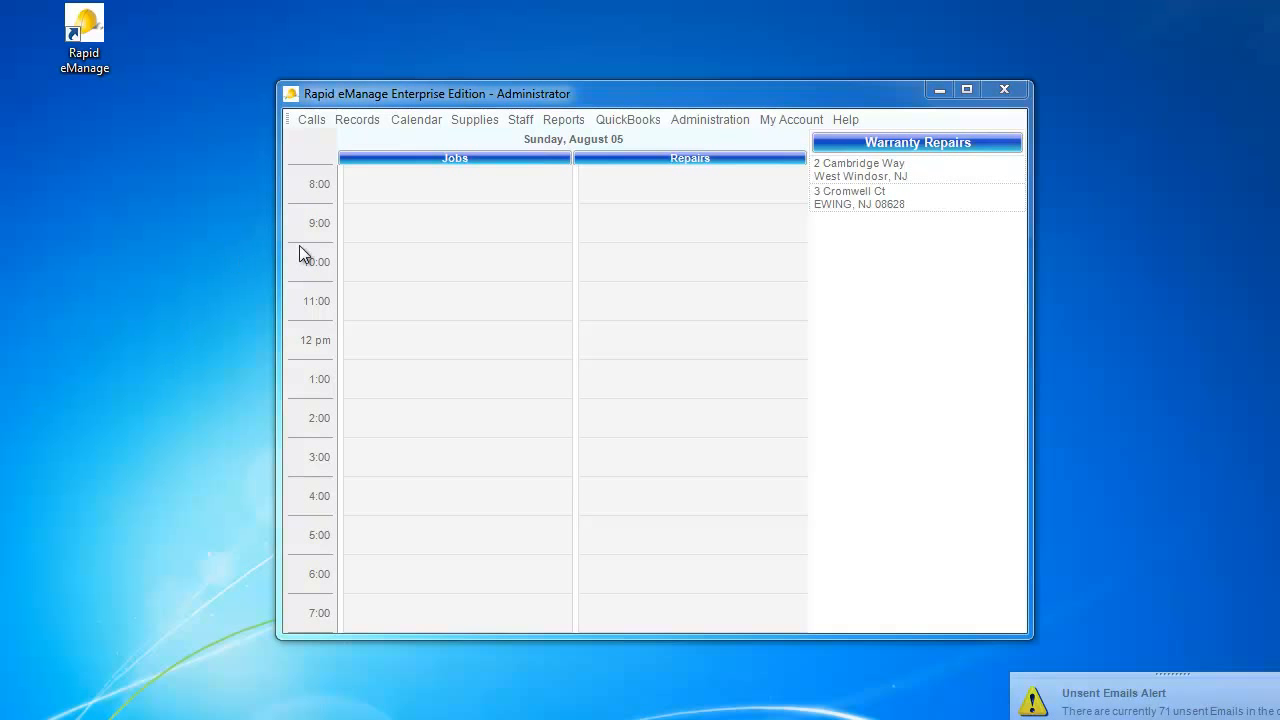
Open the supplies product search window and close it.
{"action": "left_click", "coordinate": [467, 124]}
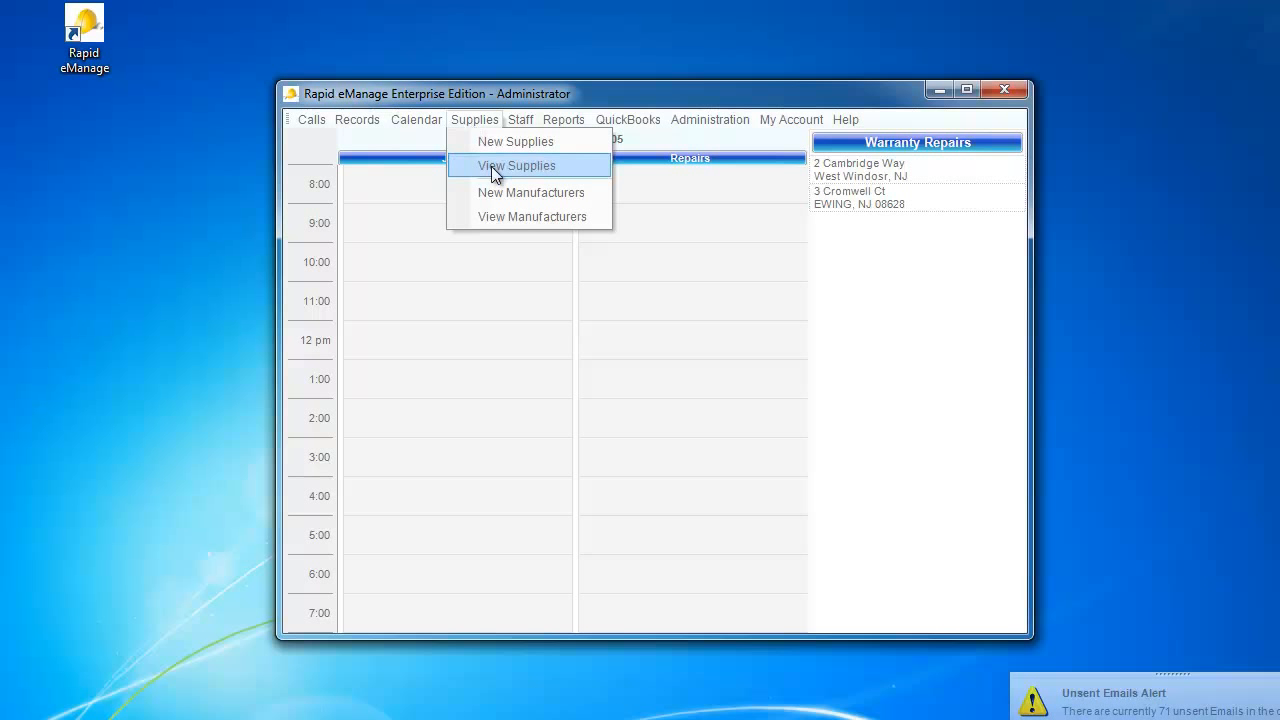
{"action": "left_click", "coordinate": [491, 166]}
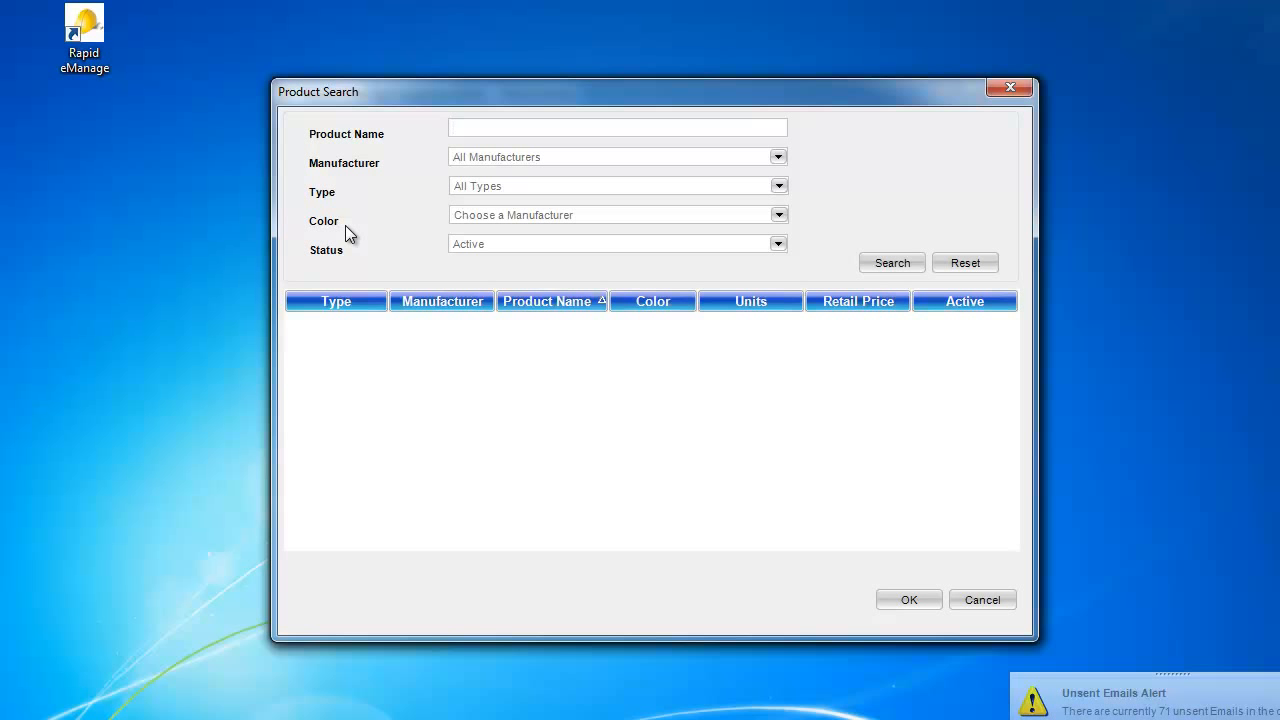
{"action": "left_click", "coordinate": [1010, 88]}
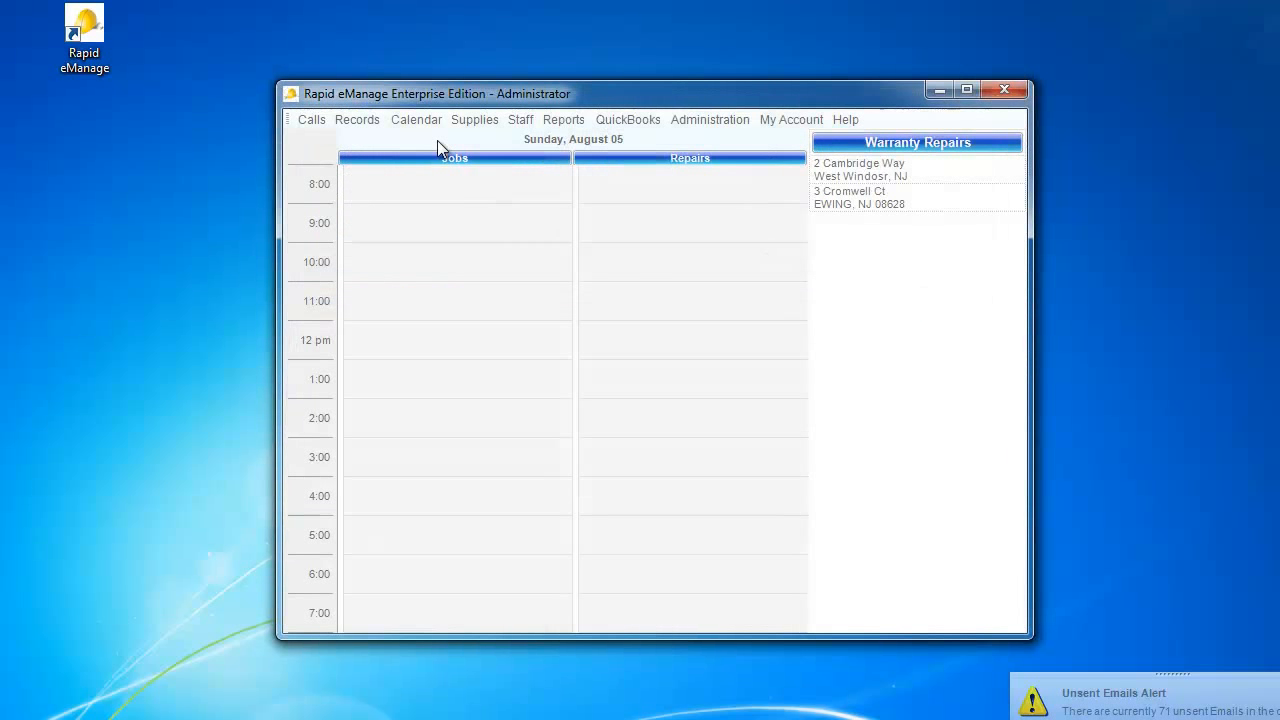
Open the manufacturer search, list manufacturers of Any status, select Trenton Roofing, and close the window.
{"action": "left_click", "coordinate": [470, 121]}
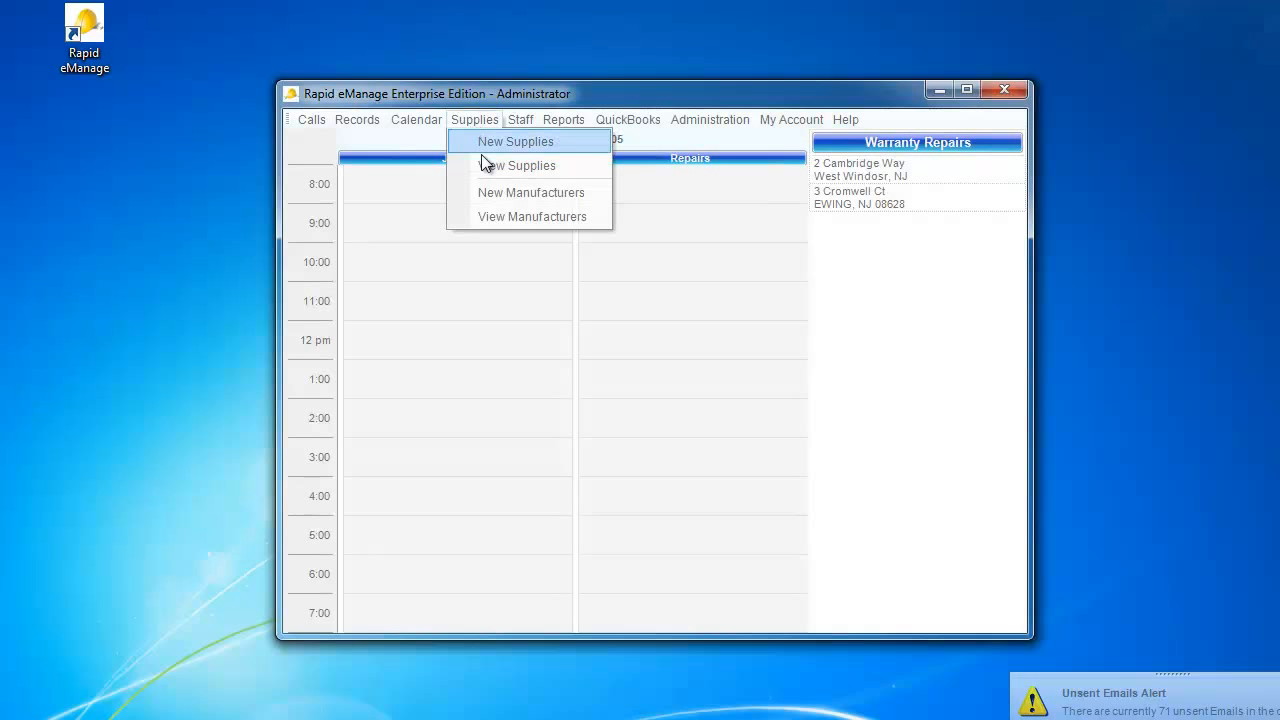
{"action": "left_click", "coordinate": [499, 223]}
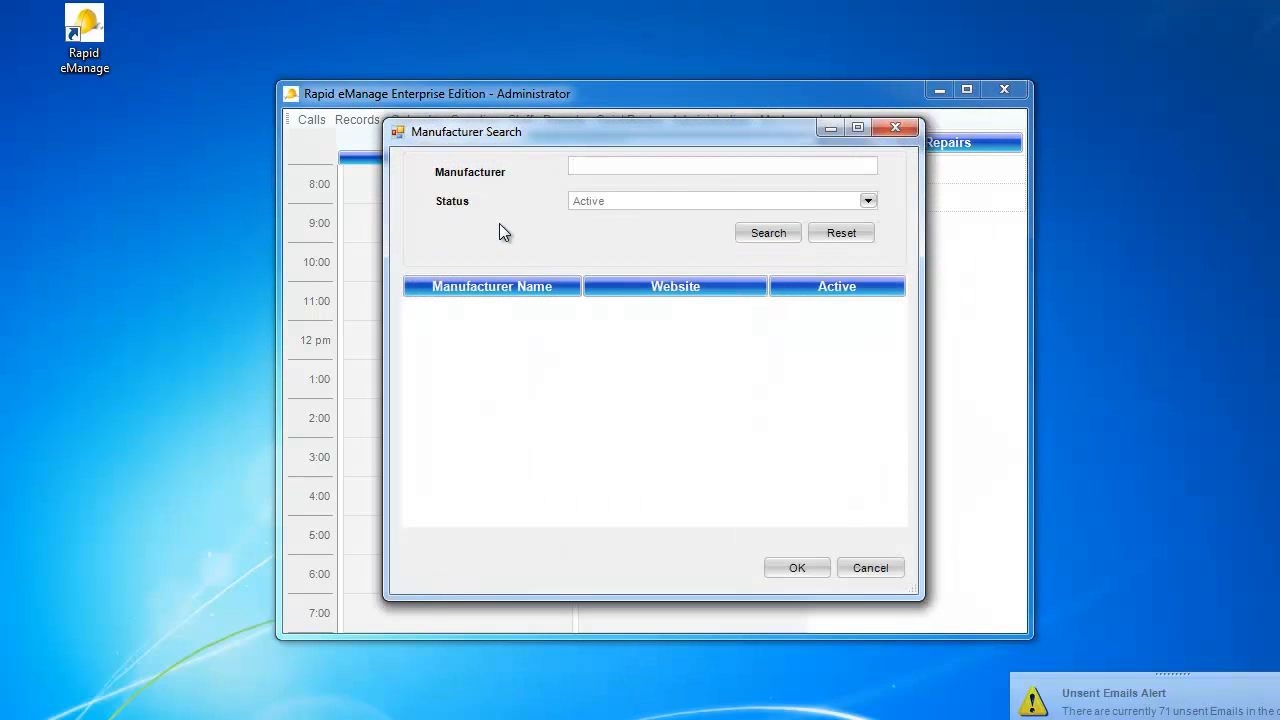
{"action": "left_click", "coordinate": [869, 205]}
{"action": "left_click", "coordinate": [869, 203]}
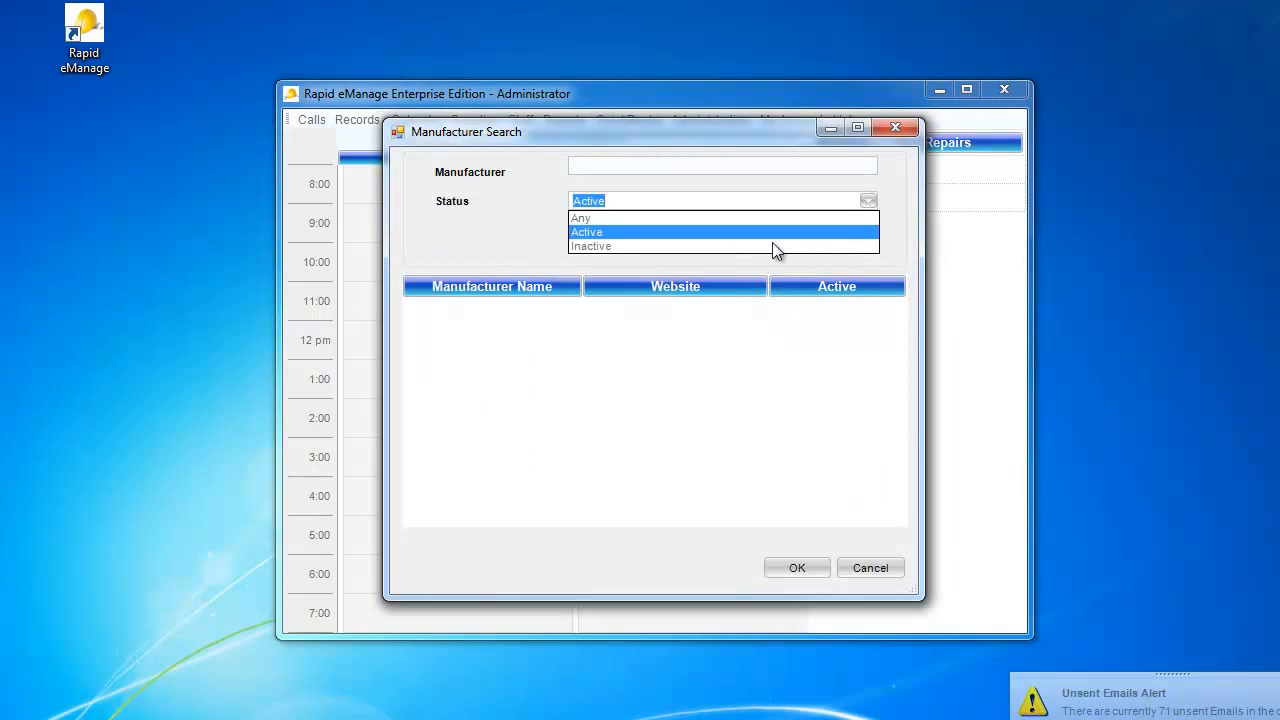
{"action": "left_click", "coordinate": [706, 219]}
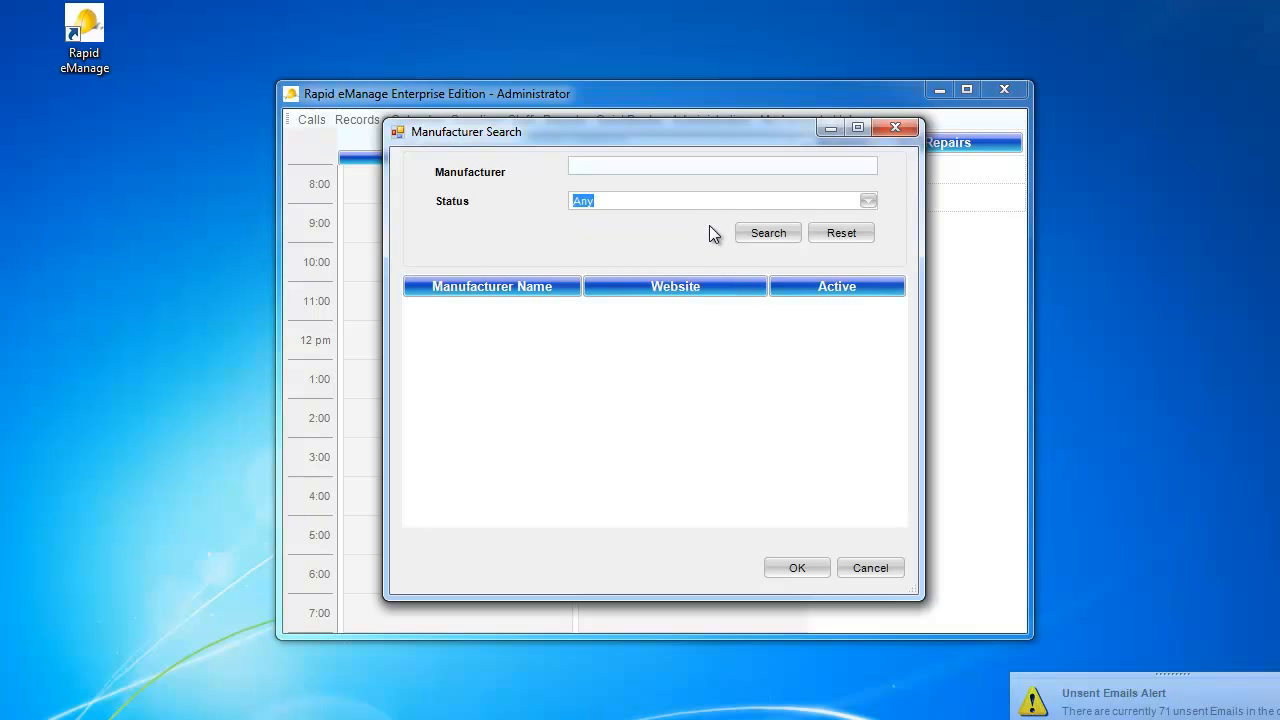
{"action": "left_click", "coordinate": [754, 237]}
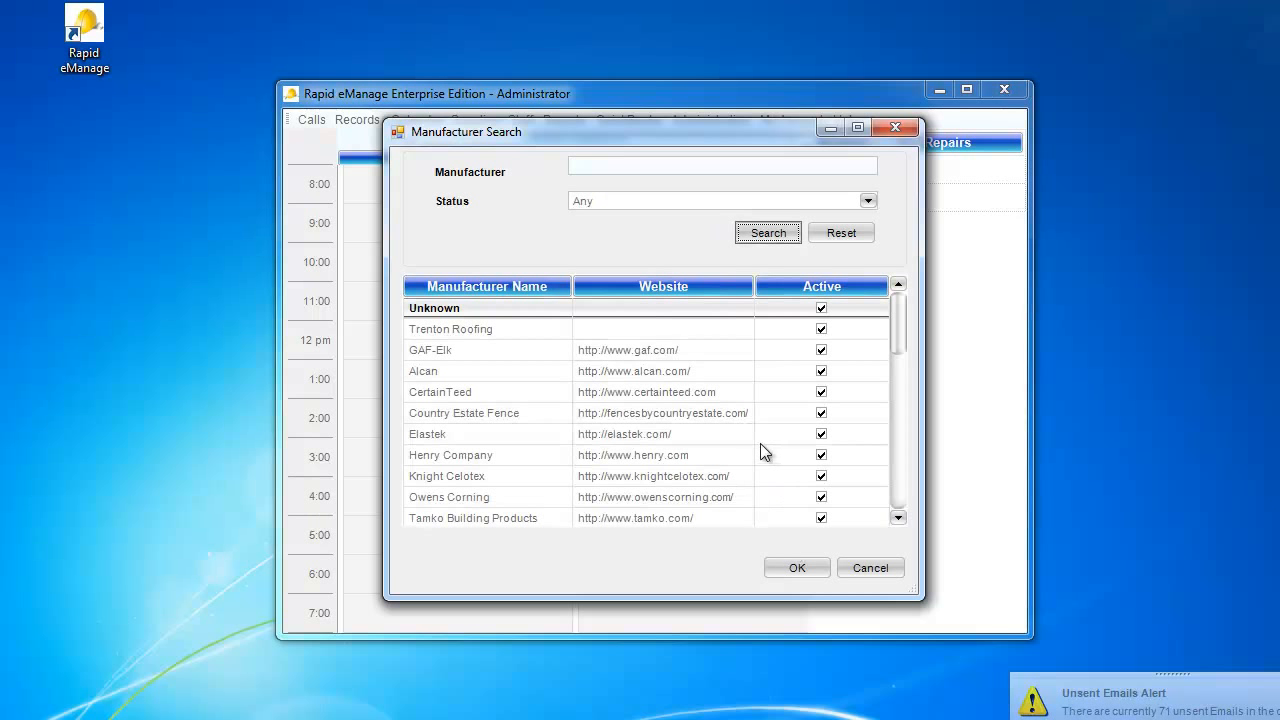
{"action": "left_click", "coordinate": [821, 333]}
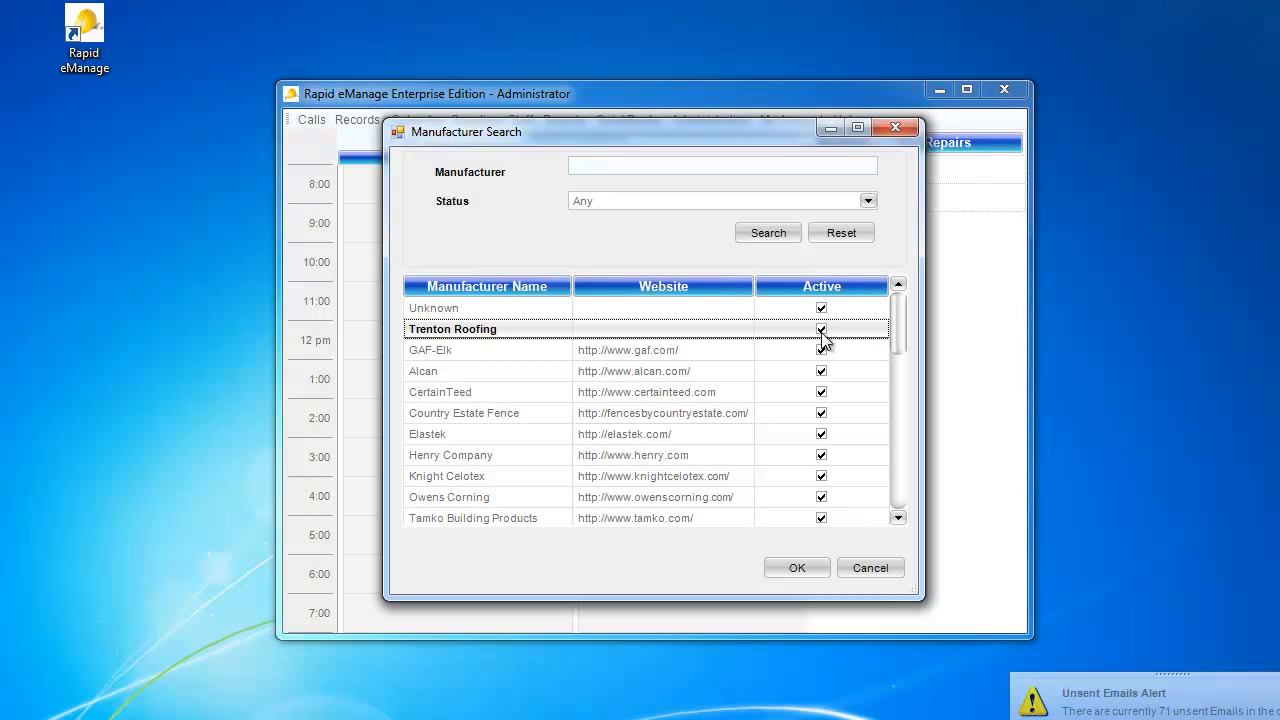
{"action": "left_click", "coordinate": [895, 127]}
Open the add-supply-item form and the add-manufacturer form in turn, closing each without saving.
{"action": "left_click", "coordinate": [470, 120]}
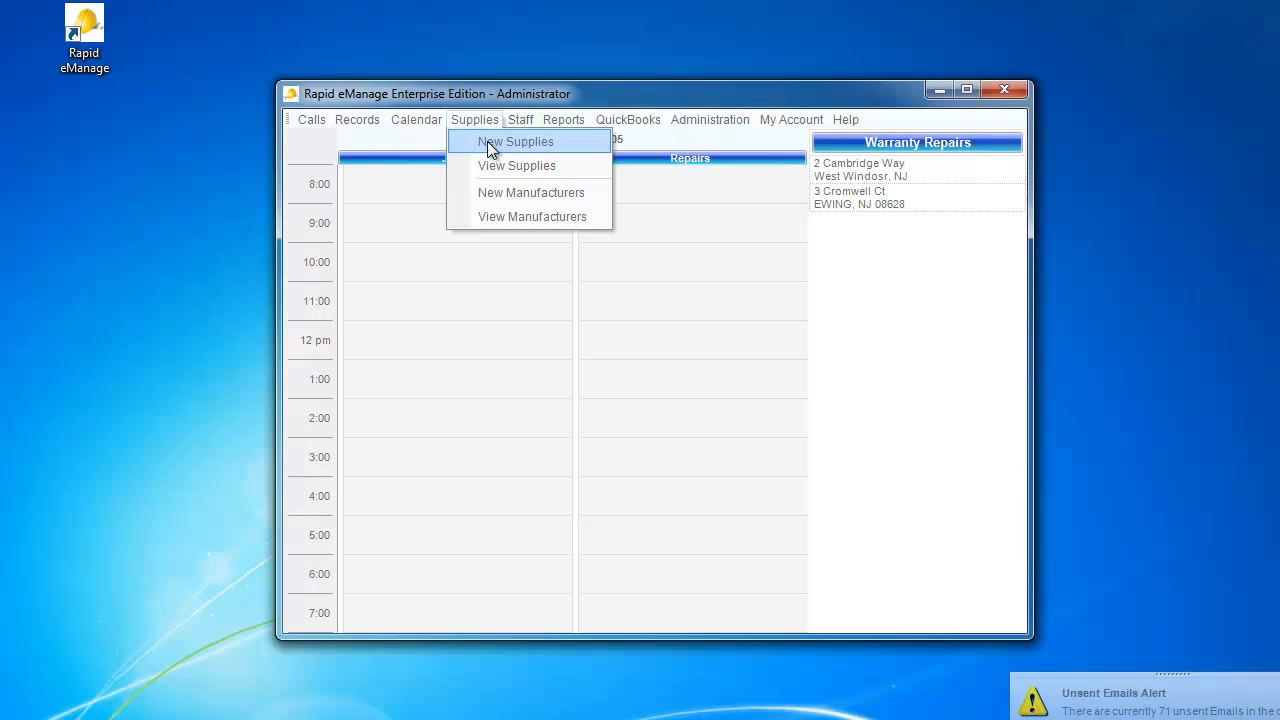
{"action": "left_click", "coordinate": [487, 141]}
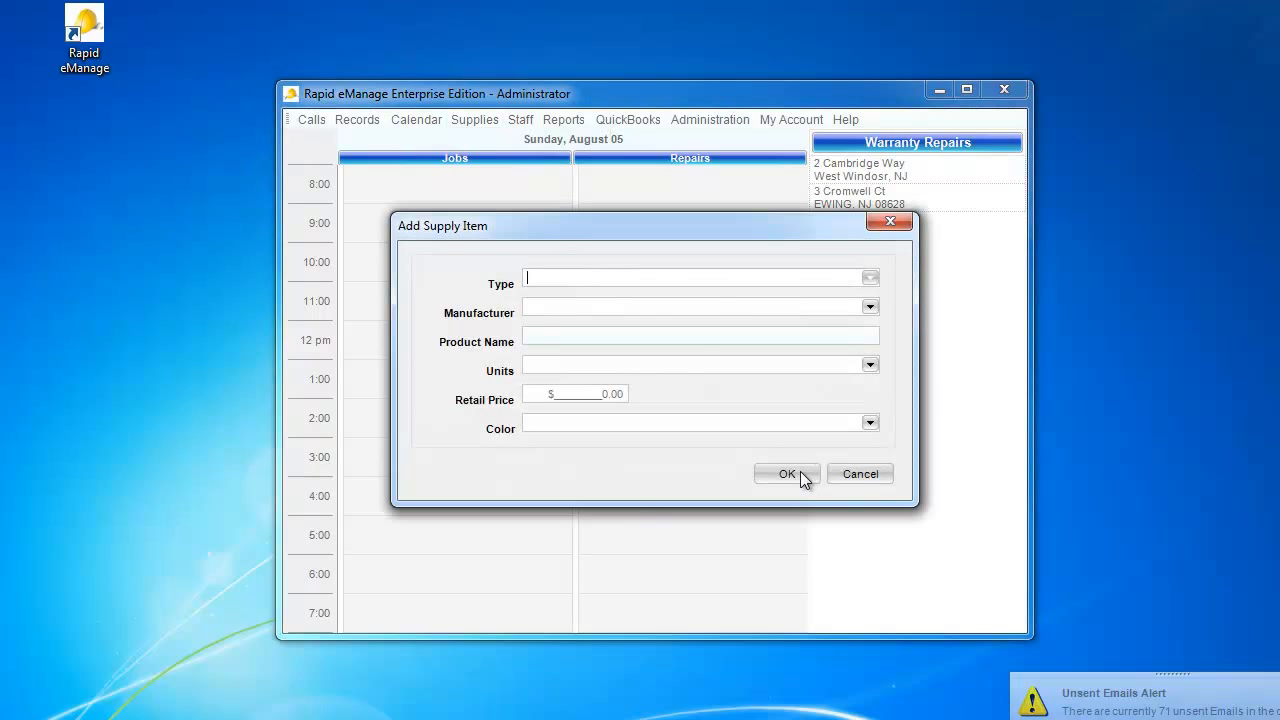
{"action": "left_click", "coordinate": [884, 222]}
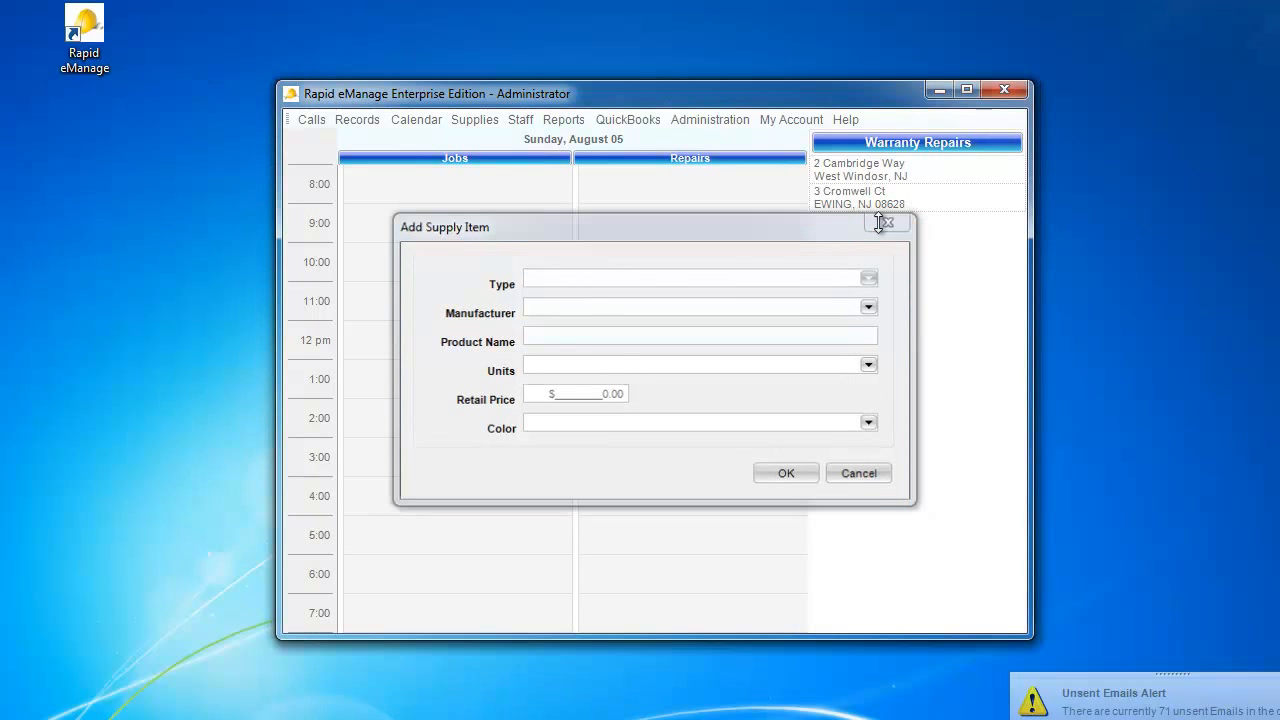
{"action": "left_click", "coordinate": [474, 120]}
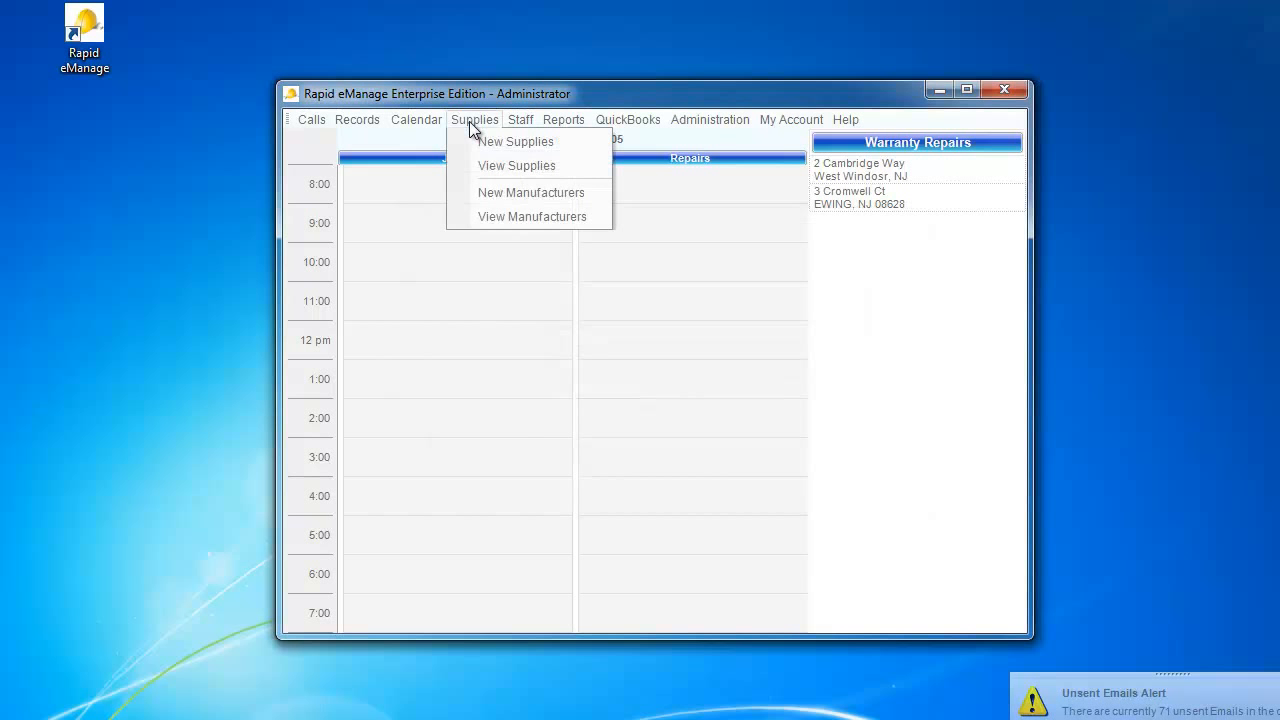
{"action": "left_click", "coordinate": [514, 192]}
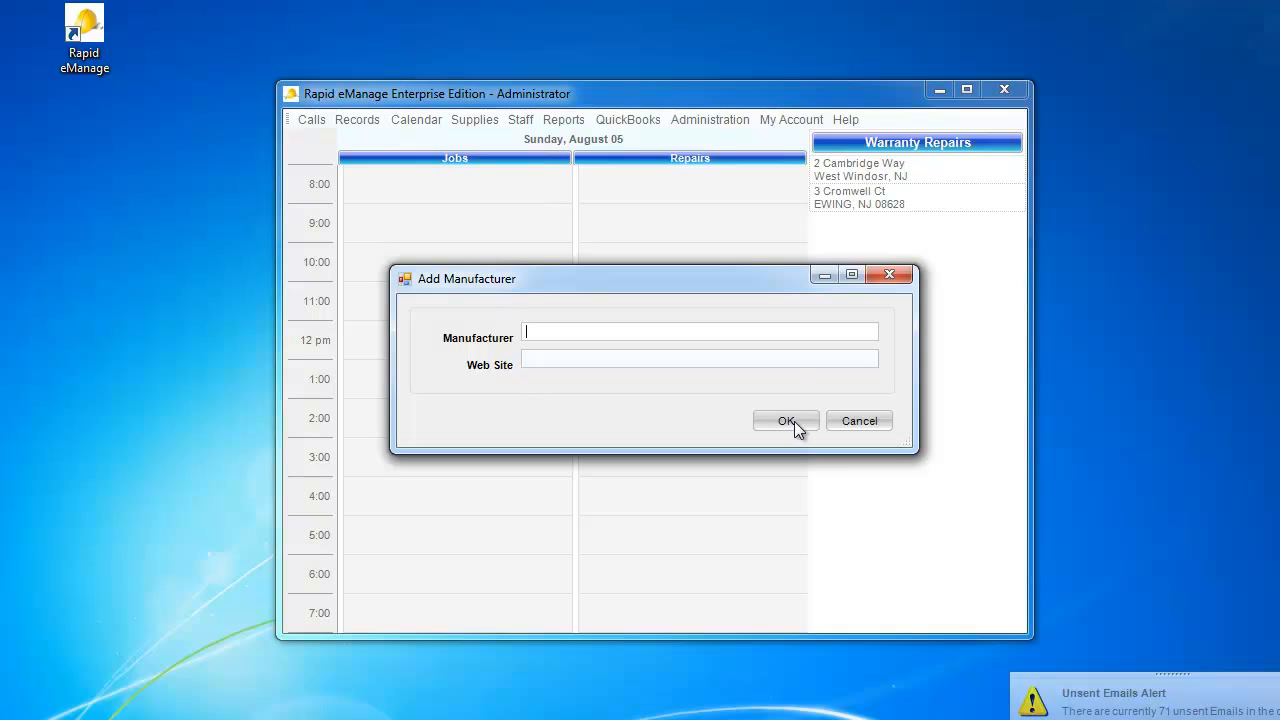
{"action": "left_click", "coordinate": [889, 276]}
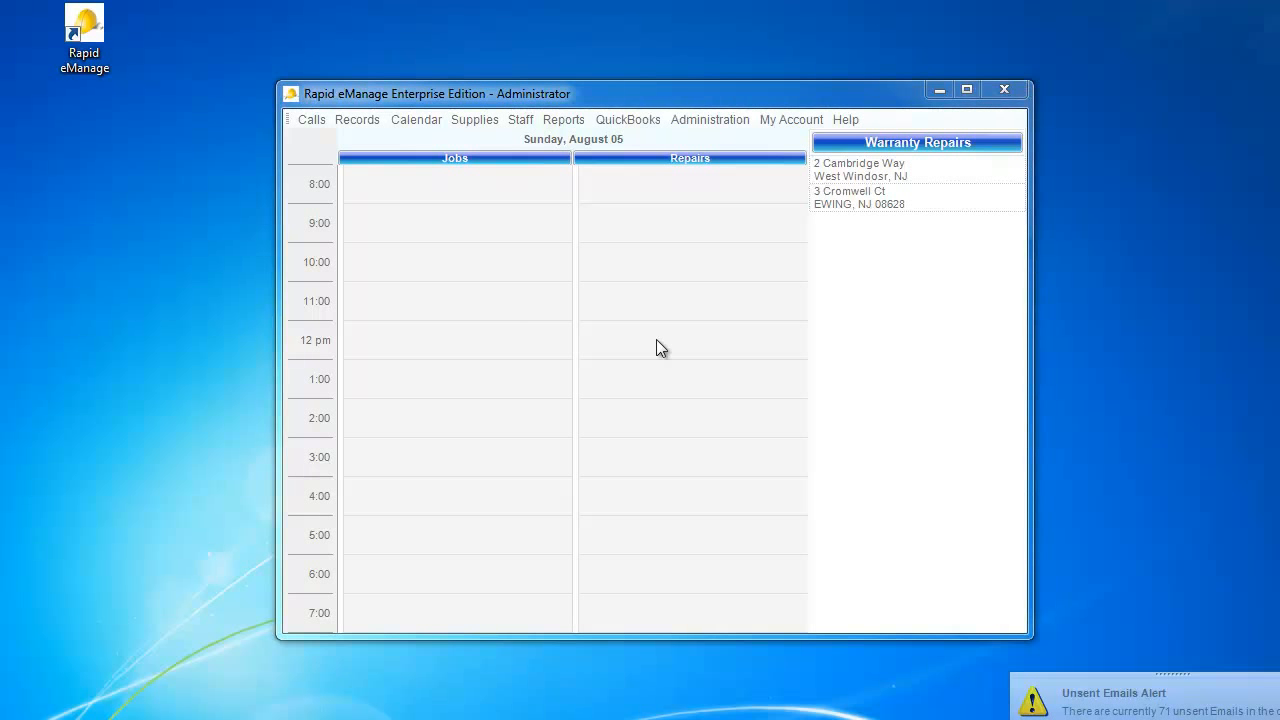
Search employees with staff status All, open a salesman's record, review its Phone and Email tabs, and close it.
{"action": "left_click", "coordinate": [518, 126]}
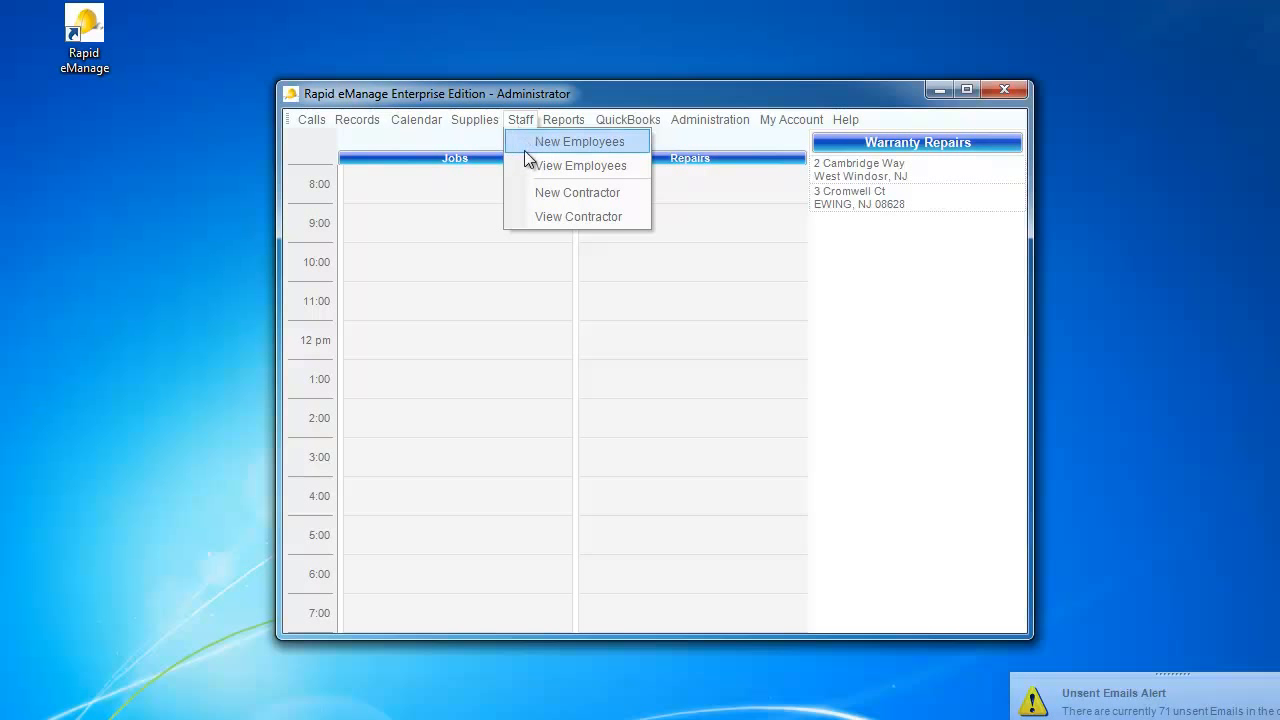
{"action": "left_click", "coordinate": [530, 166]}
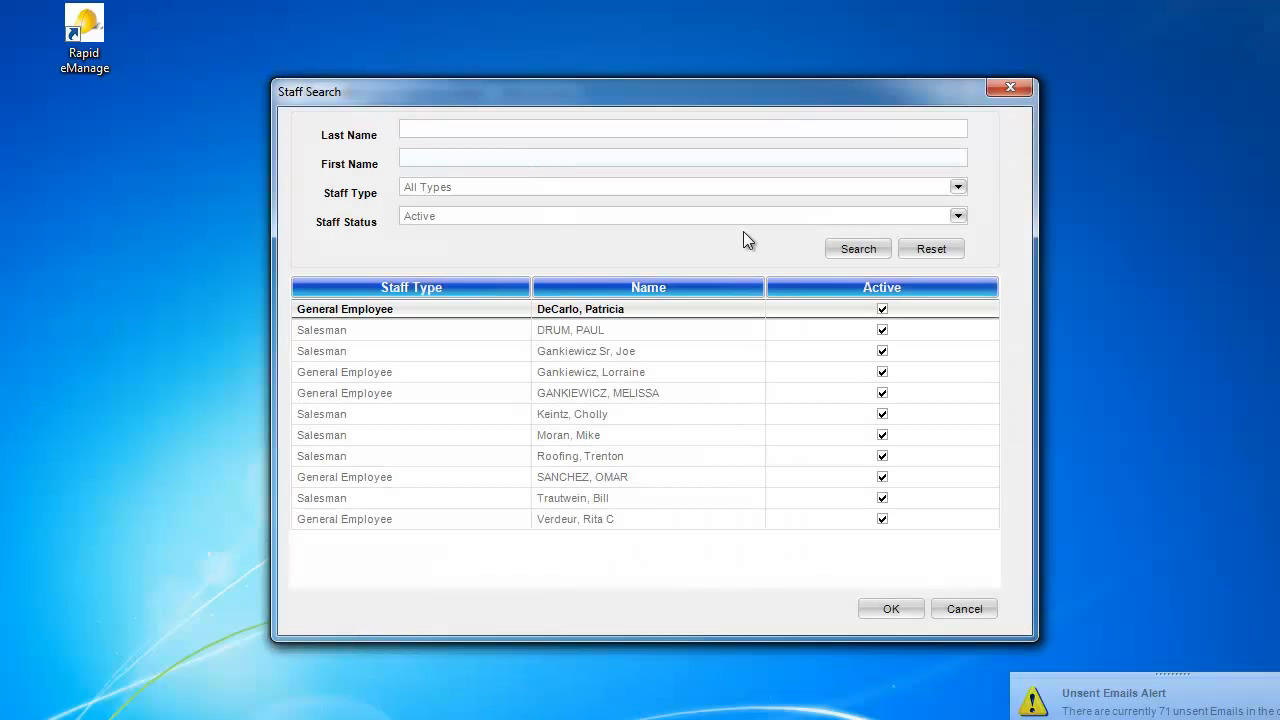
{"action": "left_click", "coordinate": [957, 217]}
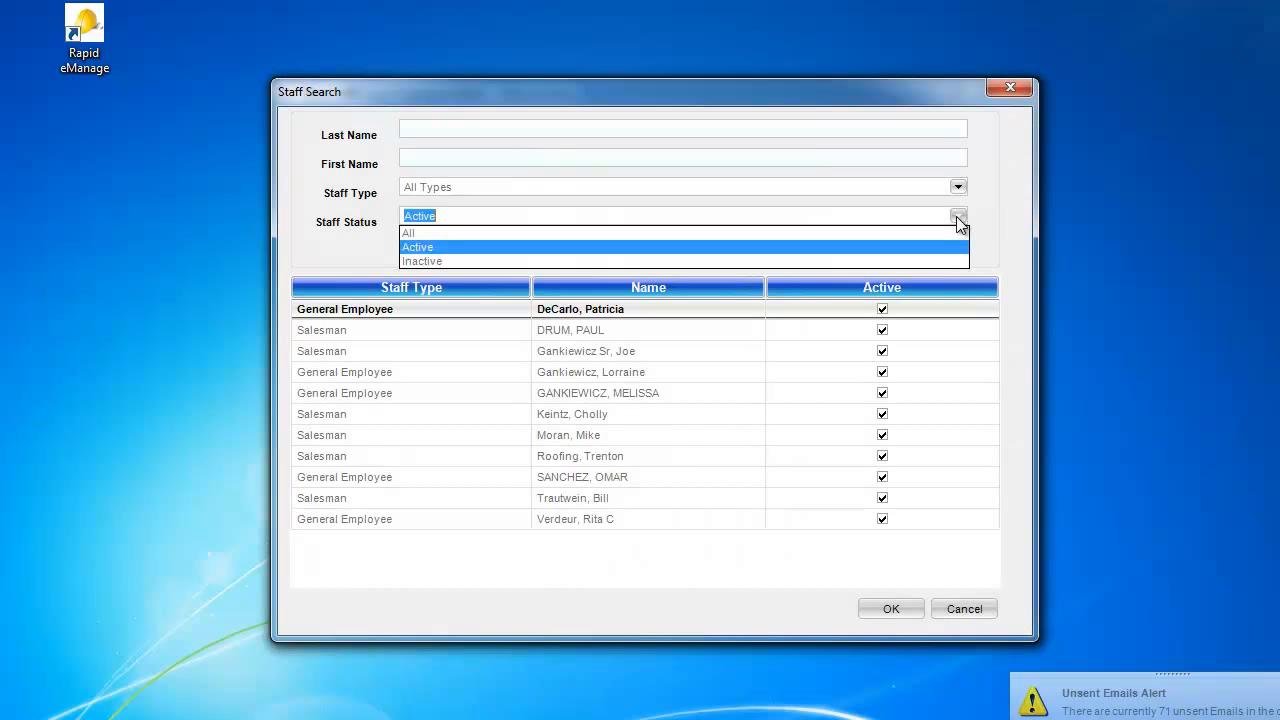
{"action": "left_click", "coordinate": [819, 234]}
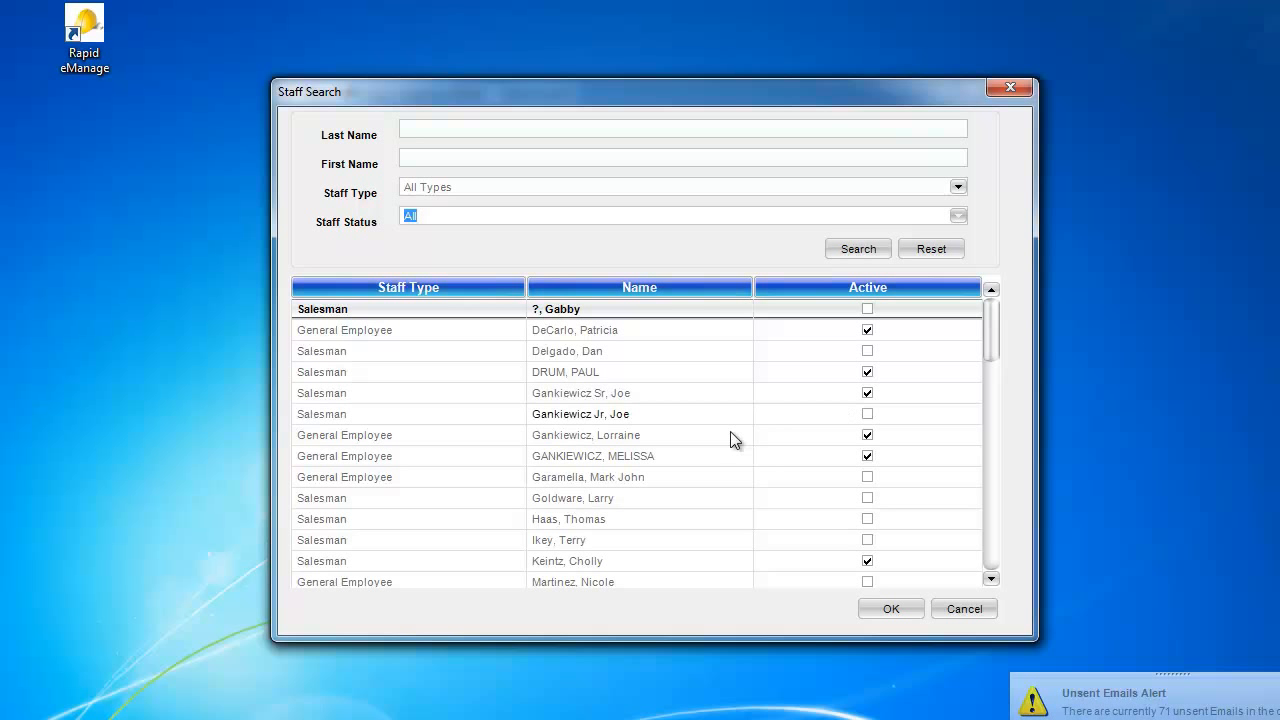
{"action": "double_click", "coordinate": [551, 395]}
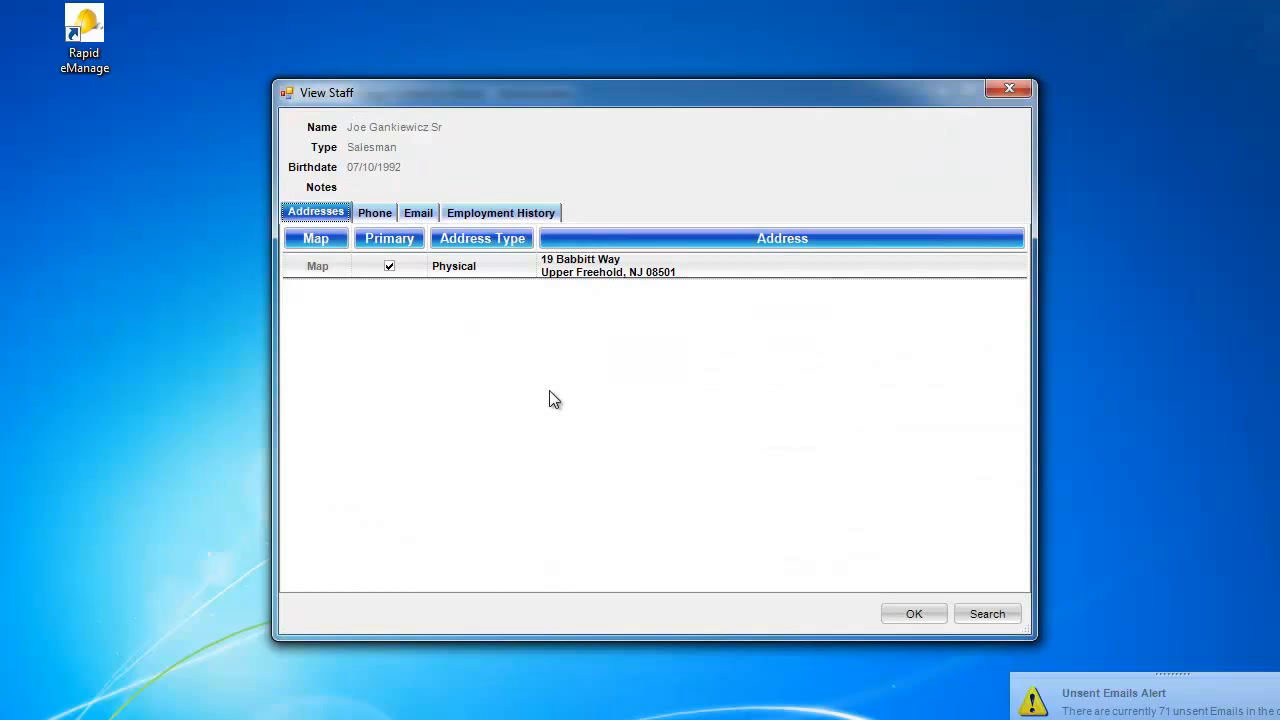
{"action": "left_click", "coordinate": [368, 214]}
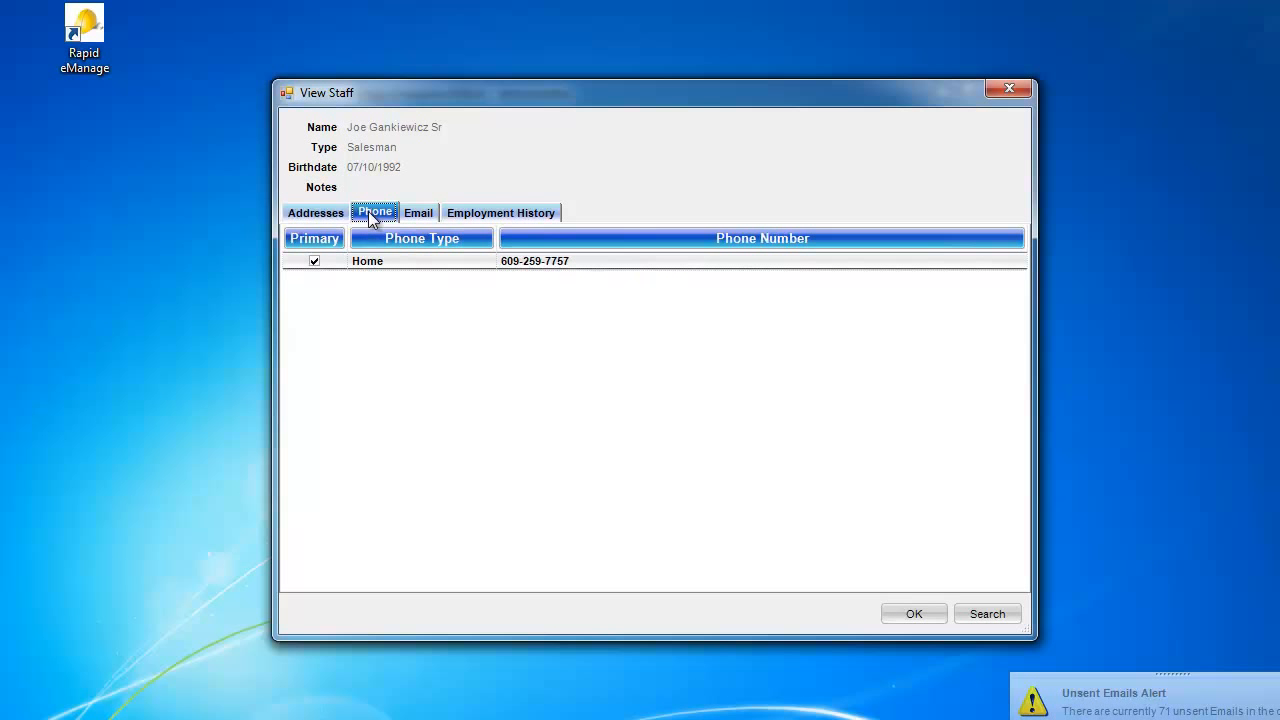
{"action": "left_click", "coordinate": [423, 214]}
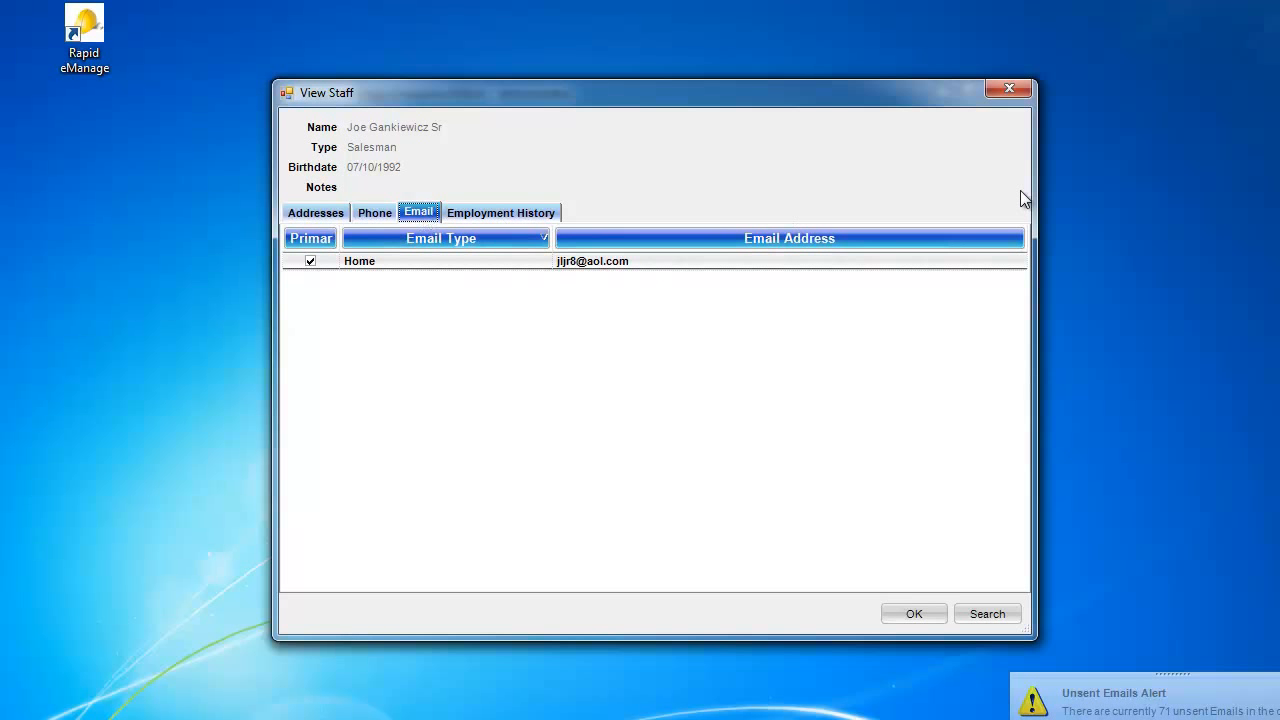
{"action": "left_click", "coordinate": [1009, 88]}
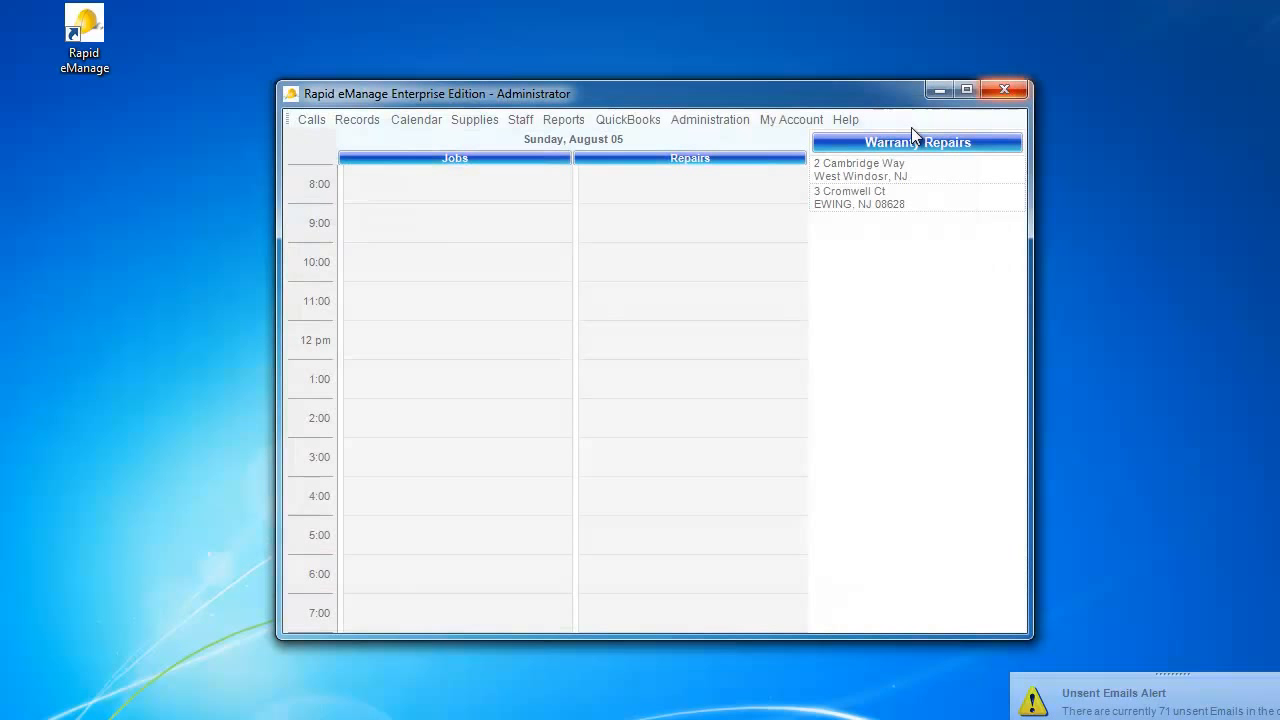
Search contractors with status Any, open the ISLAND VINYL SIDING, INC. record, and close it.
{"action": "left_click", "coordinate": [520, 123]}
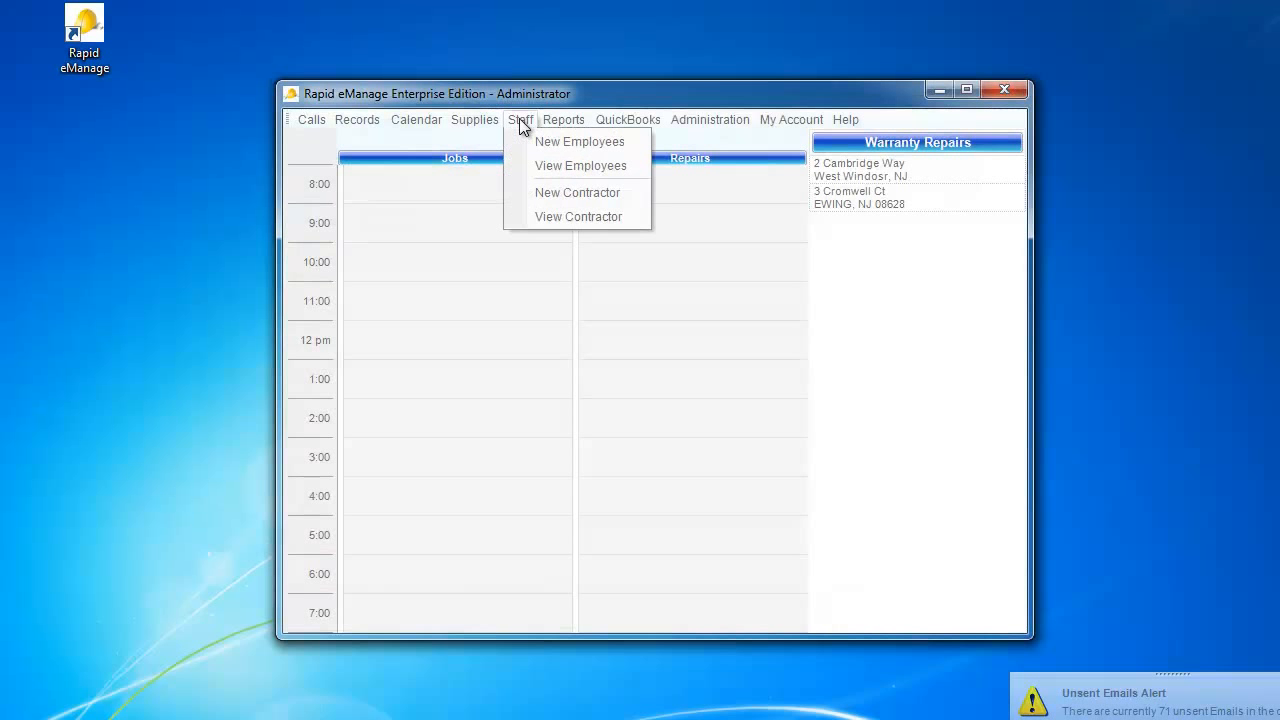
{"action": "left_click", "coordinate": [576, 222]}
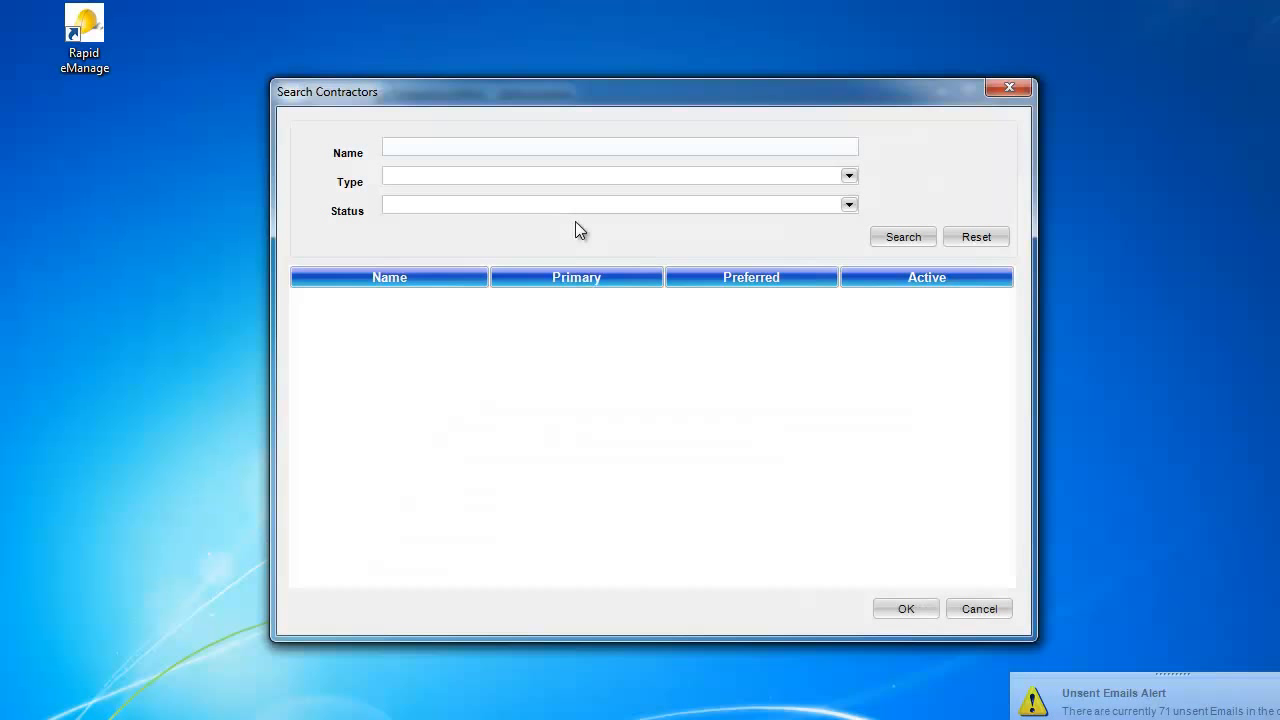
{"action": "left_click", "coordinate": [848, 206]}
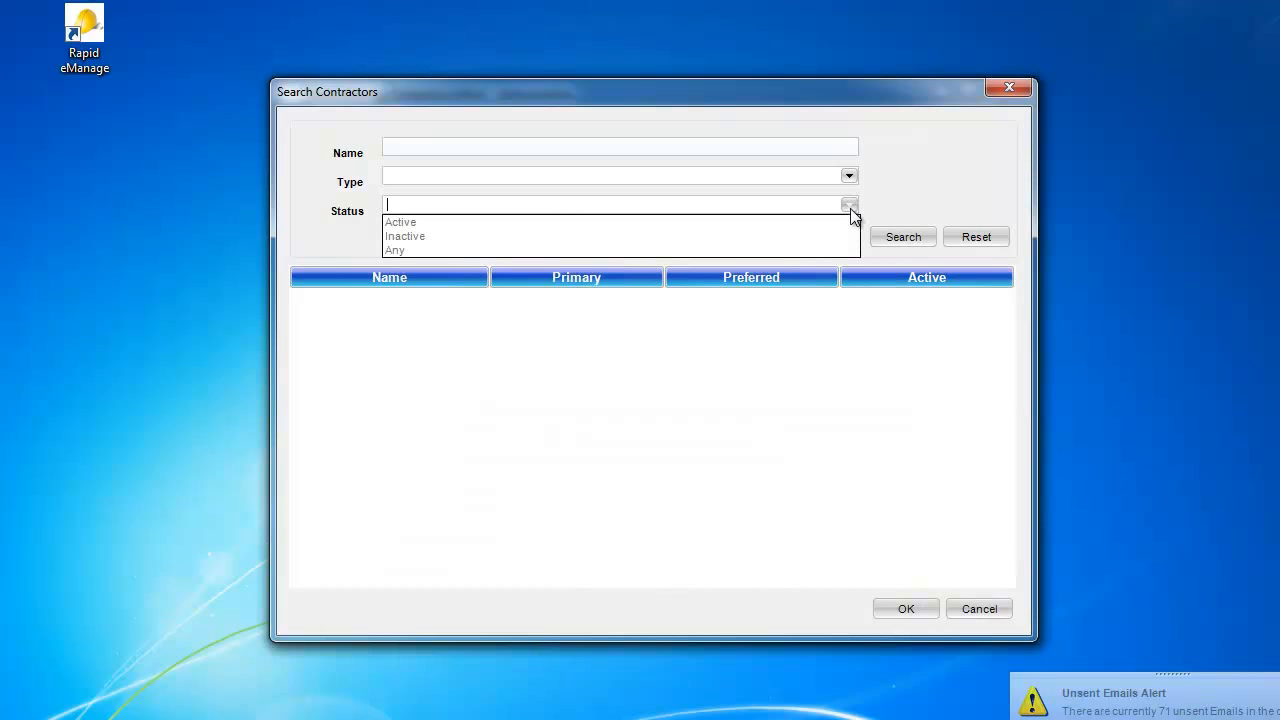
{"action": "left_click", "coordinate": [808, 250]}
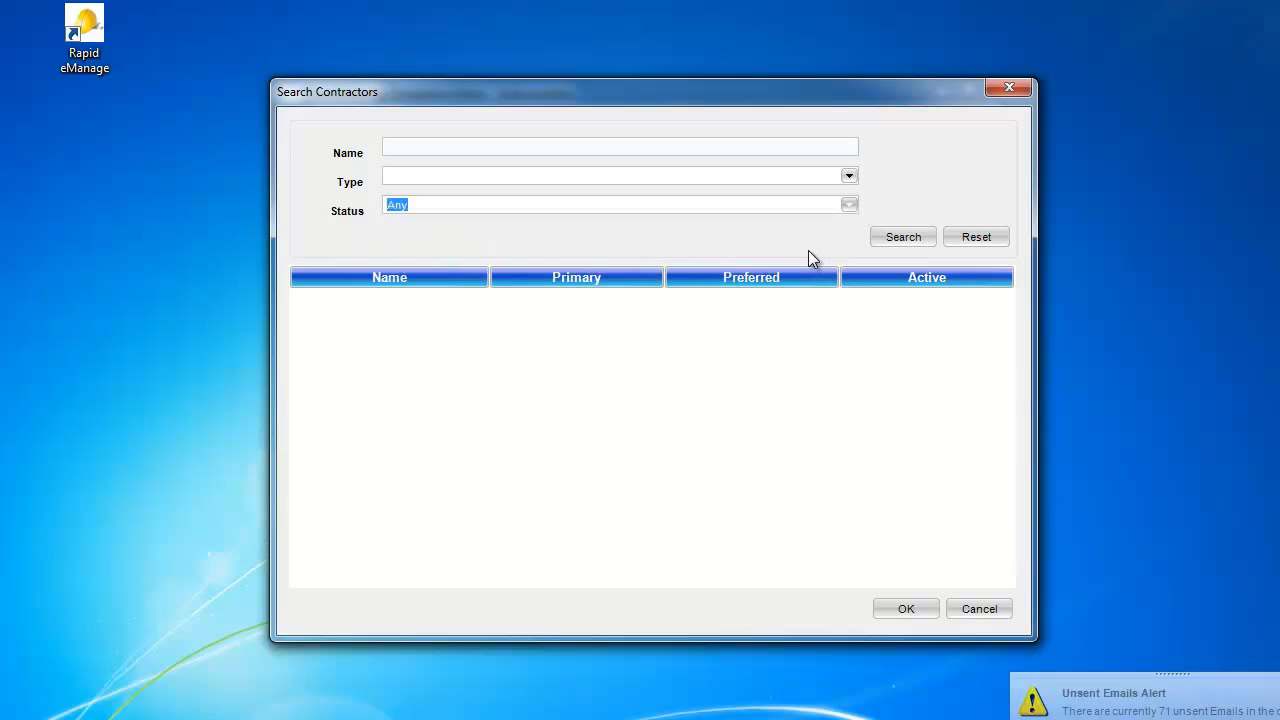
{"action": "left_click", "coordinate": [902, 236]}
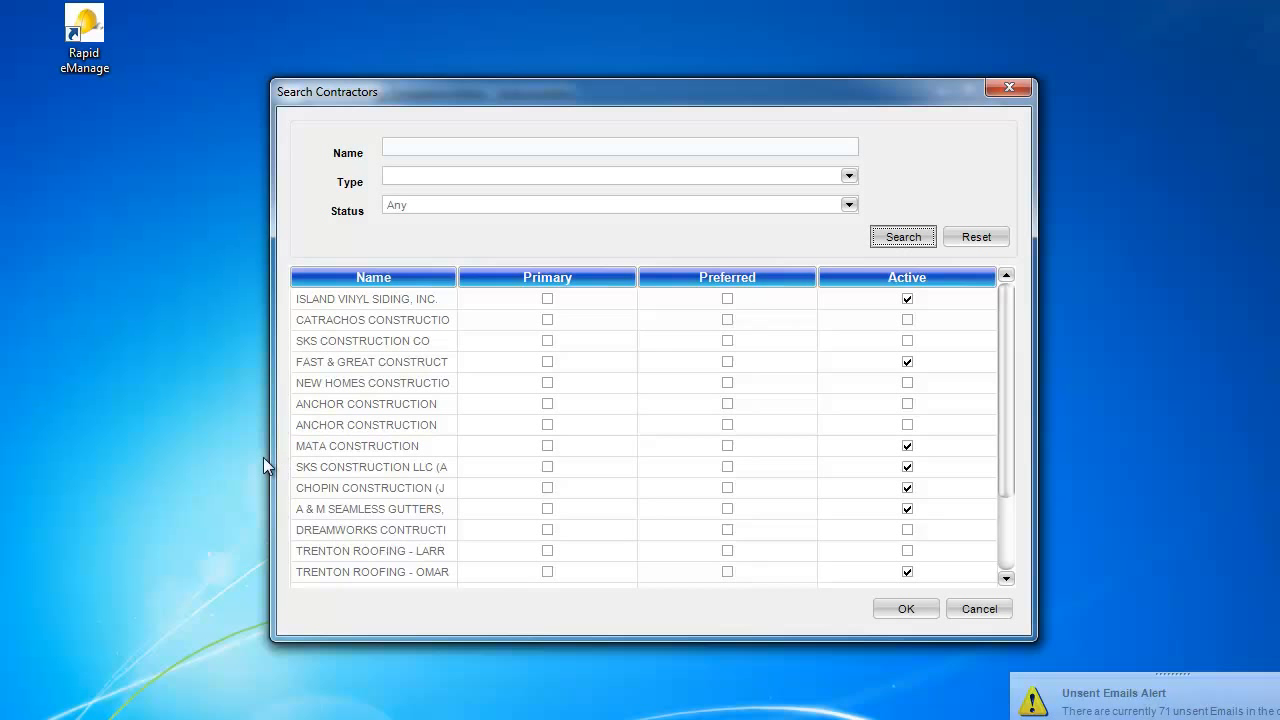
{"action": "double_click", "coordinate": [380, 300]}
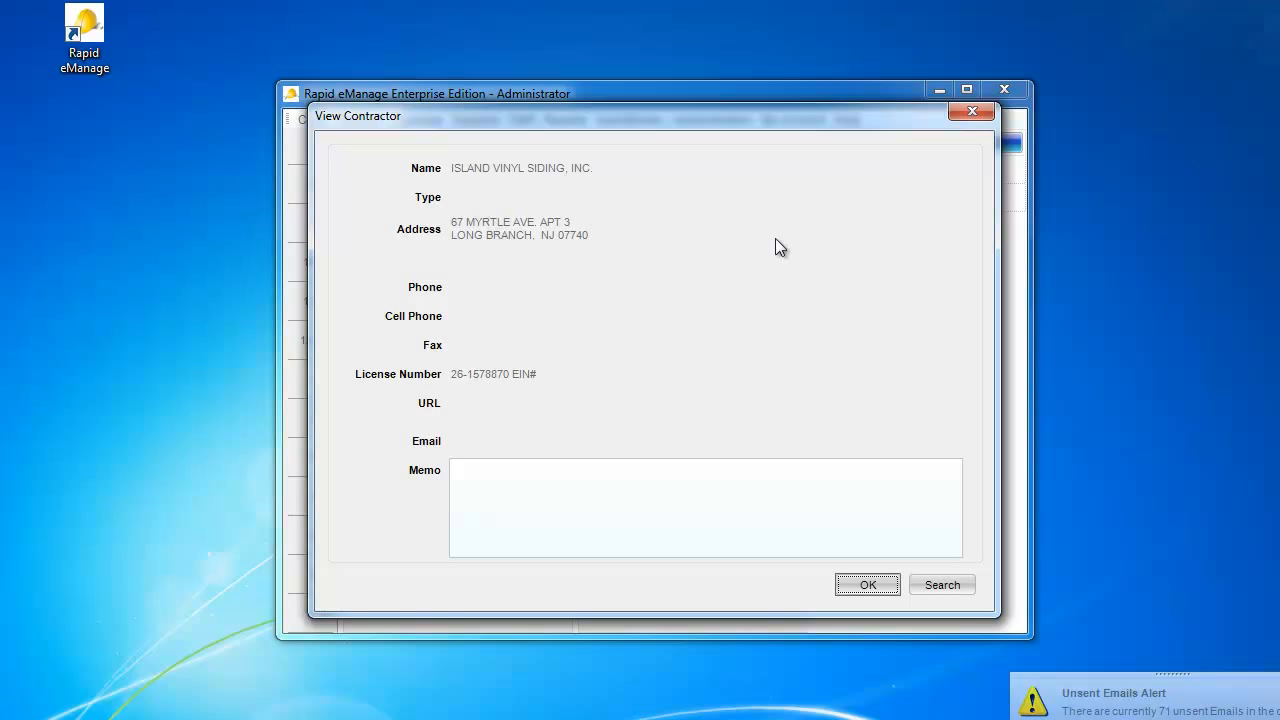
{"action": "left_click", "coordinate": [970, 112]}
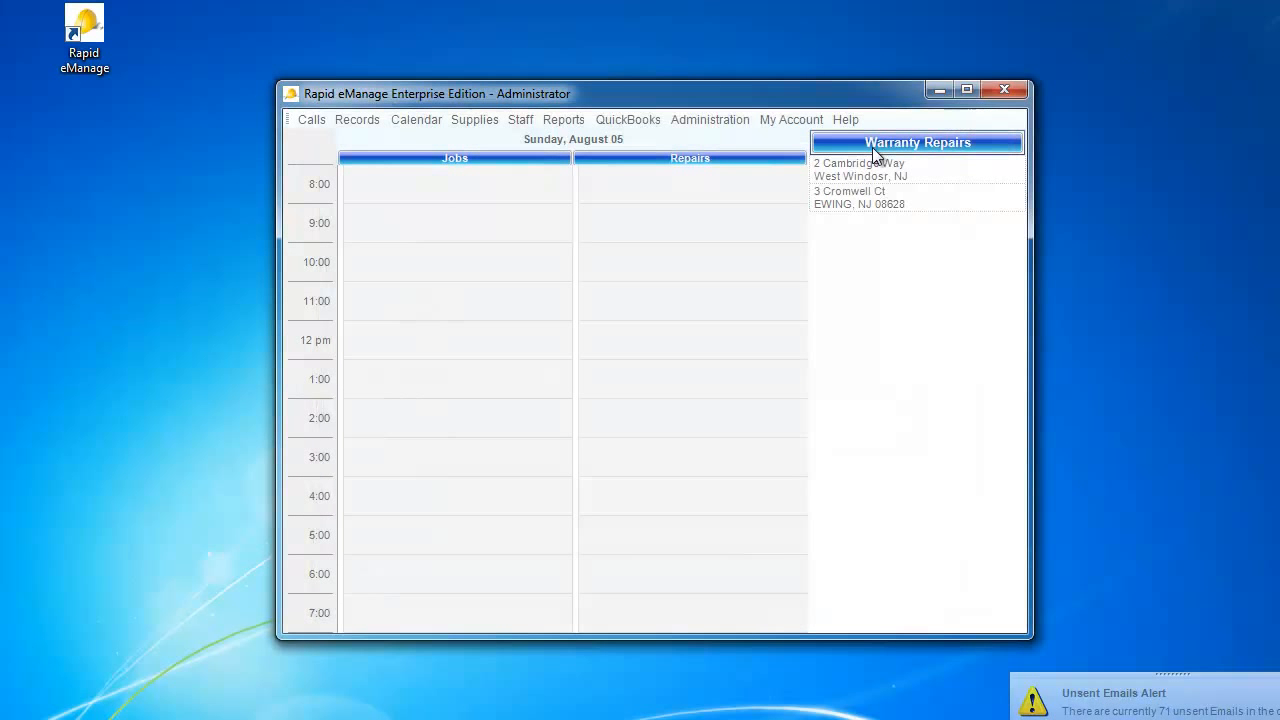
Open the new-employee form and the new-contractor form in turn, closing each without saving.
{"action": "left_click", "coordinate": [521, 124]}
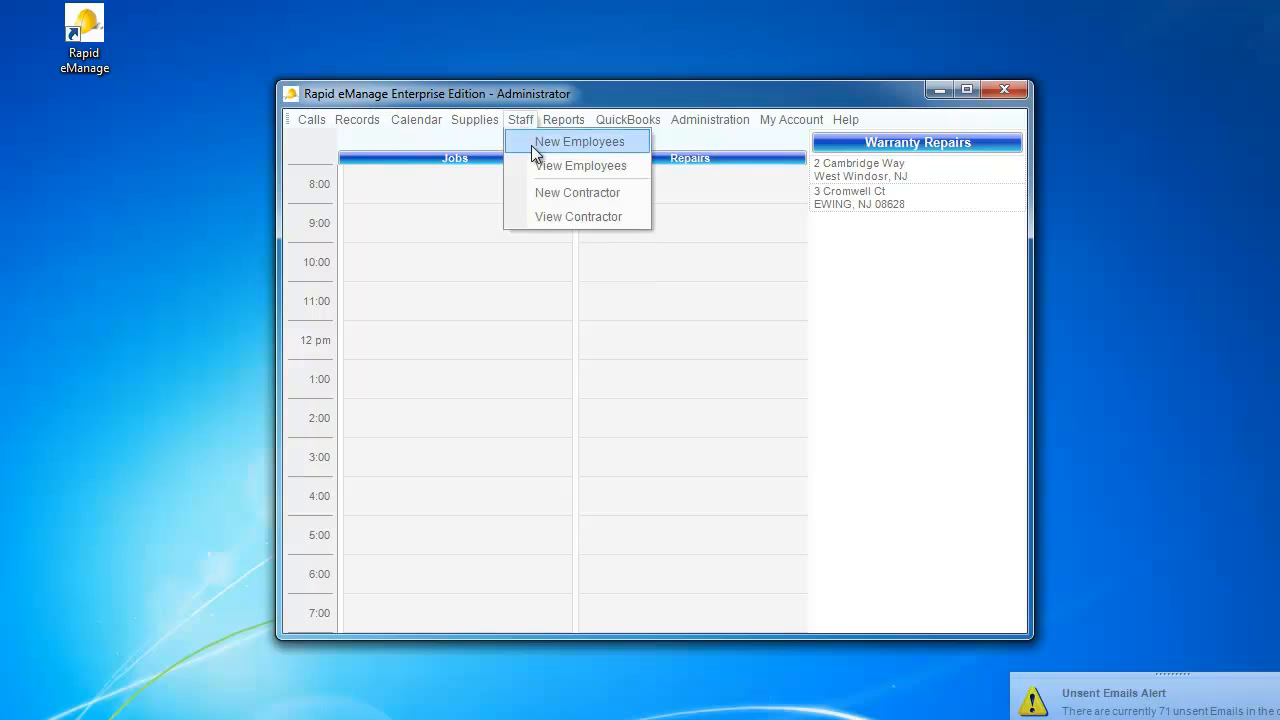
{"action": "left_click", "coordinate": [531, 145]}
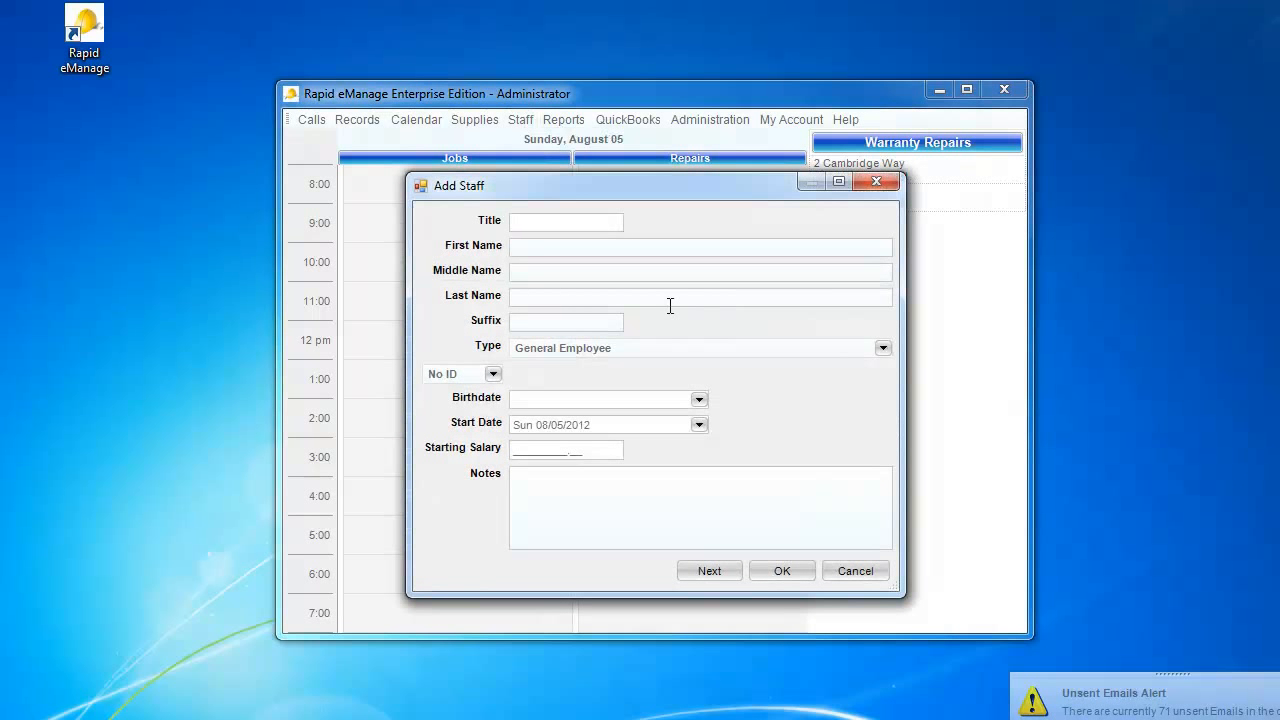
{"action": "left_click", "coordinate": [875, 186]}
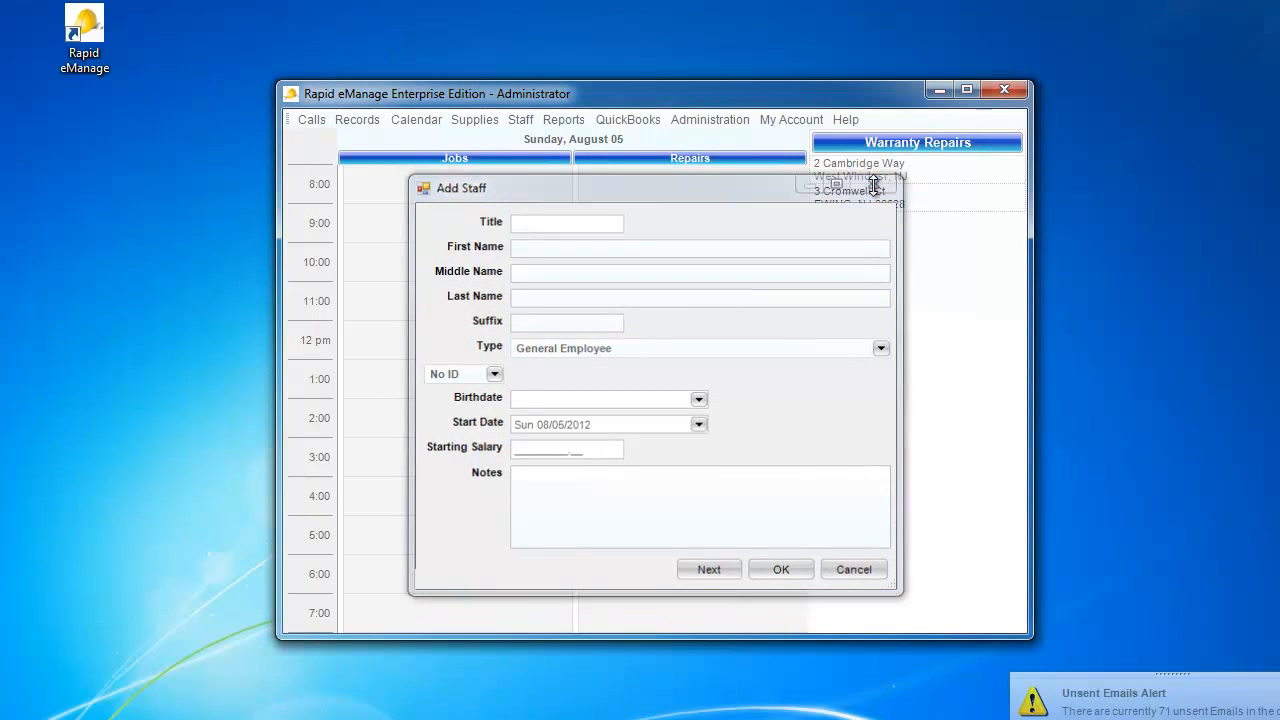
{"action": "left_click", "coordinate": [520, 134]}
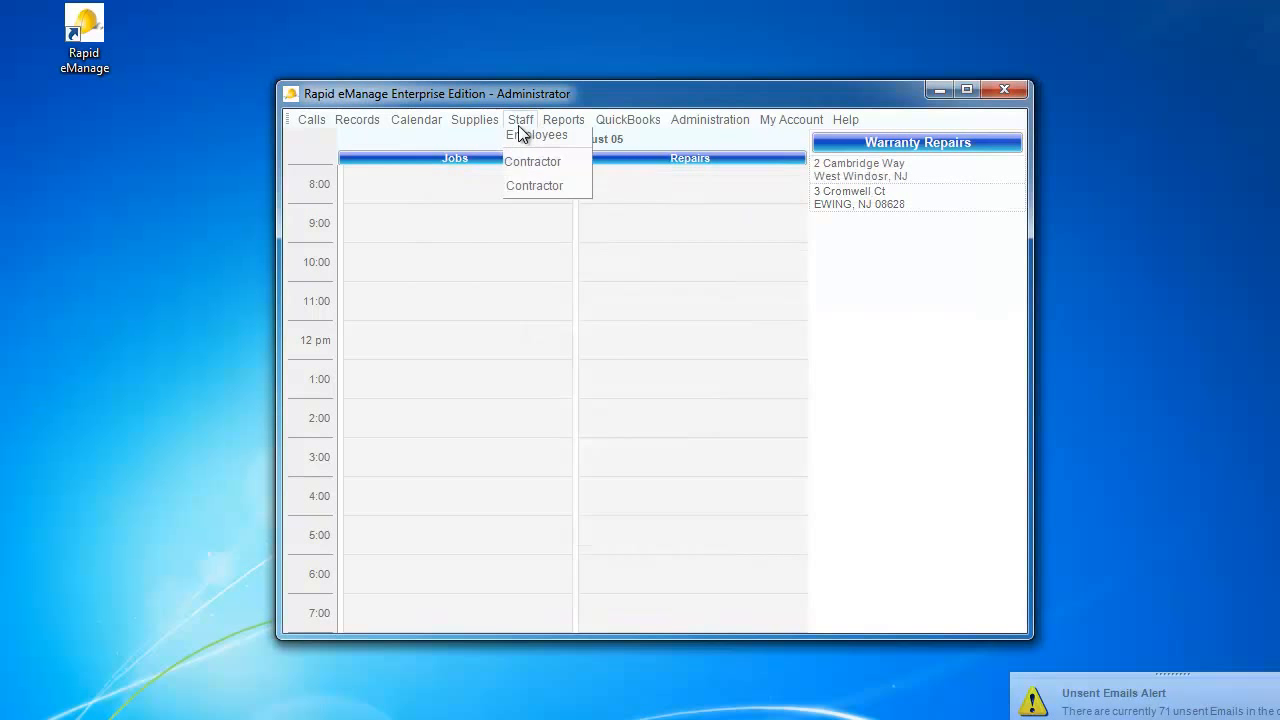
{"action": "left_click", "coordinate": [563, 195]}
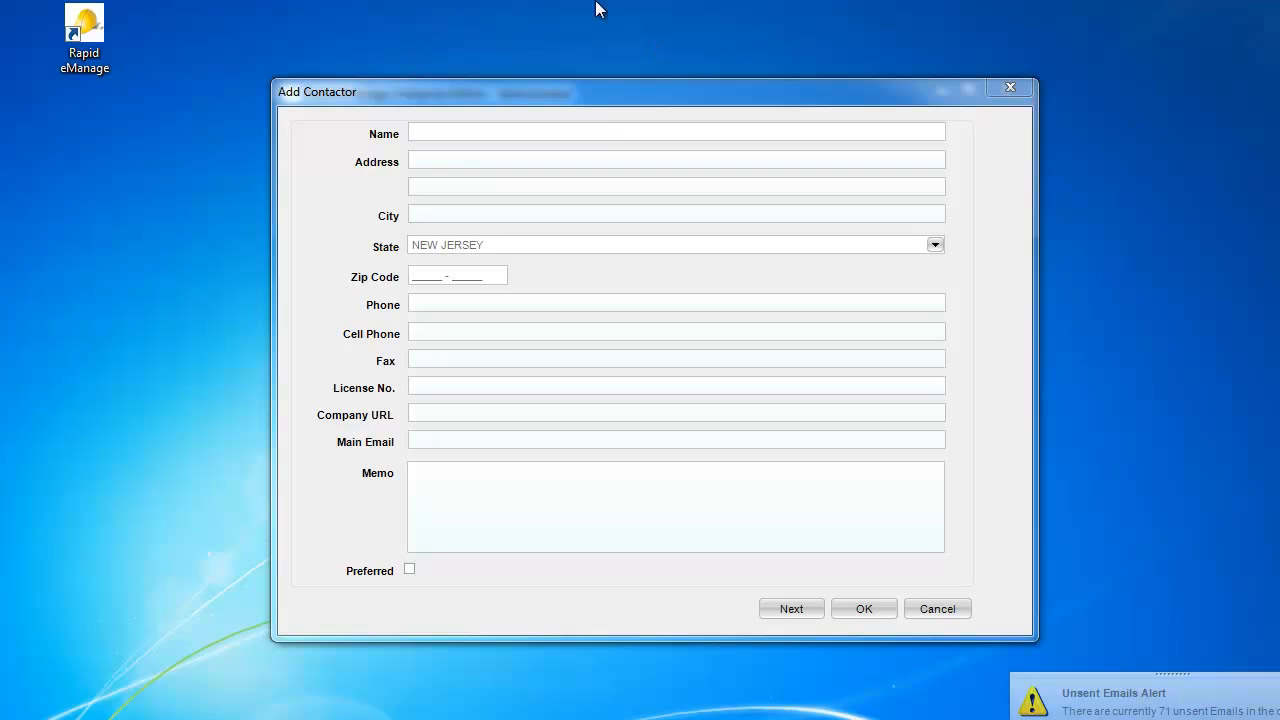
{"action": "left_click", "coordinate": [1010, 90]}
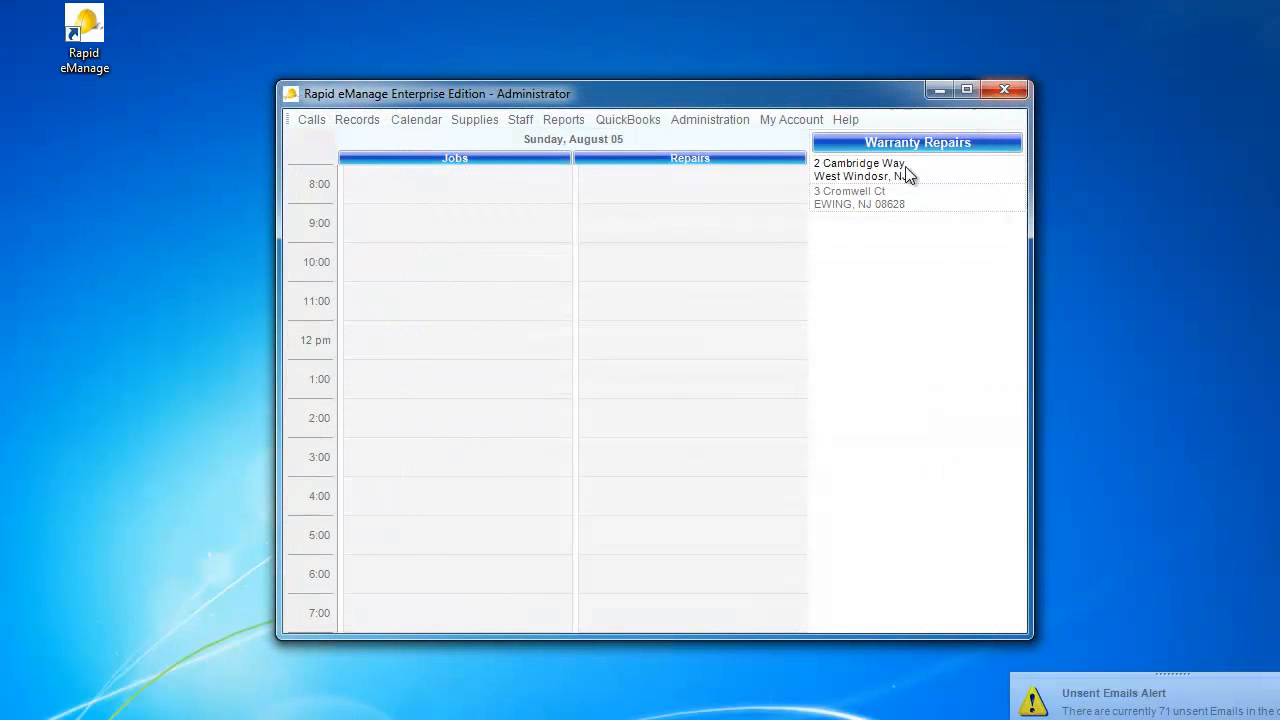
{"action": "left_click", "coordinate": [566, 121]}
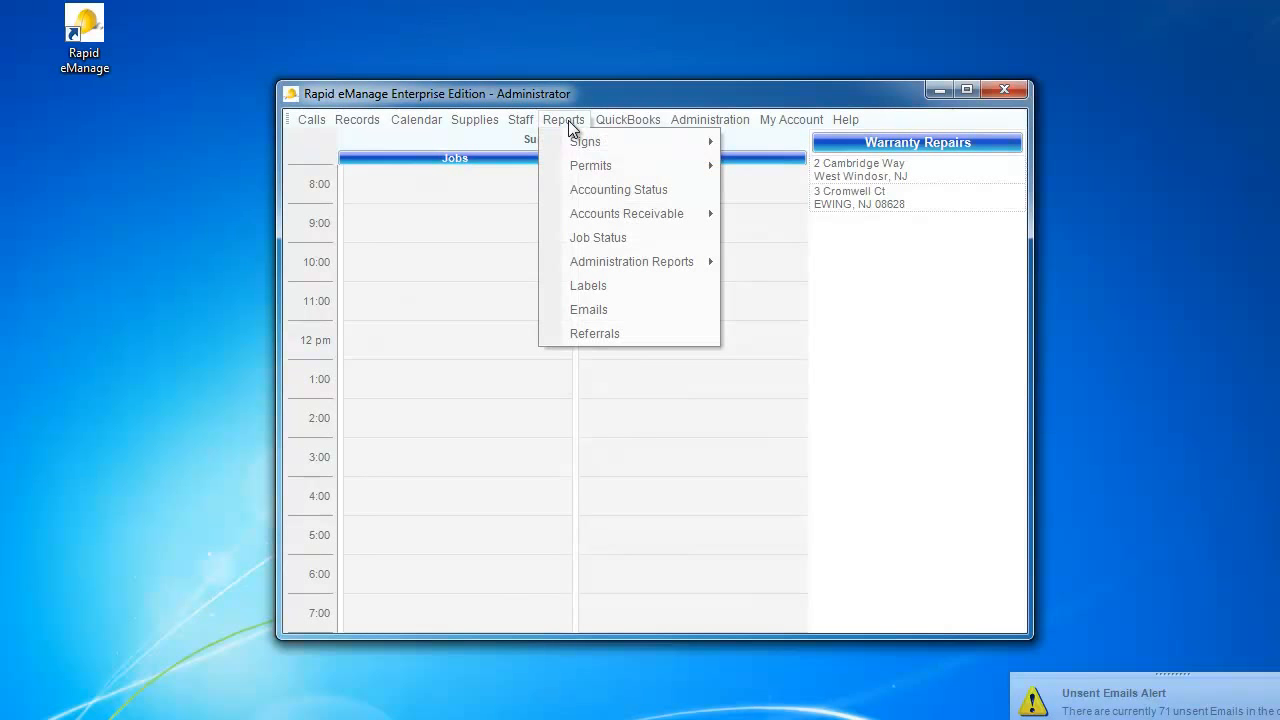
{"action": "mouse_move", "coordinate": [575, 142]}
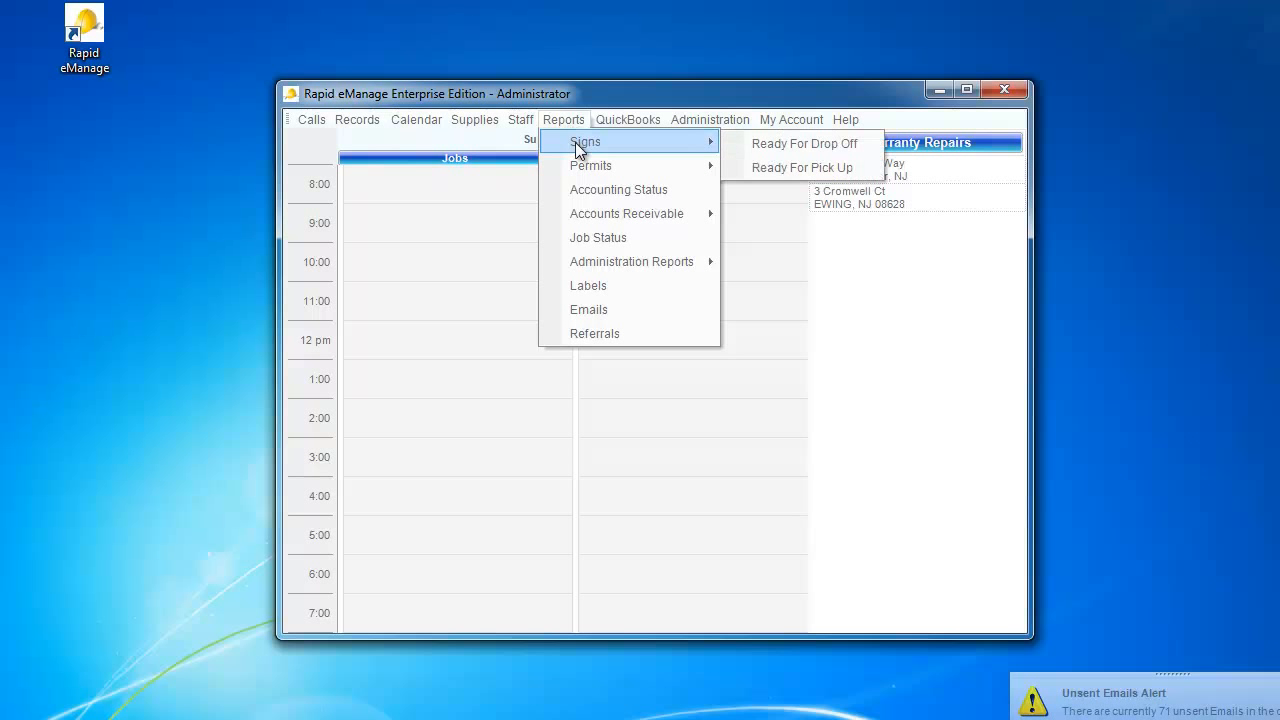
{"action": "mouse_move", "coordinate": [585, 176]}
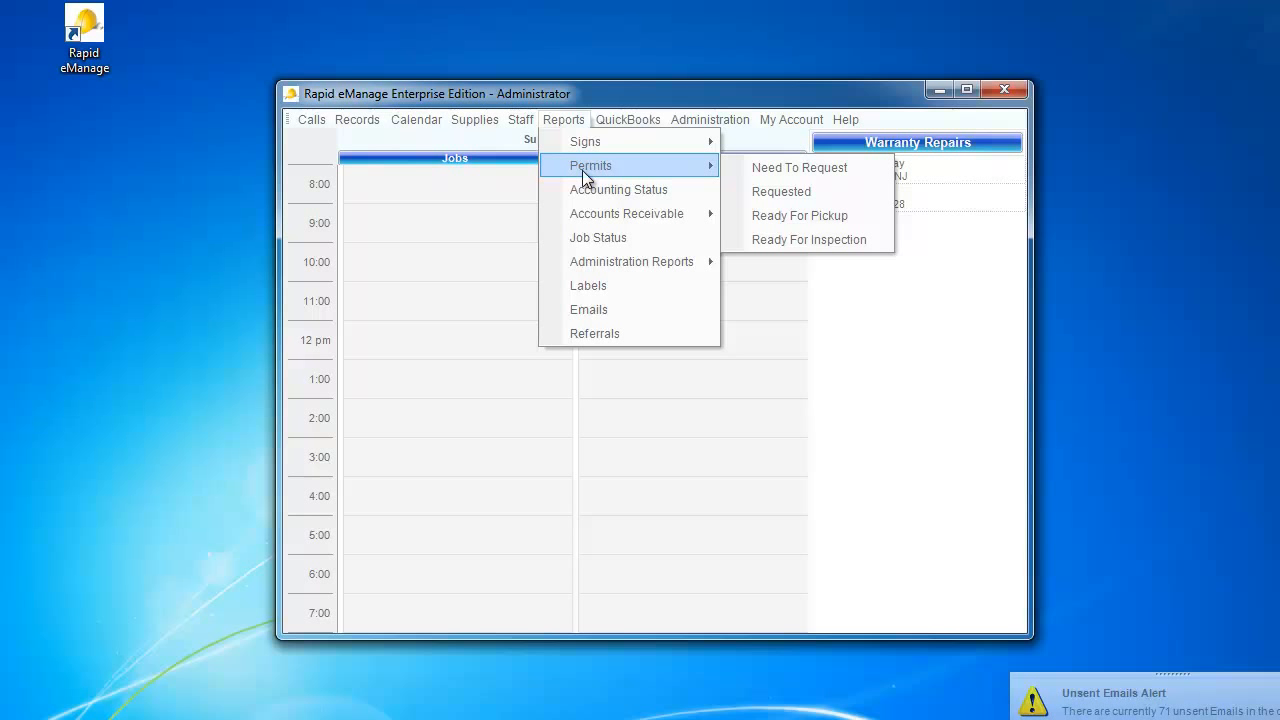
{"action": "left_click", "coordinate": [495, 238]}
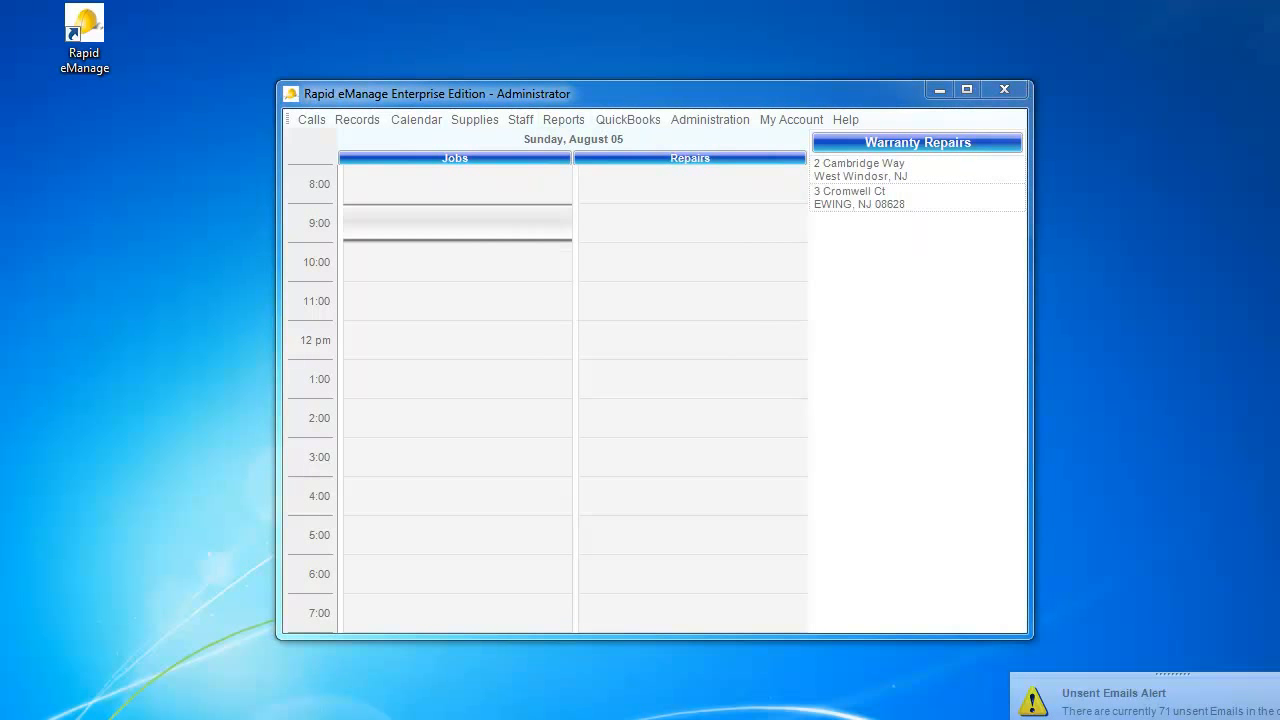
Open the Accounting Status report and set its report start date to 06/01/2011.
{"action": "left_click", "coordinate": [565, 119]}
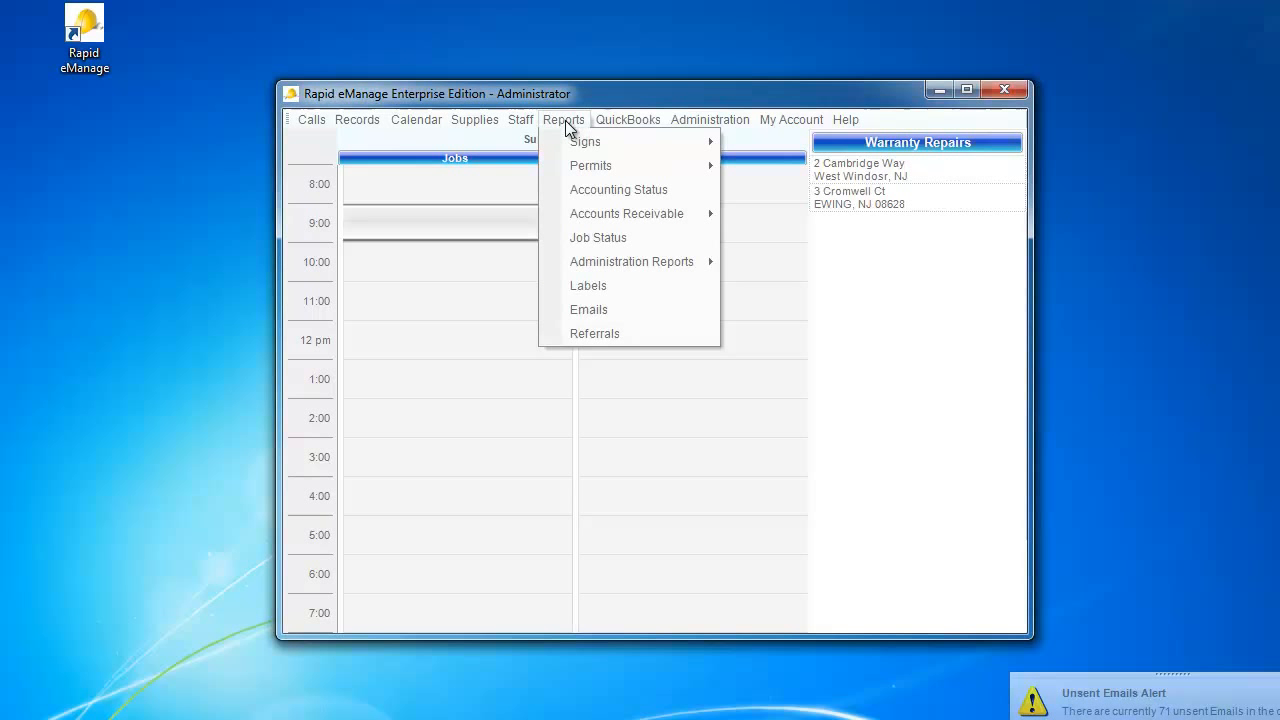
{"action": "left_click", "coordinate": [597, 190]}
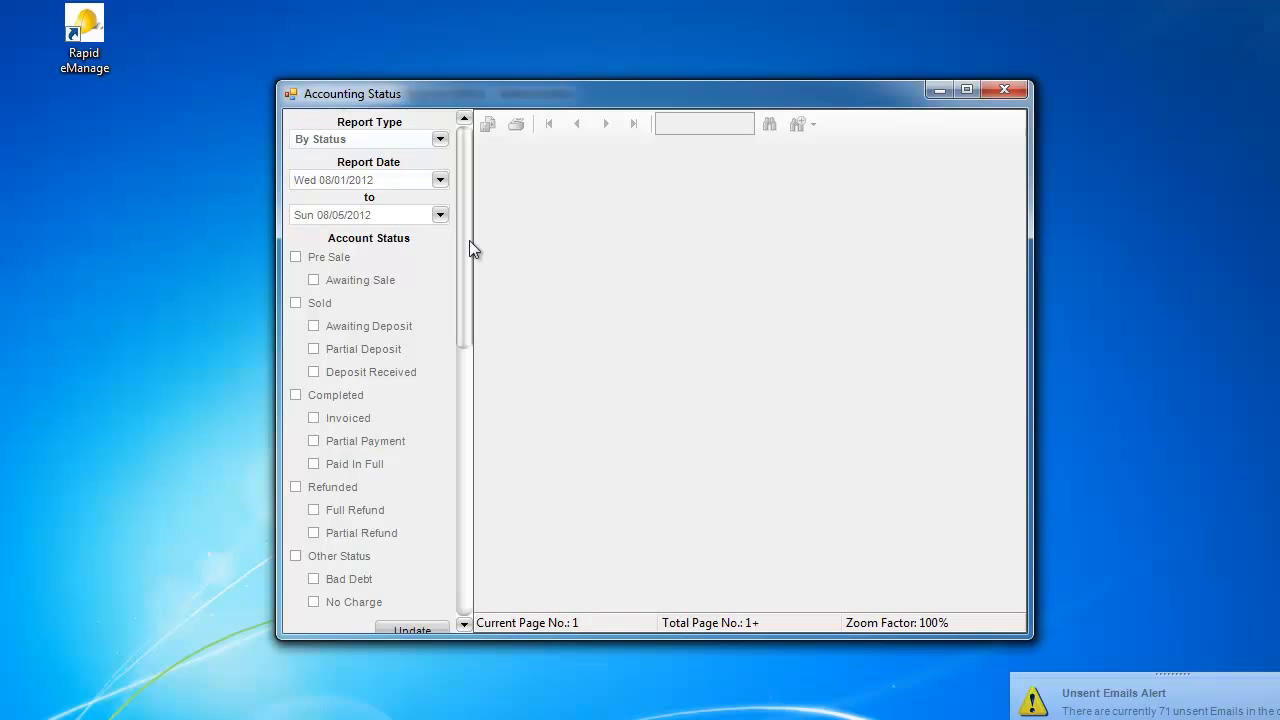
{"action": "left_click", "coordinate": [441, 182]}
{"action": "left_click", "coordinate": [324, 203]}
{"action": "left_click", "coordinate": [324, 203]}
{"action": "left_click", "coordinate": [324, 203]}
{"action": "left_click", "coordinate": [324, 203]}
{"action": "left_click", "coordinate": [324, 203]}
{"action": "left_click", "coordinate": [324, 203]}
{"action": "left_click", "coordinate": [324, 203]}
{"action": "left_click", "coordinate": [324, 203]}
{"action": "left_click", "coordinate": [324, 203]}
{"action": "left_click", "coordinate": [324, 203]}
{"action": "left_click", "coordinate": [324, 203]}
{"action": "left_click", "coordinate": [324, 203]}
{"action": "left_click", "coordinate": [324, 203]}
{"action": "left_click", "coordinate": [324, 203]}
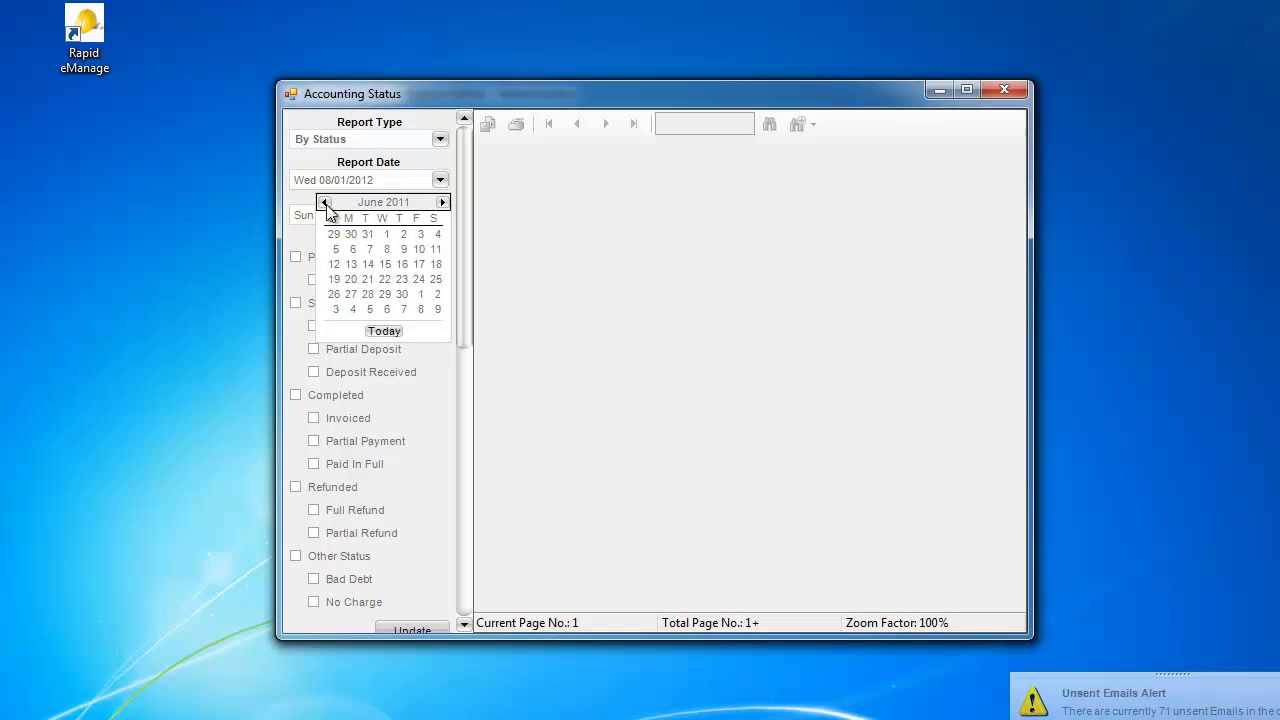
{"action": "left_click", "coordinate": [387, 233]}
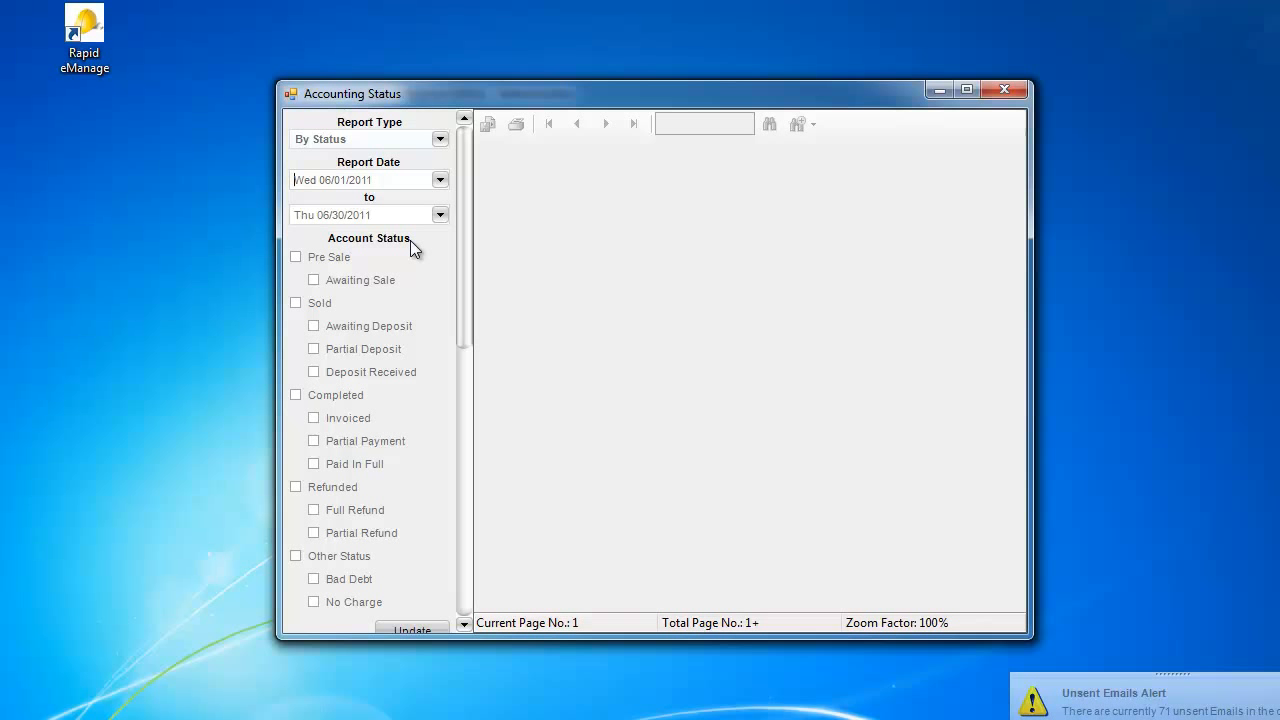
Include the Completed account statuses and update the accounting status report.
{"action": "left_click", "coordinate": [295, 395]}
{"action": "left_click", "coordinate": [421, 623]}
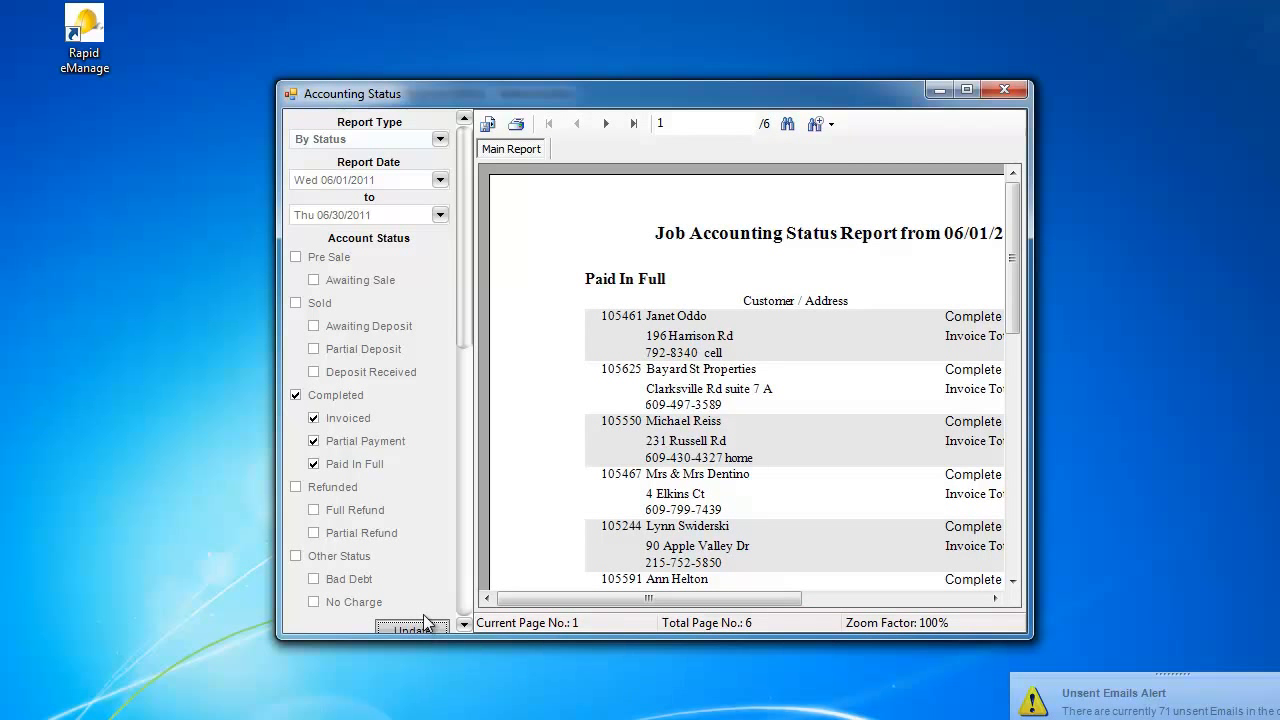
{"action": "left_click", "coordinate": [967, 90]}
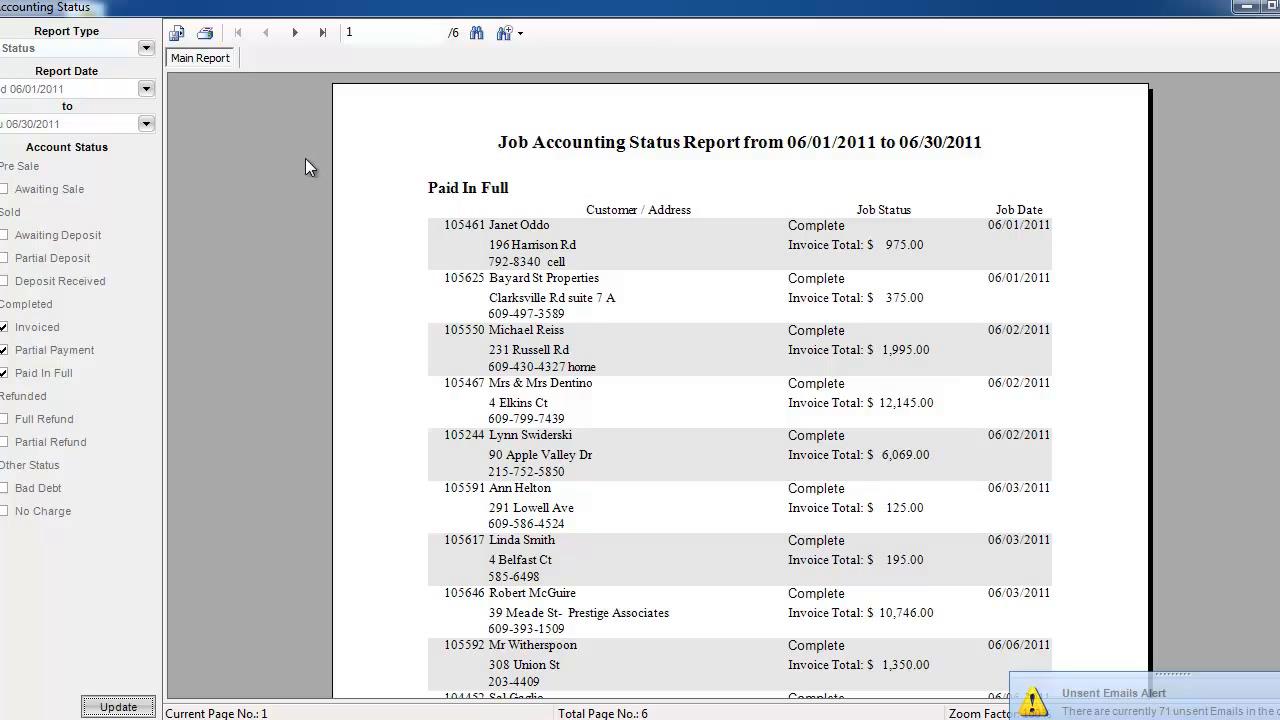
Page through the accounting status report to its last page.
{"action": "left_click", "coordinate": [294, 35]}
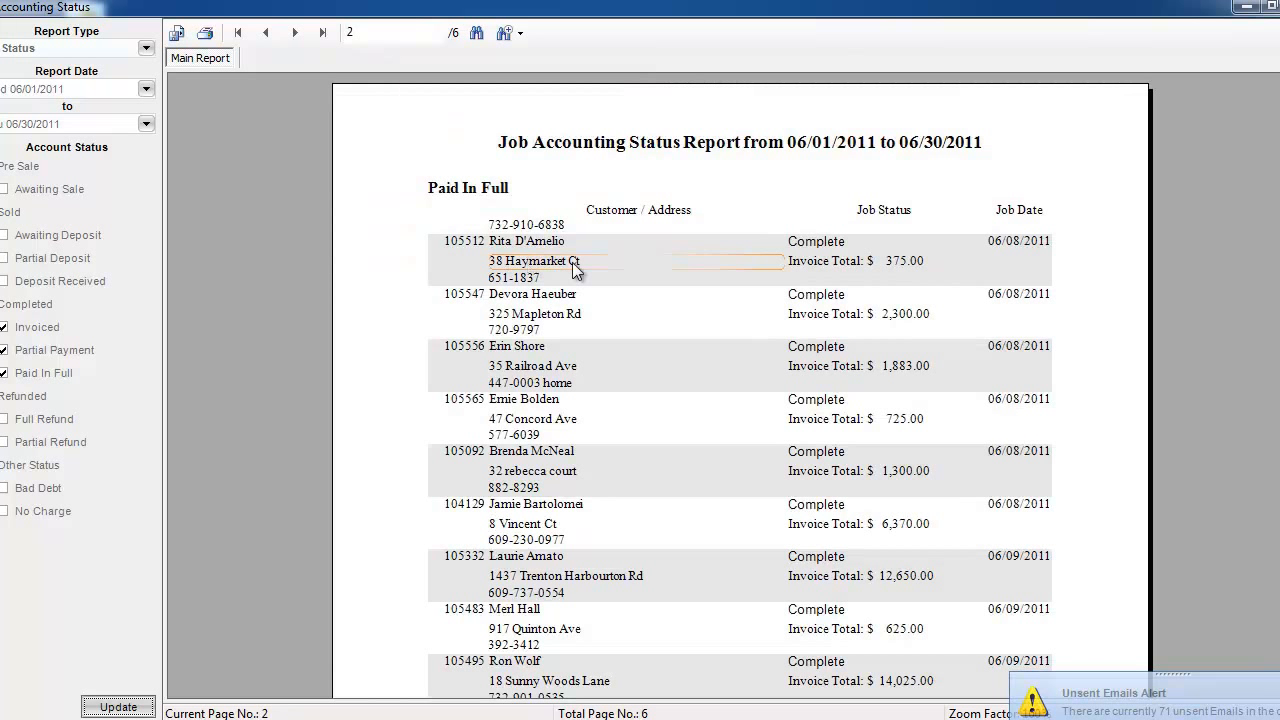
{"action": "left_click", "coordinate": [296, 38]}
{"action": "left_click", "coordinate": [296, 38]}
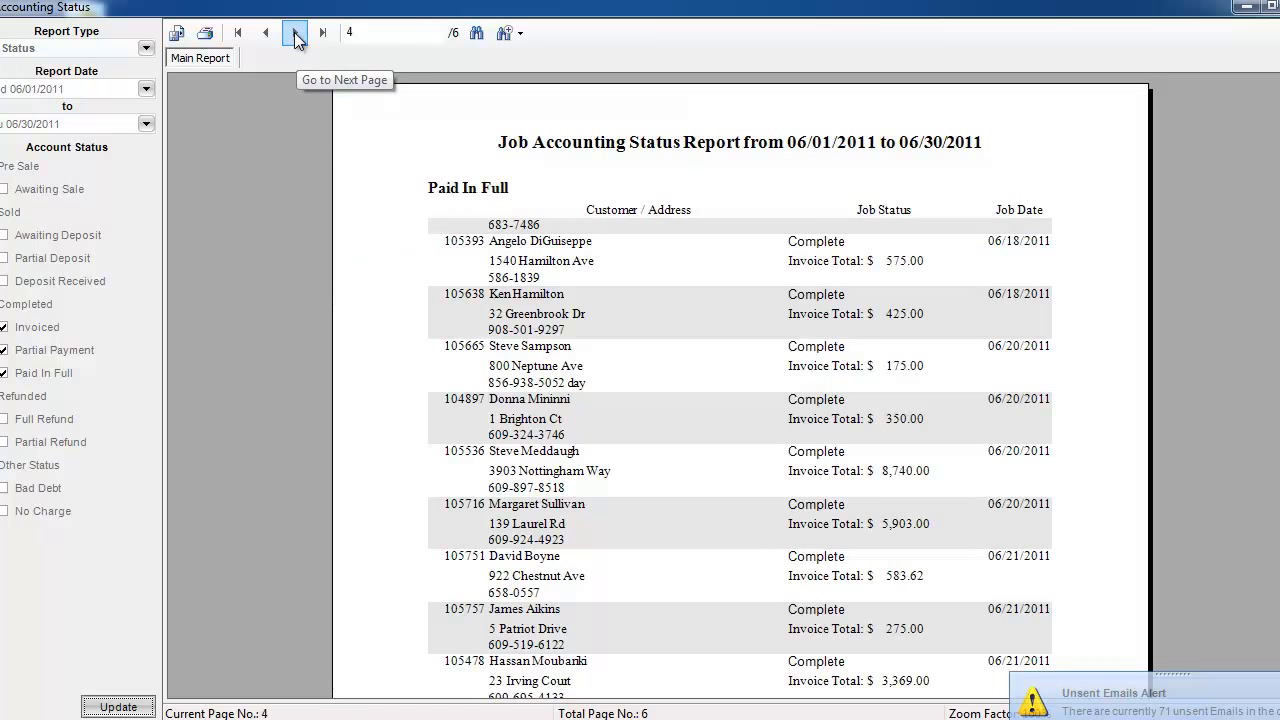
{"action": "left_click", "coordinate": [296, 38]}
{"action": "left_click", "coordinate": [296, 36]}
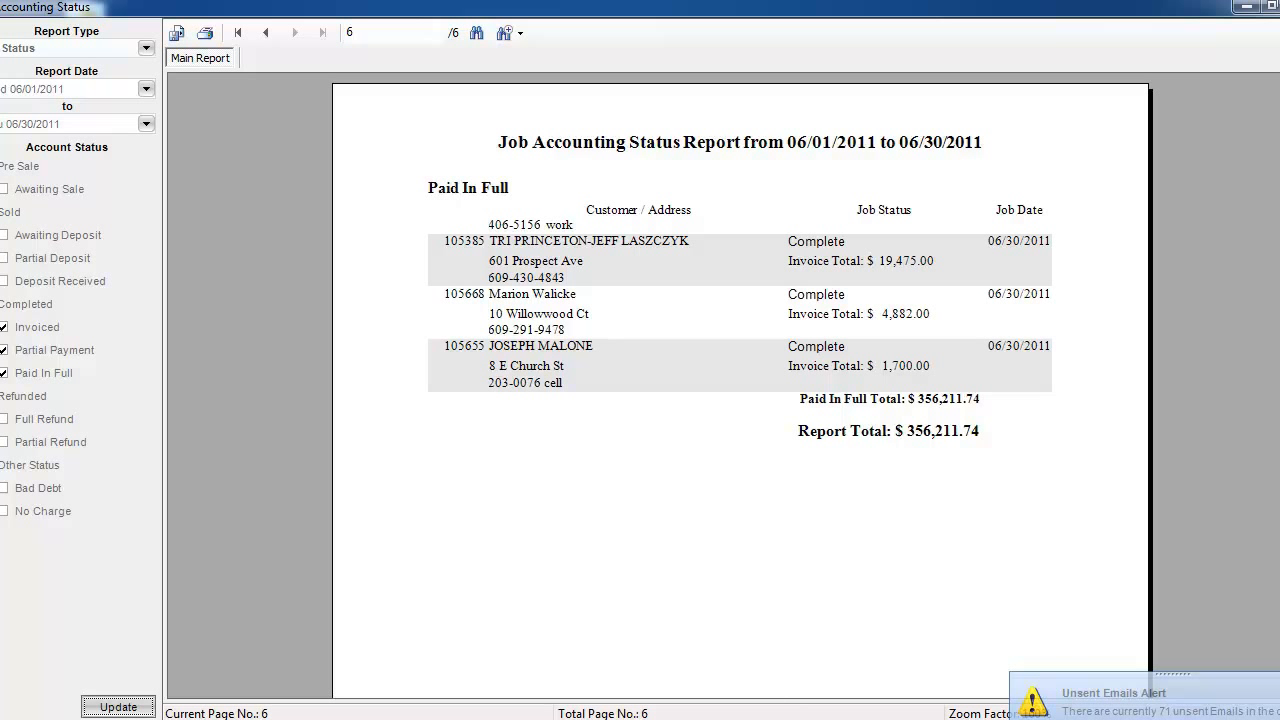
{"action": "left_click", "coordinate": [800, 433]}
Switch the report type to By Salesman, Status and update the report.
{"action": "left_click", "coordinate": [147, 48]}
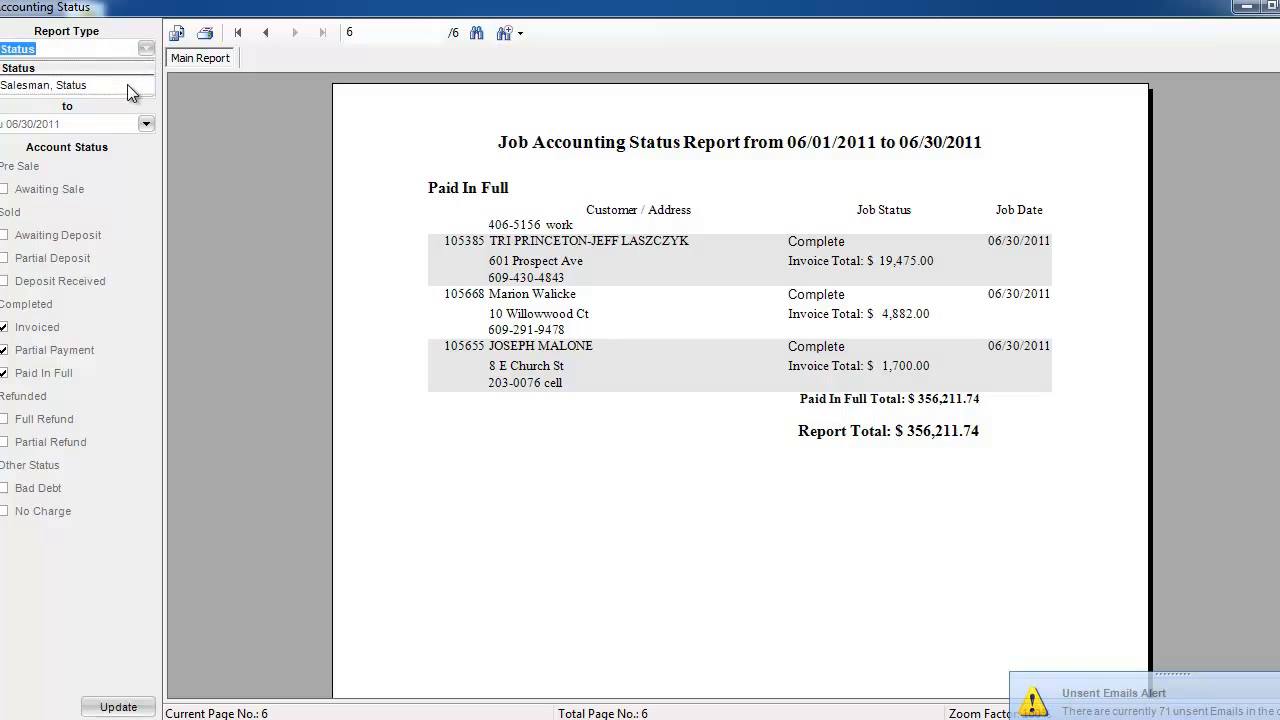
{"action": "left_click", "coordinate": [125, 91]}
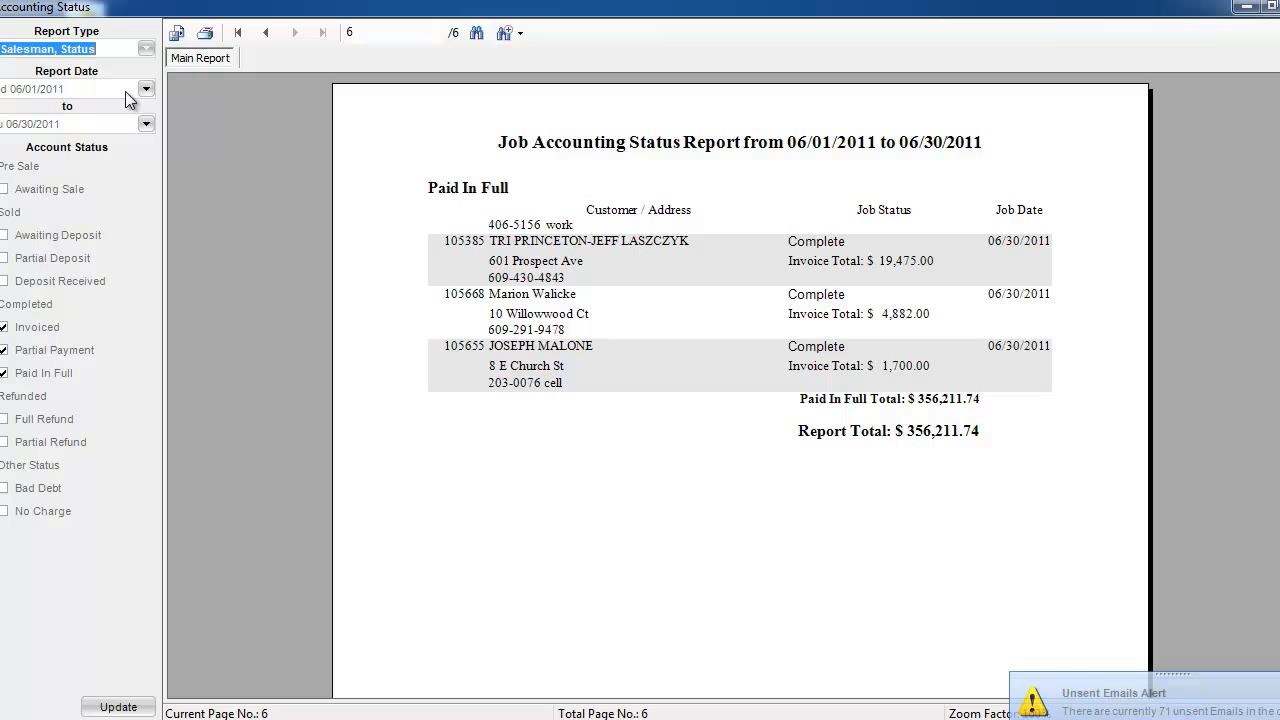
{"action": "left_click", "coordinate": [127, 707]}
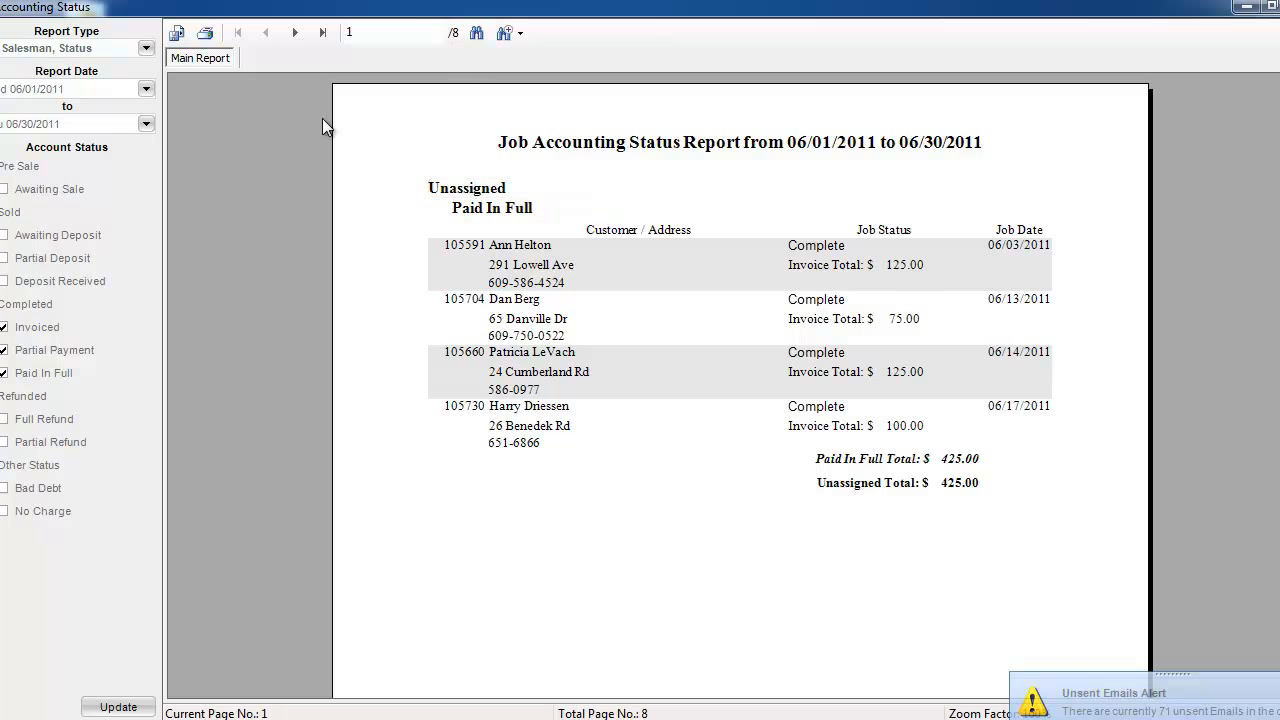
Page through the by-salesman report to its last page and close the report window.
{"action": "left_click", "coordinate": [296, 34]}
{"action": "left_click", "coordinate": [296, 34]}
{"action": "left_click", "coordinate": [296, 34]}
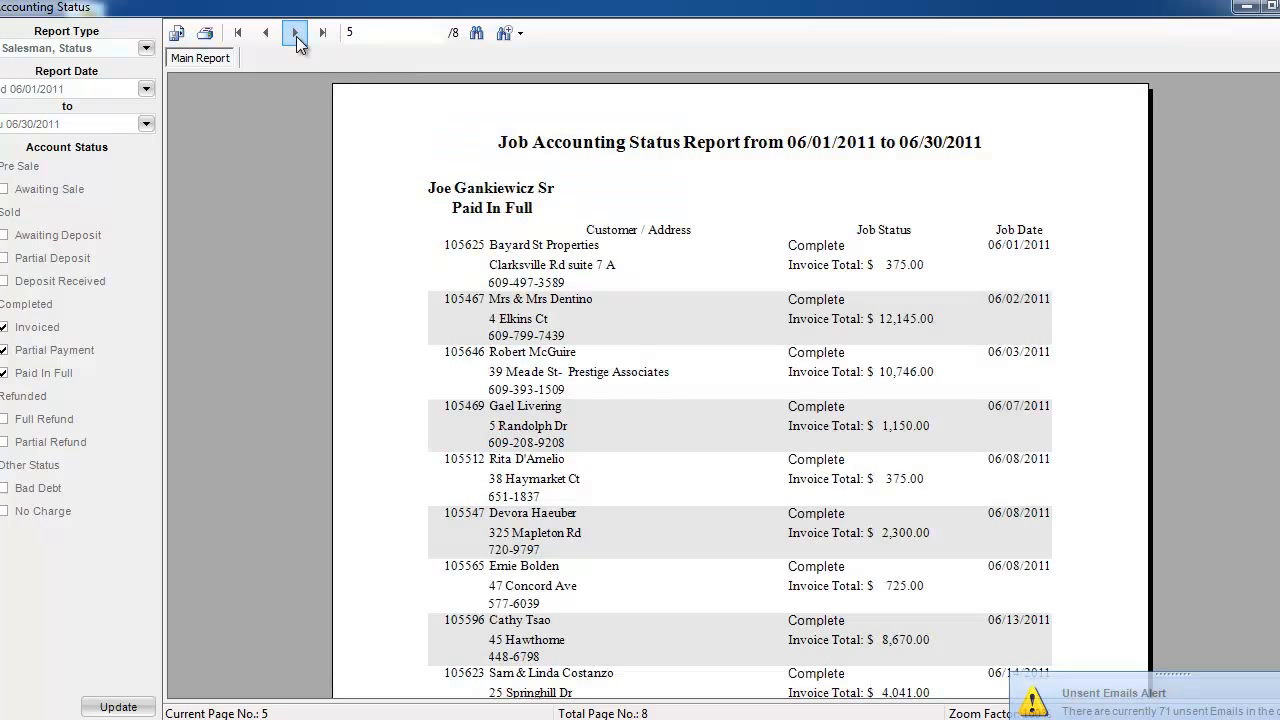
{"action": "left_click", "coordinate": [295, 33]}
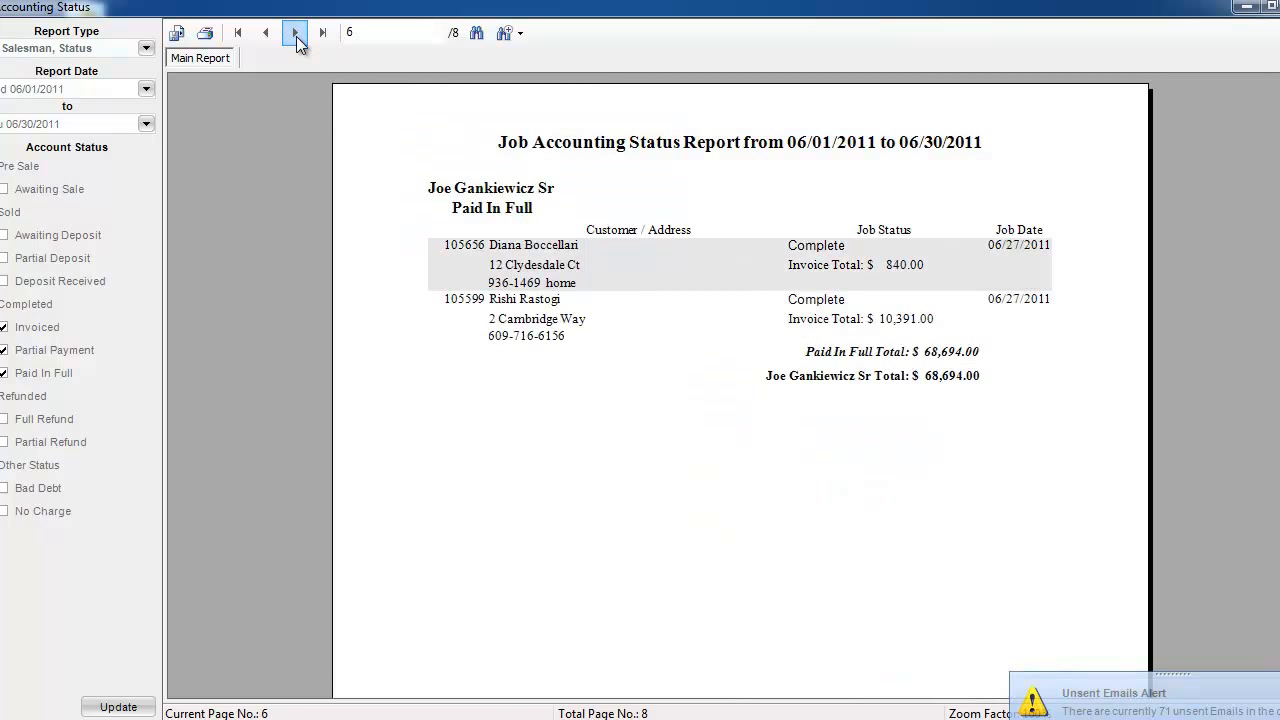
{"action": "left_click", "coordinate": [295, 33]}
{"action": "left_click", "coordinate": [295, 33]}
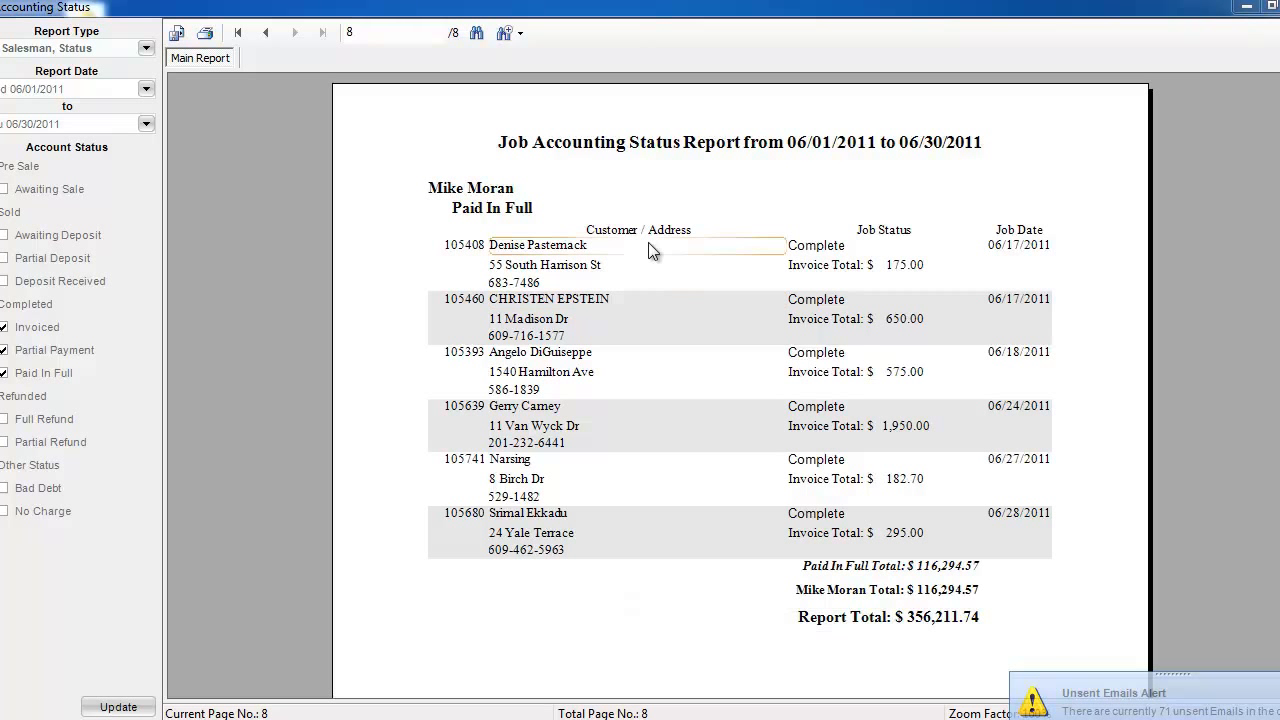
{"action": "left_click", "coordinate": [1271, 12]}
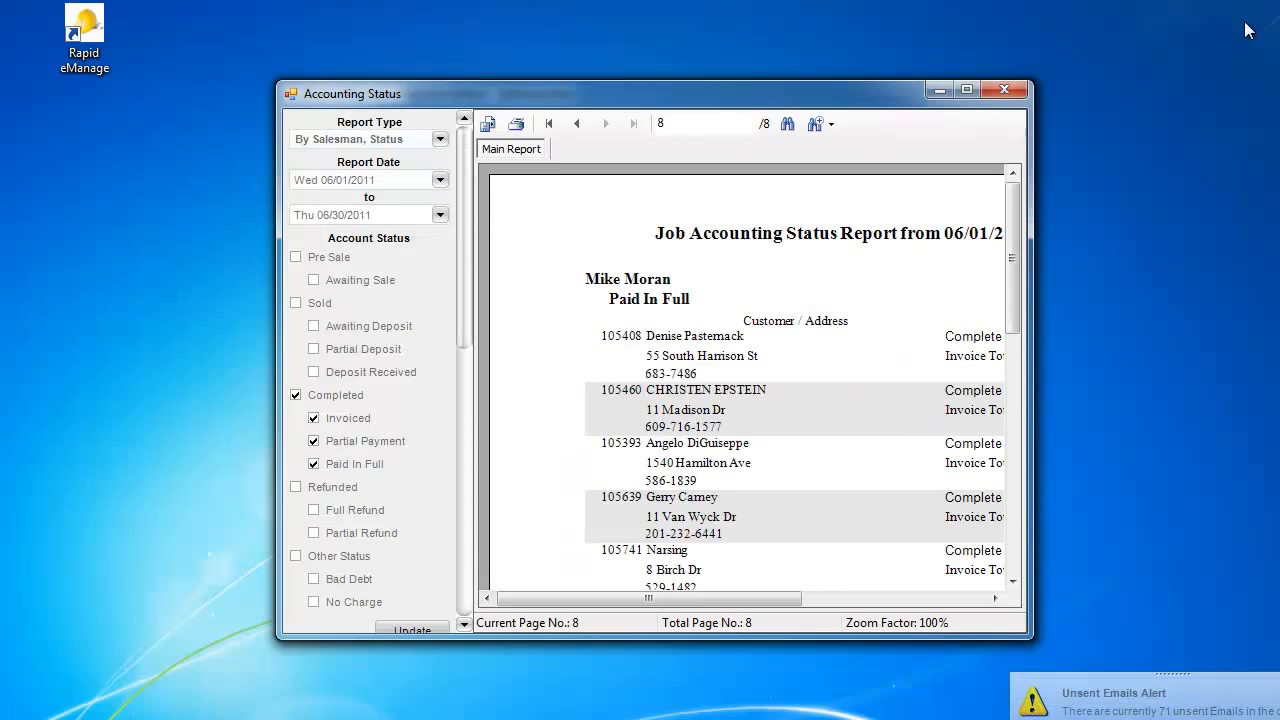
{"action": "left_click", "coordinate": [1001, 88]}
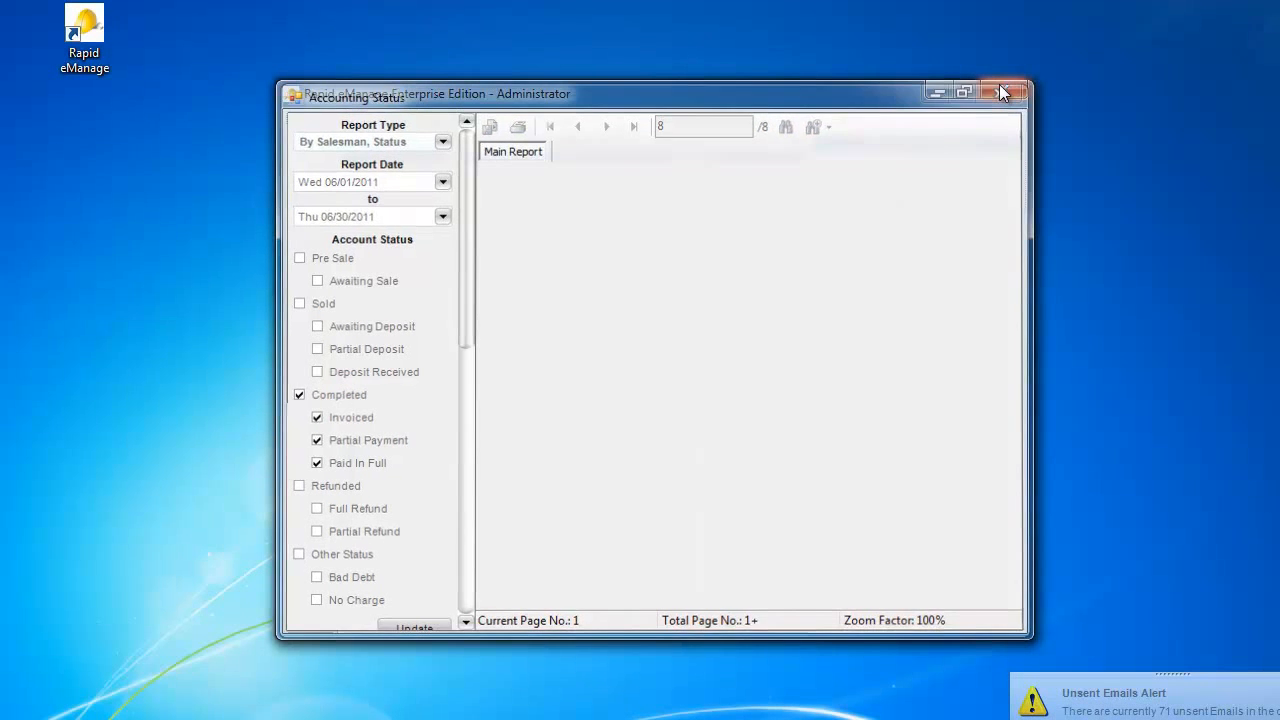
Open the Accounts Receivable Aging report, set its report date to 06/01/2011, and generate it.
{"action": "left_click", "coordinate": [557, 122]}
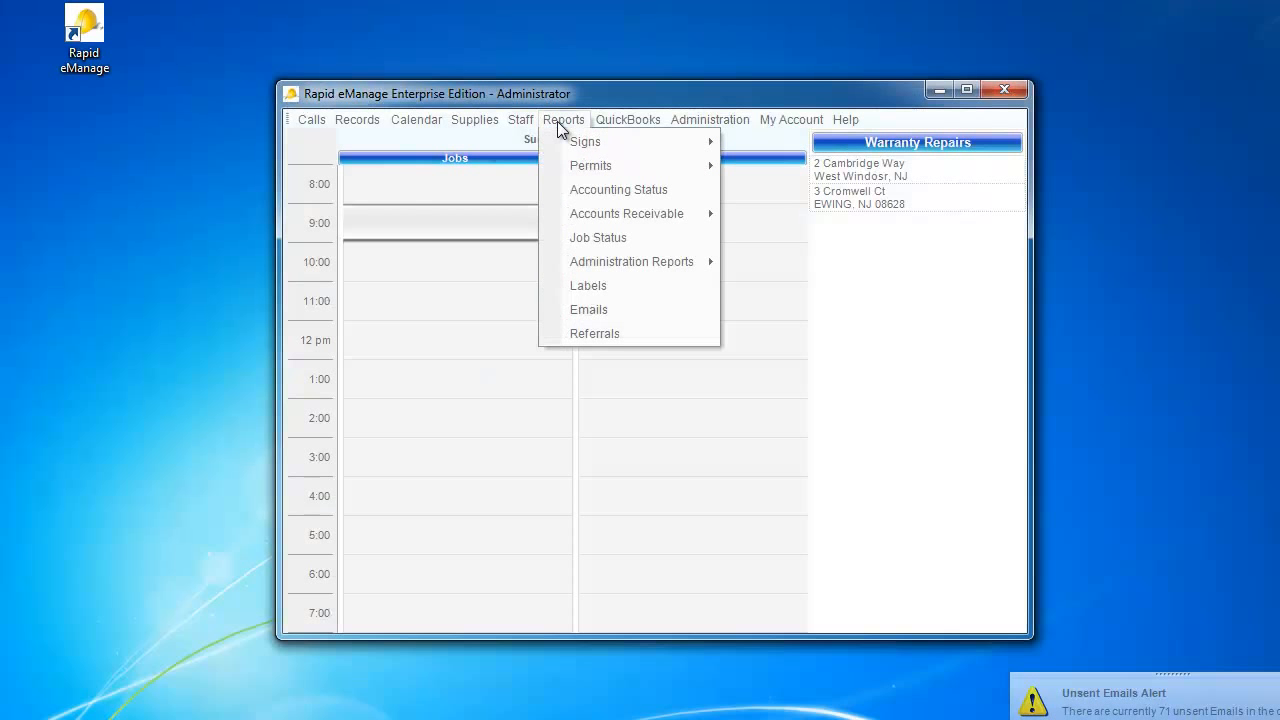
{"action": "mouse_move", "coordinate": [585, 220]}
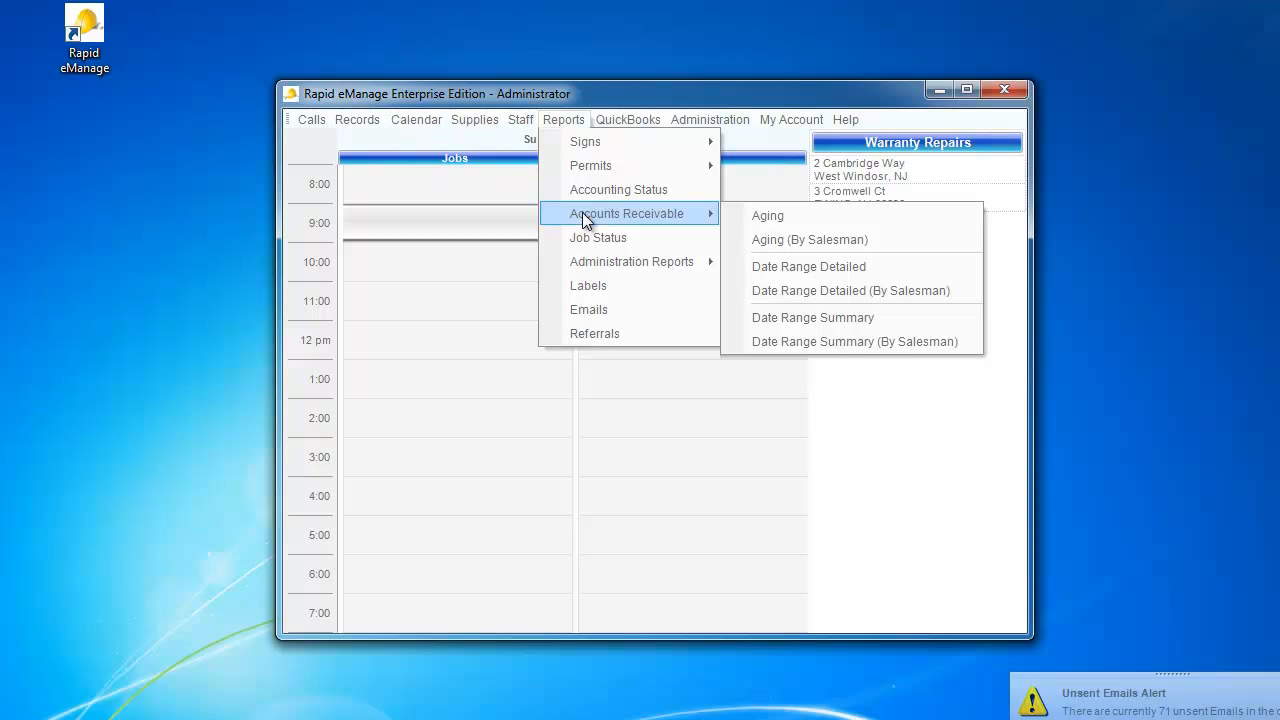
{"action": "left_click", "coordinate": [770, 225]}
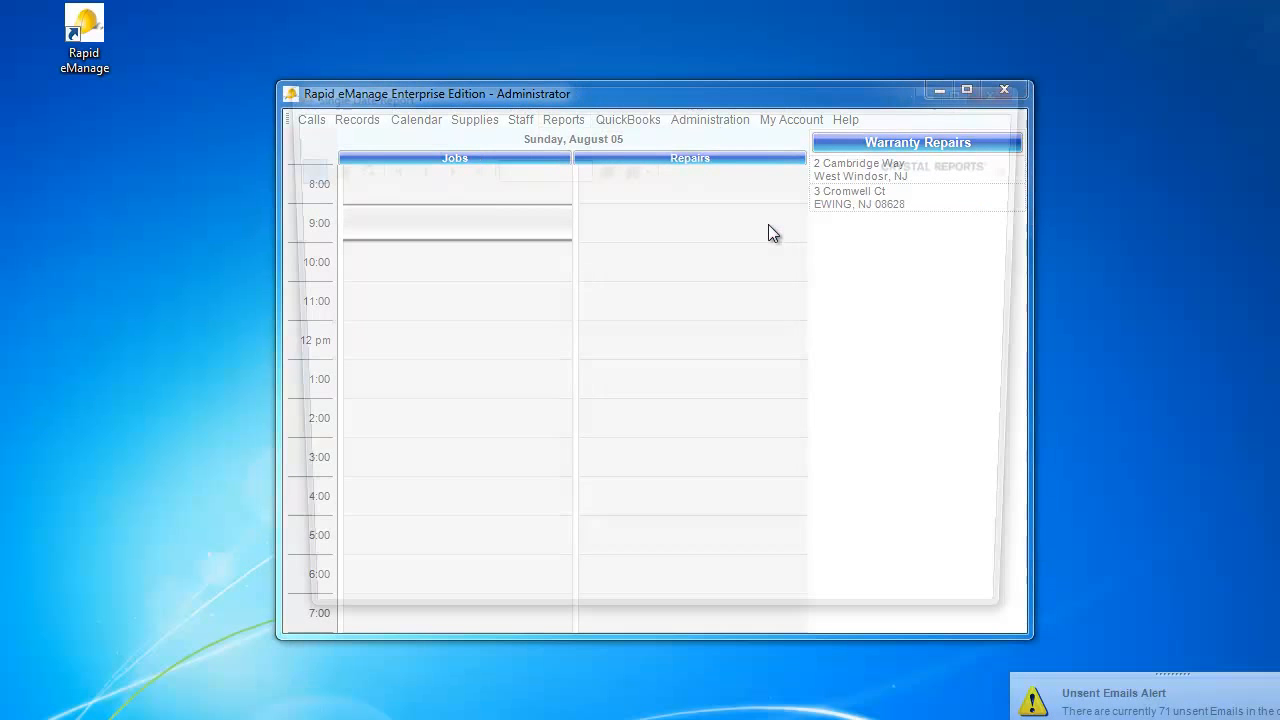
{"action": "left_click", "coordinate": [724, 133]}
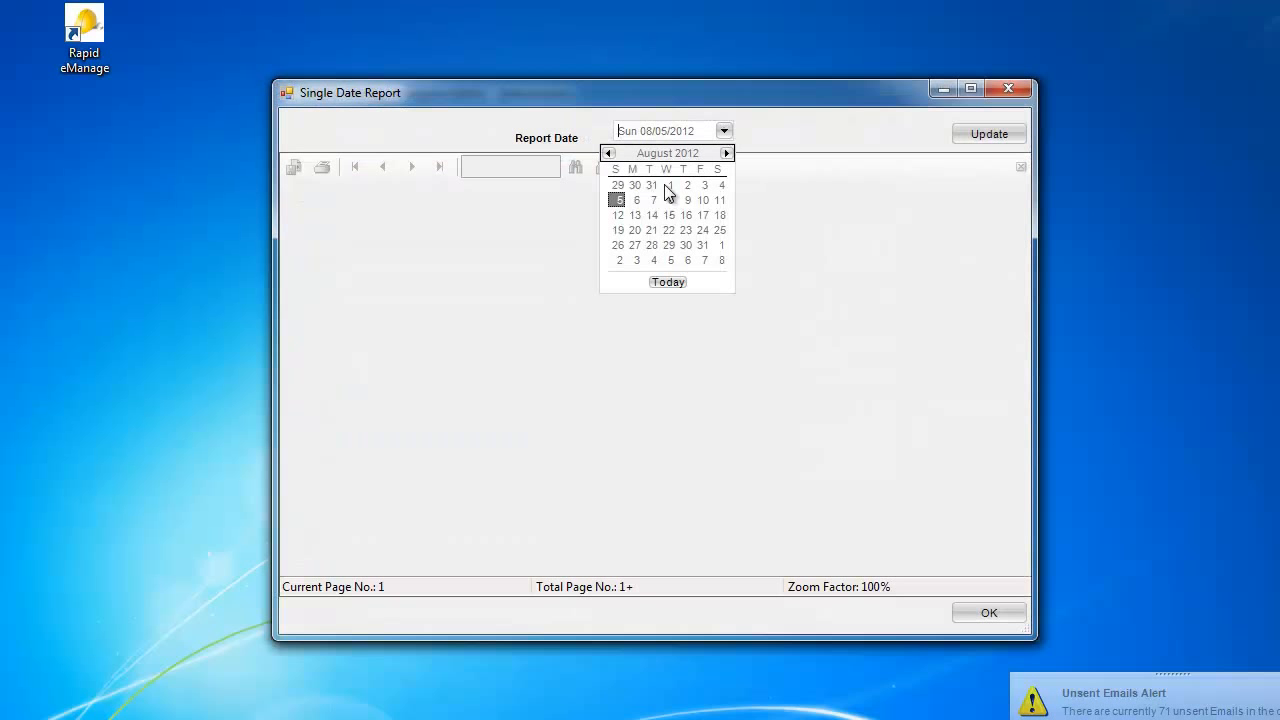
{"action": "left_click", "coordinate": [608, 154]}
{"action": "left_click", "coordinate": [608, 154]}
{"action": "left_click", "coordinate": [608, 154]}
{"action": "left_click", "coordinate": [608, 154]}
{"action": "left_click", "coordinate": [608, 154]}
{"action": "left_click", "coordinate": [608, 154]}
{"action": "left_click", "coordinate": [608, 154]}
{"action": "left_click", "coordinate": [608, 154]}
{"action": "left_click", "coordinate": [608, 154]}
{"action": "left_click", "coordinate": [608, 154]}
{"action": "left_click", "coordinate": [608, 154]}
{"action": "left_click", "coordinate": [608, 154]}
{"action": "left_click", "coordinate": [608, 154]}
{"action": "left_click", "coordinate": [608, 154]}
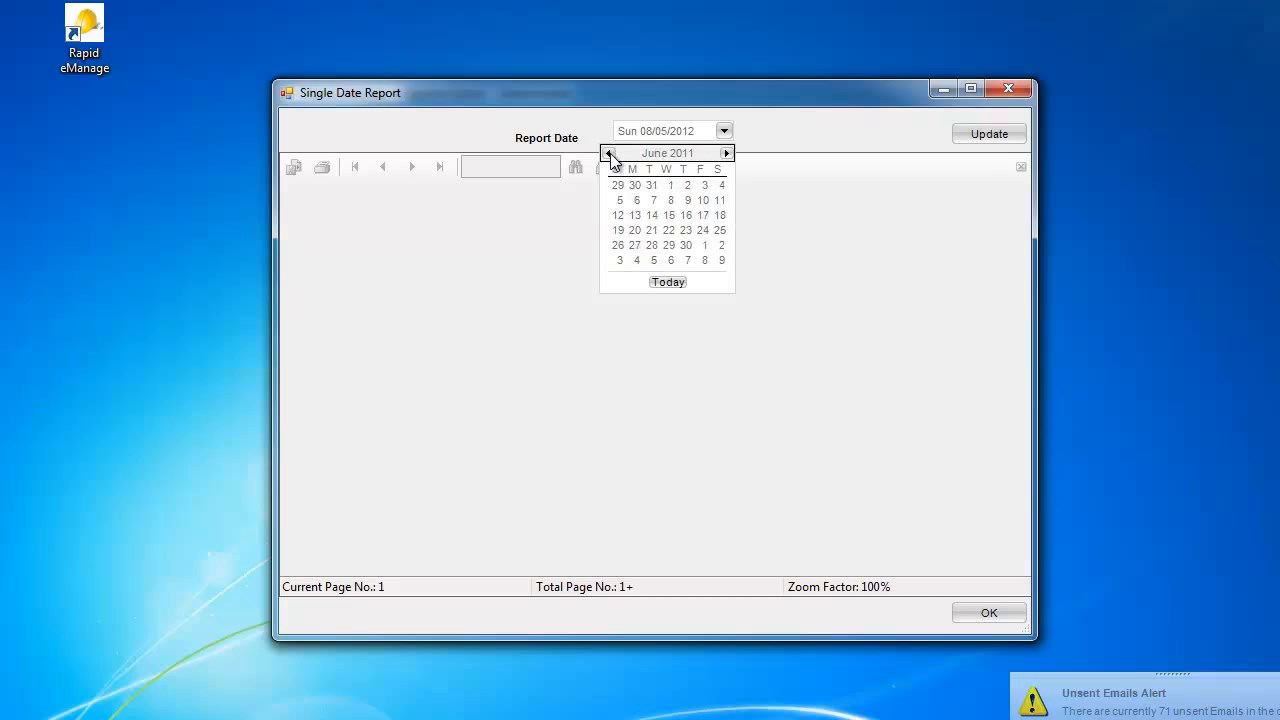
{"action": "left_click", "coordinate": [673, 185]}
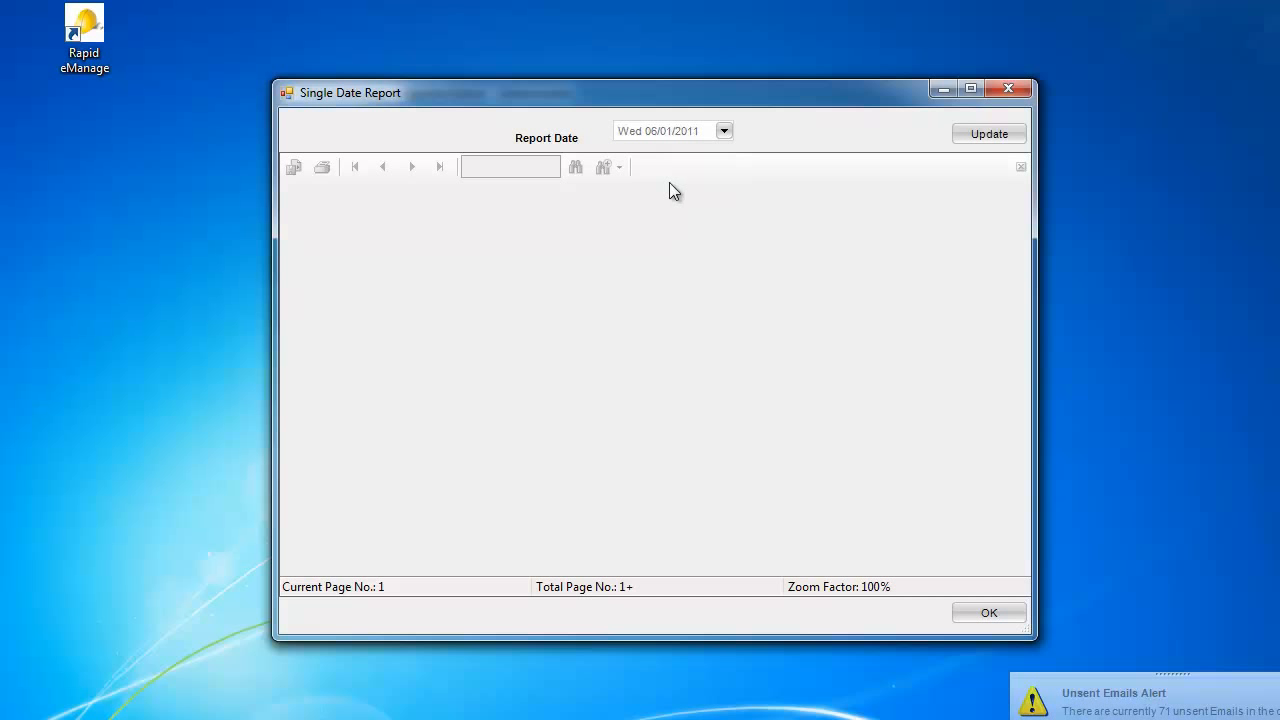
{"action": "left_click", "coordinate": [969, 136]}
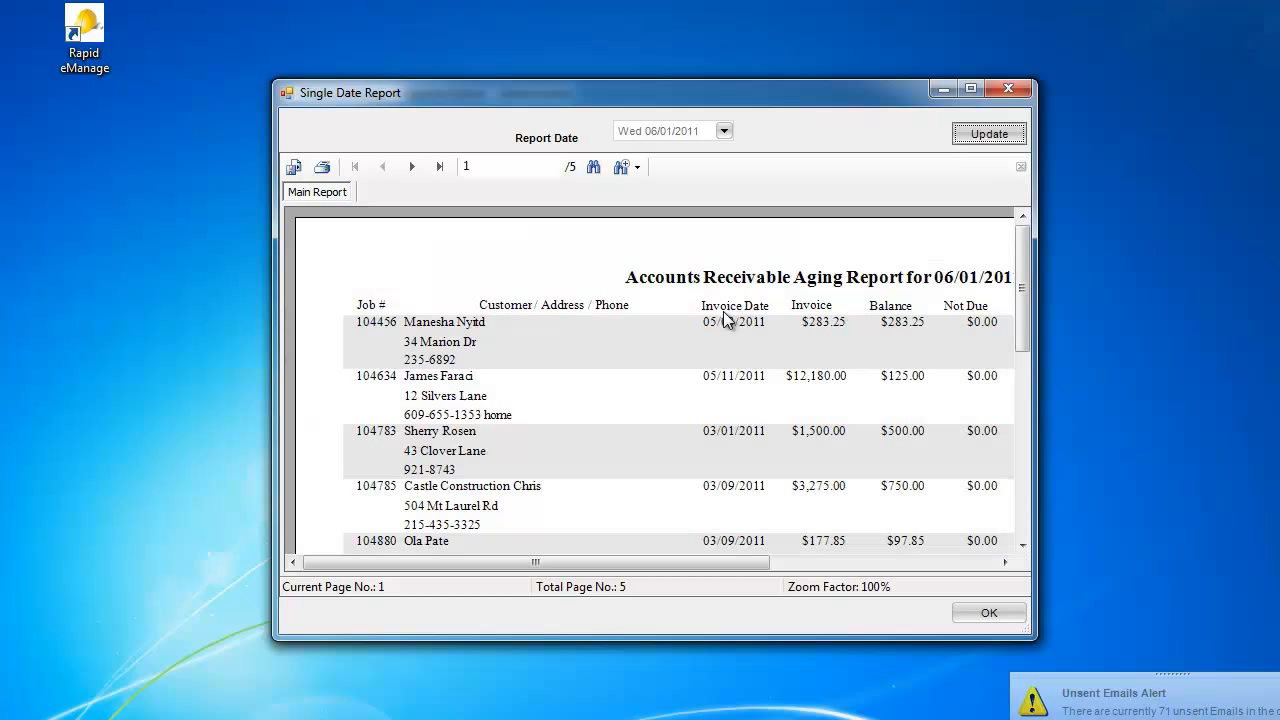
{"action": "left_click", "coordinate": [970, 95]}
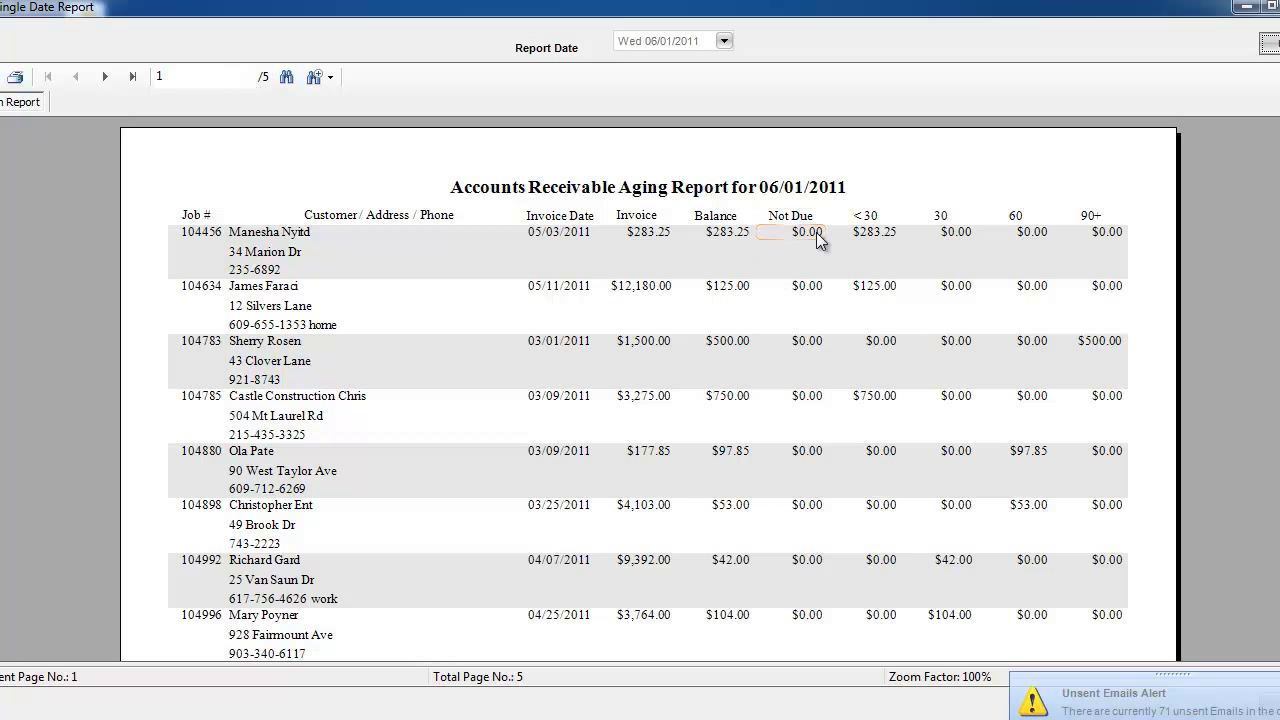
Page through the Accounts Receivable Aging report to its last page and close the report window.
{"action": "left_click", "coordinate": [105, 78]}
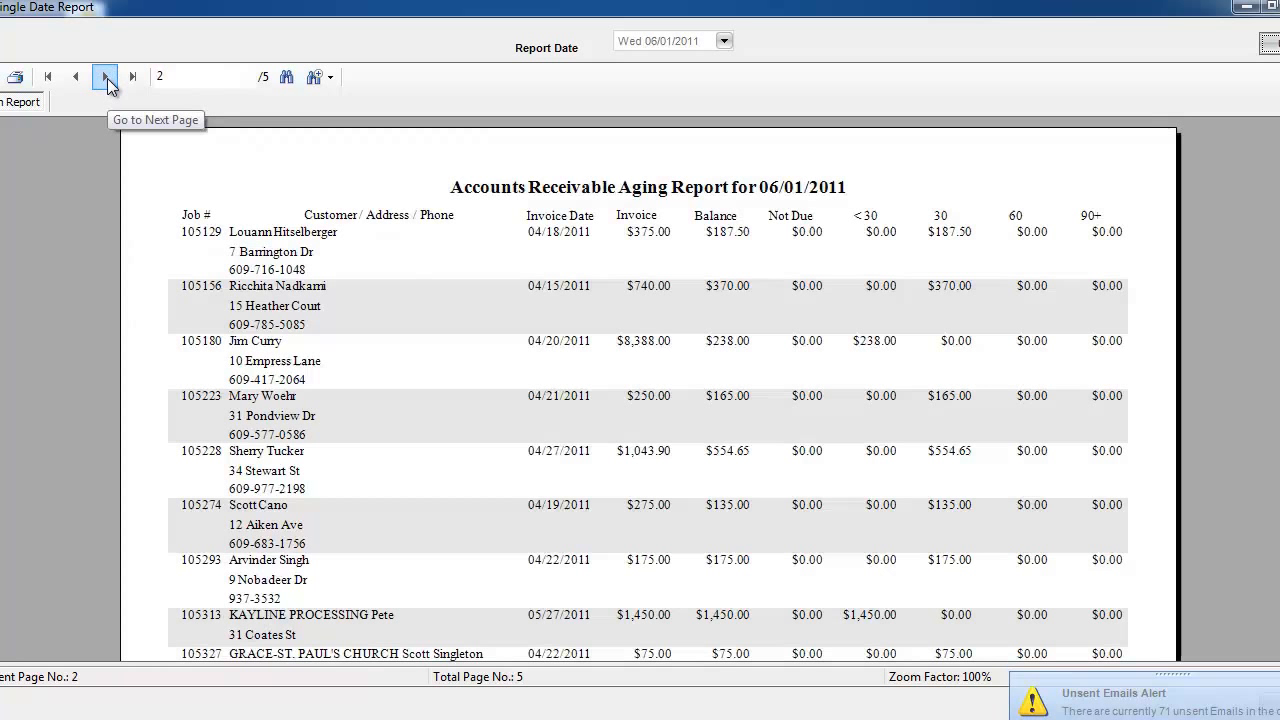
{"action": "left_click", "coordinate": [105, 78]}
{"action": "left_click", "coordinate": [106, 78]}
{"action": "left_click", "coordinate": [106, 78]}
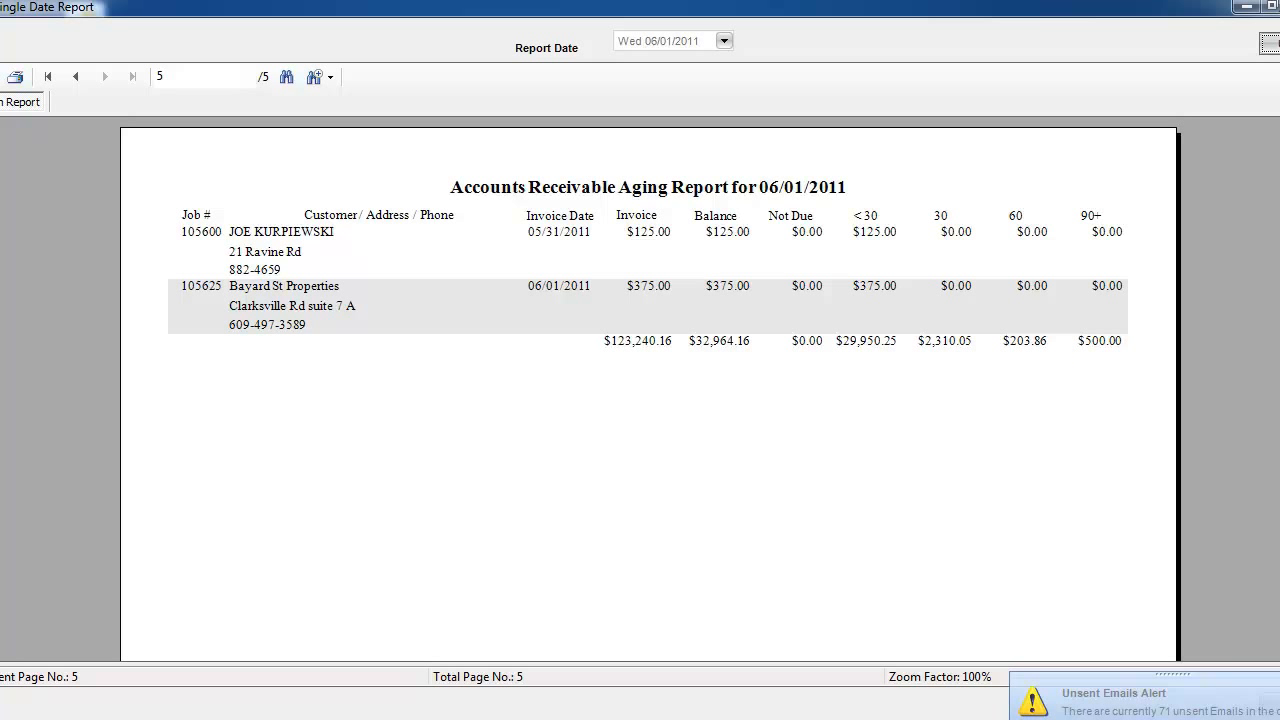
{"action": "left_click", "coordinate": [1271, 7]}
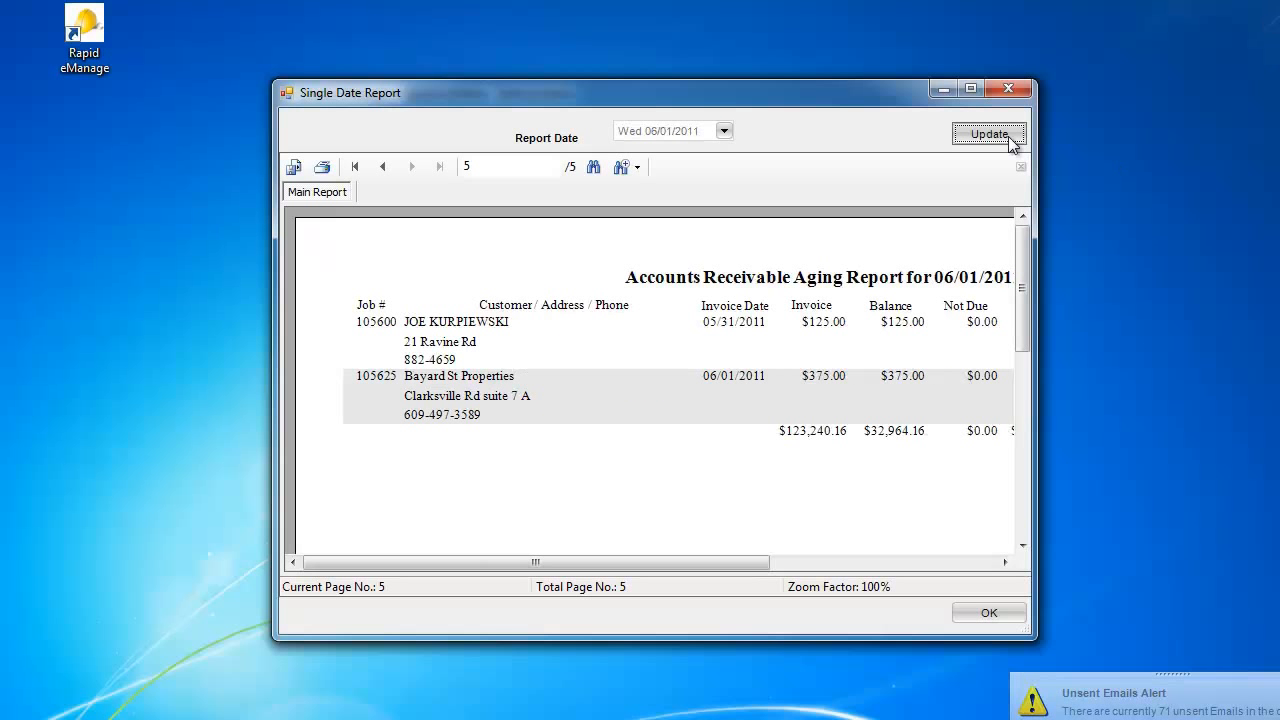
{"action": "left_click", "coordinate": [1008, 89]}
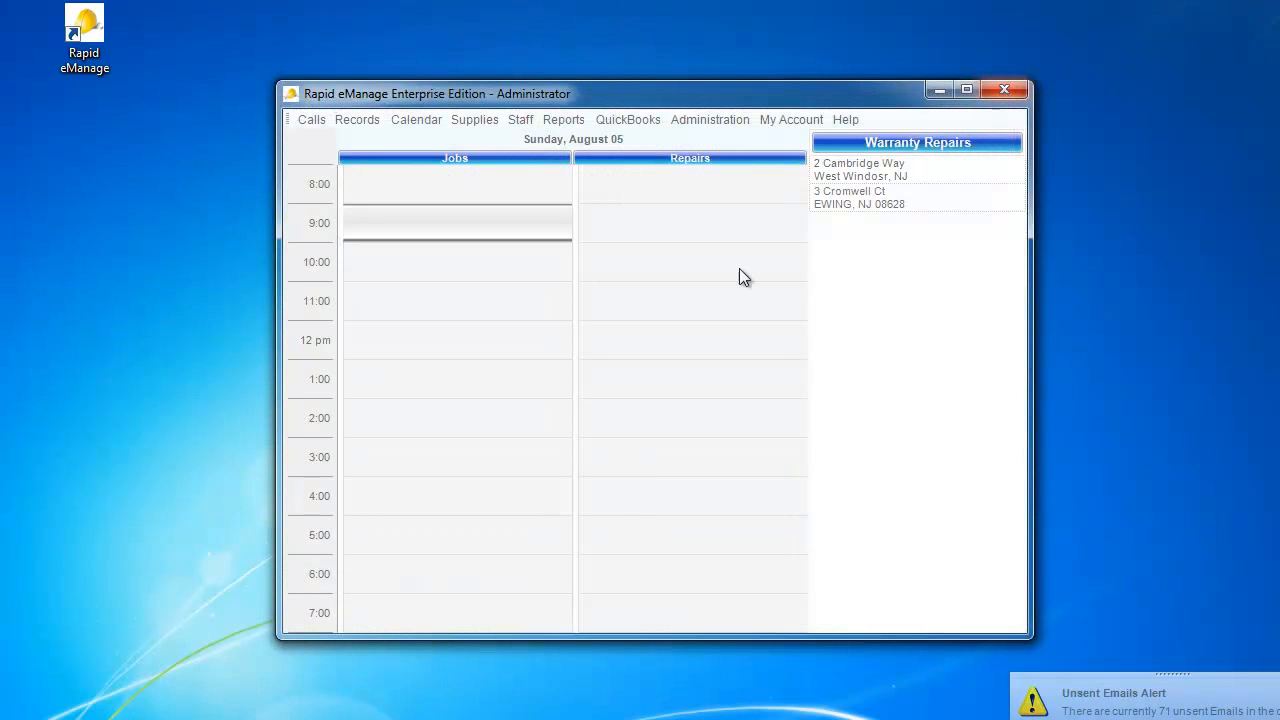
Open the Accounts Receivable Aging (By Salesman) report, set its report date to 06/01/2011, and generate it.
{"action": "left_click", "coordinate": [556, 118]}
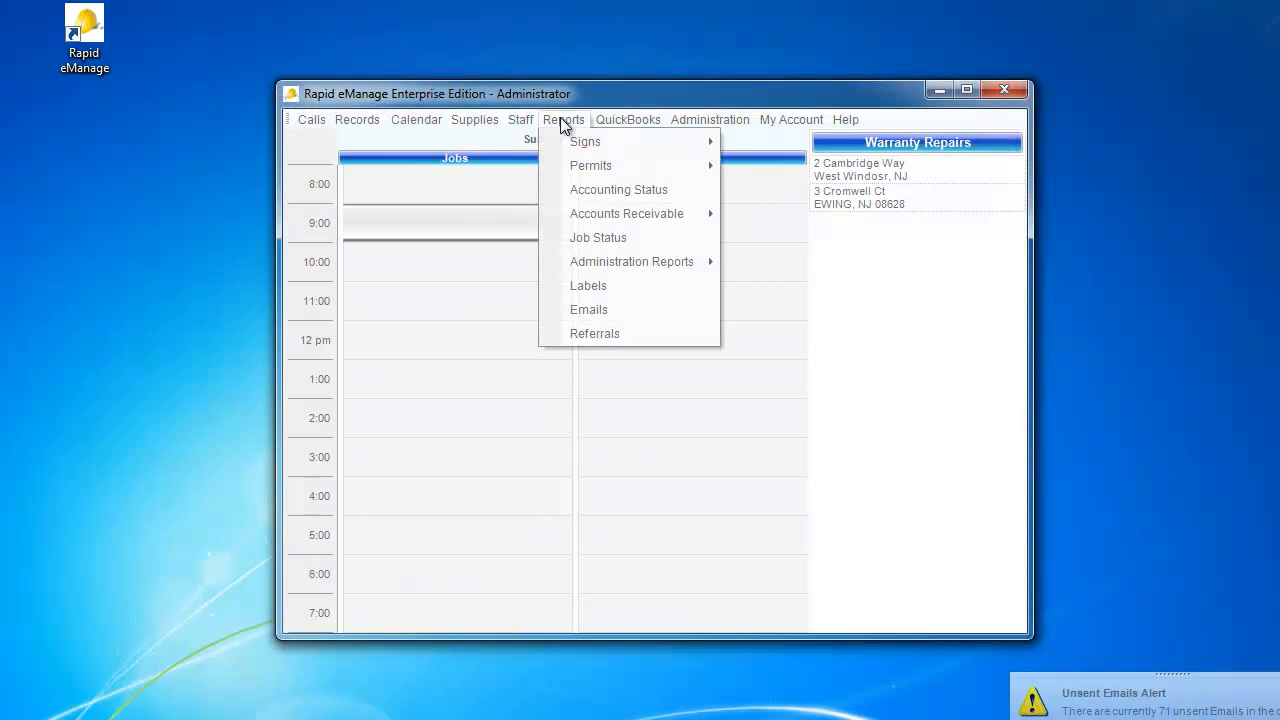
{"action": "mouse_move", "coordinate": [652, 214]}
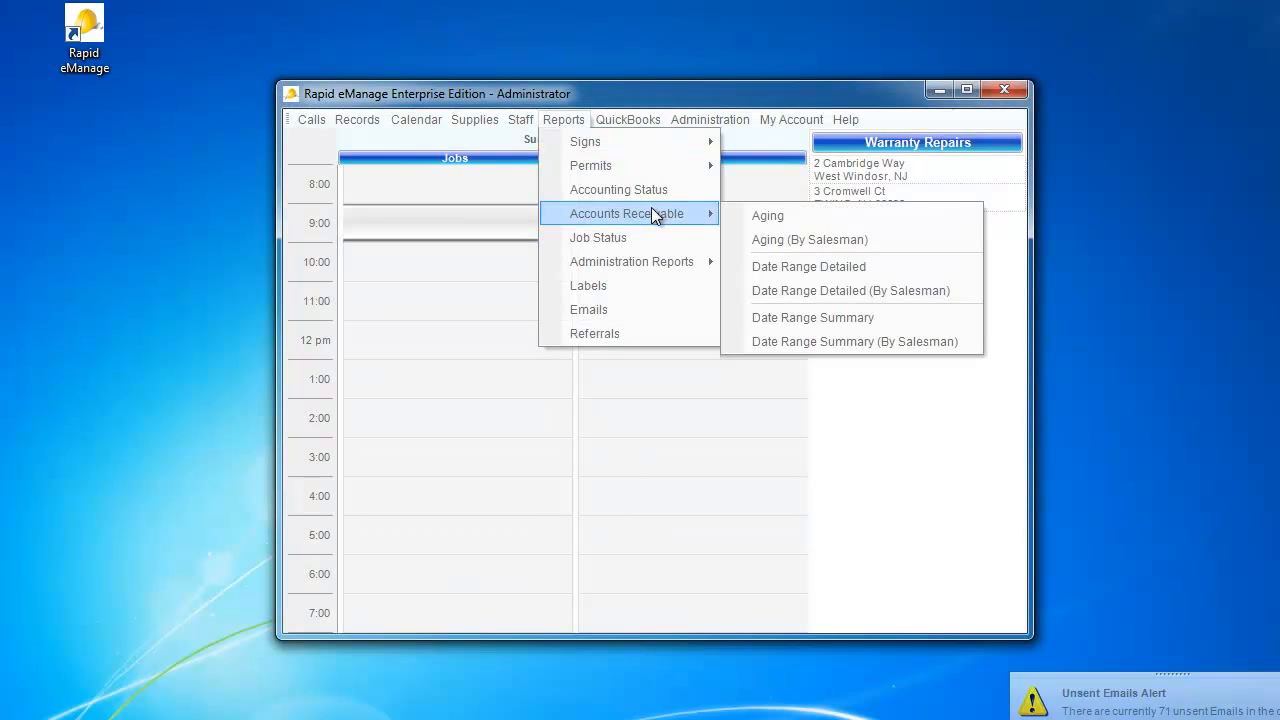
{"action": "left_click", "coordinate": [779, 241]}
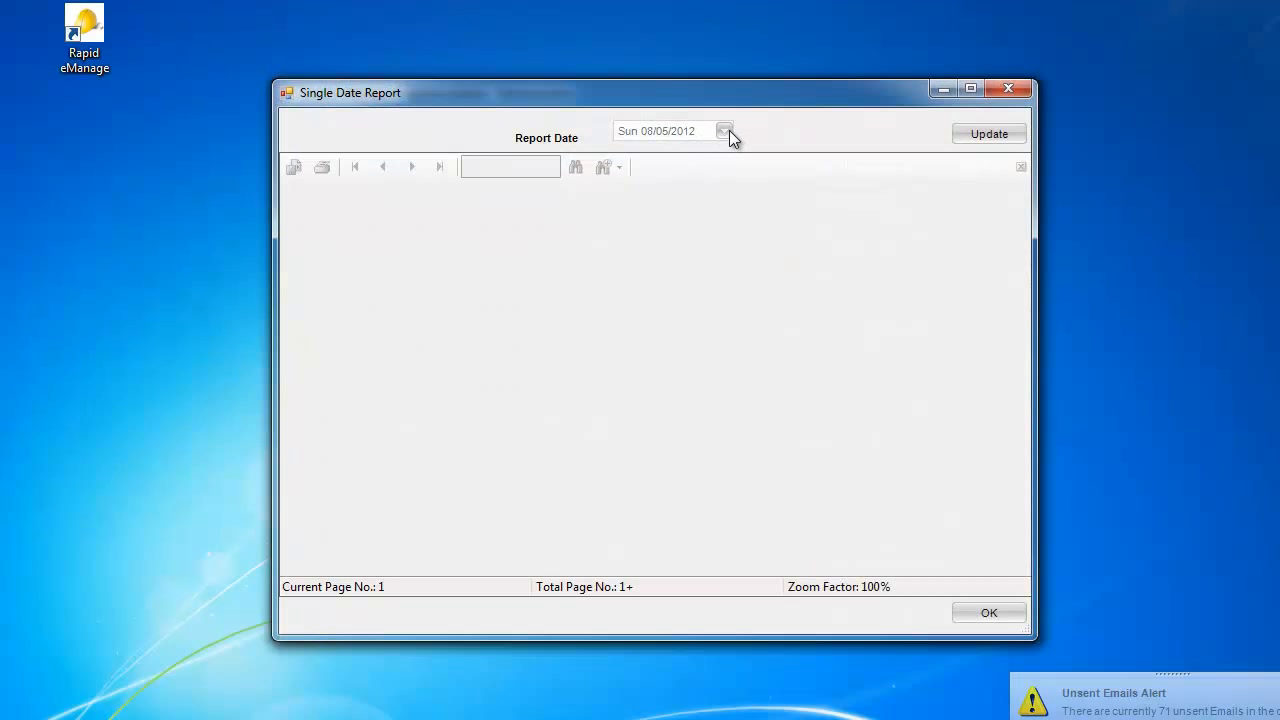
{"action": "left_click", "coordinate": [729, 130]}
{"action": "left_click", "coordinate": [607, 153]}
{"action": "left_click", "coordinate": [607, 153]}
{"action": "left_click", "coordinate": [607, 153]}
{"action": "left_click", "coordinate": [607, 153]}
{"action": "left_click", "coordinate": [607, 153]}
{"action": "left_click", "coordinate": [607, 153]}
{"action": "left_click", "coordinate": [607, 153]}
{"action": "left_click", "coordinate": [607, 153]}
{"action": "left_click", "coordinate": [607, 153]}
{"action": "left_click", "coordinate": [607, 153]}
{"action": "left_click", "coordinate": [607, 153]}
{"action": "left_click", "coordinate": [607, 153]}
{"action": "left_click", "coordinate": [607, 153]}
{"action": "left_click", "coordinate": [607, 153]}
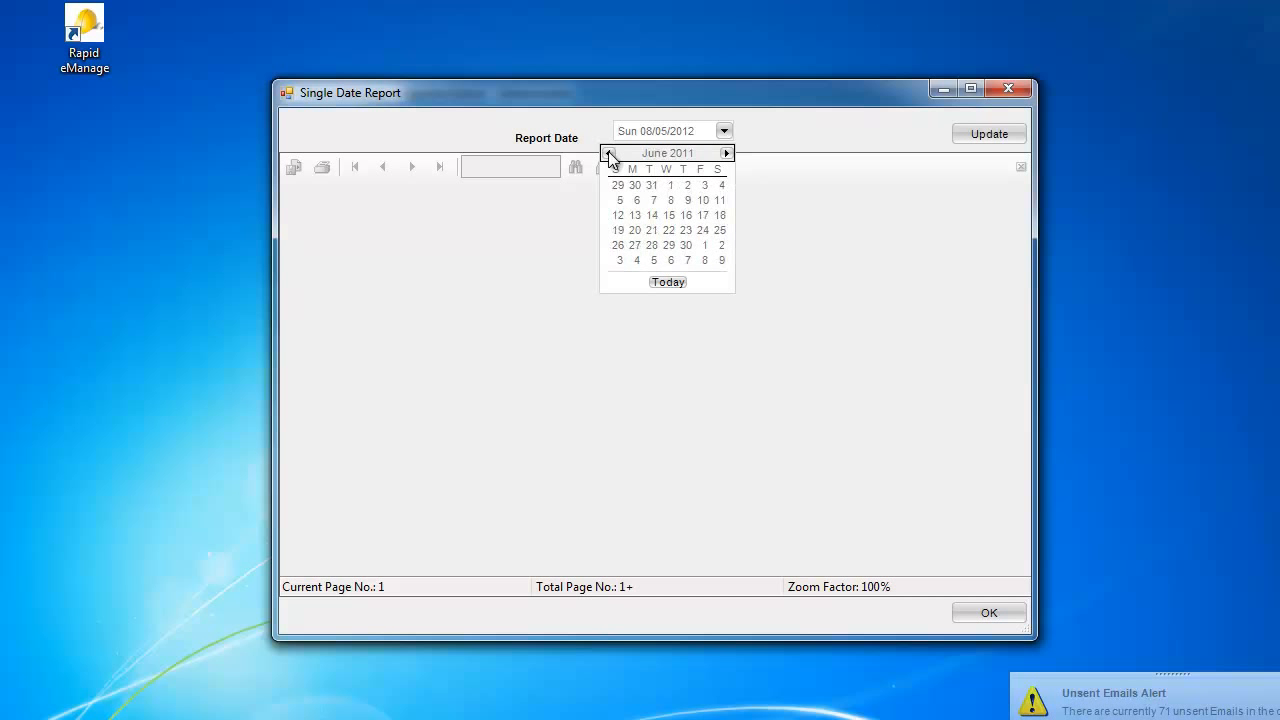
{"action": "left_click", "coordinate": [670, 185]}
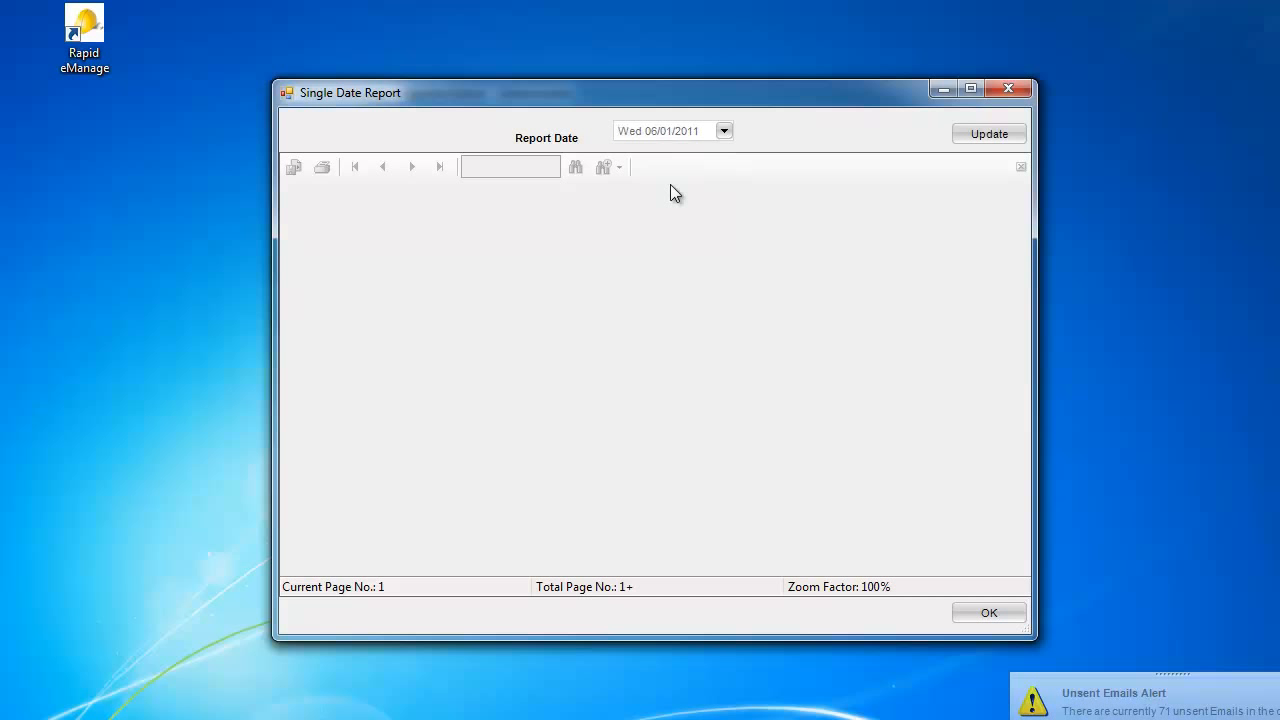
{"action": "left_click", "coordinate": [993, 132]}
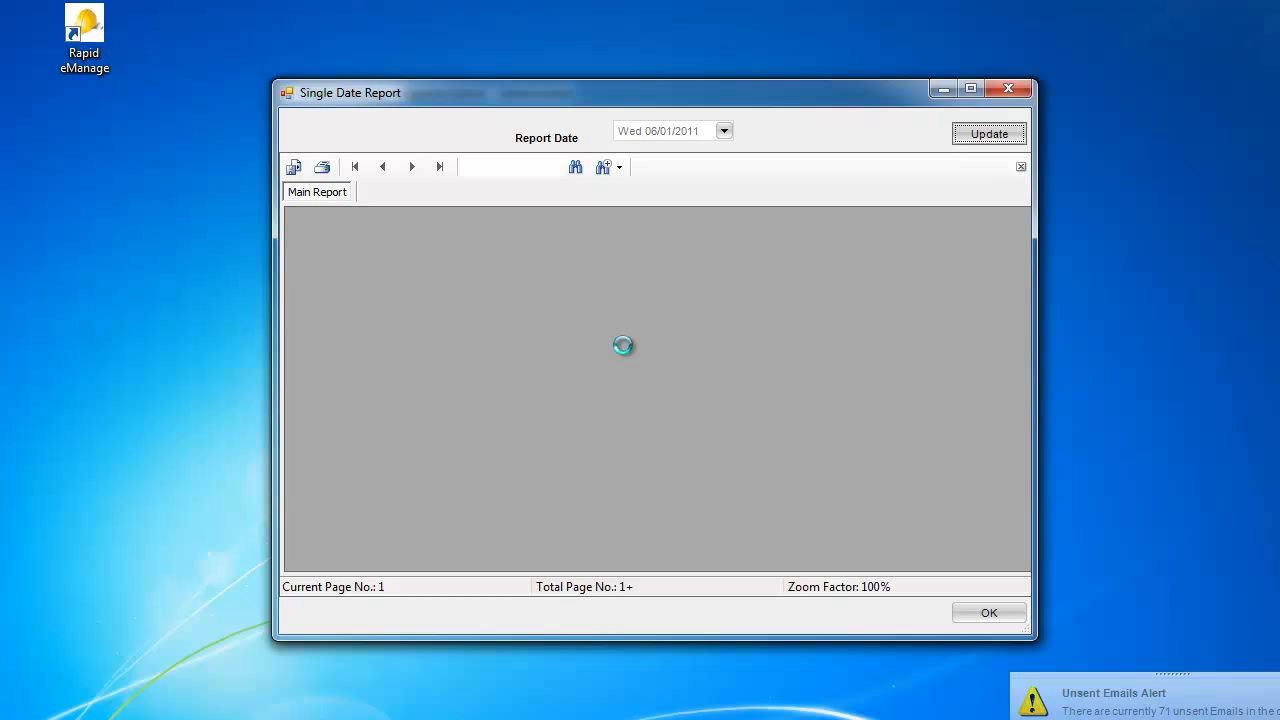
Maximize the by-salesman aging report, page through it, and close the report window.
{"action": "left_click", "coordinate": [972, 89]}
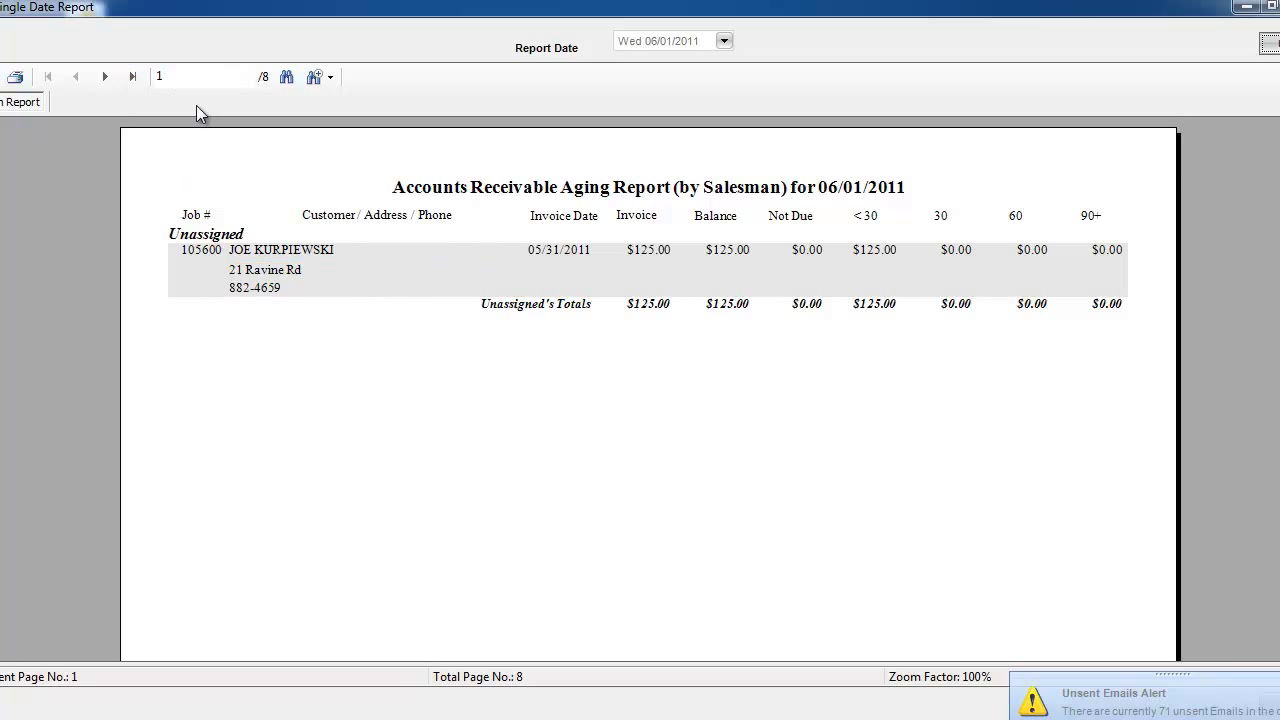
{"action": "left_click", "coordinate": [106, 77]}
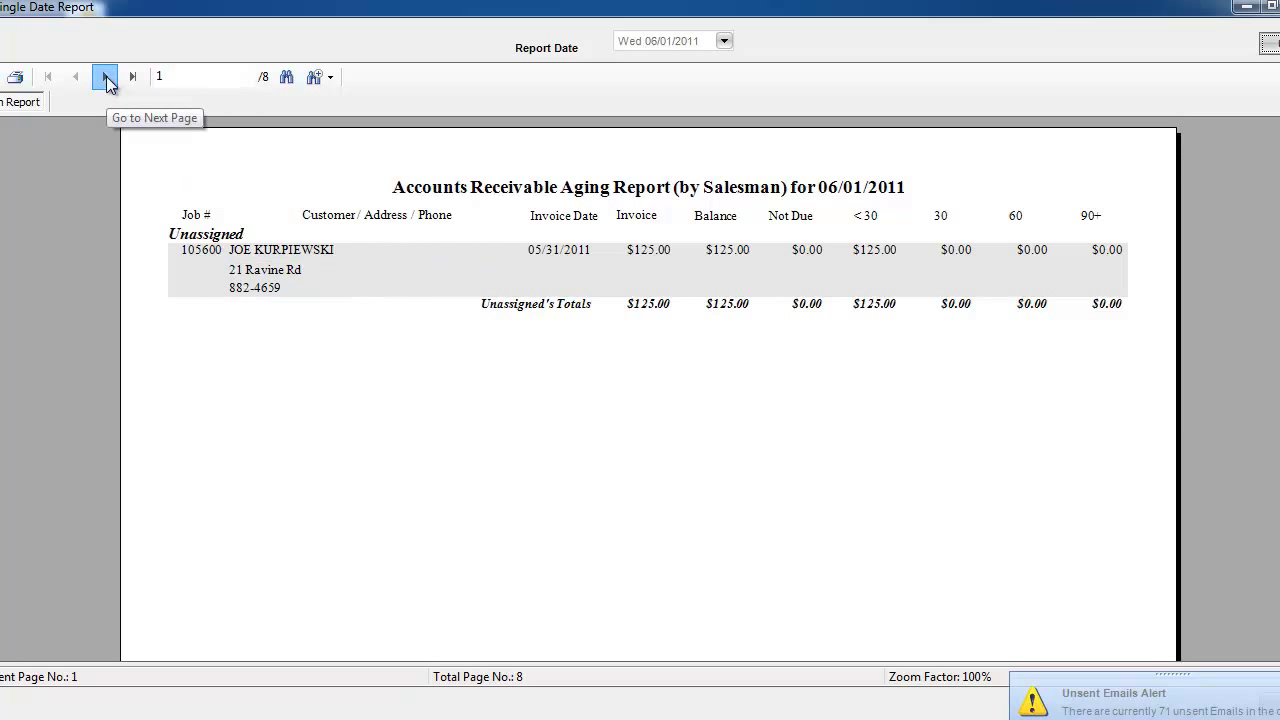
{"action": "left_click", "coordinate": [106, 77]}
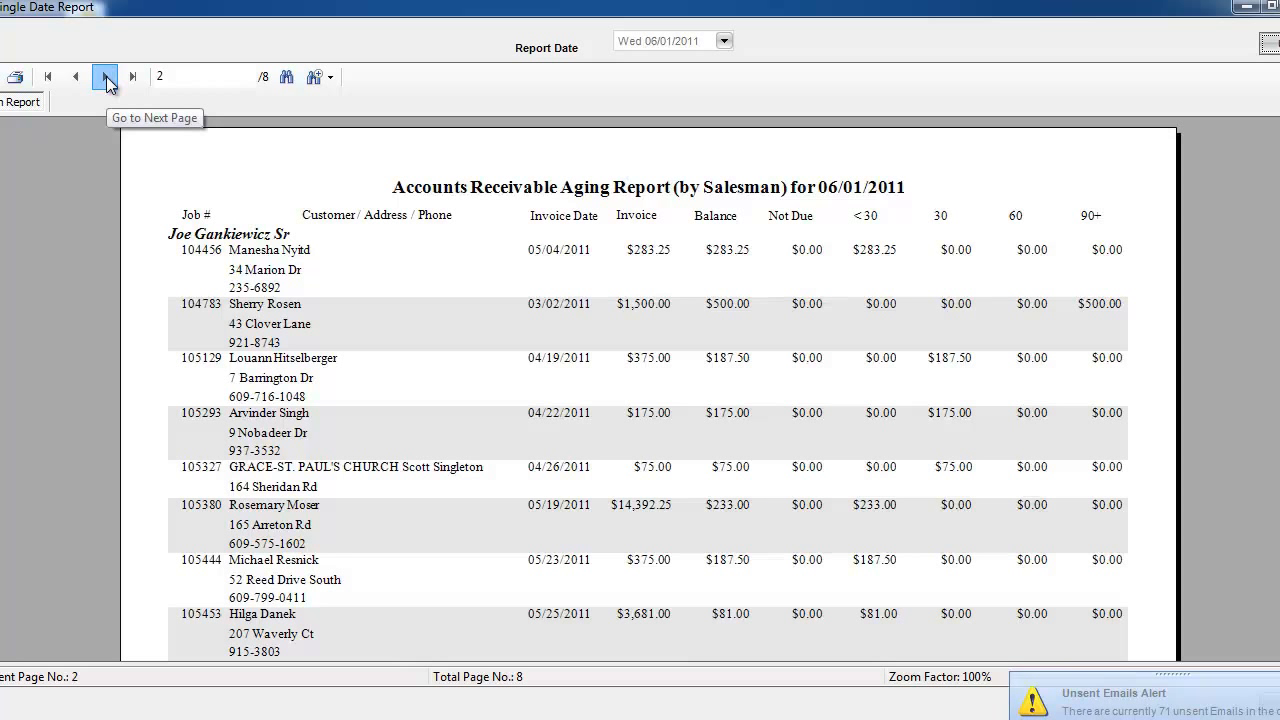
{"action": "left_click", "coordinate": [106, 77]}
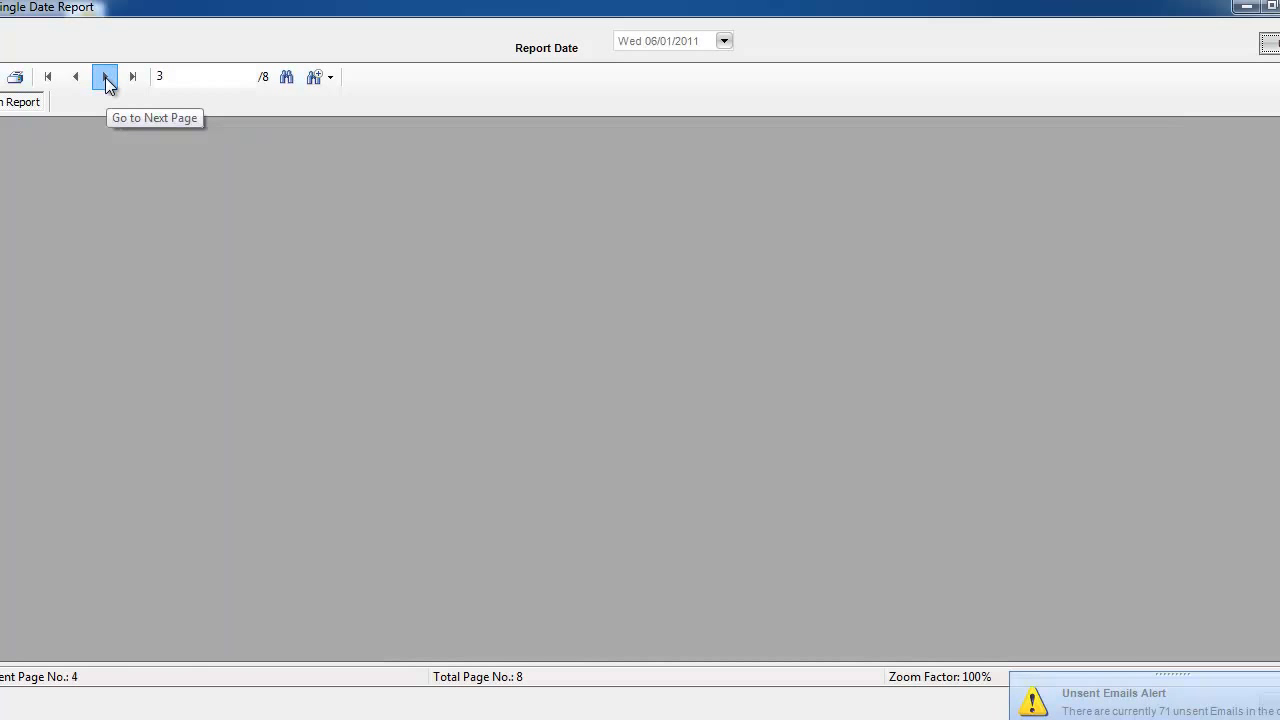
{"action": "left_click", "coordinate": [106, 77]}
{"action": "left_click", "coordinate": [106, 77]}
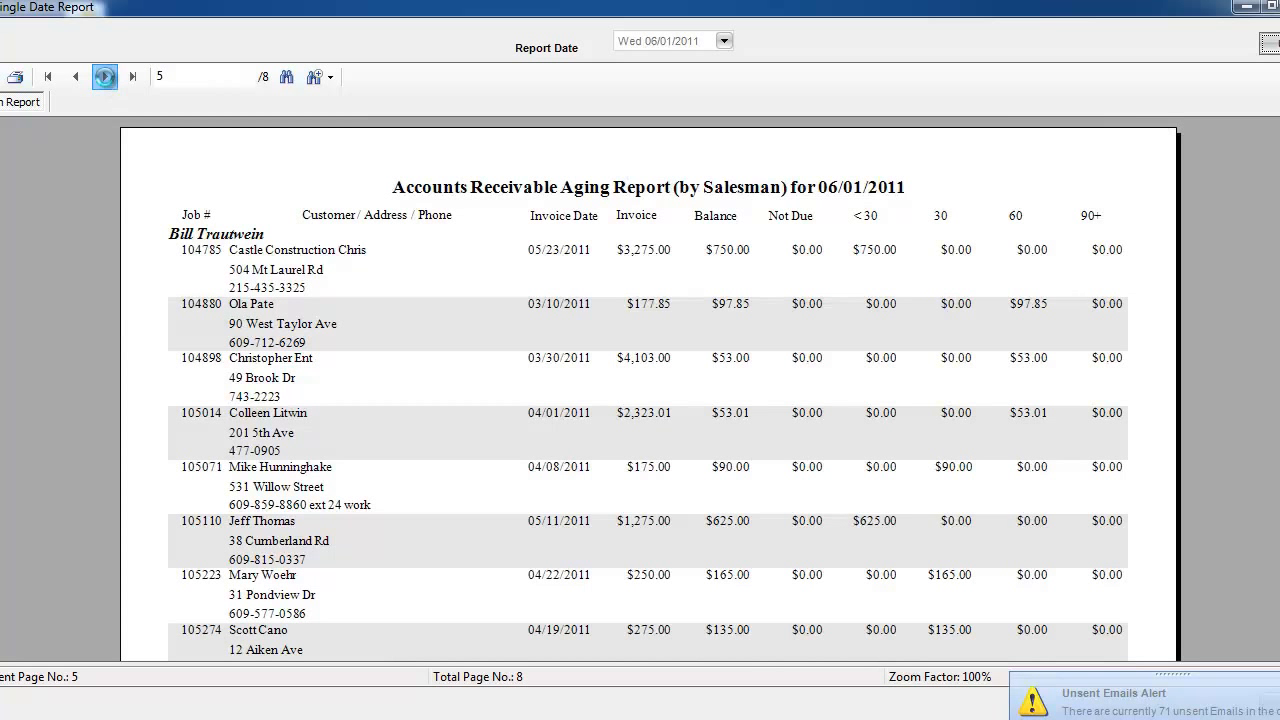
{"action": "left_click", "coordinate": [106, 77]}
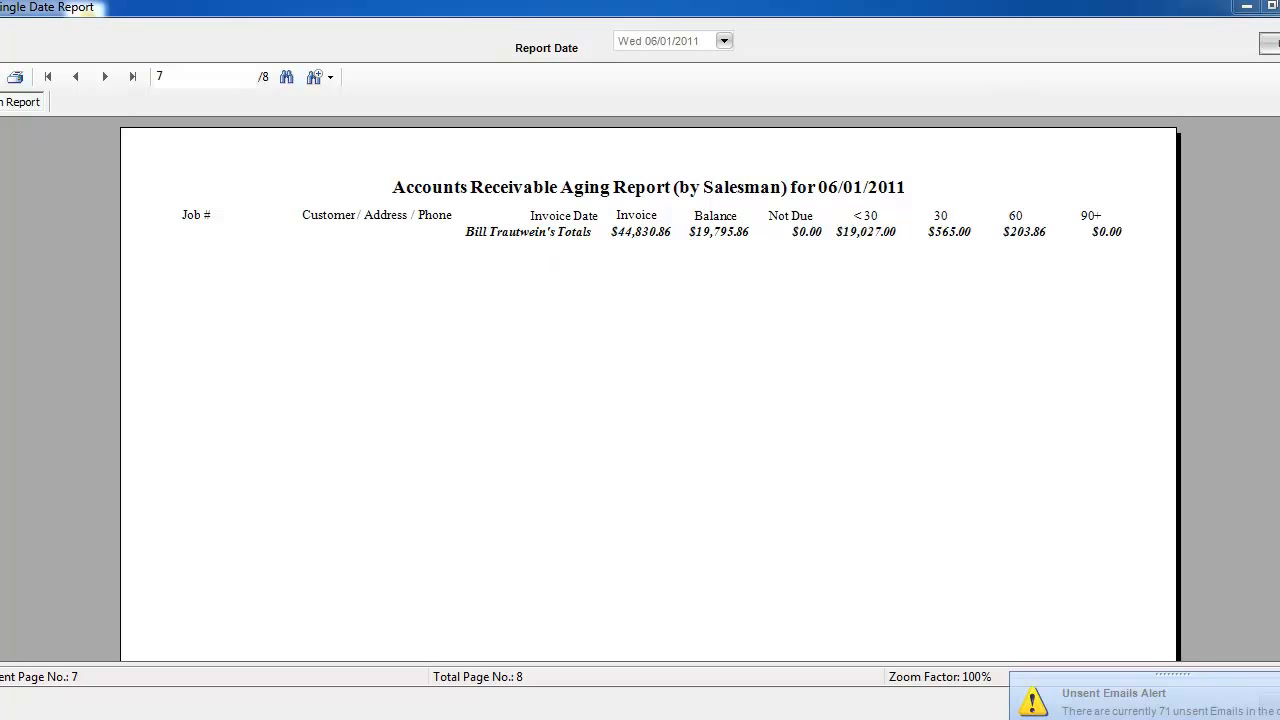
{"action": "left_click", "coordinate": [1273, 7]}
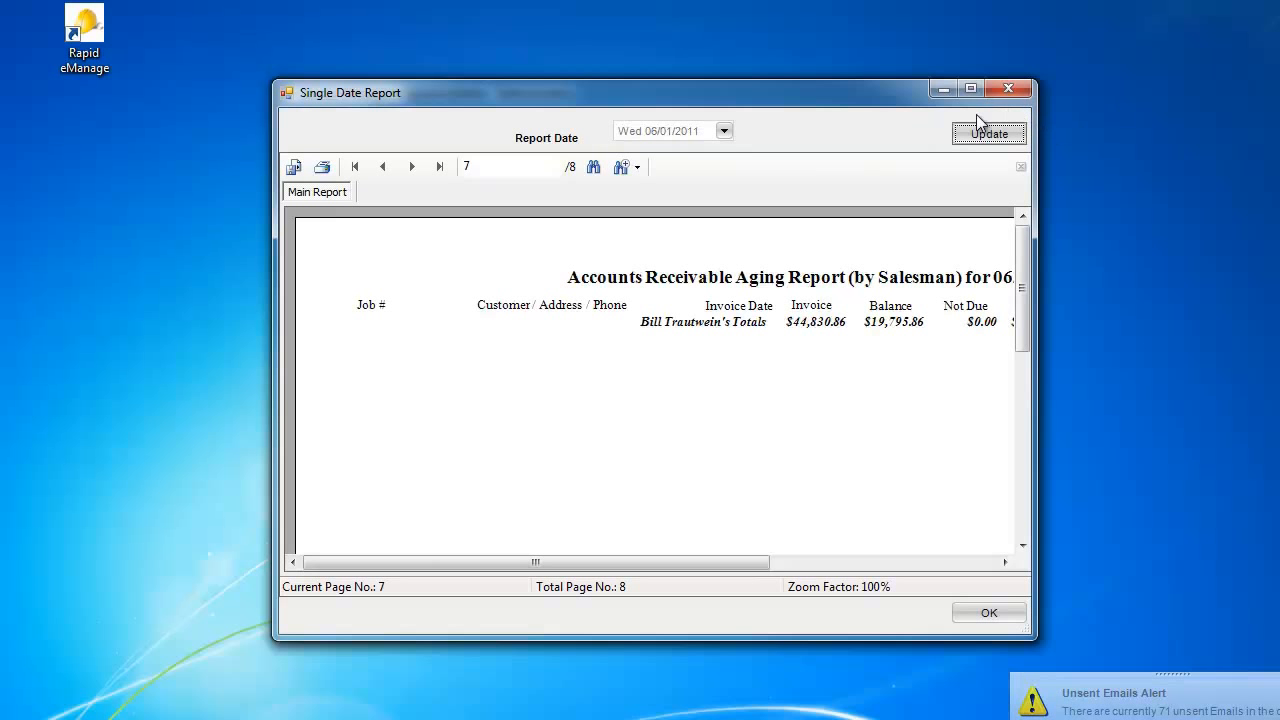
{"action": "left_click", "coordinate": [1005, 91]}
{"action": "left_click", "coordinate": [1001, 88]}
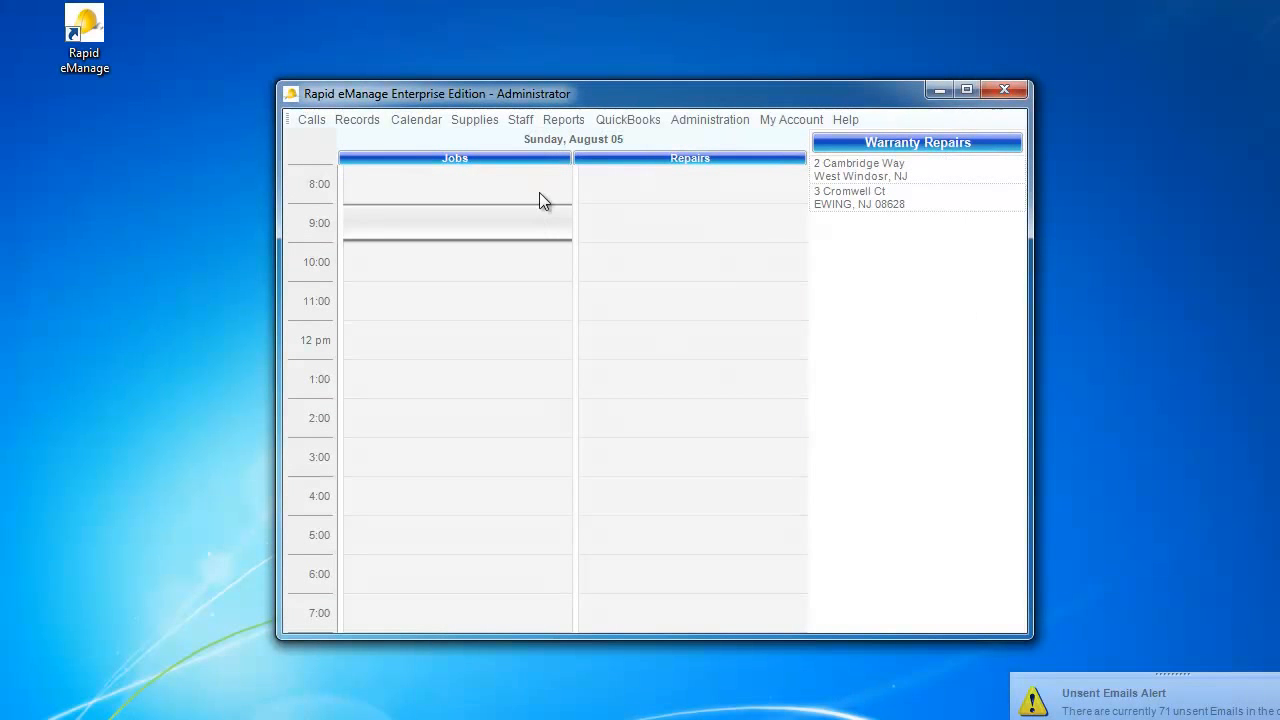
Open the Job Status report and select the Active job status with all its sub-statuses.
{"action": "left_click", "coordinate": [563, 121]}
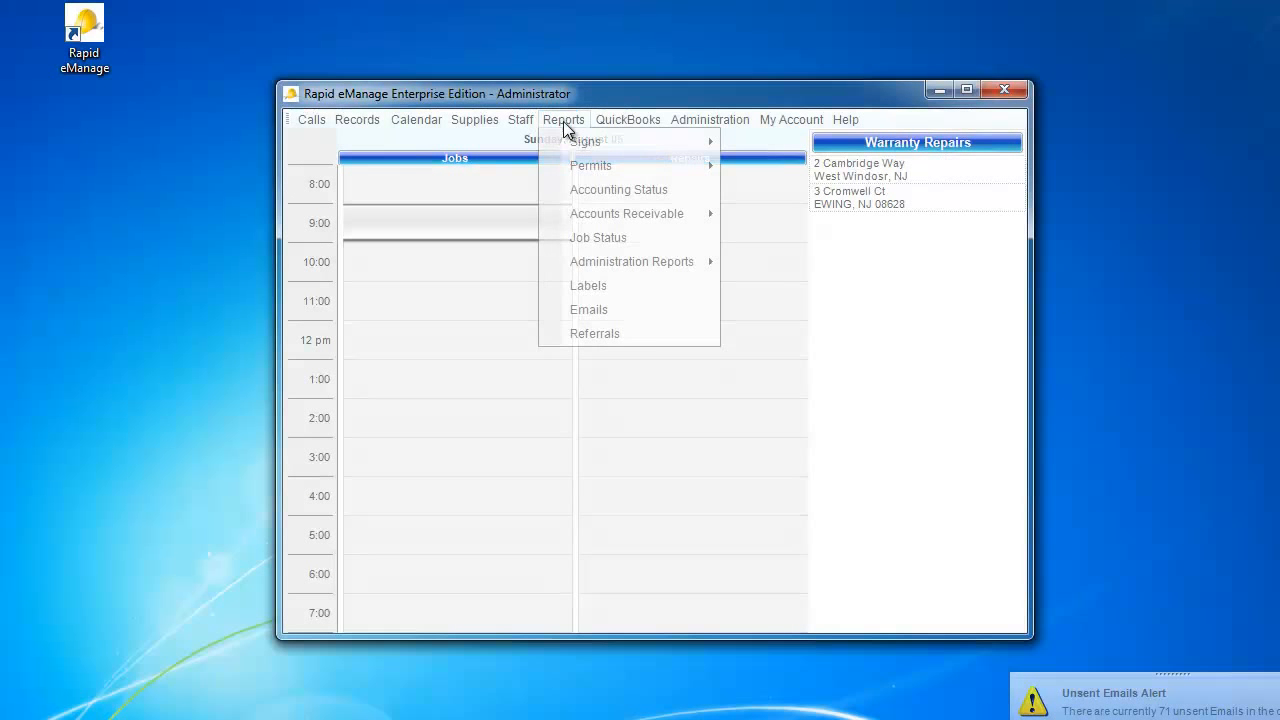
{"action": "left_click", "coordinate": [616, 239]}
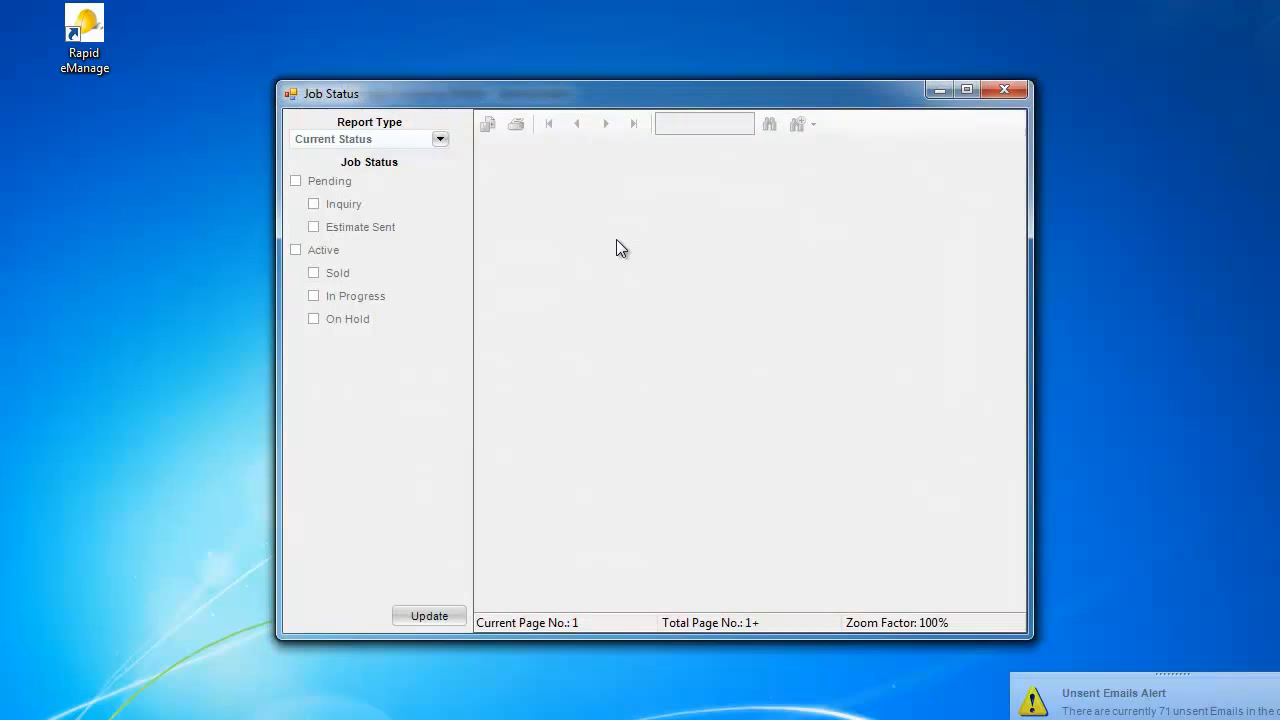
{"action": "left_click", "coordinate": [440, 142]}
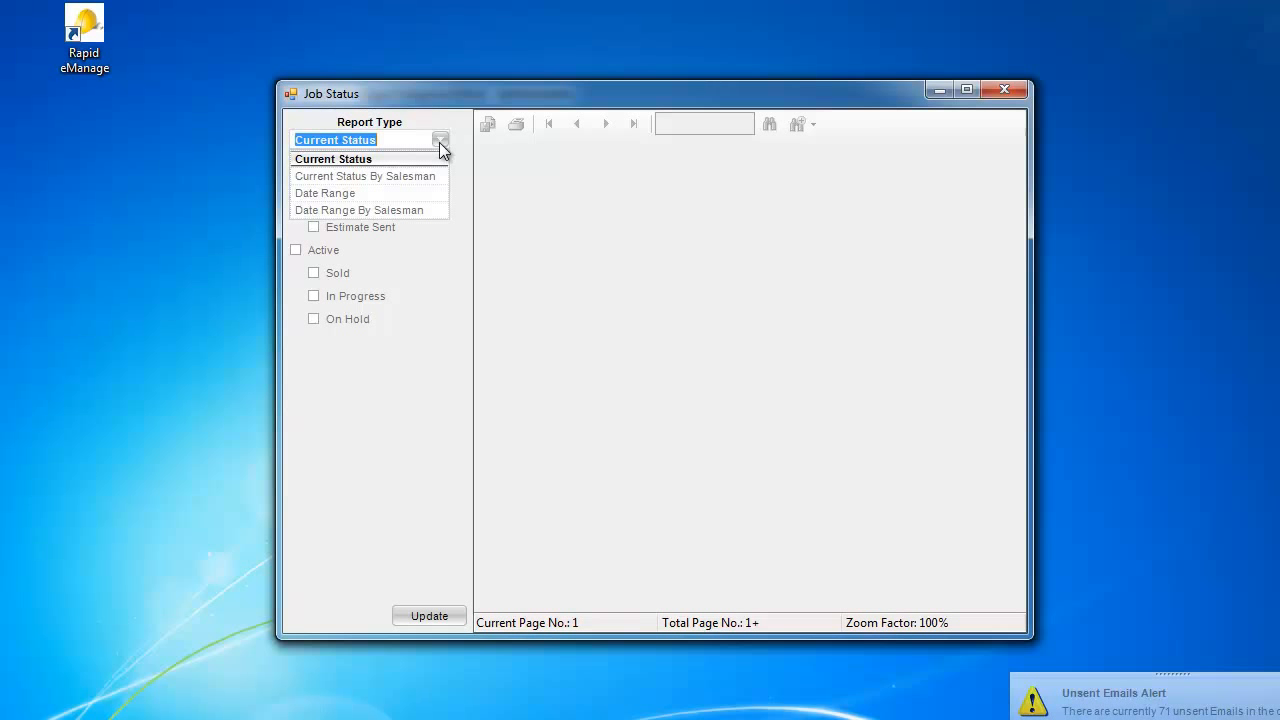
{"action": "left_click", "coordinate": [298, 252]}
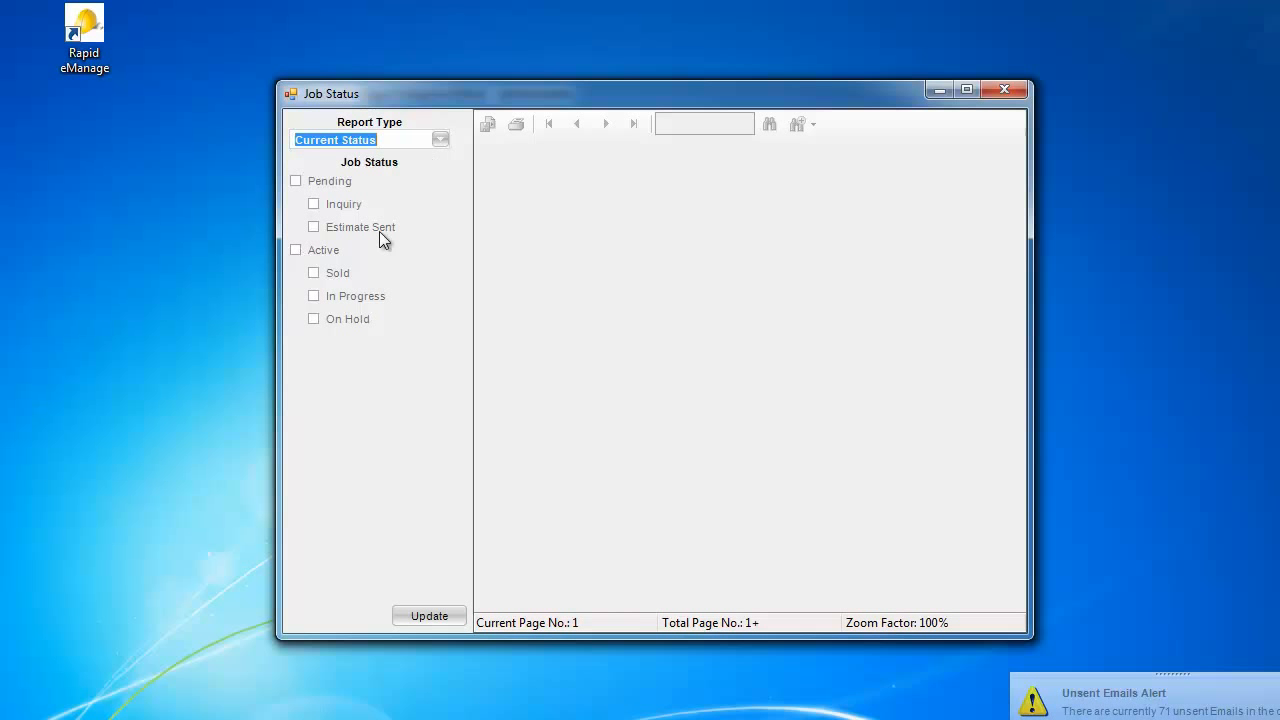
{"action": "left_click", "coordinate": [296, 250]}
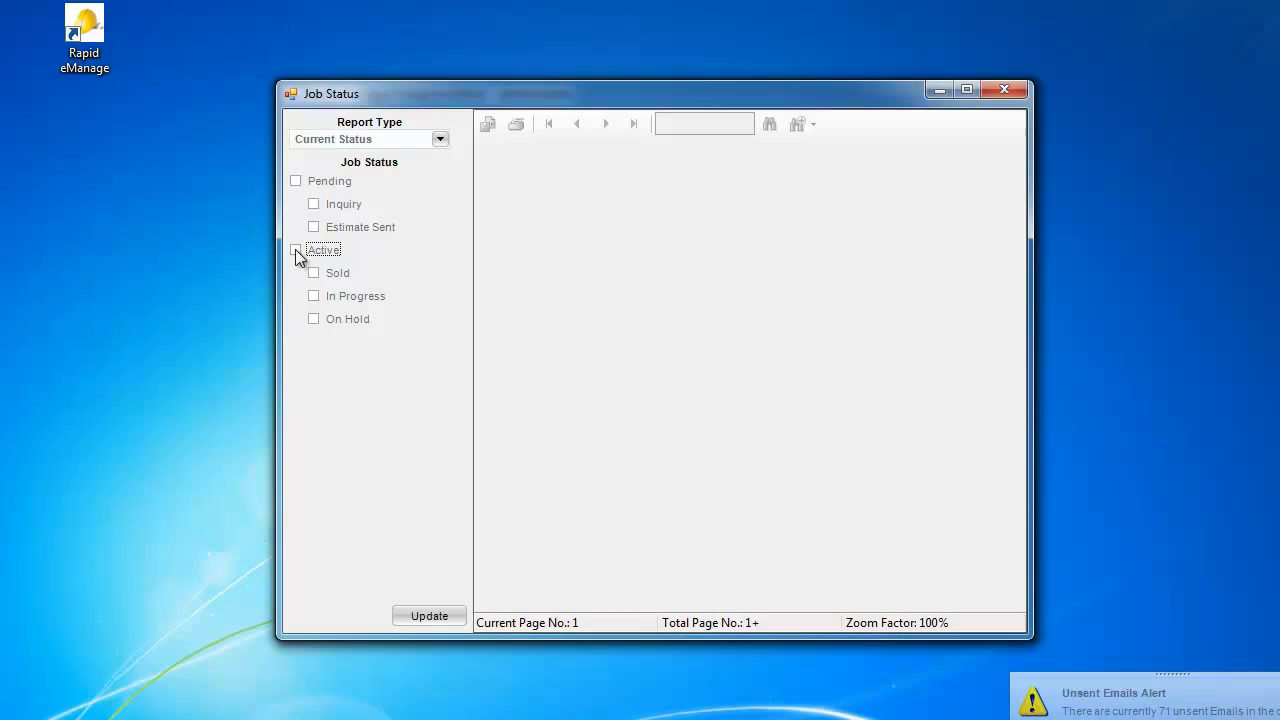
Switch the report type to Date Range, set the start date to 06/01/2011, and update the report.
{"action": "left_click", "coordinate": [444, 140]}
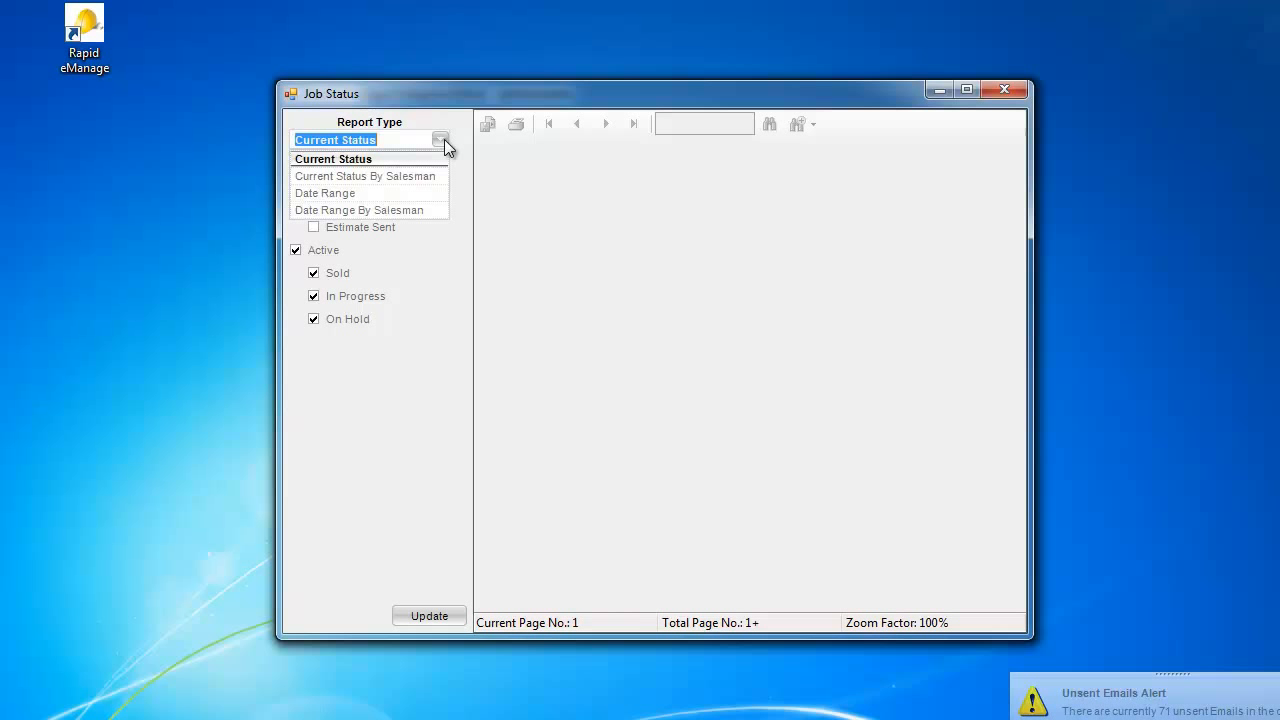
{"action": "left_click", "coordinate": [428, 193]}
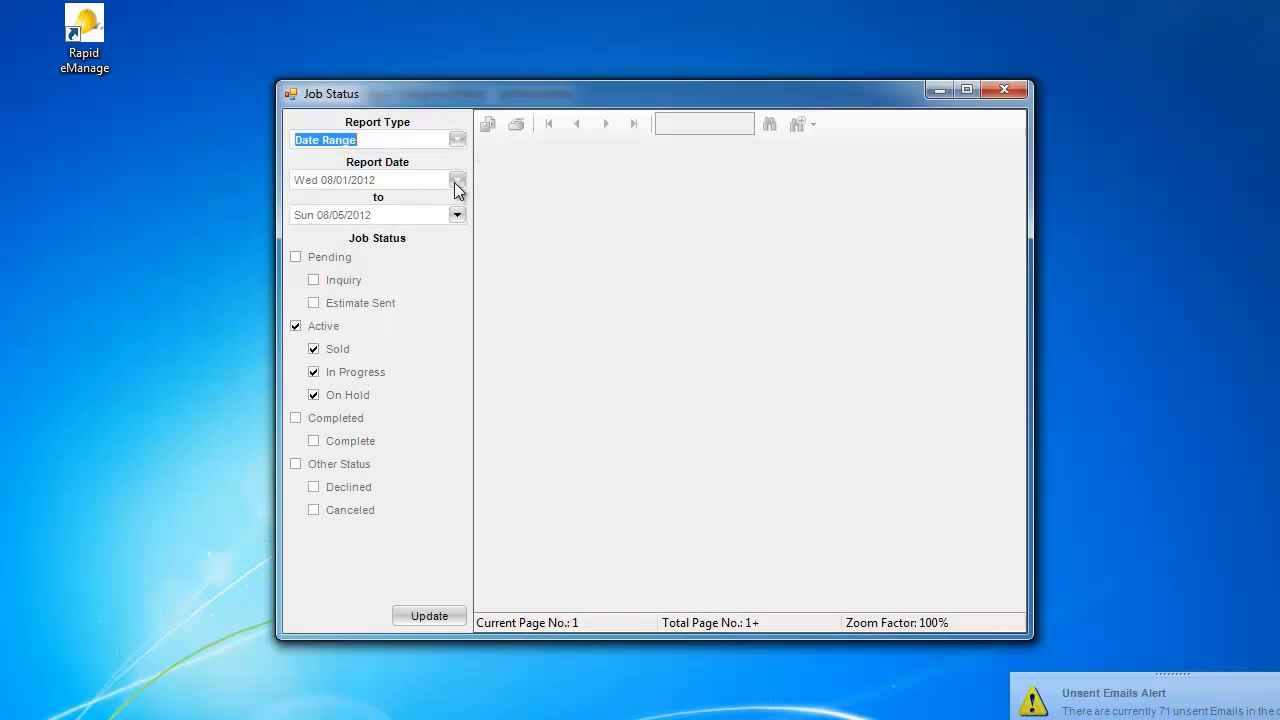
{"action": "left_click", "coordinate": [457, 181]}
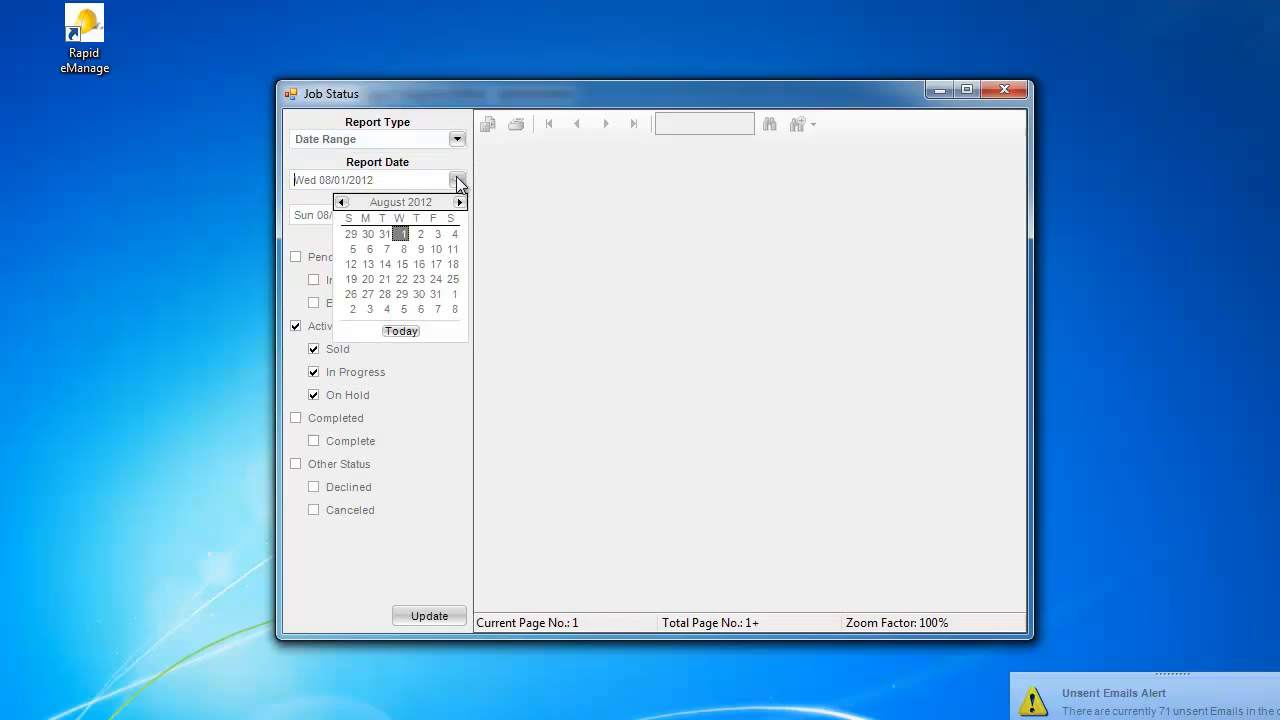
{"action": "left_click", "coordinate": [341, 202]}
{"action": "left_click", "coordinate": [341, 202]}
{"action": "left_click", "coordinate": [341, 202]}
{"action": "left_click", "coordinate": [342, 202]}
{"action": "left_click", "coordinate": [342, 202]}
{"action": "left_click", "coordinate": [342, 202]}
{"action": "left_click", "coordinate": [342, 202]}
{"action": "left_click", "coordinate": [342, 202]}
{"action": "left_click", "coordinate": [344, 203]}
{"action": "left_click", "coordinate": [346, 203]}
{"action": "left_click", "coordinate": [344, 203]}
{"action": "left_click", "coordinate": [344, 203]}
{"action": "left_click", "coordinate": [344, 203]}
{"action": "left_click", "coordinate": [345, 203]}
{"action": "left_click", "coordinate": [402, 234]}
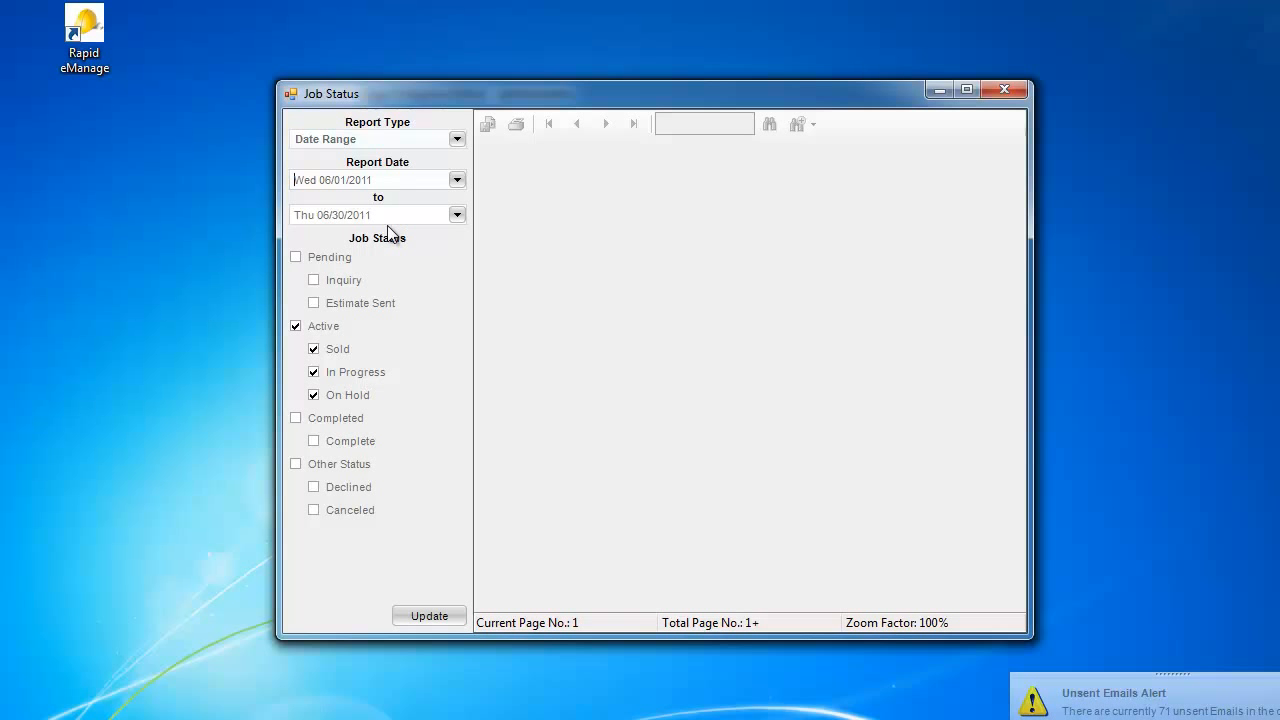
{"action": "left_click", "coordinate": [441, 616]}
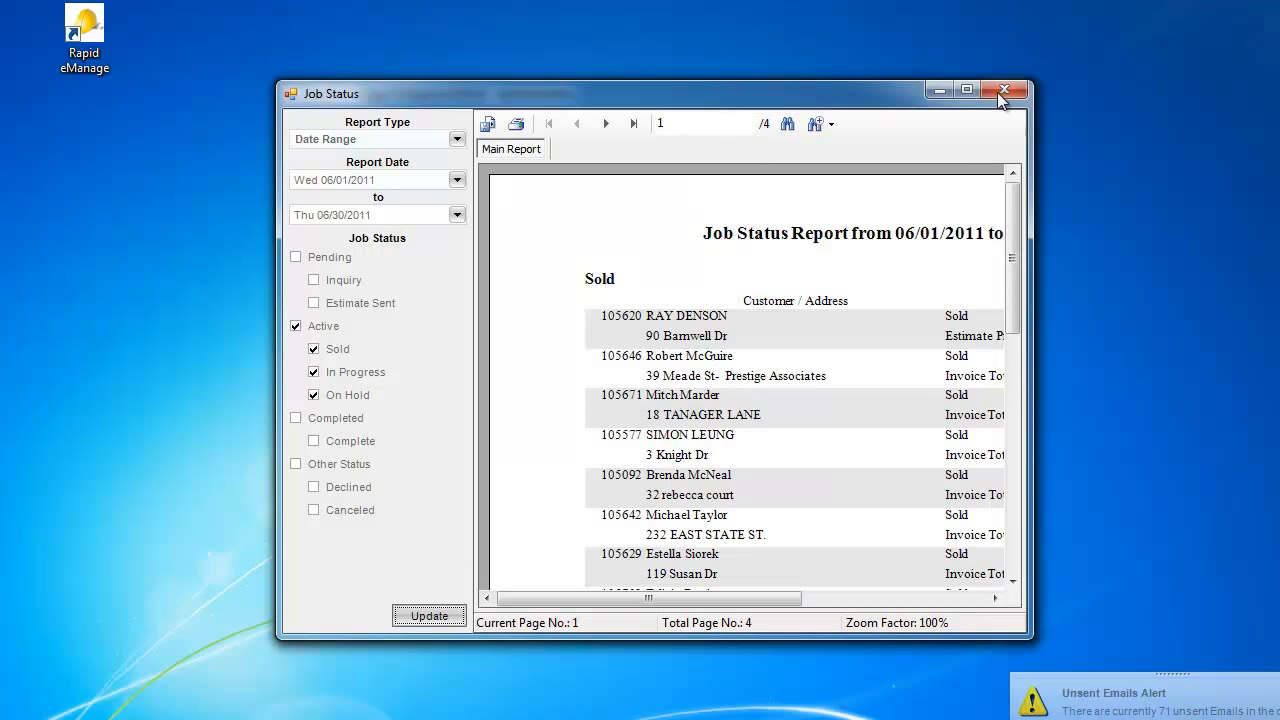
Maximize the job status report and page through it to its last page.
{"action": "left_click", "coordinate": [964, 89]}
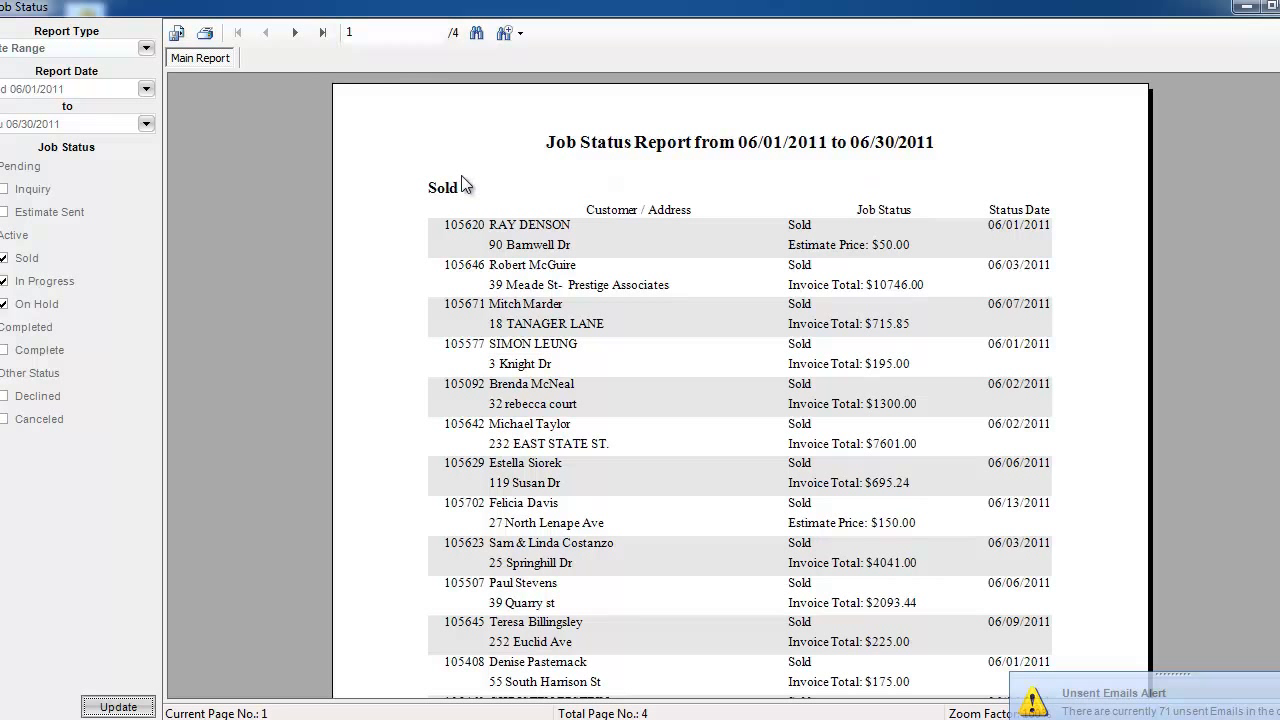
{"action": "left_click", "coordinate": [297, 33]}
{"action": "left_click", "coordinate": [297, 33]}
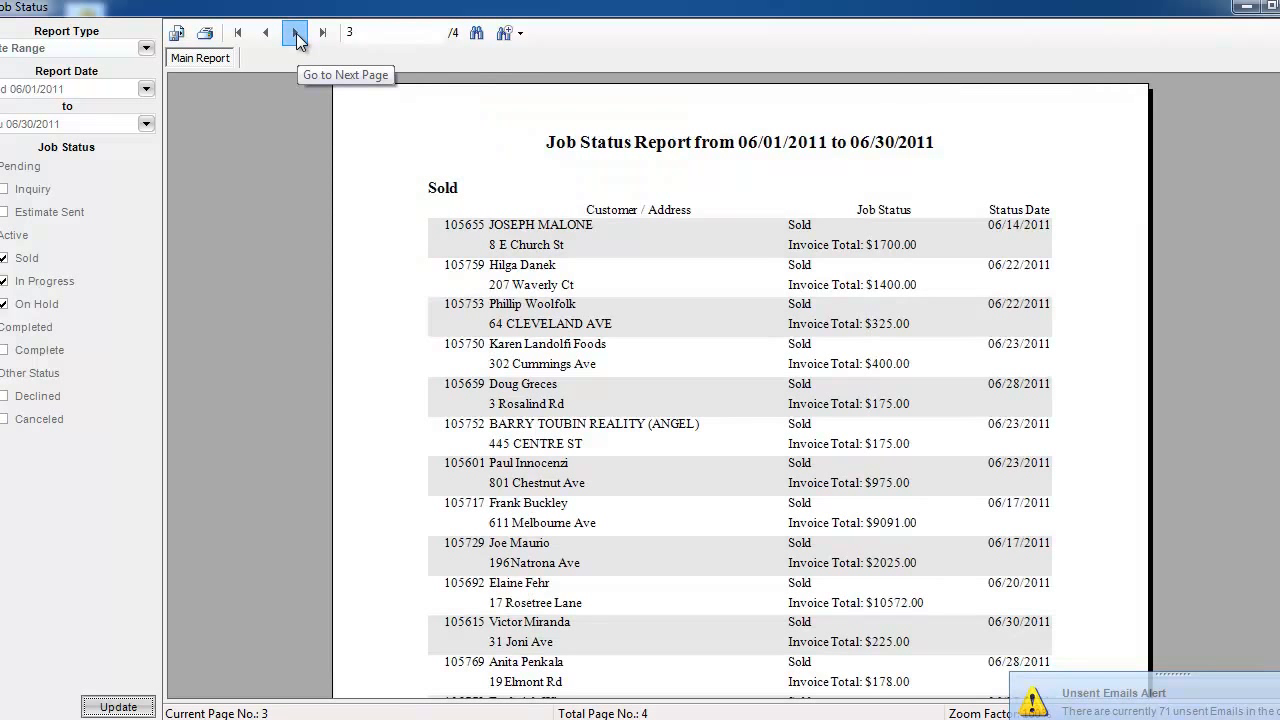
{"action": "left_click", "coordinate": [297, 33]}
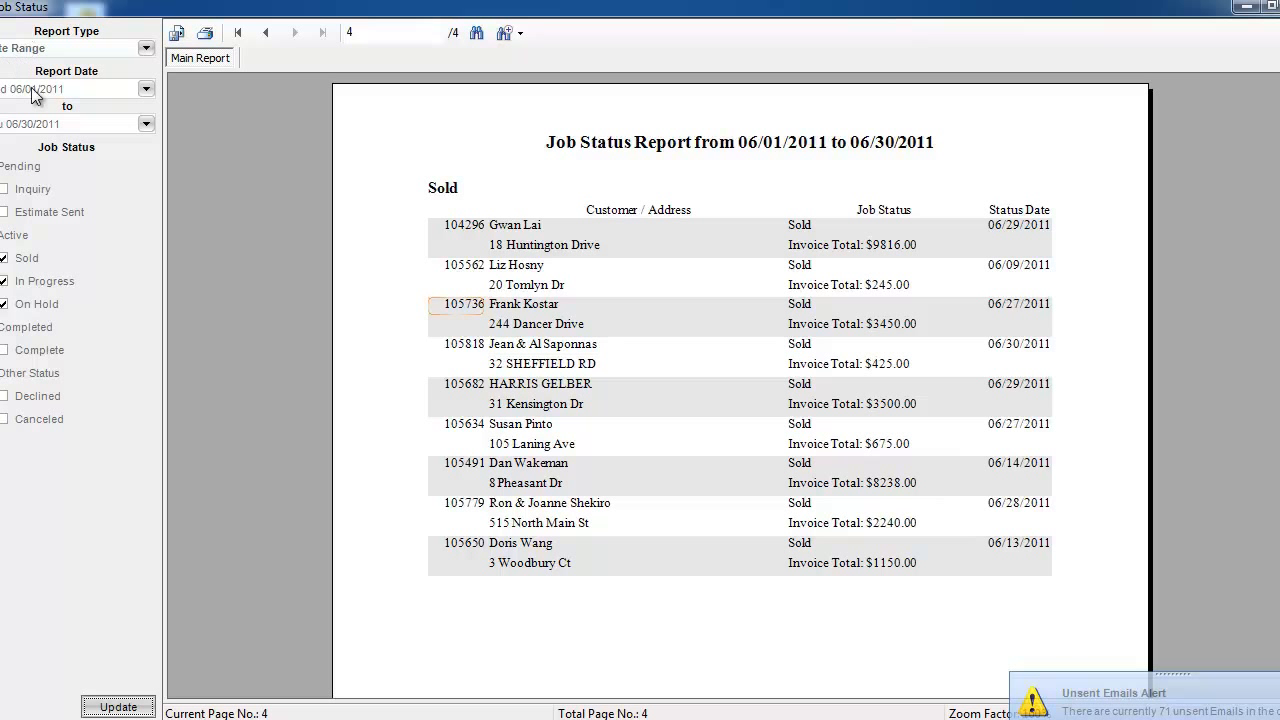
Switch the report type to Date Range By Salesman and update the report.
{"action": "left_click", "coordinate": [145, 47]}
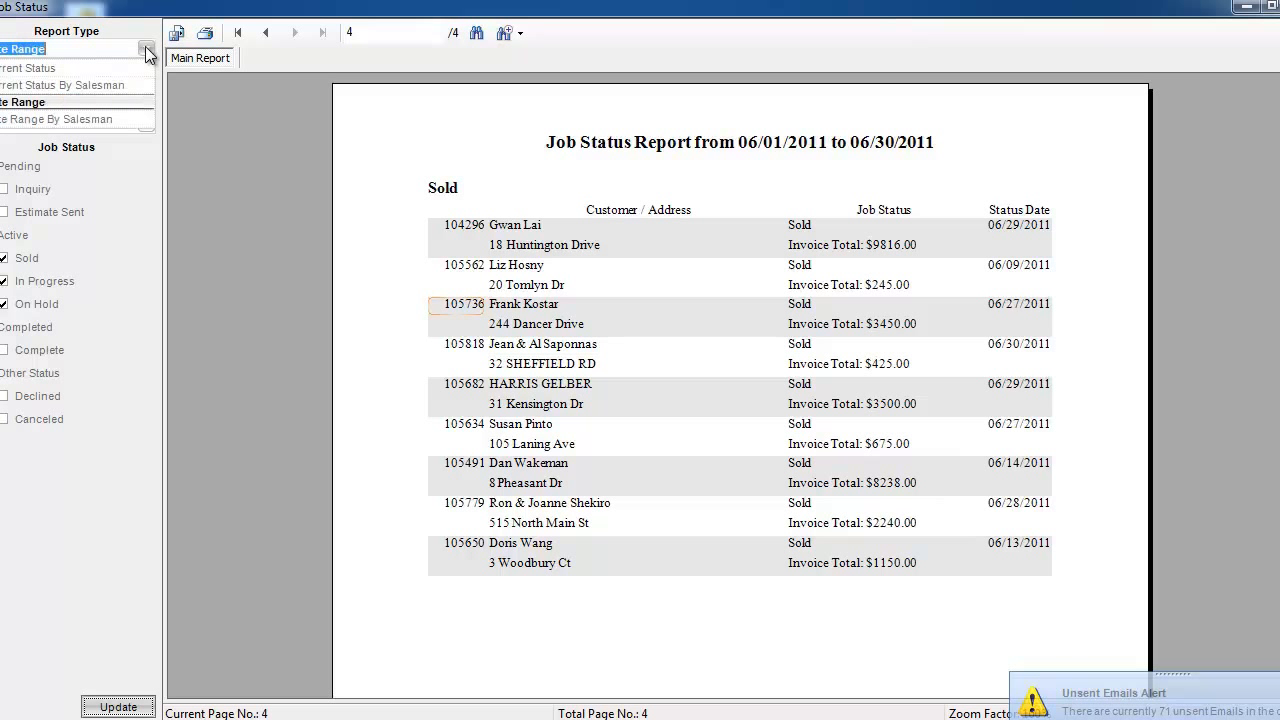
{"action": "left_click", "coordinate": [121, 117]}
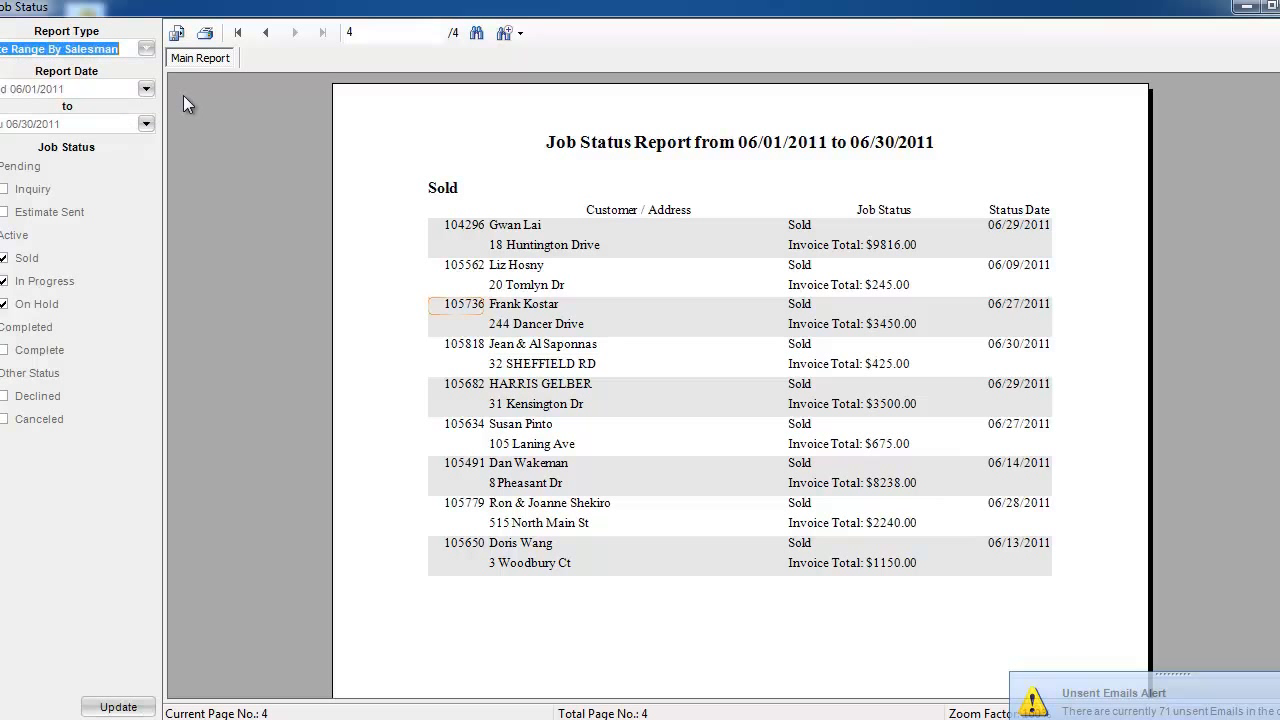
{"action": "left_click", "coordinate": [118, 707]}
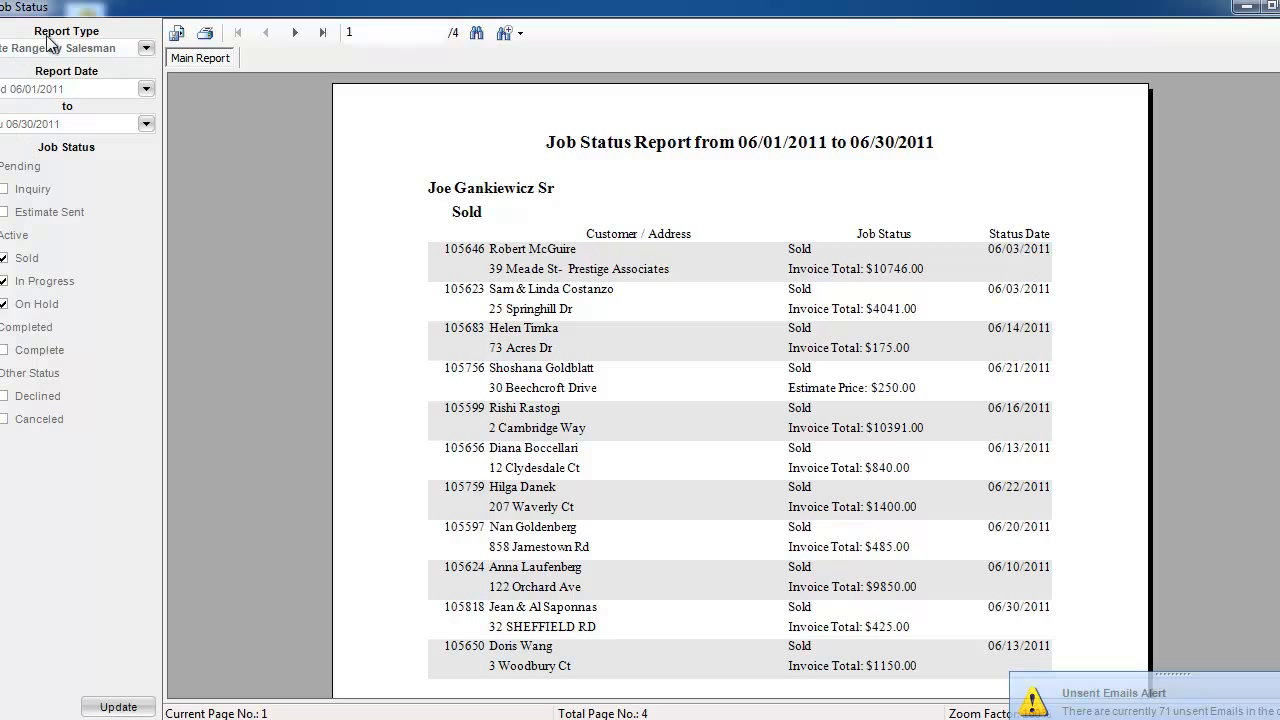
Page through the Date Range By Salesman report to its last page, then restore and close the report window.
{"action": "left_click", "coordinate": [296, 35]}
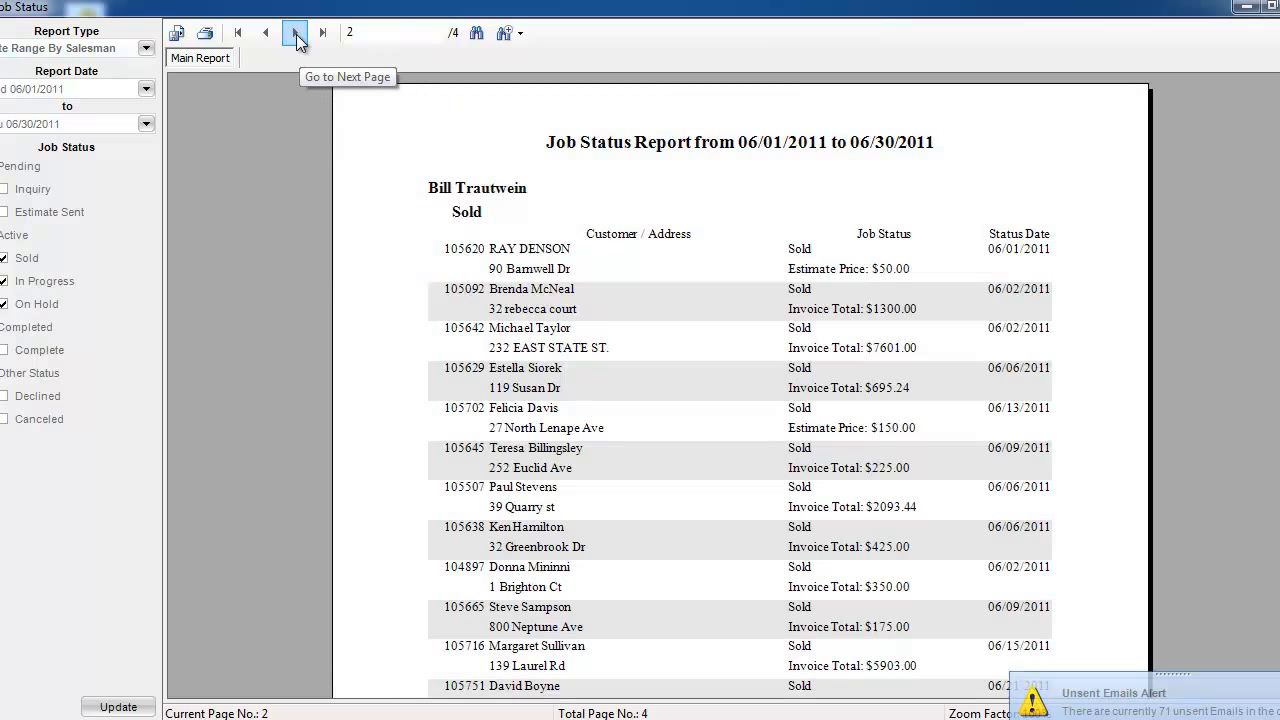
{"action": "left_click", "coordinate": [296, 35]}
{"action": "left_click", "coordinate": [296, 35]}
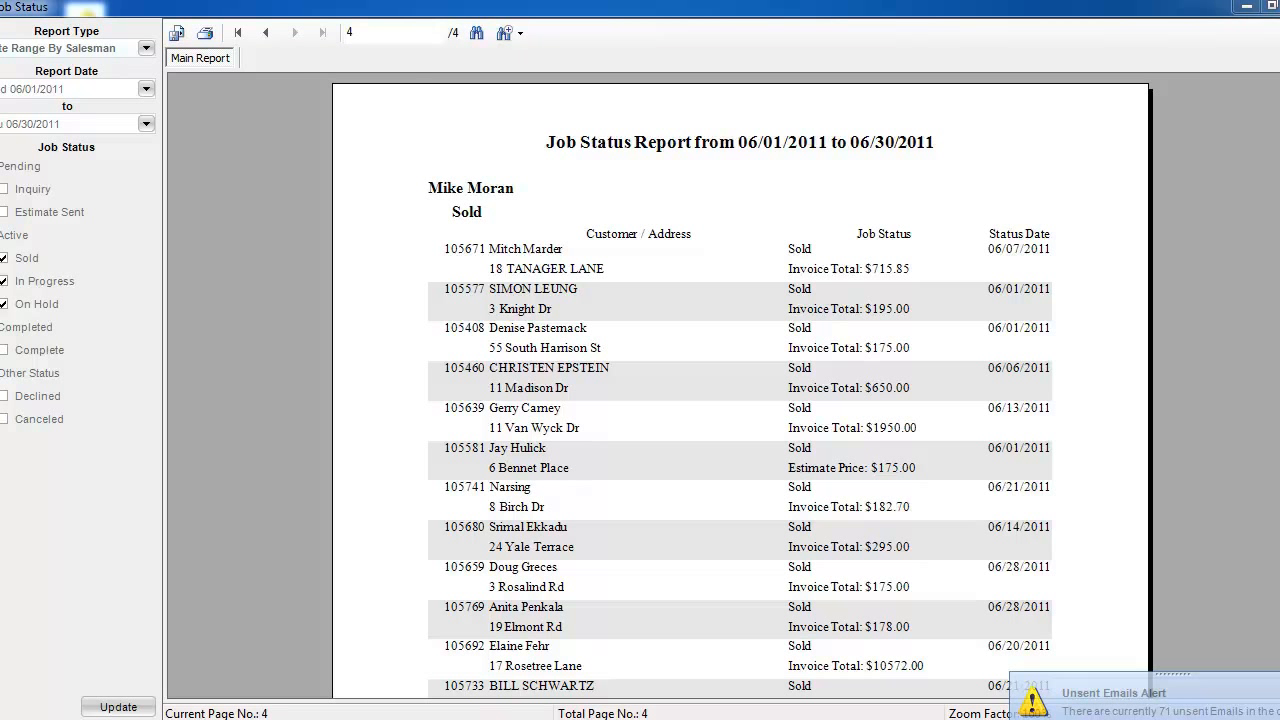
{"action": "left_click", "coordinate": [1271, 7]}
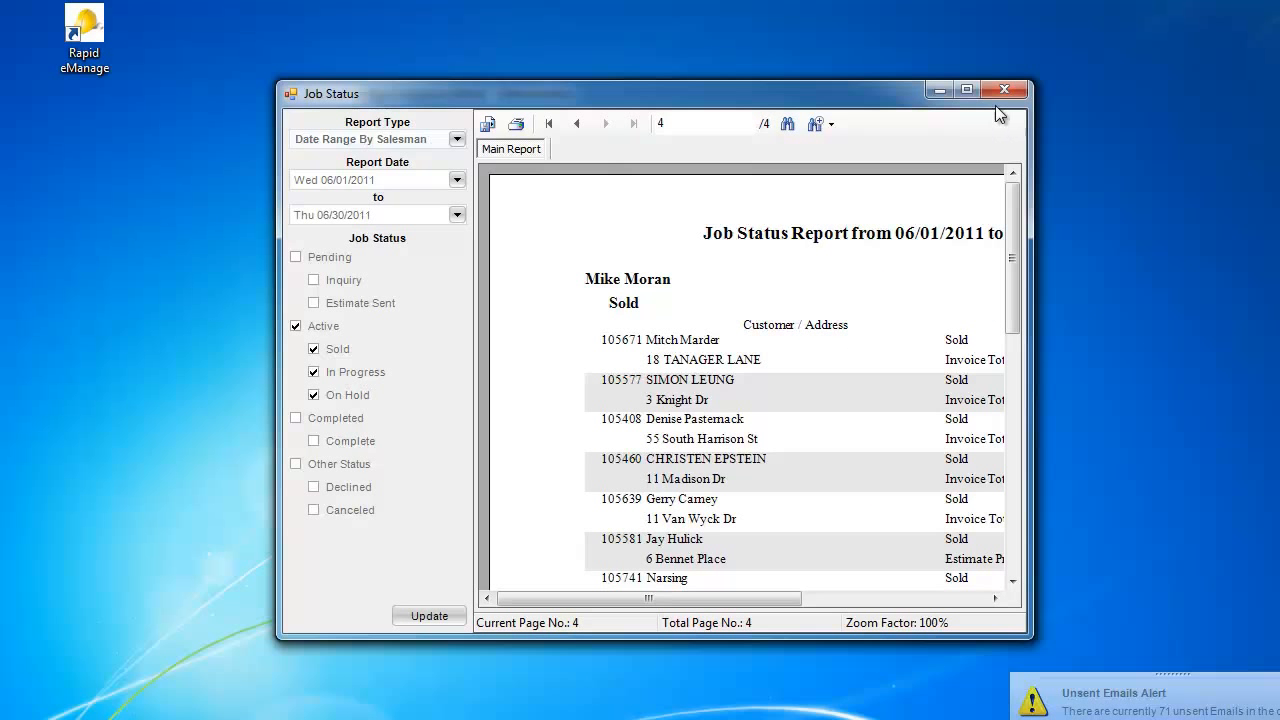
{"action": "left_click", "coordinate": [1002, 91]}
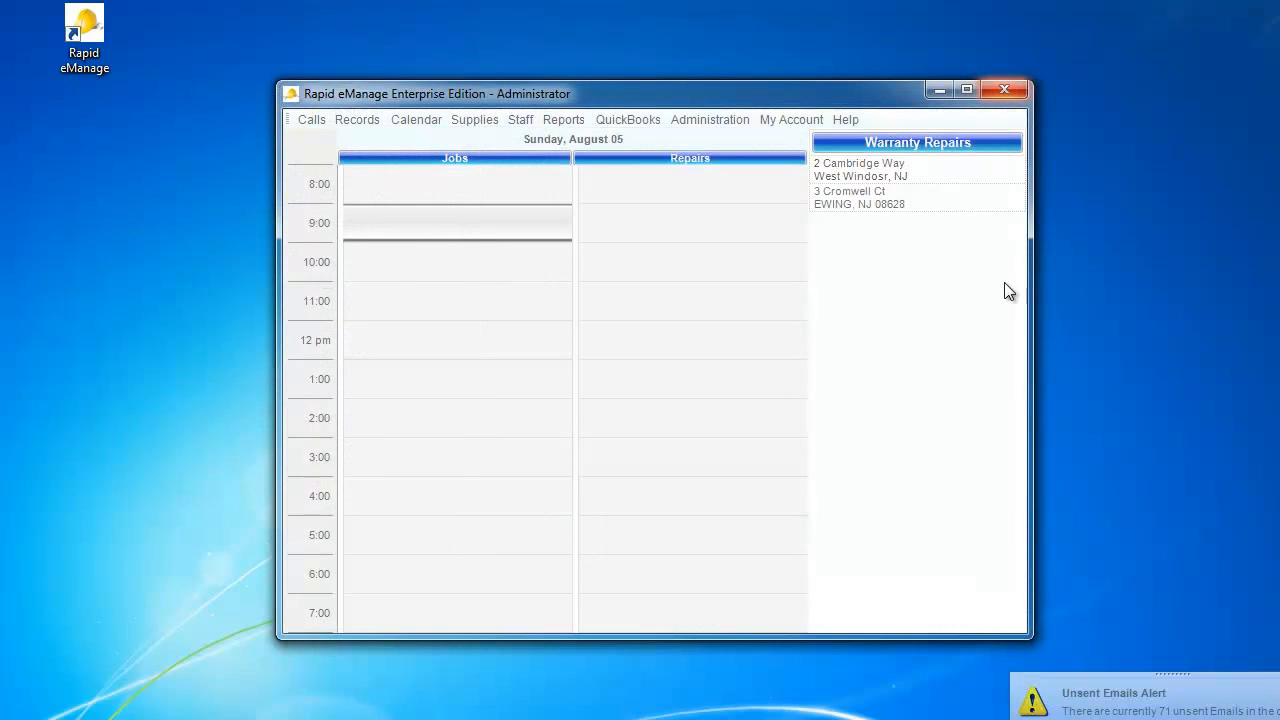
Open the Unsent Emails administration report, review it, and close it.
{"action": "left_click", "coordinate": [566, 121]}
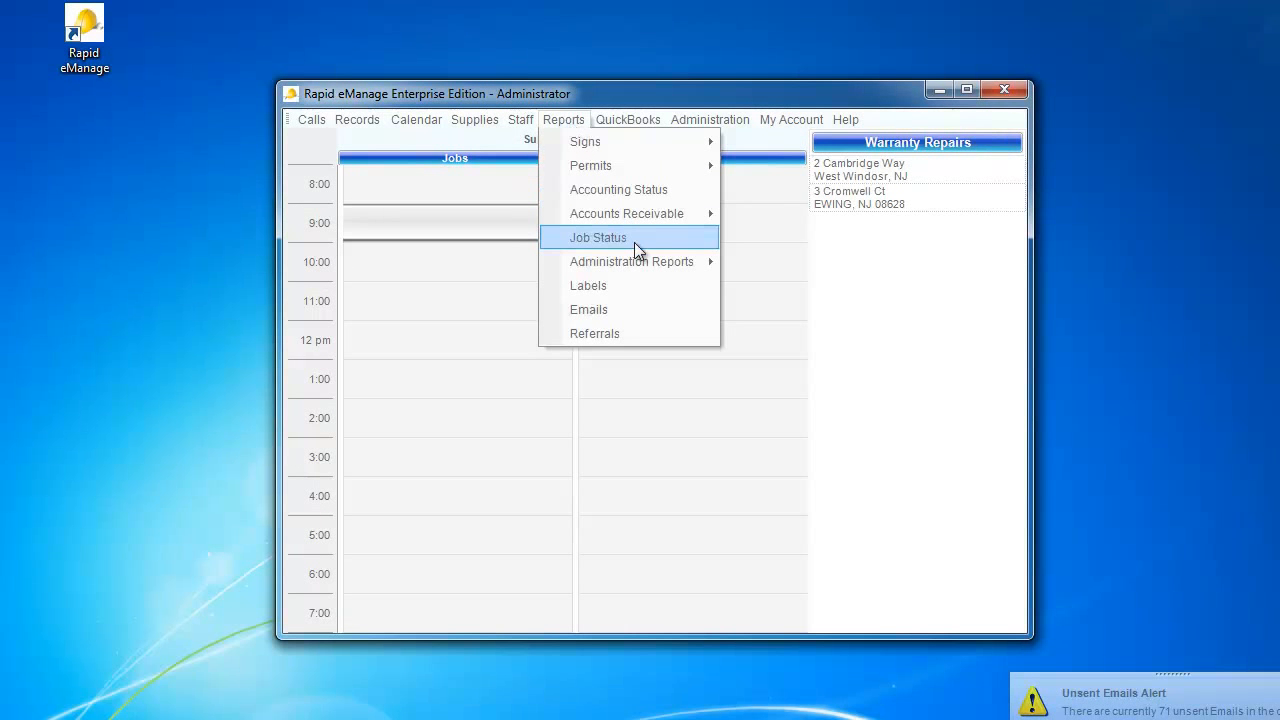
{"action": "mouse_move", "coordinate": [642, 262]}
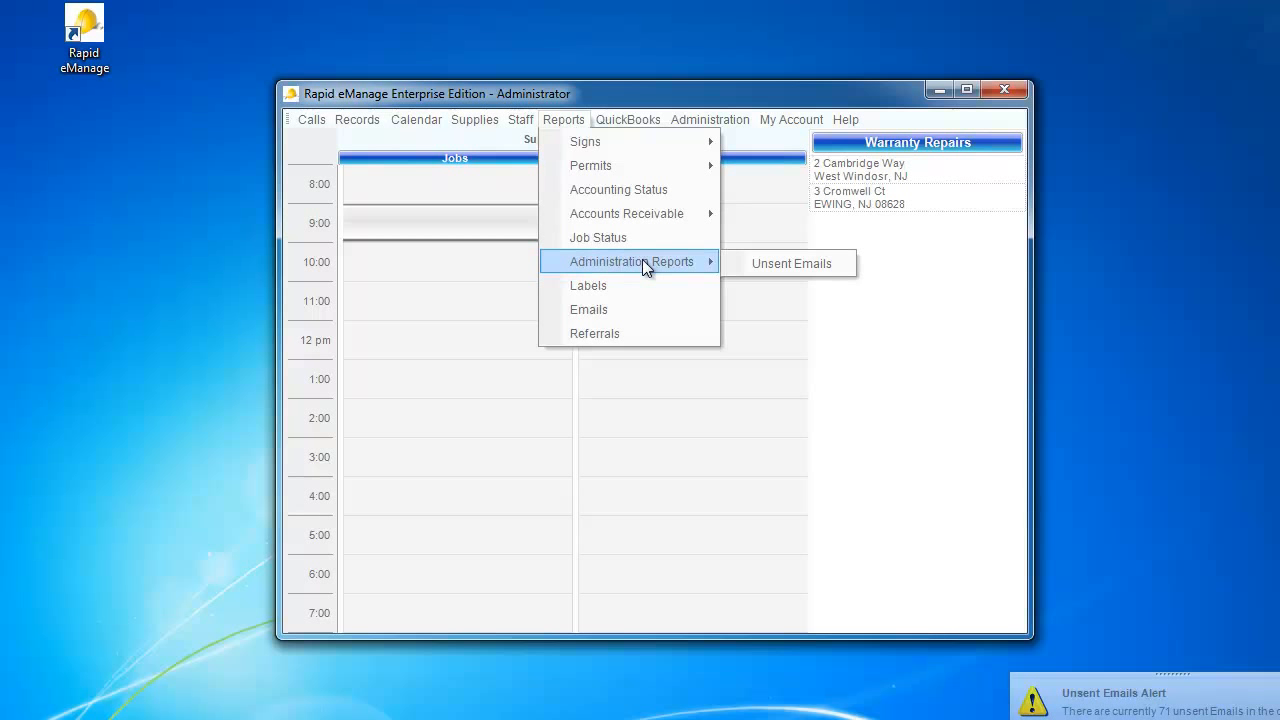
{"action": "left_click", "coordinate": [775, 264]}
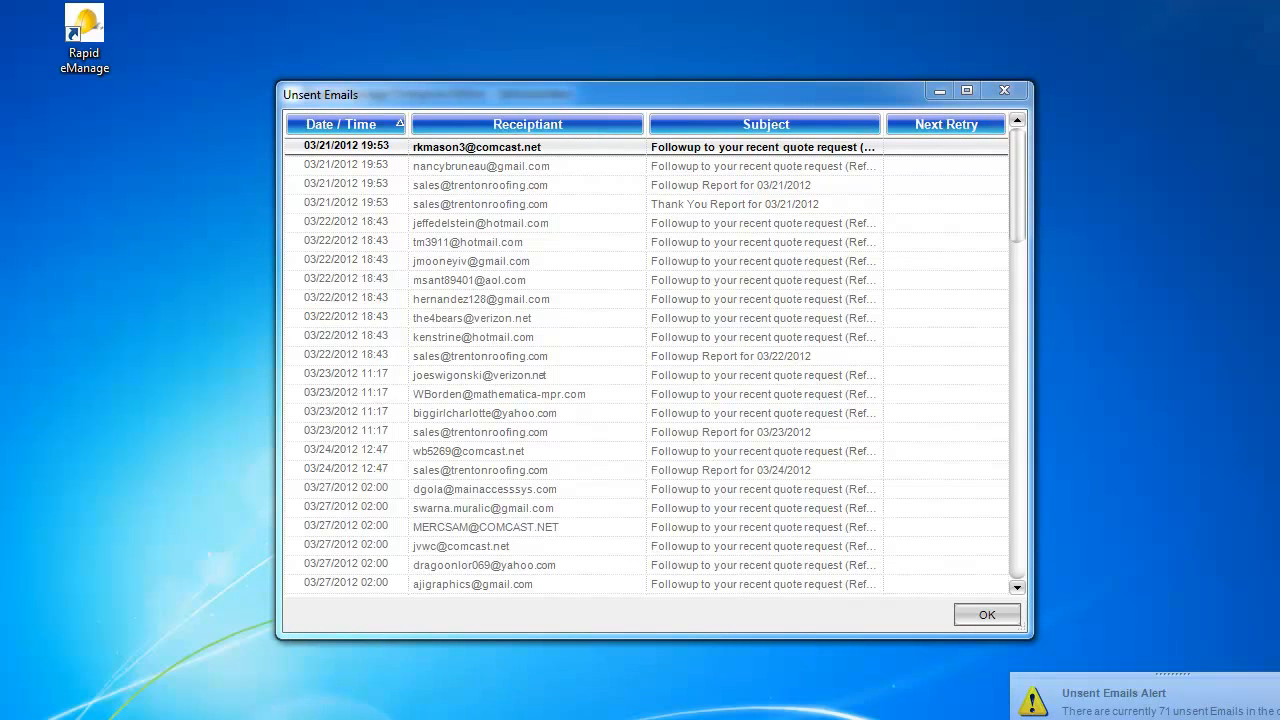
{"action": "left_click", "coordinate": [1001, 92]}
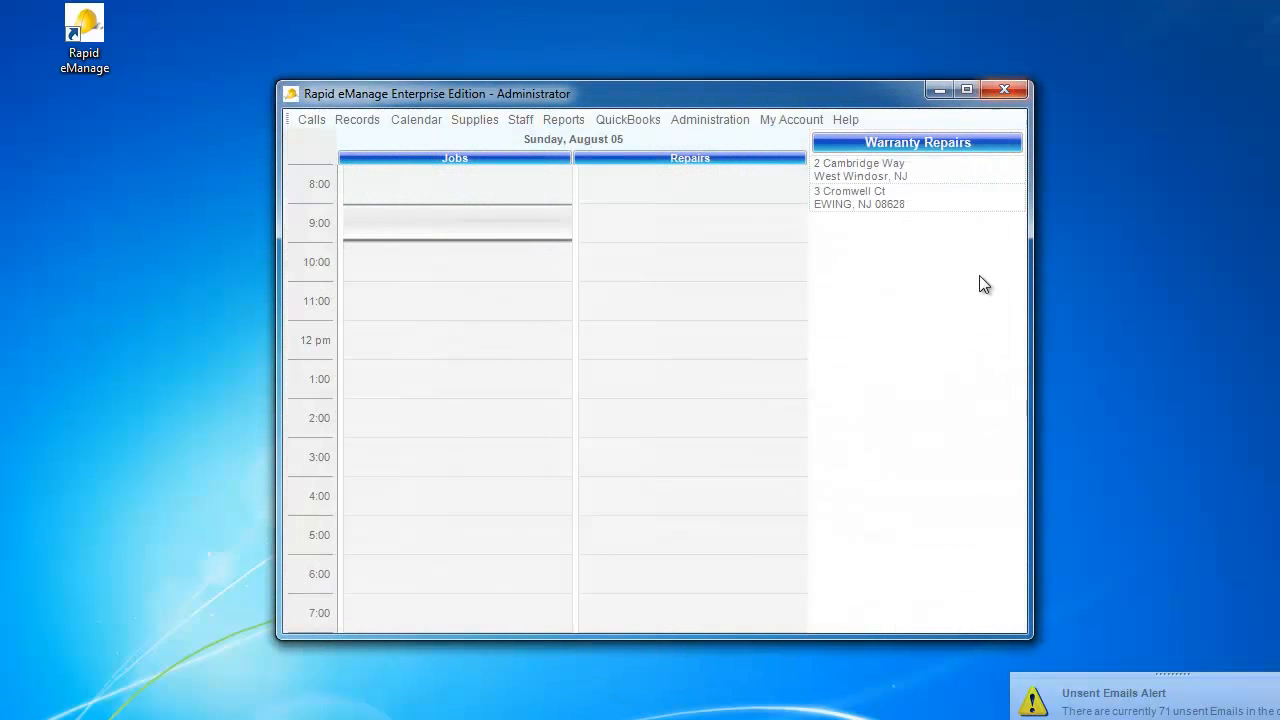
Open the Labels report and choose the Avery 5160 Address Label size.
{"action": "left_click", "coordinate": [564, 119]}
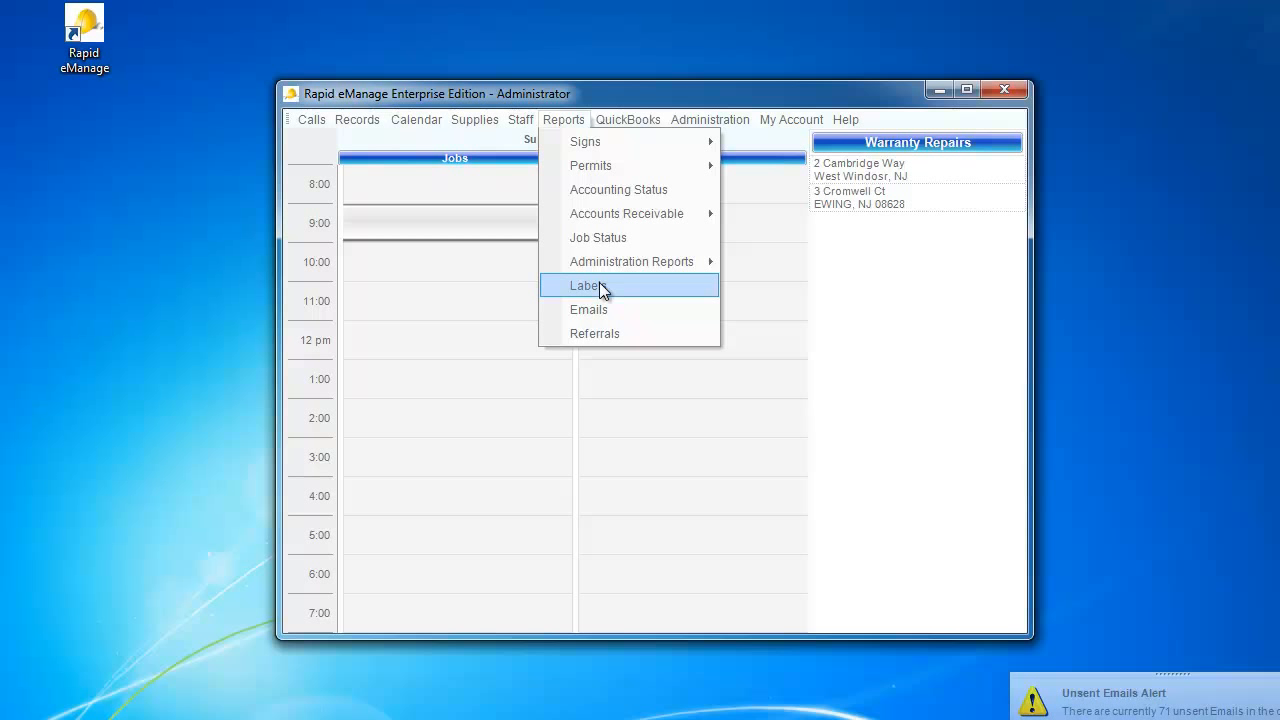
{"action": "left_click", "coordinate": [599, 287]}
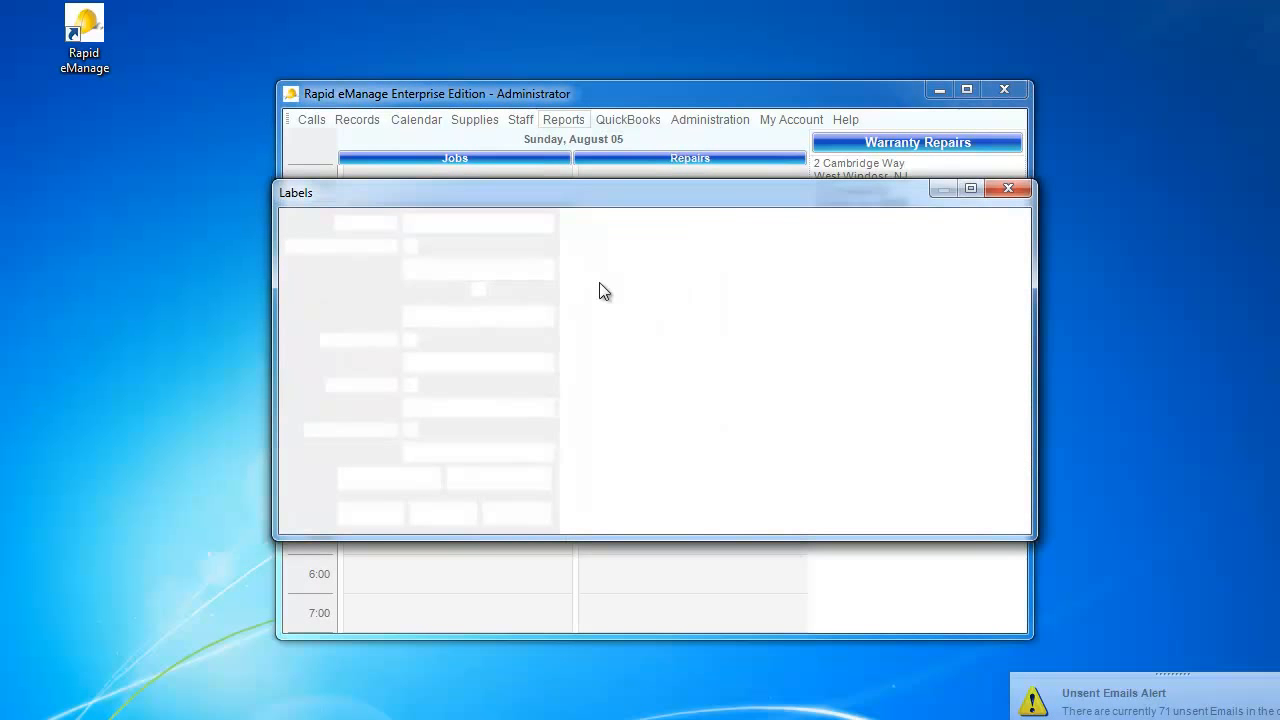
{"action": "left_click", "coordinate": [543, 222]}
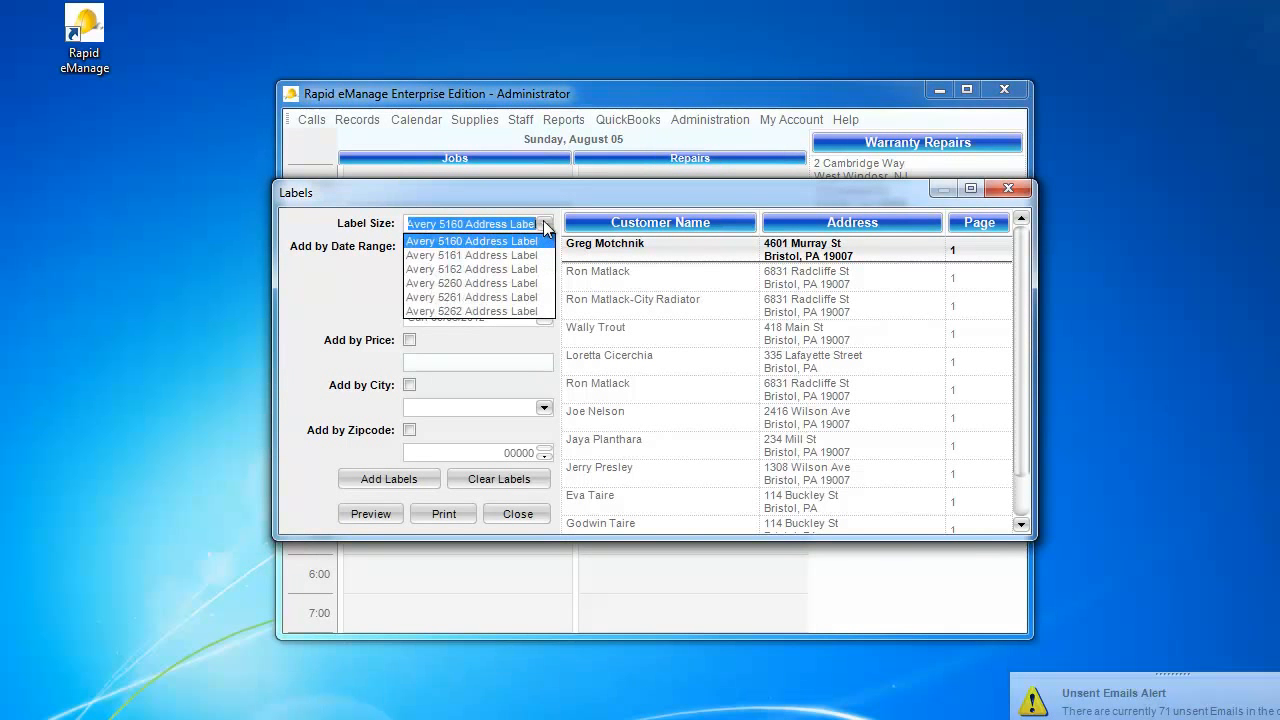
{"action": "left_click", "coordinate": [498, 243]}
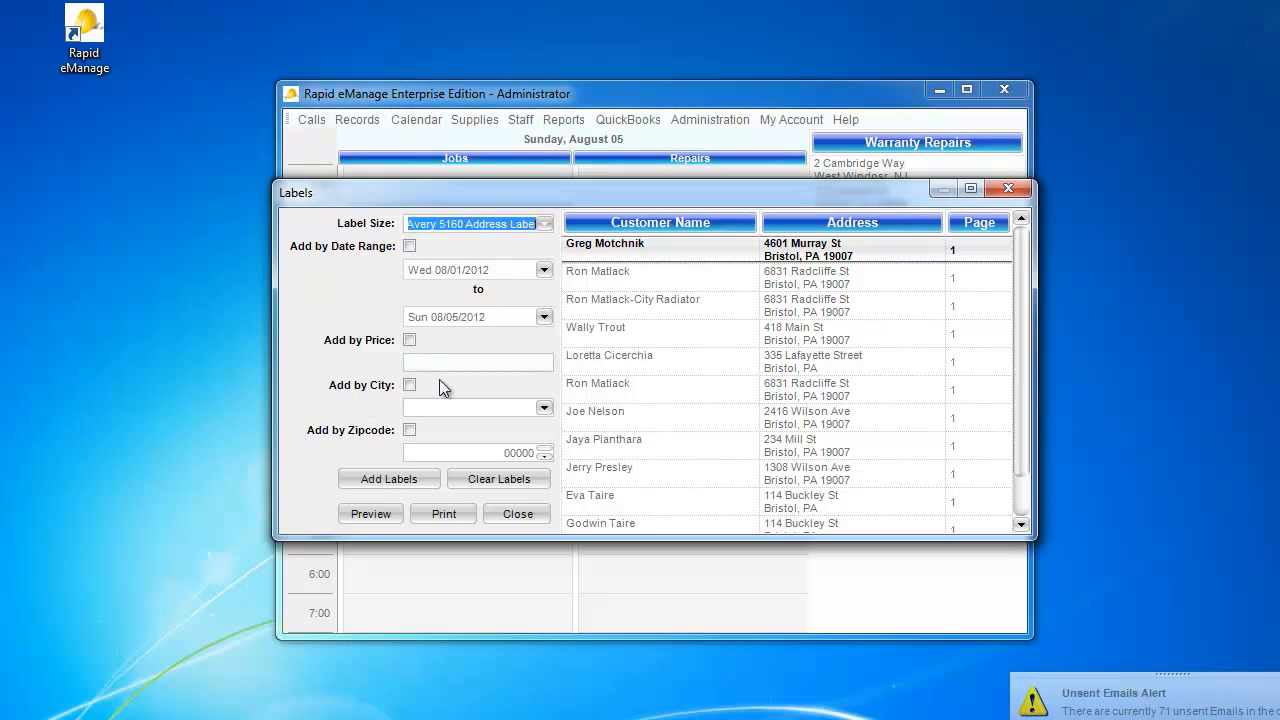
Choose BRISTOL as the city filter value for the labels.
{"action": "left_click", "coordinate": [543, 407]}
{"action": "left_click", "coordinate": [547, 521]}
{"action": "left_click", "coordinate": [547, 521]}
{"action": "left_click", "coordinate": [547, 522]}
{"action": "left_click", "coordinate": [547, 522]}
{"action": "left_click", "coordinate": [547, 522]}
{"action": "left_click", "coordinate": [547, 522]}
{"action": "left_click", "coordinate": [547, 522]}
{"action": "left_click", "coordinate": [547, 522]}
{"action": "left_click", "coordinate": [547, 522]}
{"action": "left_click", "coordinate": [547, 522]}
{"action": "left_click", "coordinate": [547, 522]}
{"action": "left_click", "coordinate": [547, 522]}
{"action": "left_click", "coordinate": [547, 522]}
{"action": "left_click", "coordinate": [547, 522]}
{"action": "left_click", "coordinate": [547, 522]}
{"action": "left_click", "coordinate": [547, 522]}
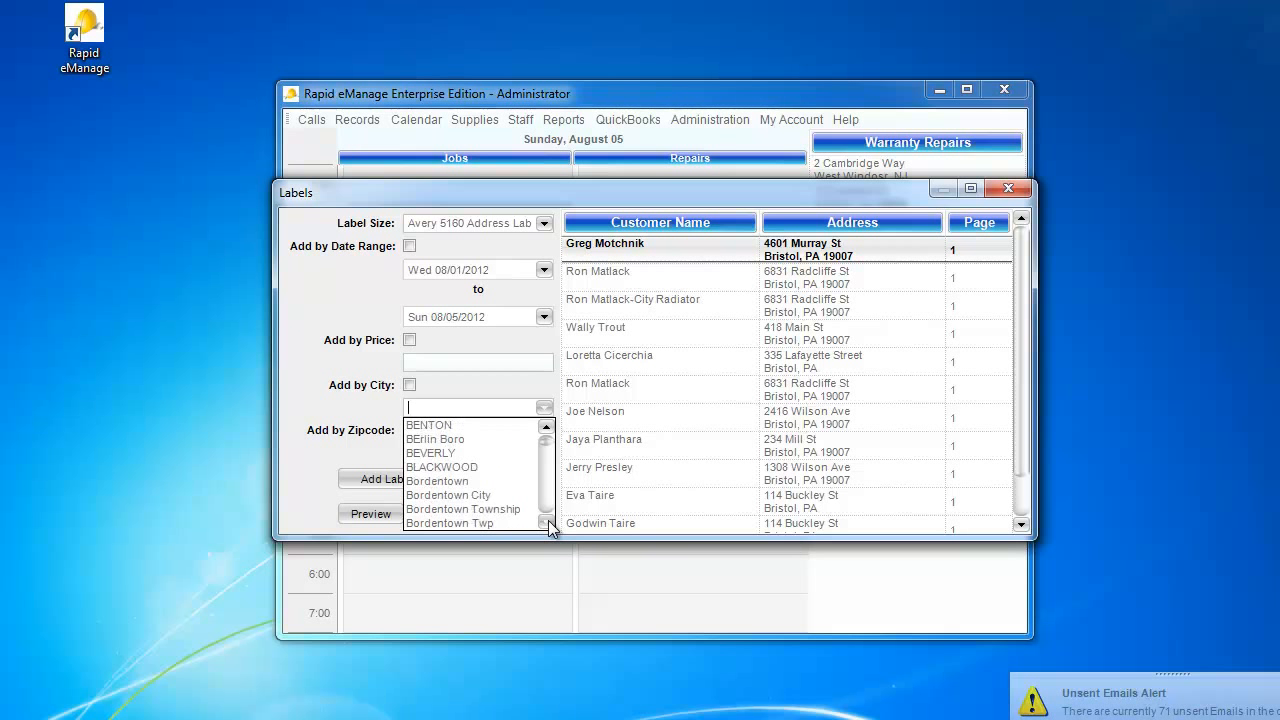
{"action": "left_click", "coordinate": [547, 522]}
{"action": "left_click", "coordinate": [547, 522]}
{"action": "left_click", "coordinate": [547, 522]}
{"action": "left_click", "coordinate": [547, 522]}
{"action": "left_click", "coordinate": [547, 522]}
{"action": "left_click", "coordinate": [547, 522]}
{"action": "left_click", "coordinate": [547, 522]}
{"action": "left_click", "coordinate": [547, 522]}
{"action": "left_click", "coordinate": [547, 522]}
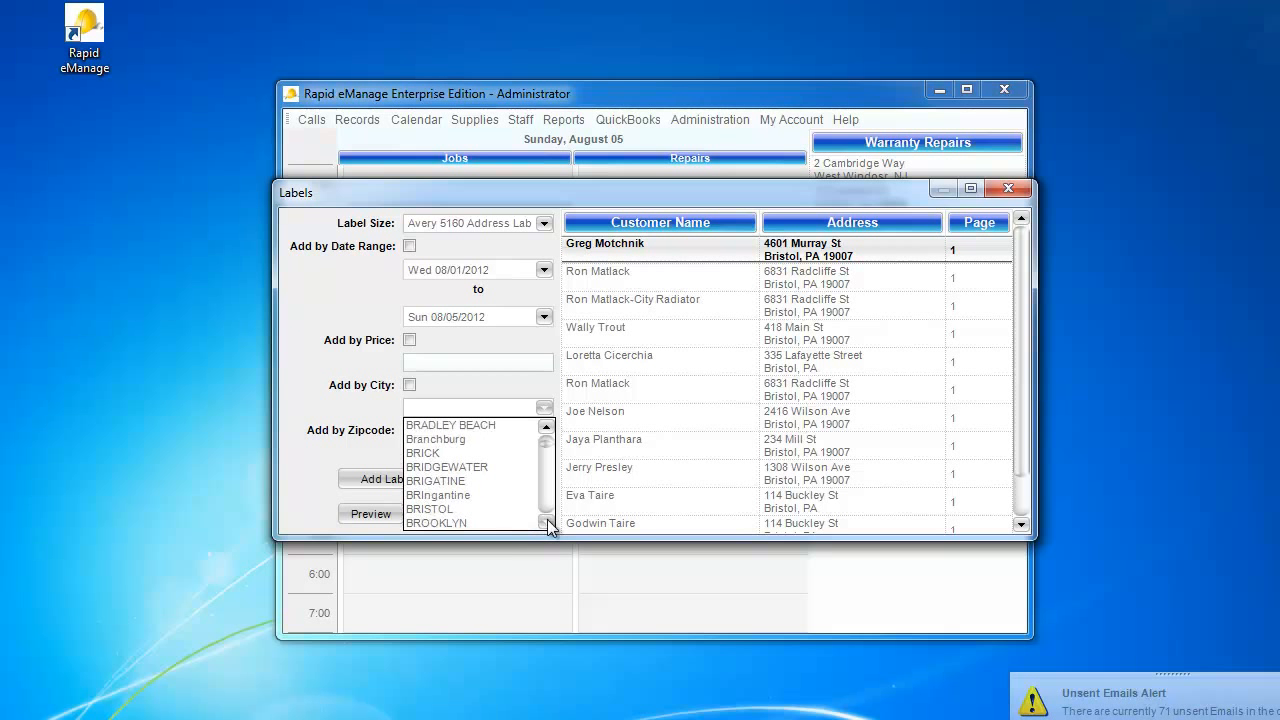
{"action": "left_click", "coordinate": [513, 508]}
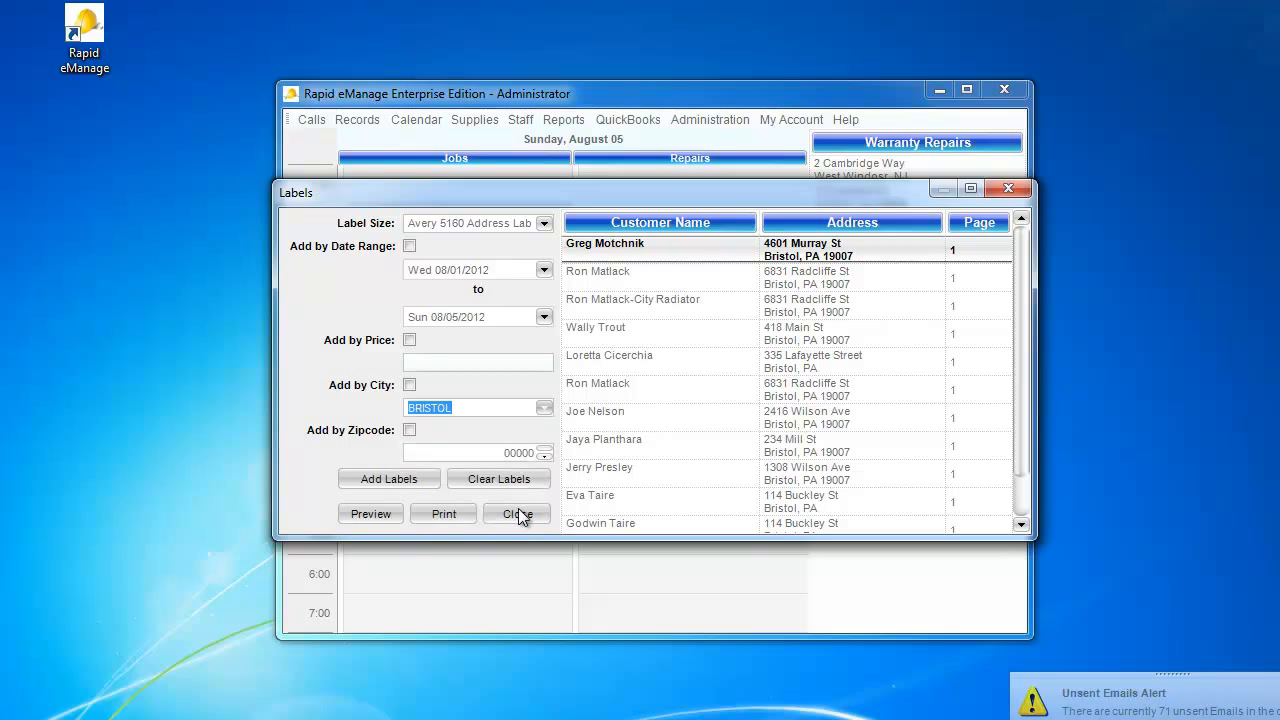
Enable the Add by City filter and add labels for BRISTOL customers.
{"action": "left_click", "coordinate": [399, 479]}
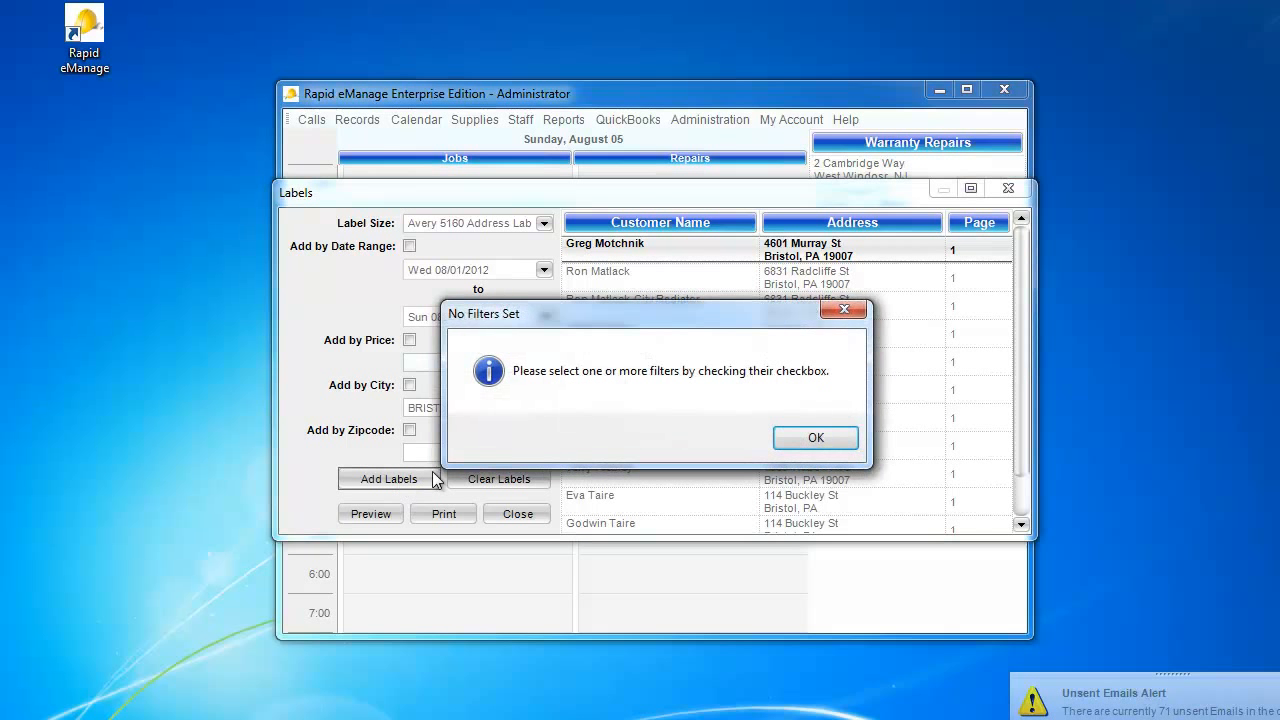
{"action": "left_click", "coordinate": [810, 437]}
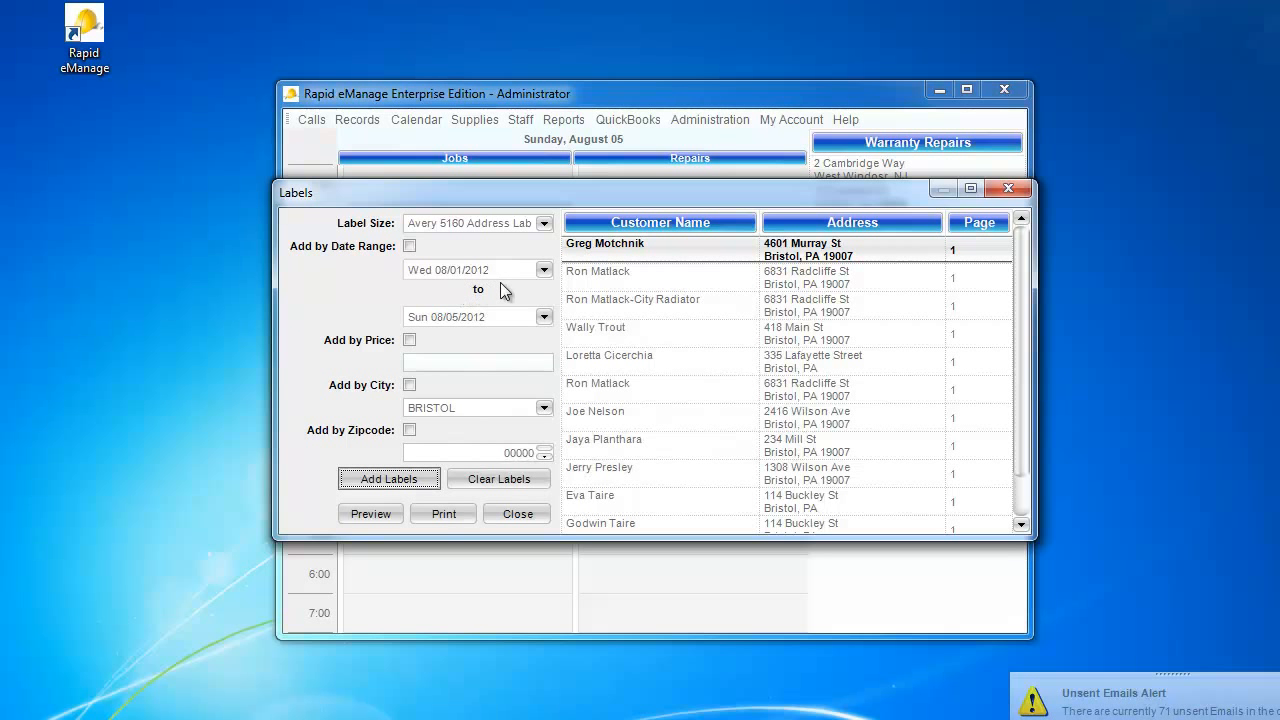
{"action": "left_click", "coordinate": [410, 386]}
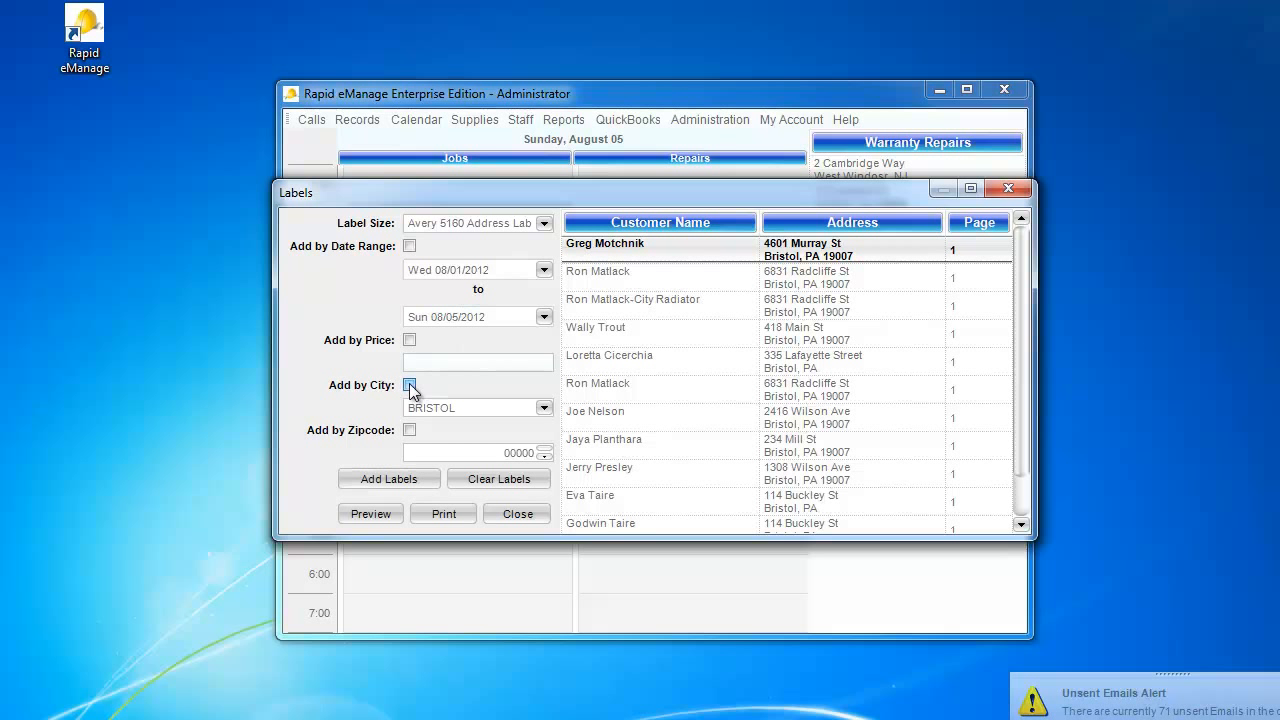
{"action": "left_click", "coordinate": [386, 477]}
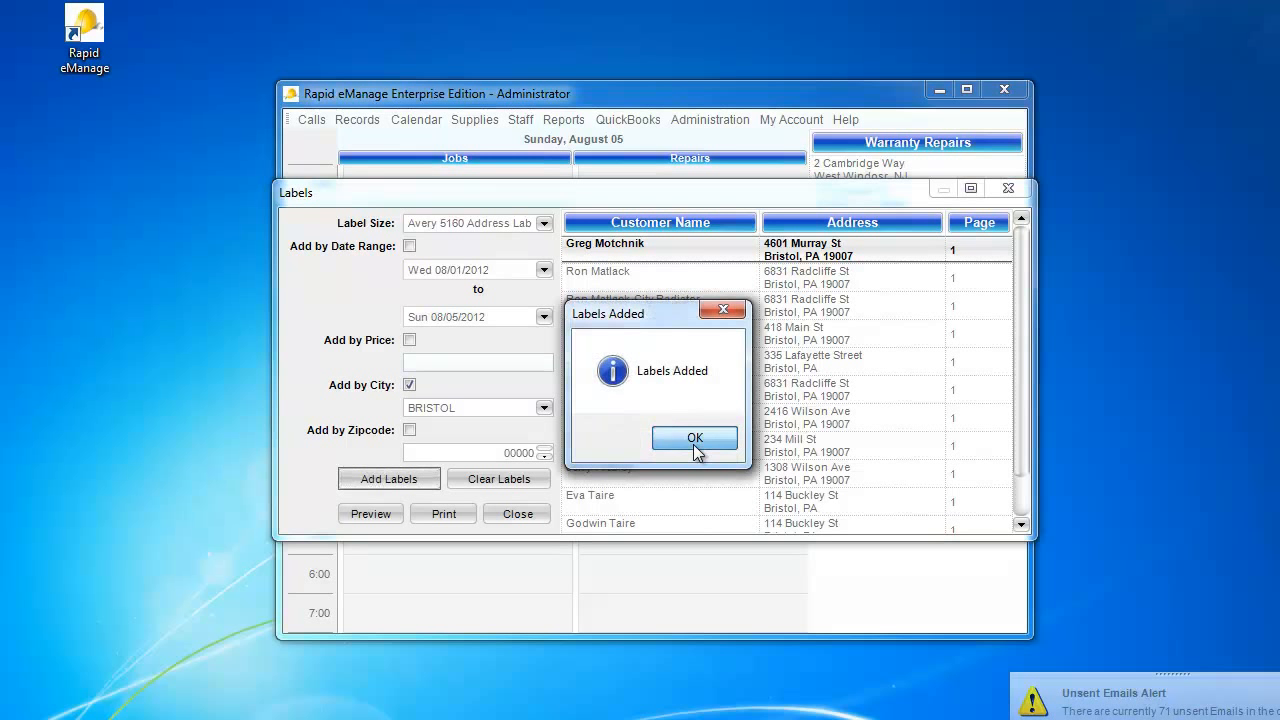
{"action": "left_click", "coordinate": [695, 444]}
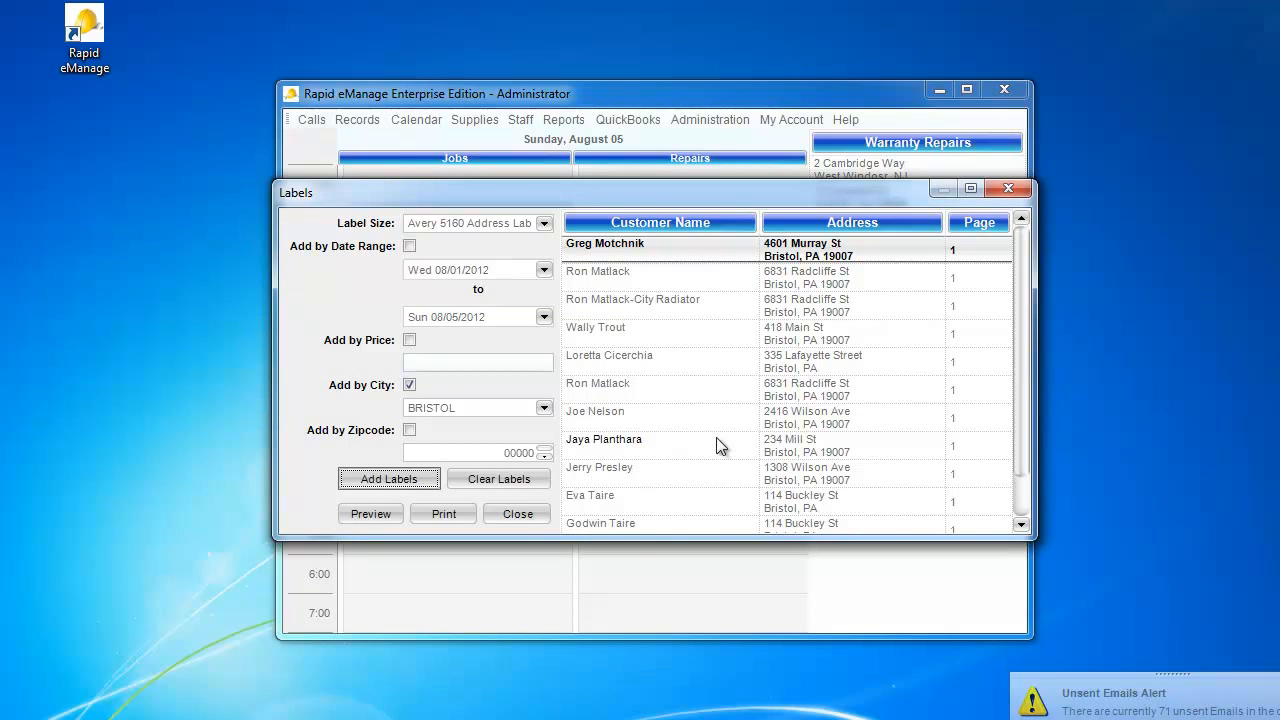
Clear all labels, confirming the removal, and close the Labels window.
{"action": "left_click", "coordinate": [497, 481]}
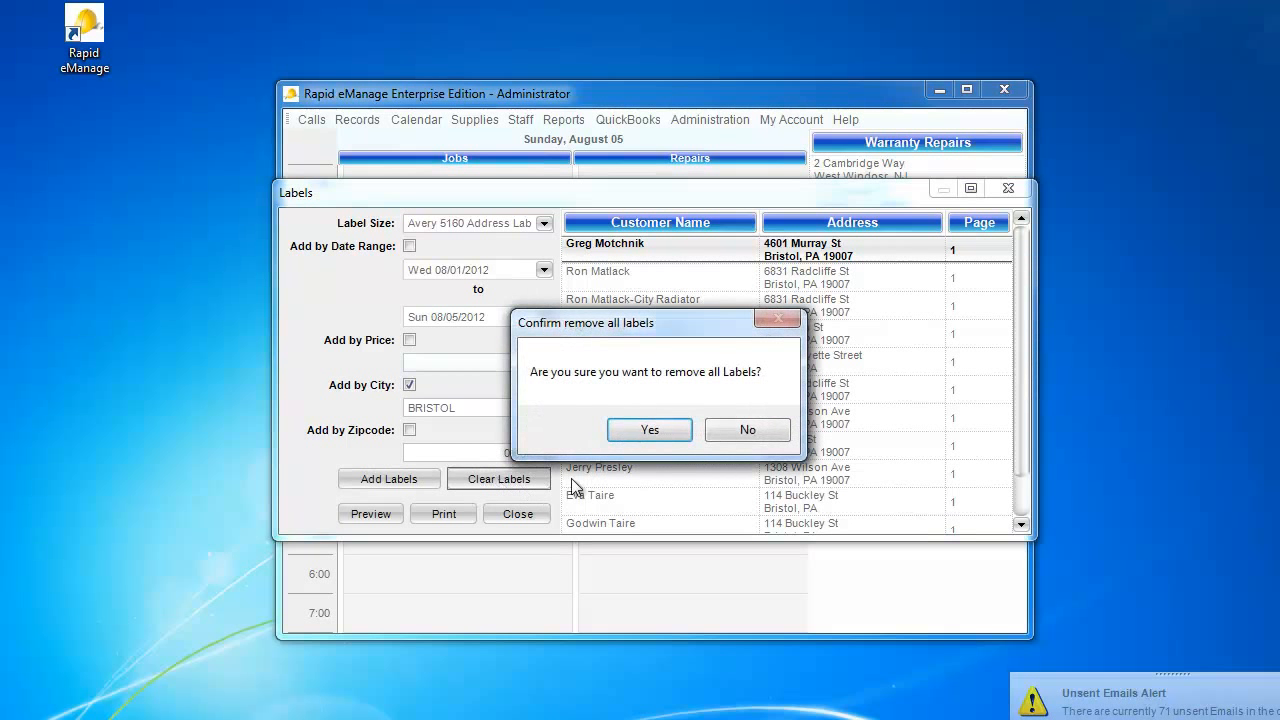
{"action": "left_click", "coordinate": [650, 430]}
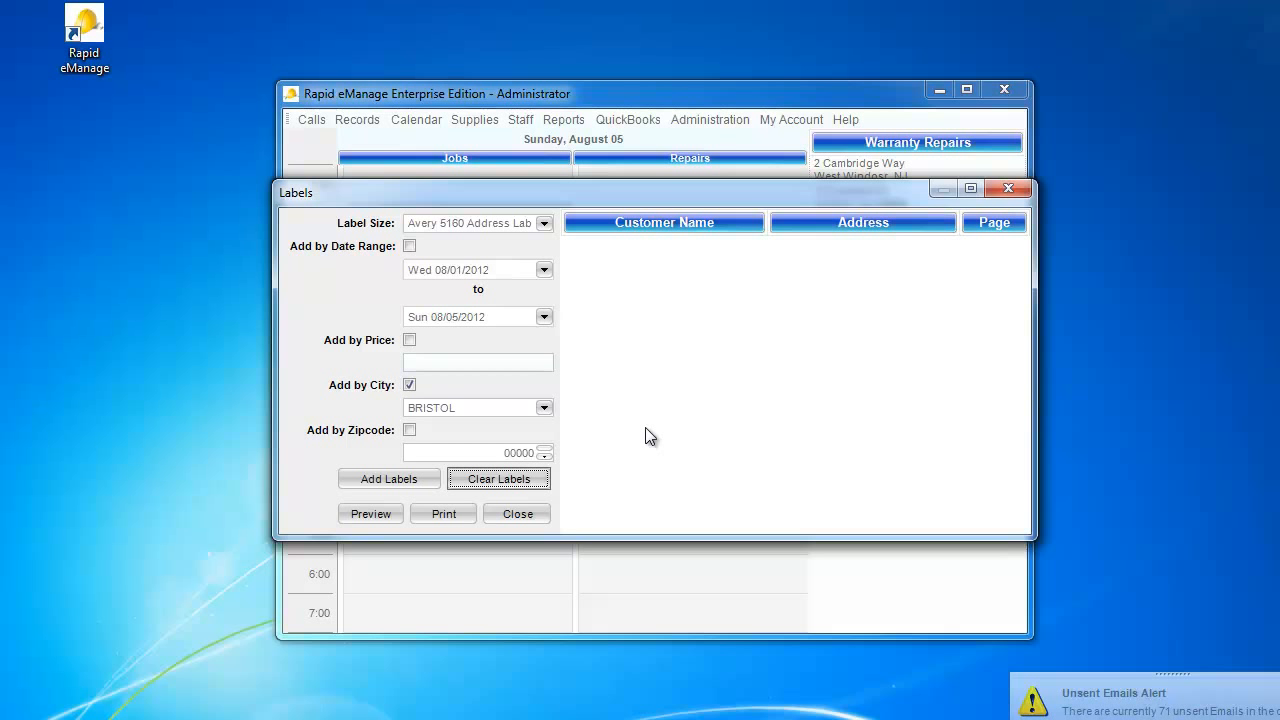
{"action": "left_click", "coordinate": [1009, 190]}
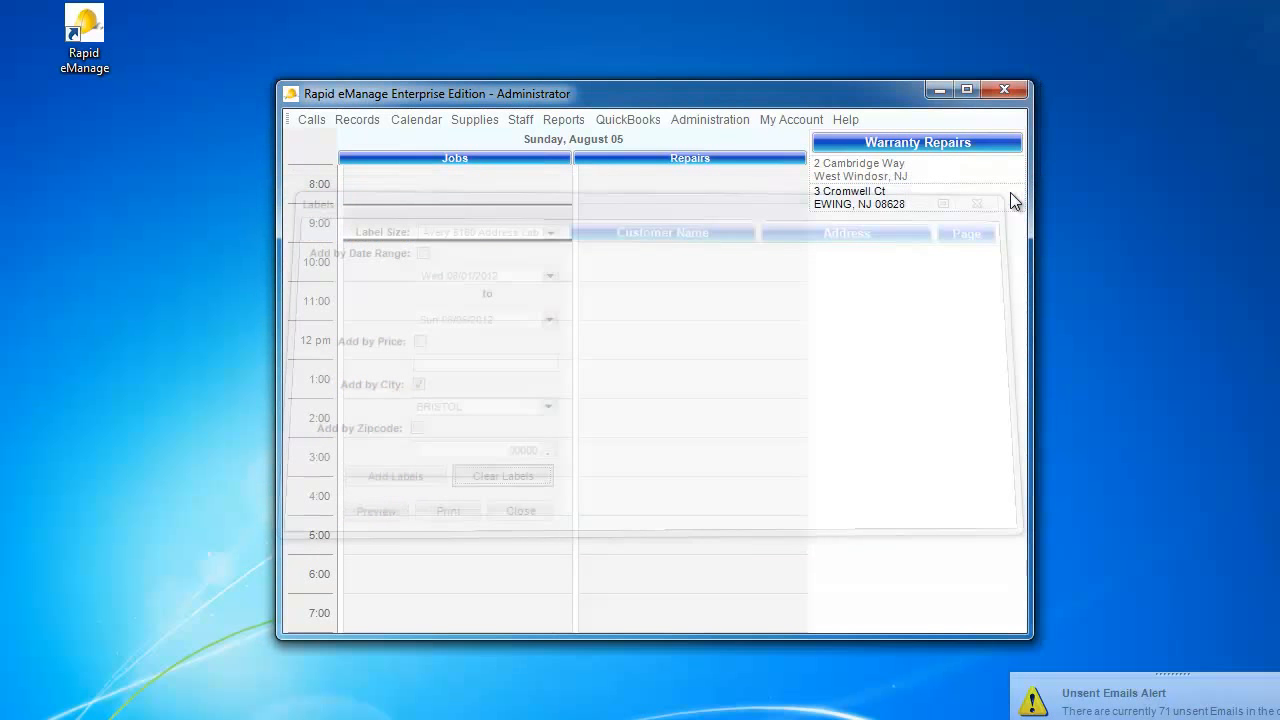
Open the Emails report, enable the Add by City filter, and choose BRISTOL as the city.
{"action": "left_click", "coordinate": [552, 120]}
{"action": "left_click", "coordinate": [596, 316]}
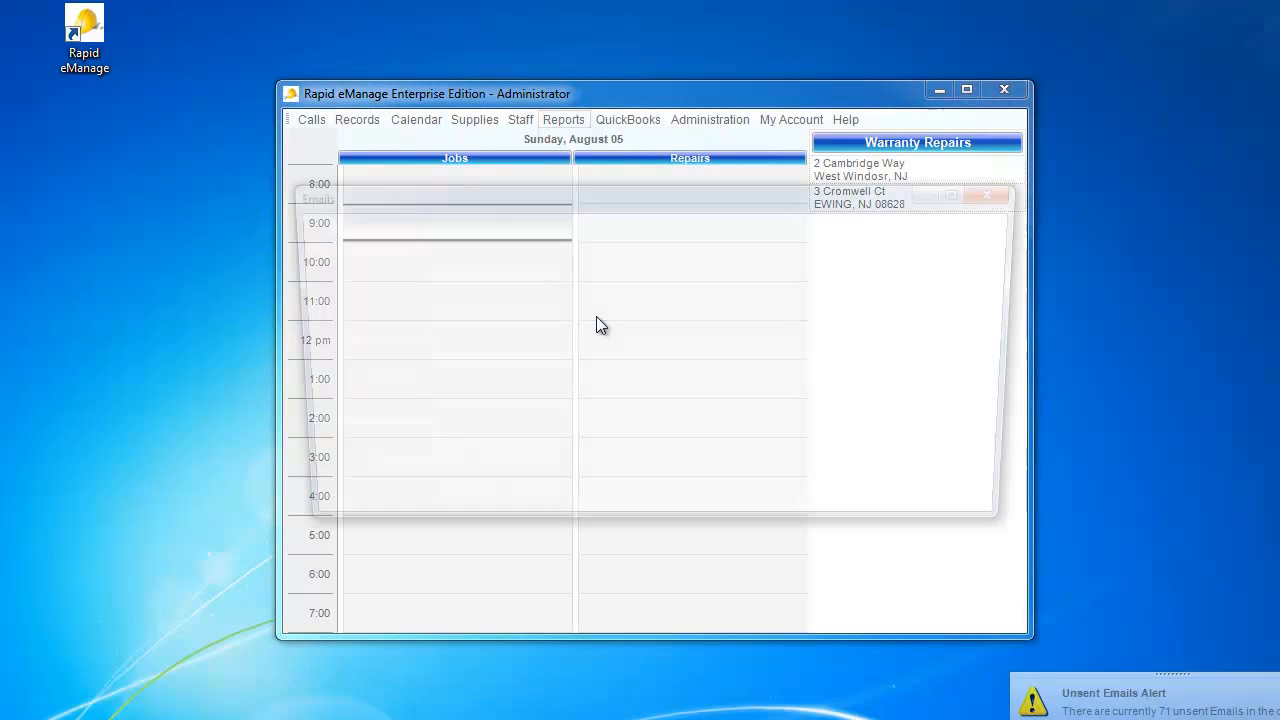
{"action": "left_click", "coordinate": [414, 388]}
{"action": "left_click", "coordinate": [548, 410]}
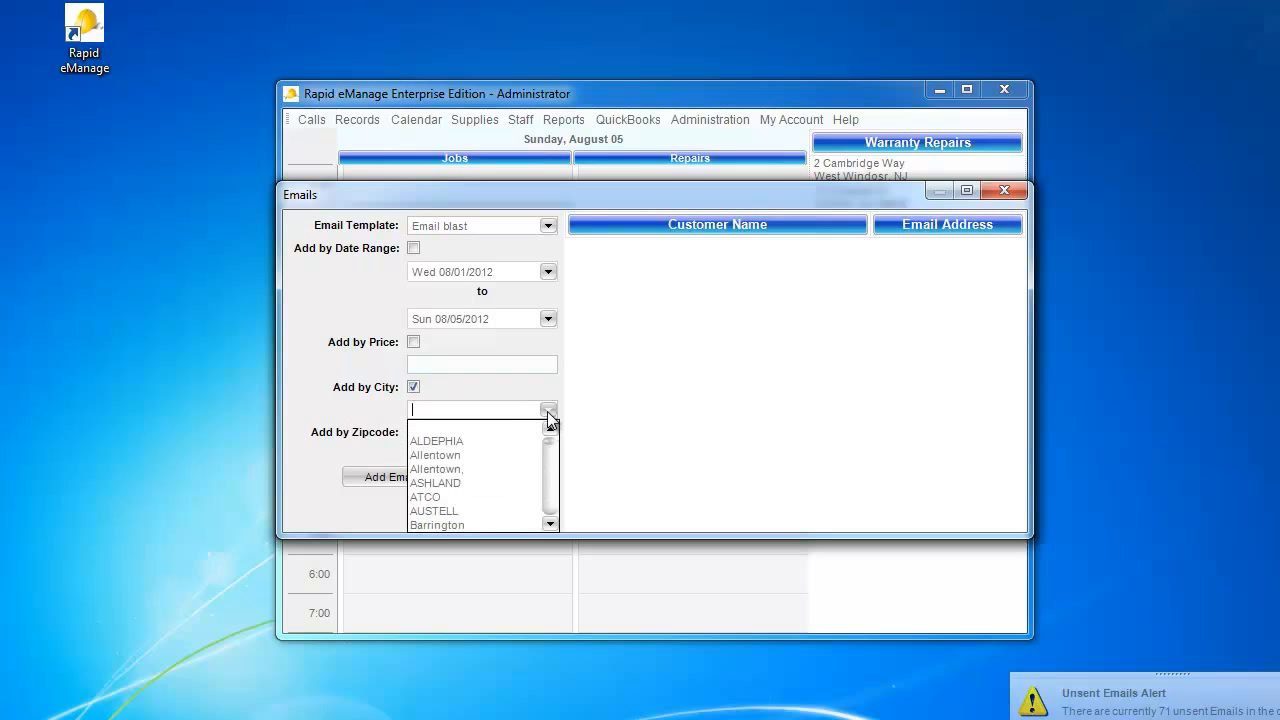
{"action": "left_click", "coordinate": [550, 524]}
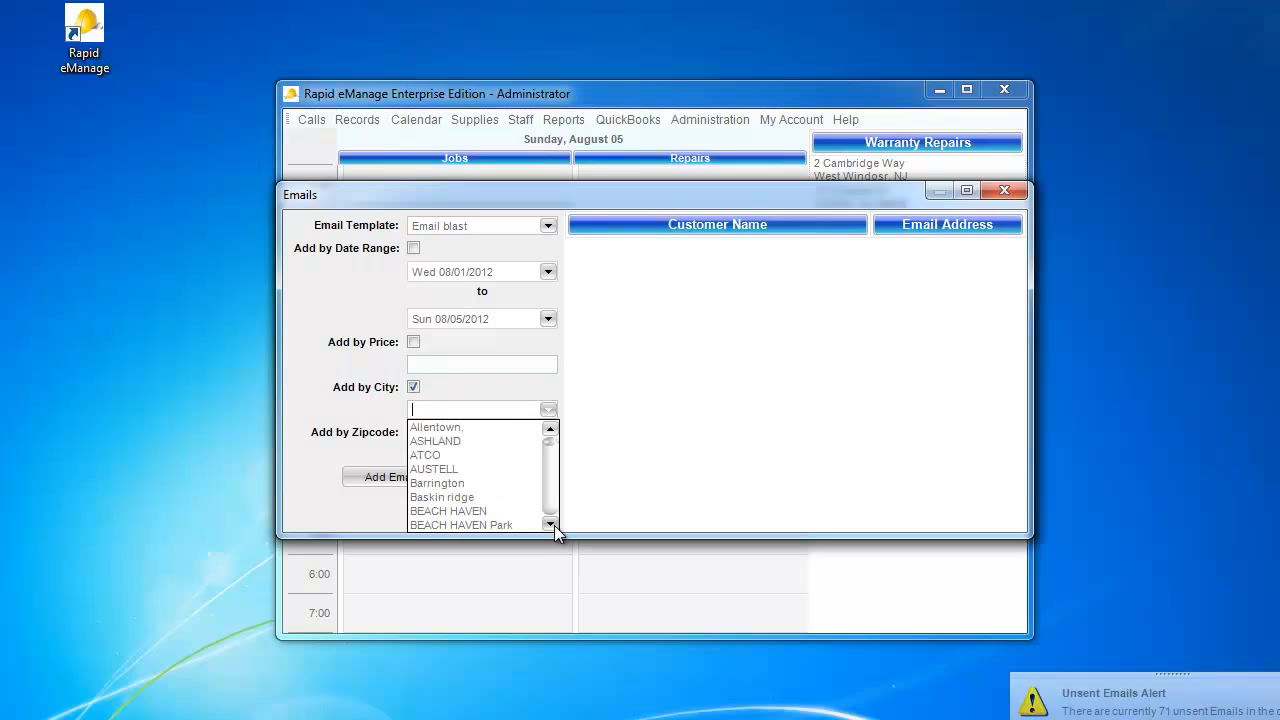
{"action": "left_click", "coordinate": [554, 525]}
{"action": "left_click", "coordinate": [554, 525]}
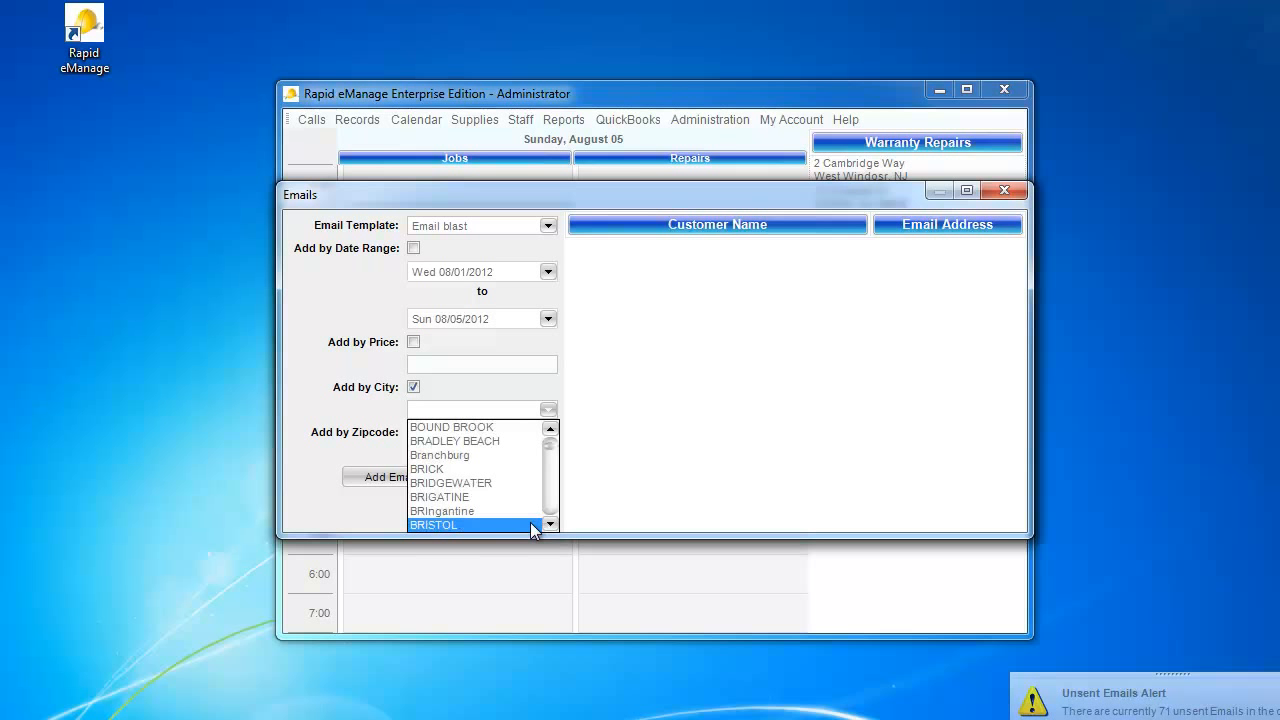
{"action": "left_click", "coordinate": [530, 522]}
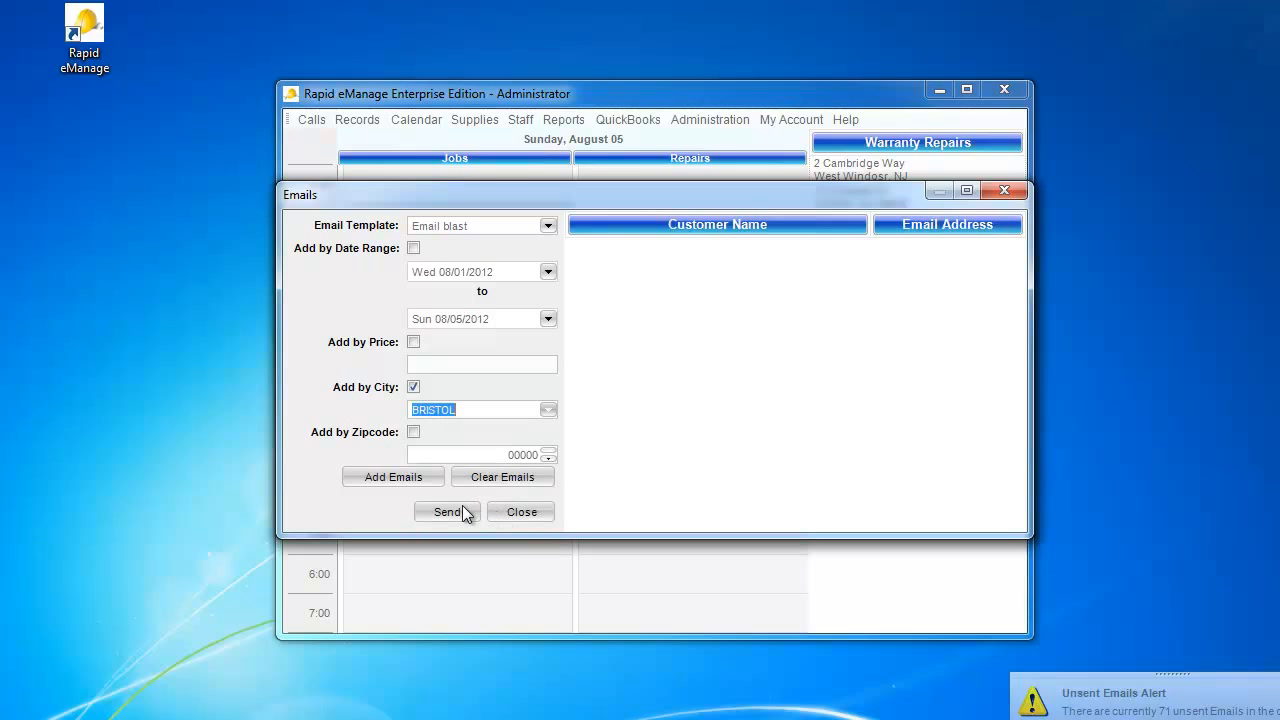
Add email recipients matching the BRISTOL city filter to the Email blast list.
{"action": "left_click", "coordinate": [397, 480]}
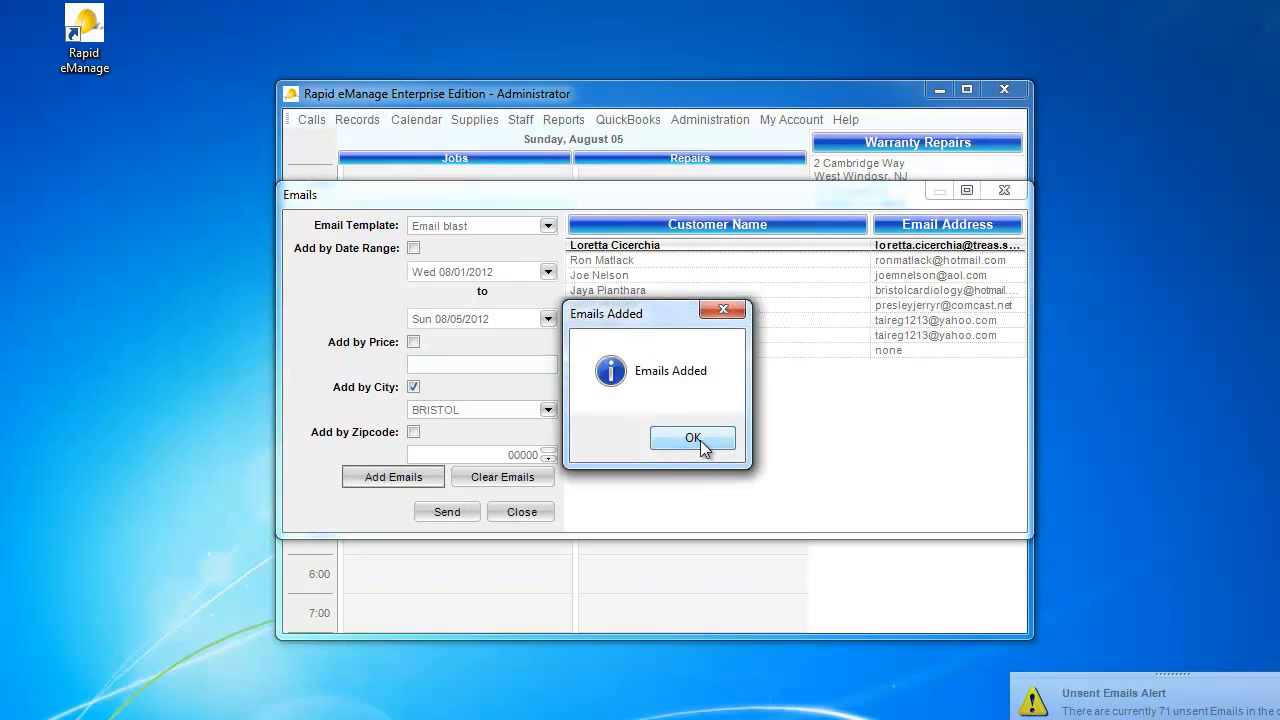
{"action": "left_click", "coordinate": [700, 440]}
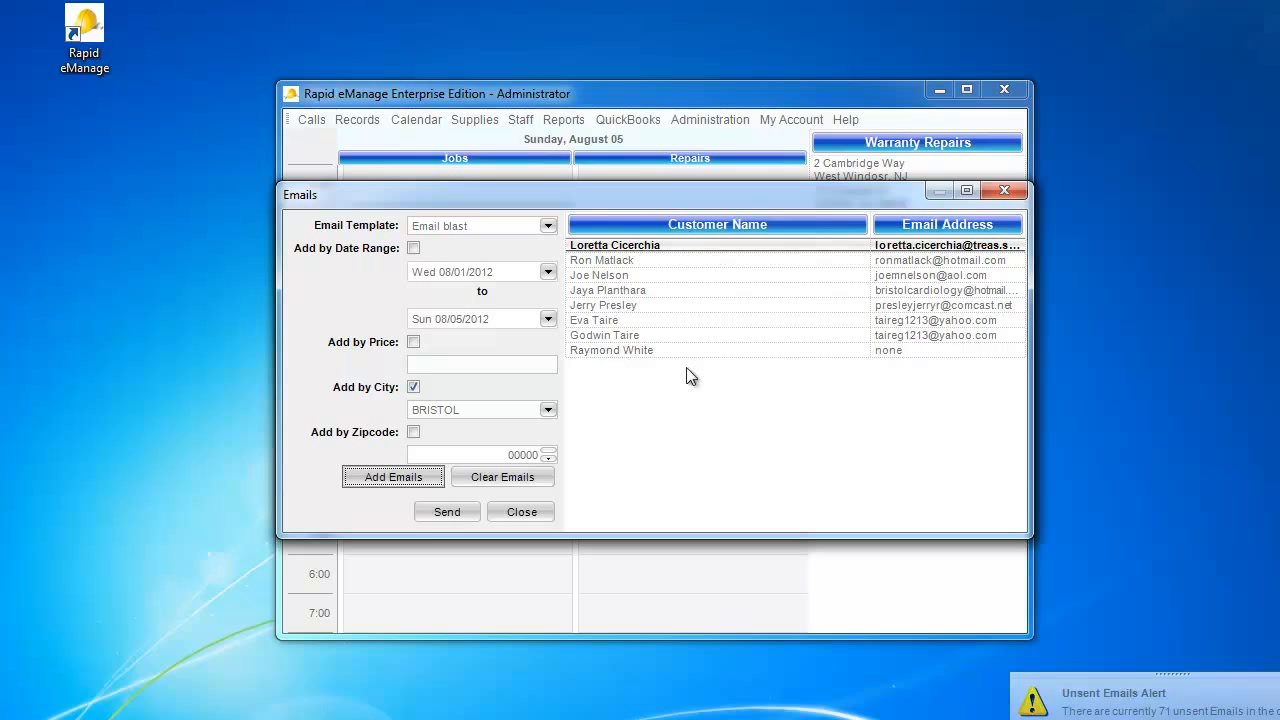
Clear all email recipients, confirming the removal, and close the Emails window.
{"action": "left_click", "coordinate": [532, 476]}
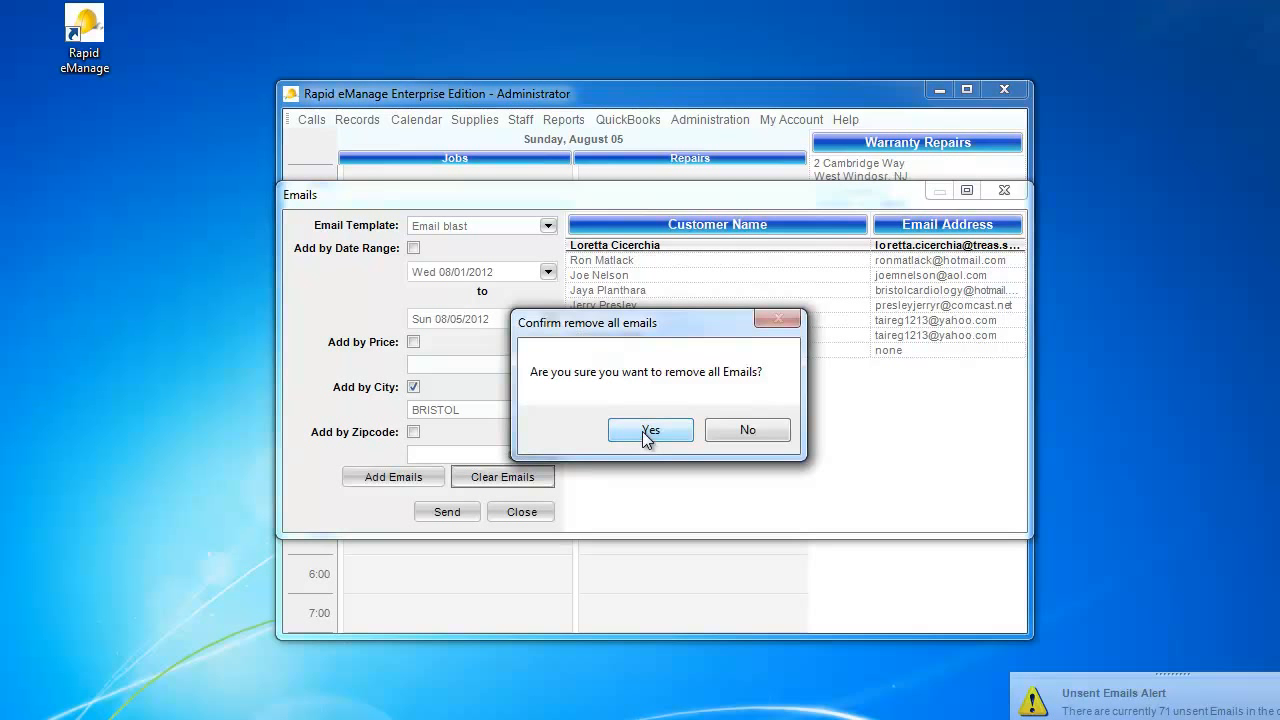
{"action": "left_click", "coordinate": [645, 433]}
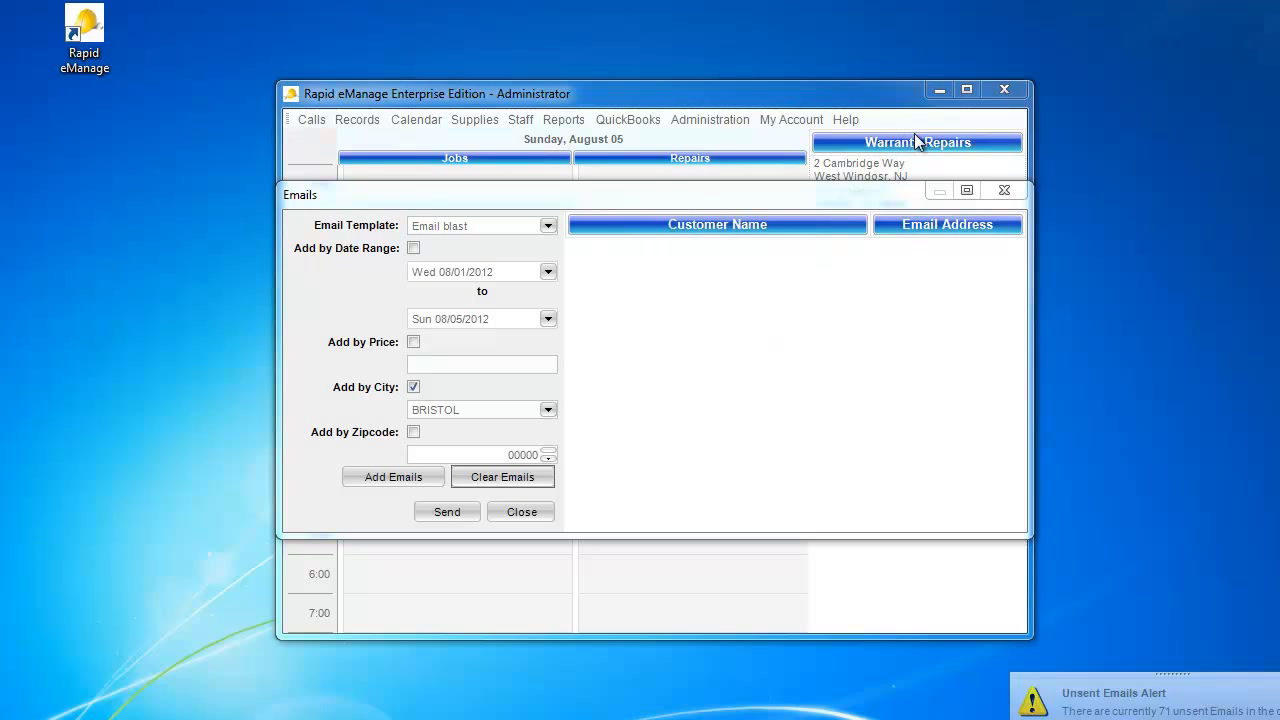
{"action": "left_click", "coordinate": [1004, 191]}
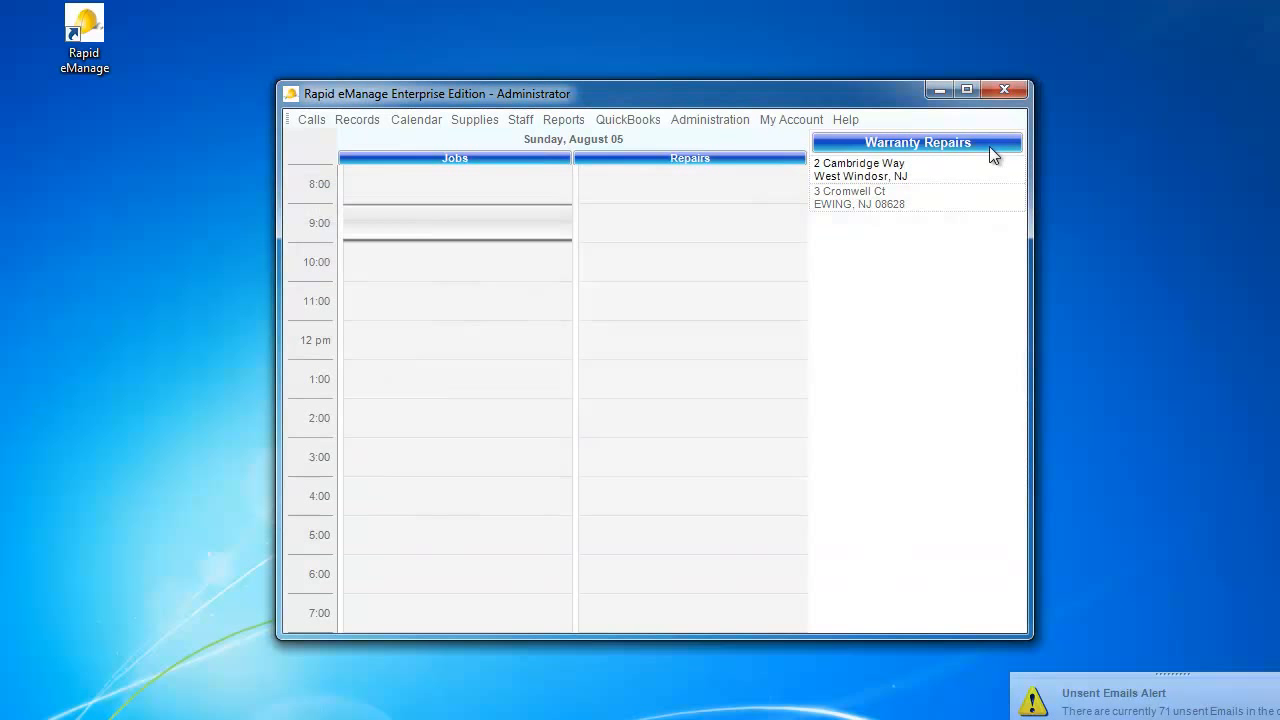
Open the QuickBooks Import Records wizard and close it without importing.
{"action": "left_click", "coordinate": [627, 125]}
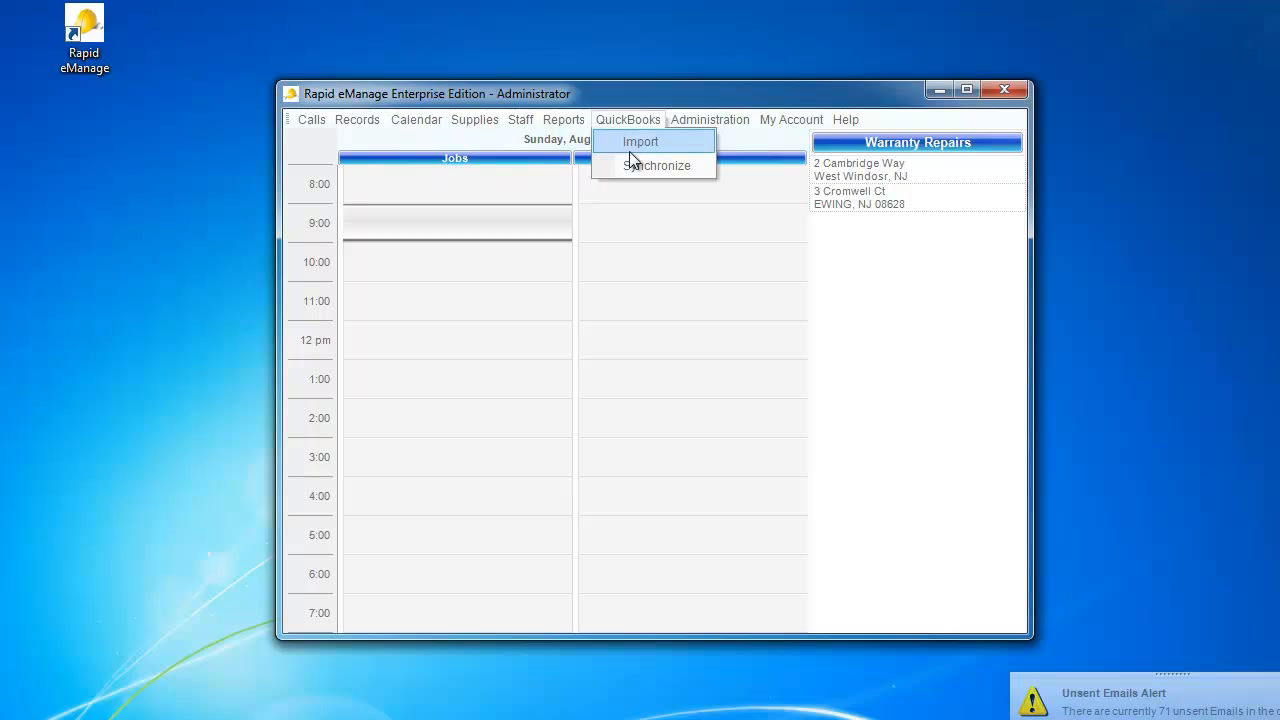
{"action": "left_click", "coordinate": [624, 142]}
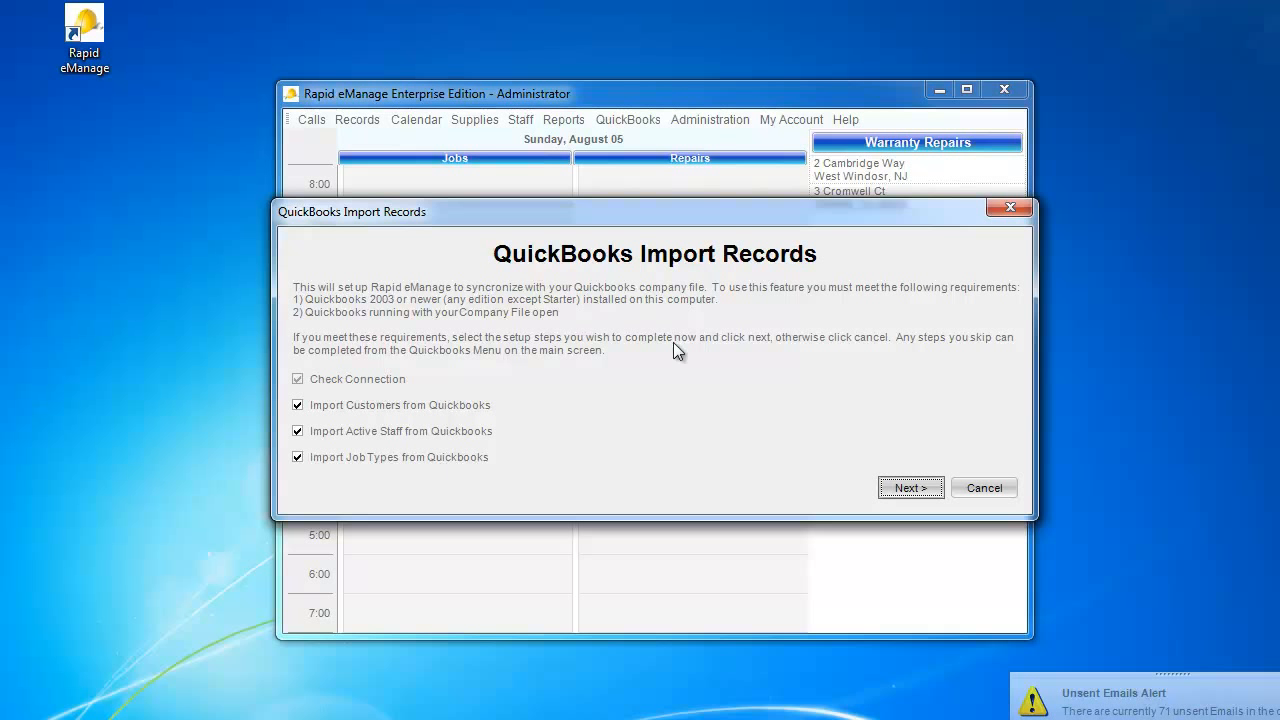
{"action": "left_click", "coordinate": [1004, 206]}
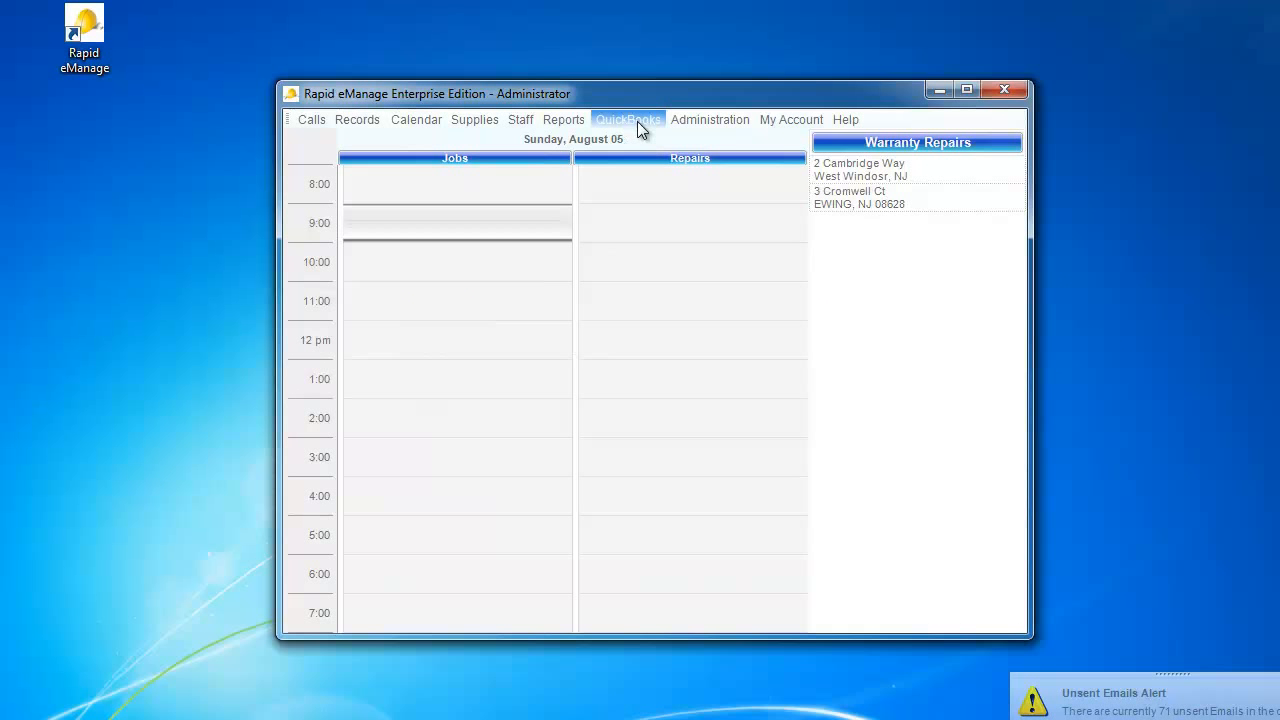
Open the QuickBooks Synchronize wizard and close it without synchronizing.
{"action": "left_click", "coordinate": [637, 121]}
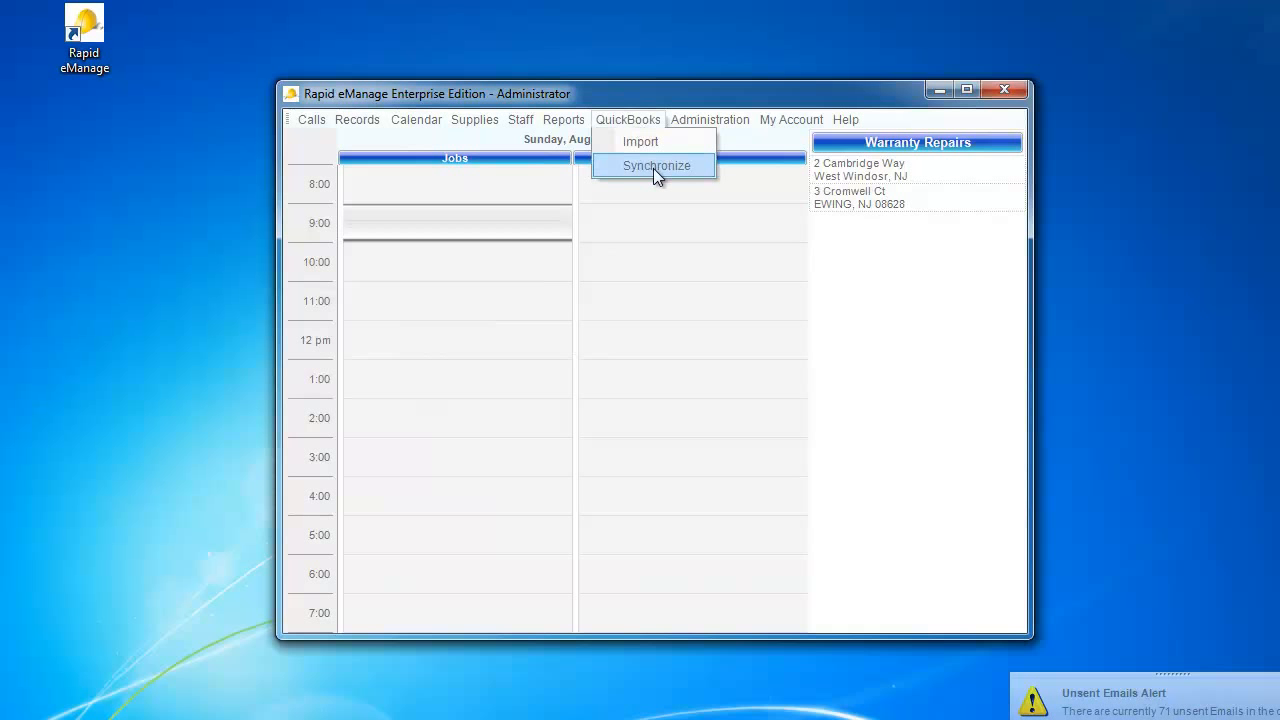
{"action": "left_click", "coordinate": [653, 166]}
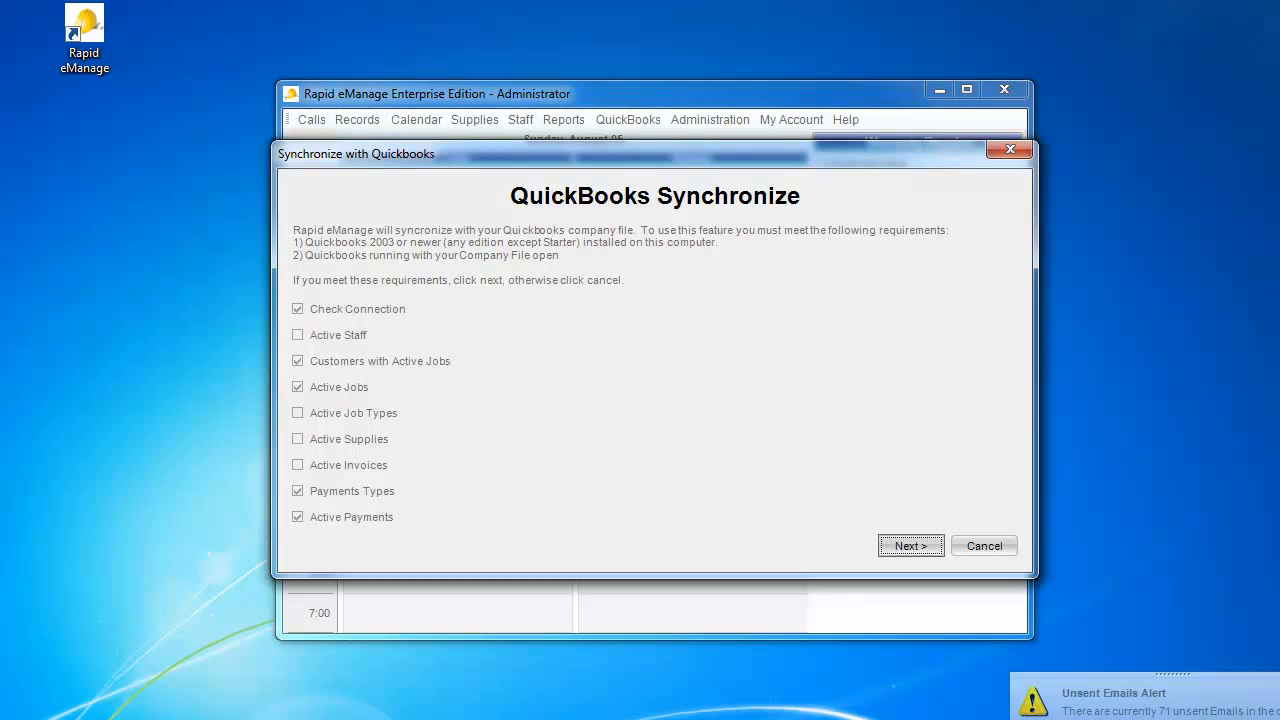
{"action": "key", "text": "alt+Tab"}
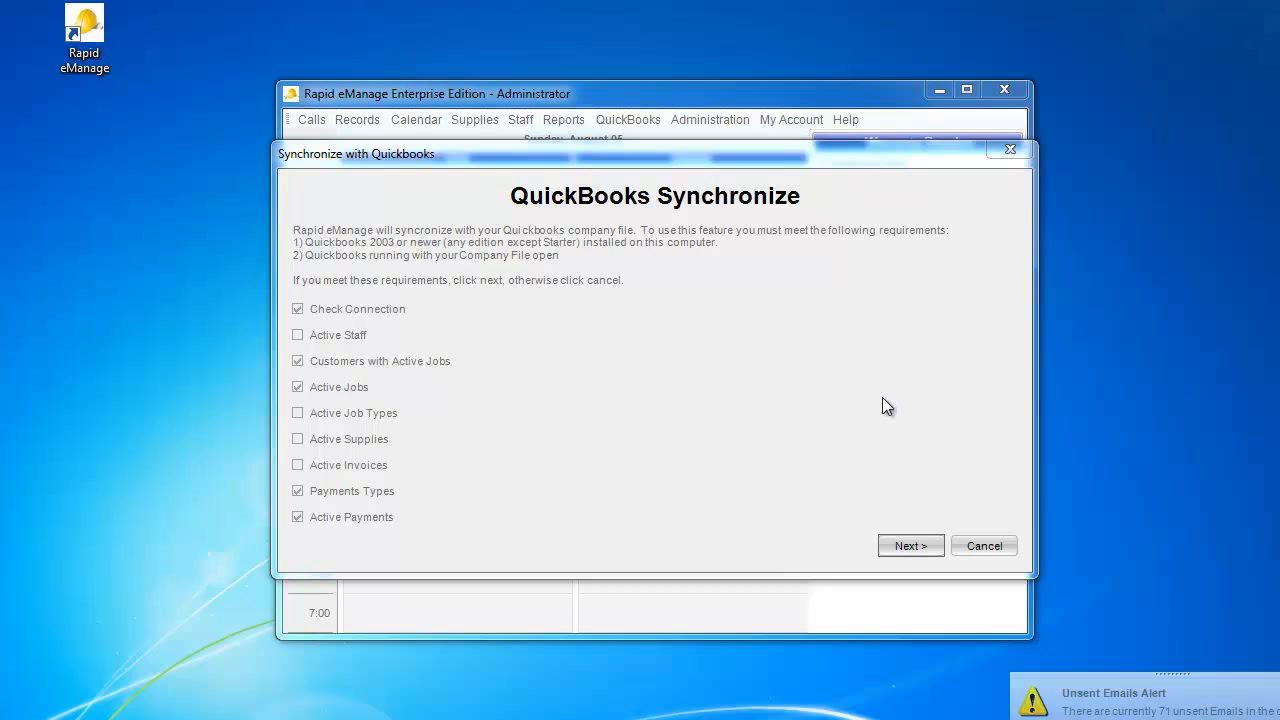
{"action": "left_click", "coordinate": [1007, 149]}
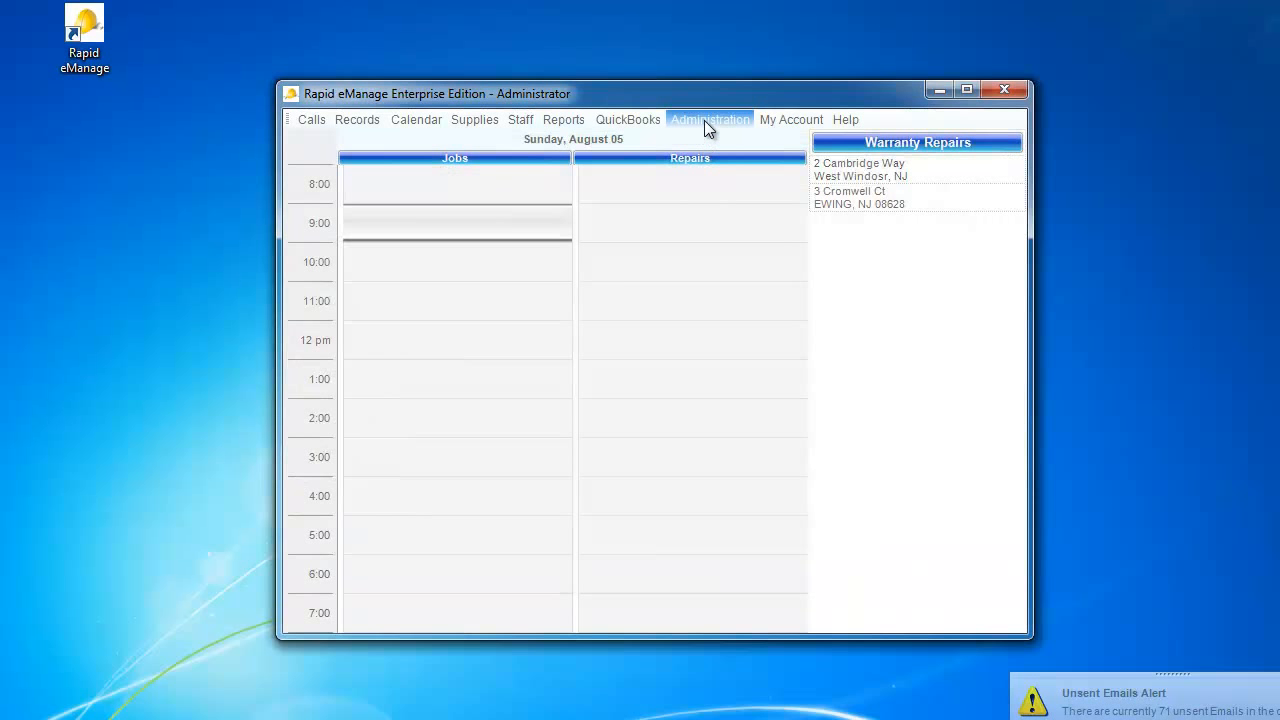
Open the System Settings window and display the Follow Up email template.
{"action": "left_click", "coordinate": [705, 120]}
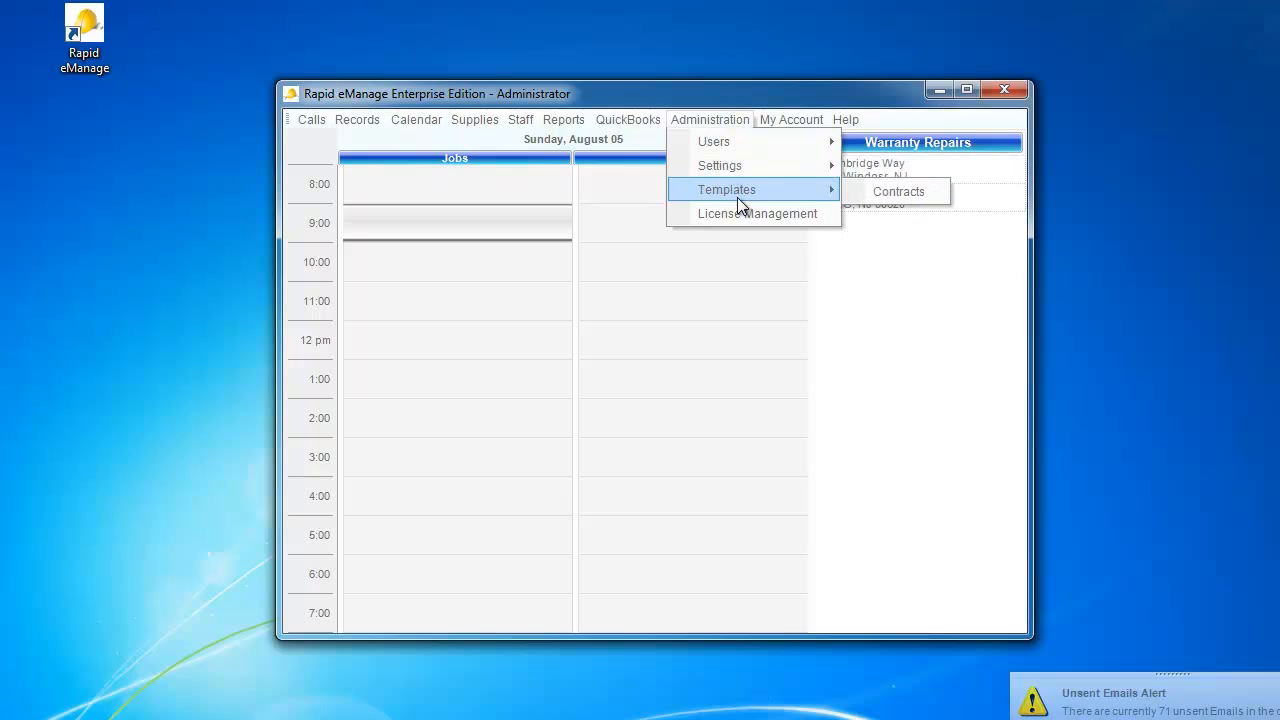
{"action": "mouse_move", "coordinate": [720, 165]}
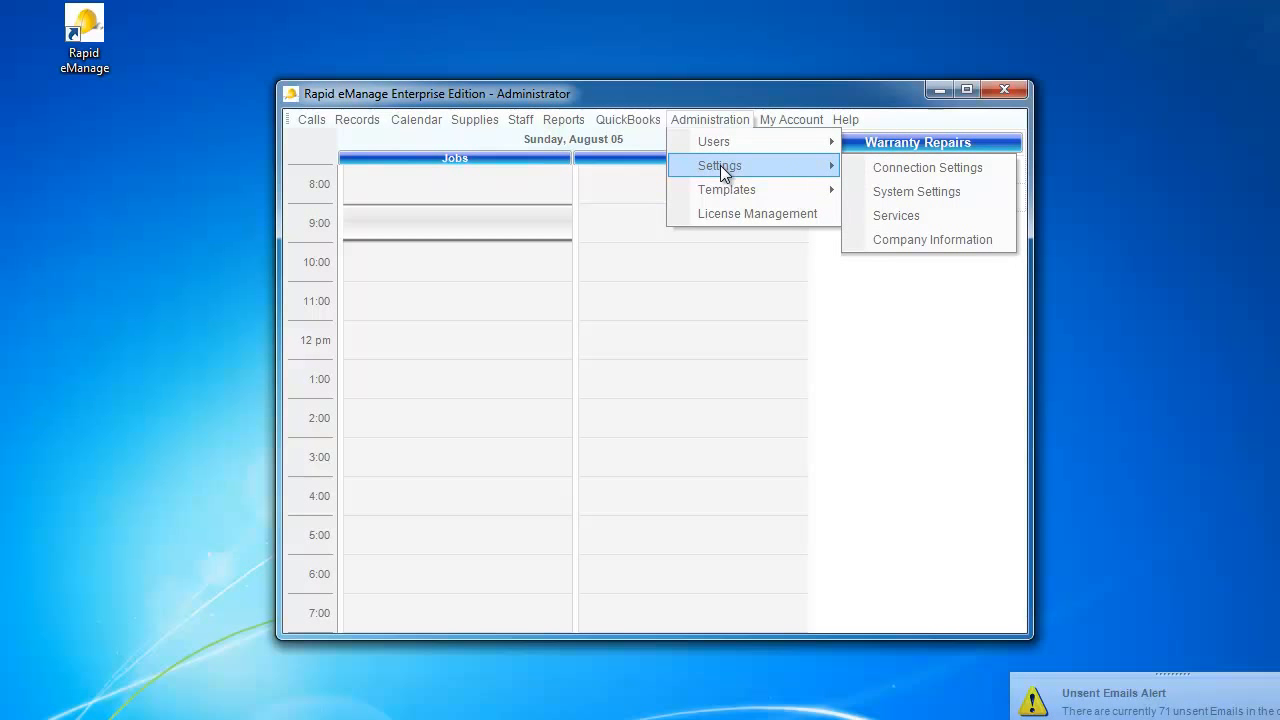
{"action": "left_click", "coordinate": [885, 196]}
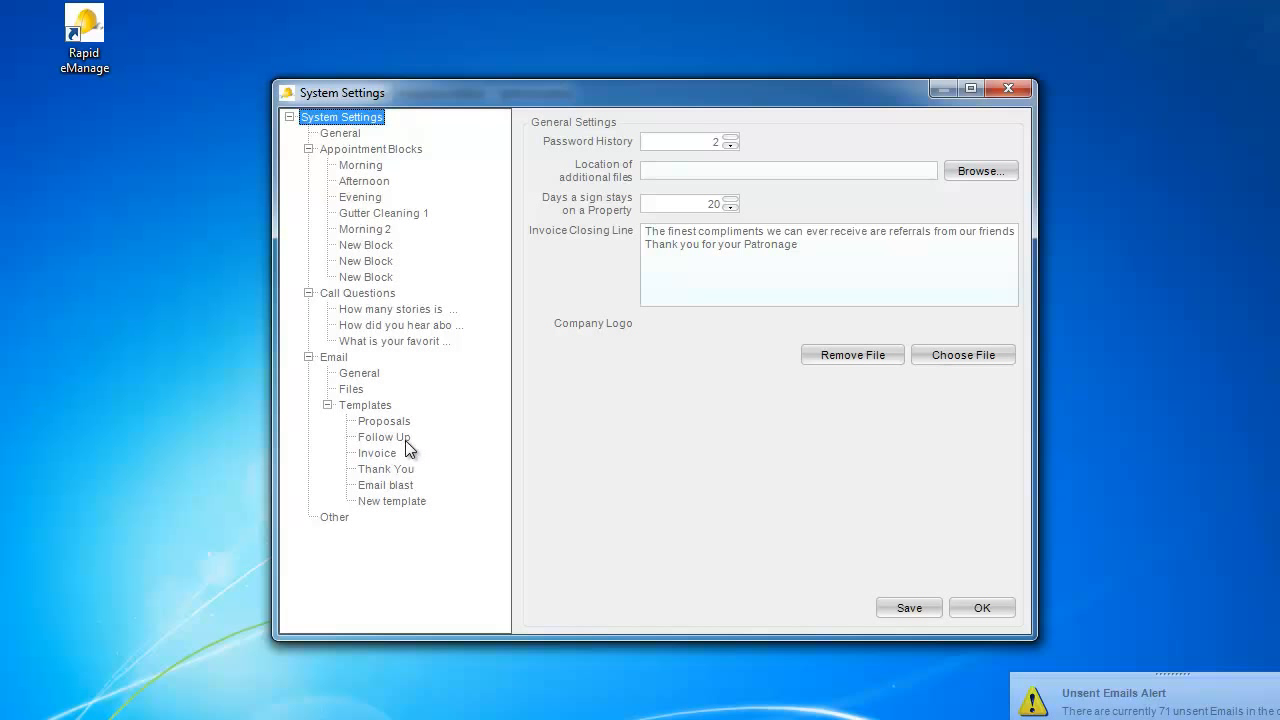
{"action": "left_click", "coordinate": [384, 437]}
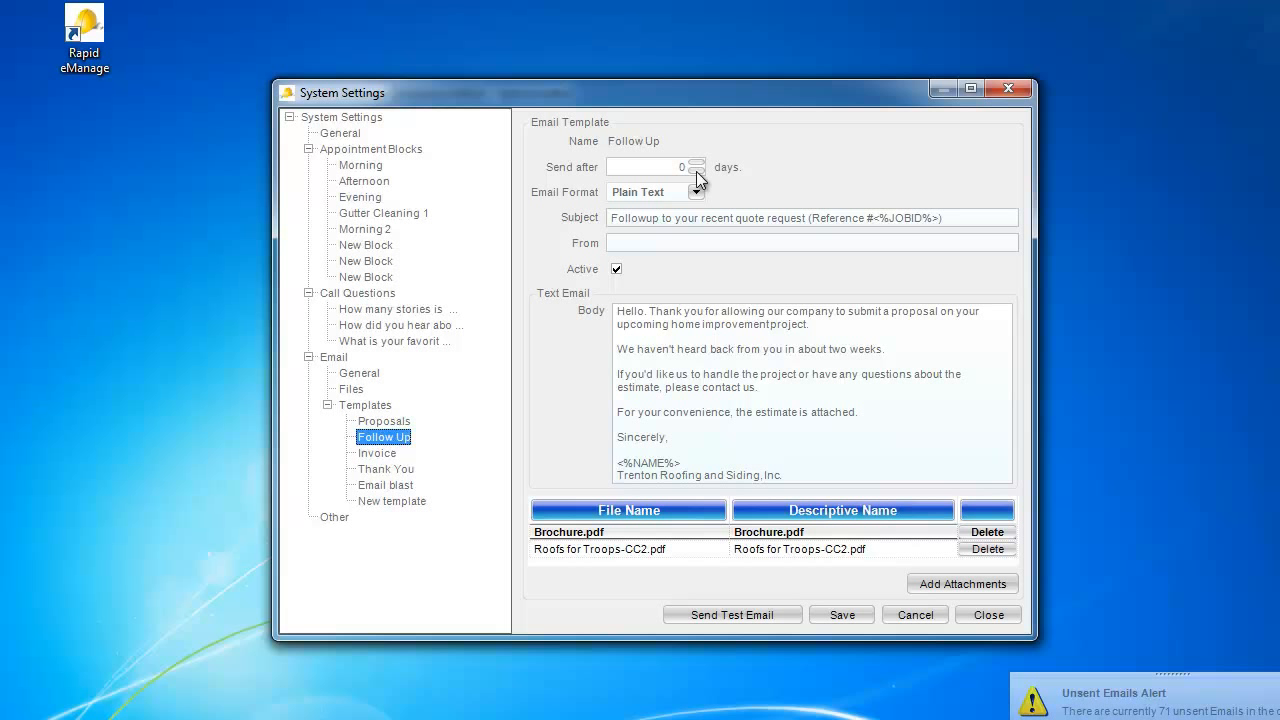
Set the Follow Up template's send-after delay to 15 days and close the System Settings window.
{"action": "left_click", "coordinate": [696, 163]}
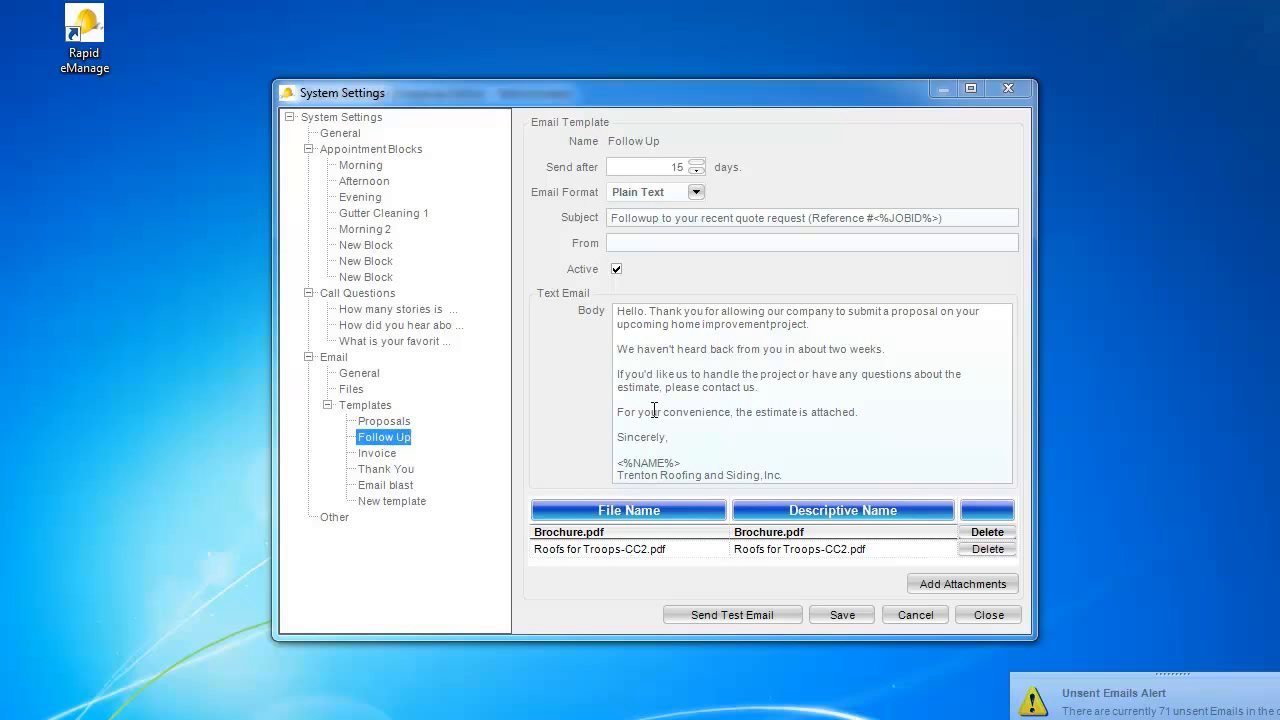
{"action": "left_click", "coordinate": [1005, 89]}
Open Manage Services, review the Cupola Installation, Maintenance, Other and Repair service entries, and close the window.
{"action": "left_click", "coordinate": [709, 121]}
{"action": "mouse_move", "coordinate": [746, 165]}
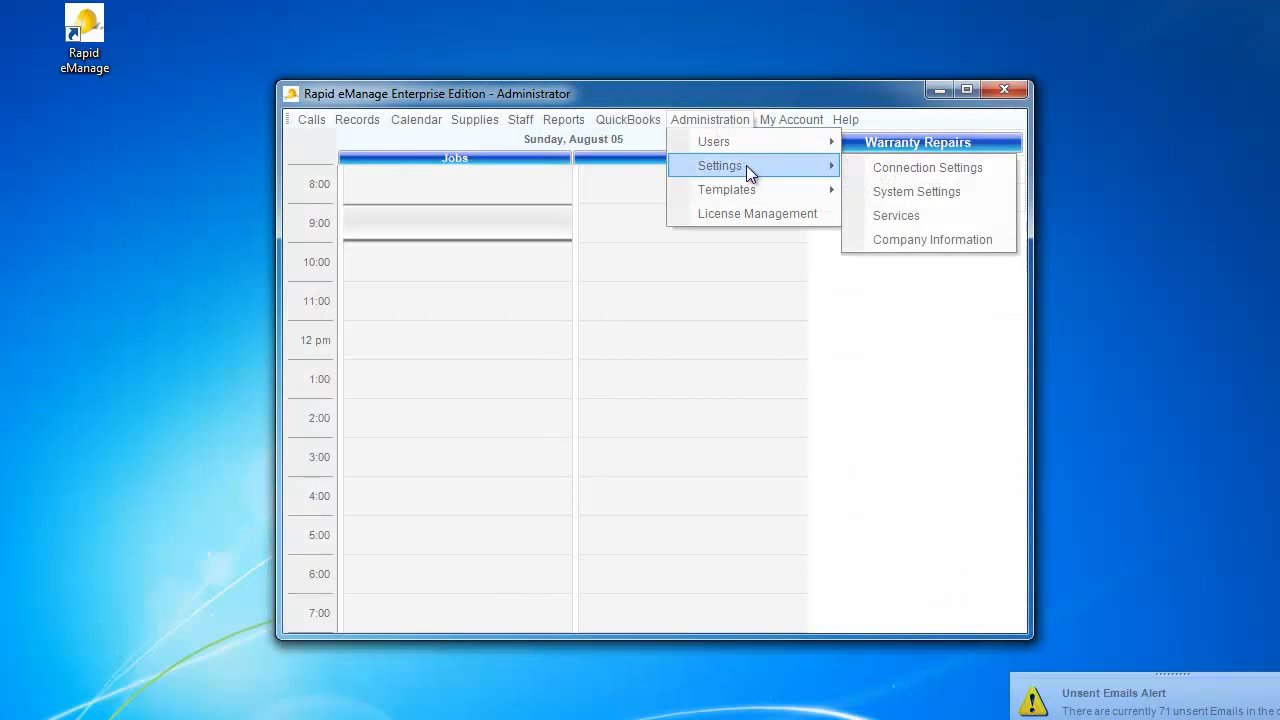
{"action": "left_click", "coordinate": [896, 216]}
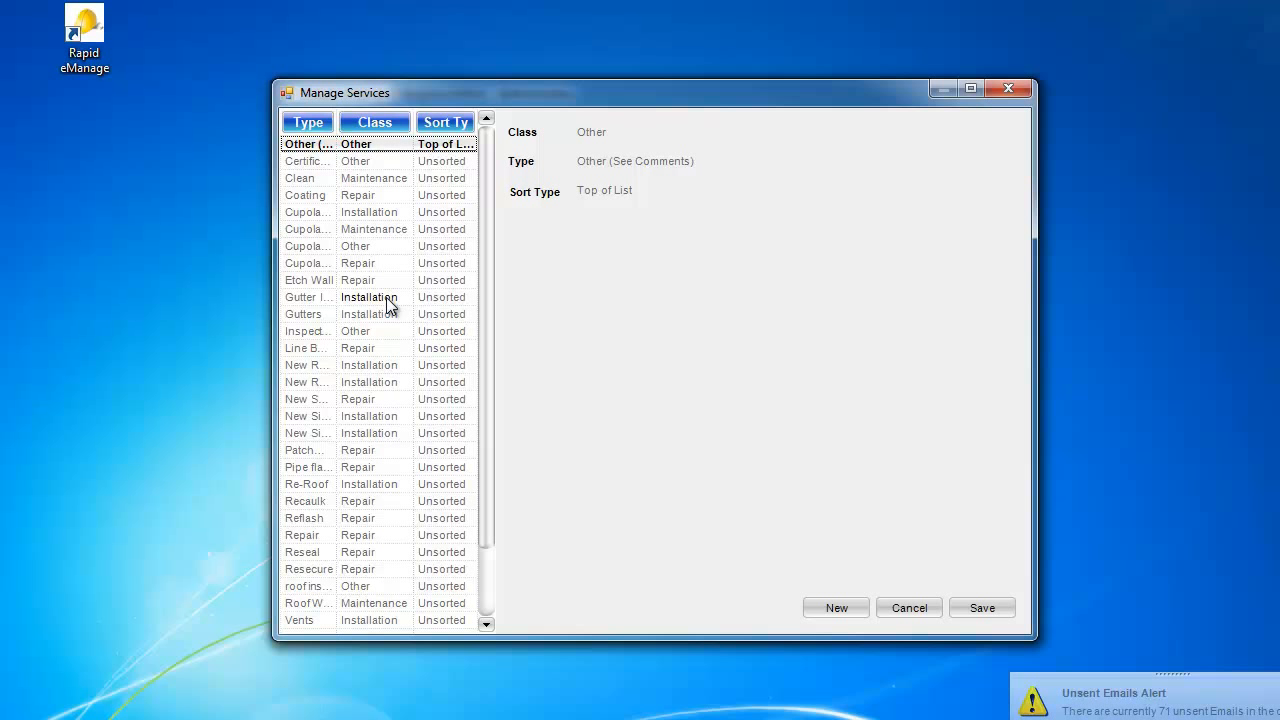
{"action": "left_click", "coordinate": [372, 218]}
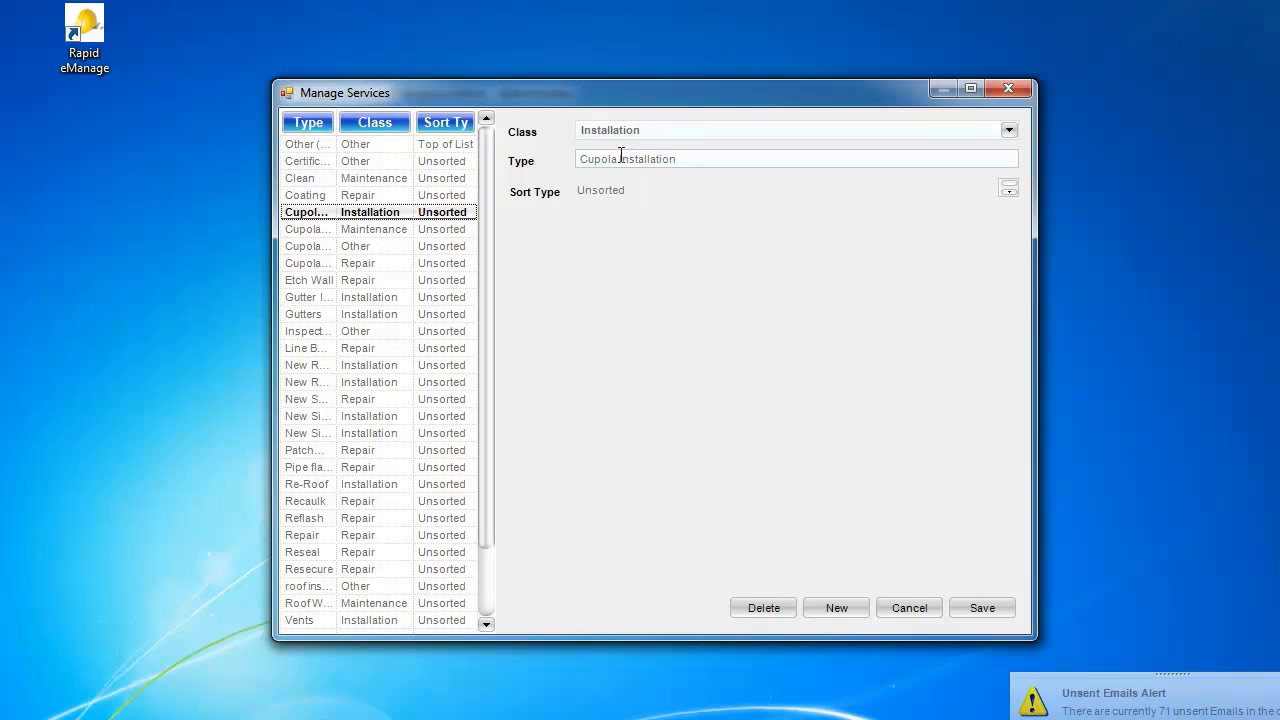
{"action": "left_click", "coordinate": [379, 230]}
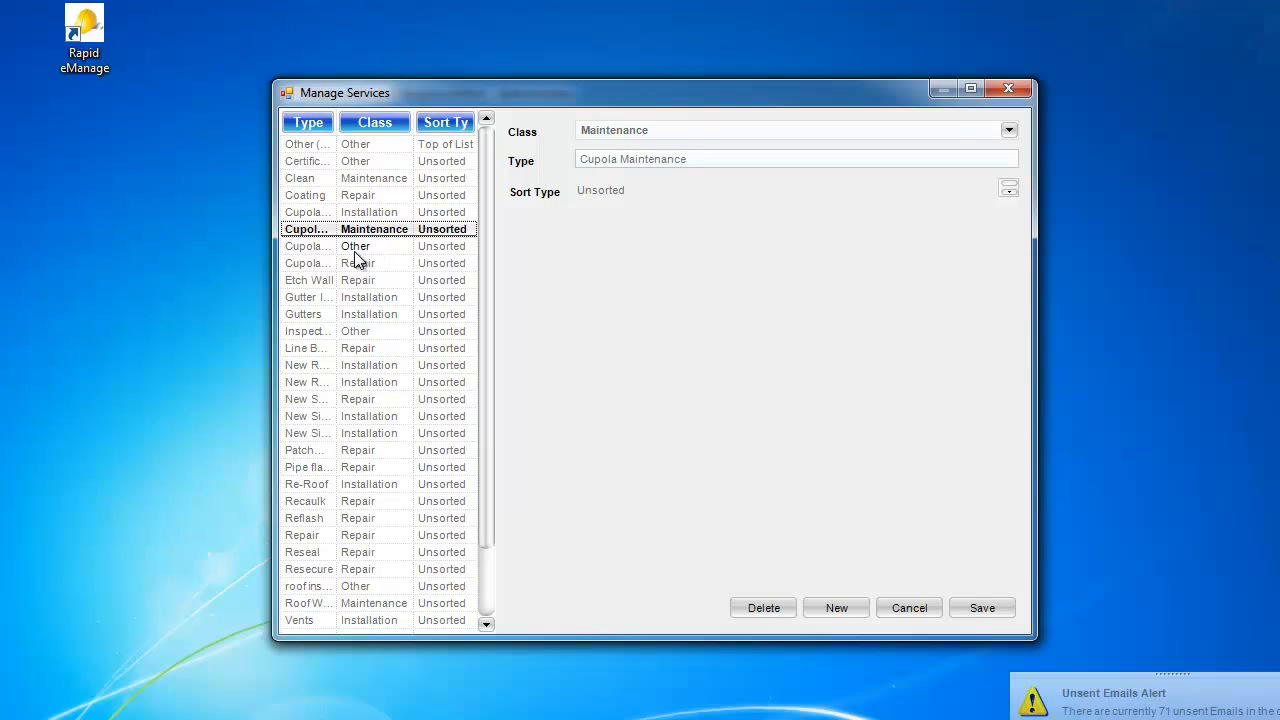
{"action": "left_click", "coordinate": [364, 249]}
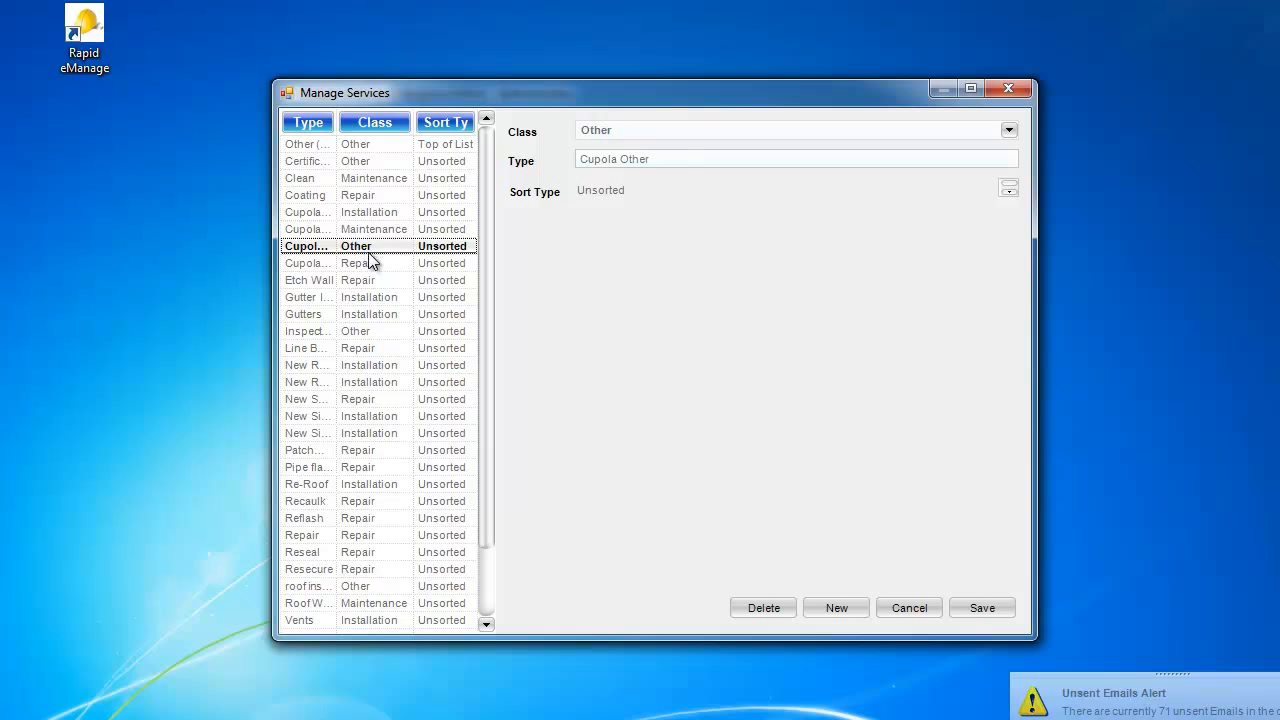
{"action": "left_click", "coordinate": [367, 265]}
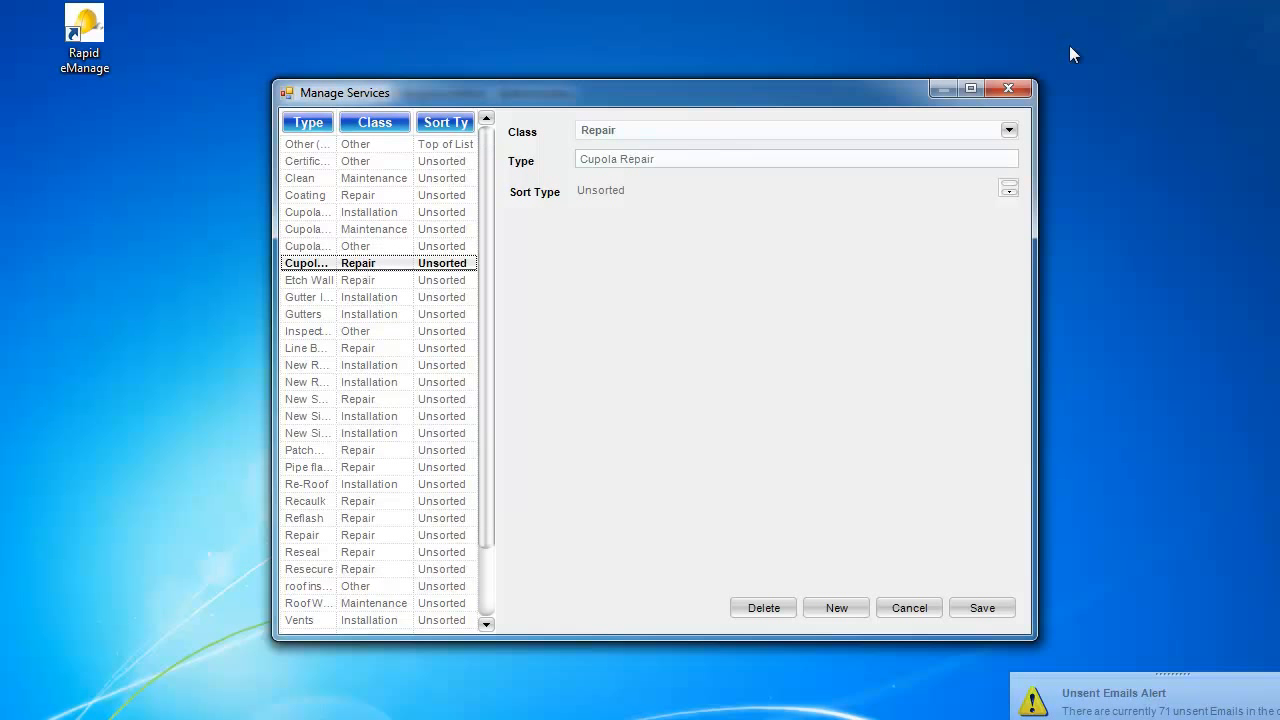
{"action": "left_click", "coordinate": [1007, 88]}
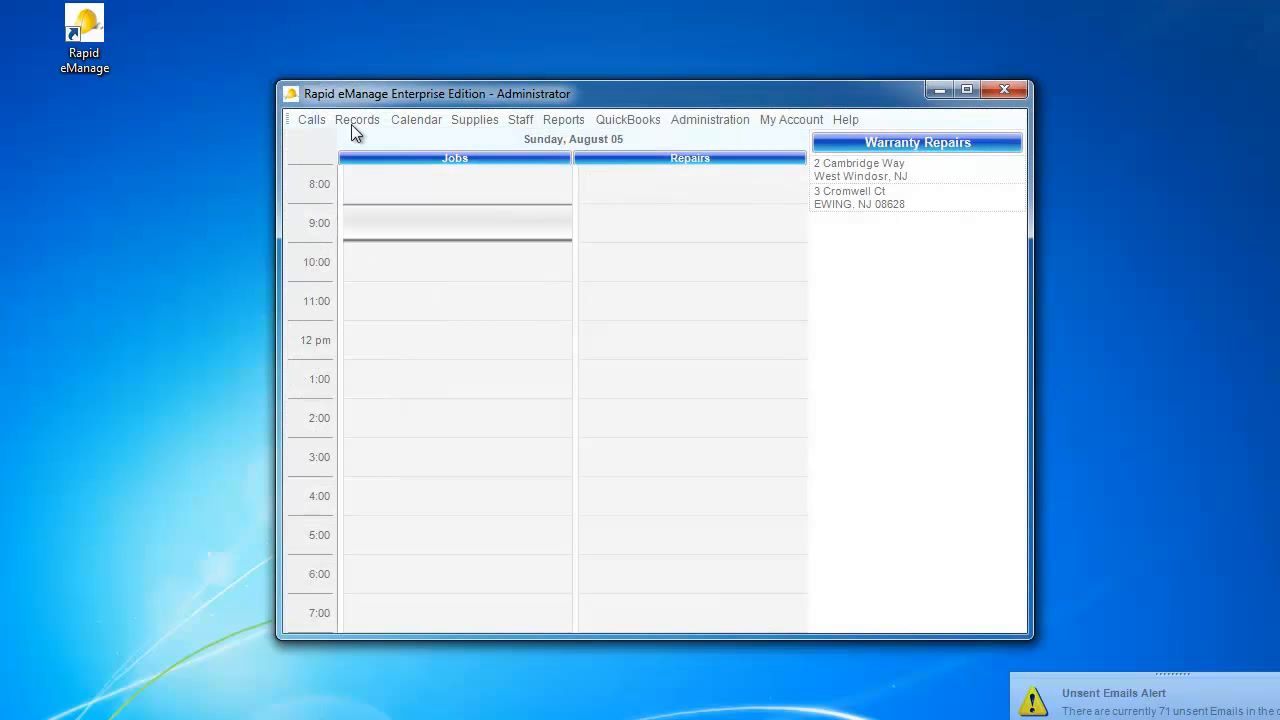
Open a New Call form, view the Service Req. list of available services, and close the form.
{"action": "left_click", "coordinate": [310, 119]}
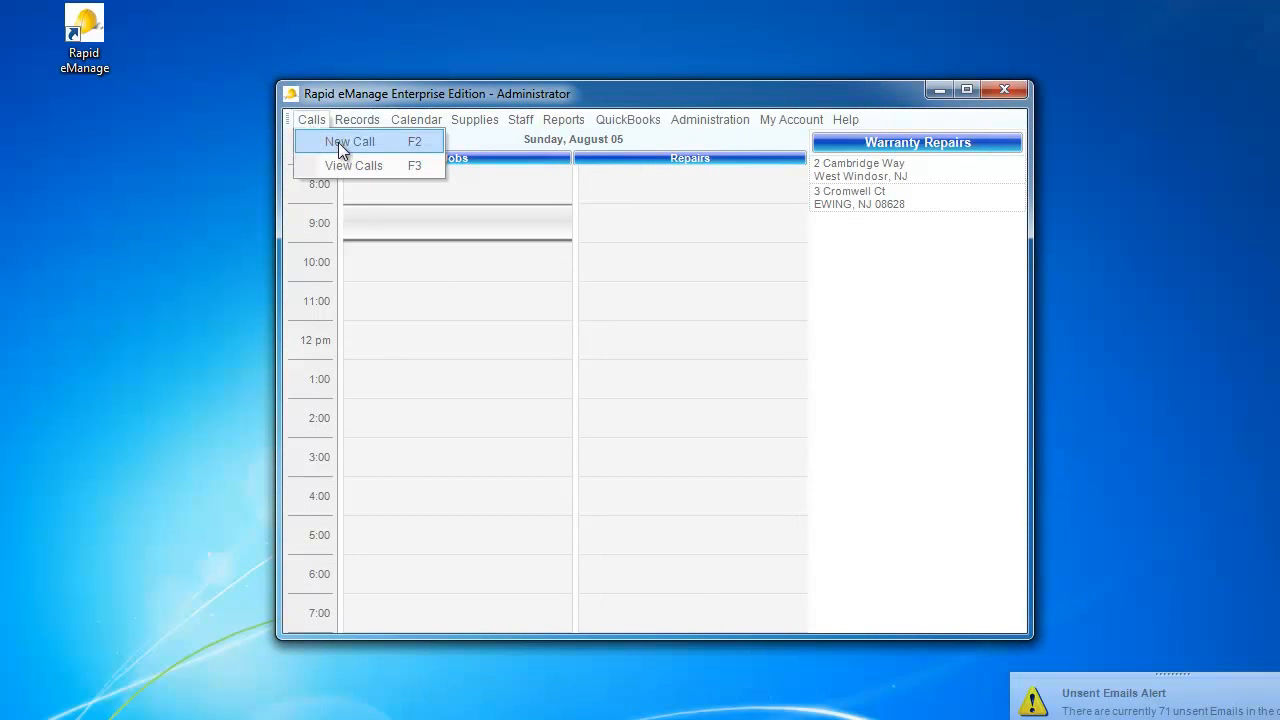
{"action": "left_click", "coordinate": [338, 142]}
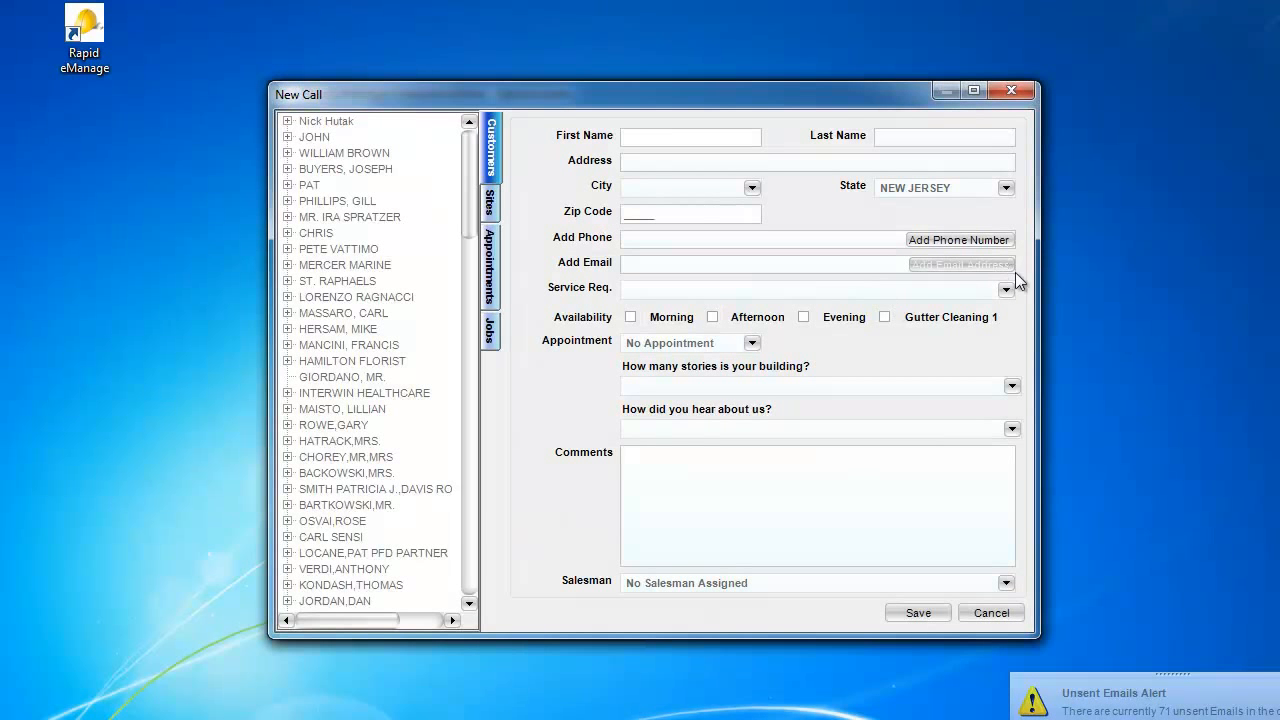
{"action": "left_click", "coordinate": [1005, 289]}
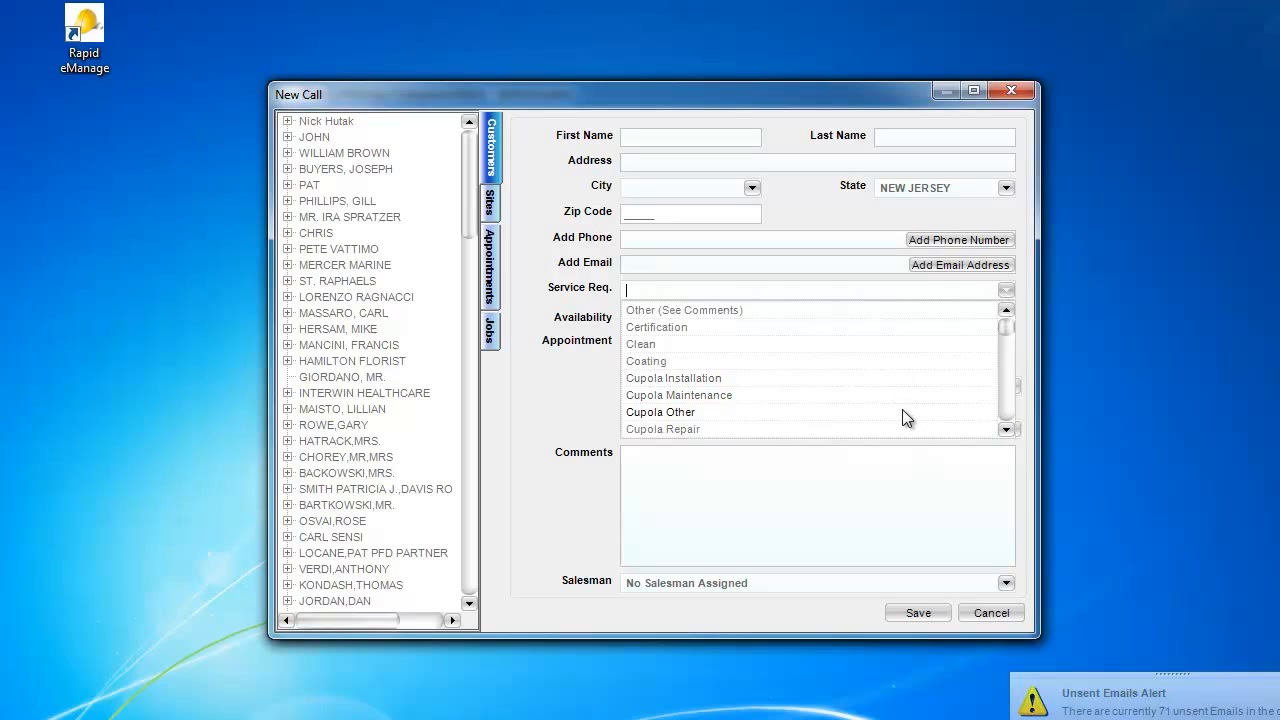
{"action": "left_click", "coordinate": [1003, 95]}
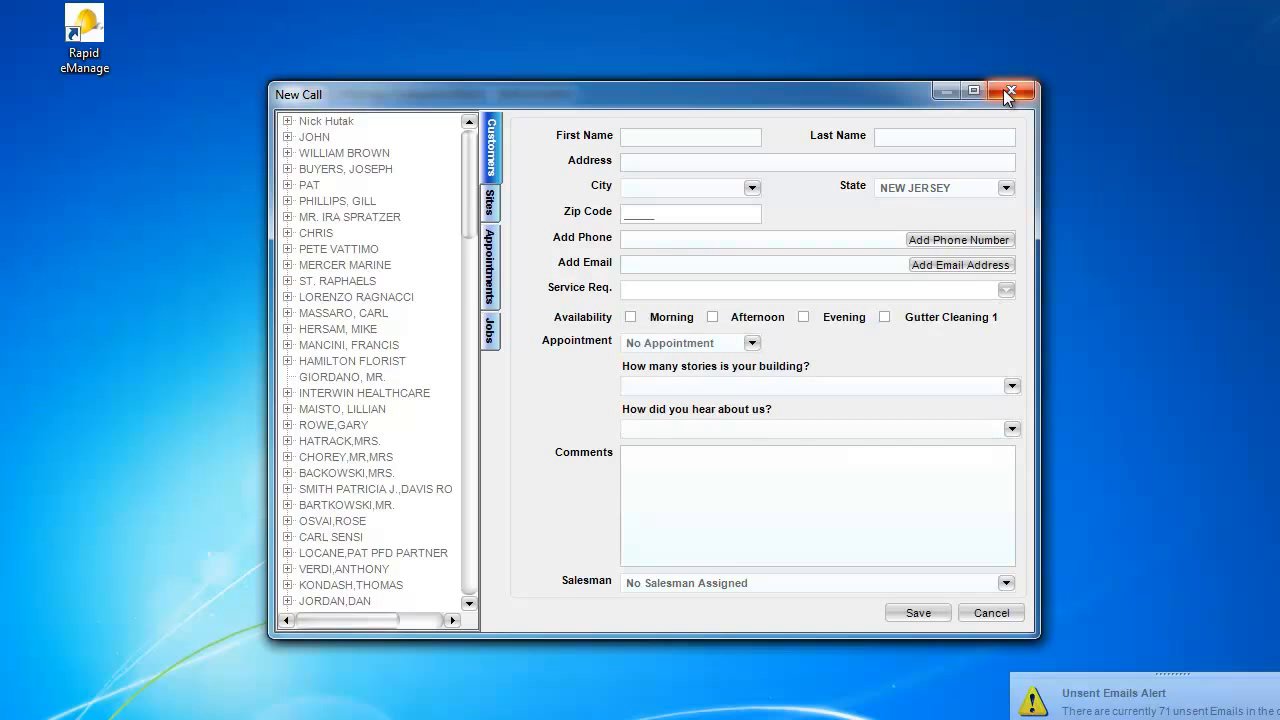
{"action": "left_click", "coordinate": [1007, 94]}
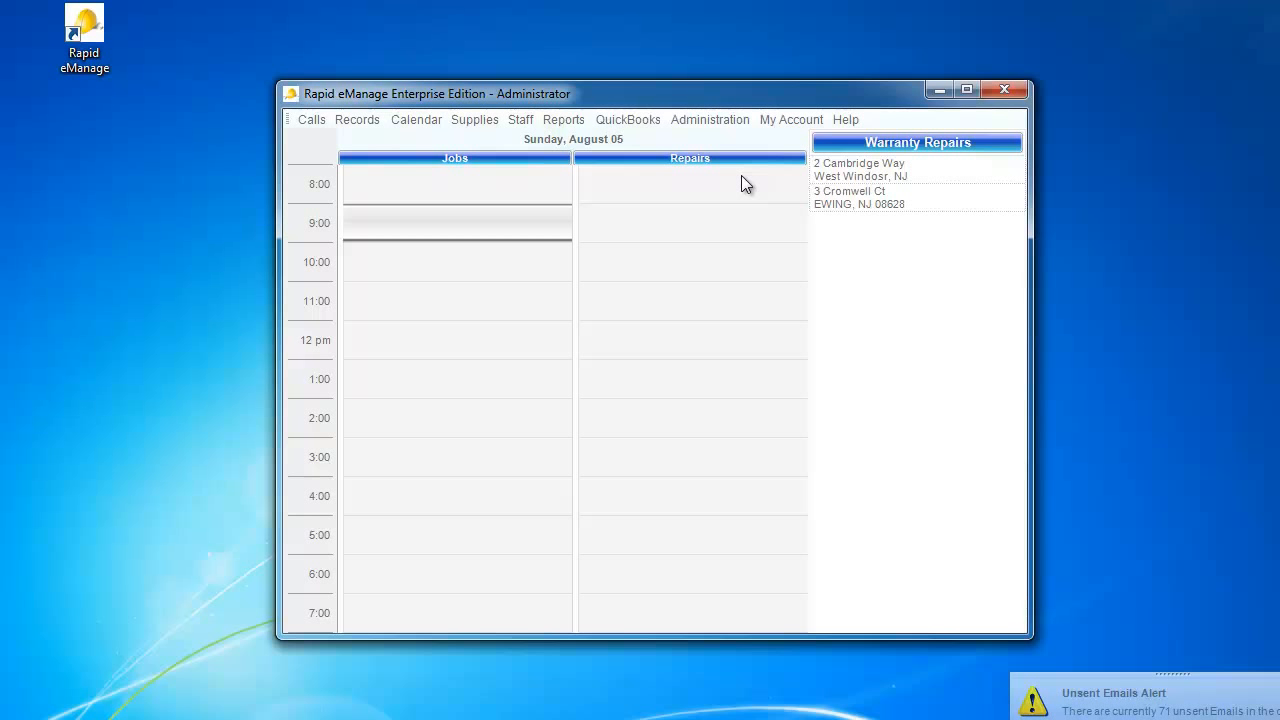
Open the Contracts letter template editor from the administration templates.
{"action": "left_click", "coordinate": [725, 121]}
{"action": "mouse_move", "coordinate": [769, 189]}
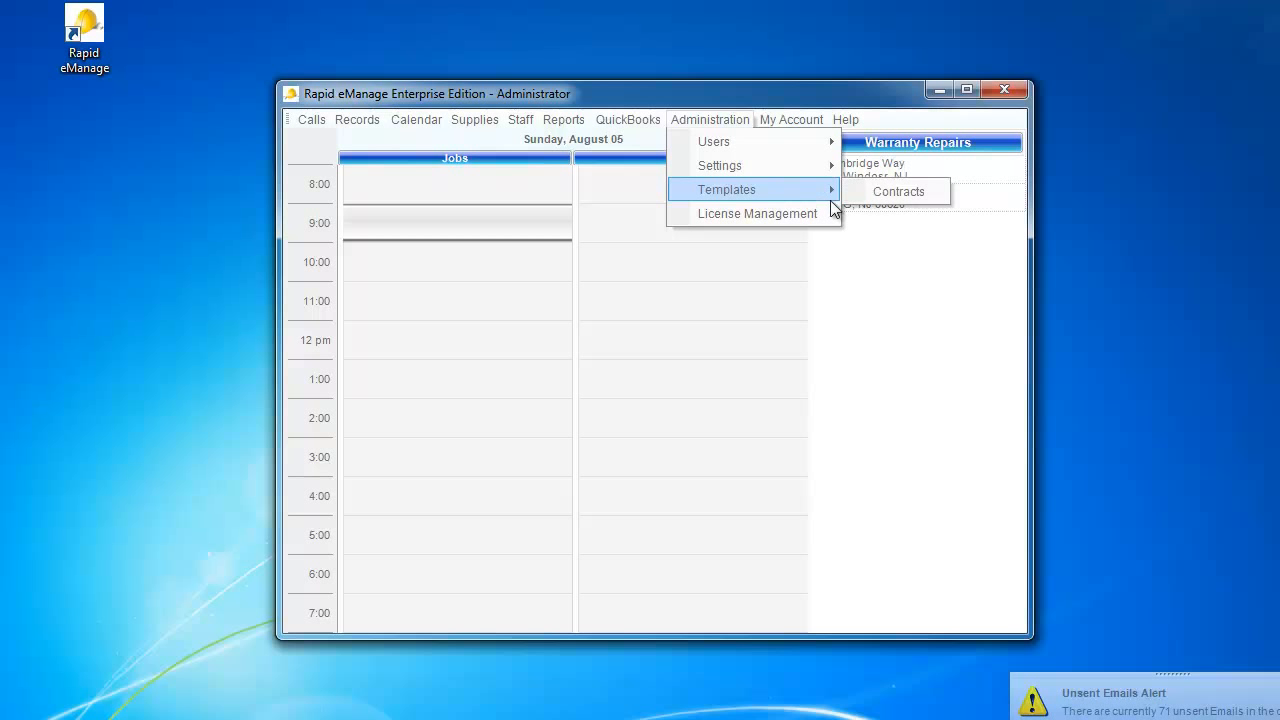
{"action": "left_click", "coordinate": [861, 193]}
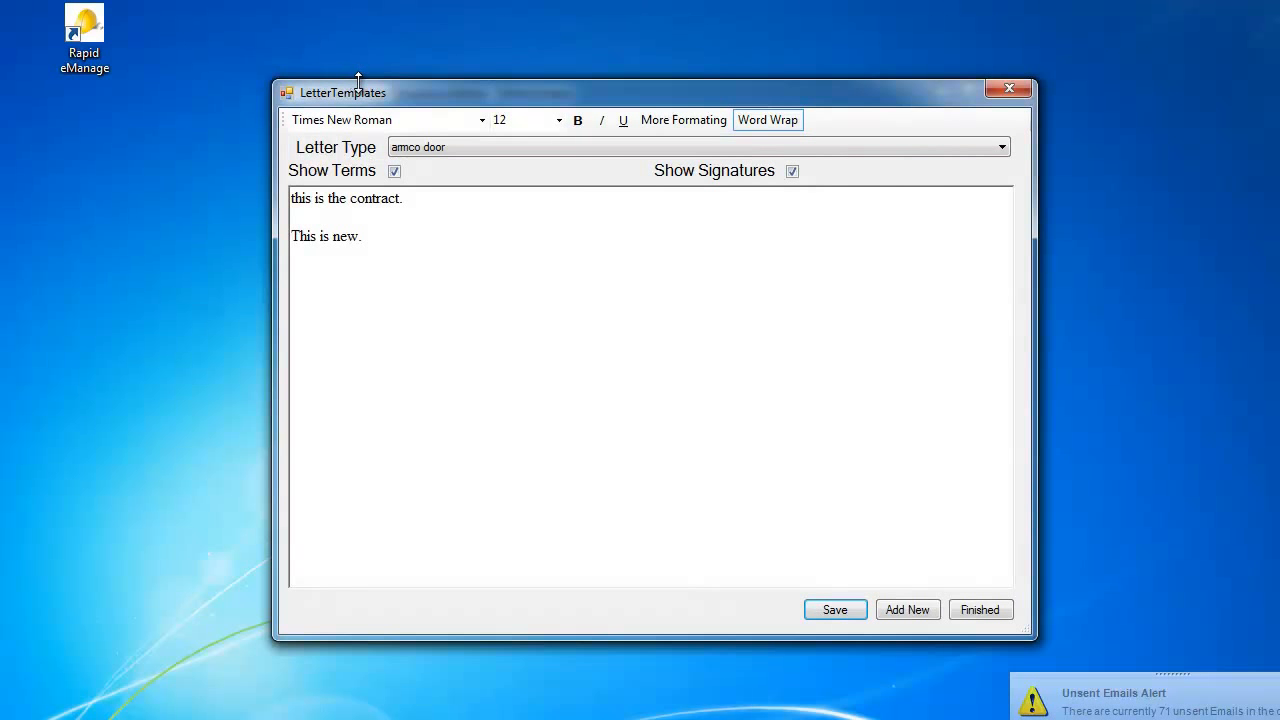
Start adding a new contract template, cancel the name prompt, and close the template editor.
{"action": "left_click", "coordinate": [901, 611]}
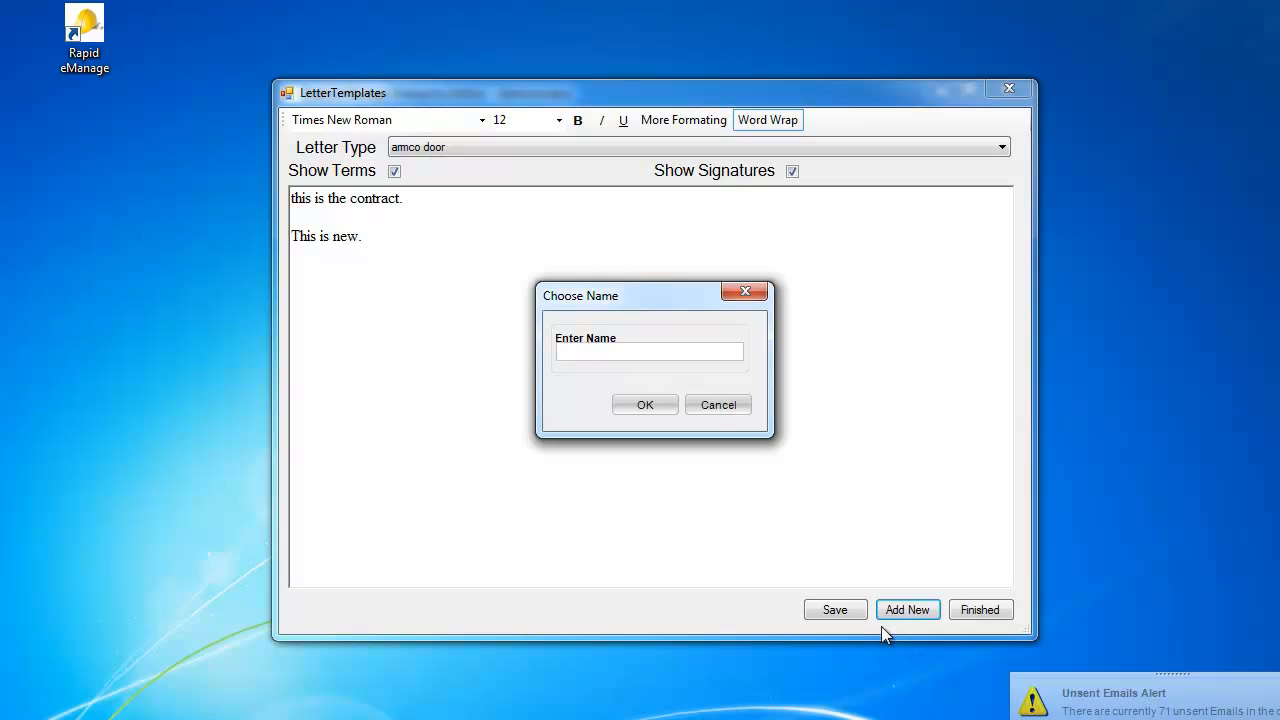
{"action": "left_click", "coordinate": [718, 406]}
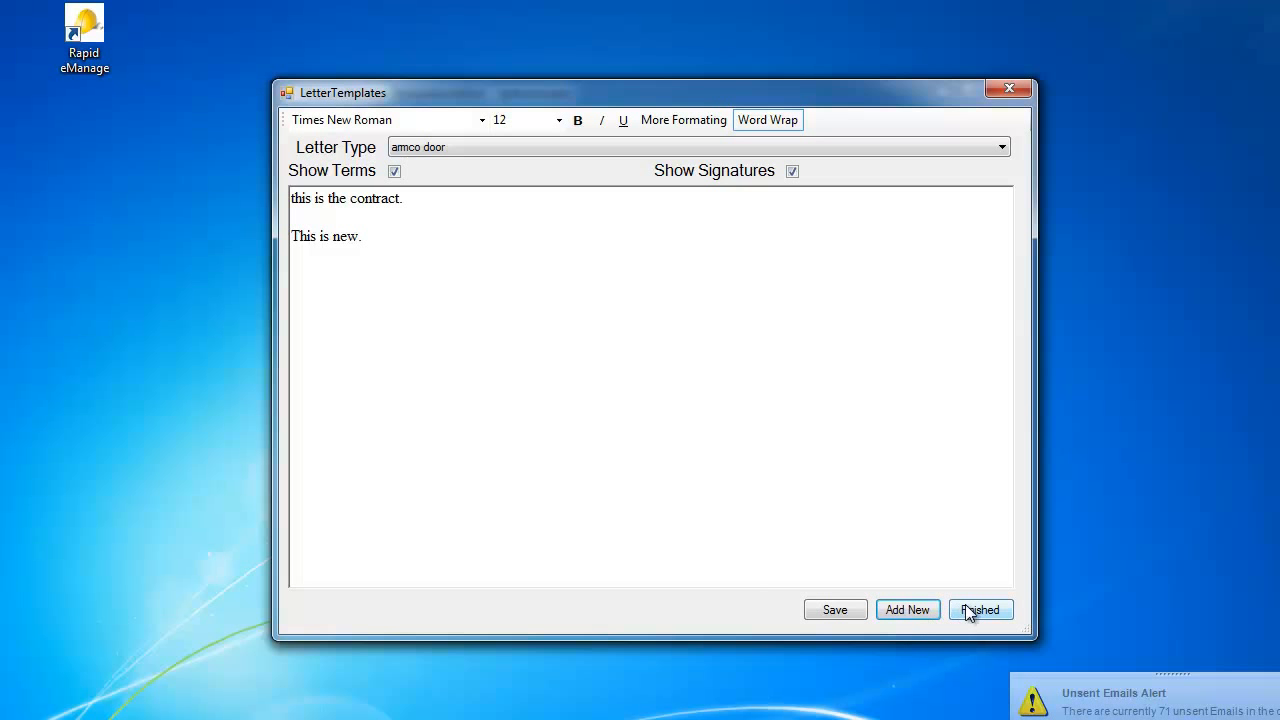
{"action": "left_click", "coordinate": [996, 94]}
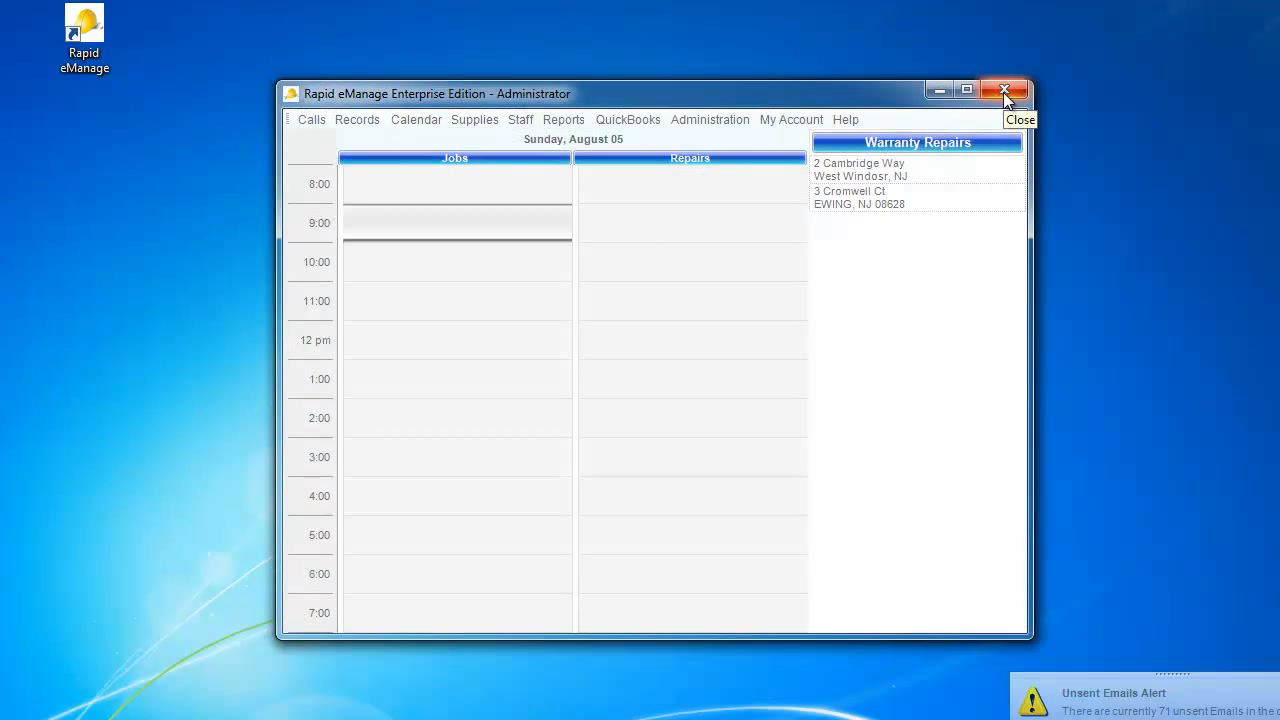